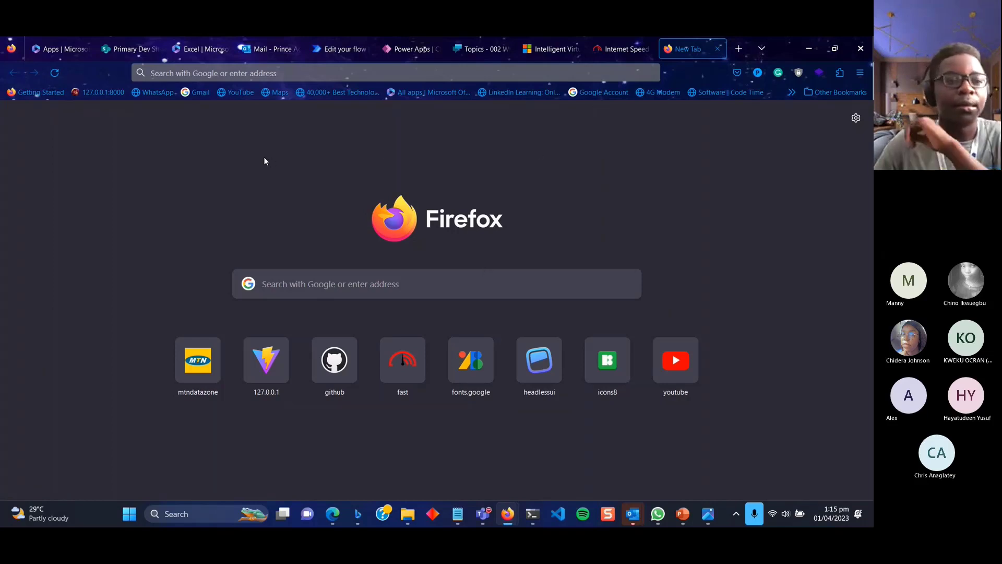
Move between the Microsoft 365 Apps tab and the Power Apps chatbots tab, ending on Apps.
left_click(61, 53)
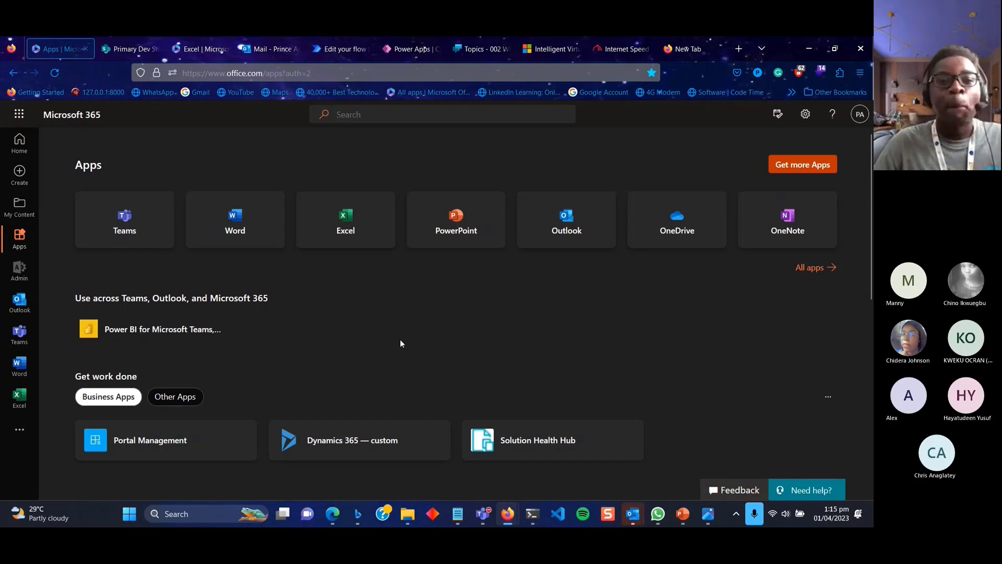
left_click(397, 52)
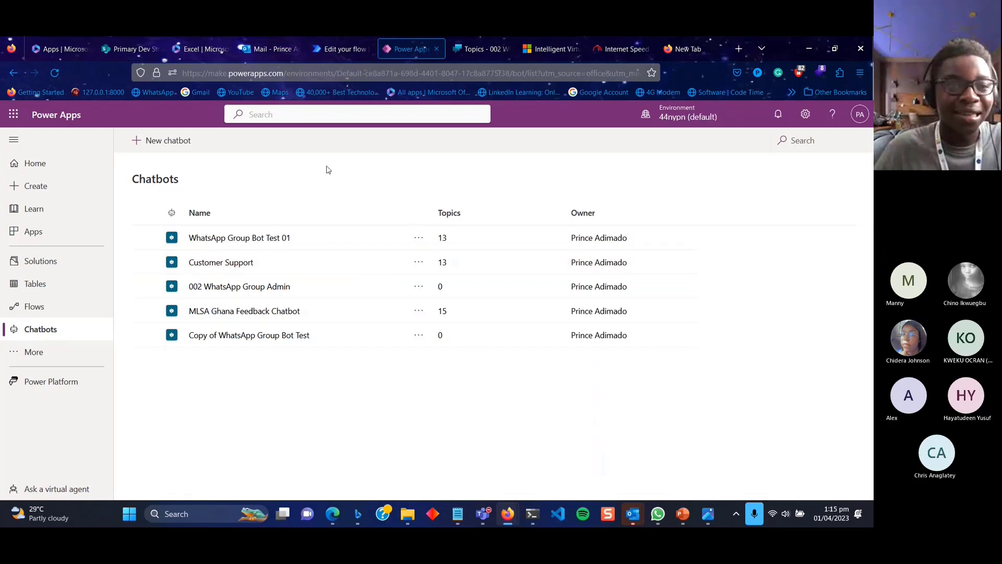
left_click(48, 52)
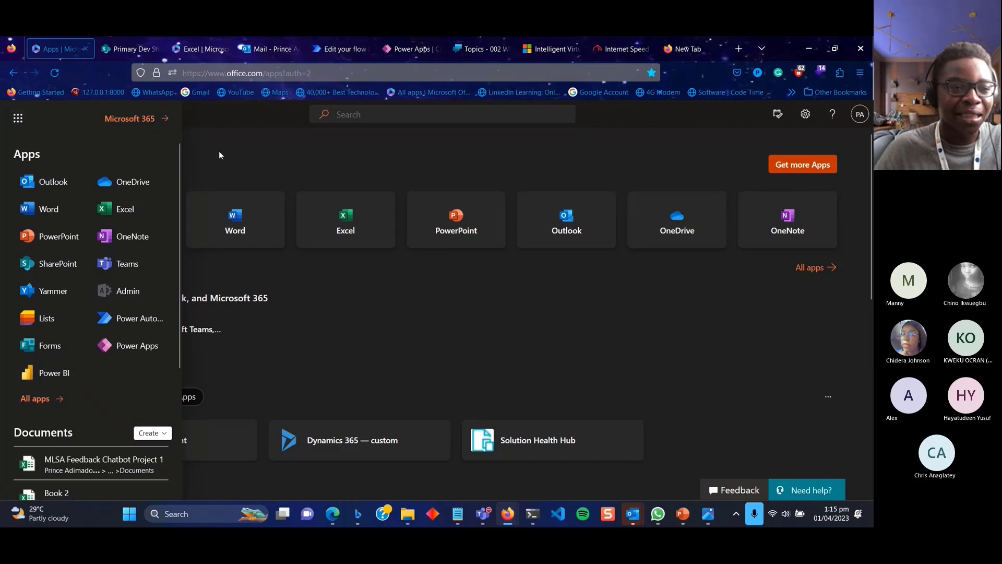
Open the app launcher, browse All apps, then close the launcher.
left_click(18, 121)
left_click(19, 120)
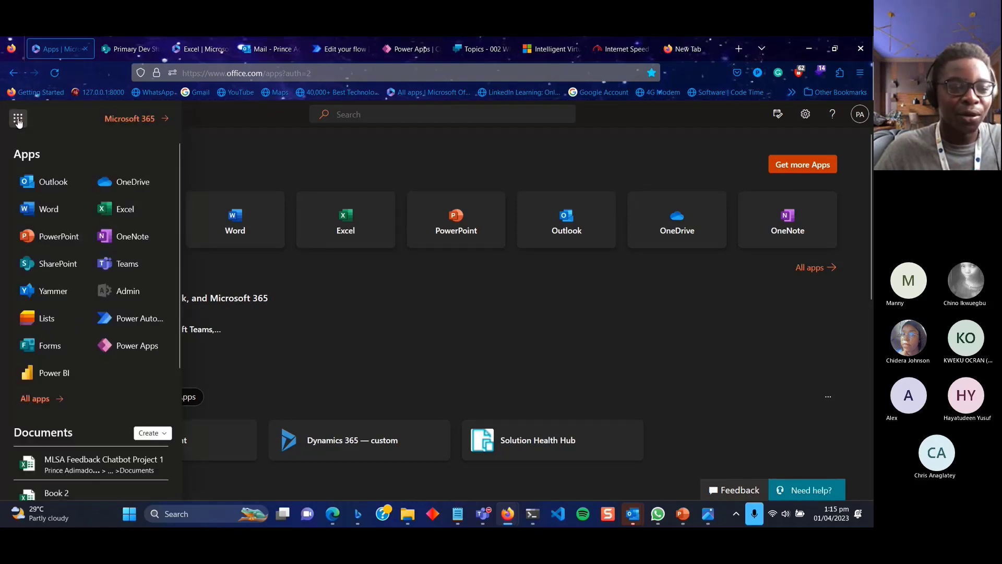
left_click(38, 399)
scroll(134, 403, "down", 10)
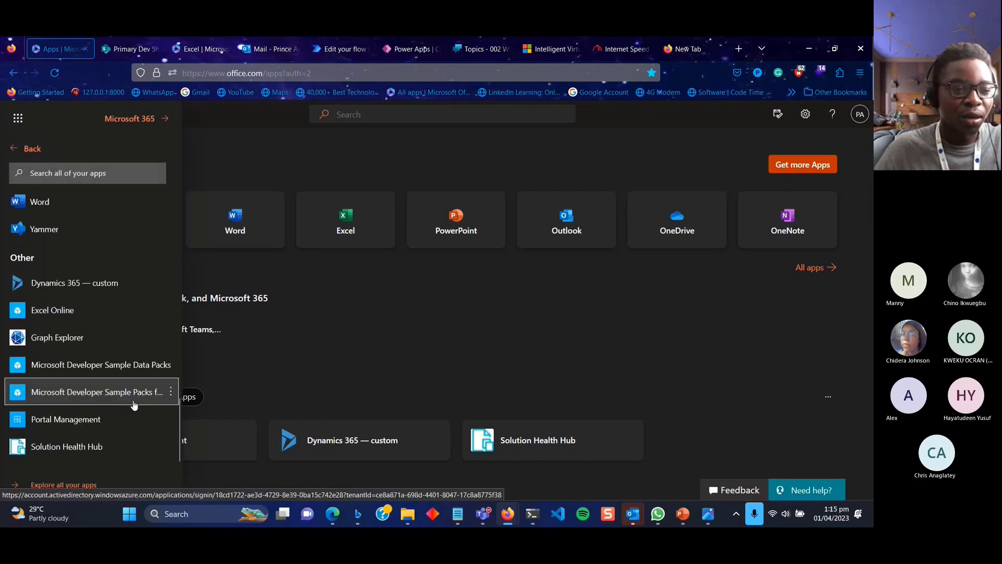
scroll(134, 402, "up", 5)
scroll(134, 405, "up", 5)
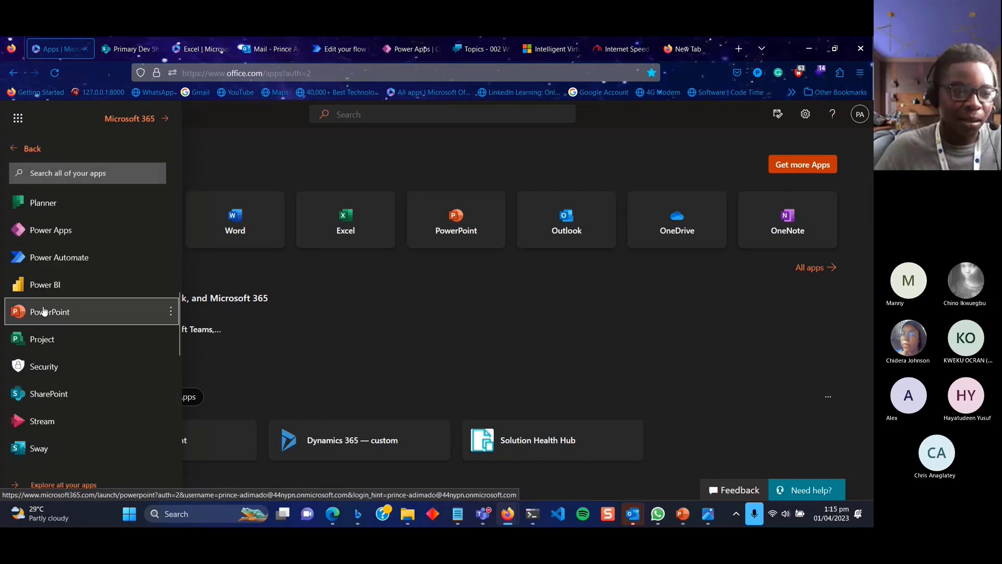
left_click(345, 321)
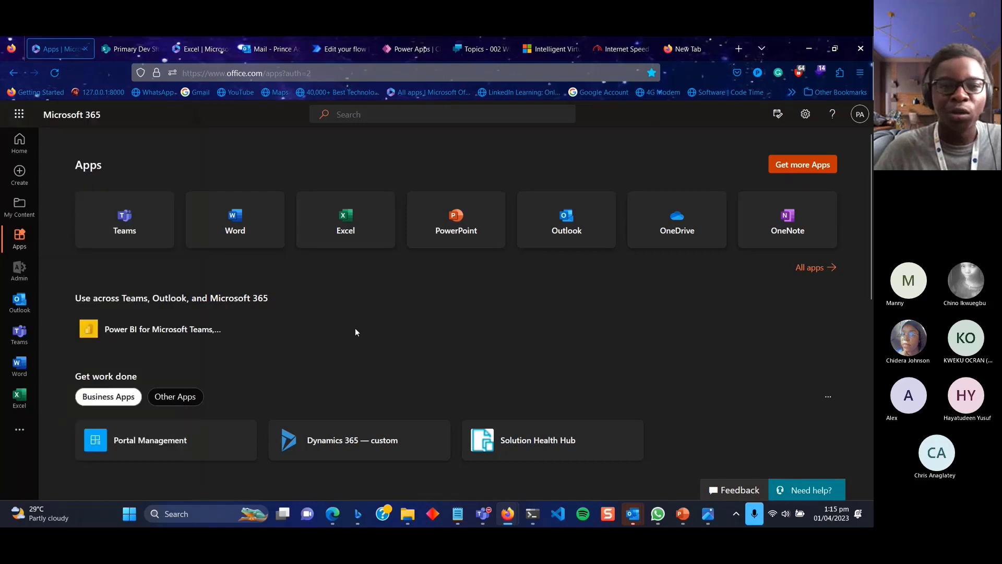
In the Power Apps Chatbots list, toggle pinning Chatbots, then open WhatsApp Group Bot Test 01.
left_click(412, 49)
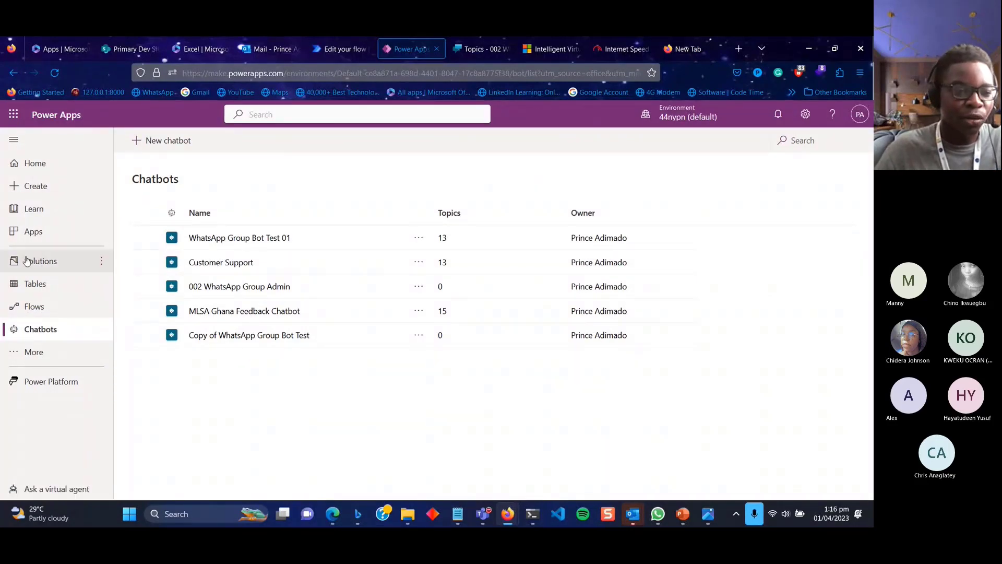
left_click(34, 351)
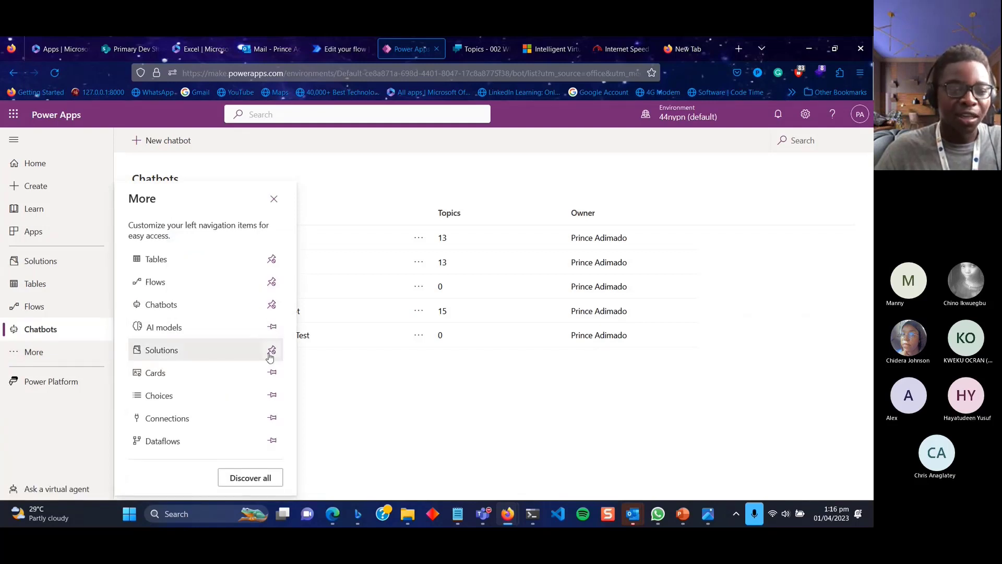
left_click(273, 305)
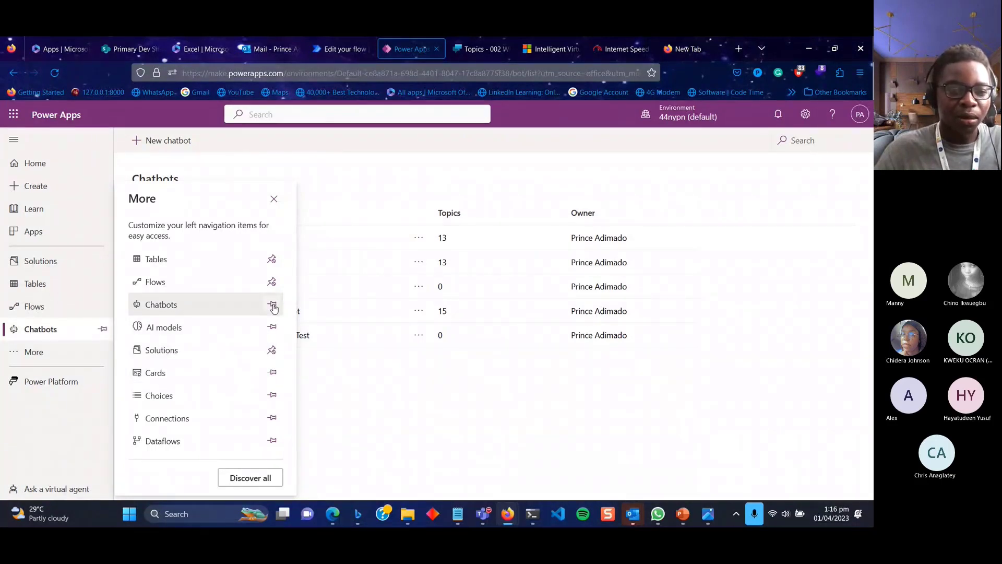
left_click(273, 305)
left_click(349, 431)
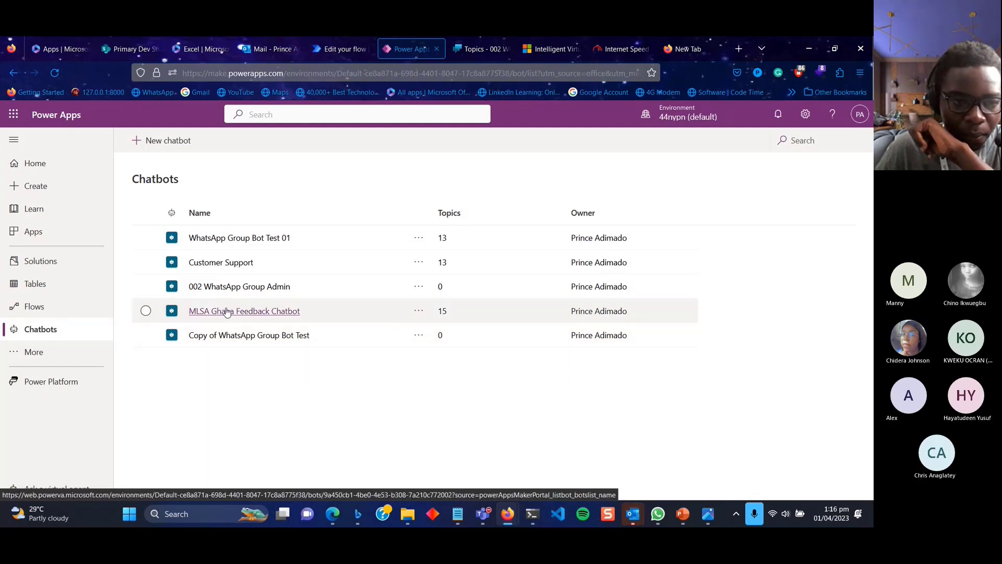
left_click(254, 242)
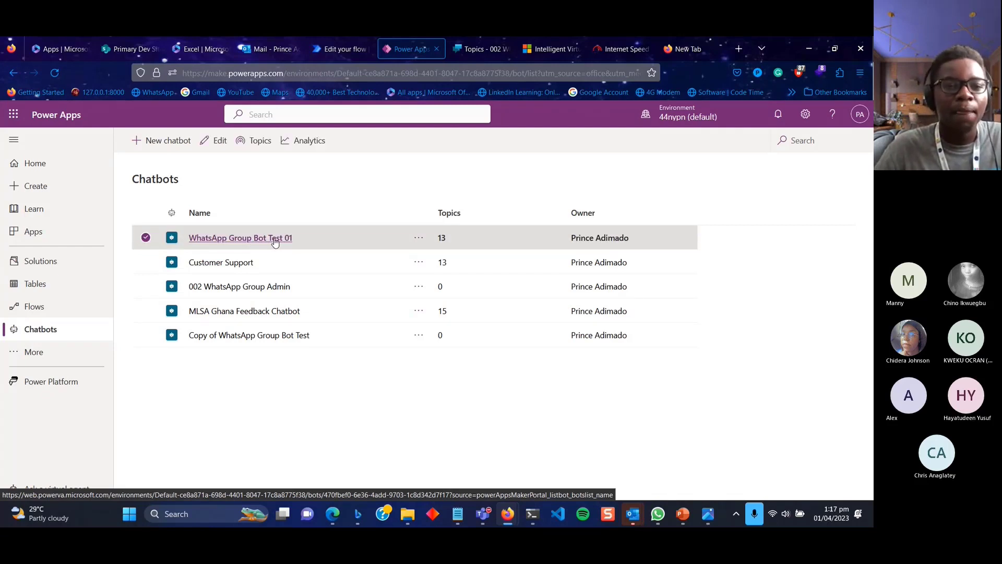
left_click(273, 242)
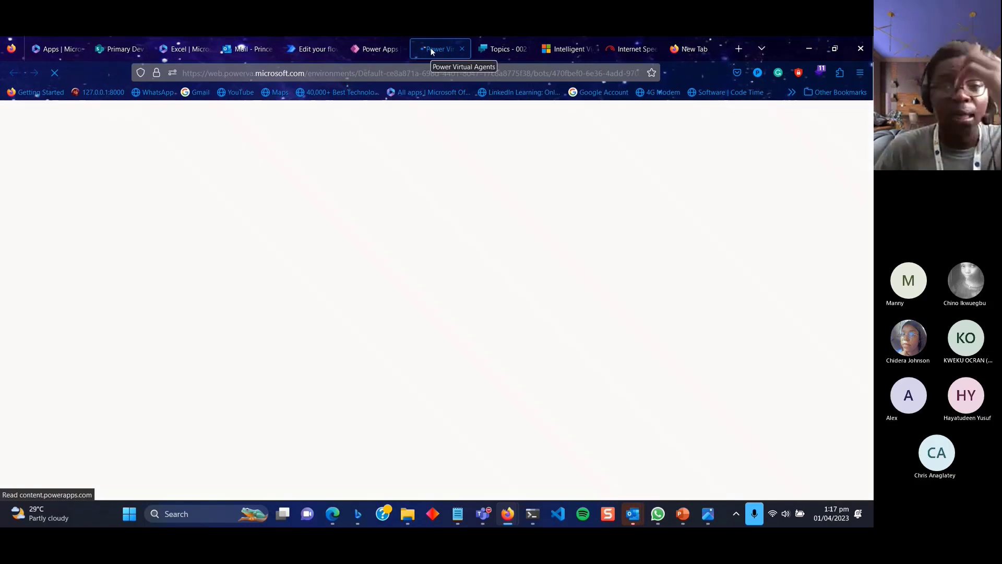
Start a new chatbot from the Power Apps Chatbots list.
left_click(505, 48)
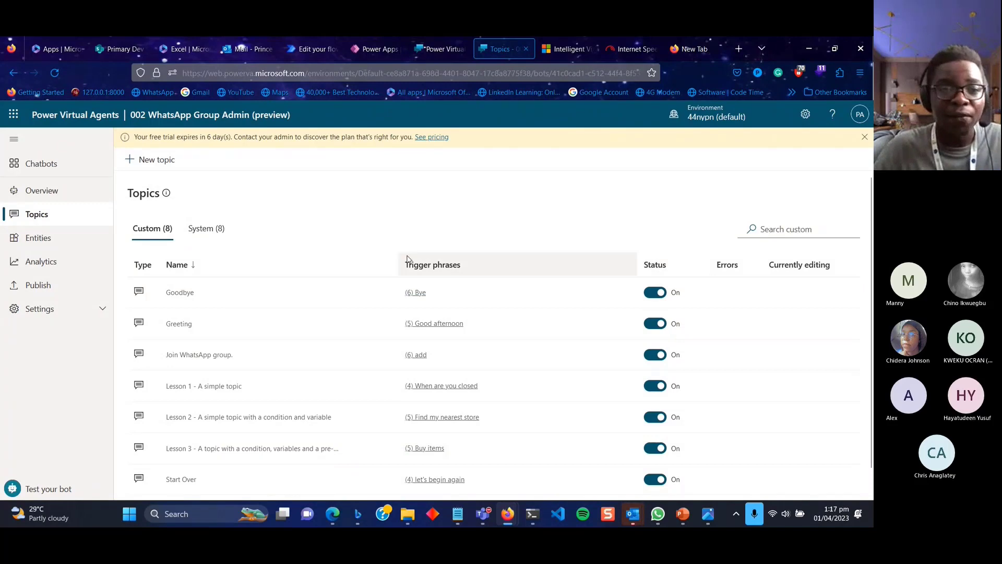
left_click(372, 49)
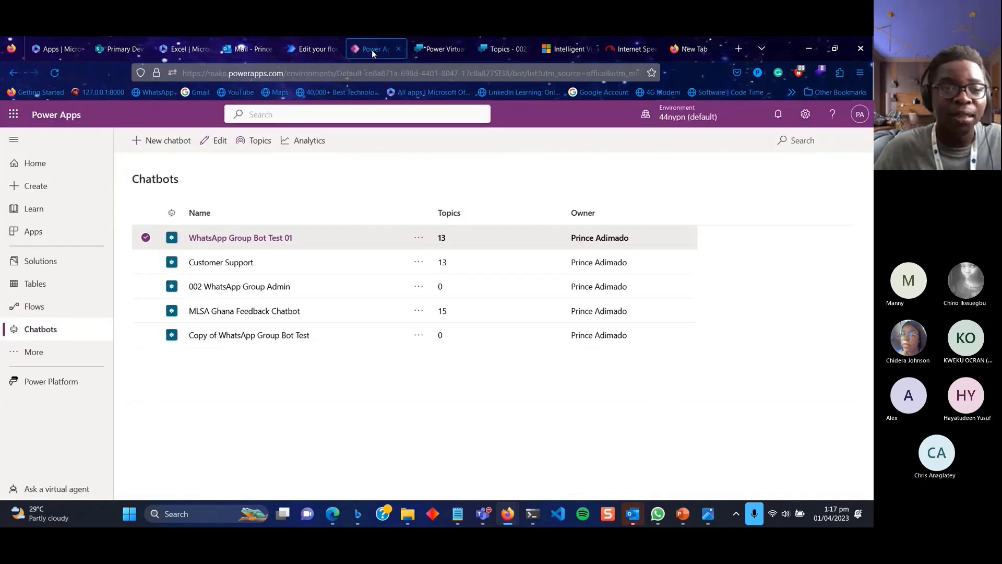
left_click(168, 141)
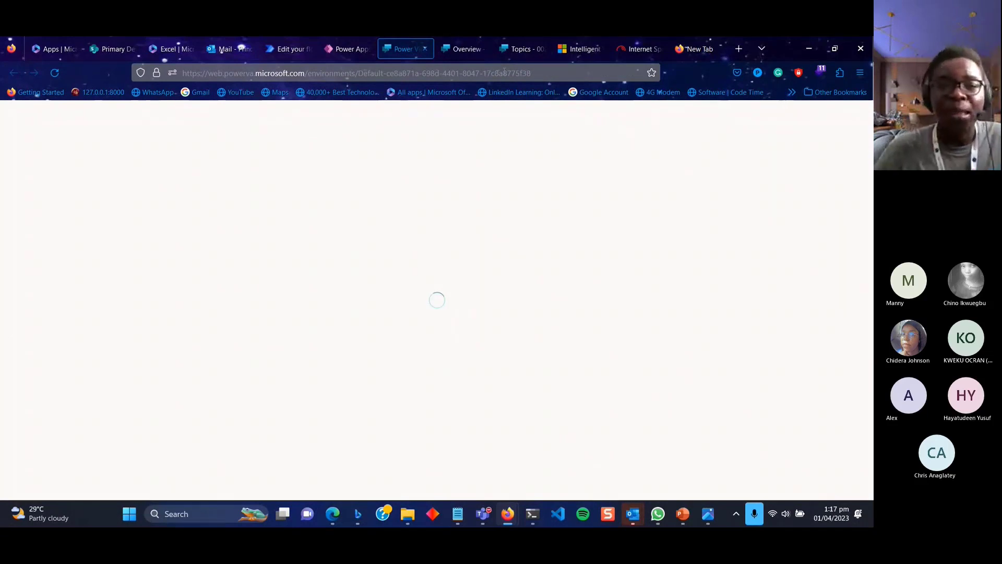
Browse the bot's System and Custom topics, then switch to the Create a chatbot tab.
left_click(519, 49)
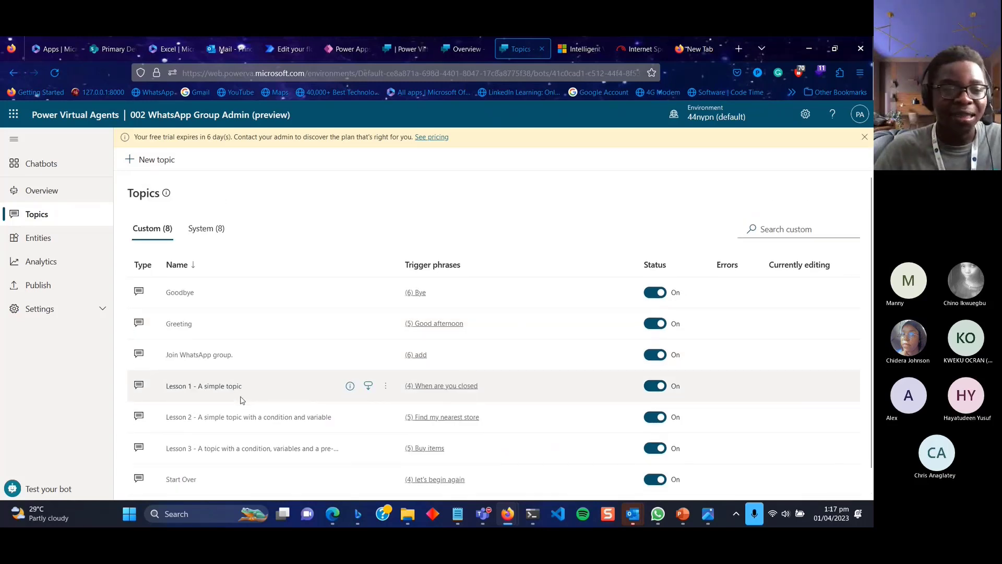
left_click(198, 244)
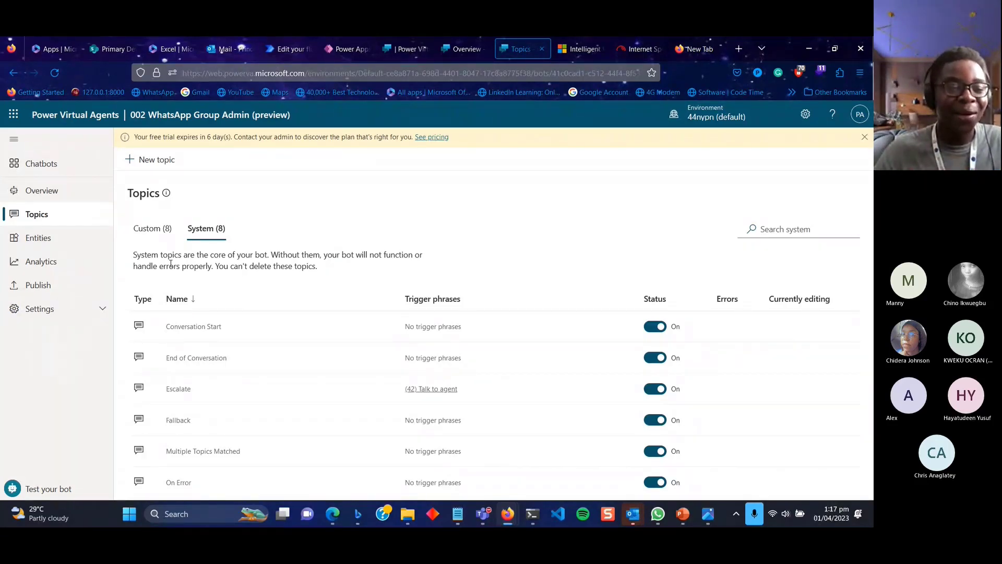
scroll(289, 386, "down", 1)
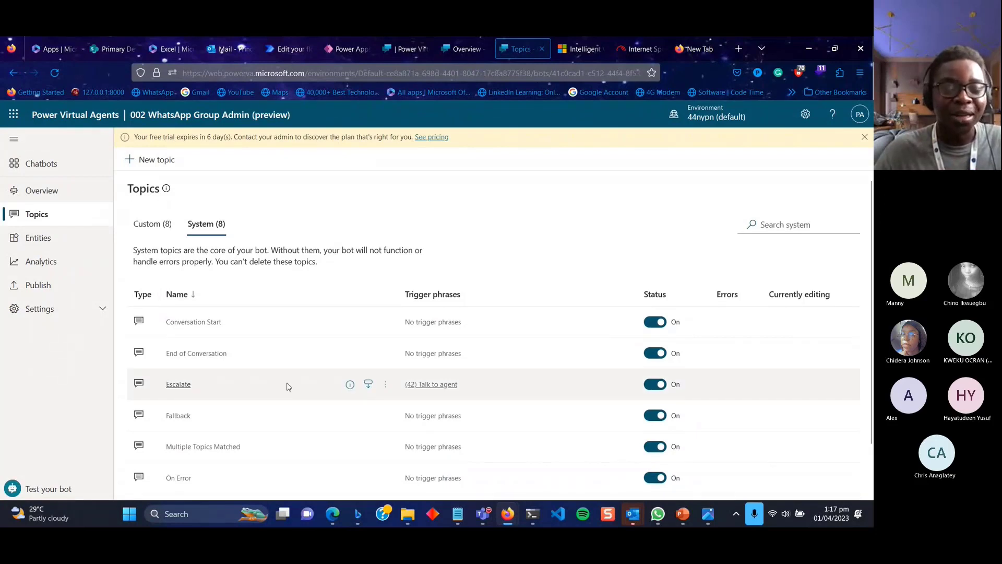
scroll(288, 386, "down", 2)
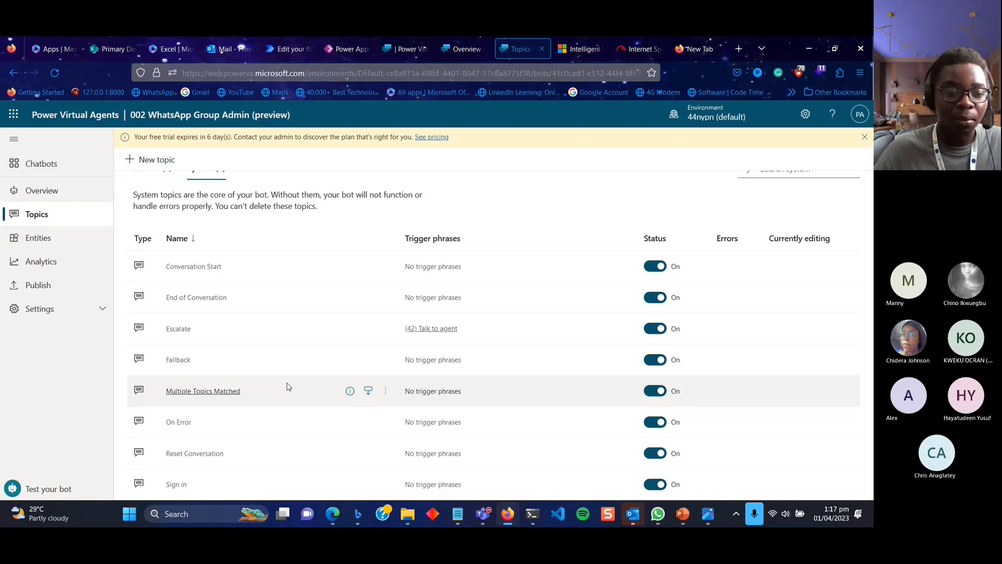
scroll(288, 387, "up", 2)
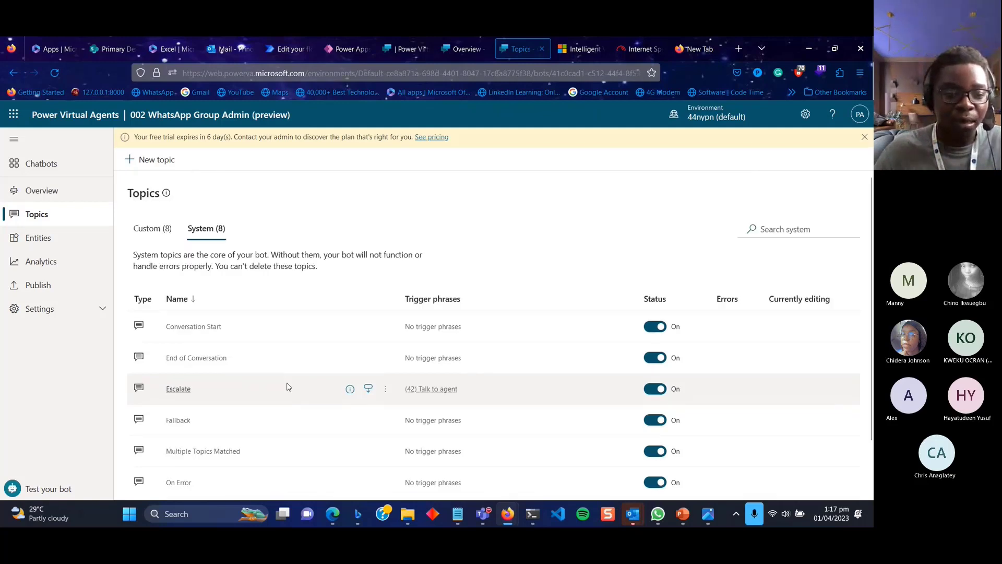
scroll(287, 386, "down", 2)
scroll(287, 385, "up", 2)
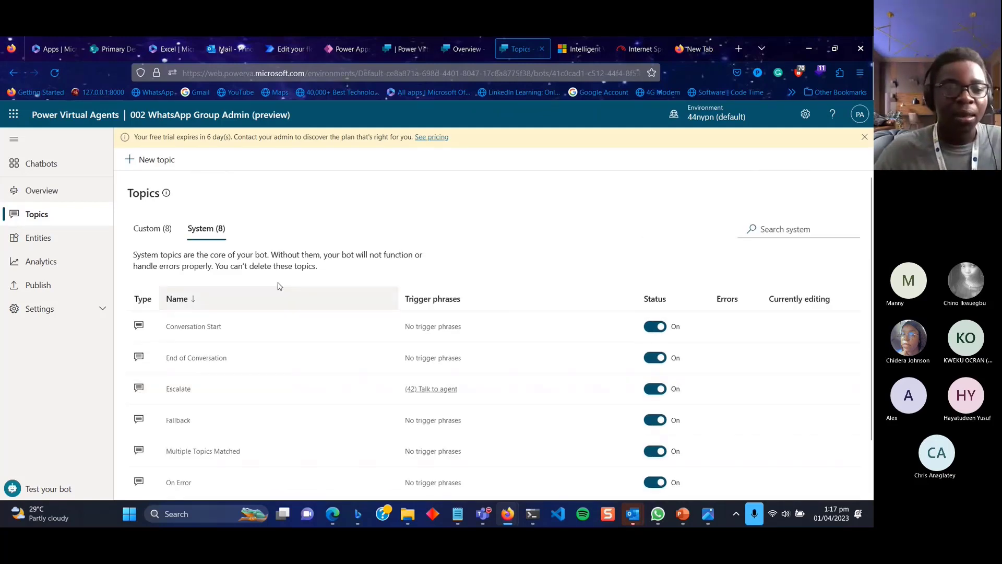
left_click(155, 237)
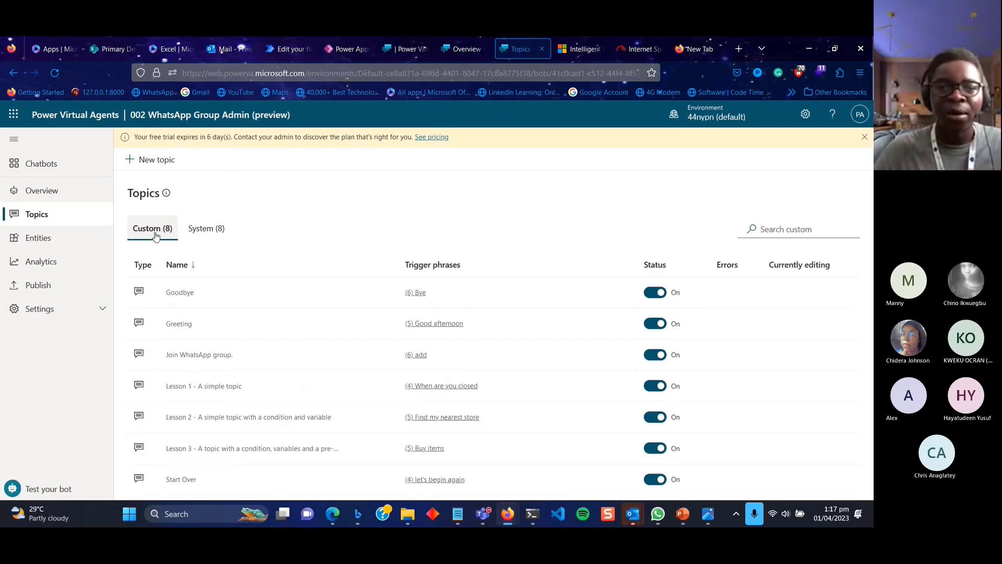
left_click(403, 50)
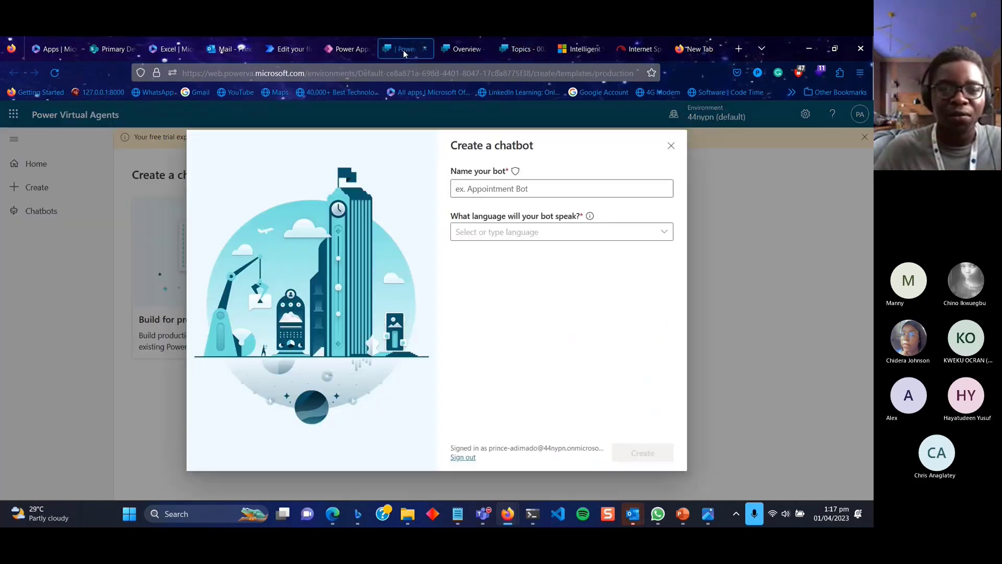
Cancel the Create a chatbot dialog and switch to the WhatsApp Group Bot Test 01 Overview tab.
left_click(671, 146)
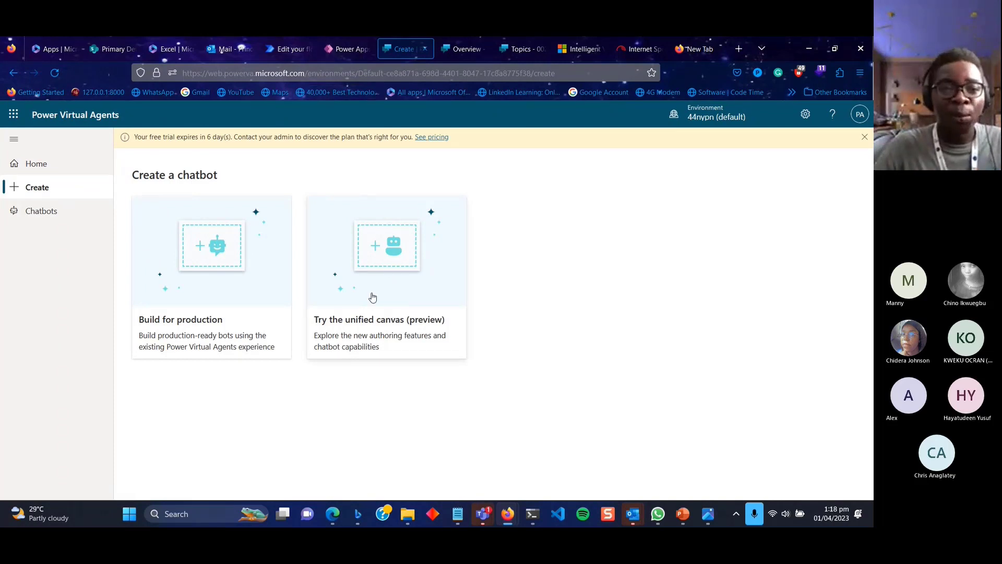
left_click(471, 48)
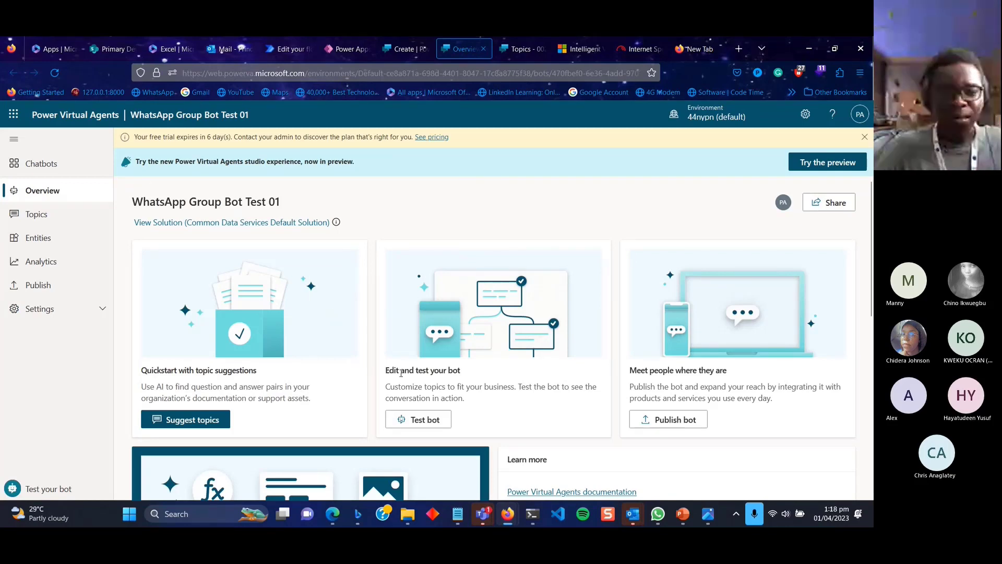
Check the bot's Publish page, then return to its Overview page.
scroll(468, 360, "down", 1)
scroll(468, 360, "up", 1)
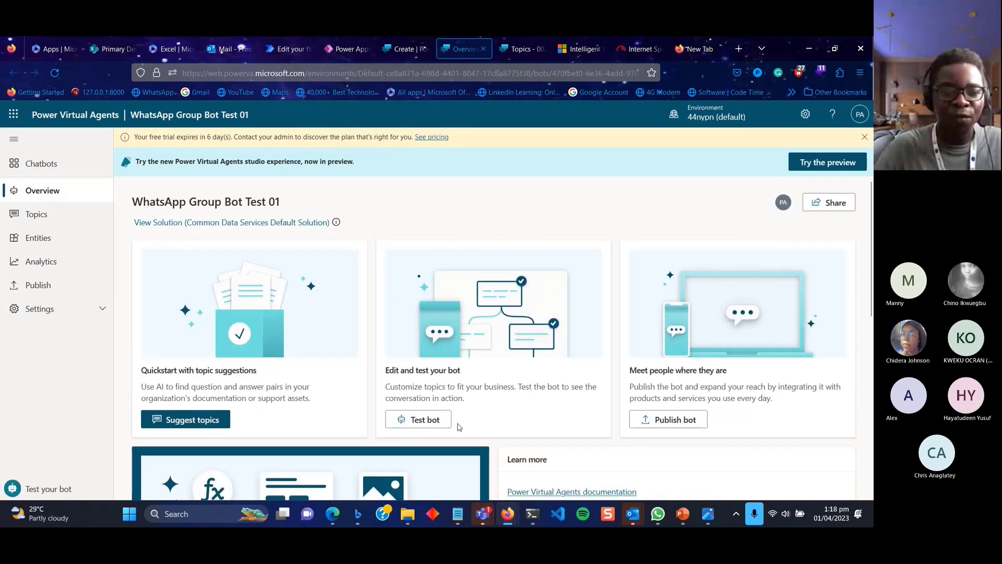
scroll(458, 426, "down", 5)
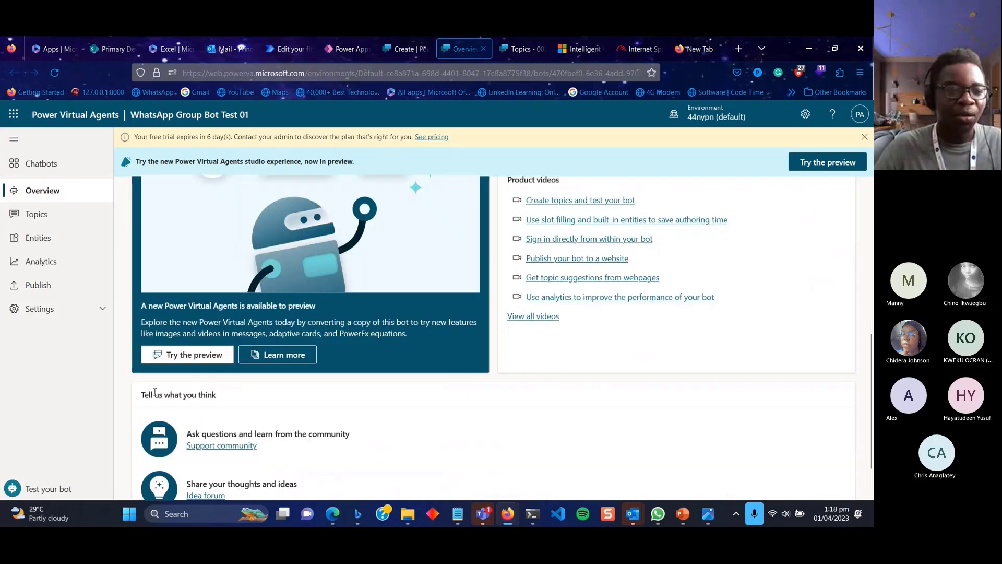
left_click(58, 297)
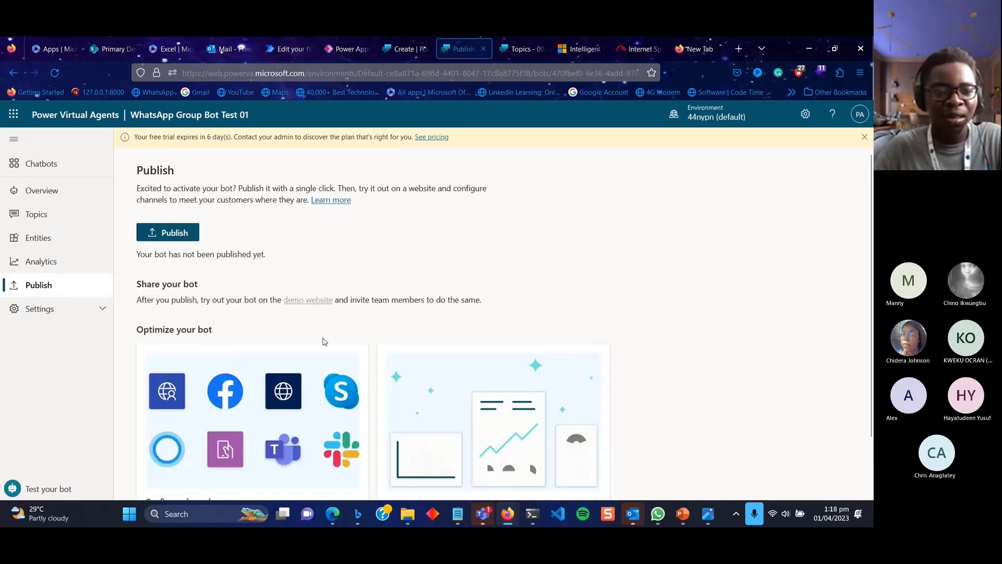
scroll(325, 340, "down", 2)
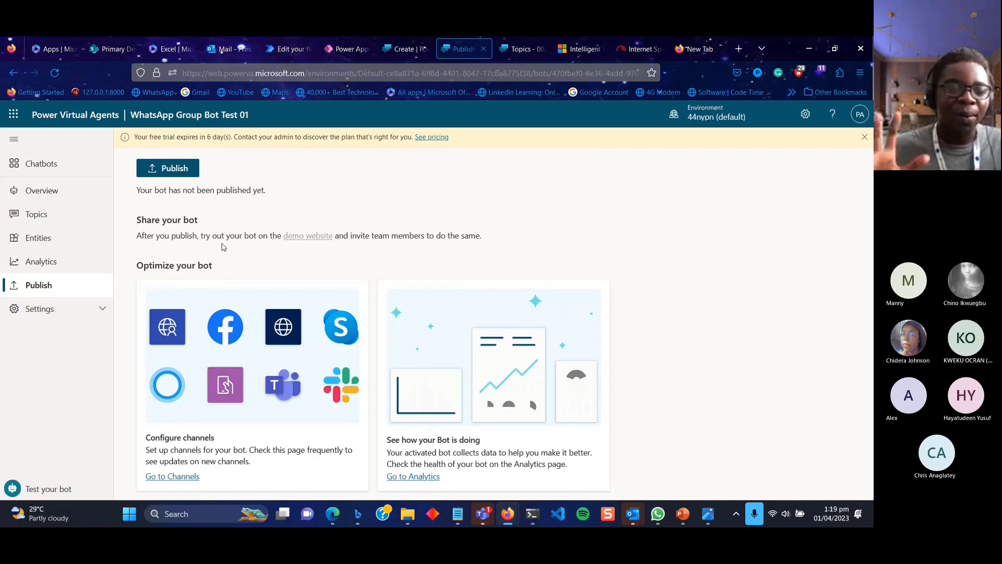
scroll(258, 348, "up", 2)
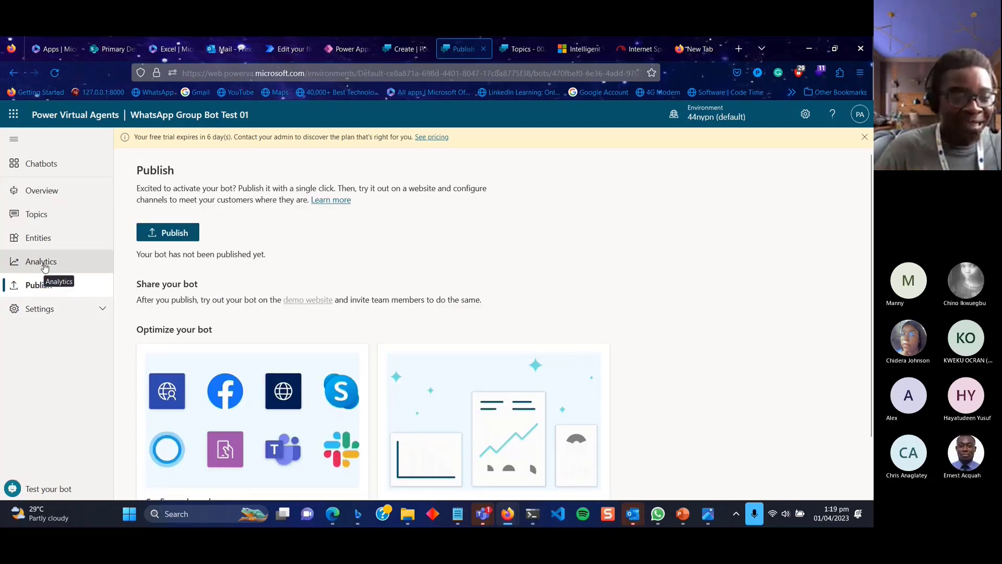
left_click(46, 191)
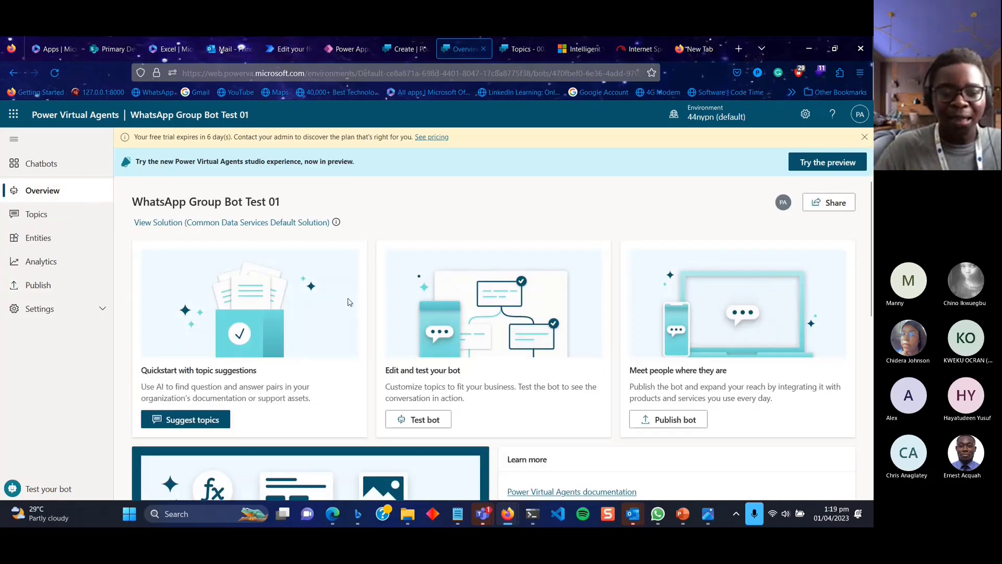
Open the test bot chat and send 'hi'.
left_click(428, 418)
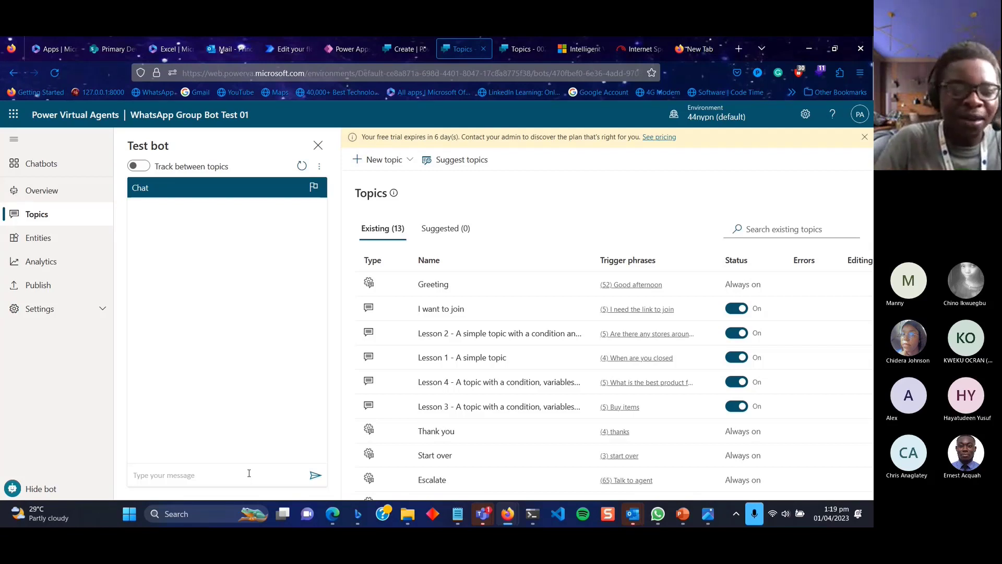
left_click(167, 481)
type("h")
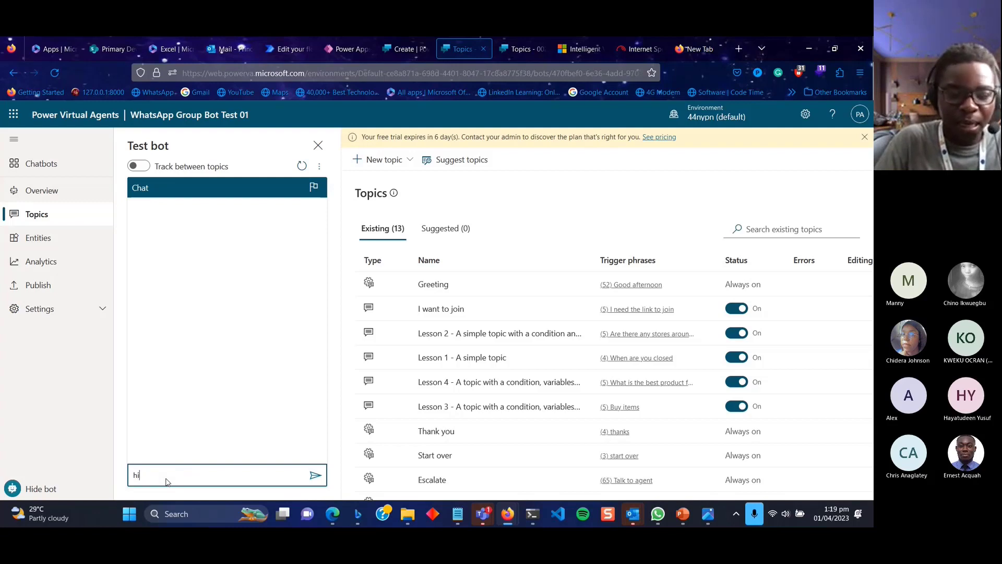
type("i")
key("Return")
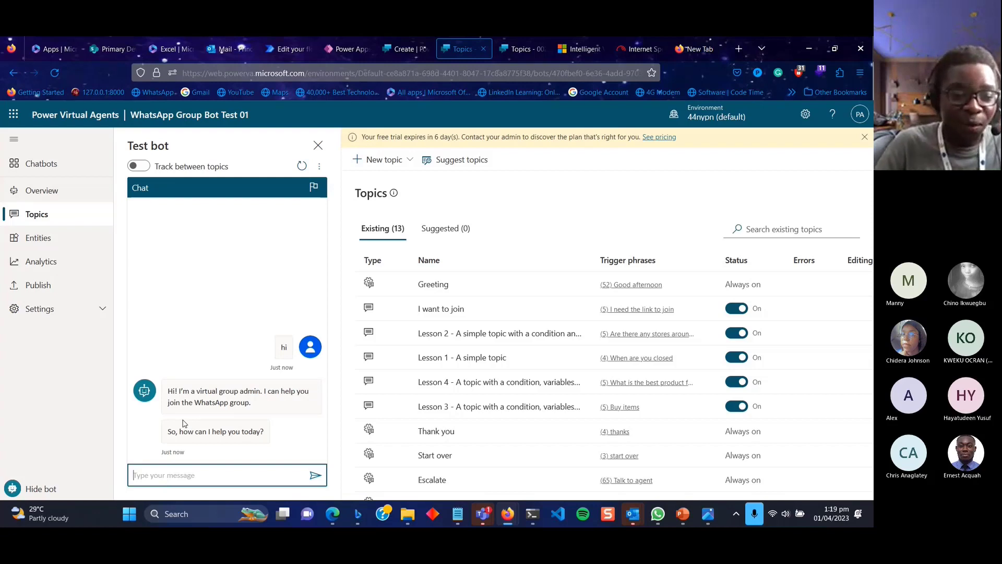
Send the test bot the message 'add me to the WhatsApp group'.
left_click(177, 478)
type("i wan")
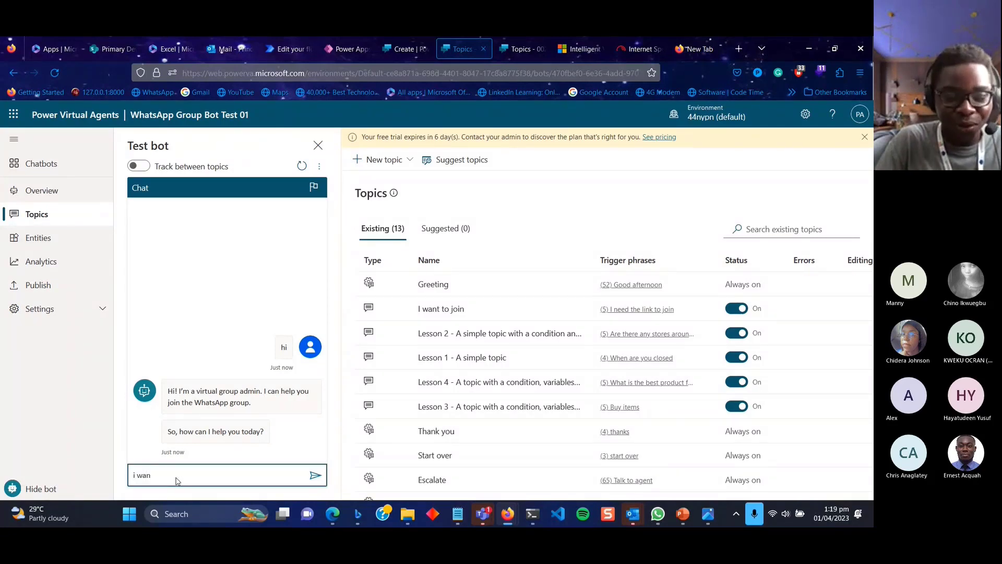
type("t")
key("BackSpace")
key("BackSpace")
key("BackSpace")
key("BackSpace")
key("BackSpace")
key("BackSpace")
type("ad d me")
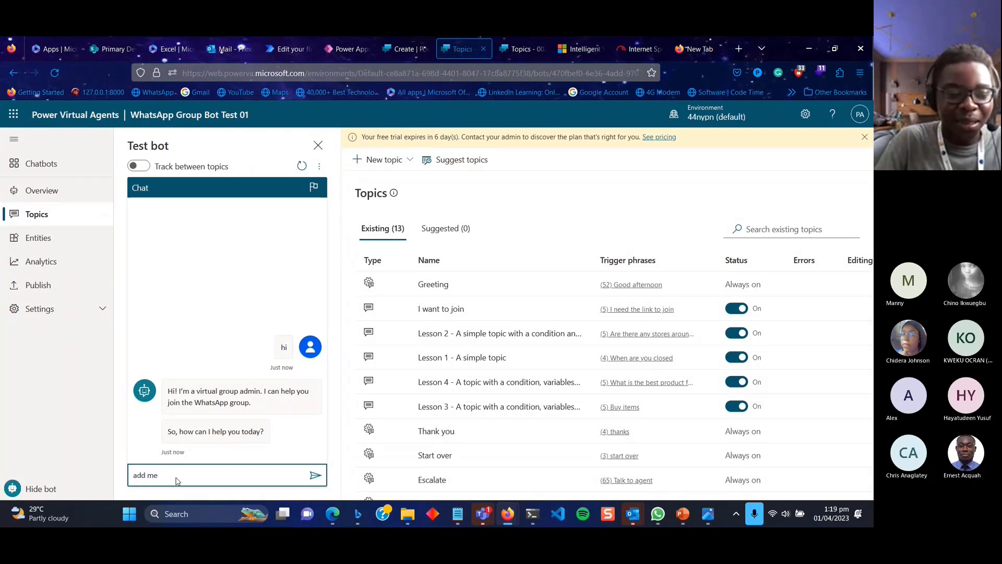
type(" tio the w")
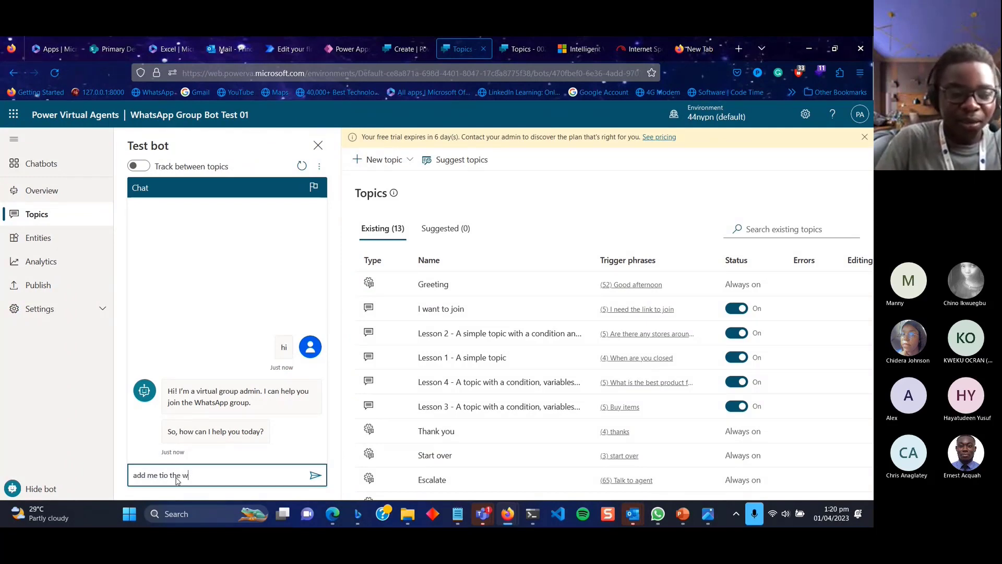
key("BackSpace")
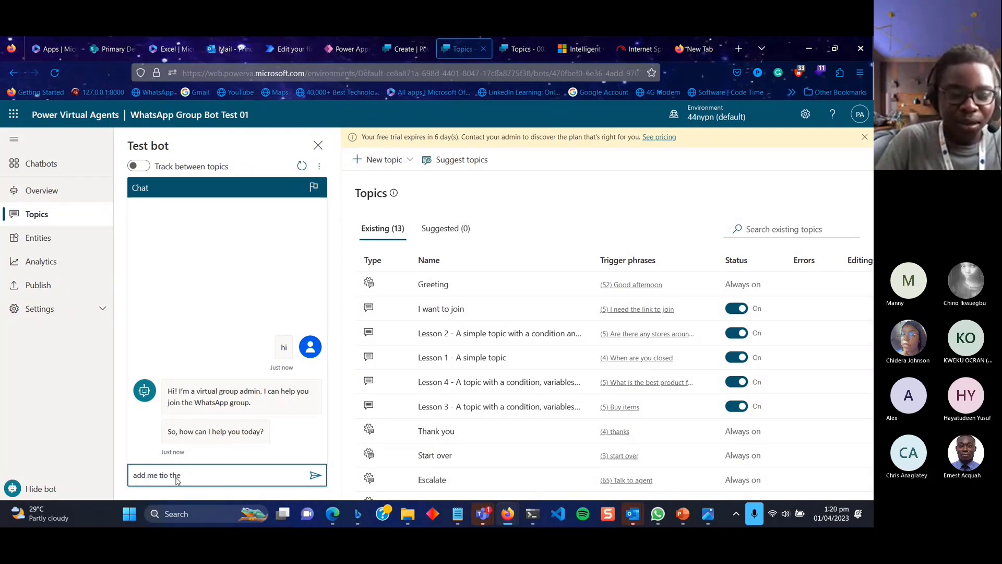
type("Whats")
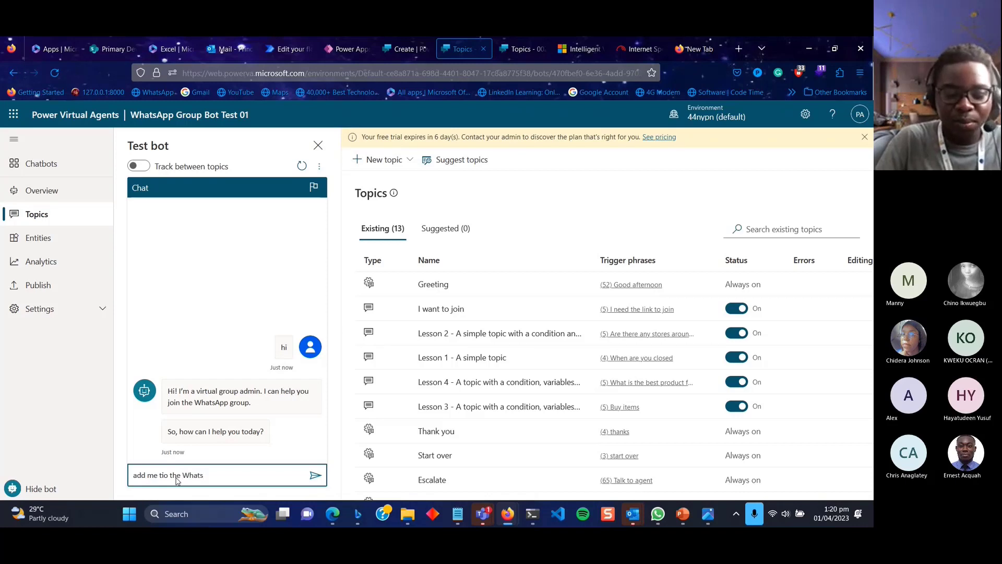
type("App group")
key("Return")
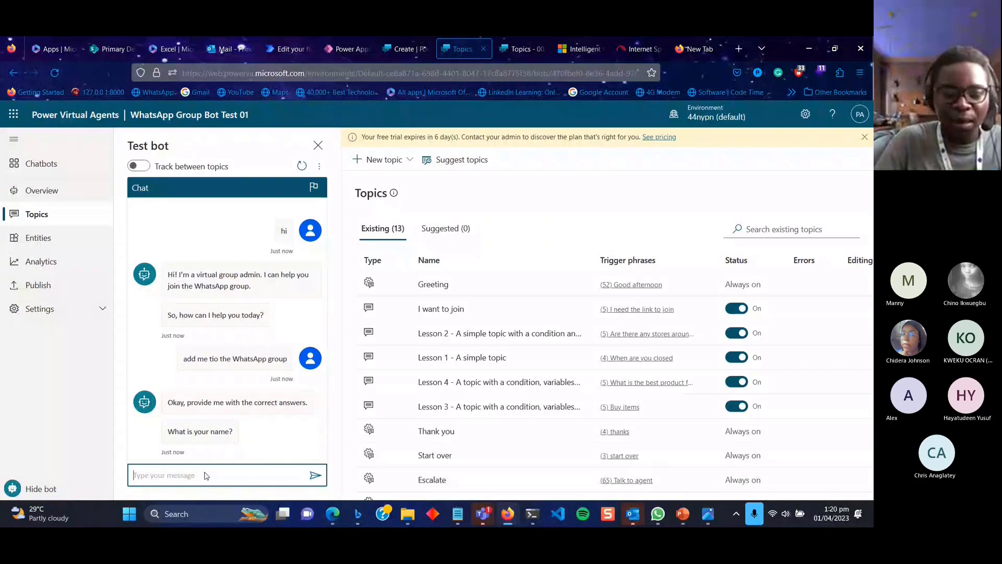
Answer the bot's prompts with the user's name and a pasted e-mail address, then bring up Teams.
type("Prince")
key("Return")
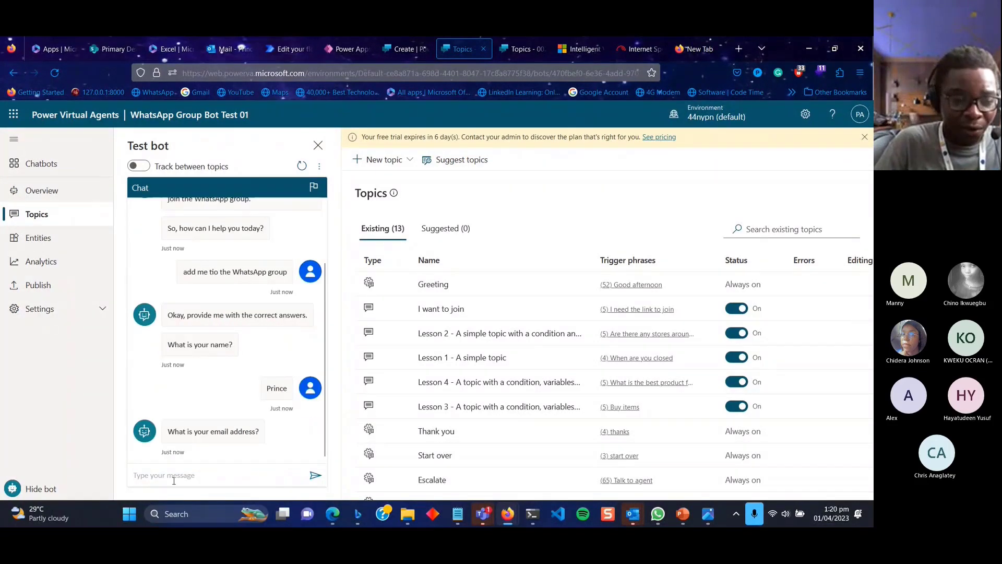
key("super+v")
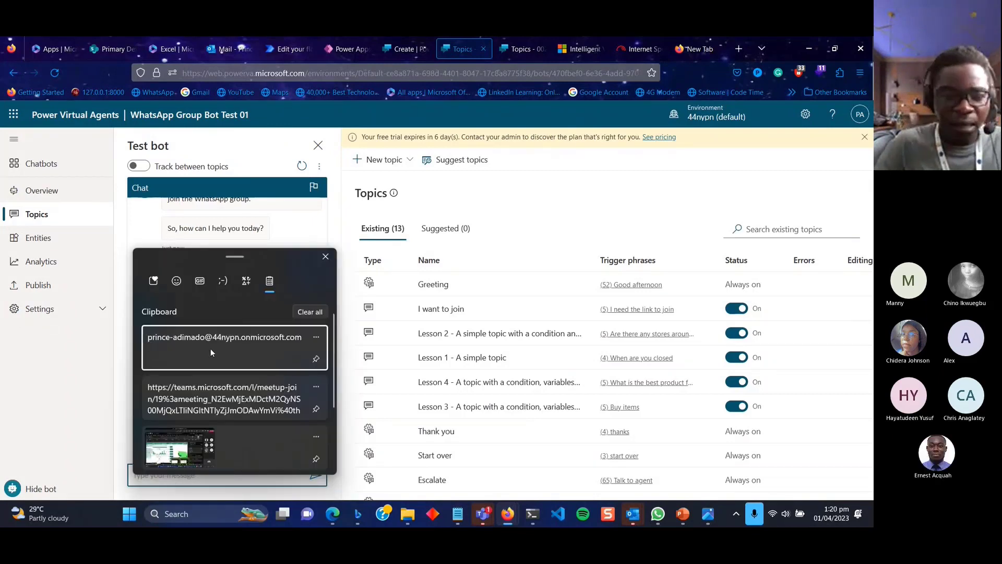
left_click(211, 349)
key("Return")
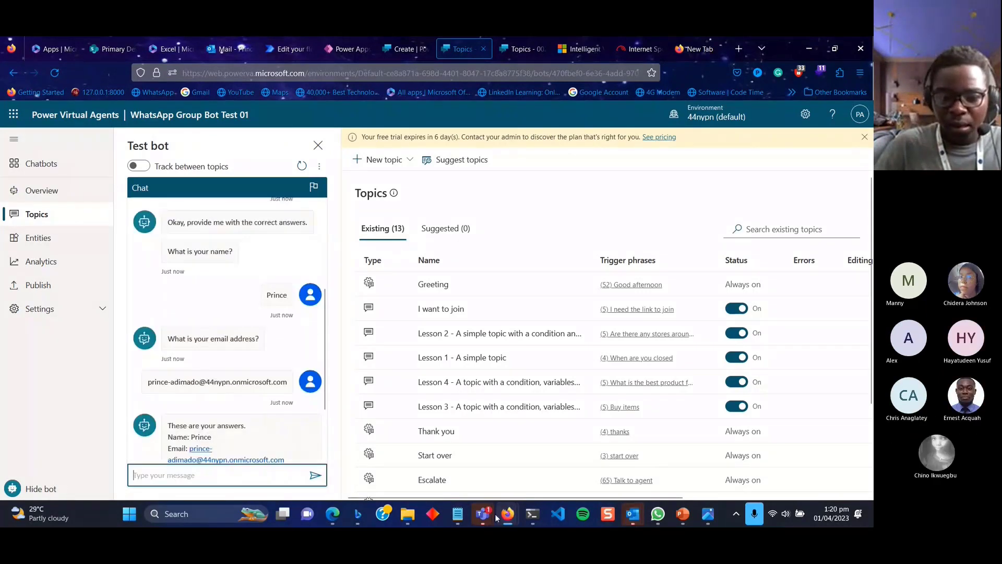
mouse_move(484, 514)
left_click(483, 452)
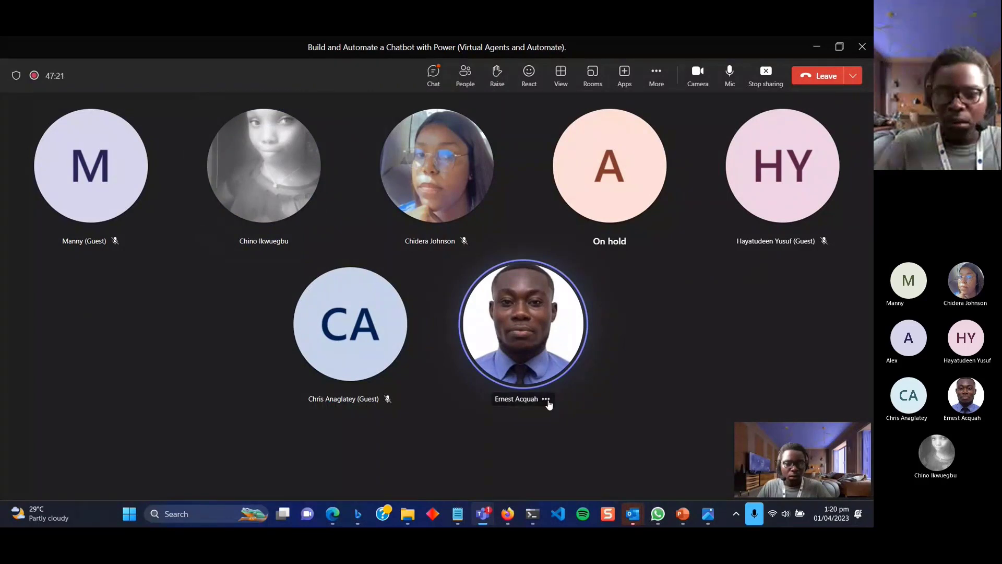
Mute one participant in the Teams meeting and minimize the meeting window.
left_click(546, 399)
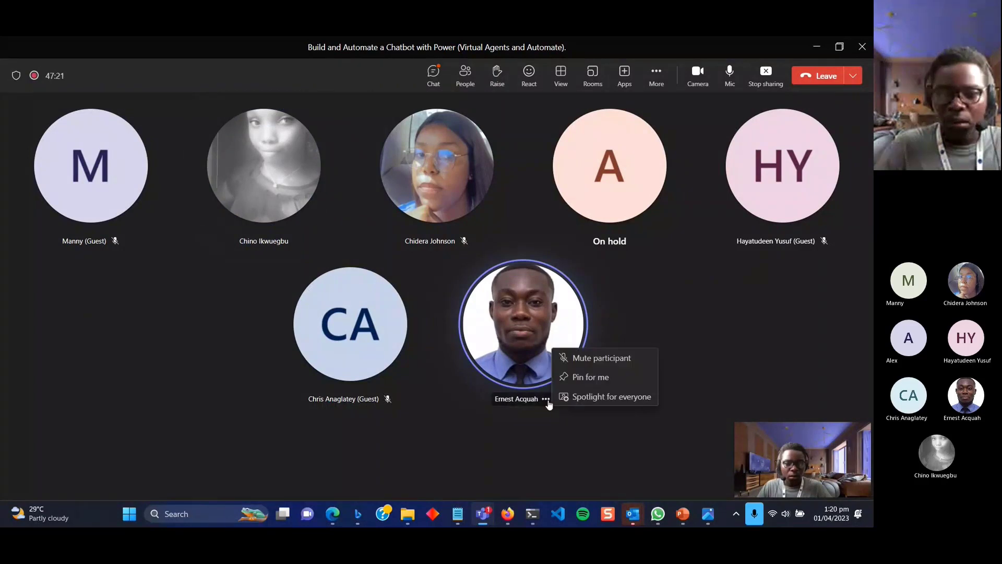
left_click(585, 364)
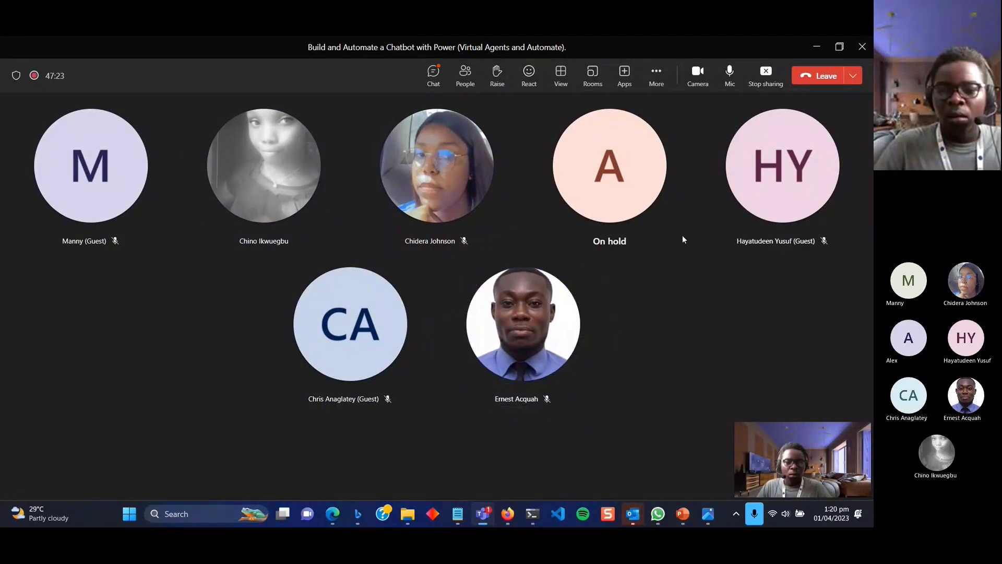
left_click(818, 47)
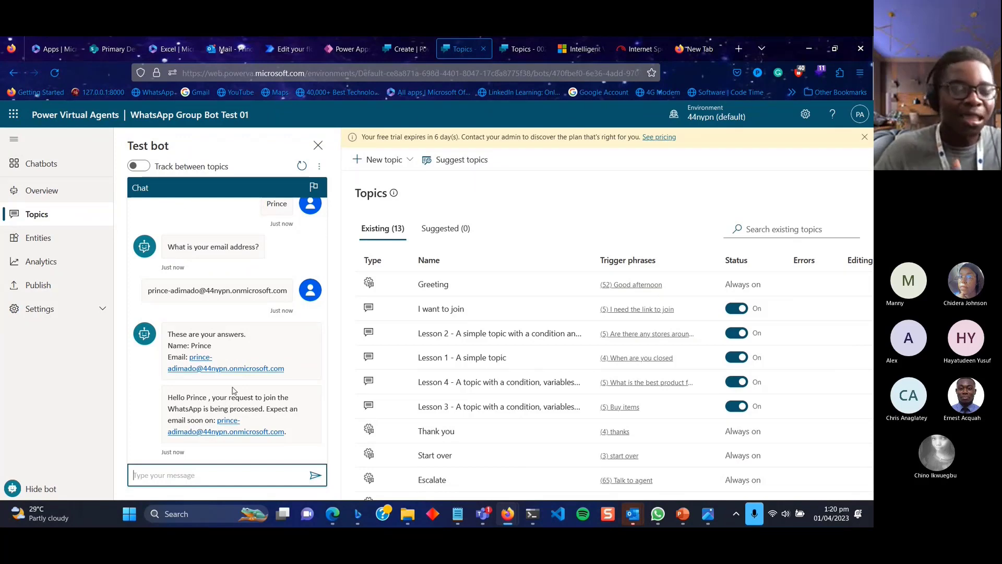
Approve the join request from the 'Your input is required' email and open the Approved email.
left_click(225, 51)
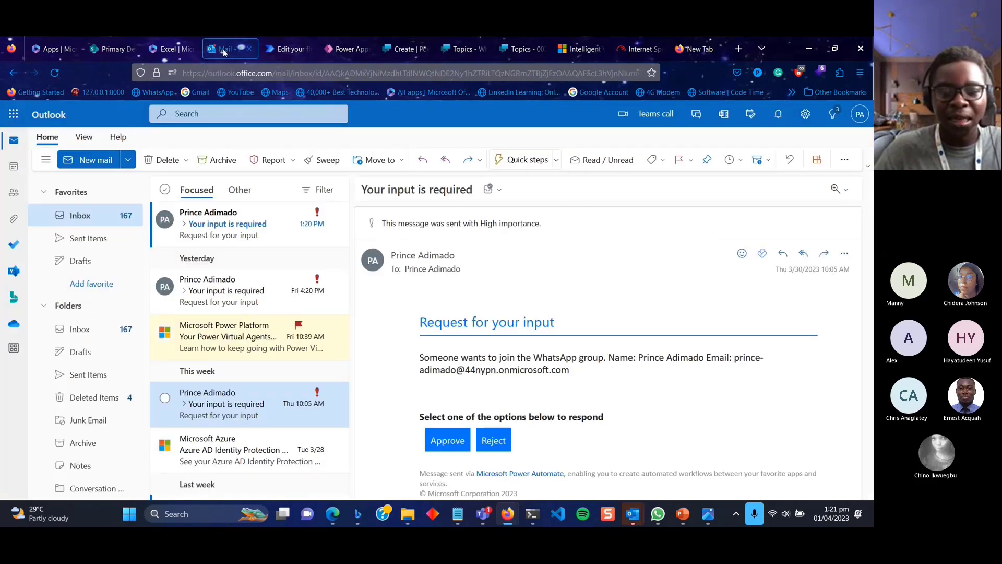
left_click(245, 224)
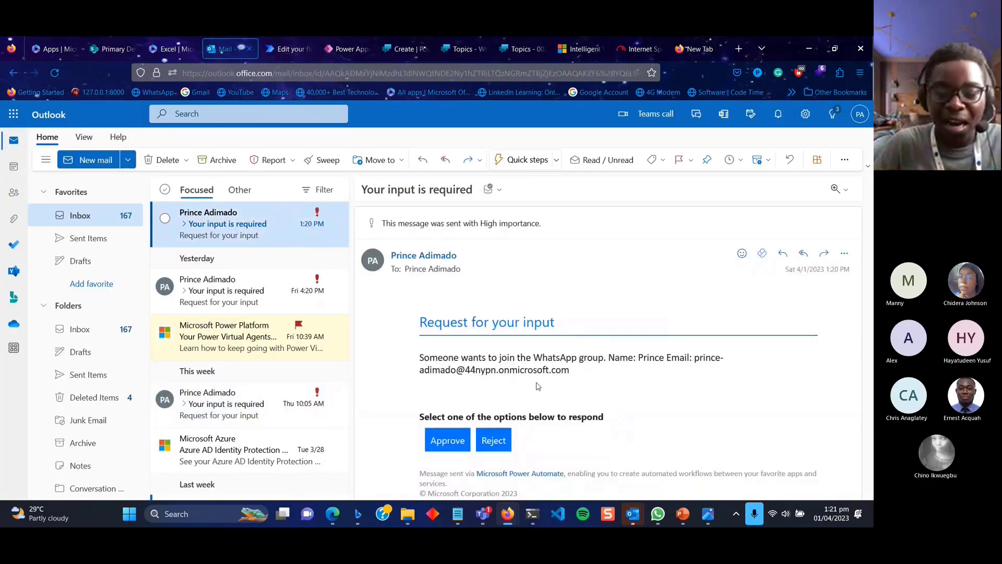
scroll(539, 386, "down", 1)
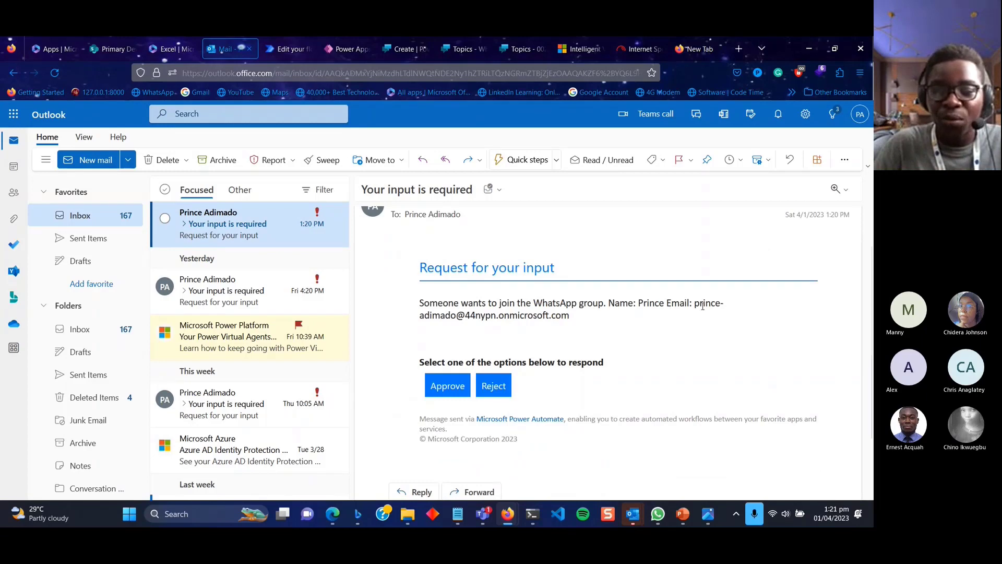
left_click(442, 390)
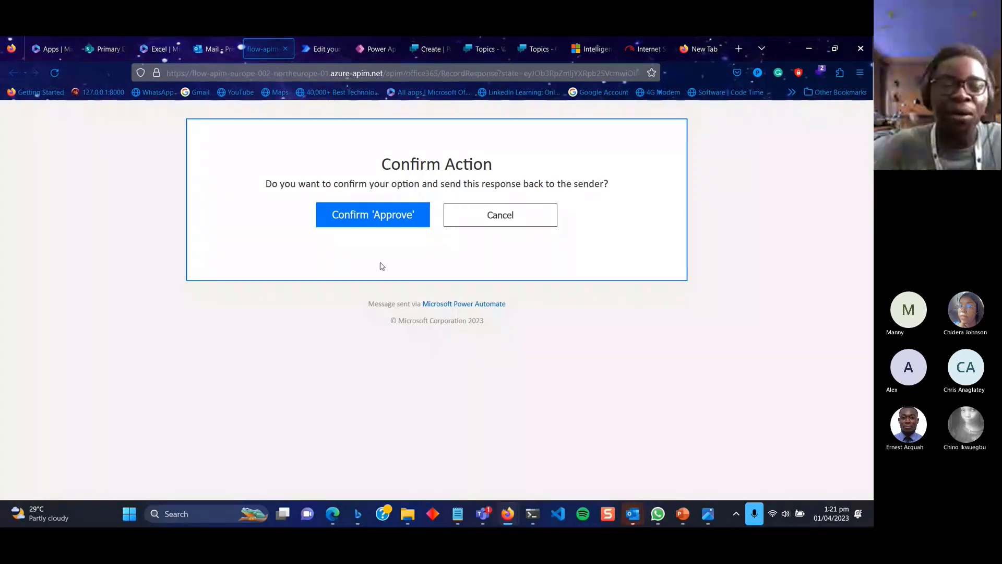
left_click(379, 220)
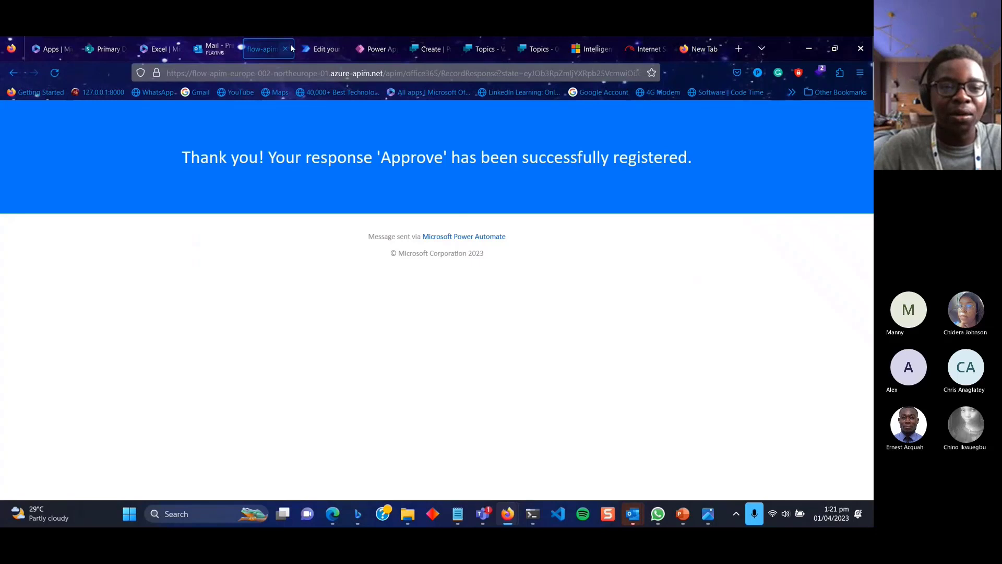
left_click(287, 47)
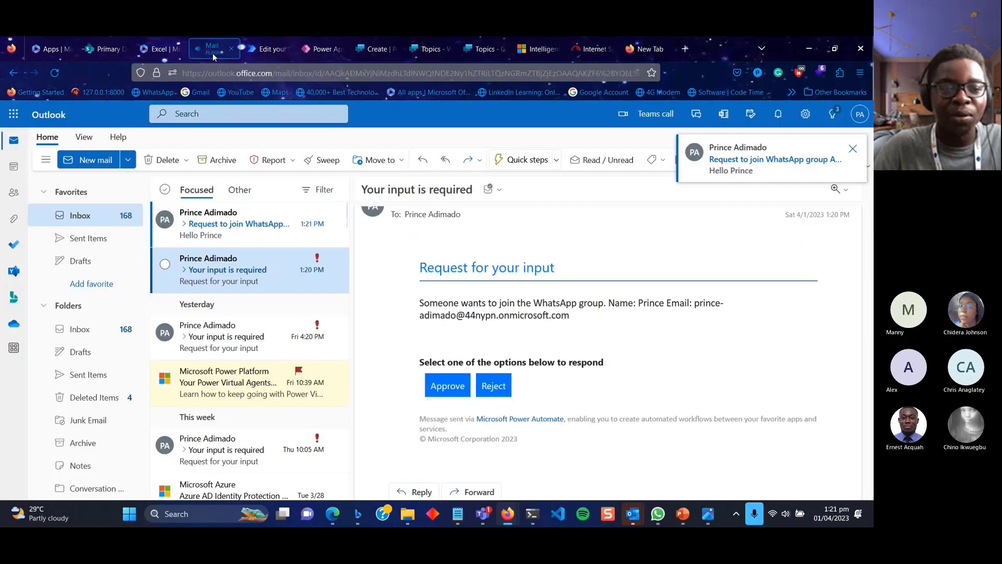
left_click(226, 224)
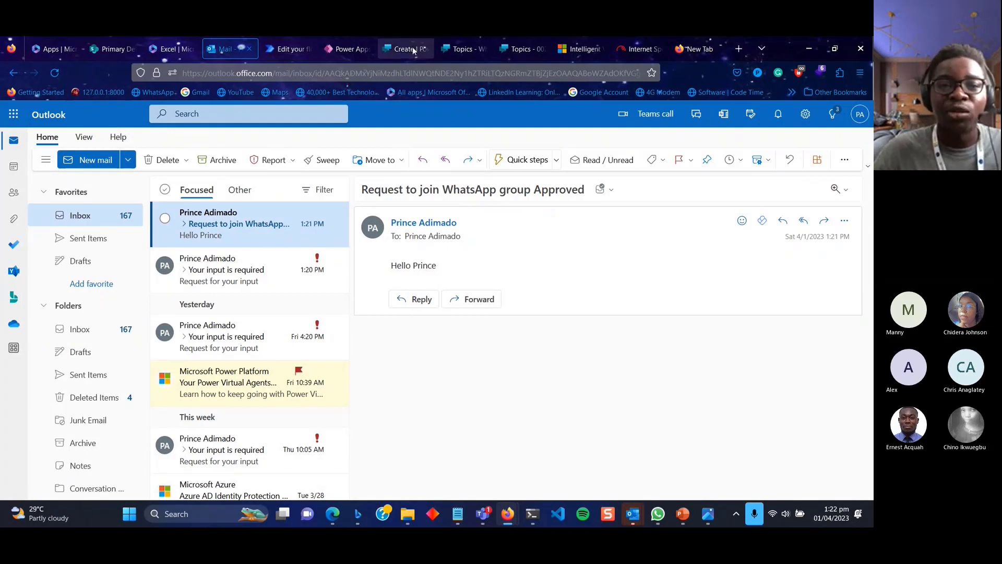
left_click(456, 50)
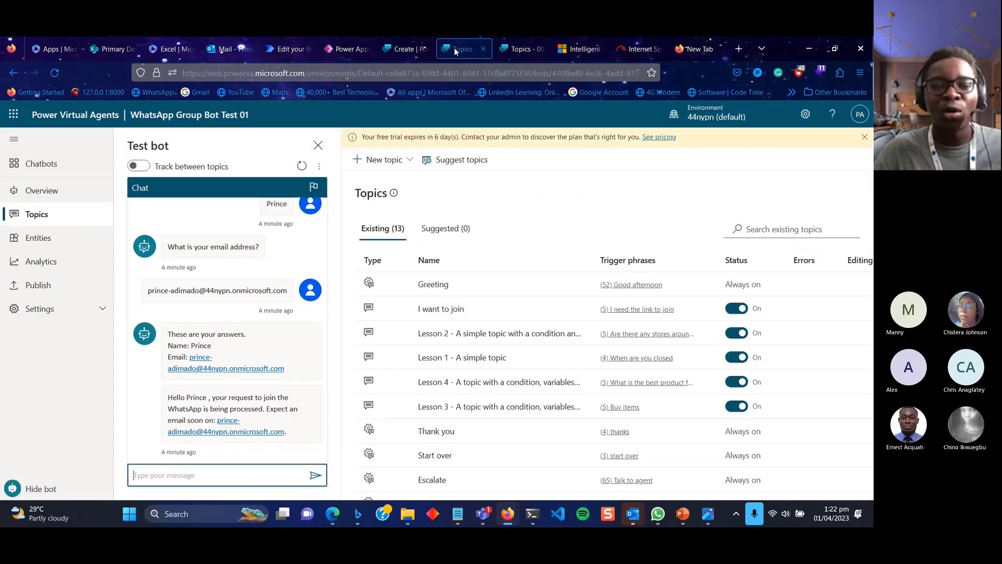
Open the Greeting topic and review its trigger phrases panel.
left_click(433, 284)
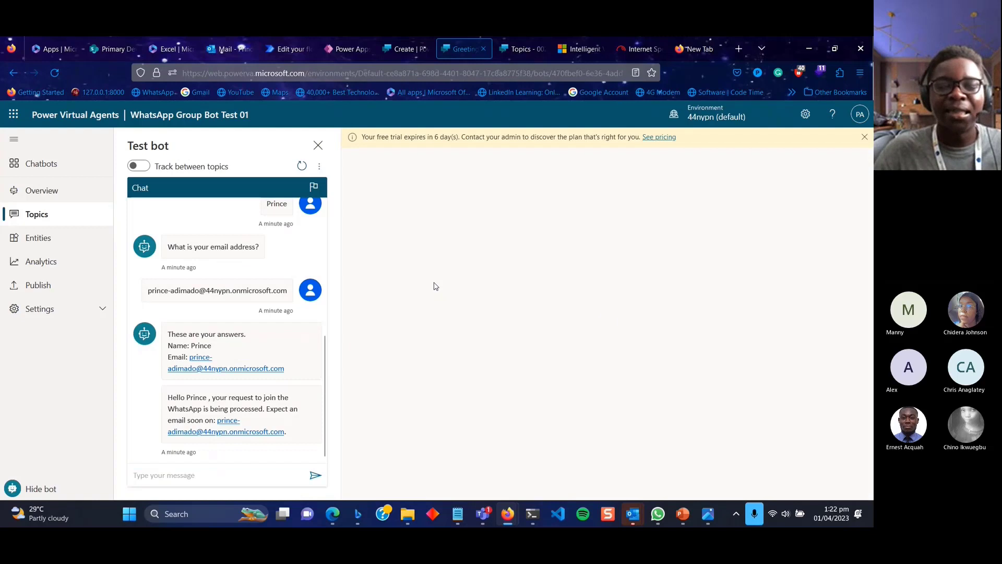
left_click(316, 149)
scroll(390, 407, "down", 10)
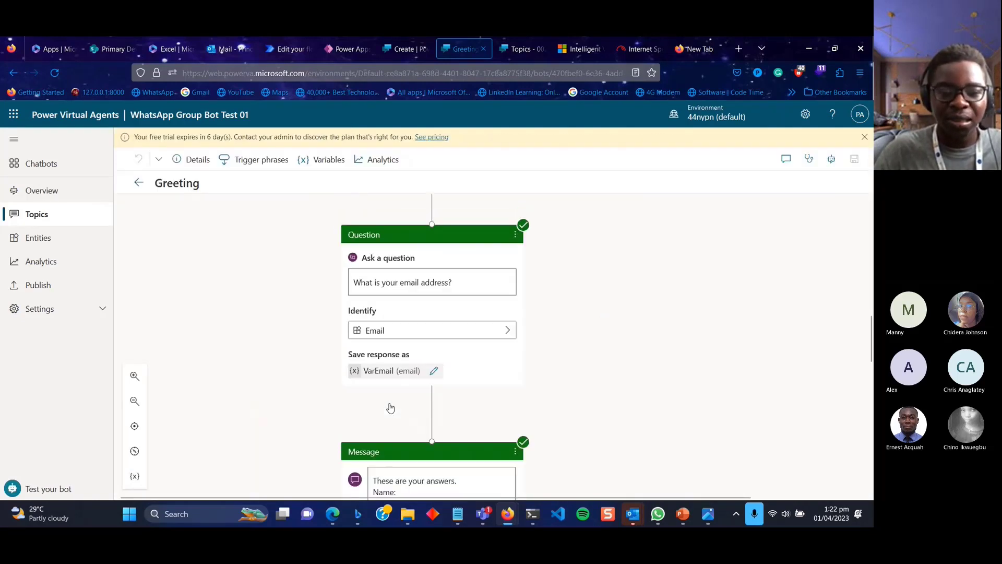
scroll(391, 408, "down", 4)
scroll(391, 407, "up", 15)
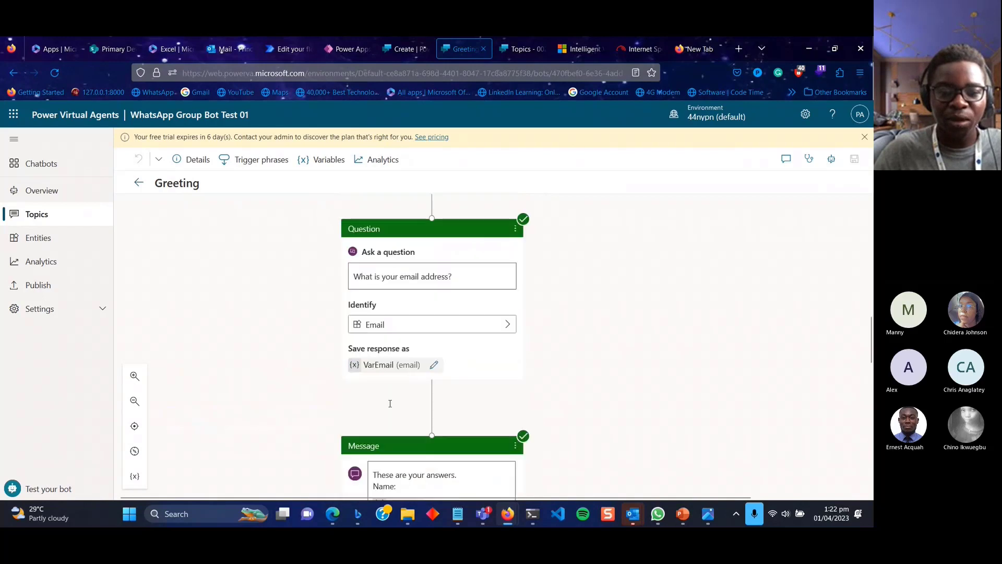
scroll(391, 407, "up", 4)
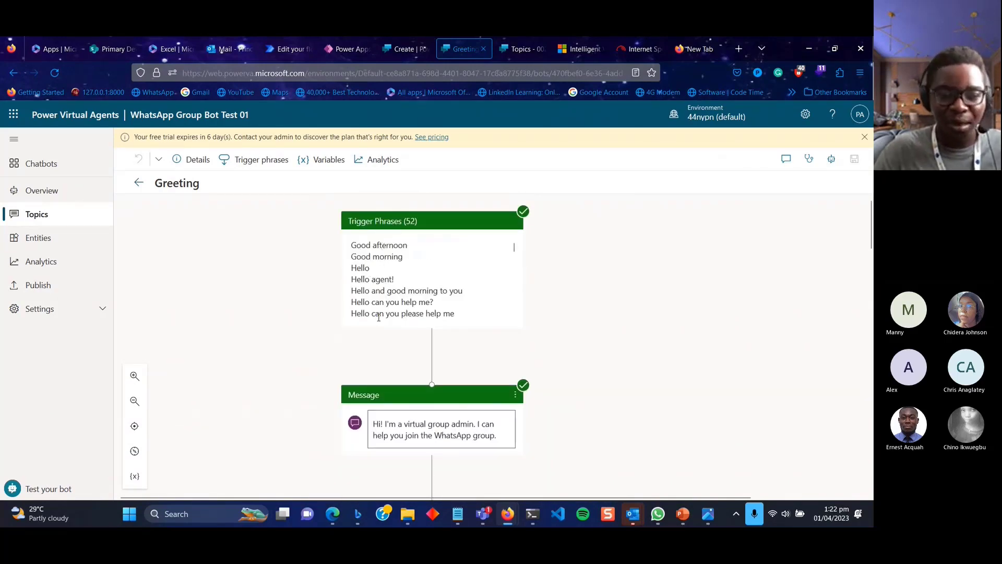
left_click(396, 304)
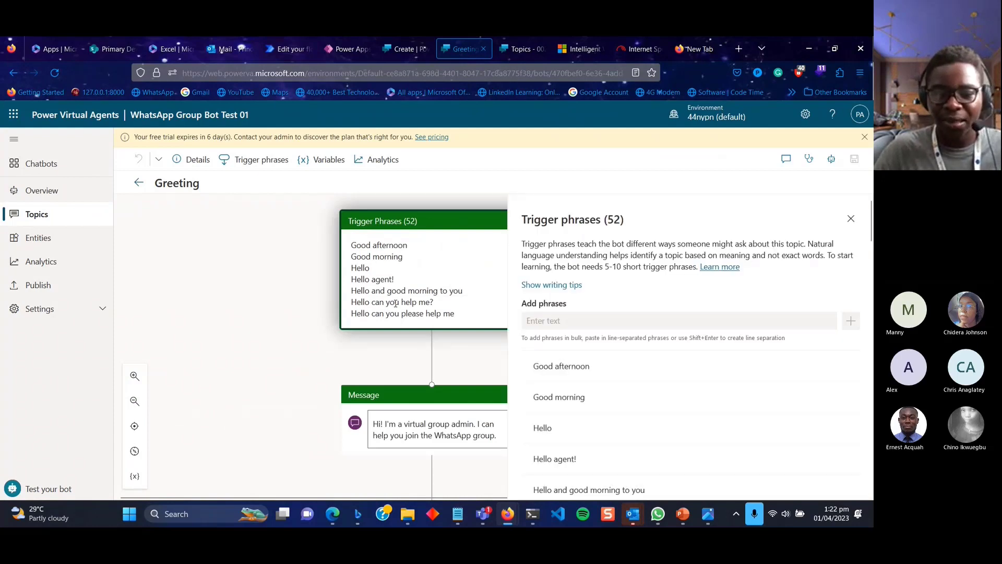
scroll(580, 396, "down", 5)
scroll(611, 450, "up", 6)
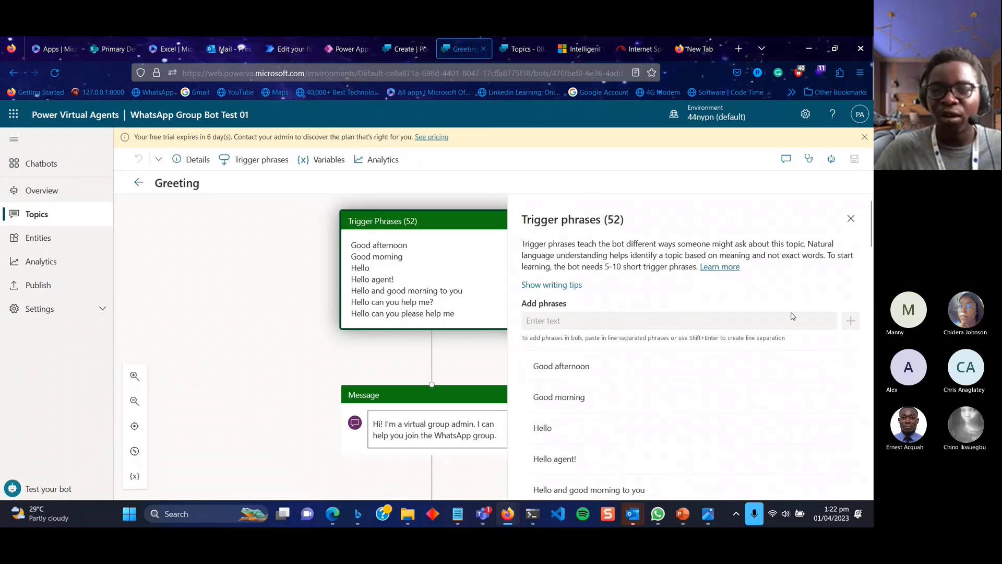
left_click(851, 219)
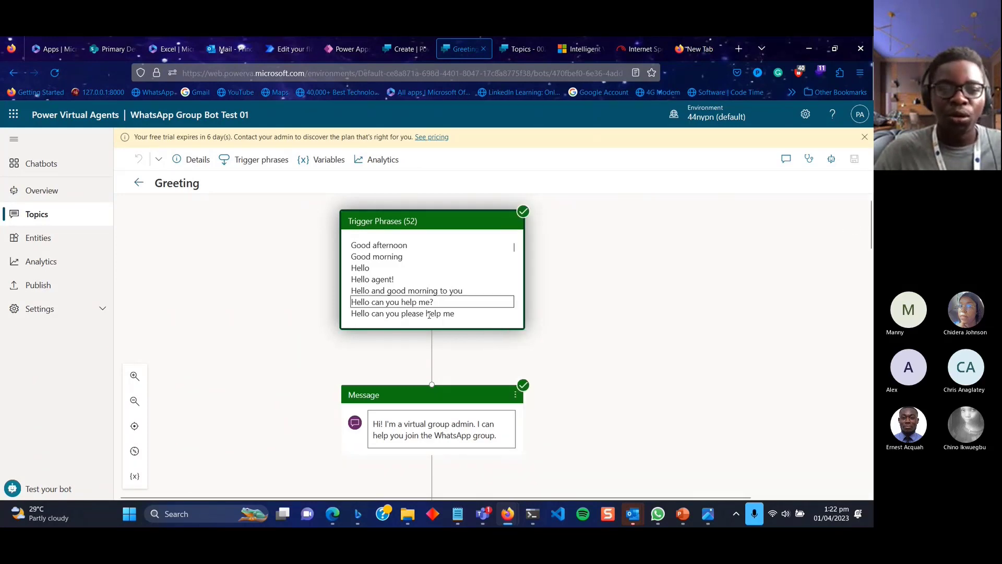
left_click(411, 291)
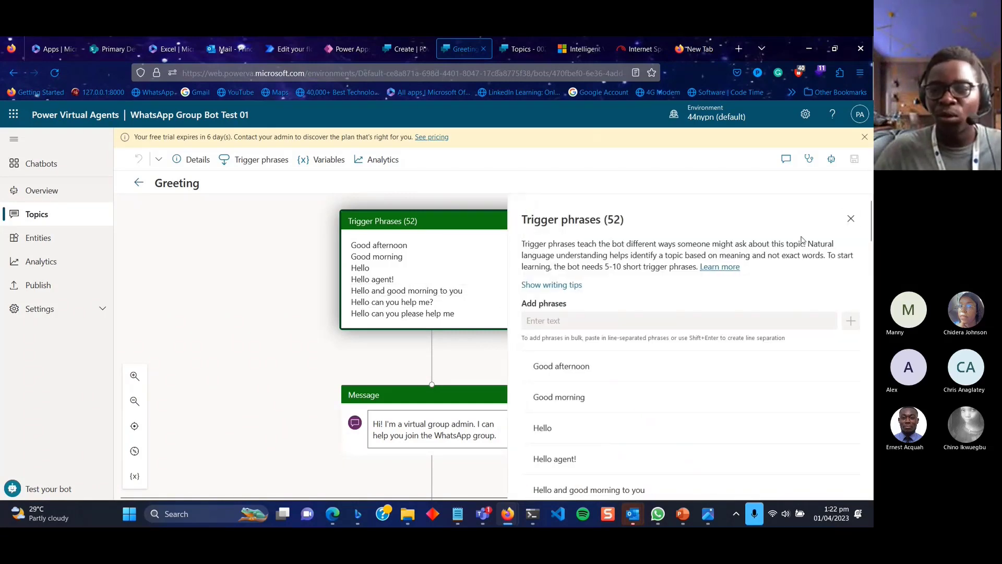
left_click(849, 219)
Scroll to the Greeting's Redirect node and view the I want to join topic.
scroll(493, 449, "down", 2)
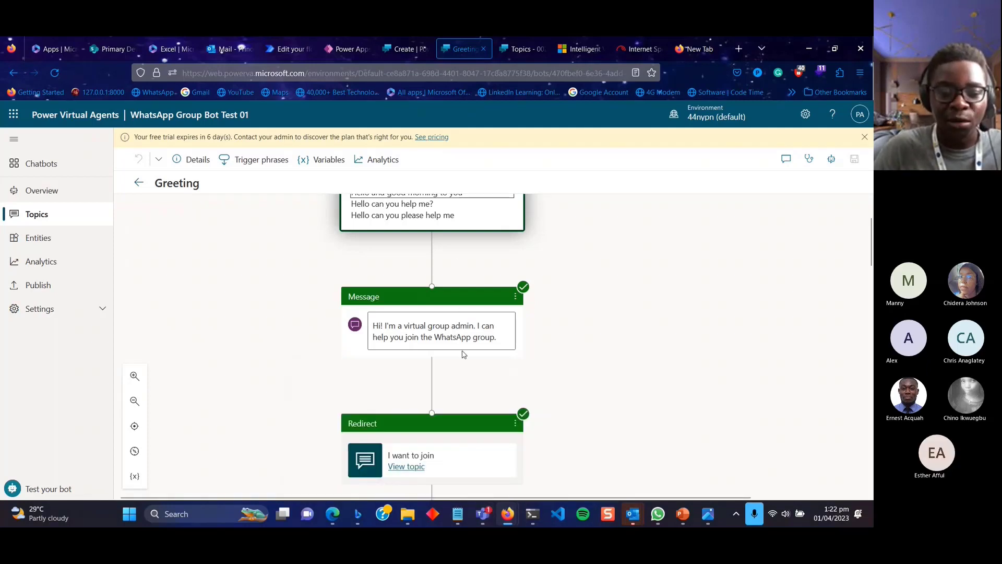
scroll(464, 354, "down", 4)
scroll(464, 355, "down", 1)
scroll(448, 260, "up", 1)
scroll(447, 260, "up", 3)
scroll(446, 266, "down", 1)
left_click(416, 362)
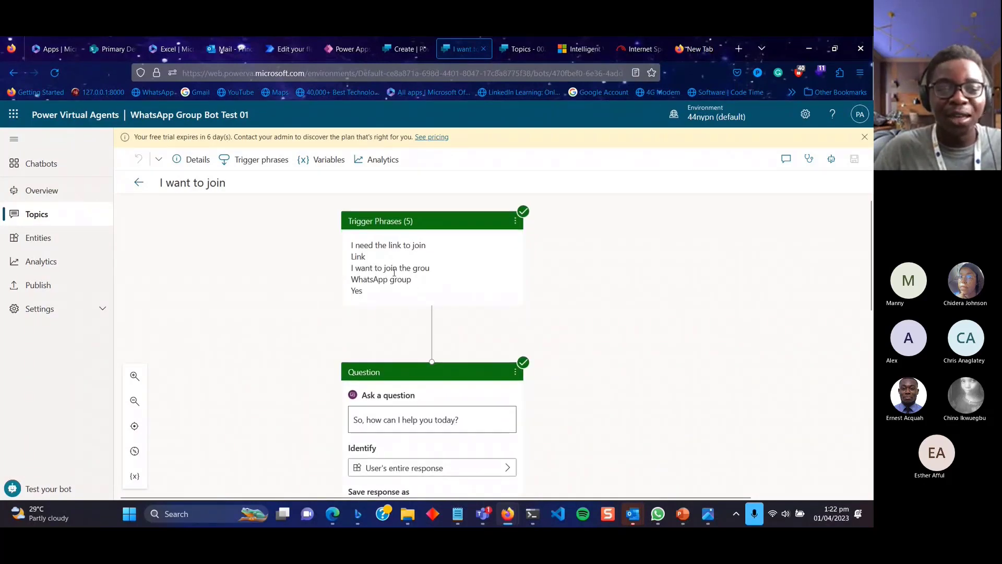
Scroll through the I want to join canvas, then go back to the 13-topic Topics list.
scroll(402, 349, "down", 3)
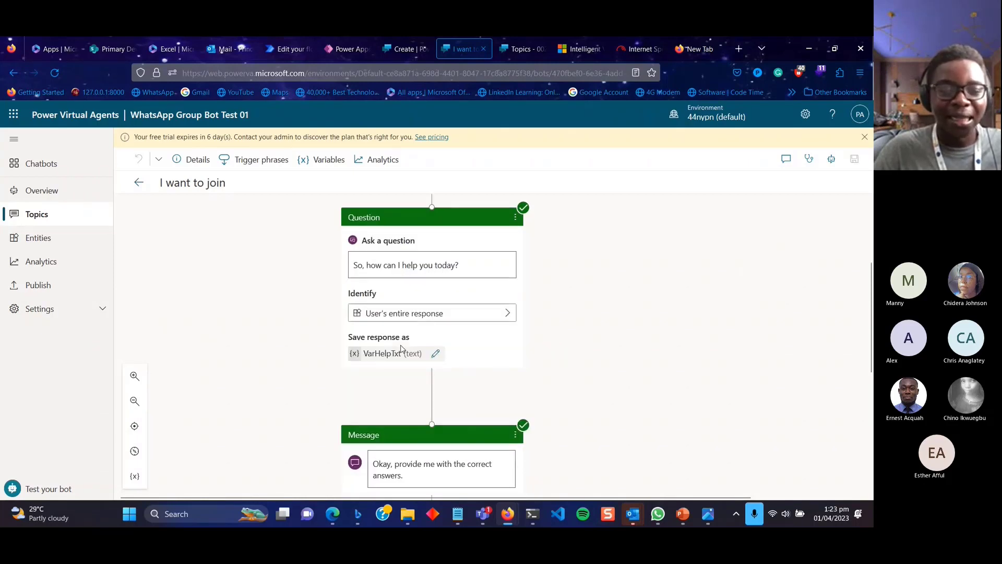
scroll(402, 349, "down", 1)
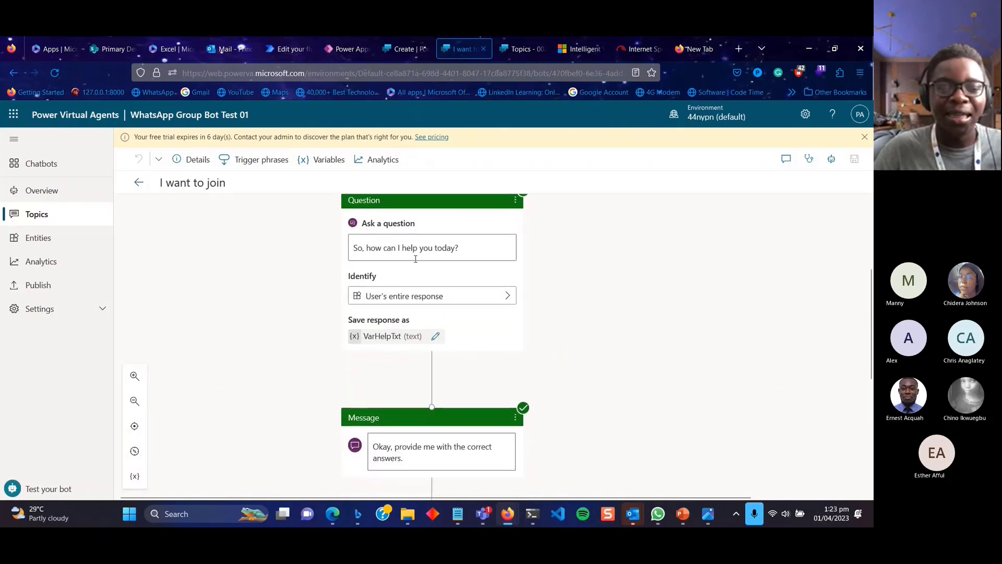
scroll(416, 259, "up", 3)
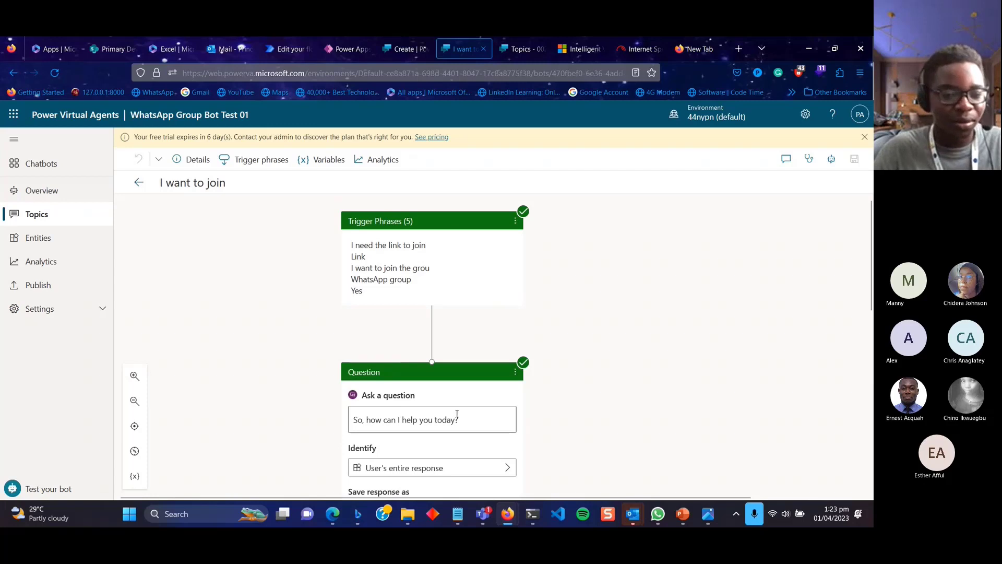
scroll(457, 414, "down", 4)
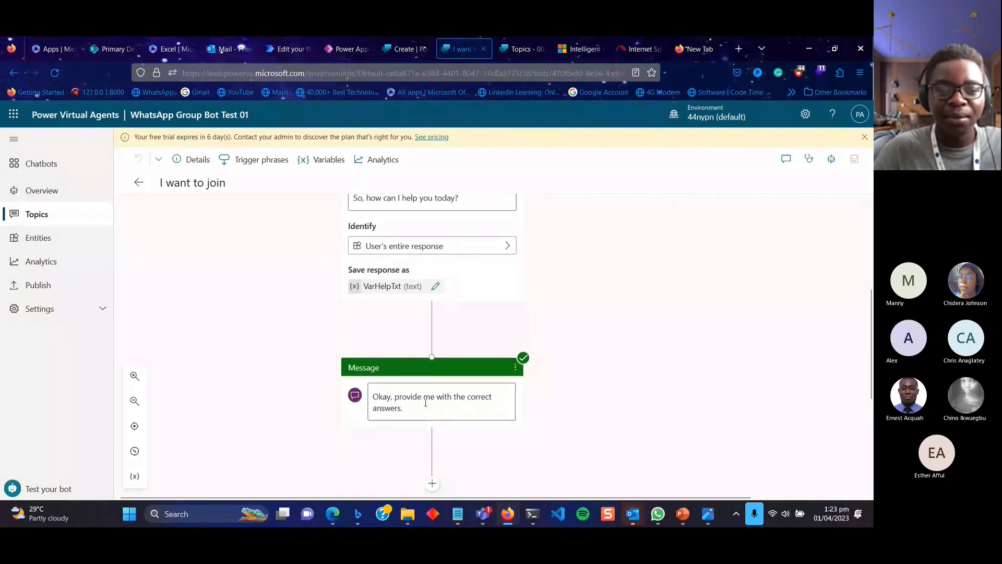
scroll(425, 403, "up", 2)
scroll(438, 305, "down", 4)
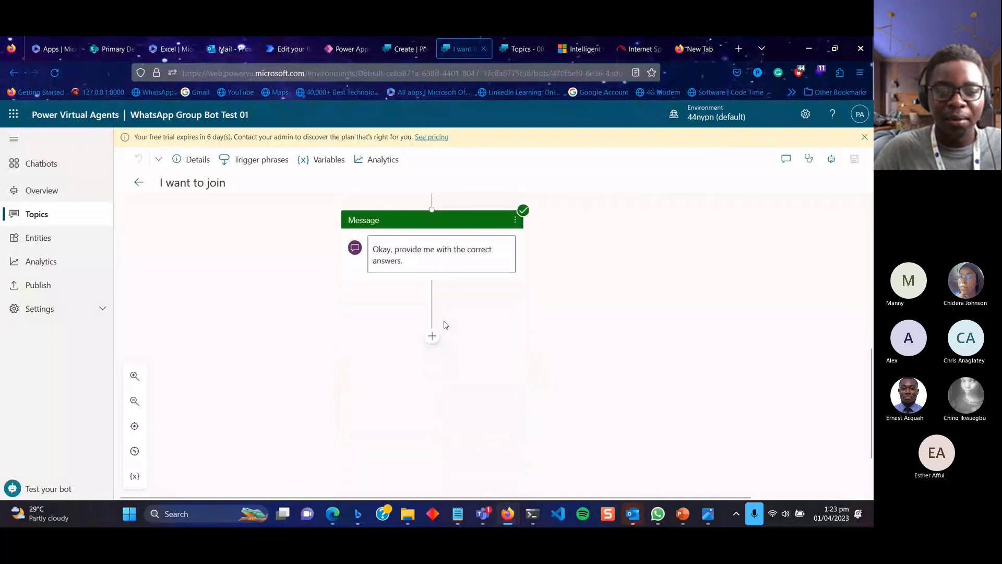
scroll(433, 287, "up", 4)
scroll(433, 286, "up", 3)
scroll(434, 287, "down", 3)
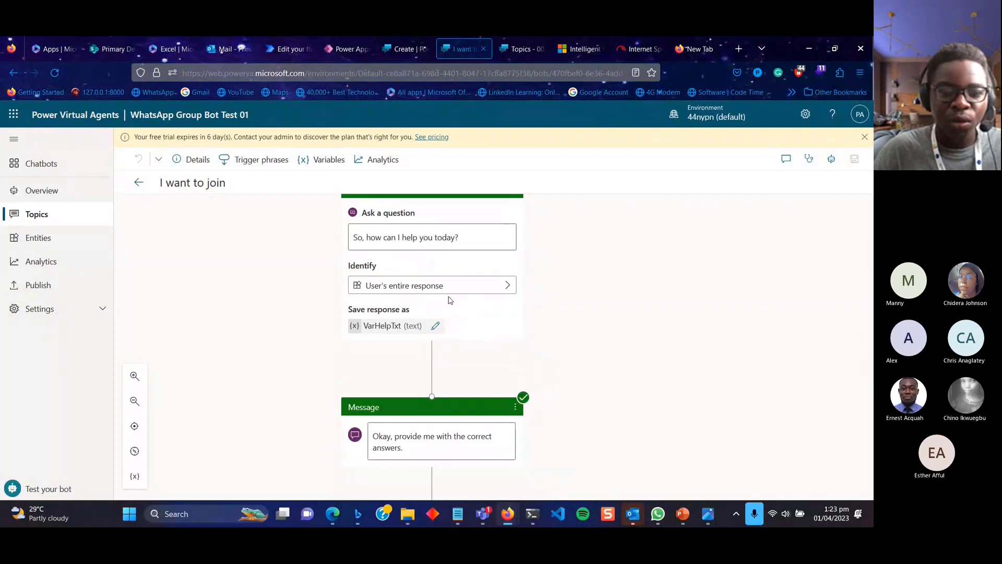
scroll(477, 345, "up", 3)
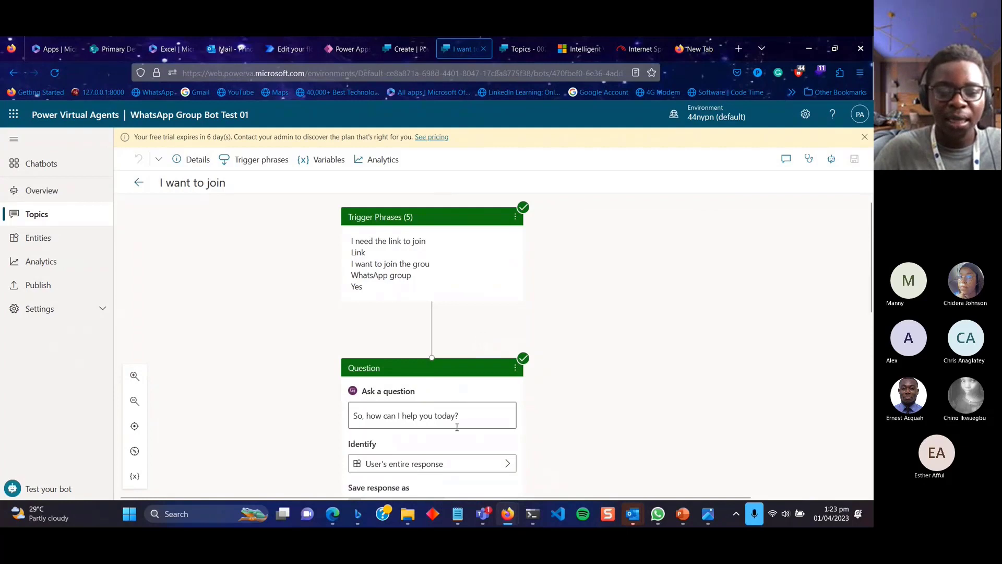
scroll(457, 427, "down", 1)
scroll(457, 431, "down", 2)
scroll(449, 347, "up", 3)
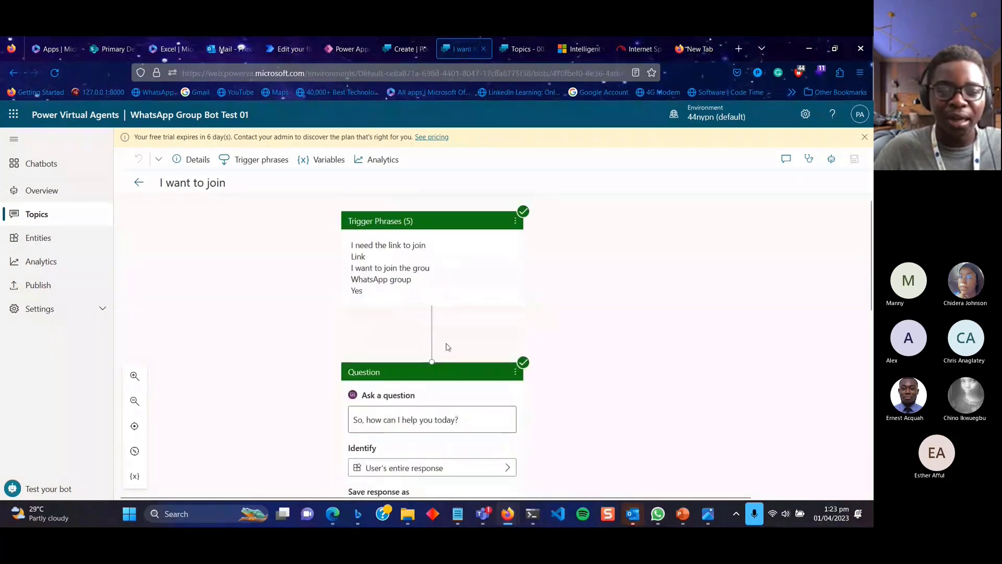
scroll(446, 378, "down", 6)
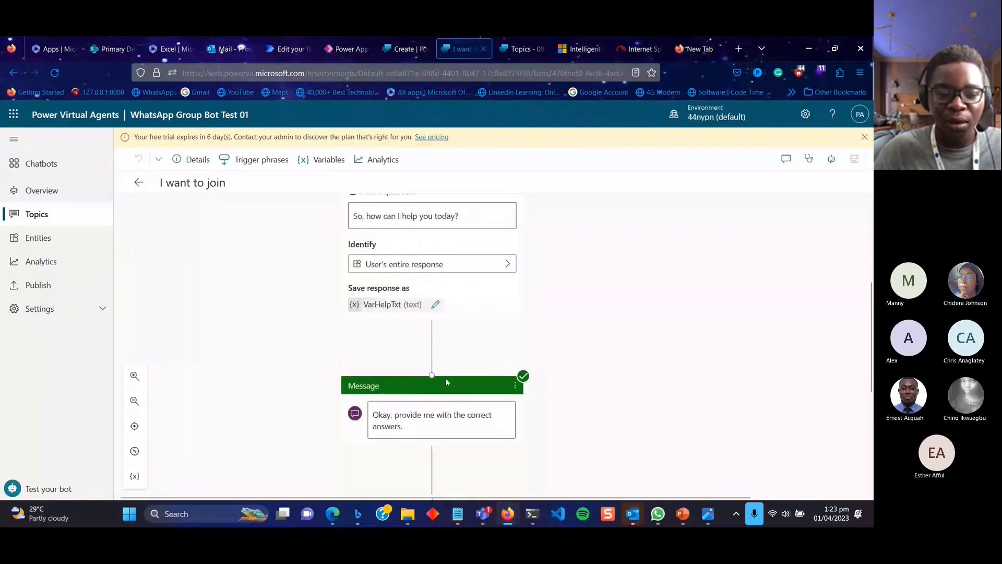
left_click(138, 182)
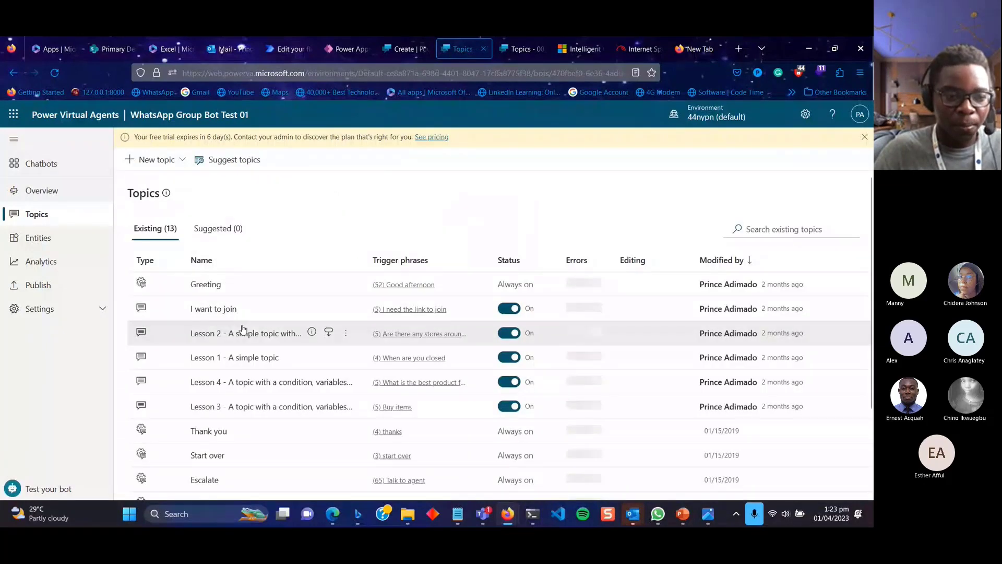
Open the Greeting topic and review its name and email questions saved as VarName and VarEmail.
left_click(206, 284)
scroll(448, 340, "down", 10)
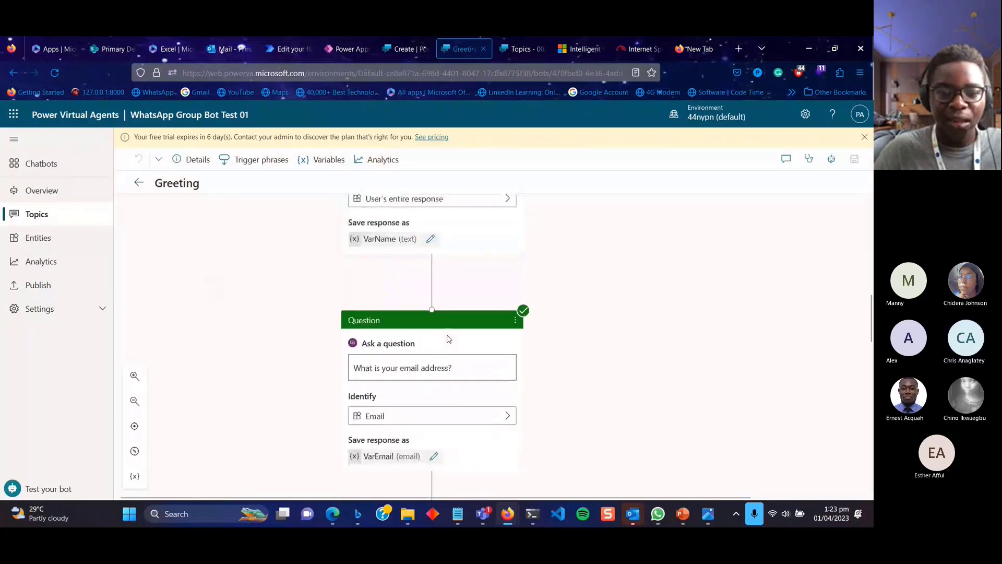
scroll(448, 339, "up", 2)
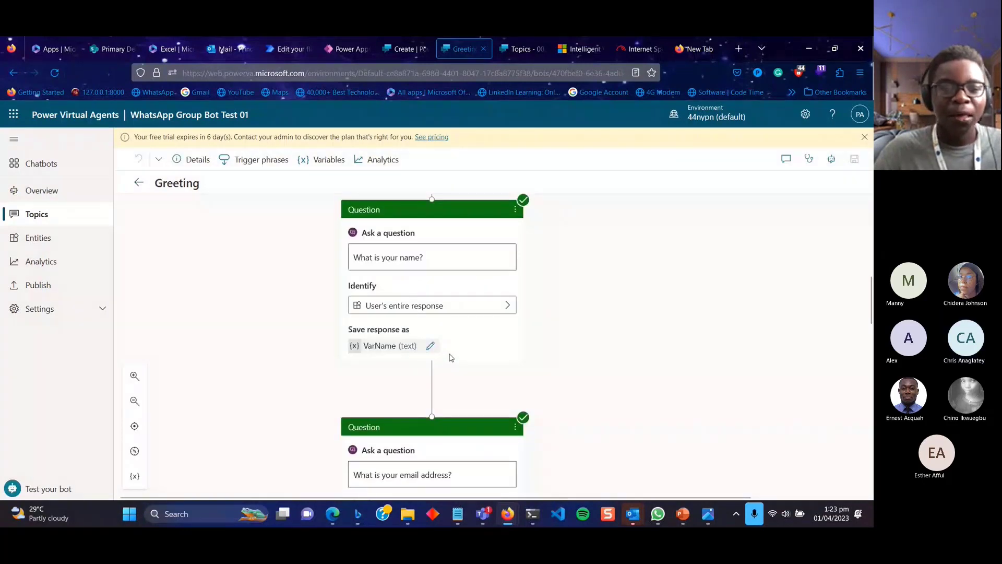
scroll(451, 357, "down", 9)
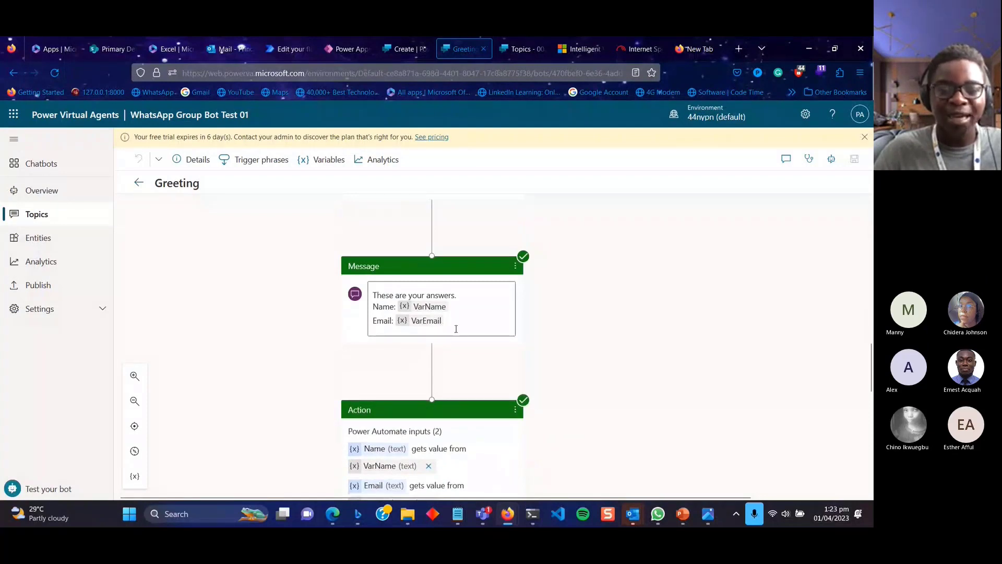
scroll(456, 329, "up", 4)
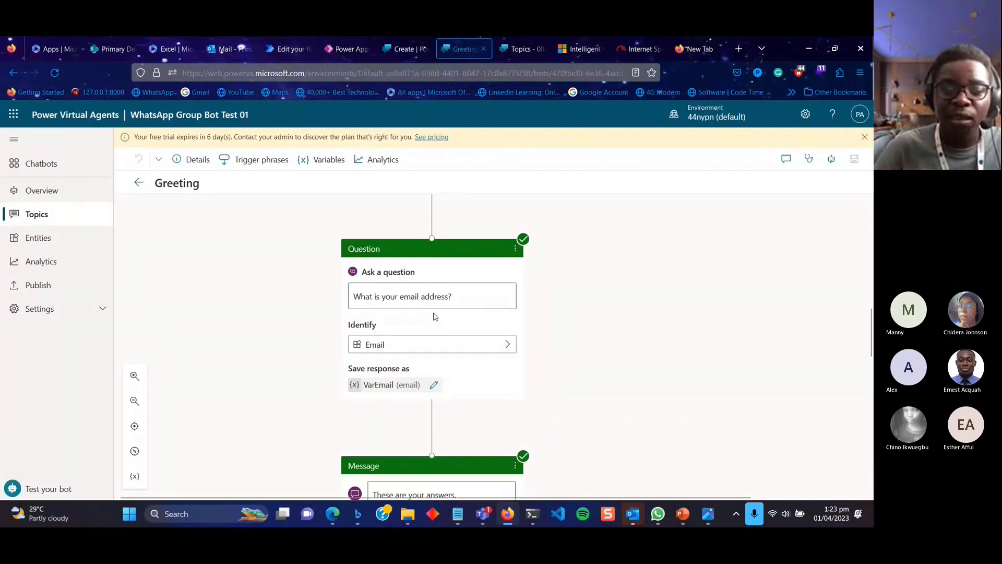
Inspect the VarEmail variable's properties, leaving Return values unchecked.
left_click(407, 391)
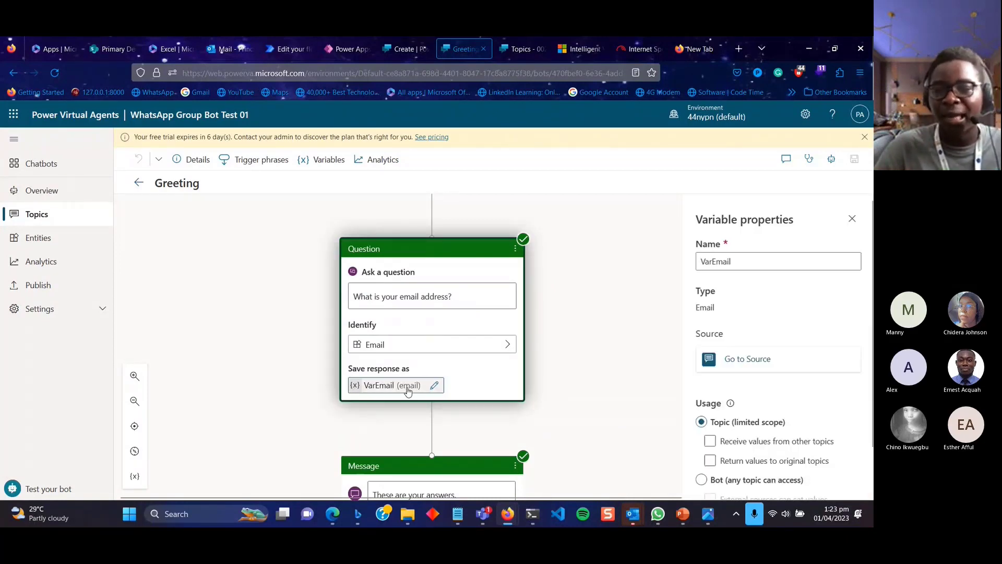
scroll(731, 324, "down", 1)
left_click(744, 409)
left_click(744, 409)
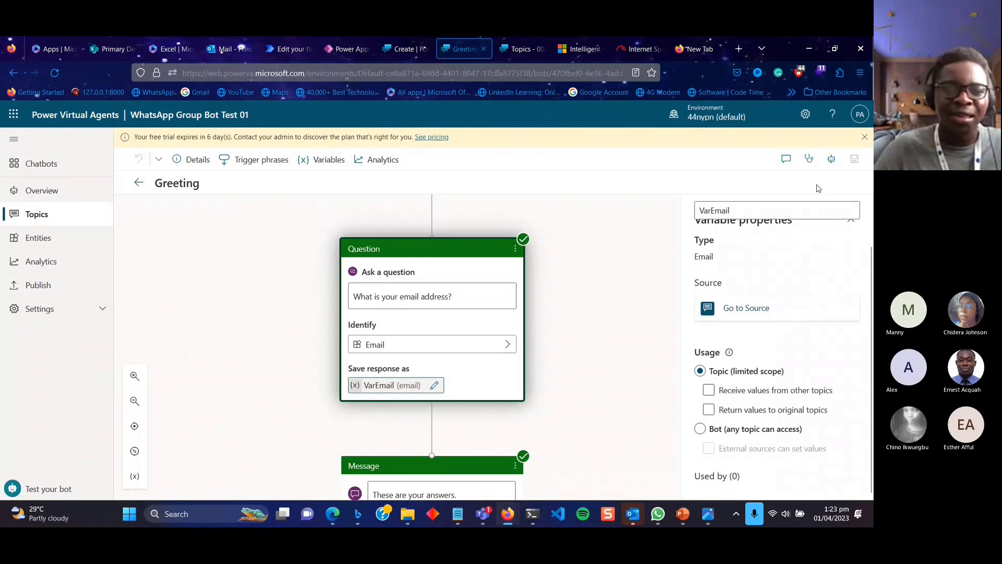
Leave the Greeting topic and switch to the 002 WhatsApp Group Admin bot.
left_click(257, 222)
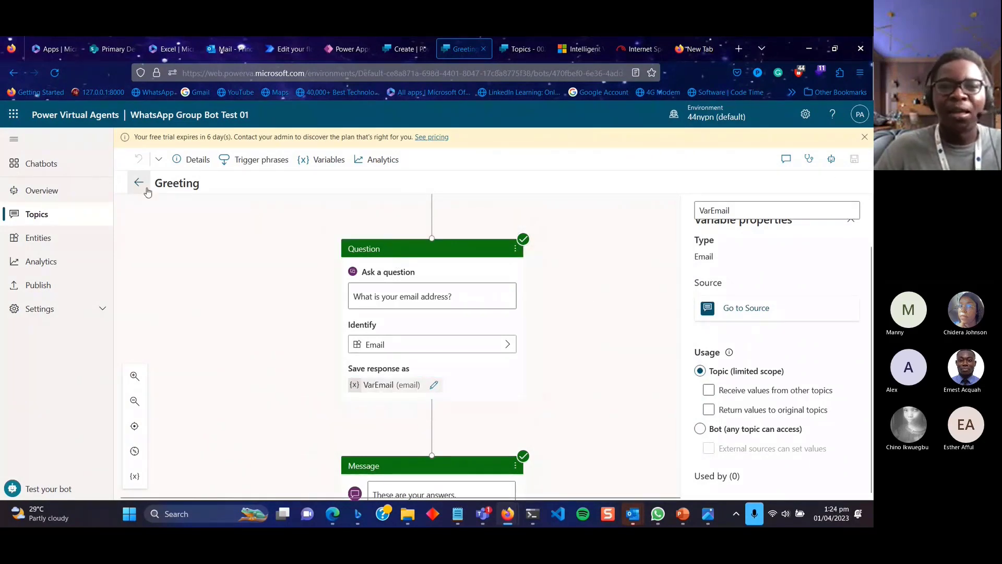
left_click(147, 191)
left_click(525, 49)
Bring the Teams meeting window forward from the taskbar and minimise it.
mouse_move(483, 514)
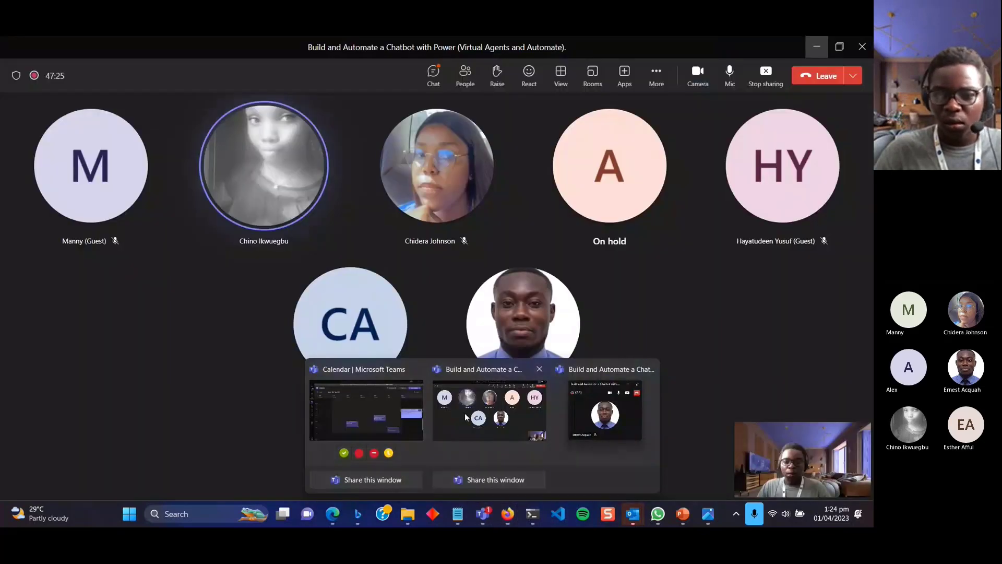
left_click(466, 417)
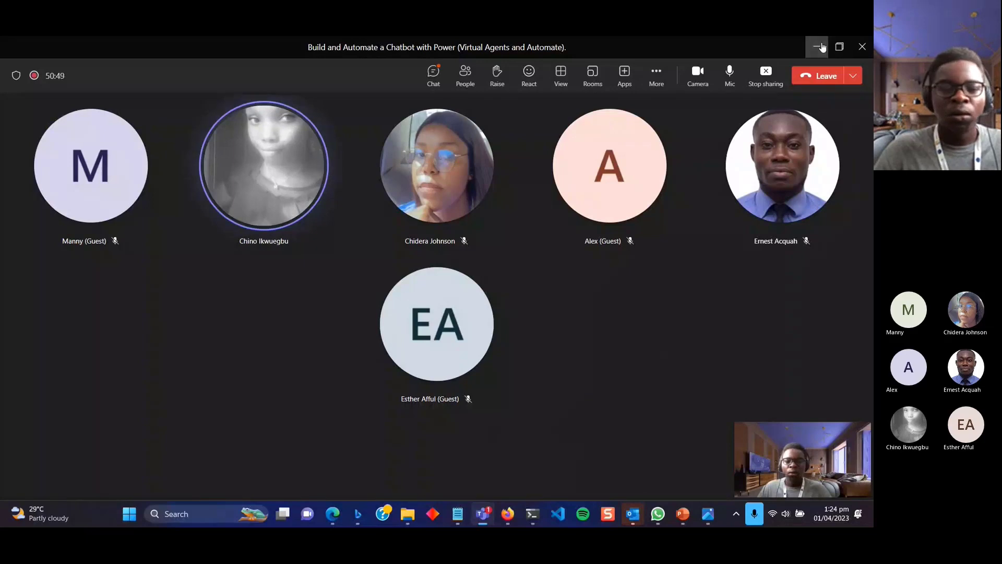
left_click(817, 47)
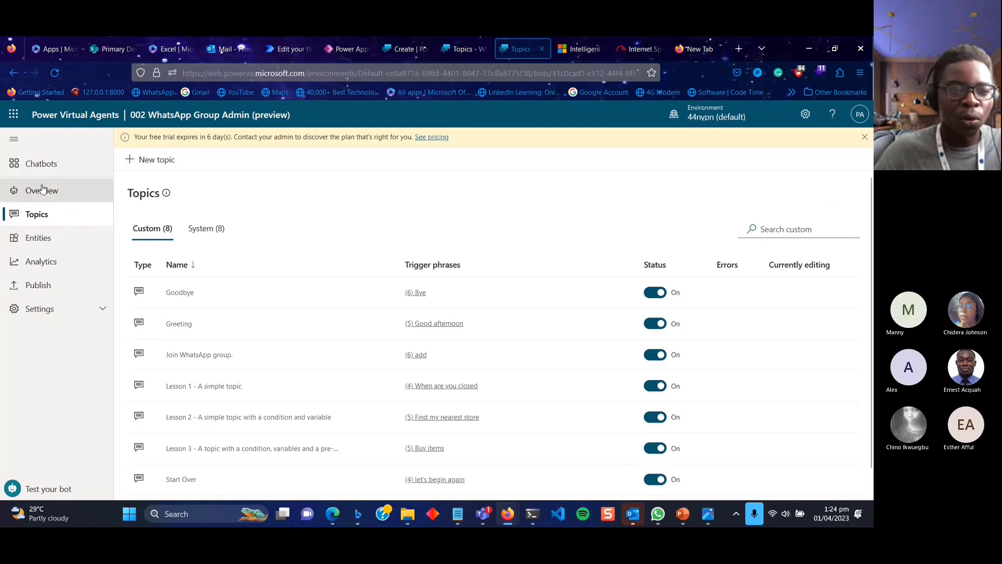
Open the Goodbye topic and review its six trigger phrases and end-conversation question.
left_click(170, 293)
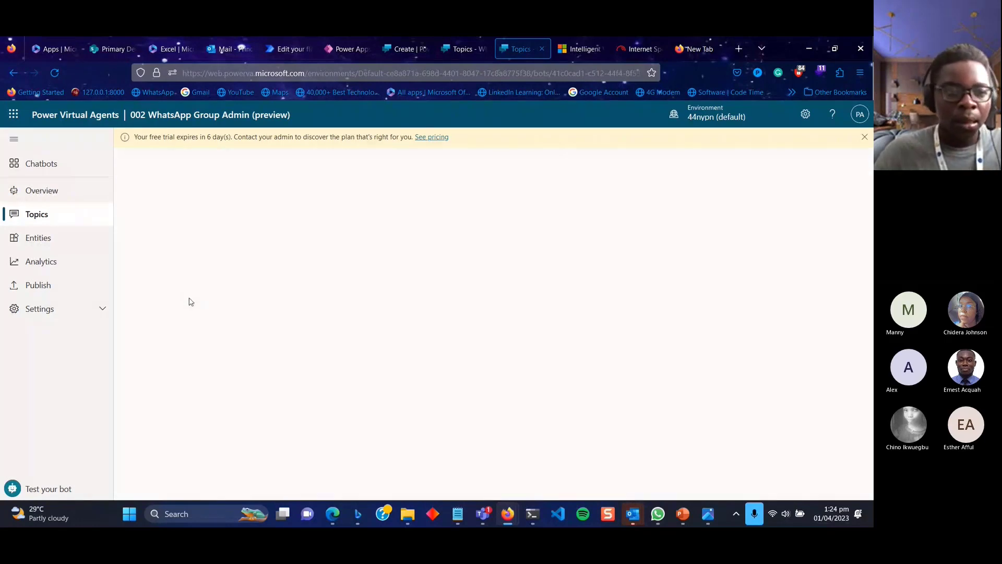
left_click(51, 212)
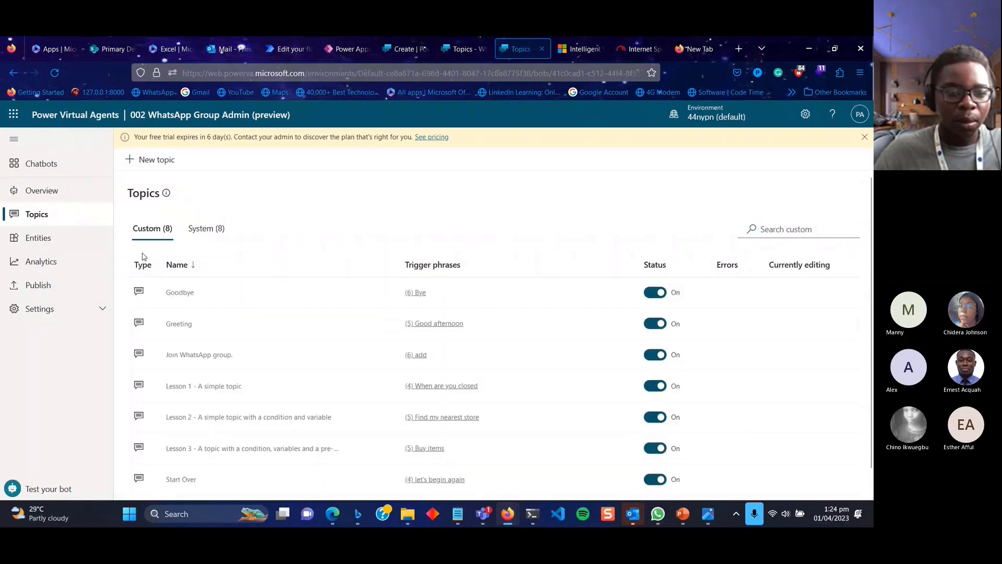
left_click(174, 291)
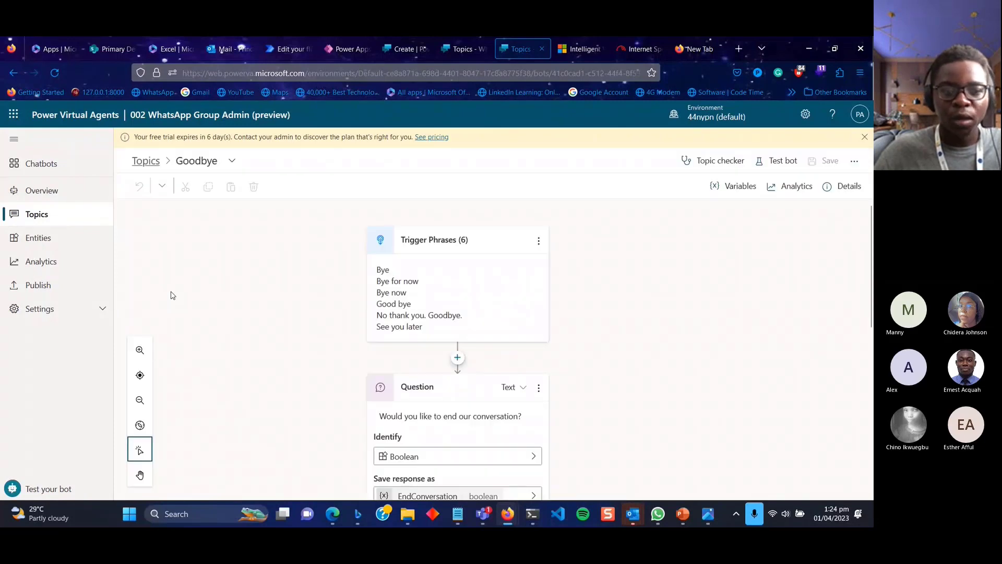
scroll(543, 354, "down", 1)
scroll(542, 354, "down", 8)
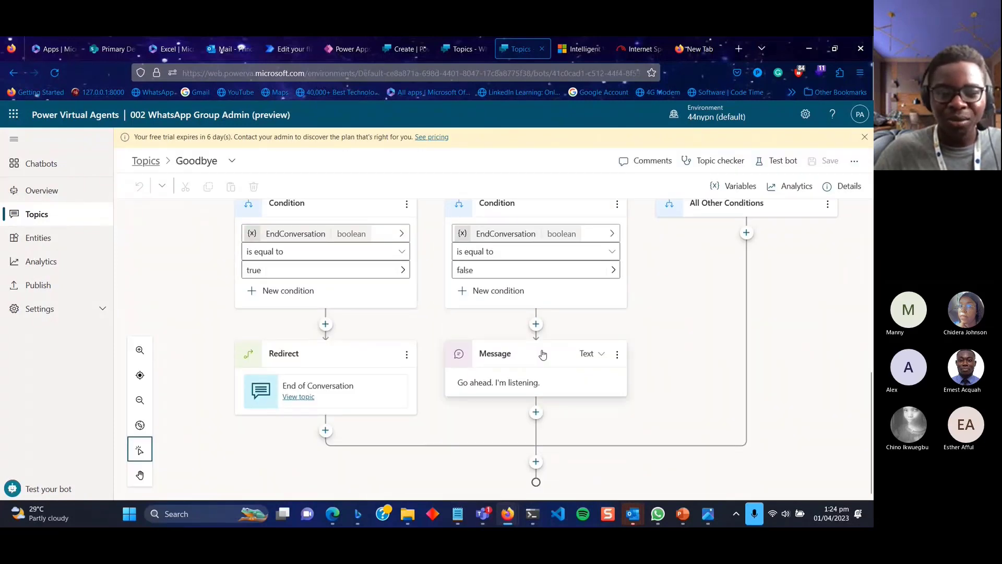
scroll(543, 354, "up", 8)
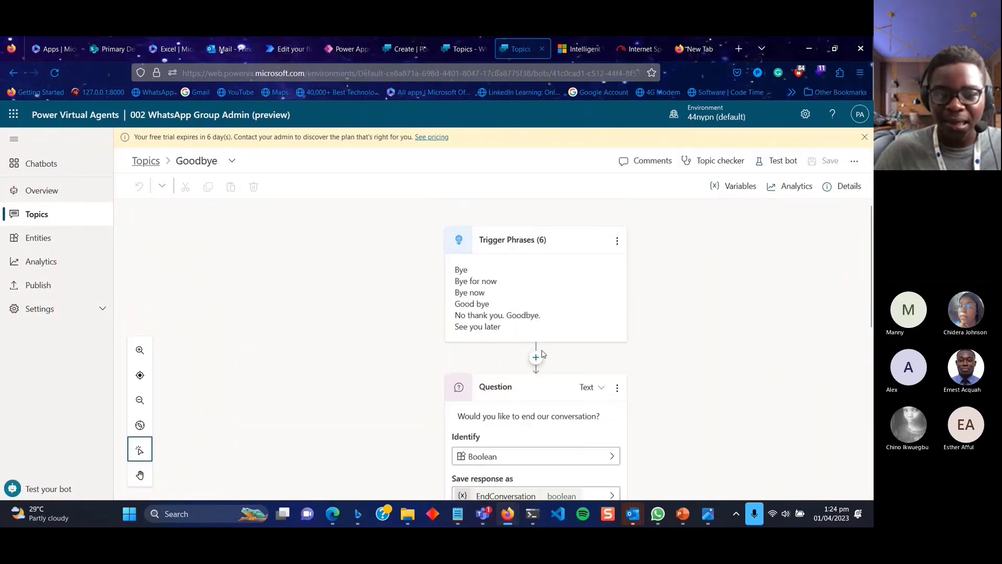
scroll(543, 354, "down", 8)
scroll(543, 354, "up", 8)
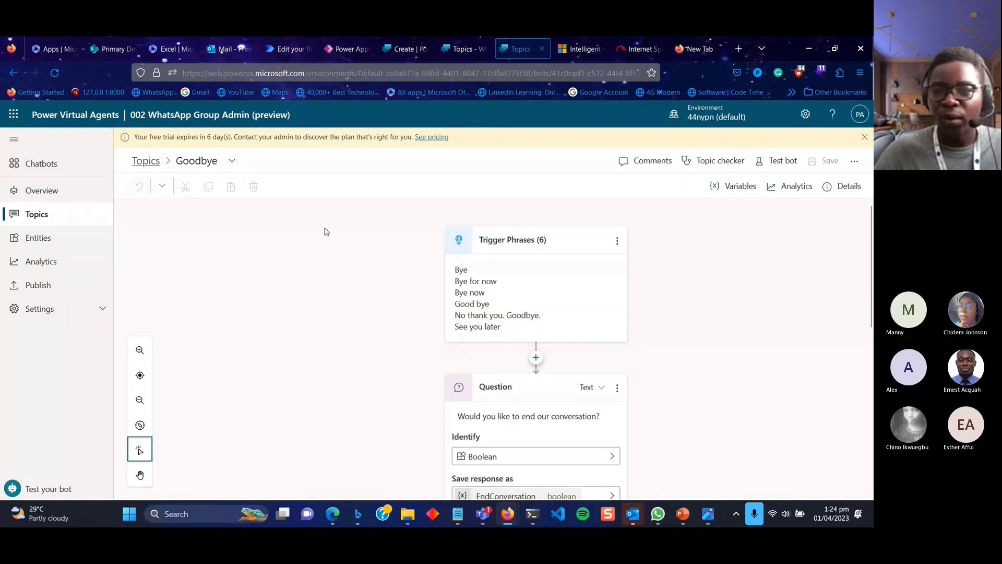
Open the Test bot chat and restart the conversation from scratch.
left_click(775, 163)
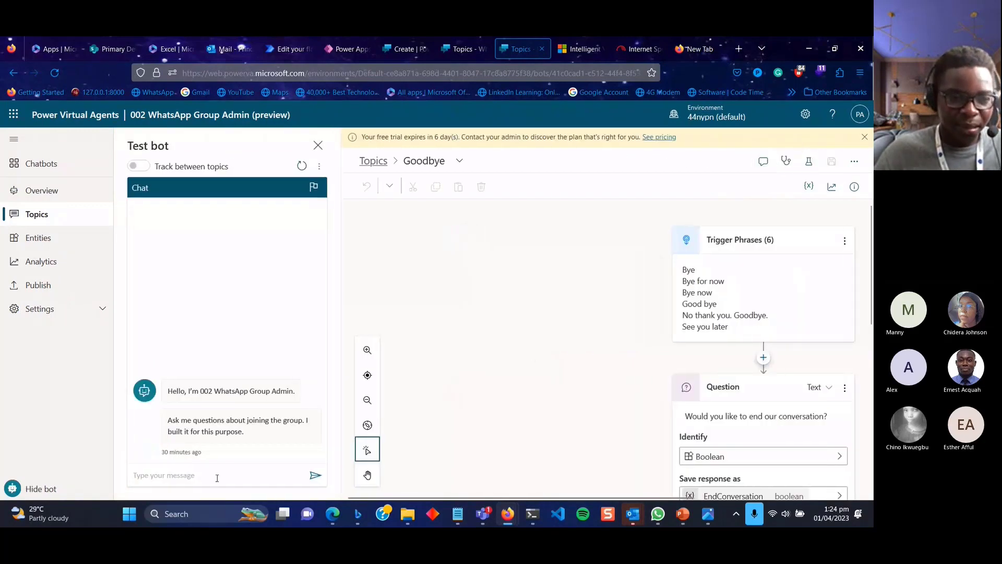
left_click(302, 167)
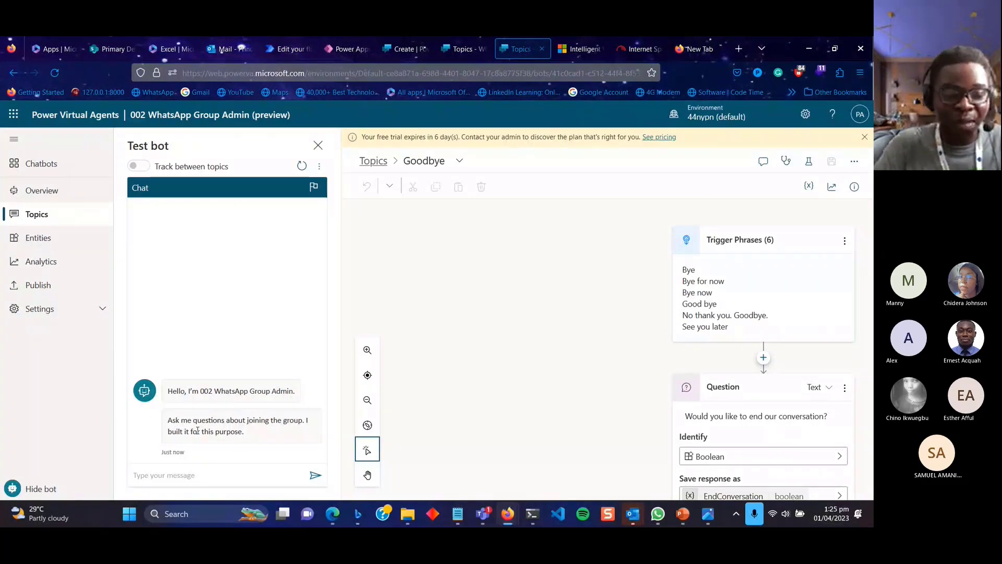
Send 'add me' in the test chat and answer yes to joining the WhatsApp group.
left_click(198, 474)
type("add me")
key("Return")
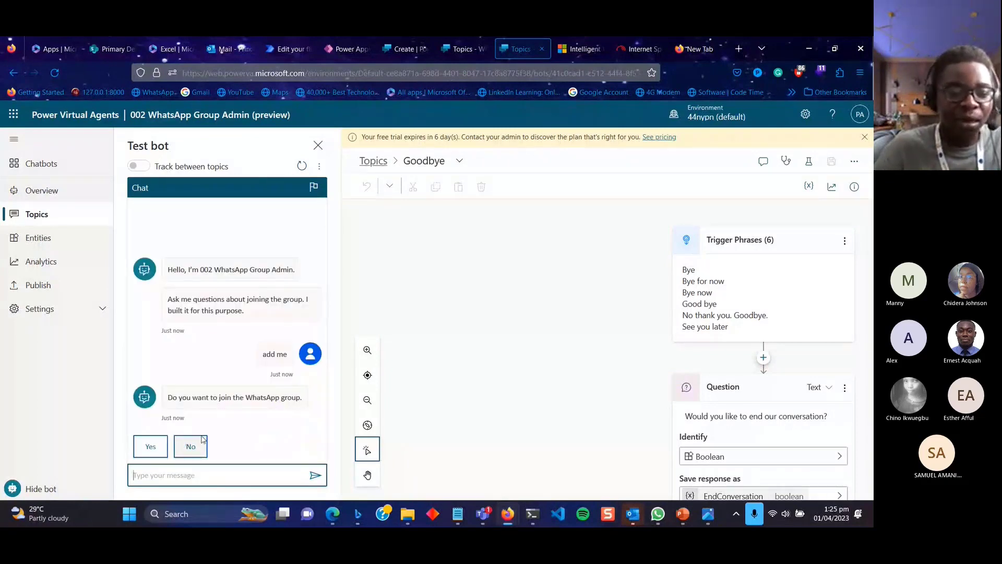
left_click(158, 451)
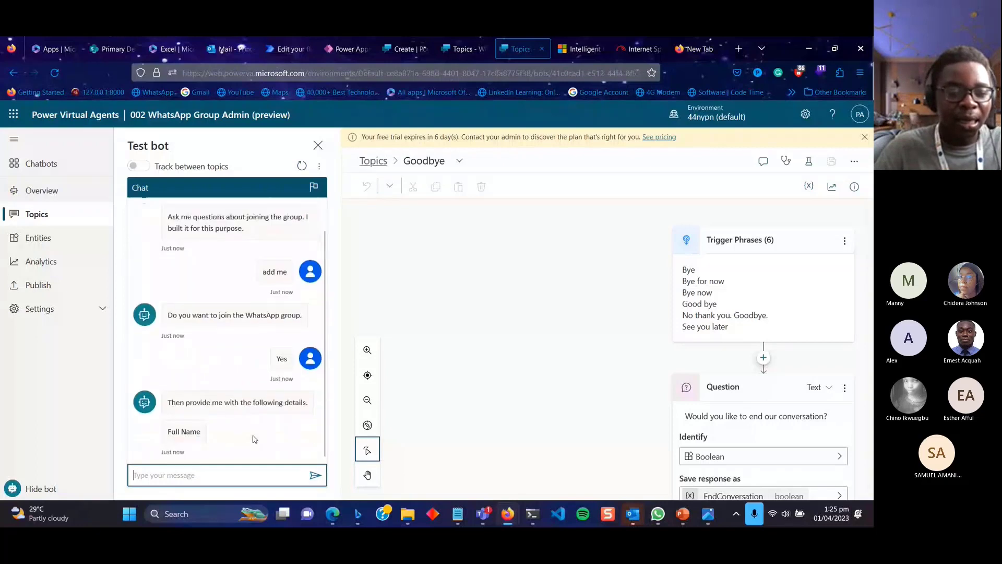
Reply to the bot with the tester's full name.
left_click(206, 474)
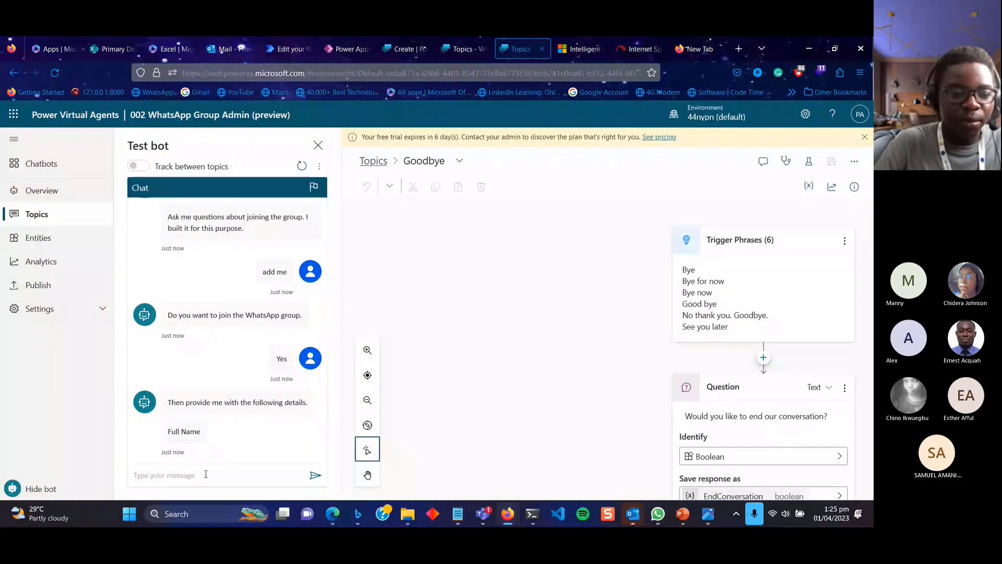
left_click(152, 477)
type("Prince")
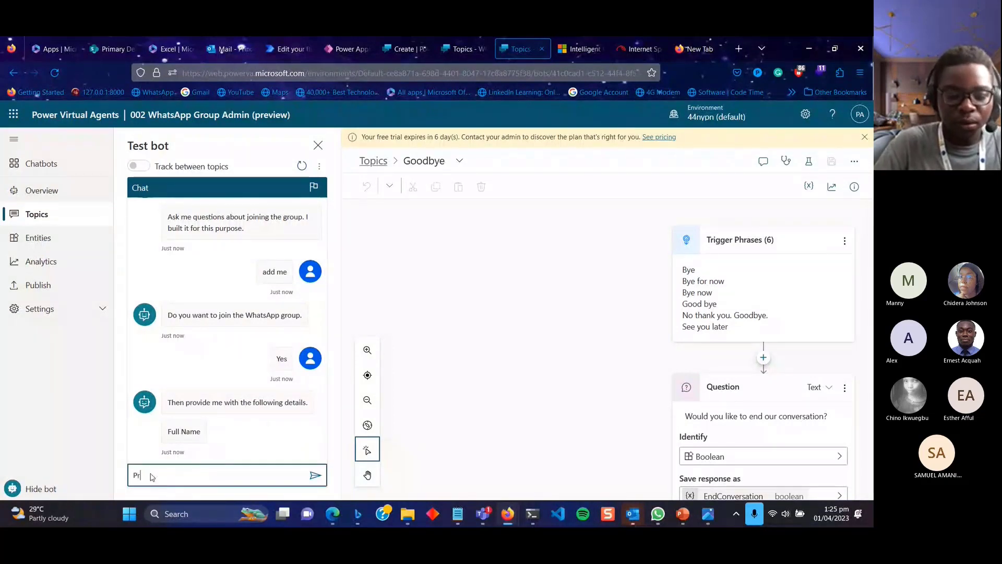
key("Return")
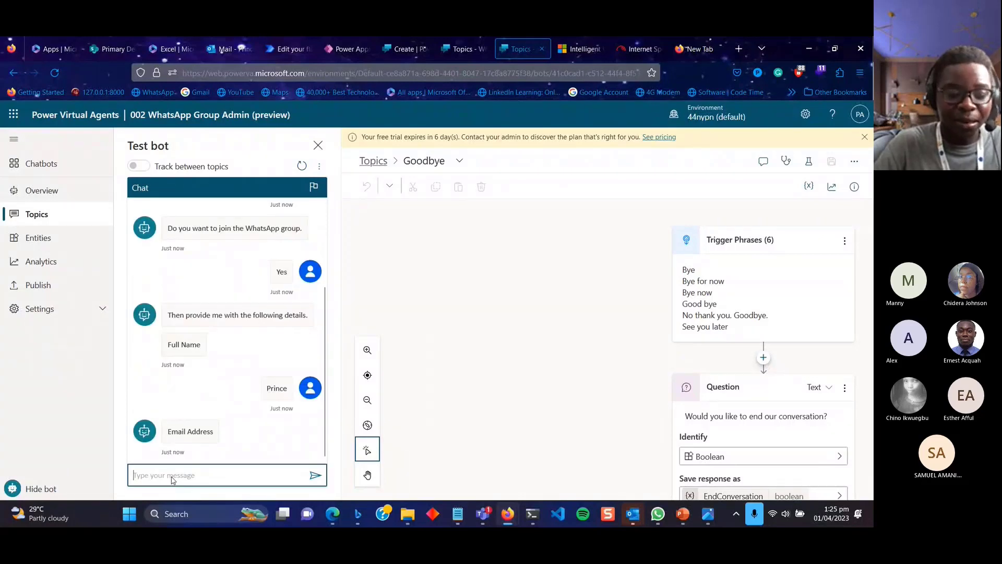
Send the saved e-mail address from clipboard history and read the bot's confirmation.
left_click(171, 476)
key("super+v")
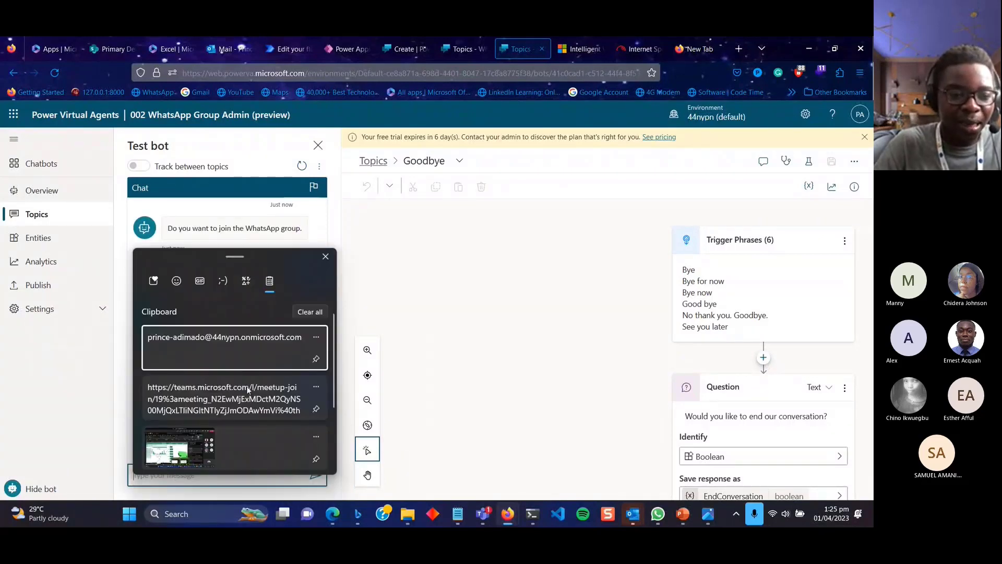
left_click(253, 366)
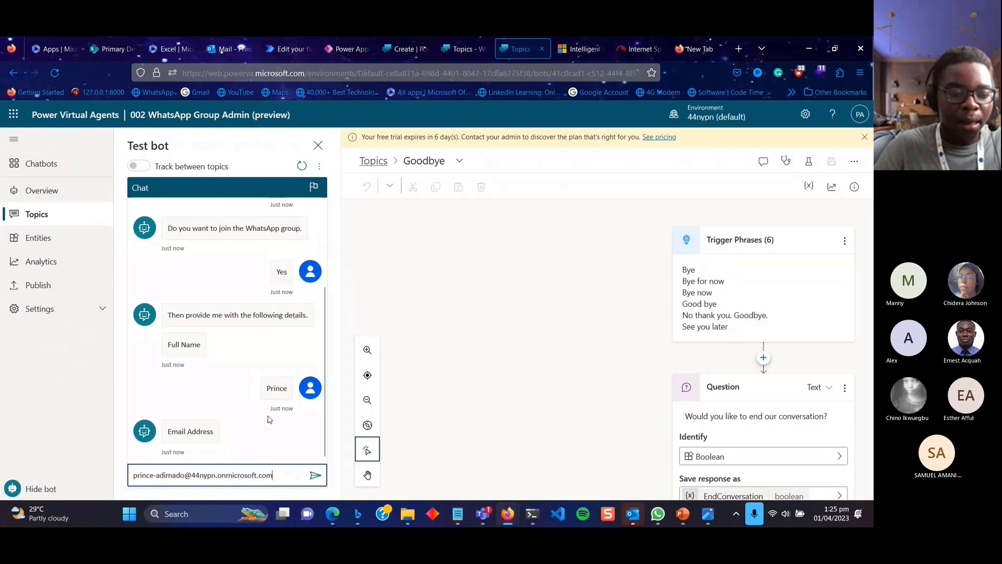
key("Return")
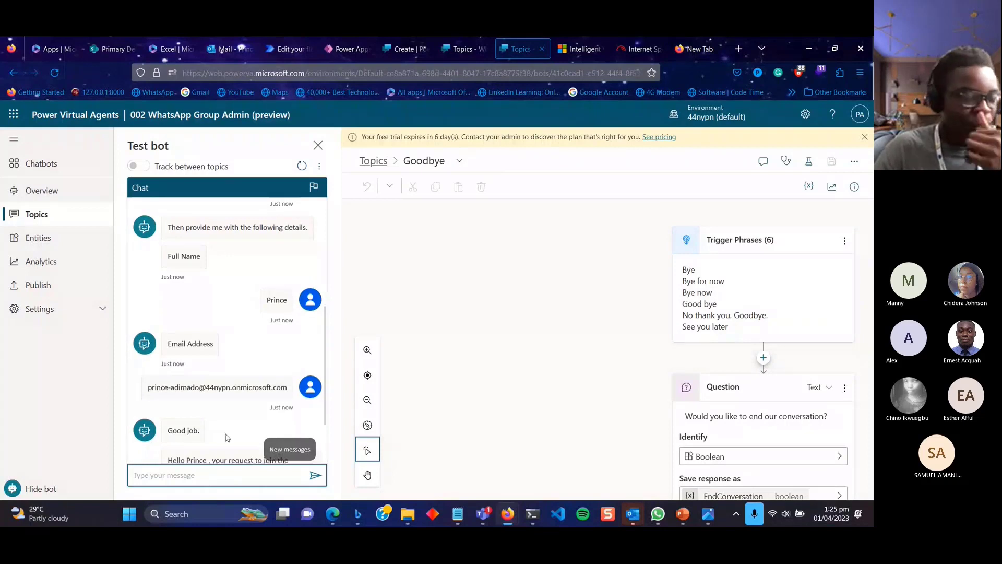
scroll(231, 454, "down", 2)
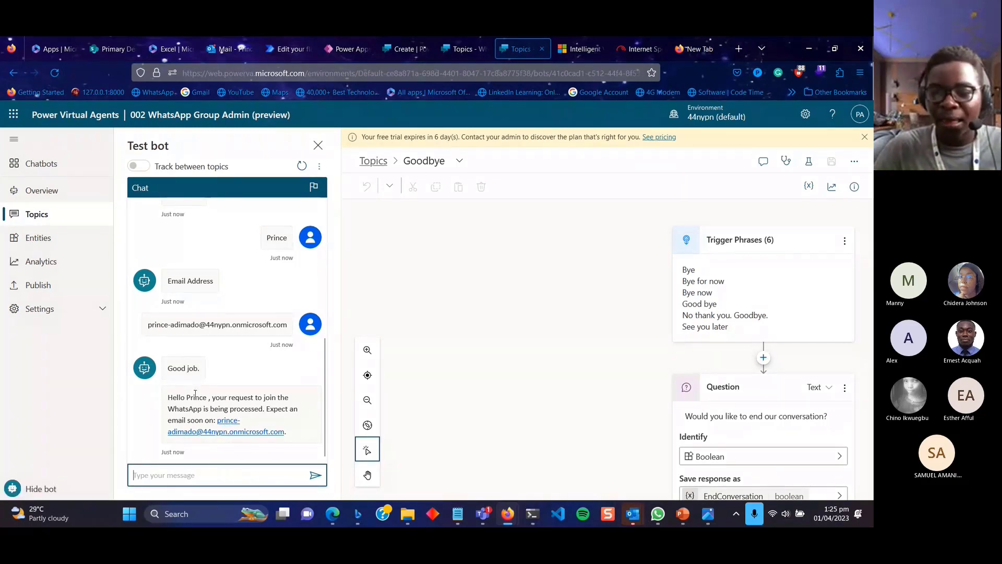
scroll(671, 371, "down", 5)
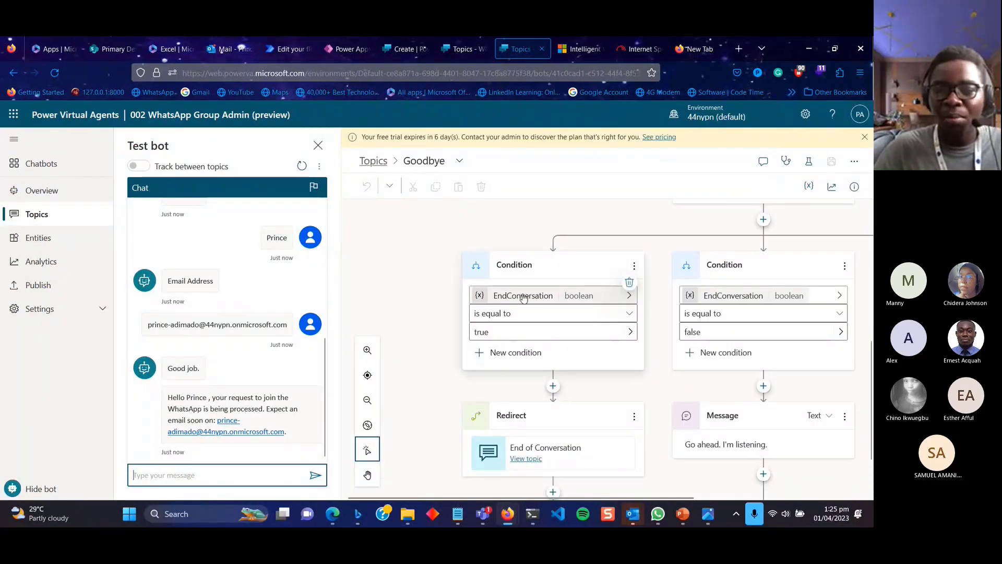
scroll(524, 296, "up", 5)
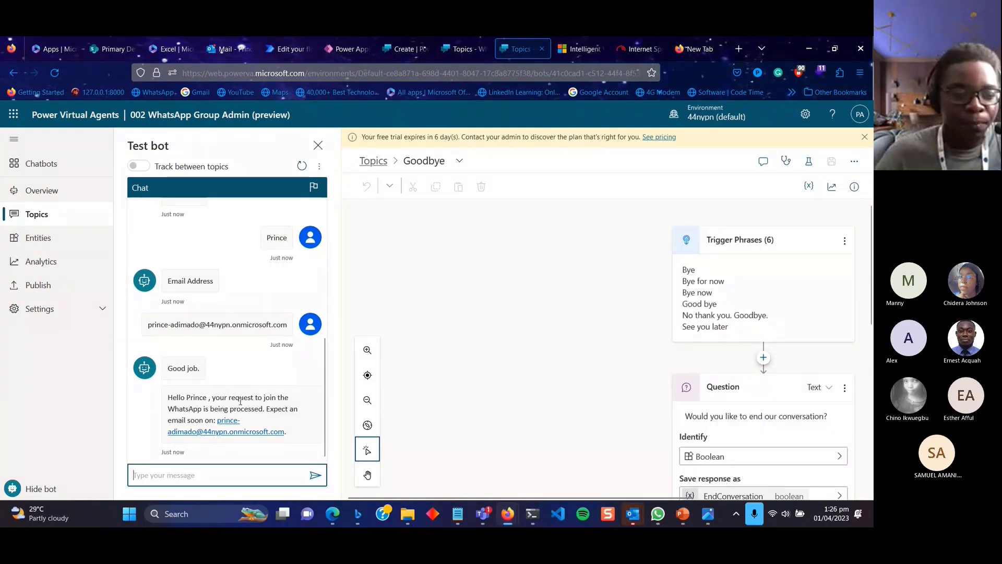
Read the 'Your input is required' email in Outlook, then close the test chat beside Goodbye.
left_click(223, 49)
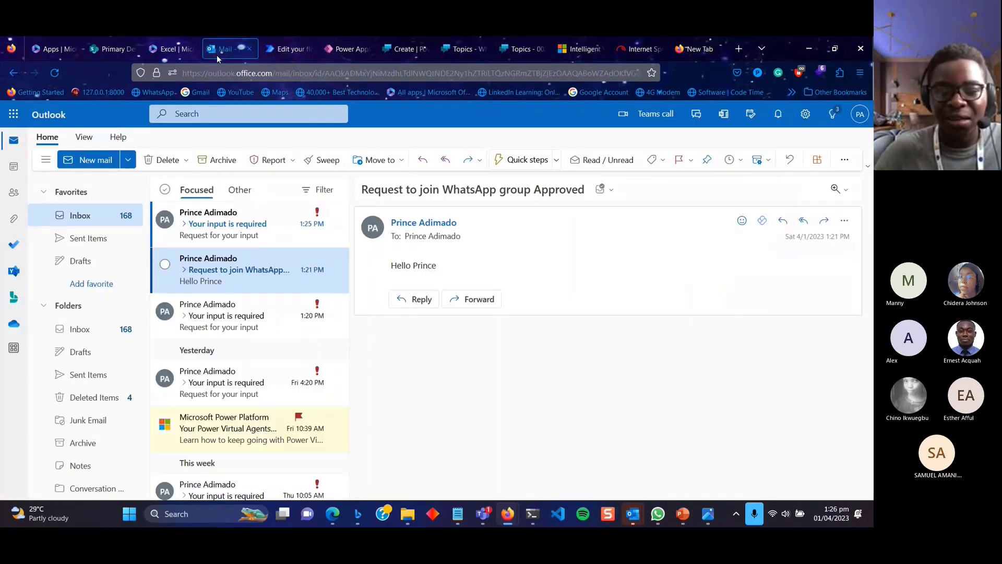
left_click(233, 220)
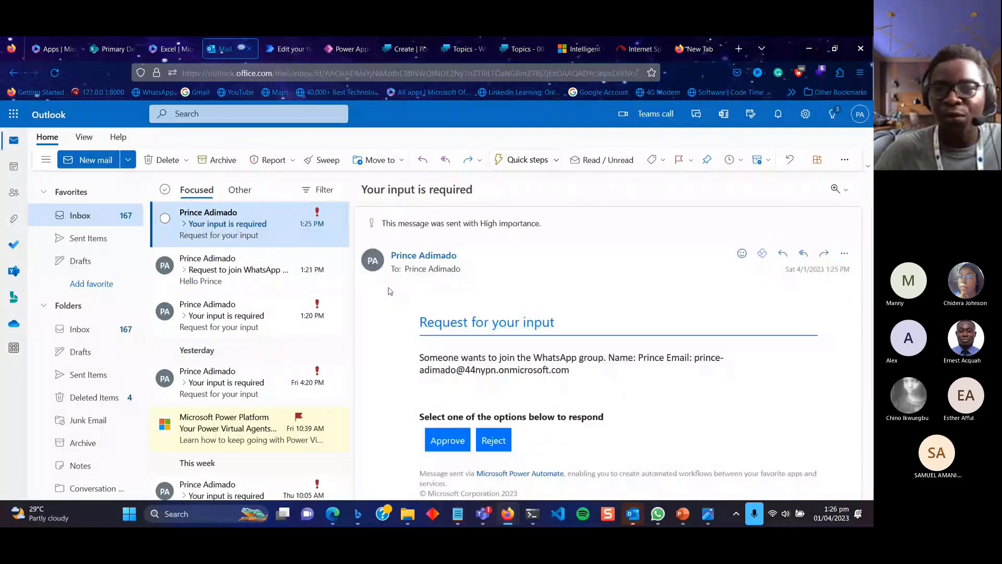
scroll(622, 387, "down", 3)
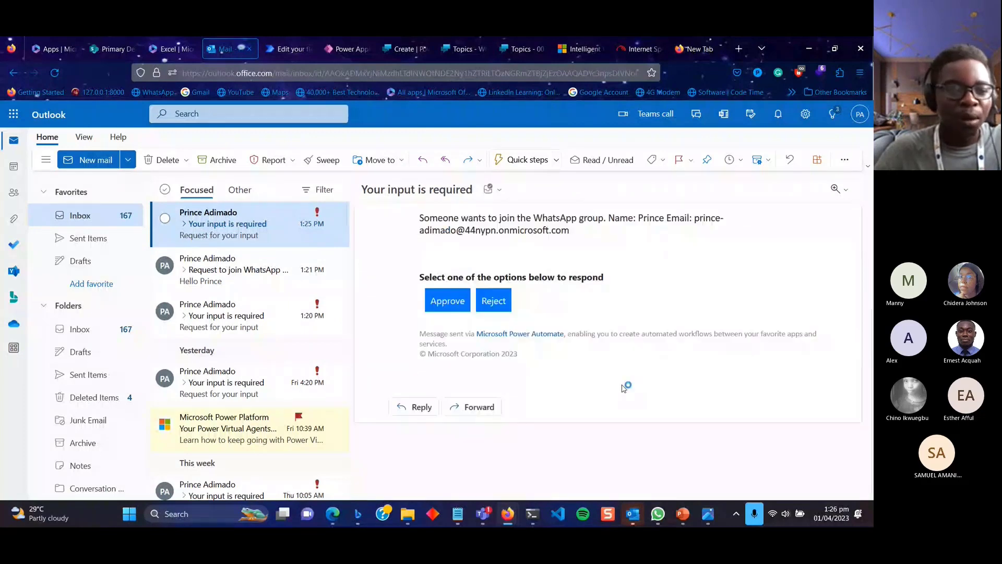
scroll(625, 388, "up", 3)
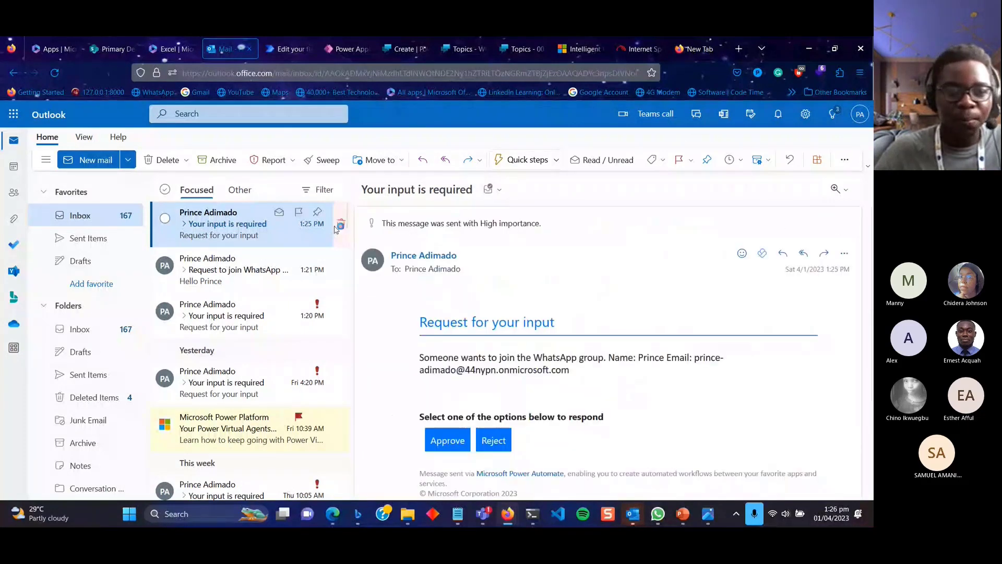
left_click(516, 48)
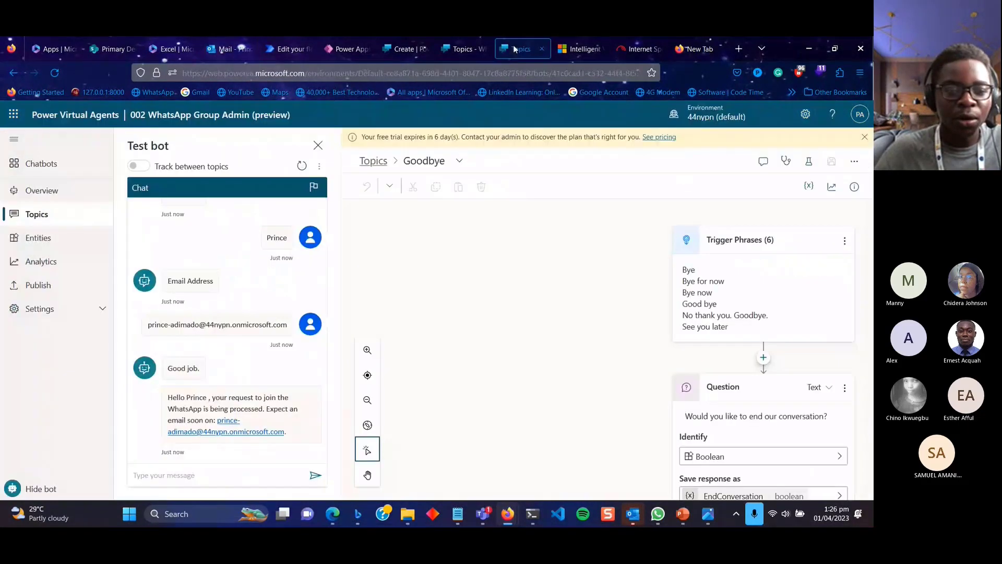
left_click(318, 146)
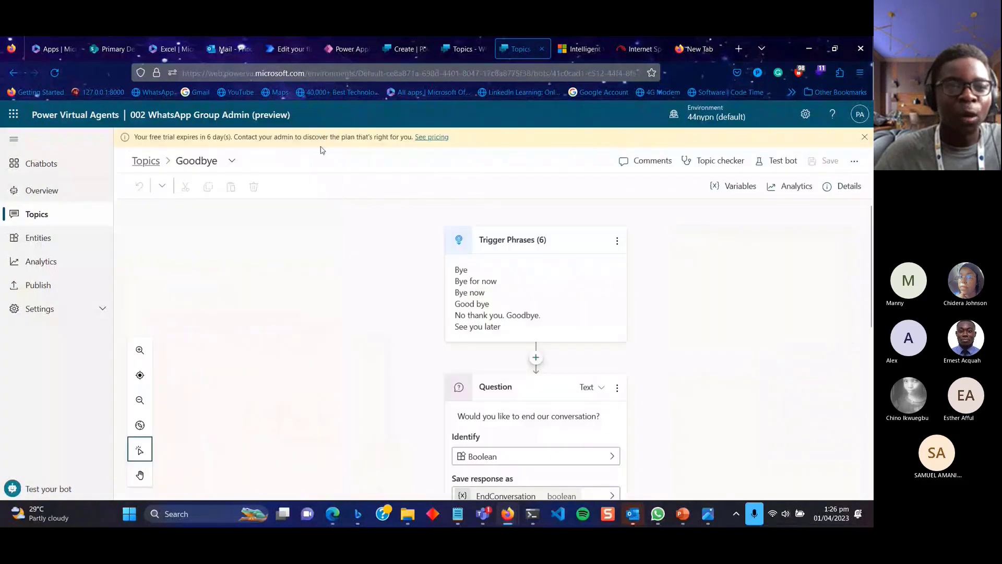
Expand the flow's trigger, Return value(s) and Send email with options cards, including advanced options.
left_click(285, 46)
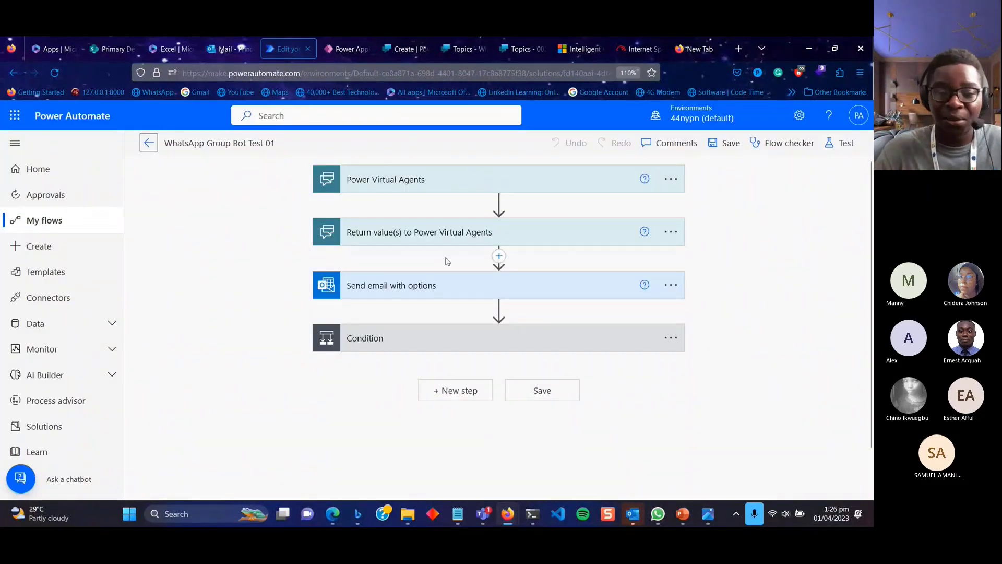
left_click(440, 189)
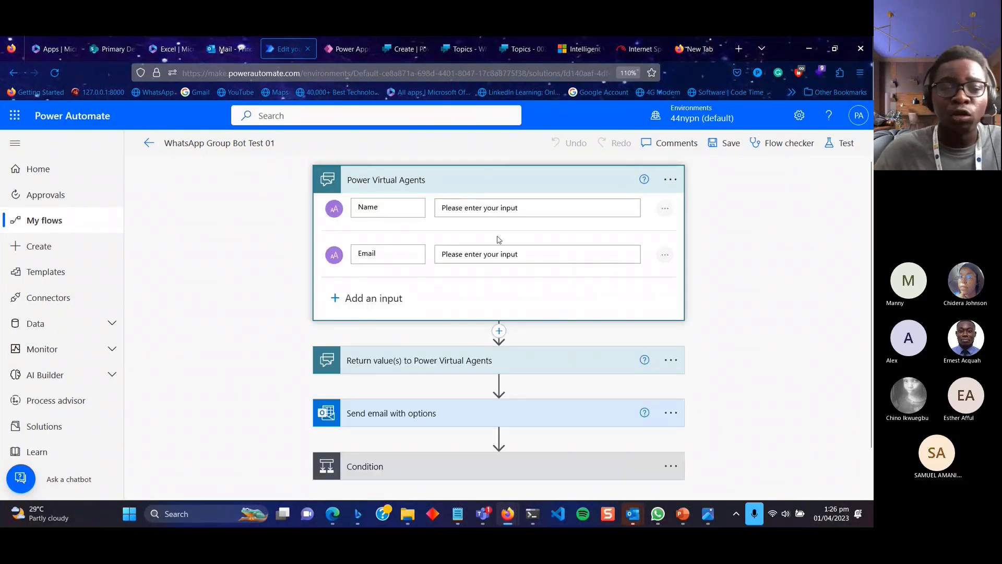
scroll(499, 240, "down", 2)
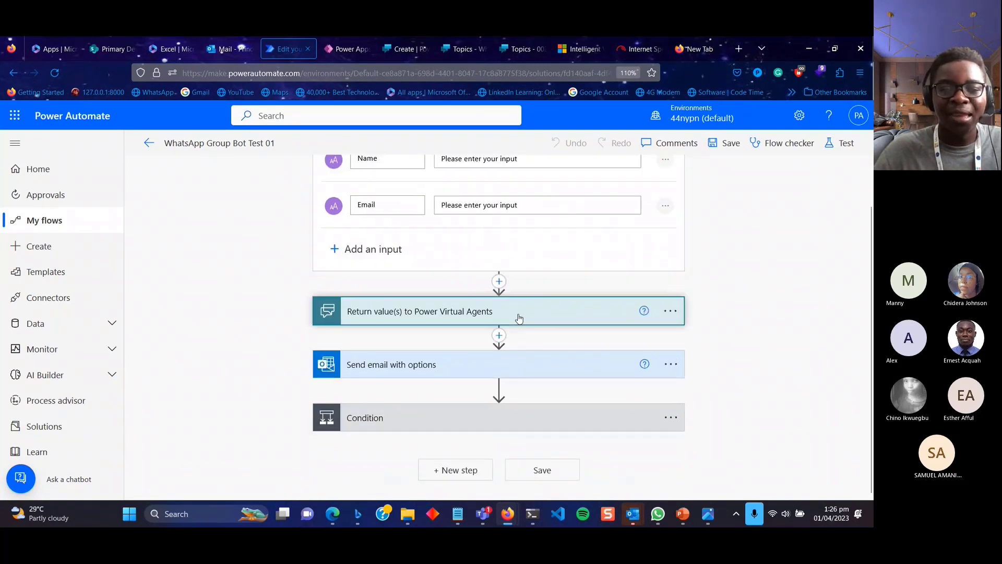
left_click(519, 318)
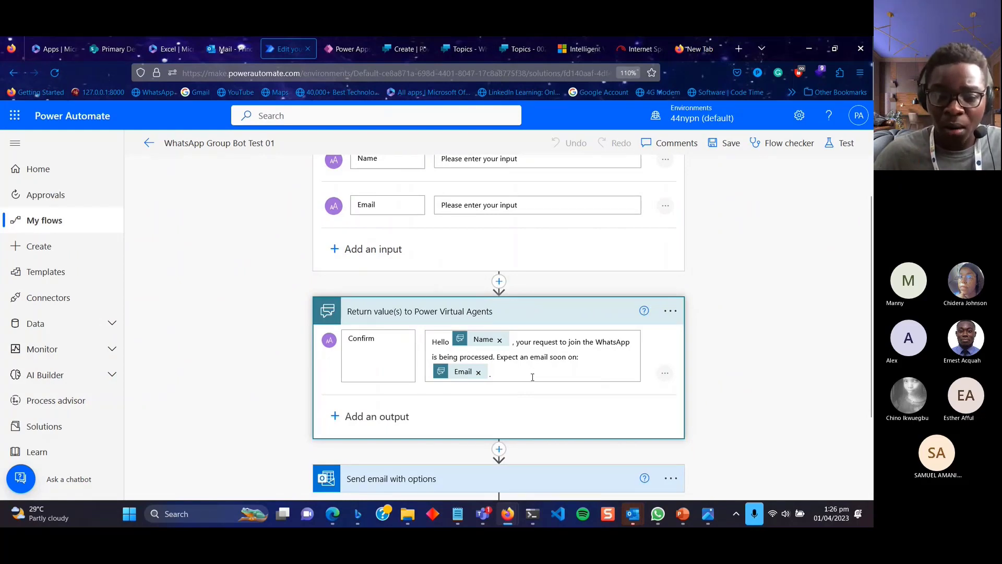
scroll(532, 377, "down", 2)
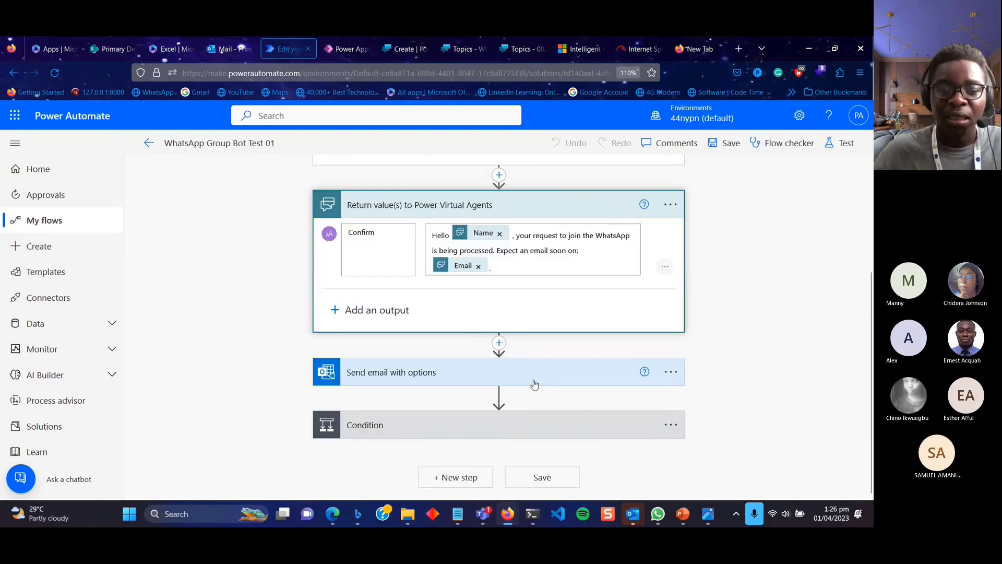
left_click(535, 384)
scroll(522, 366, "down", 2)
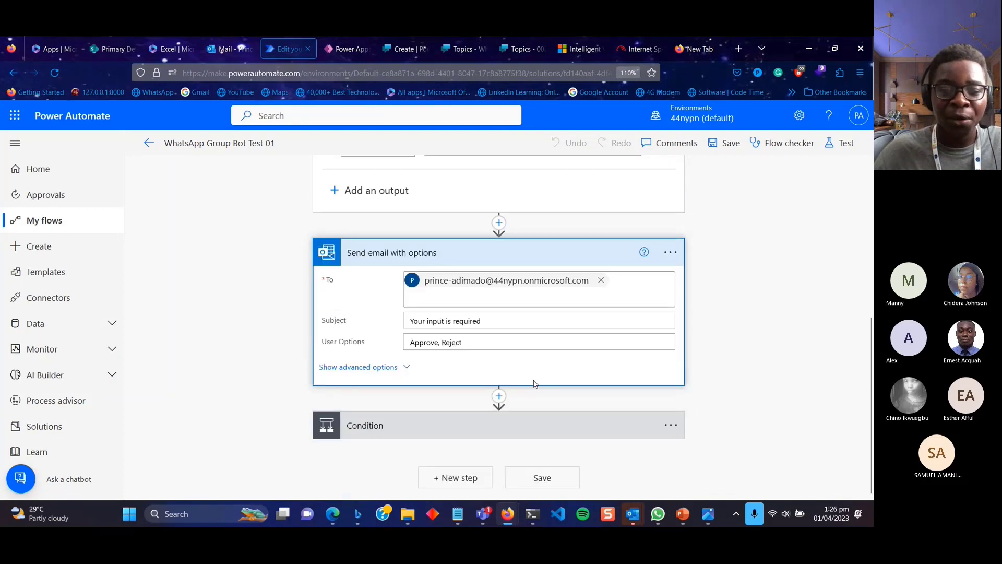
left_click(333, 368)
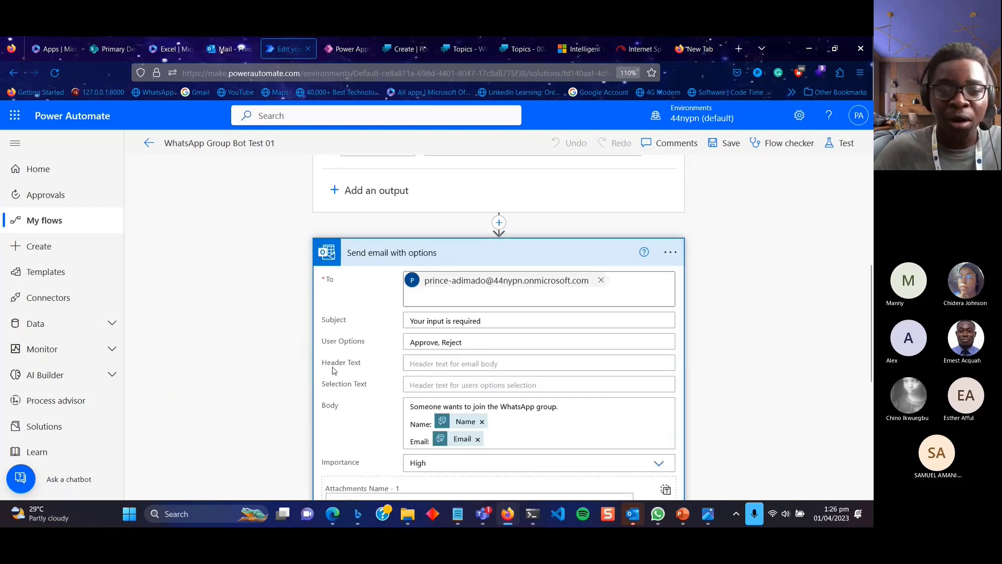
scroll(394, 249, "down", 3)
scroll(394, 249, "up", 1)
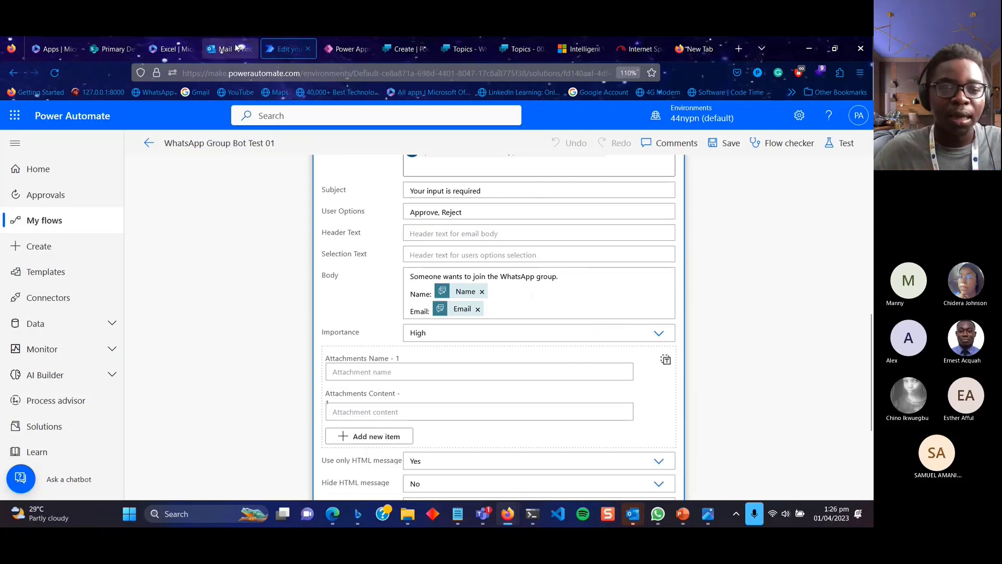
Approve the WhatsApp join request from the Outlook email, then return to the topics list.
left_click(237, 48)
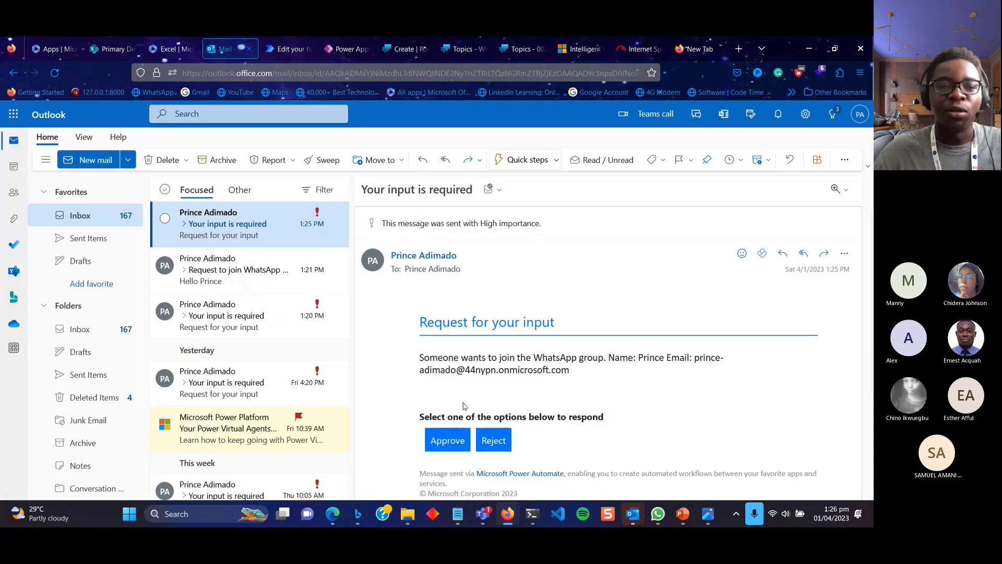
left_click(449, 442)
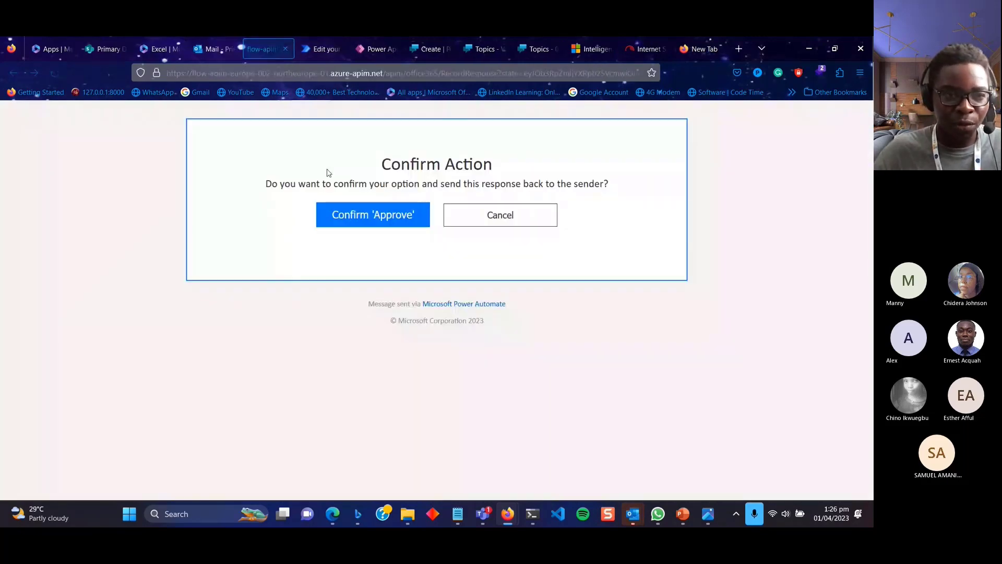
left_click(211, 49)
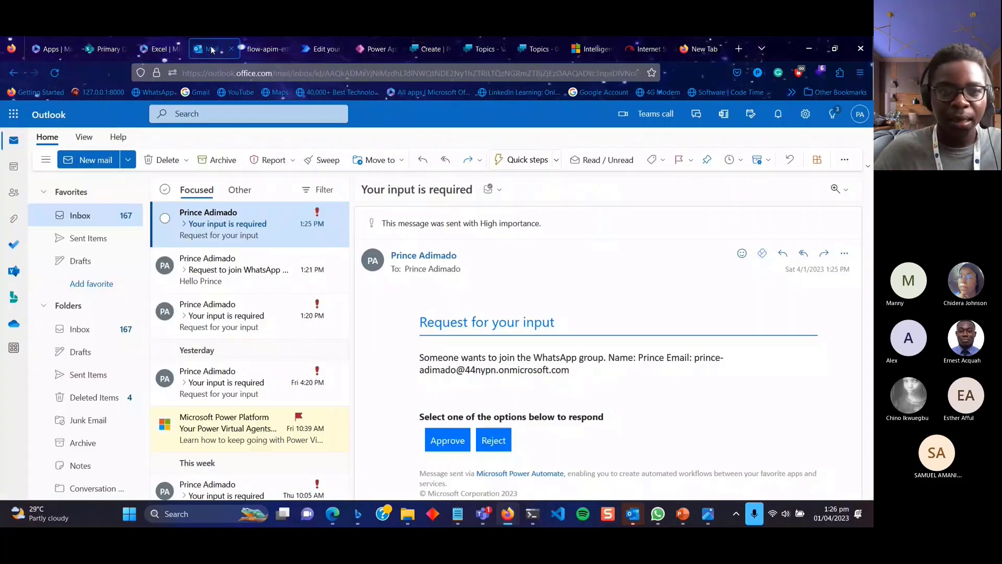
left_click(480, 51)
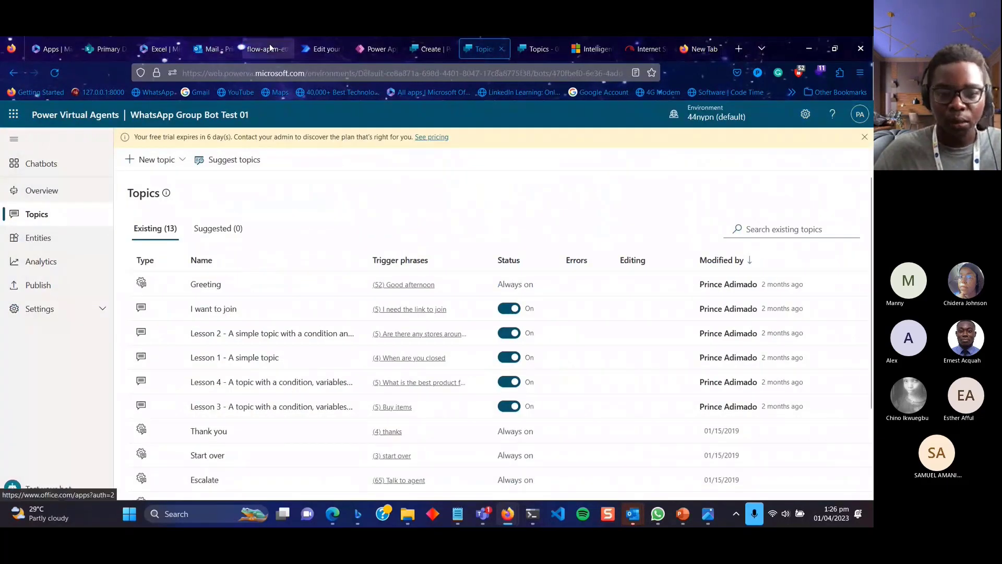
Return to the Power Automate flow and scroll up to its Return value(s) and Send email cards.
left_click(321, 49)
scroll(479, 365, "up", 6)
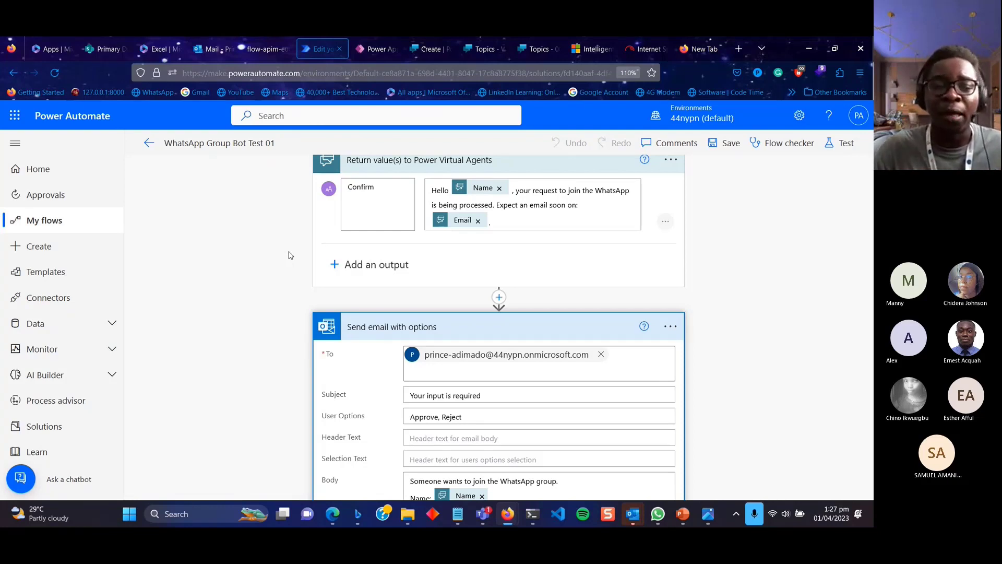
Review the email step's HTML message options, then collapse its advanced options.
scroll(290, 255, "down", 3)
scroll(484, 415, "down", 4)
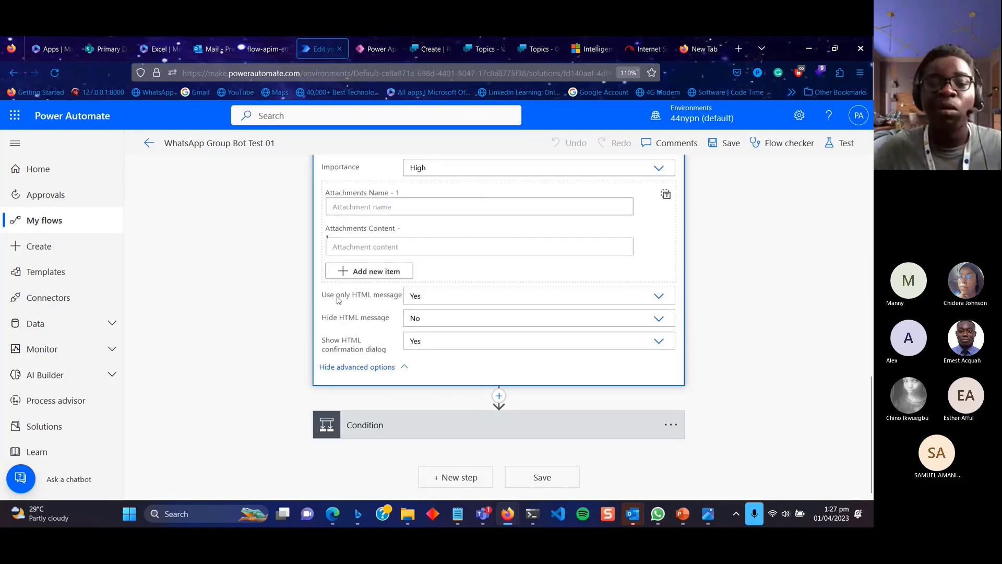
left_click(424, 299)
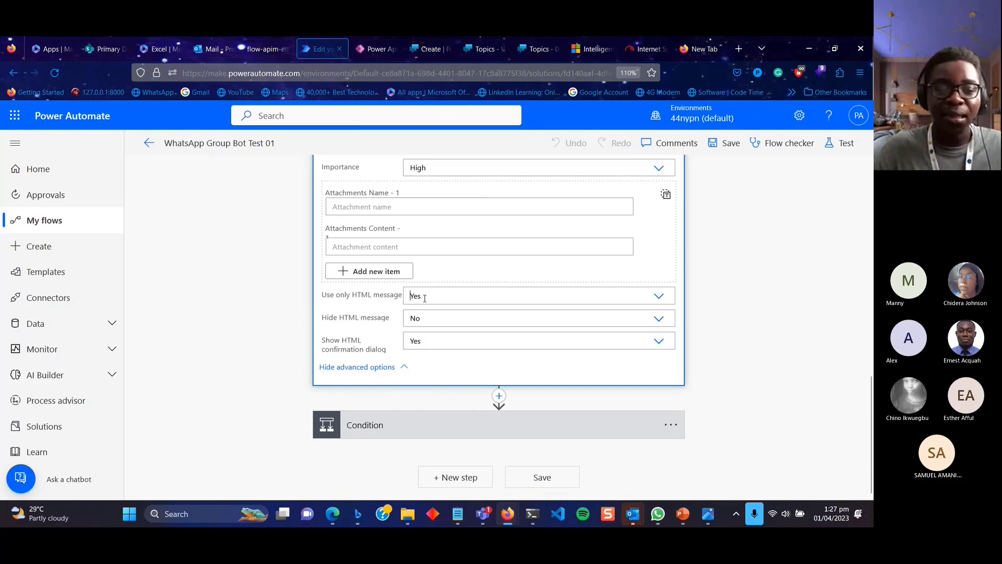
left_click(428, 346)
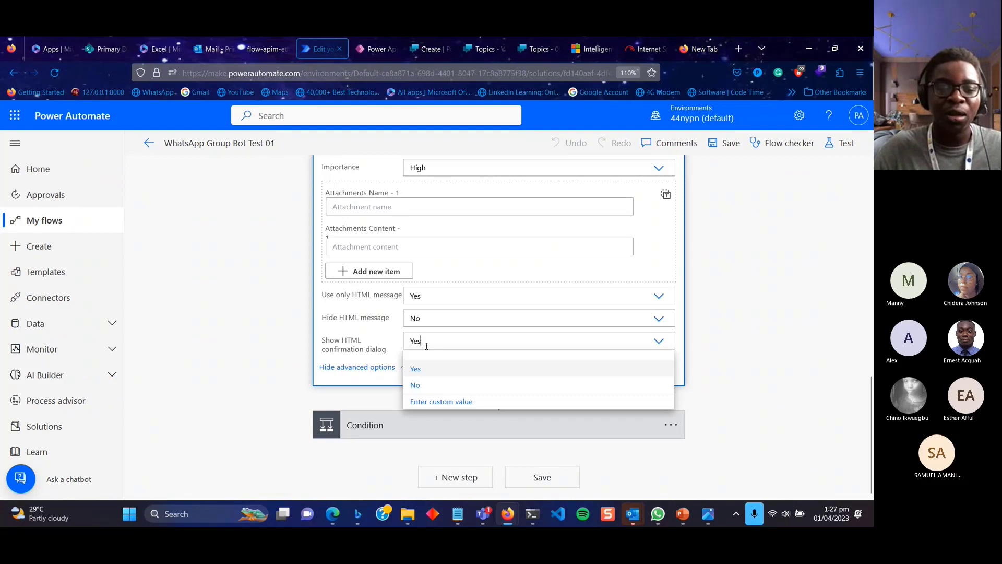
left_click(394, 360)
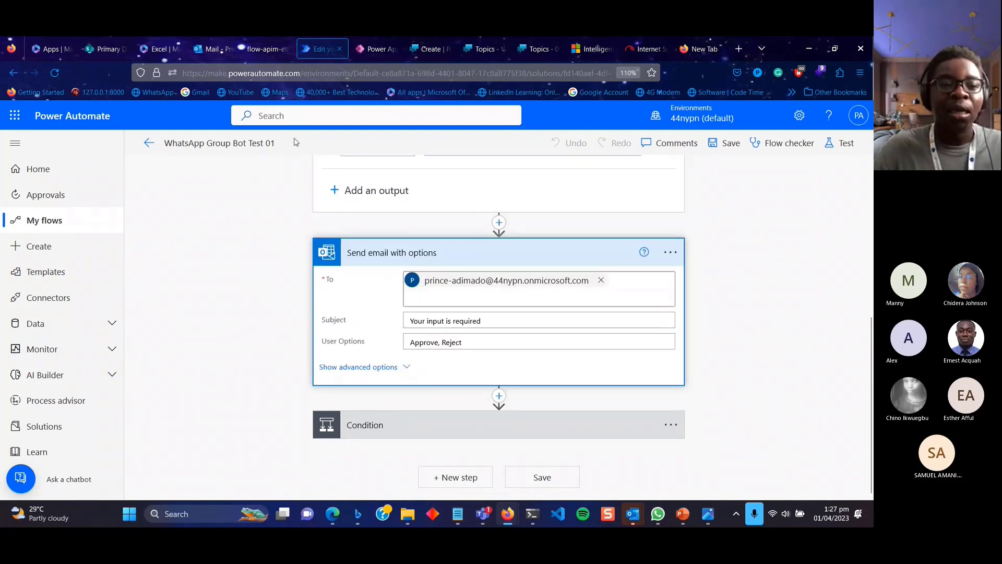
Check the approval confirmation page and inbox email, then expand the flow's Condition step.
left_click(254, 51)
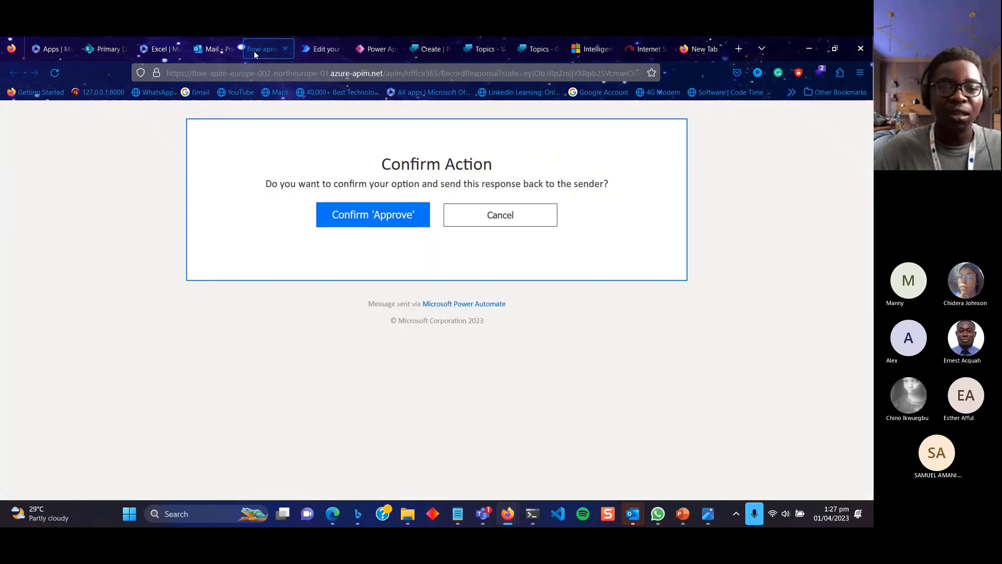
left_click(206, 50)
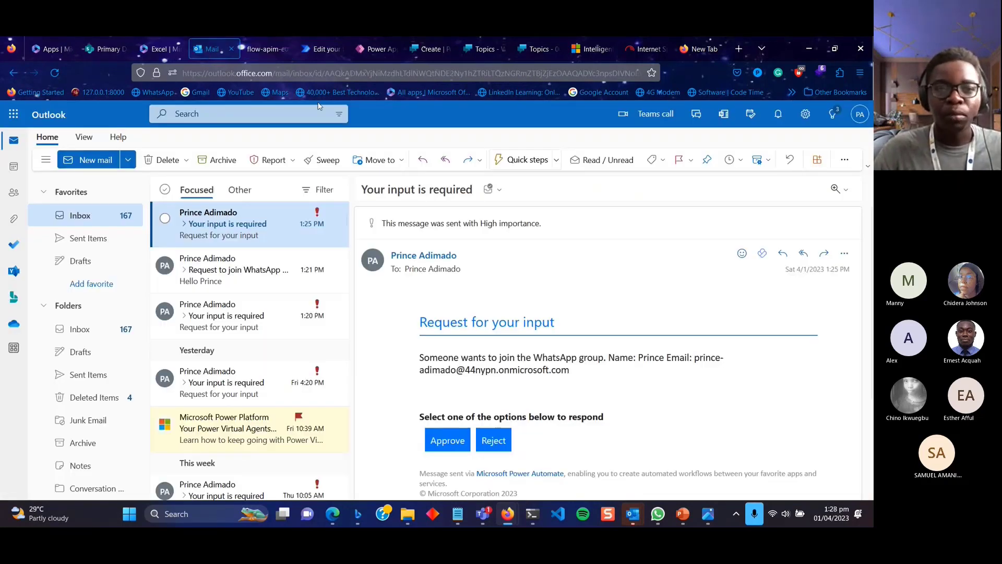
left_click(321, 50)
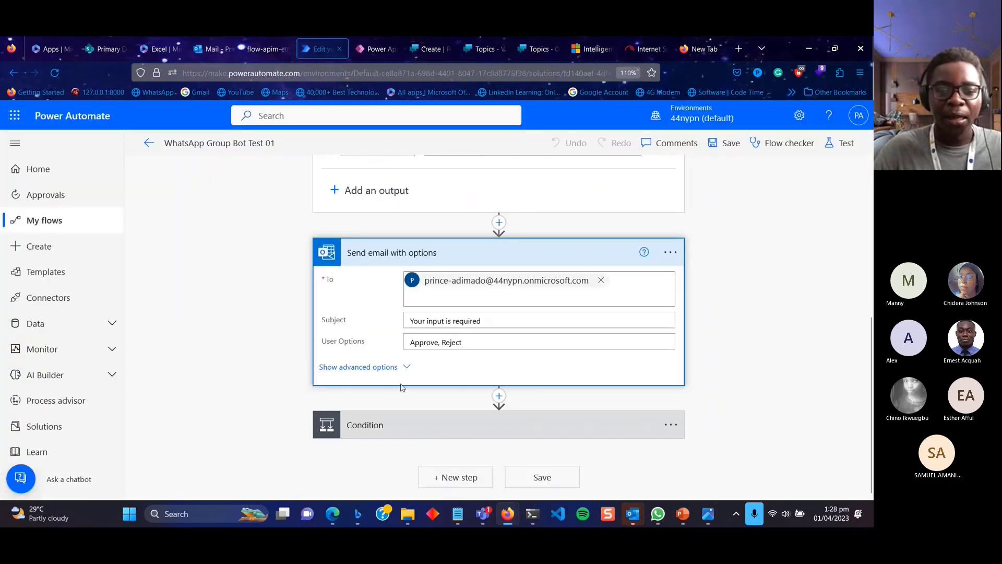
left_click(438, 425)
Set the Condition's left value to SelectedOption from Dynamic content.
scroll(439, 437, "down", 3)
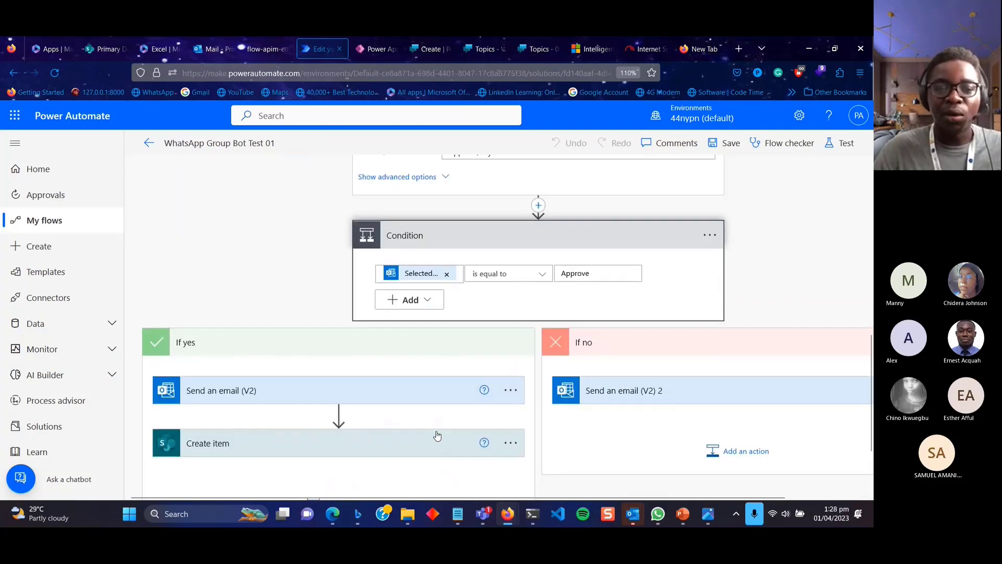
left_click(422, 278)
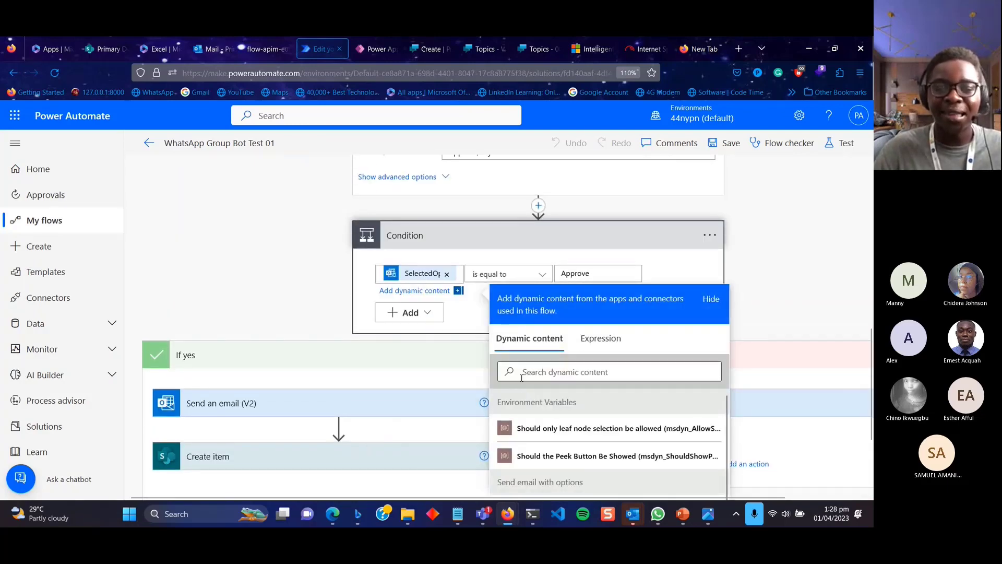
scroll(567, 415, "down", 3)
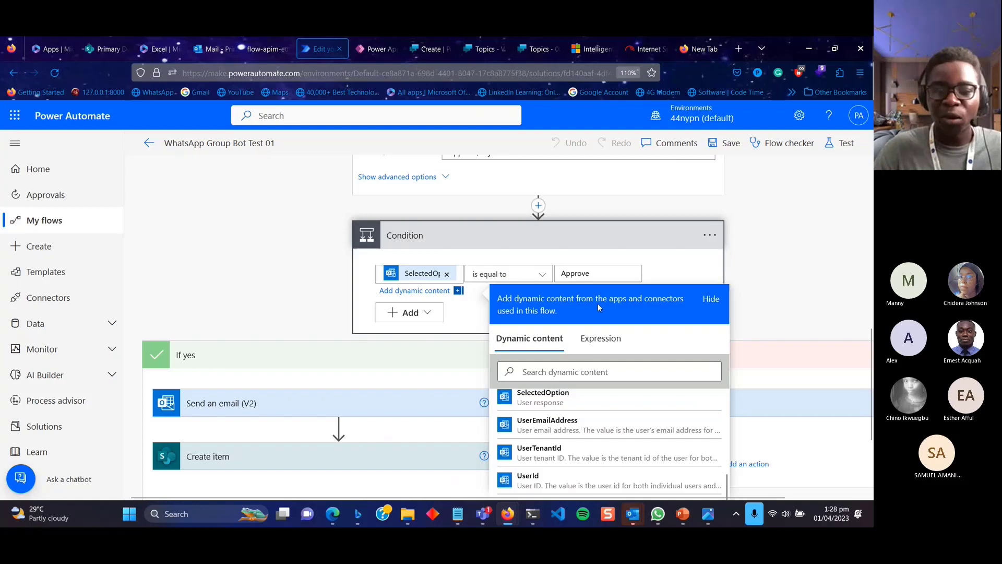
scroll(598, 303, "down", 3)
scroll(600, 340, "up", 2)
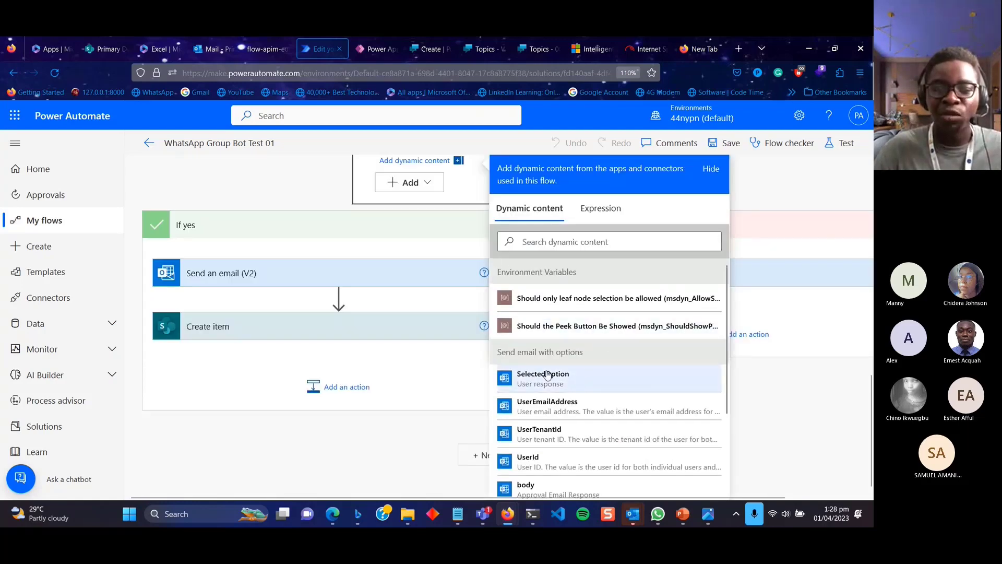
scroll(579, 418, "down", 2)
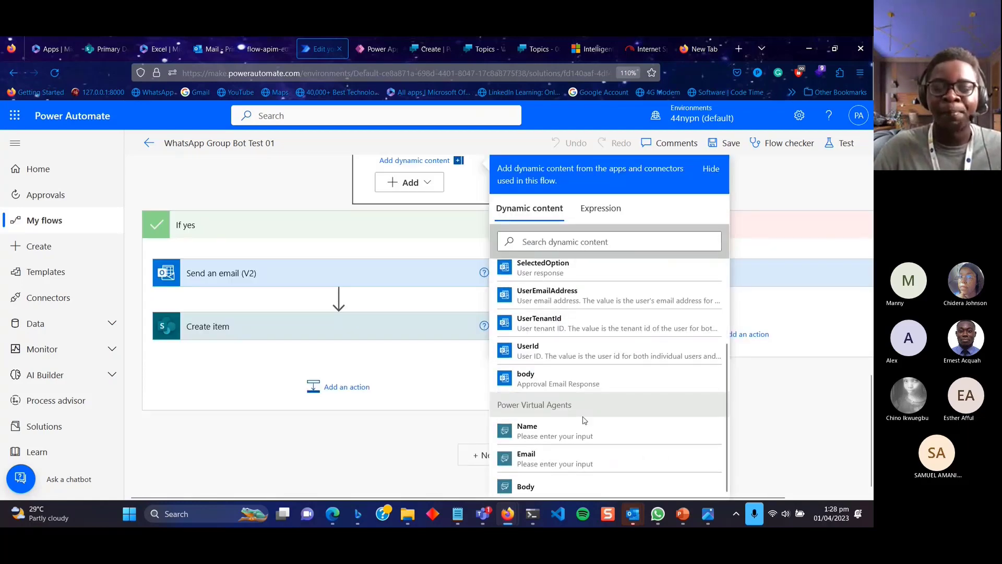
scroll(584, 421, "up", 1)
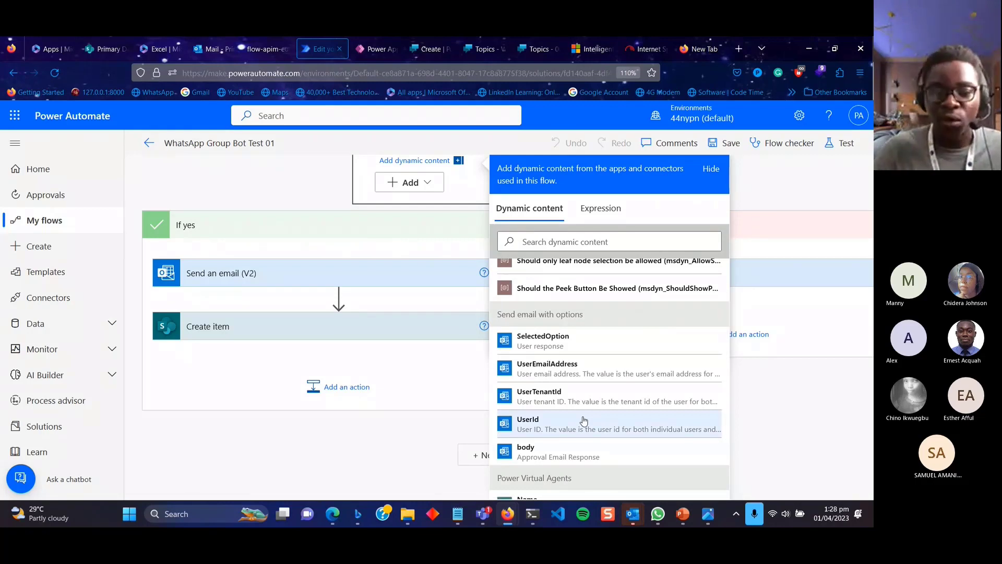
left_click(566, 348)
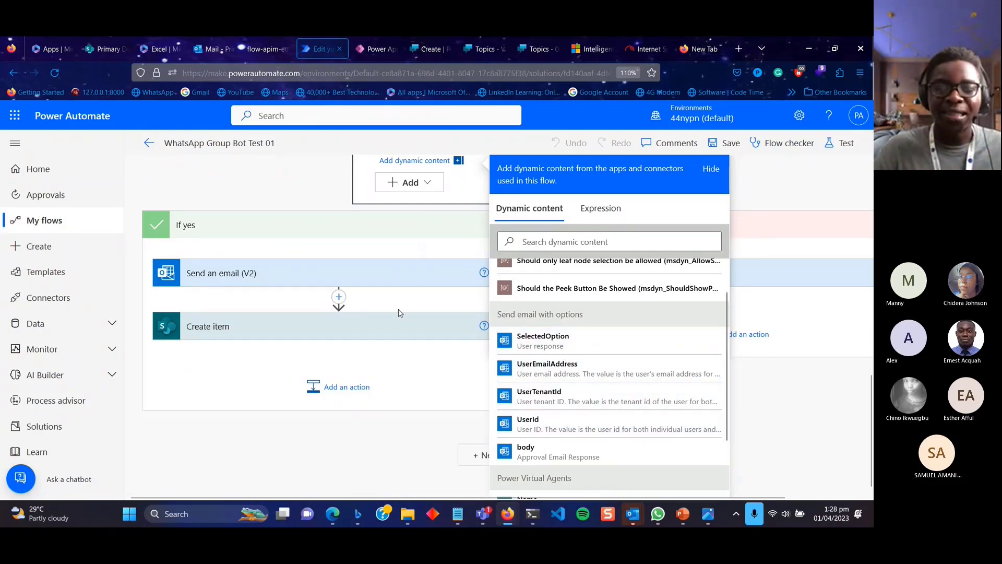
Expand the Yes branch's Send an email (V2) and Create item steps.
scroll(339, 298, "up", 3)
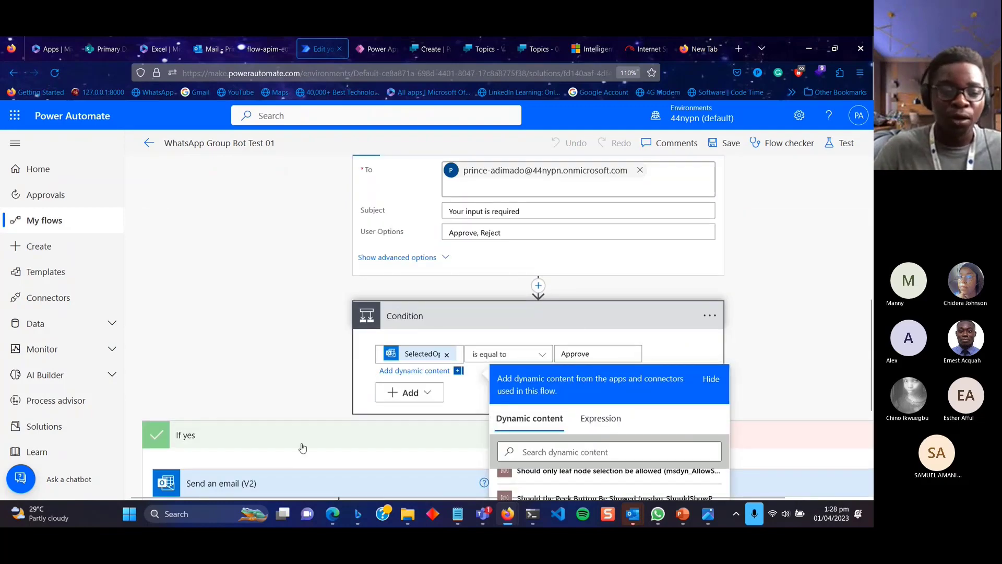
scroll(303, 447, "down", 3)
left_click(335, 277)
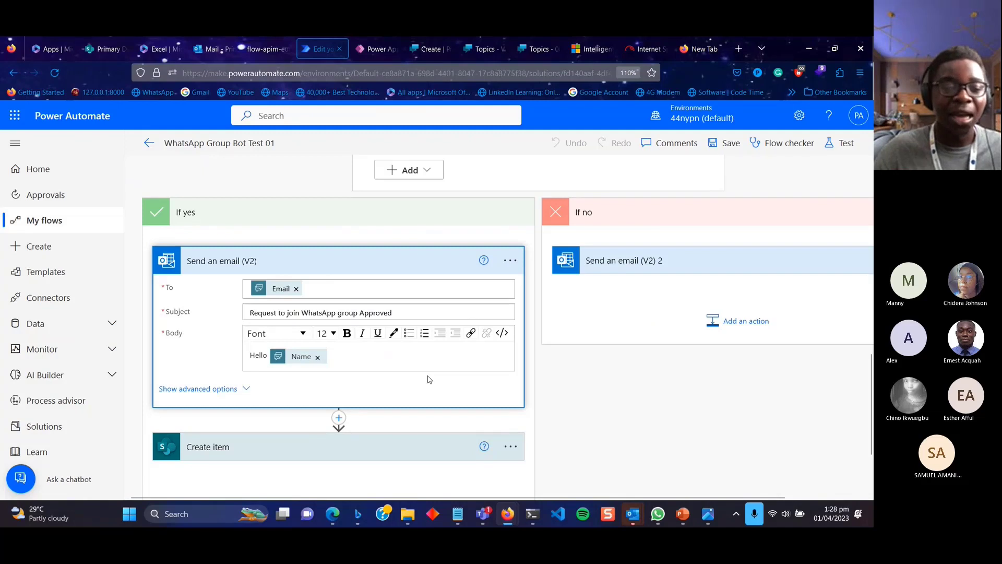
scroll(429, 379, "down", 2)
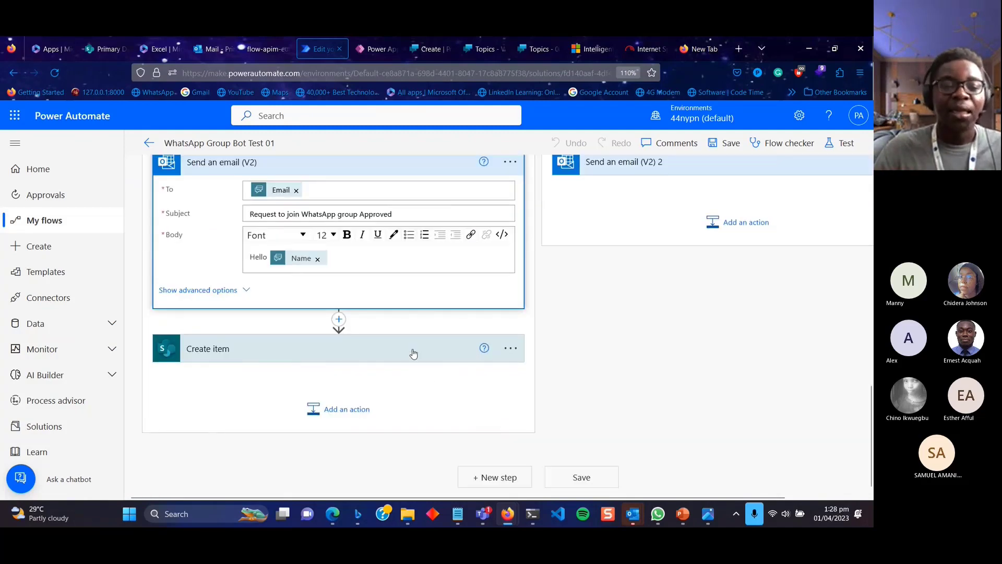
left_click(413, 353)
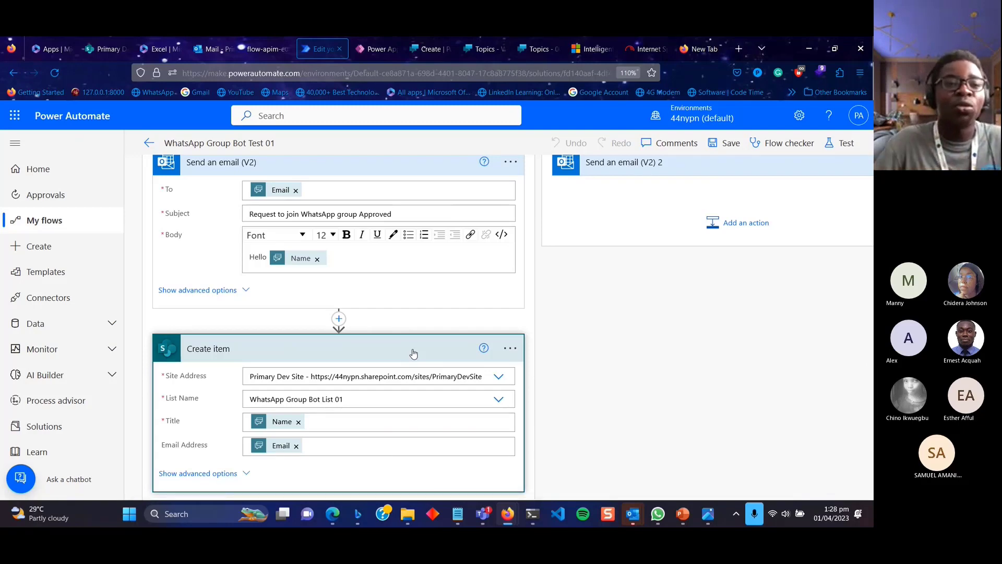
Refresh WhatsApp Group Bot List 01 on Primary Dev Site and scroll through its saved entries.
left_click(108, 53)
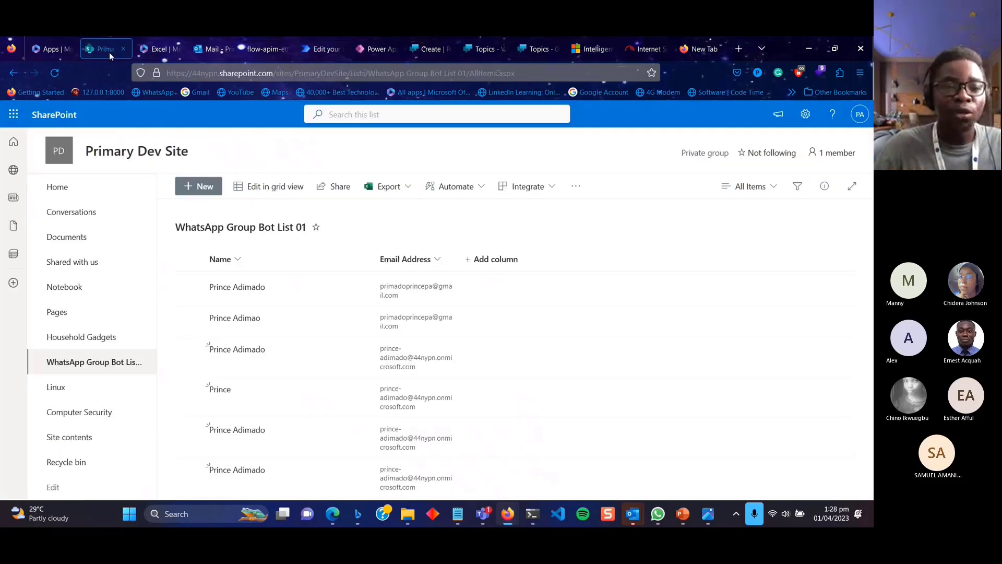
left_click(62, 74)
scroll(396, 344, "down", 3)
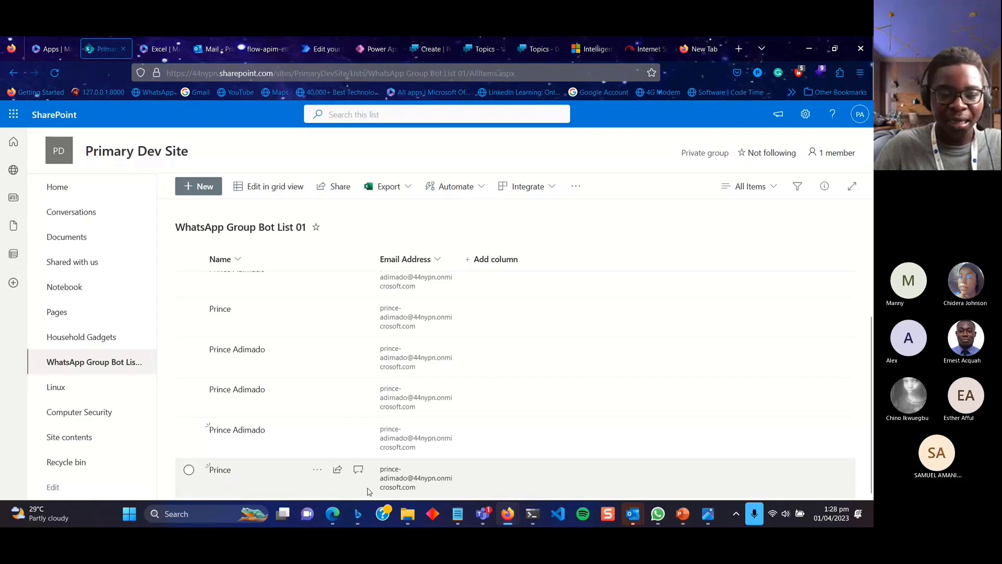
scroll(385, 330, "up", 3)
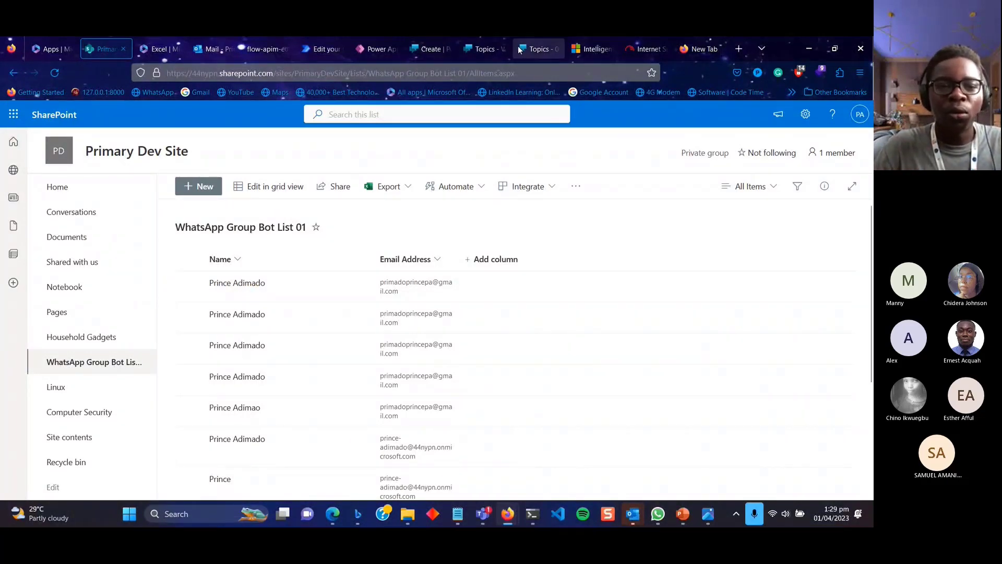
Inspect the 002 bot's Join WhatsApp group. topic, then switch to WhatsApp Group Bot Test 01's topics.
left_click(538, 48)
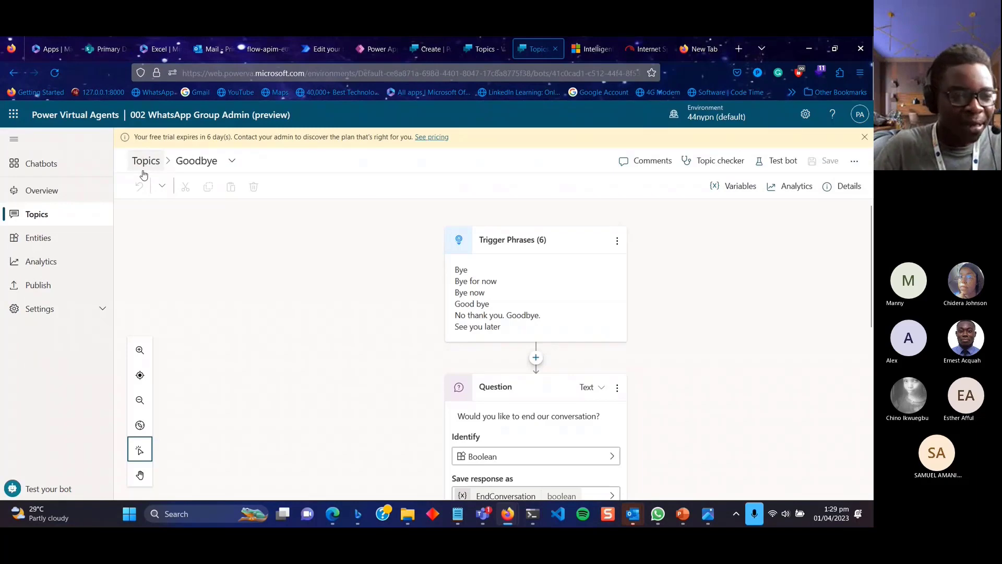
left_click(144, 172)
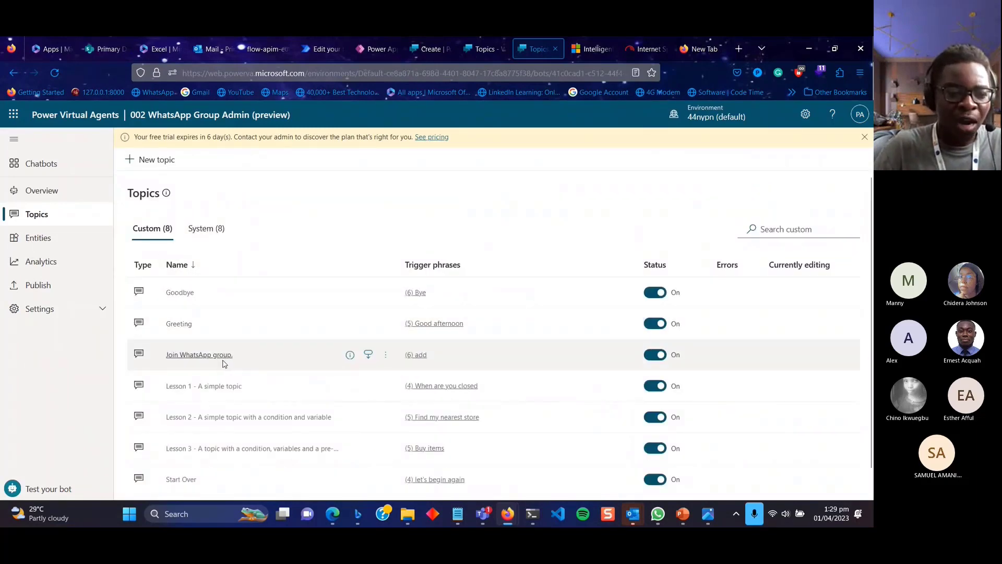
left_click(214, 357)
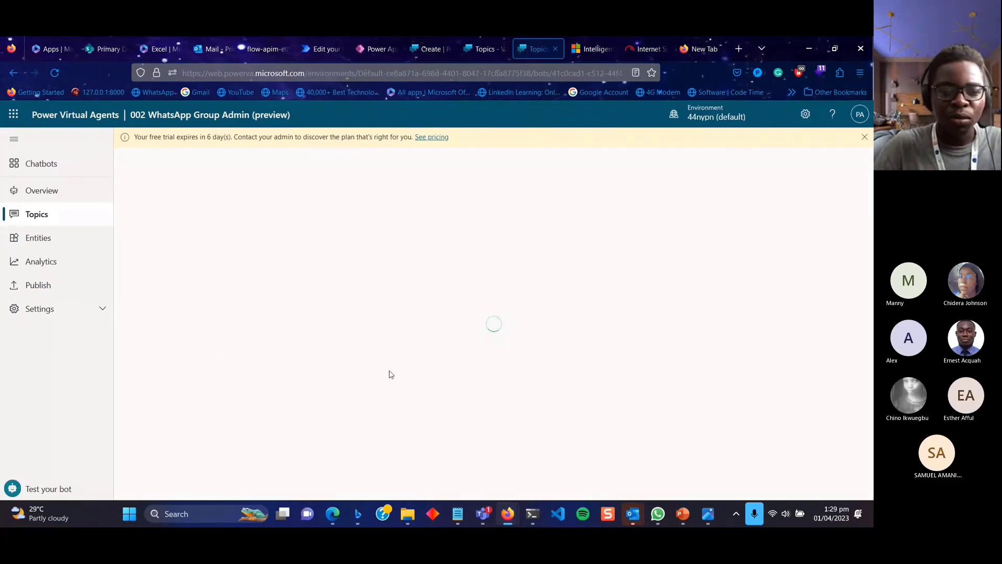
scroll(525, 371, "down", 10)
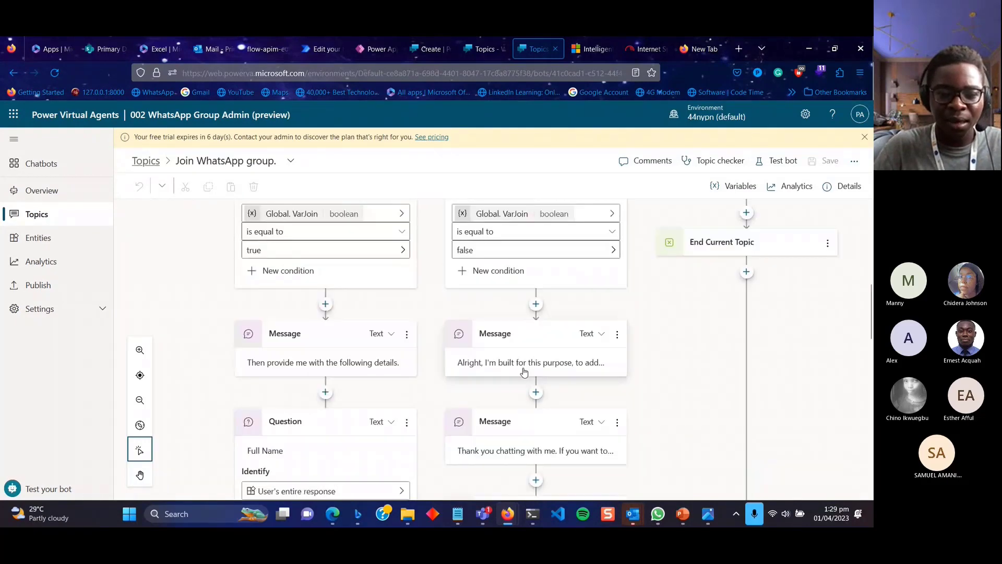
scroll(525, 371, "up", 10)
scroll(524, 372, "down", 10)
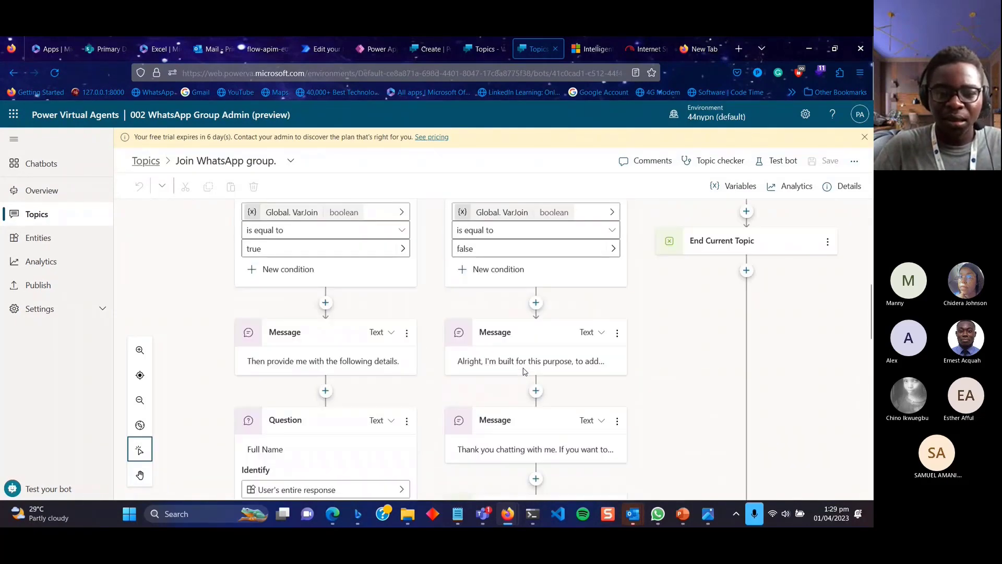
scroll(524, 371, "up", 10)
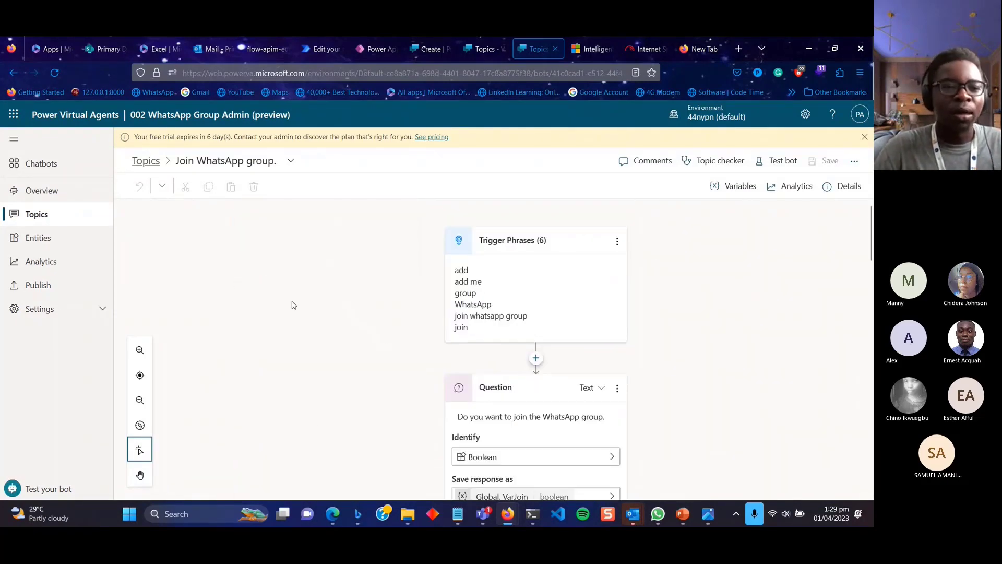
left_click(134, 162)
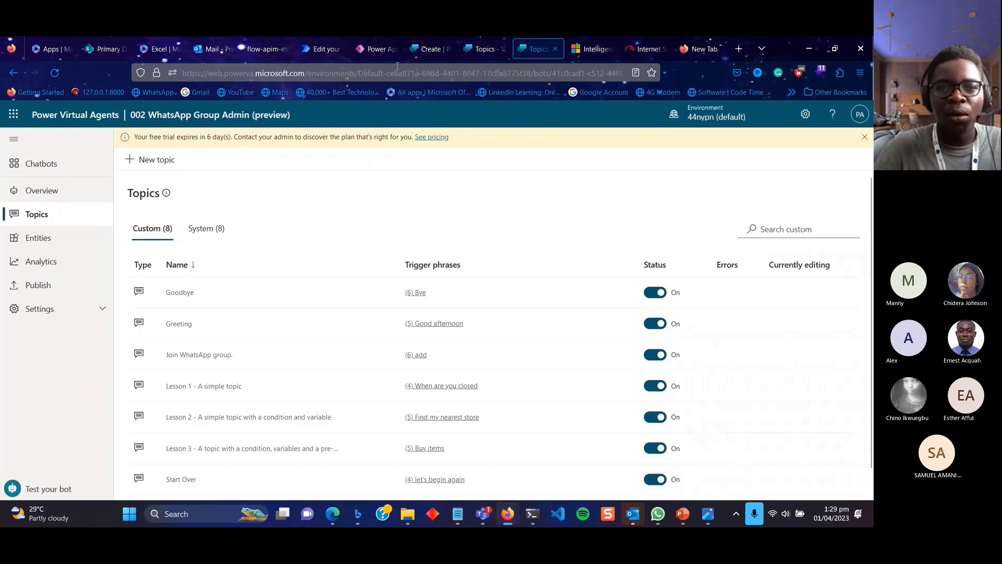
left_click(470, 52)
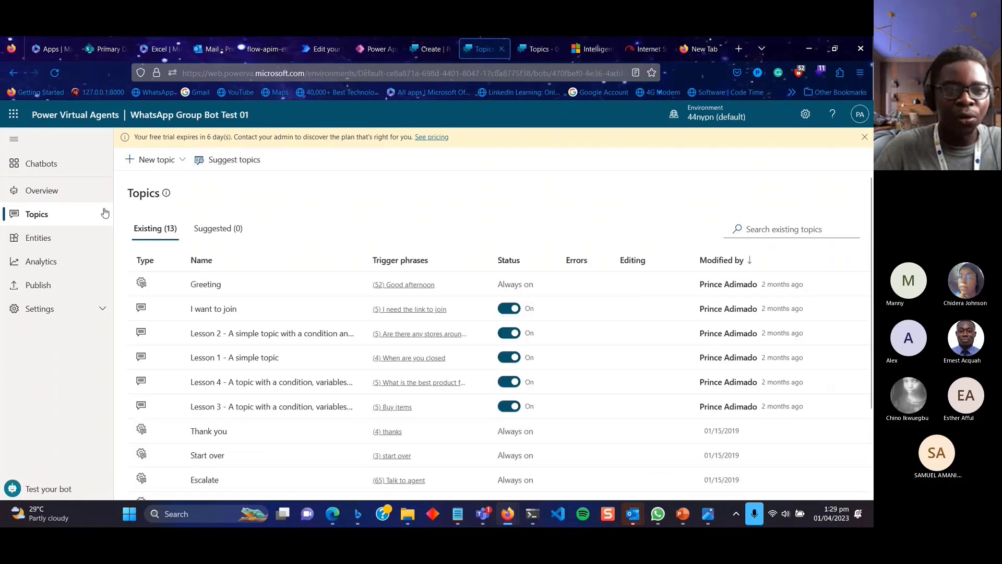
Create a new chatbot named '003 WhatsApp Group Admin Bot'.
left_click(431, 49)
left_click(386, 322)
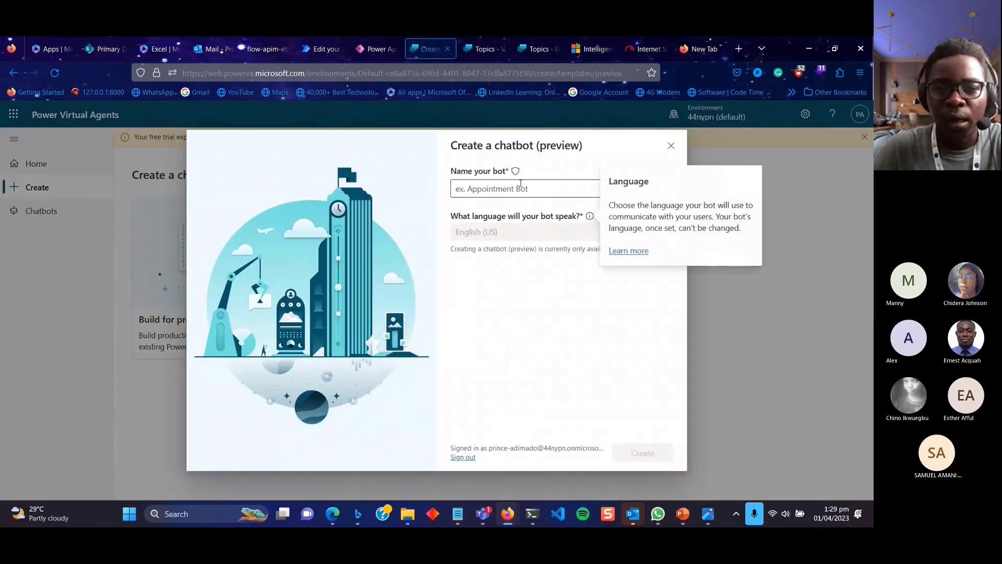
left_click(519, 189)
type("00")
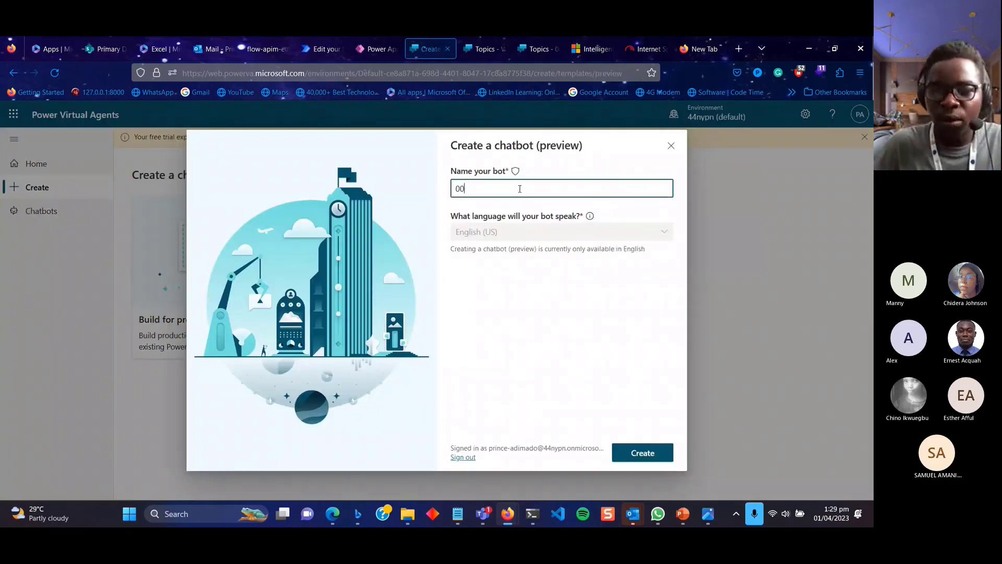
type("3 Wha")
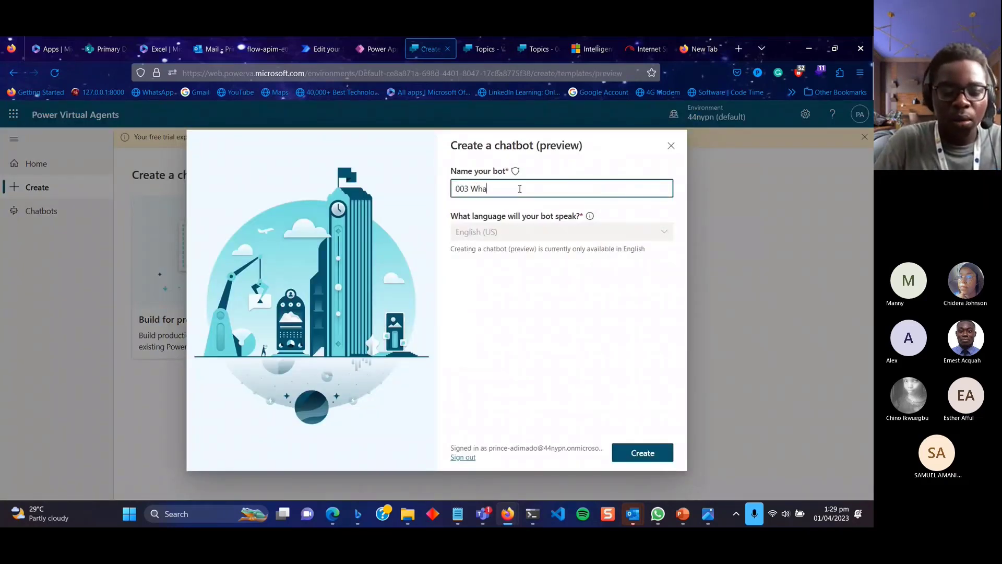
type("tsApp")
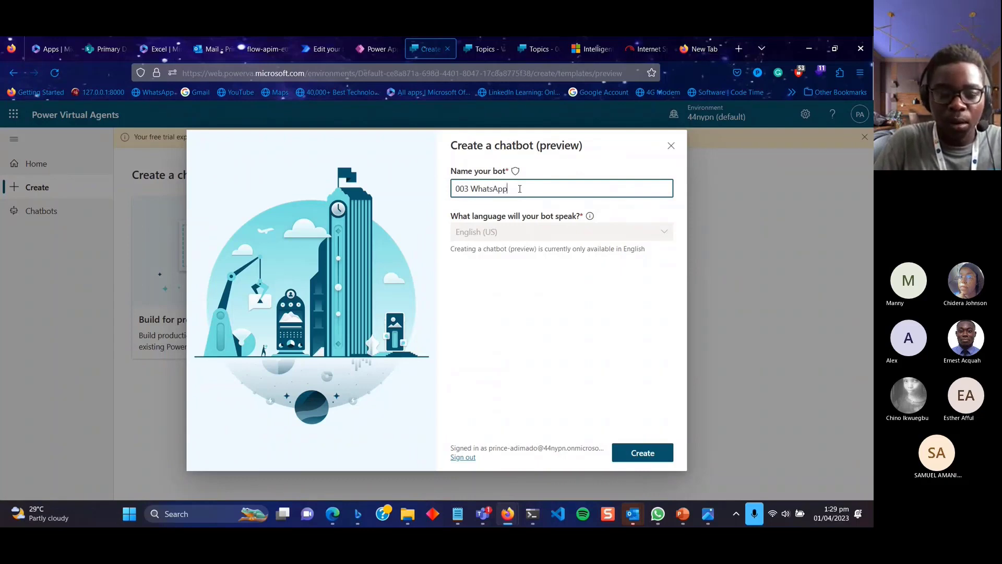
type(" Group Adfim")
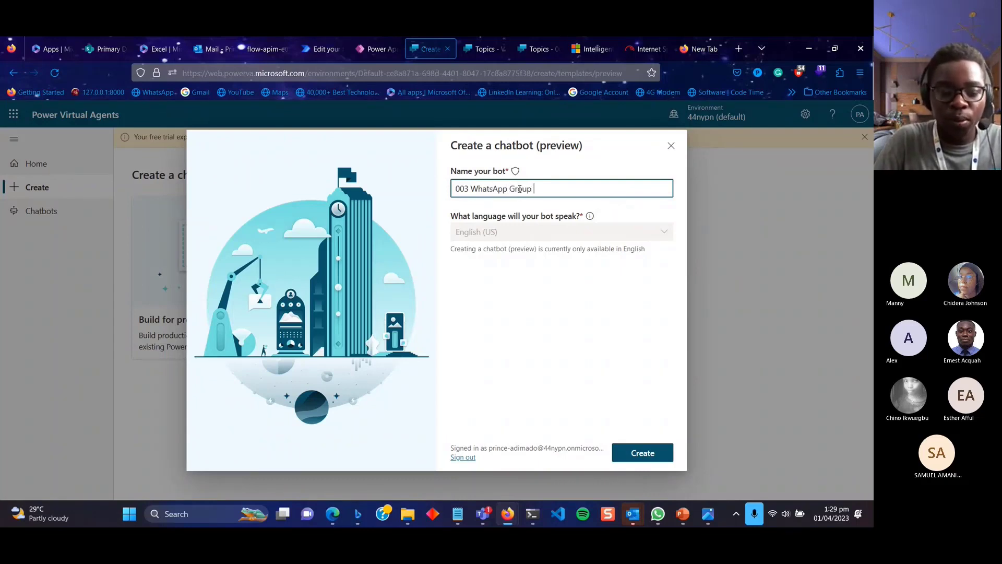
key("BackSpace")
key("BackSpace")
key("BackSpace")
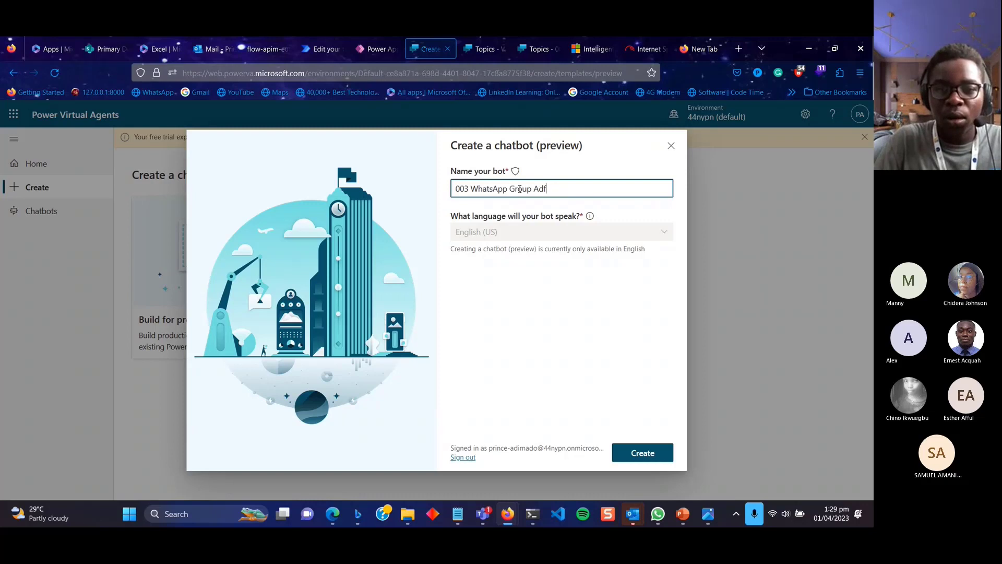
type("min")
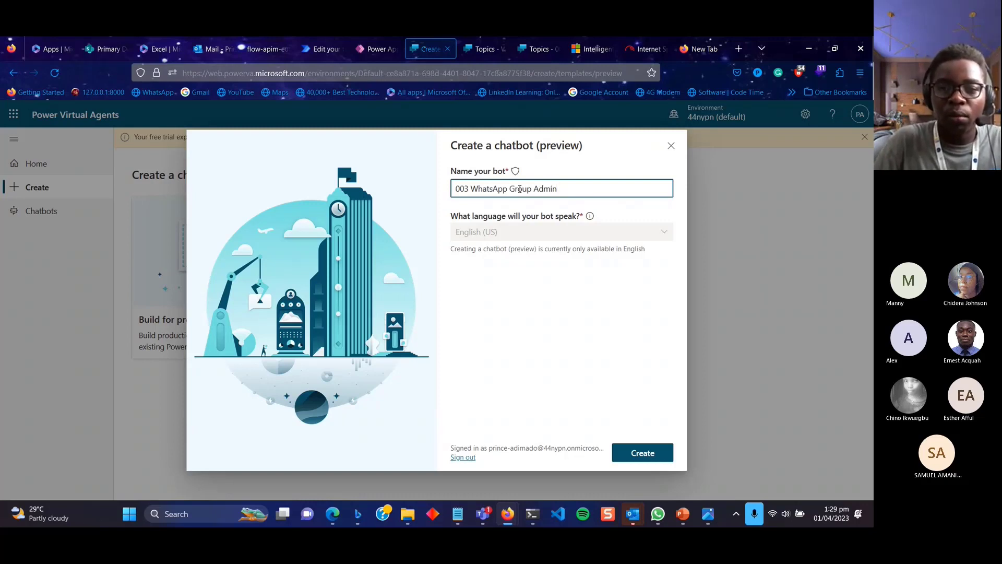
type(" Bot")
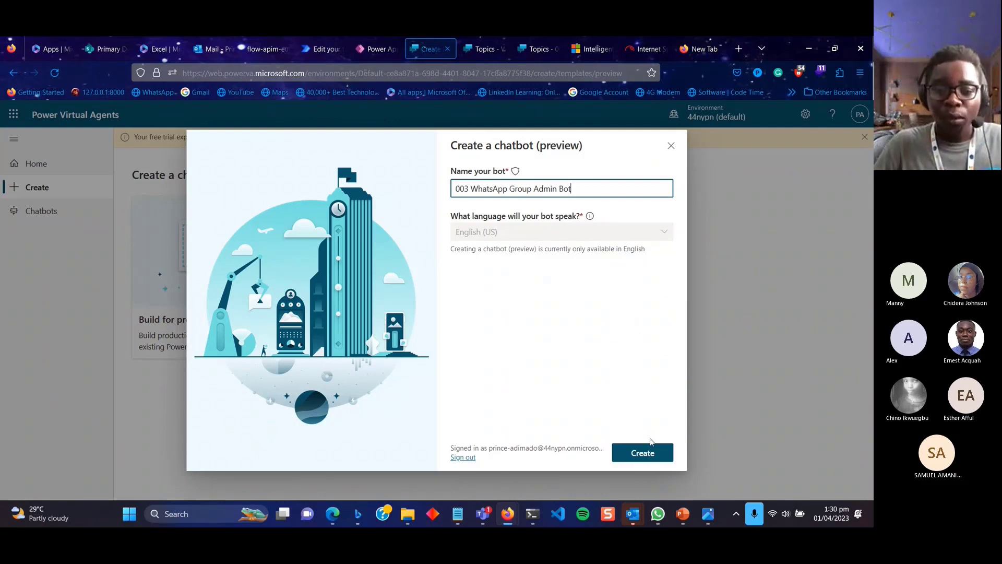
left_click(644, 452)
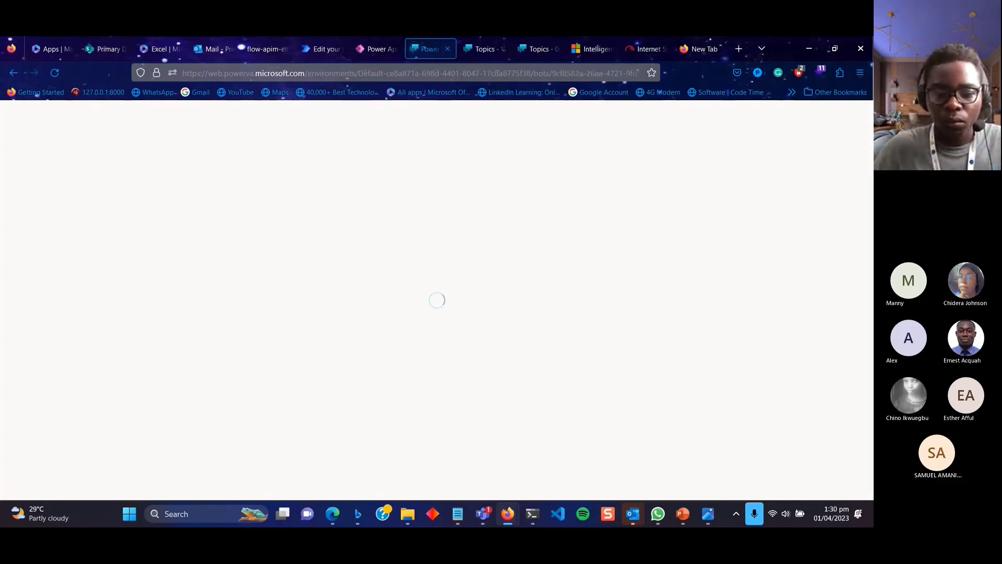
Check a participant's options in the Teams meeting, minimize it, and return to the new bot's Overview.
mouse_move(485, 509)
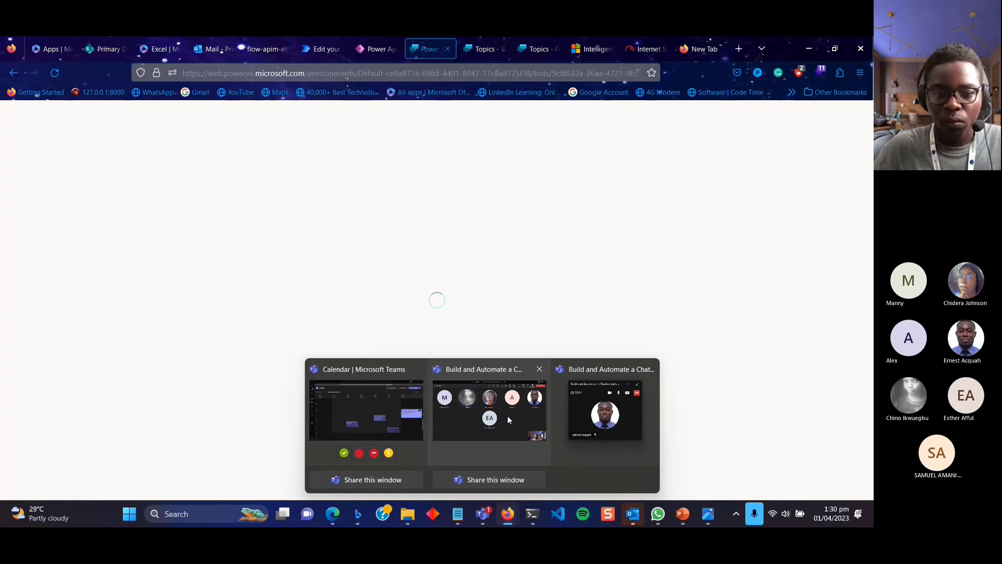
left_click(508, 417)
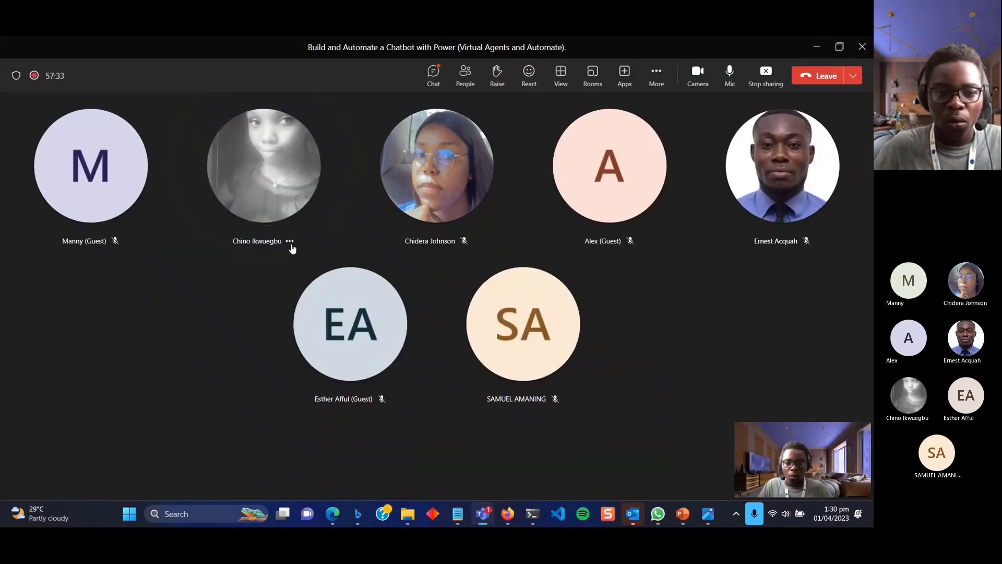
left_click(289, 241)
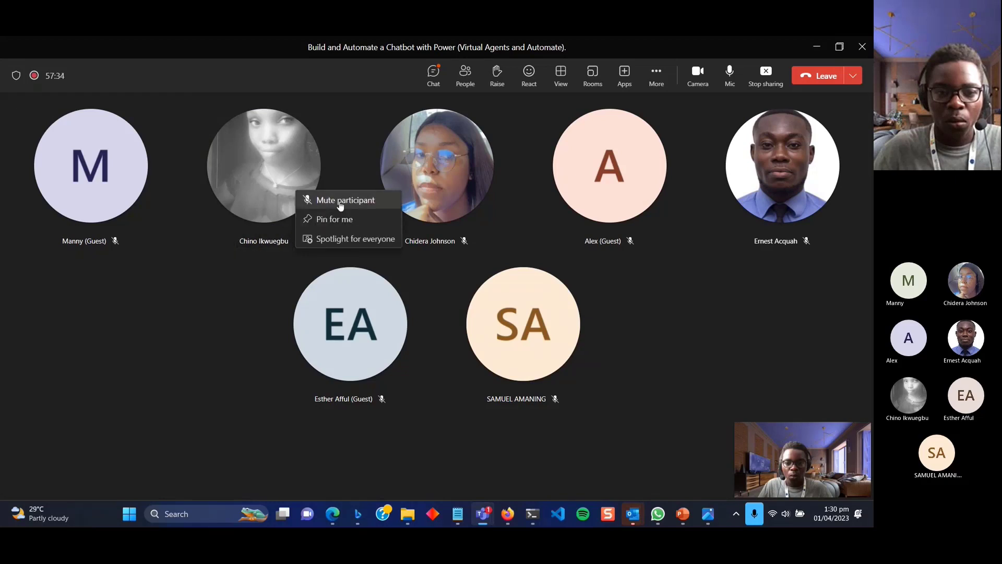
left_click(334, 200)
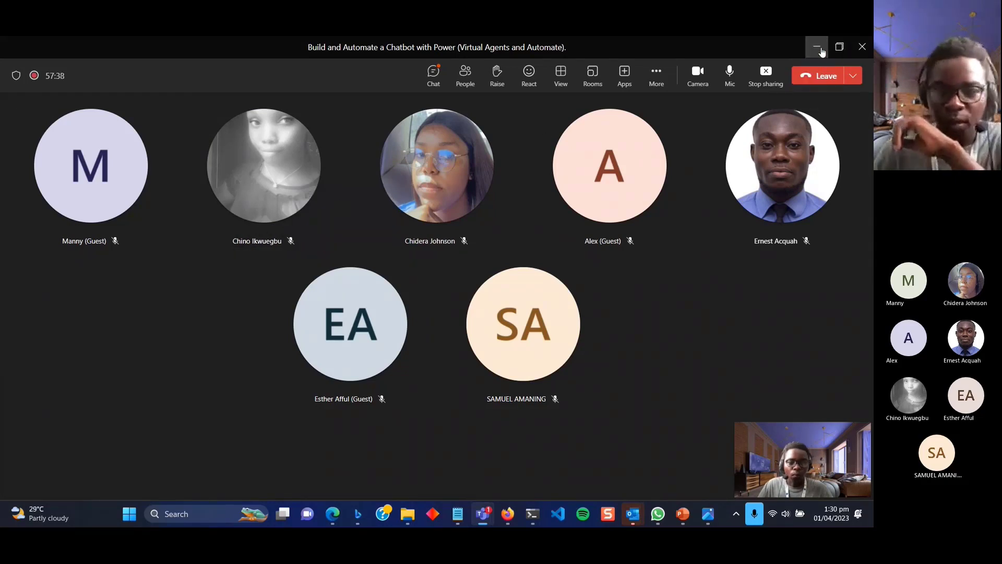
left_click(831, 52)
left_click(590, 216)
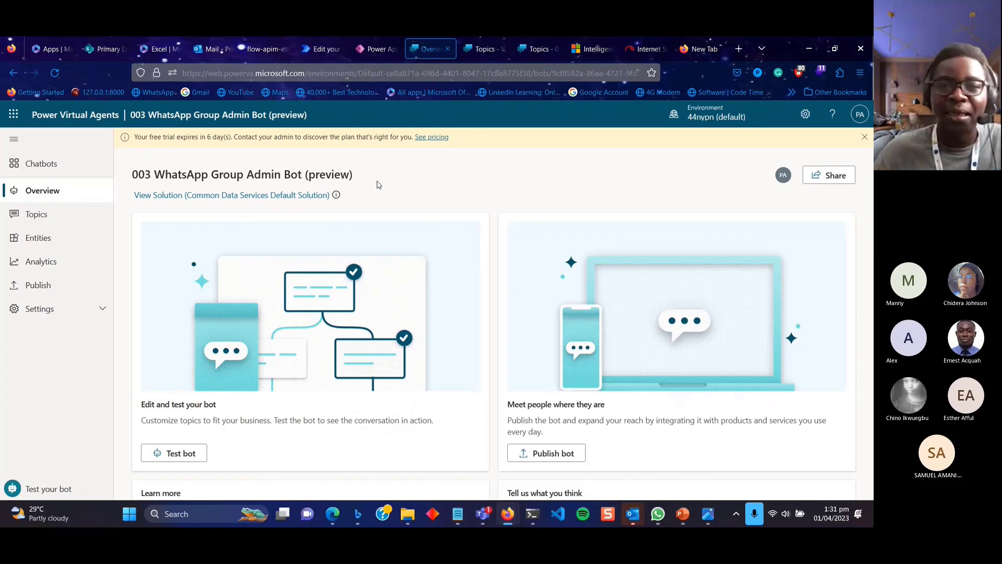
Scroll through the Power Virtual Agents marketing page, then switch to the 002 bot's Topics page.
left_click(588, 49)
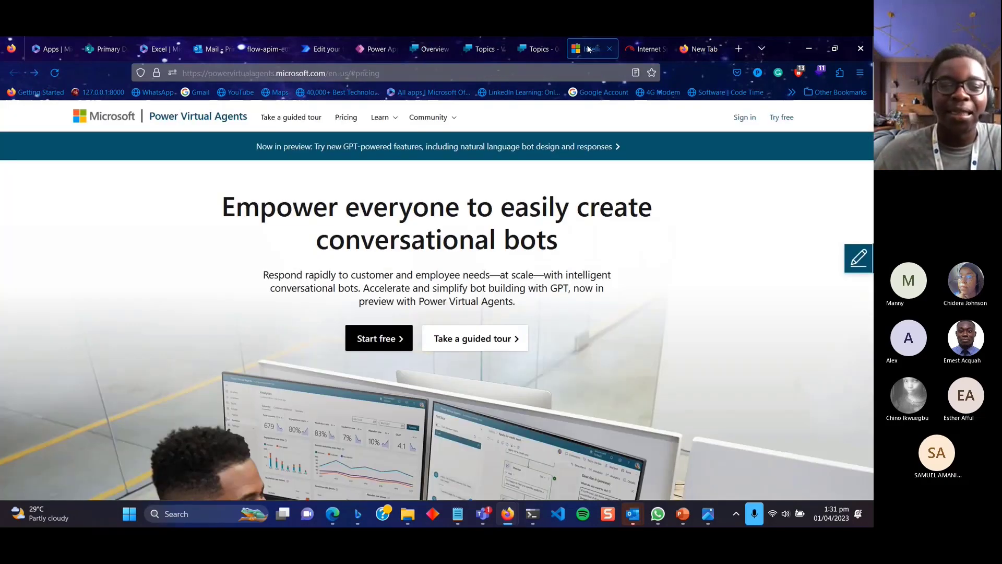
scroll(546, 277, "down", 10)
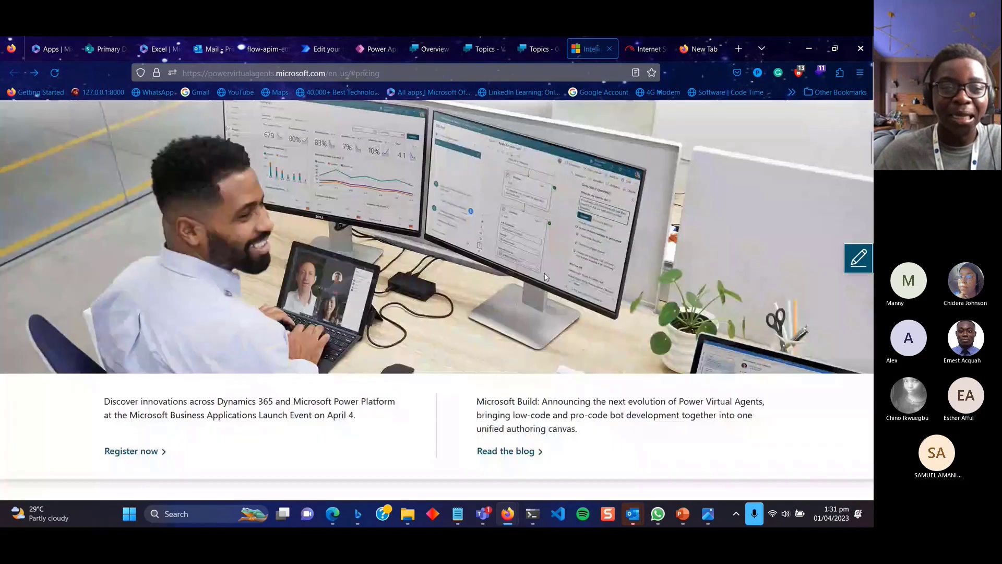
scroll(545, 278, "down", 15)
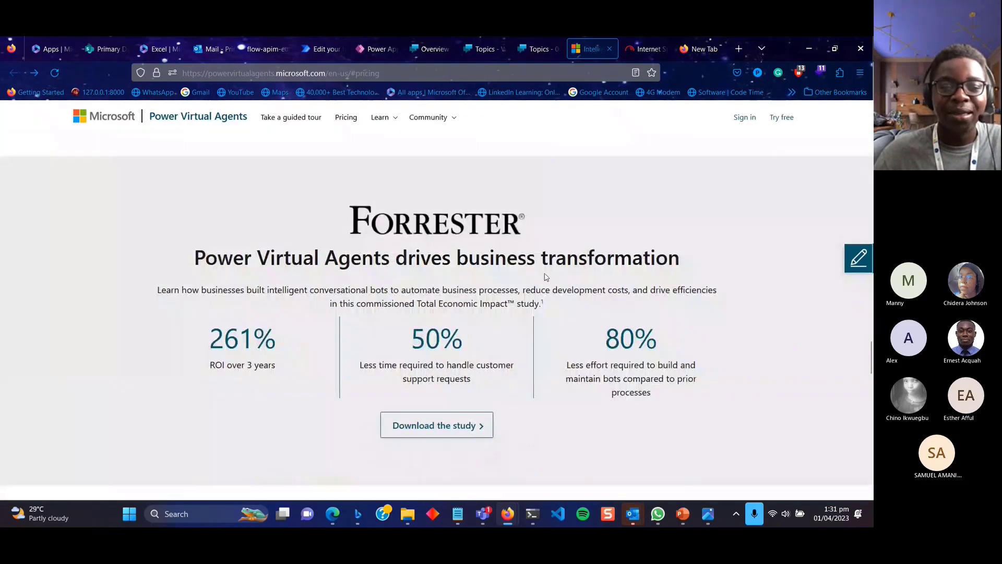
scroll(546, 277, "up", 6)
scroll(546, 277, "up", 15)
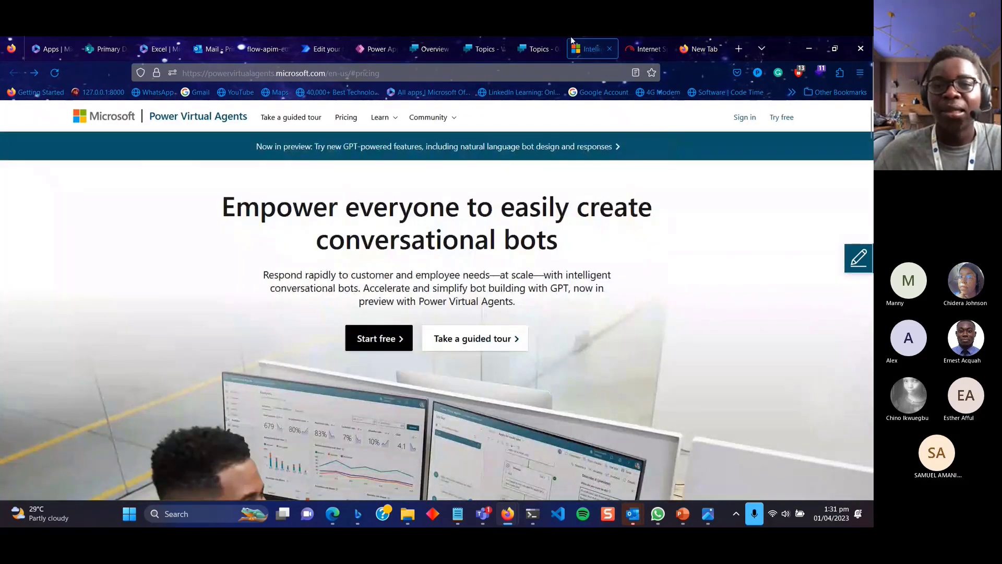
left_click(528, 50)
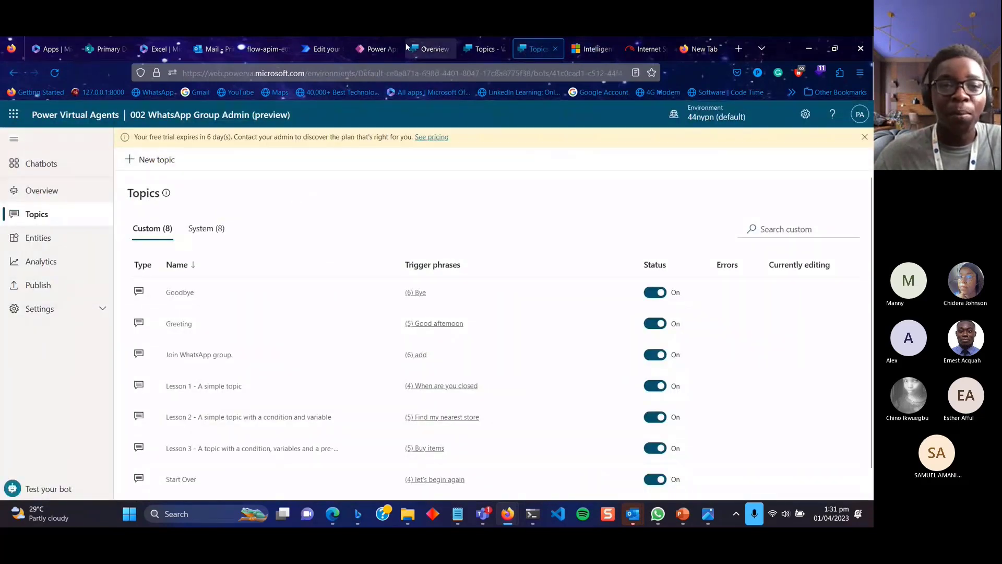
Open the 003 bot's Conversation Start topic from the System topics list.
left_click(422, 47)
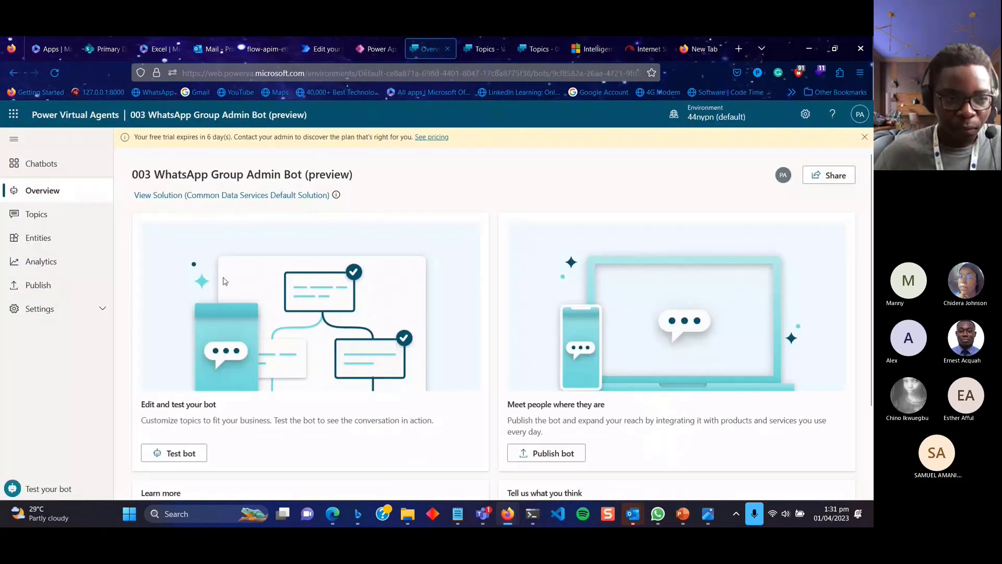
left_click(47, 216)
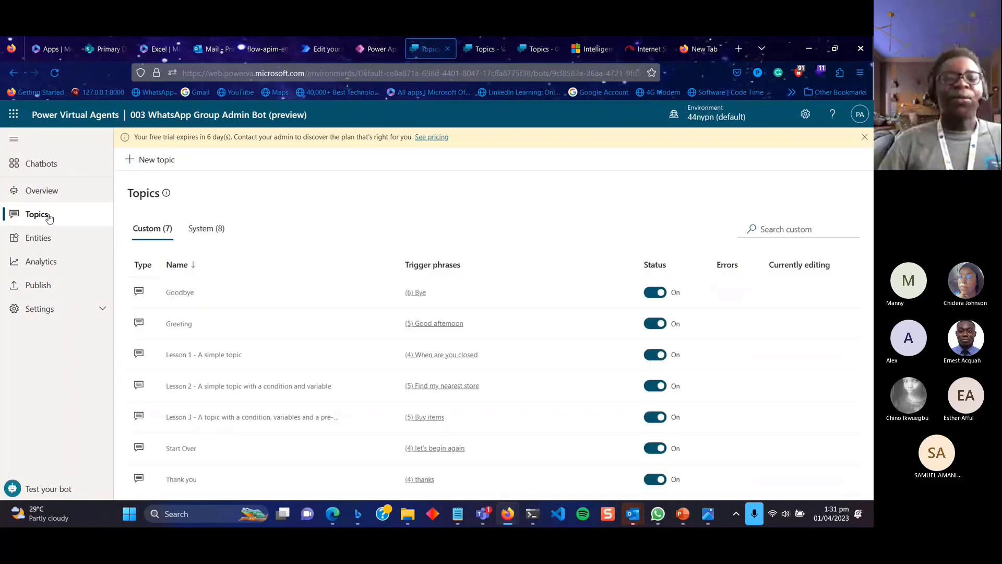
left_click(218, 233)
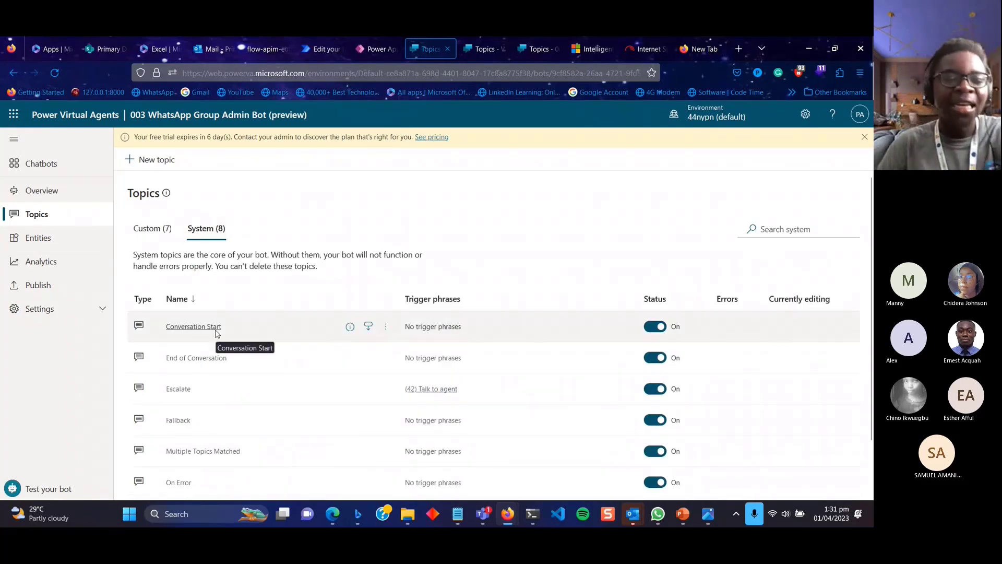
left_click(217, 334)
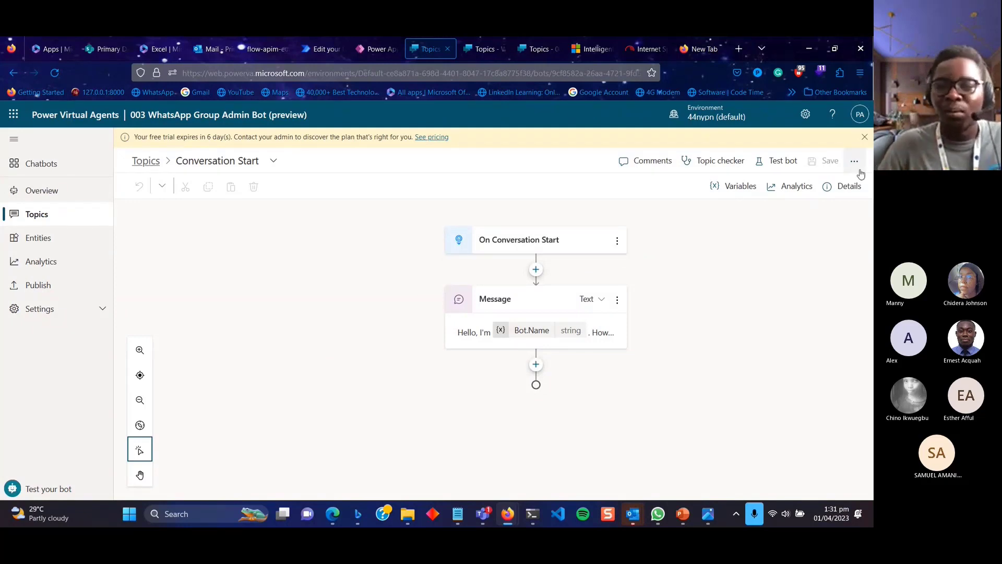
Check the 003 bot's greeting in the test chat, close it, and select the greeting message text.
left_click(787, 162)
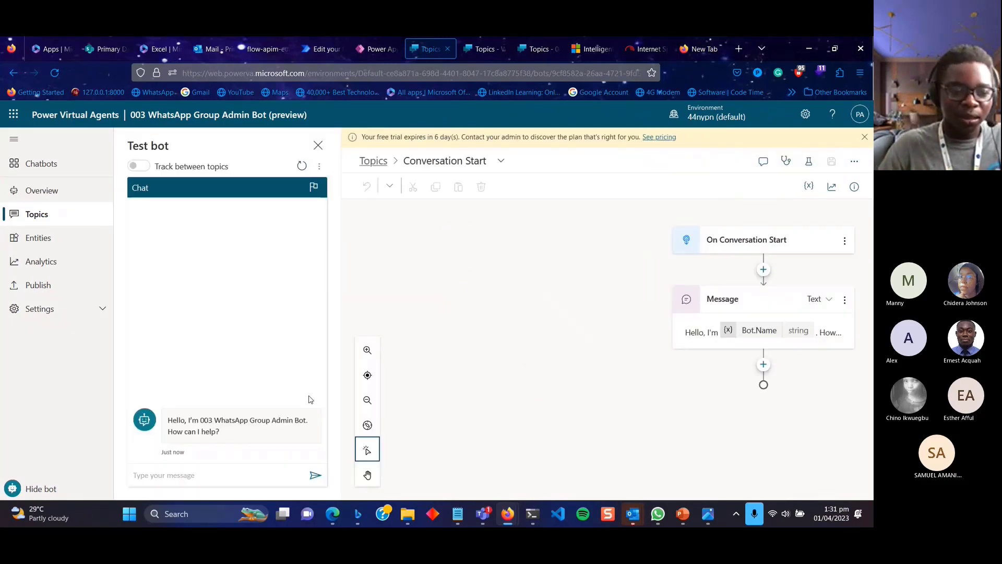
left_click(702, 337)
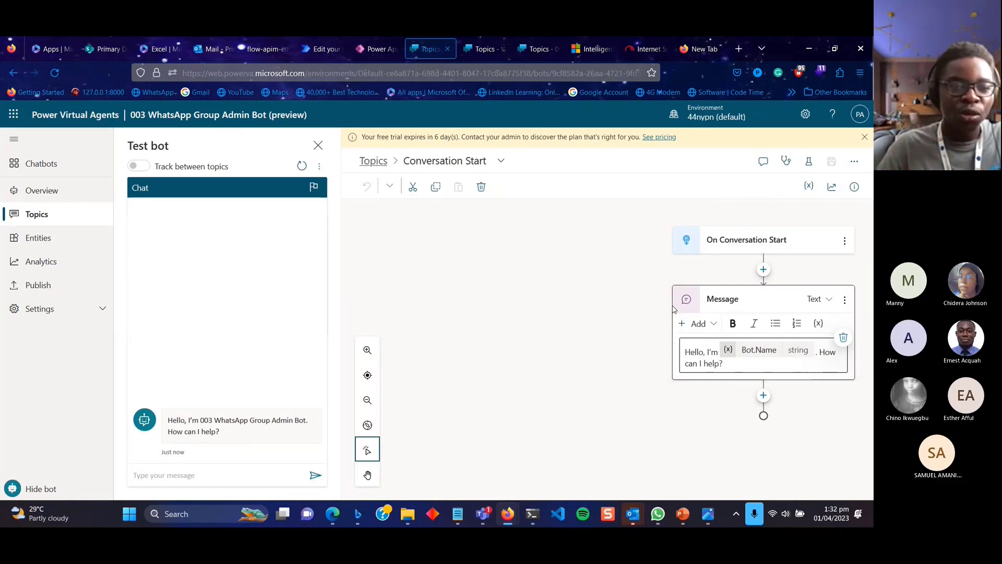
left_click(318, 146)
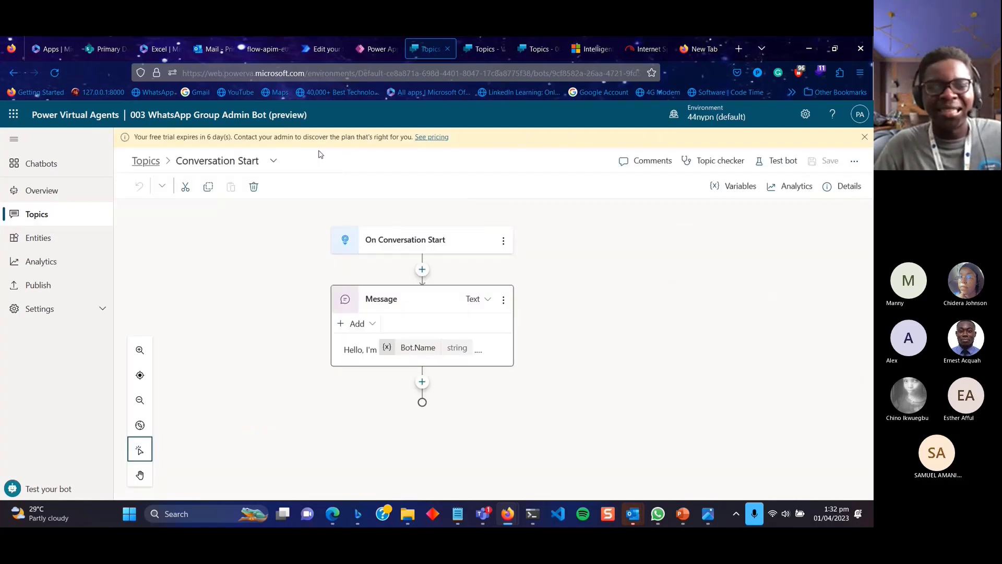
mouse_move(489, 354)
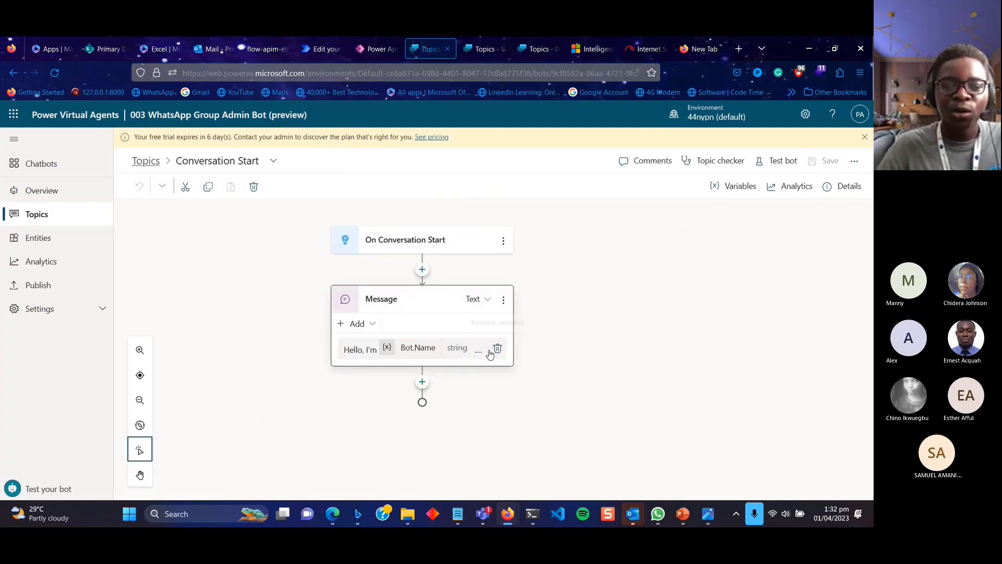
left_click(369, 350)
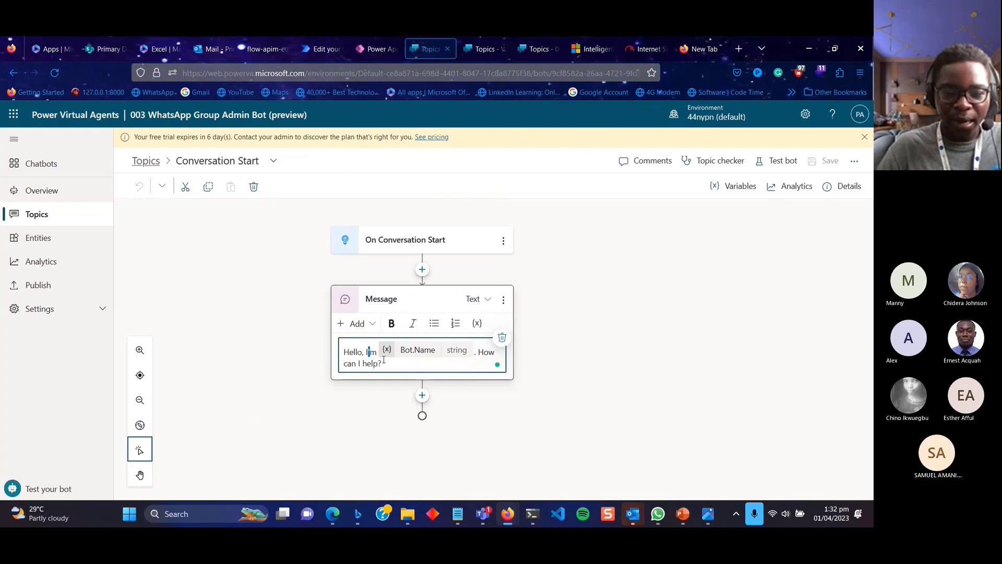
Try deleting the greeting's closing question, undo it, and recenter the flow on the canvas.
left_click_drag(384, 364, 347, 363)
left_click_drag(469, 366, 473, 355)
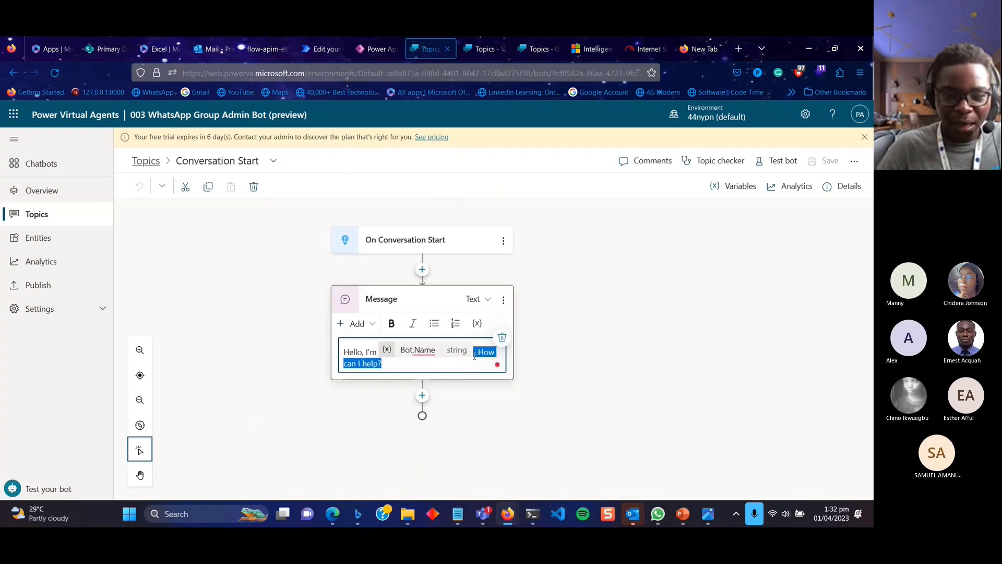
key("BackSpace")
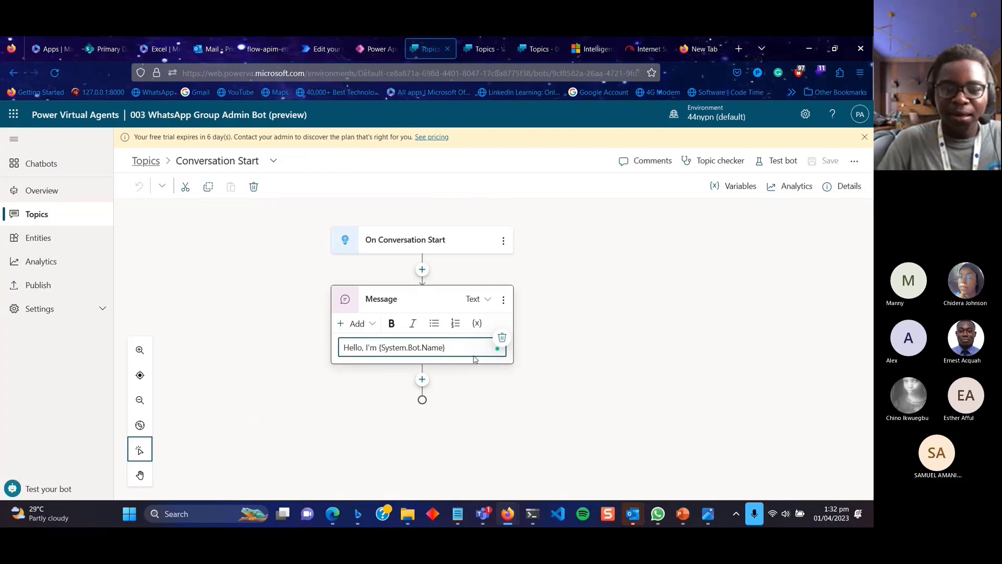
key("ctrl+z")
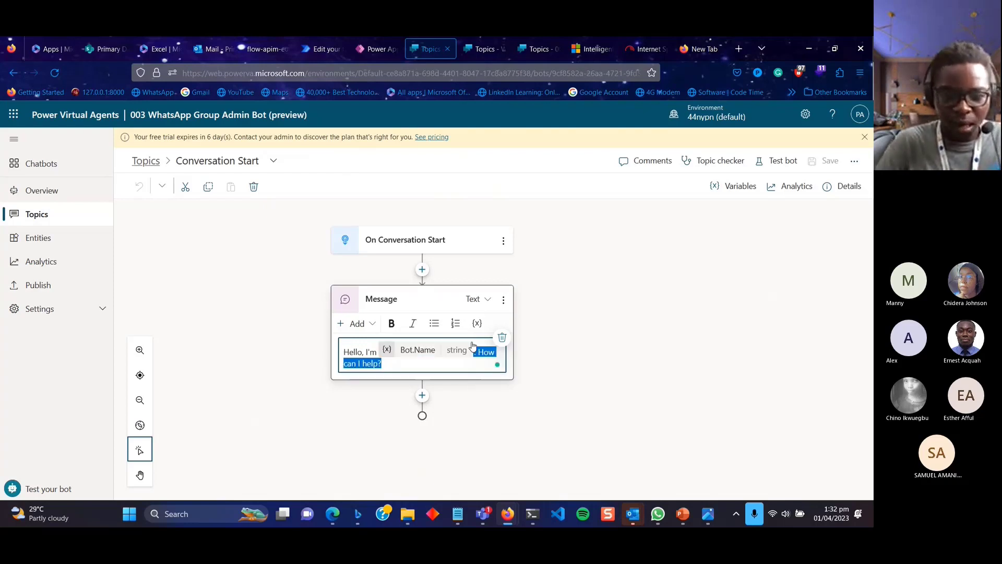
left_click_drag(371, 377, 485, 377)
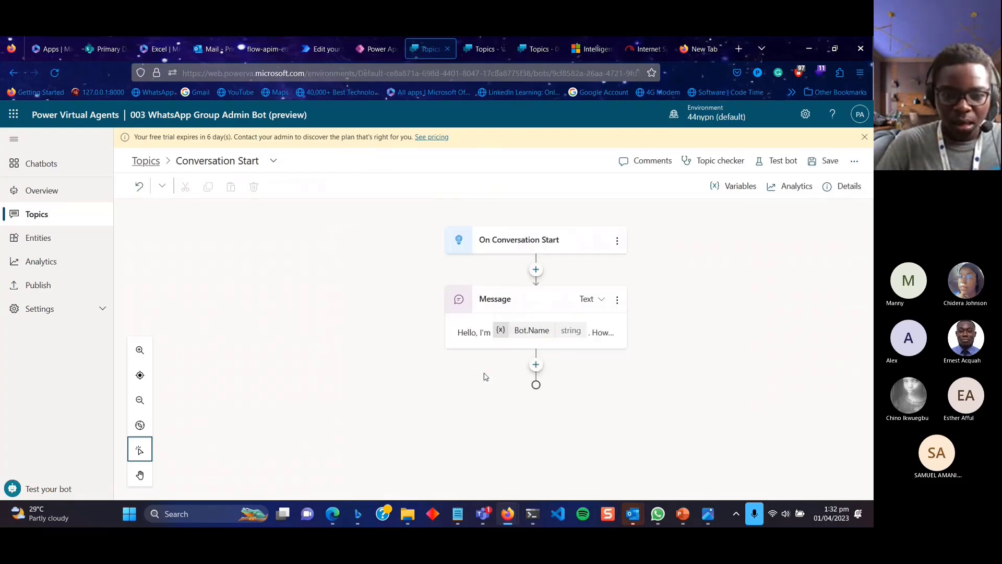
Replace the greeting's ending with 'I can help you join the WhatsApp group'.
left_click(499, 335)
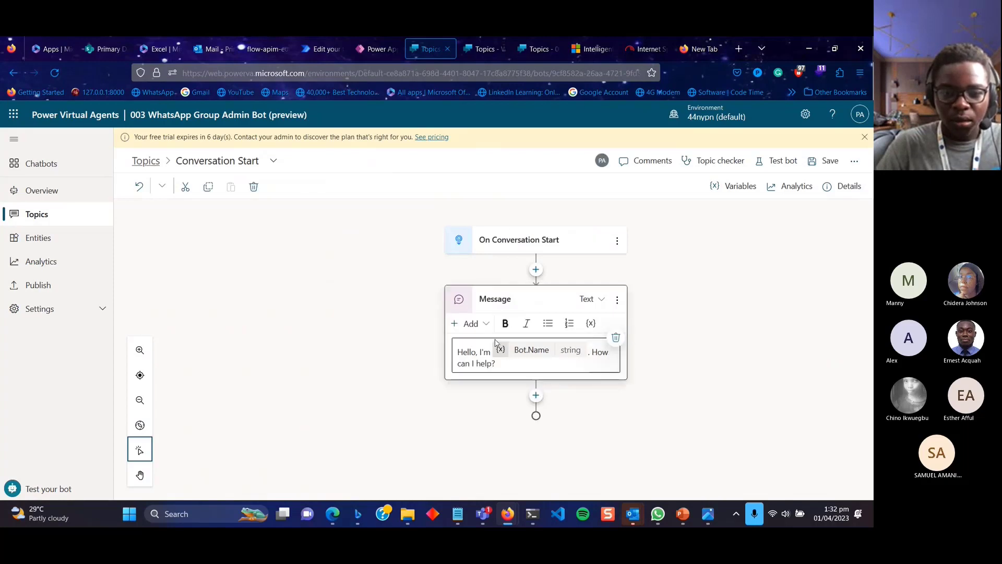
left_click(504, 365)
key("BackSpace")
key("BackSpace")
key("BackSpace")
key("BackSpace")
key("BackSpace")
key("BackSpace")
key("BackSpace")
key("BackSpace")
key("BackSpace")
key("BackSpace")
key("BackSpace")
key("BackSpace")
key("BackSpace")
key("BackSpace")
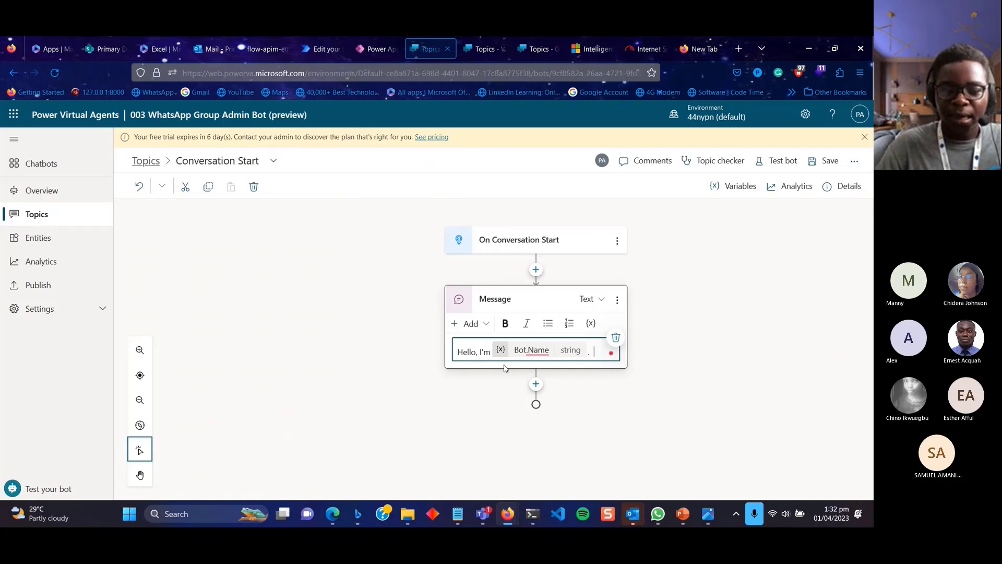
type("I can")
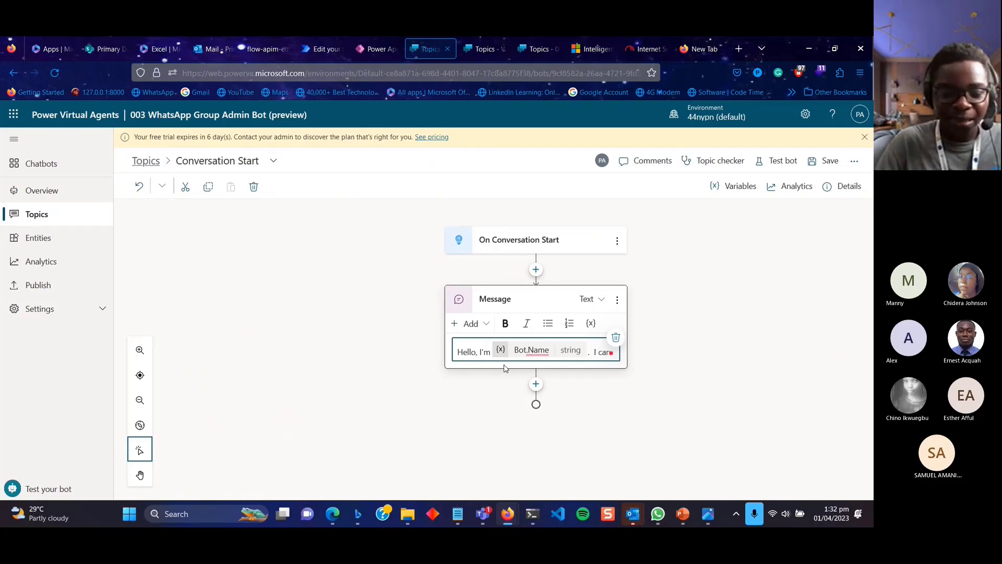
type(" g")
key("BackSpace")
key("BackSpace")
type("help you")
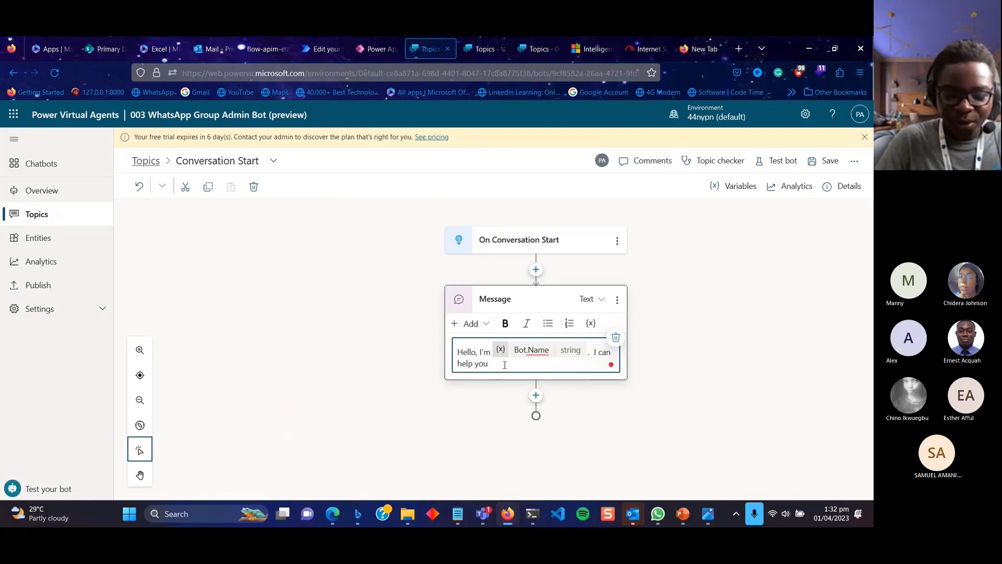
type(" join the ")
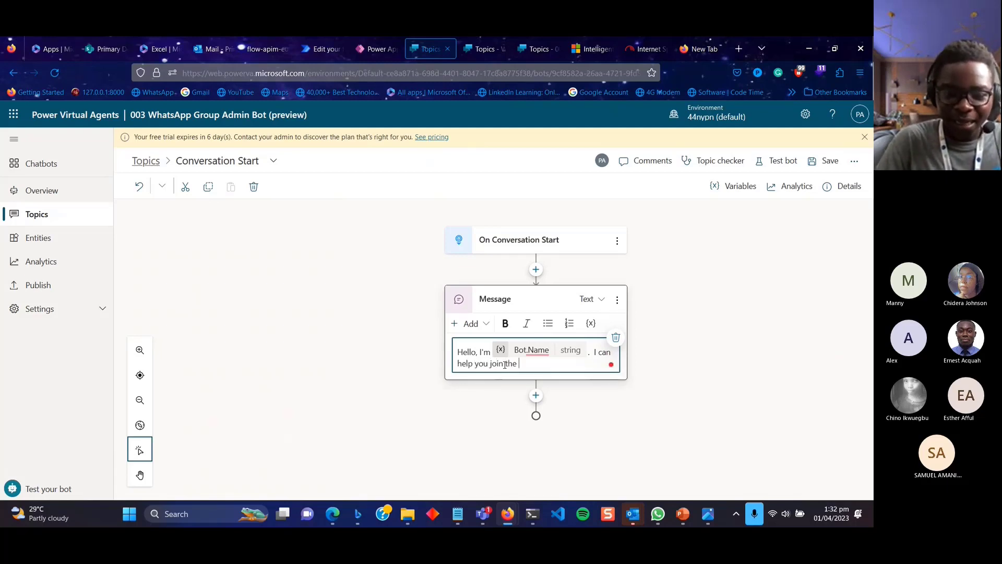
type("WhatsApp ")
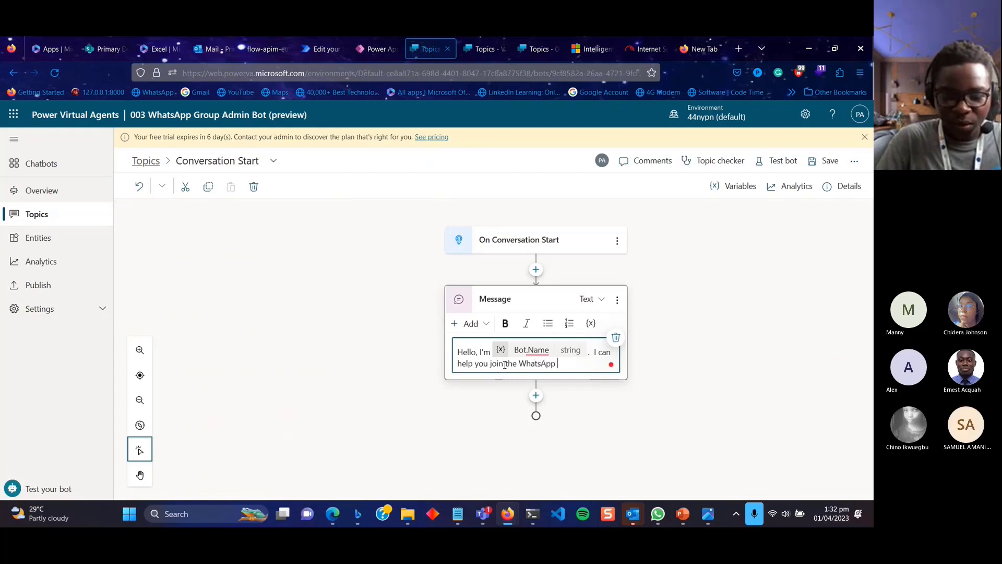
type("group")
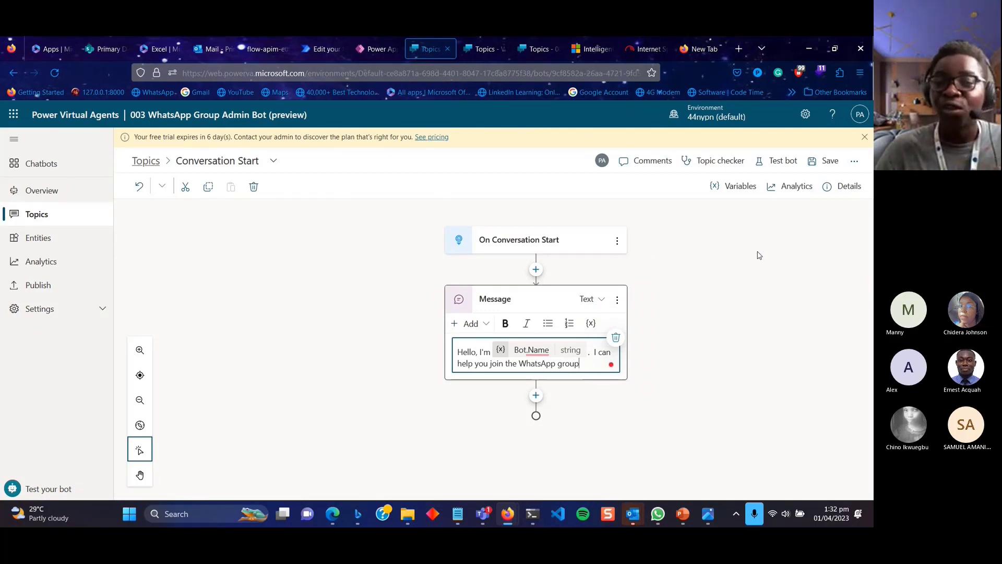
Save the Conversation Start topic and dismiss the free-trial and Topic Saved banners.
left_click(825, 163)
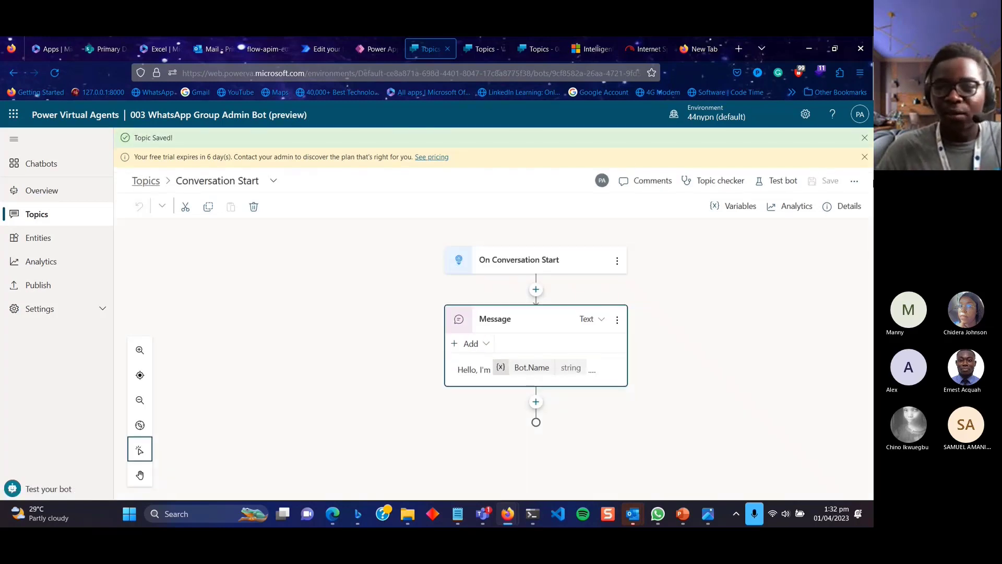
left_click(865, 157)
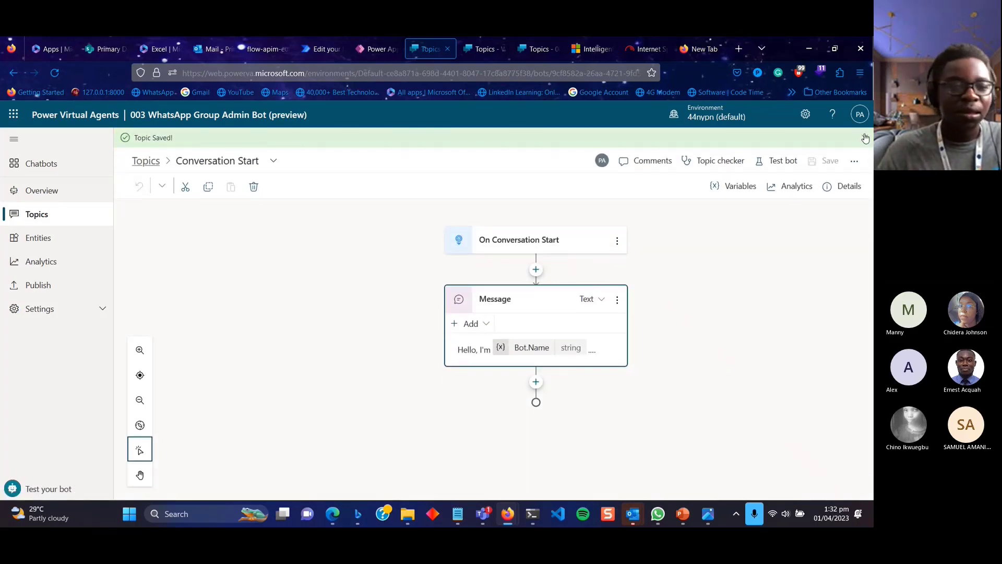
left_click(865, 138)
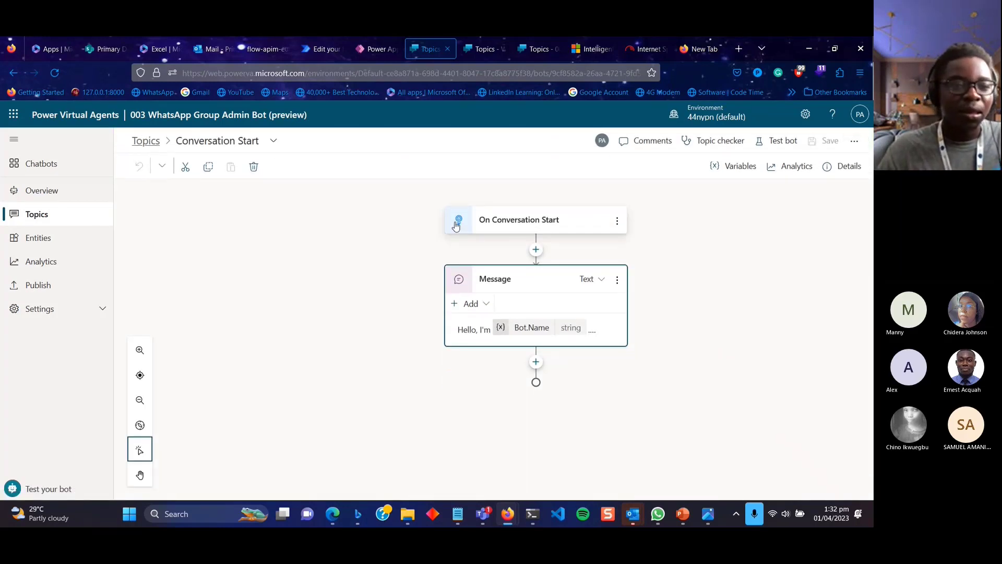
Open the Greeting topic, pausing to admit the waiting guest into the meeting.
left_click(143, 144)
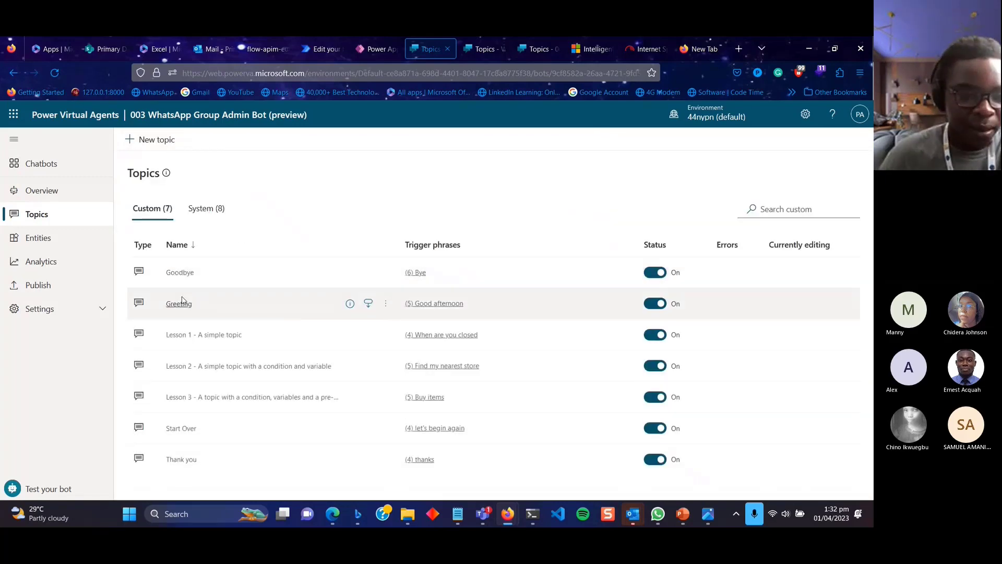
left_click(181, 302)
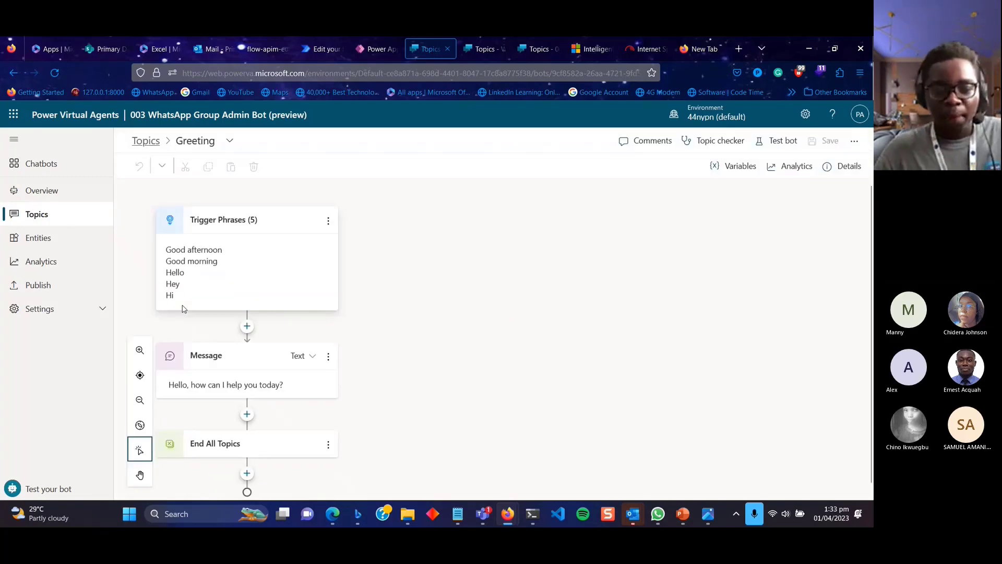
mouse_move(483, 514)
left_click(491, 431)
left_click(479, 147)
left_click(475, 78)
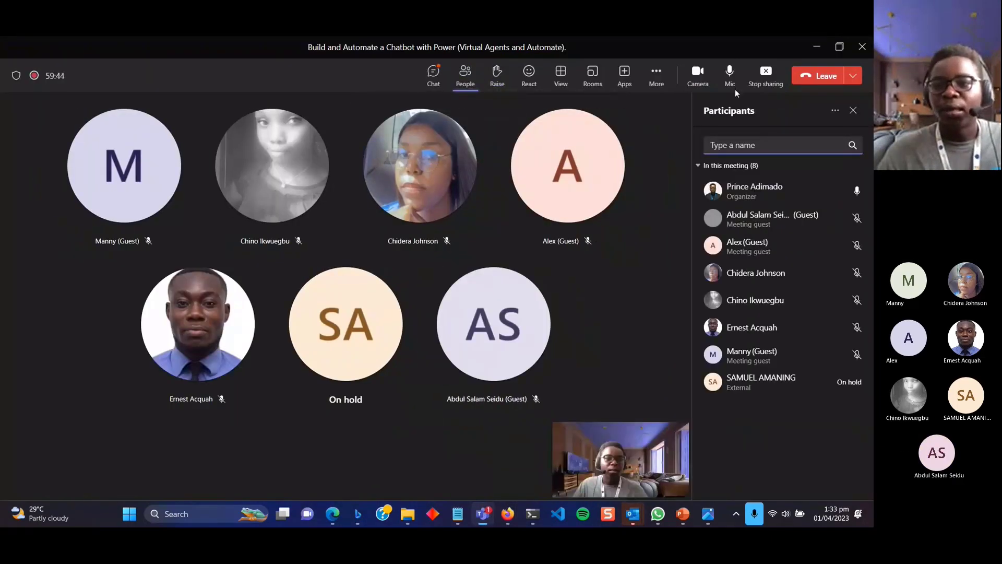
left_click(817, 47)
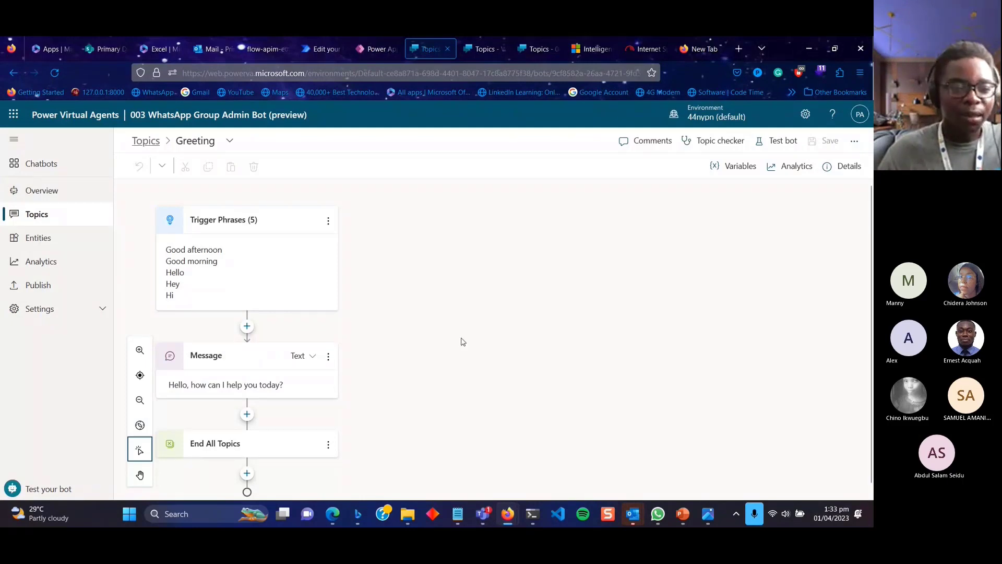
Replace the greeting message with 'Hello, ask me any questions about join the WhatsApp group'.
left_click(559, 357)
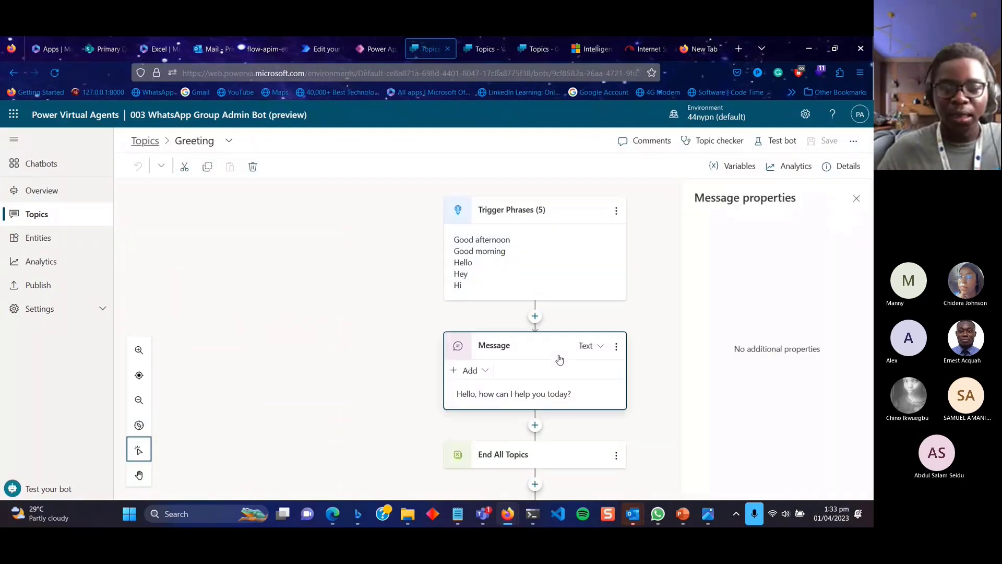
left_click(857, 200)
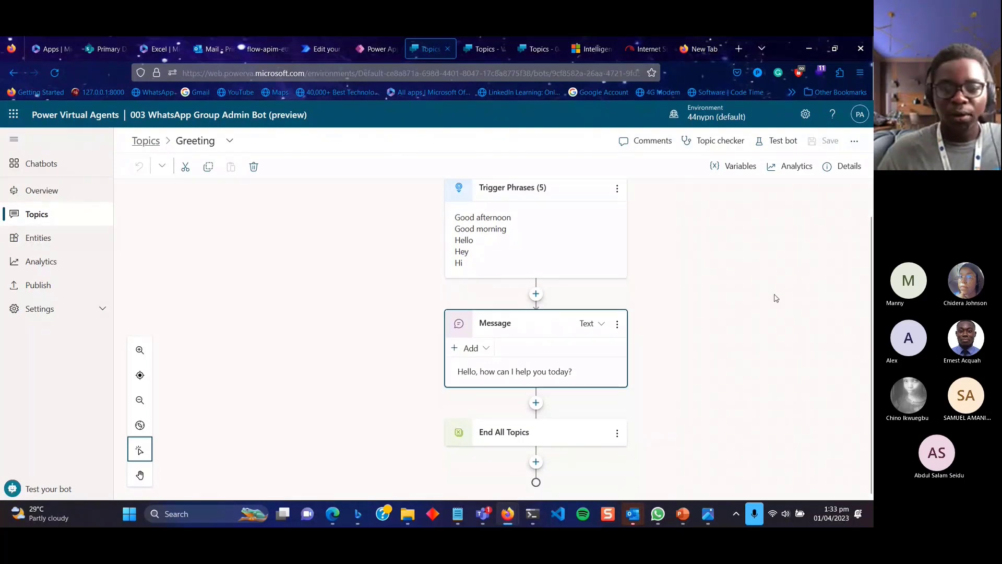
left_click(586, 371)
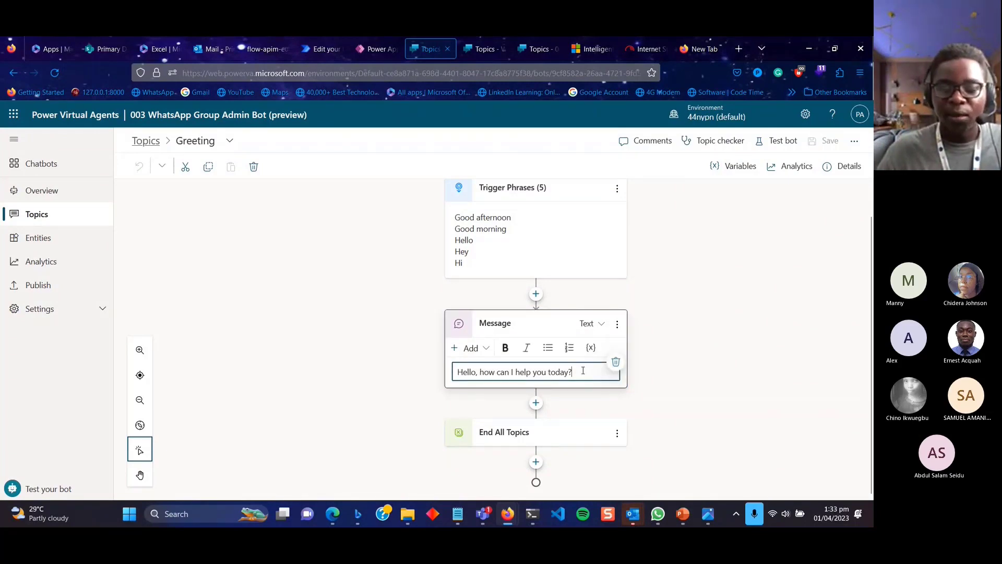
left_click_drag(583, 371, 428, 387)
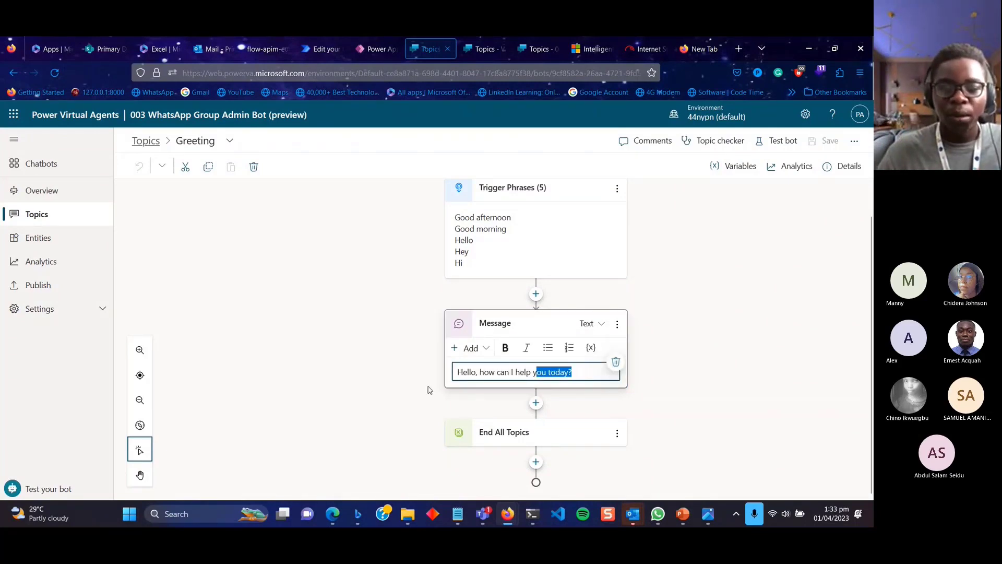
left_click_drag(577, 371, 457, 372)
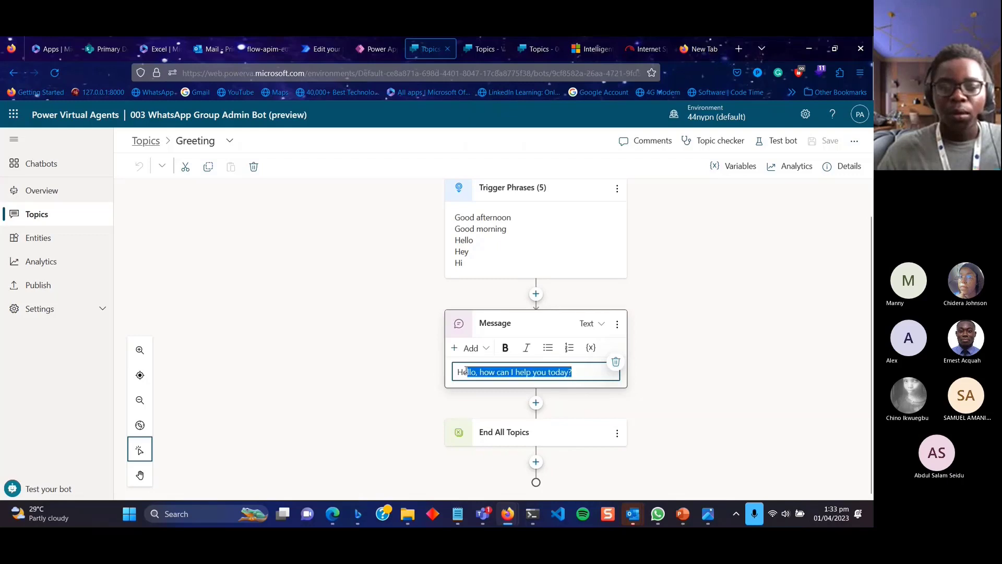
key("BackSpace")
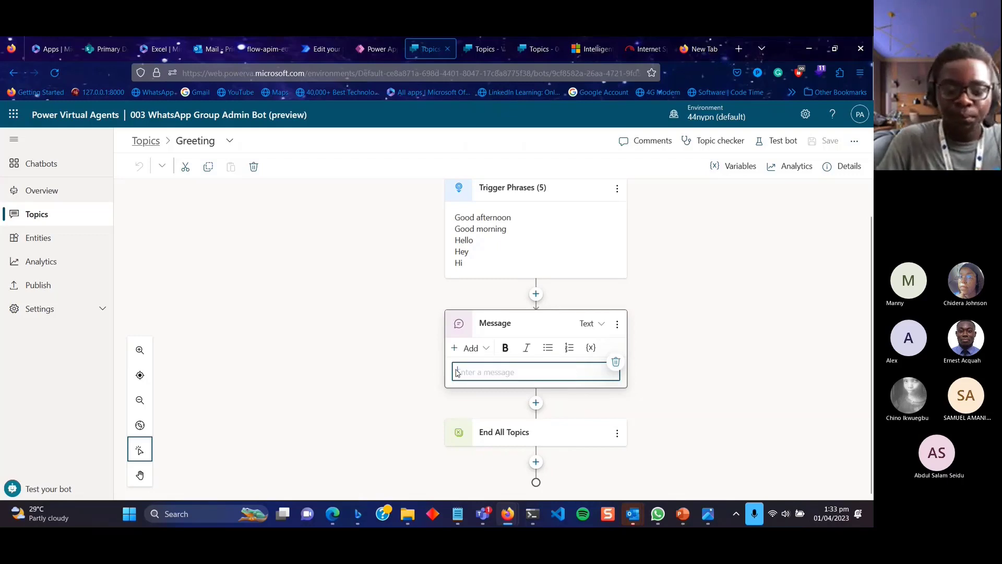
type("He")
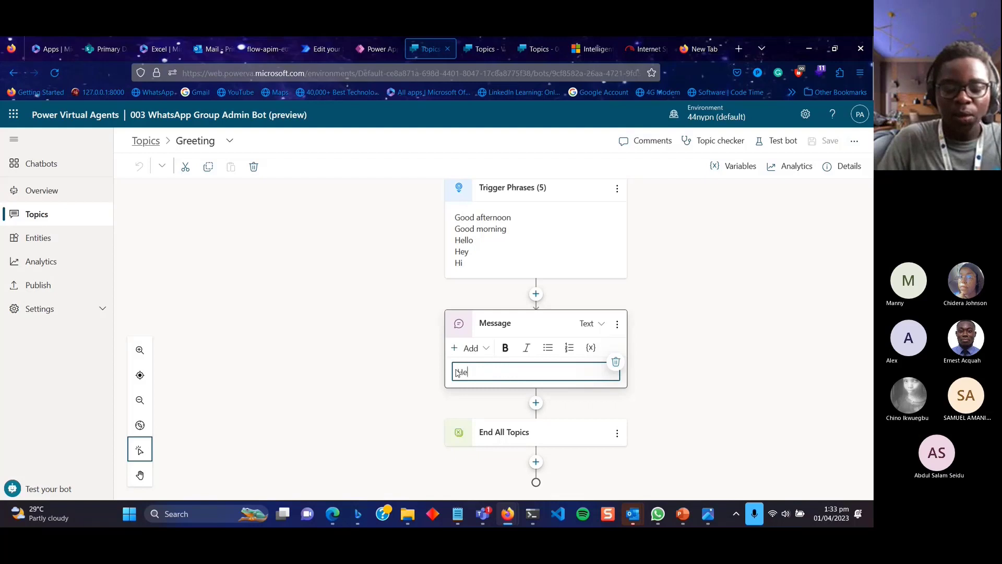
type("llo, ask me")
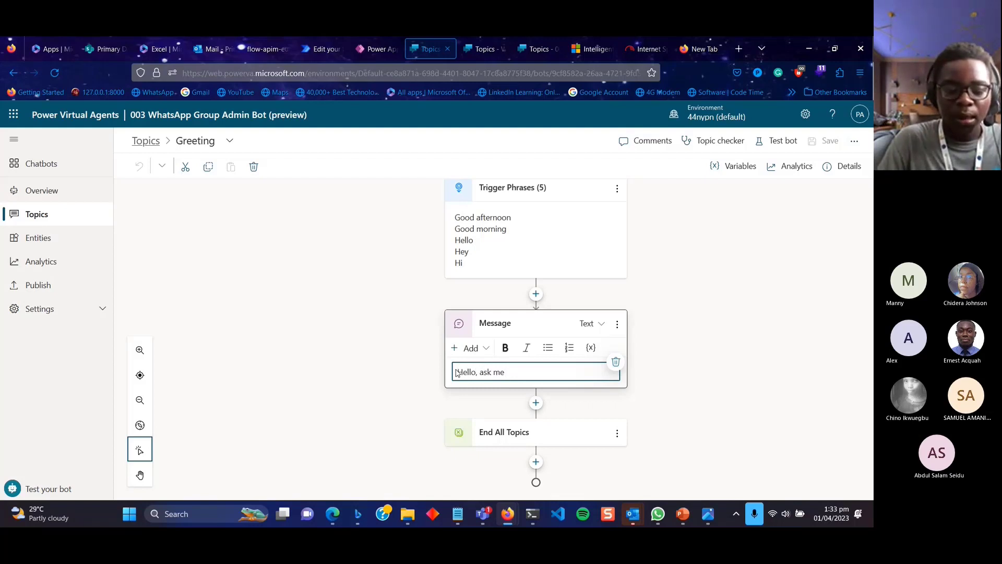
type(" any quest")
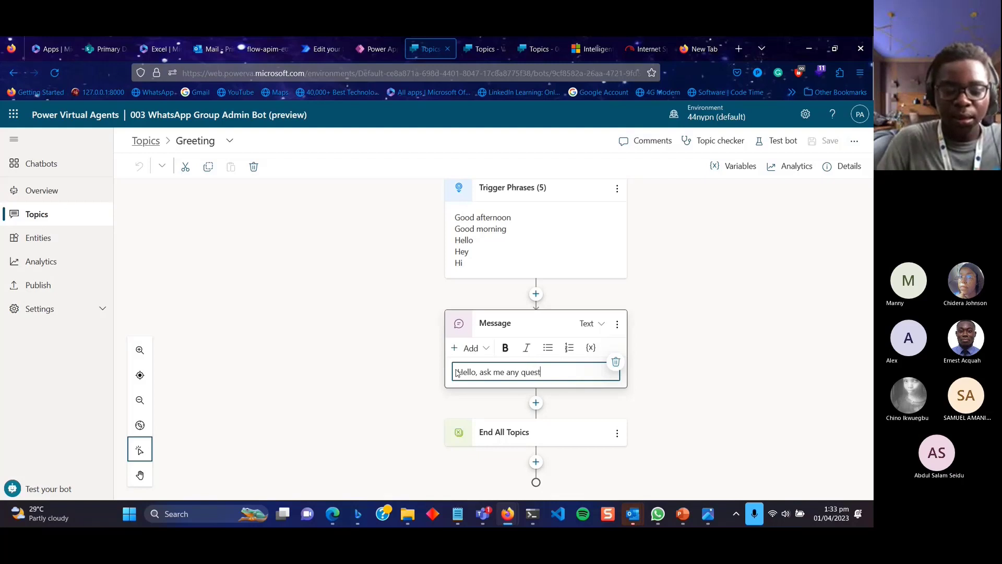
type("ions")
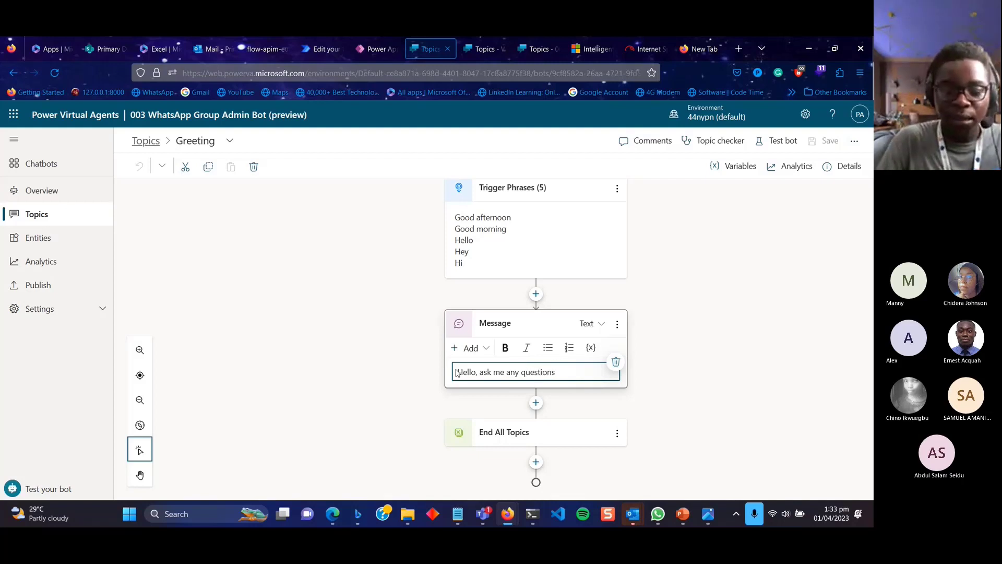
type(" abo")
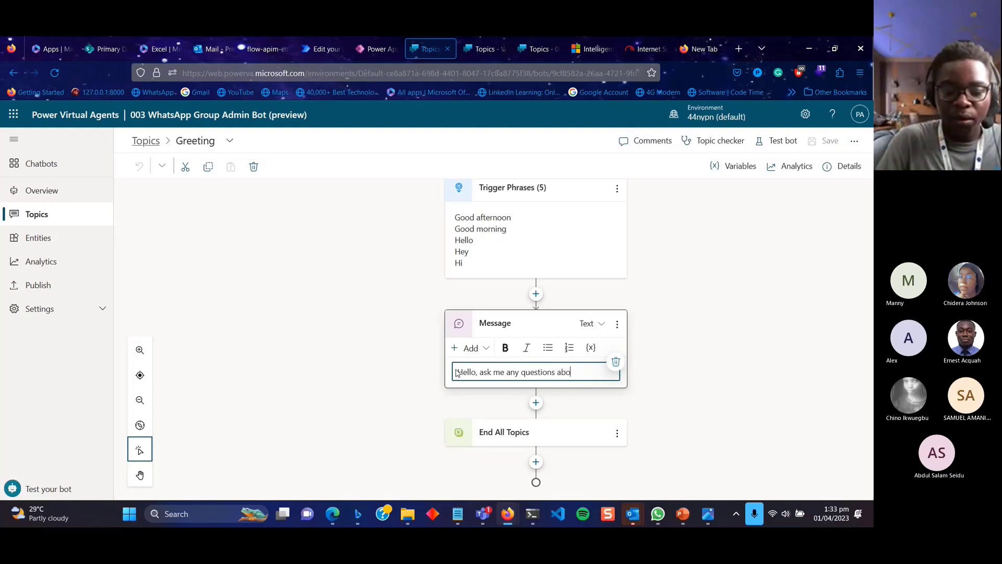
type("ut join the")
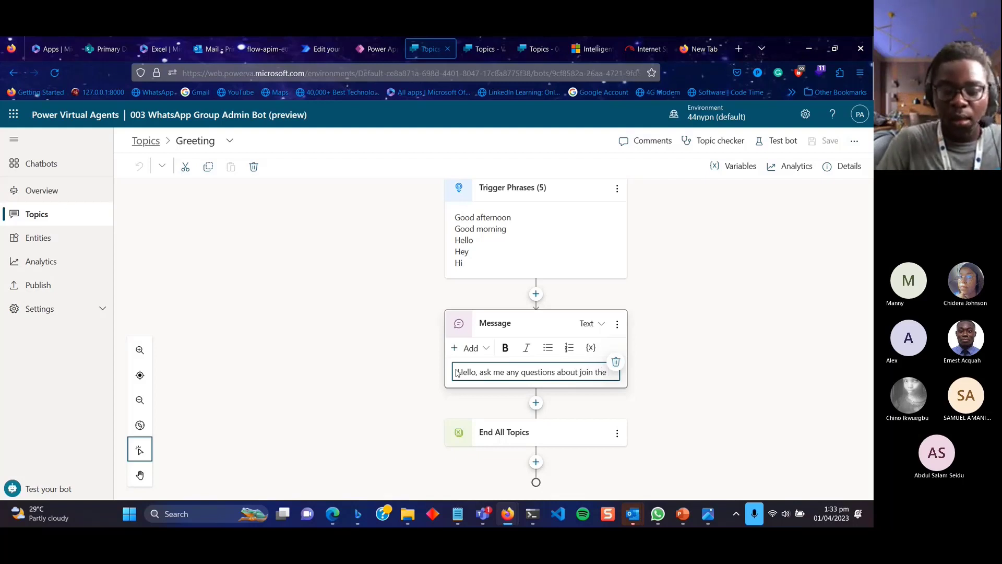
type(" what")
key("BackSpace")
key("BackSpace")
key("BackSpace")
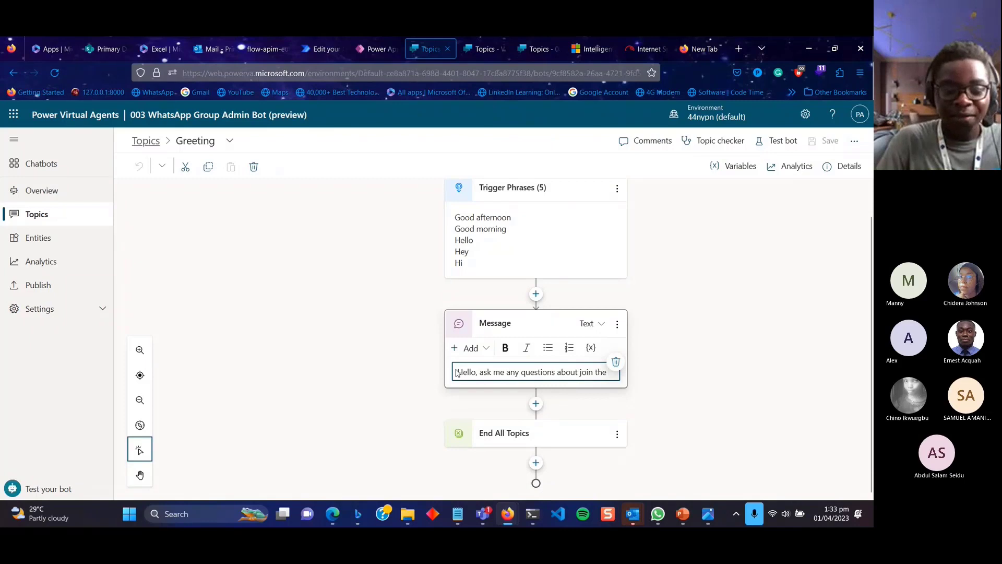
type("What")
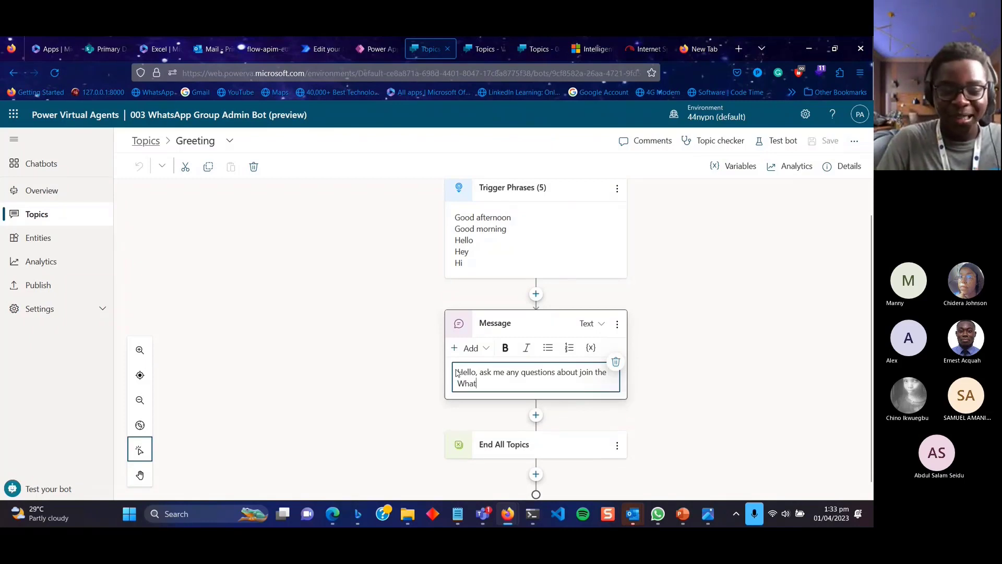
type("sApp group")
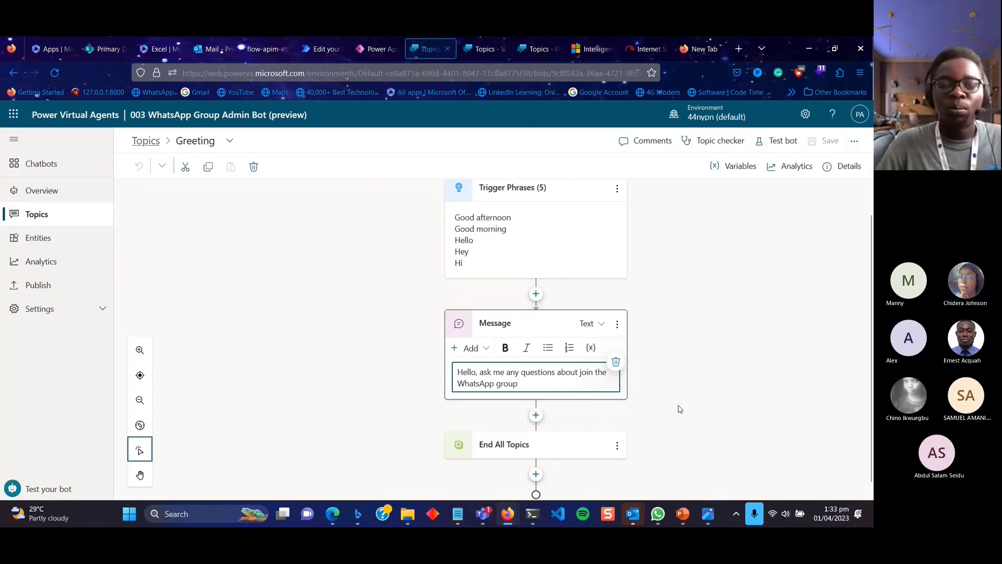
scroll(680, 409, "down", 1)
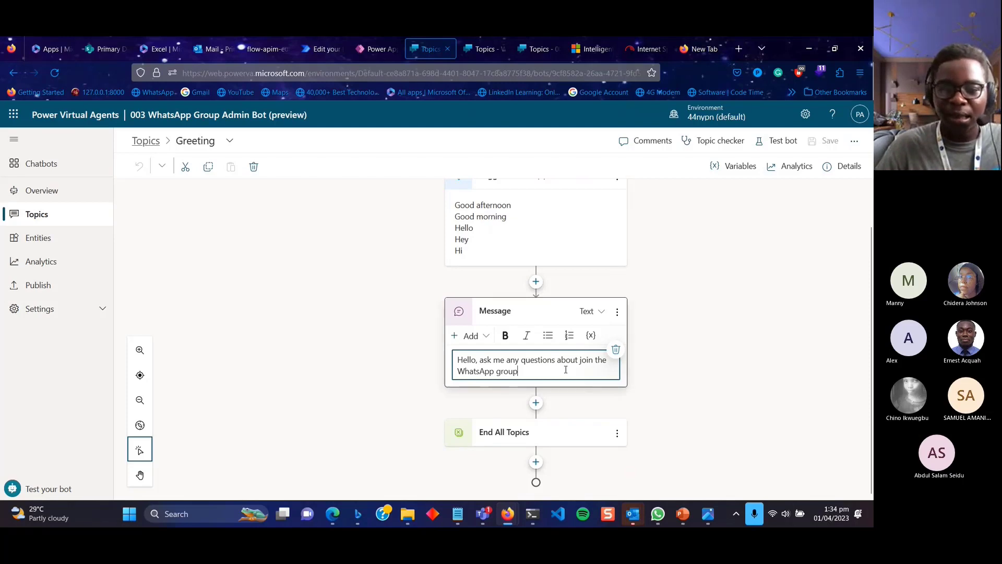
left_click(707, 406)
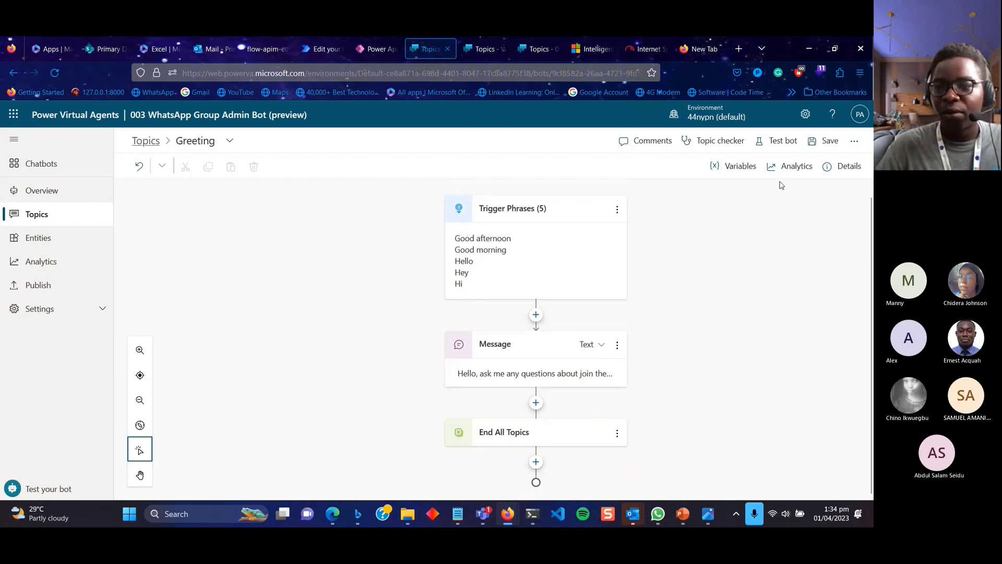
Save the Greeting topic and check it again from the Topics list.
left_click(829, 141)
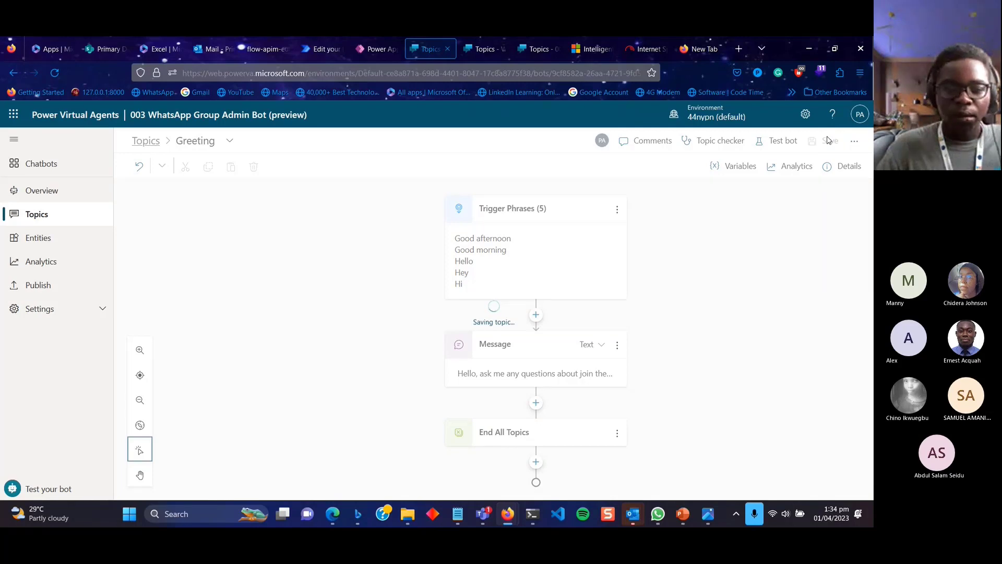
left_click(148, 164)
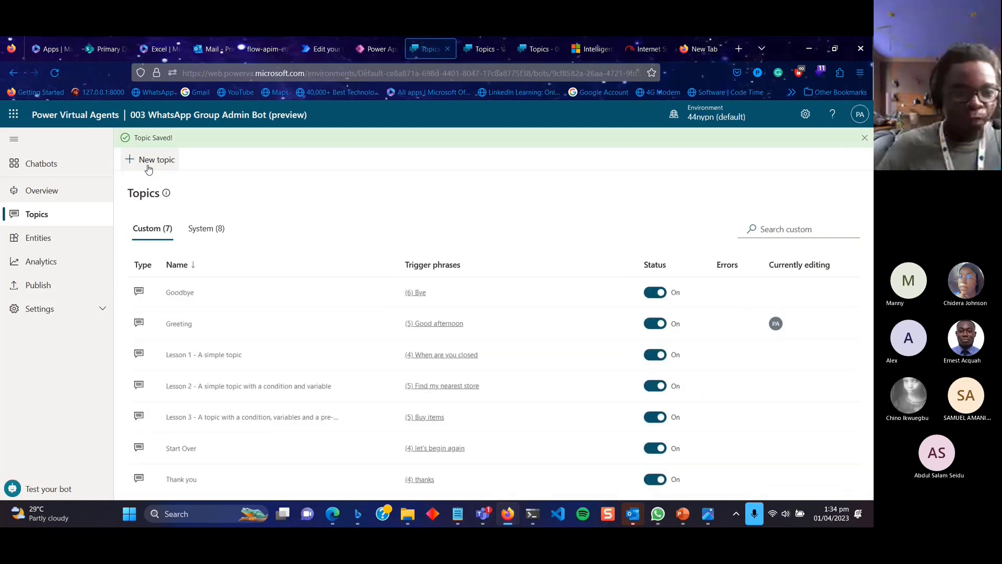
left_click(182, 326)
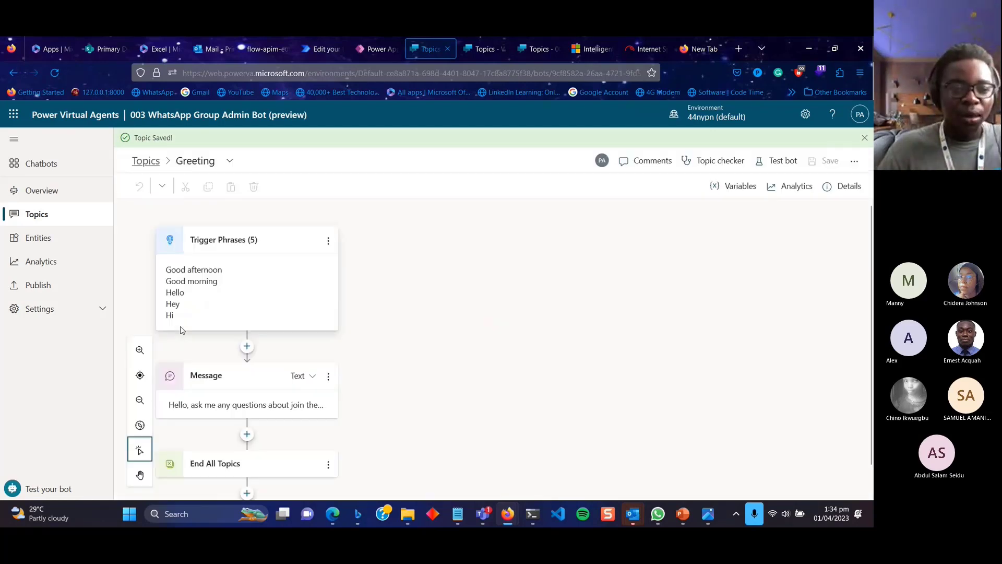
left_click(146, 162)
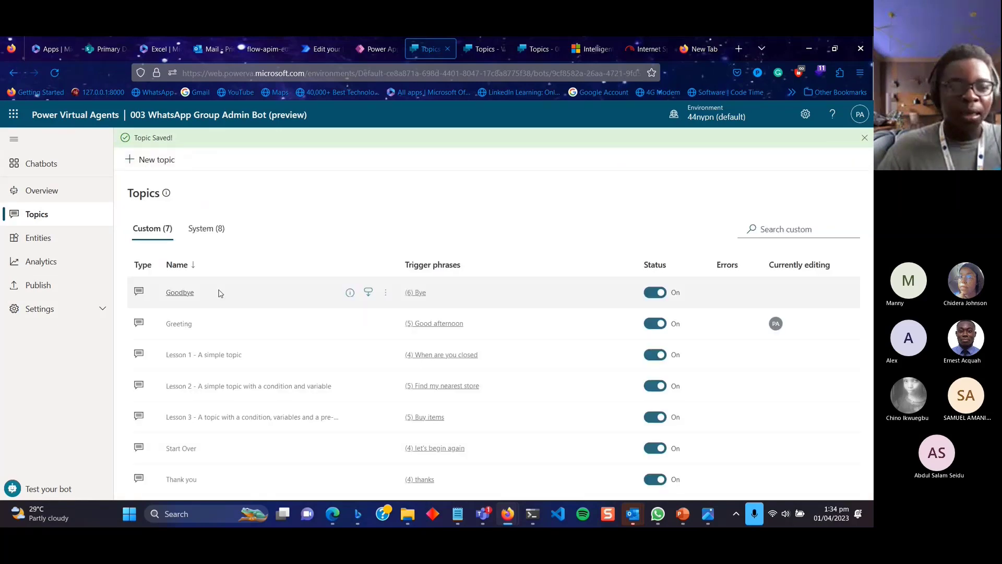
Look through the Goodbye topic, then go back to the Topics list.
left_click(186, 293)
scroll(551, 365, "down", 5)
scroll(556, 365, "up", 3)
scroll(554, 368, "down", 1)
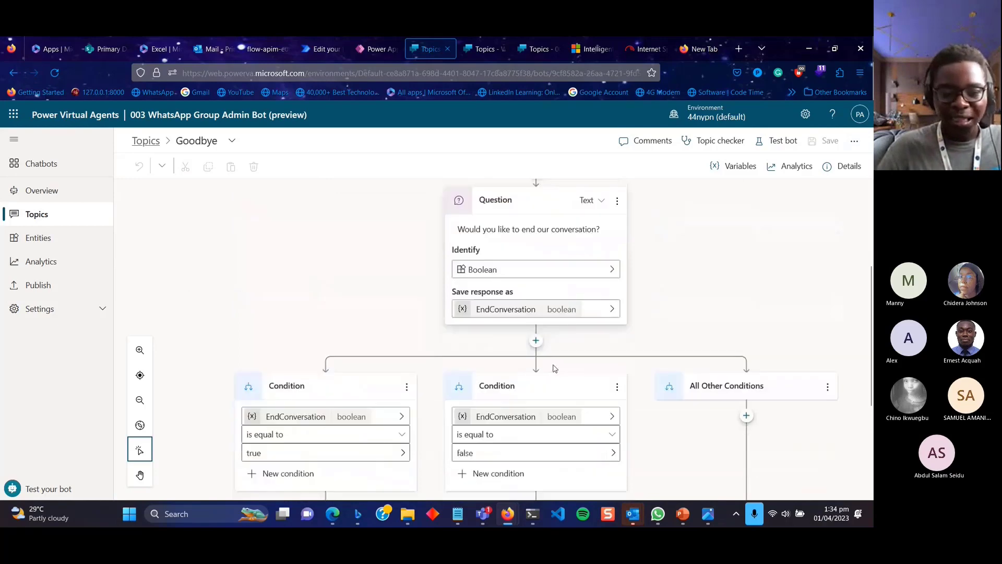
scroll(554, 368, "down", 4)
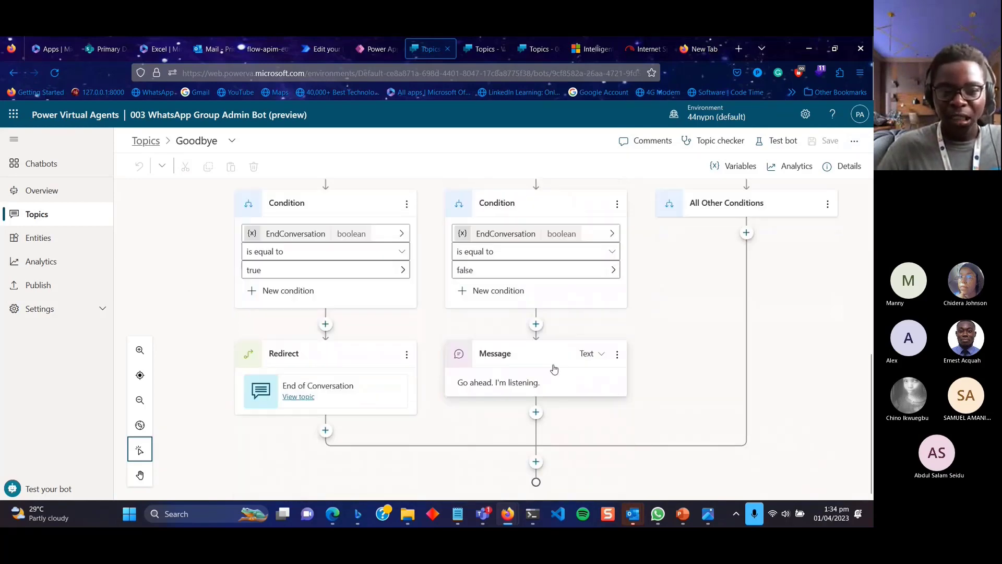
scroll(555, 368, "up", 4)
scroll(554, 368, "down", 2)
scroll(555, 369, "up", 3)
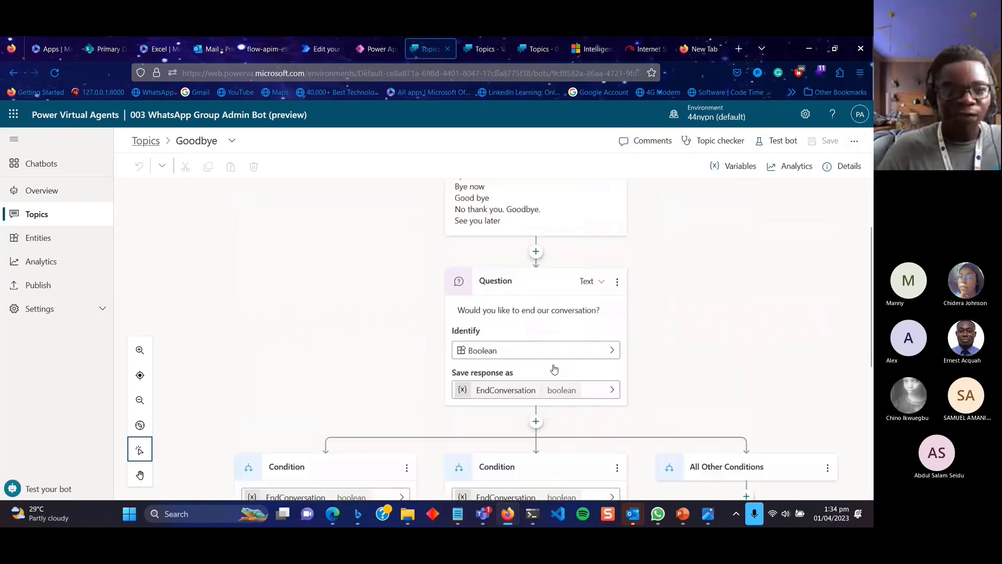
scroll(555, 369, "up", 1)
left_click(136, 140)
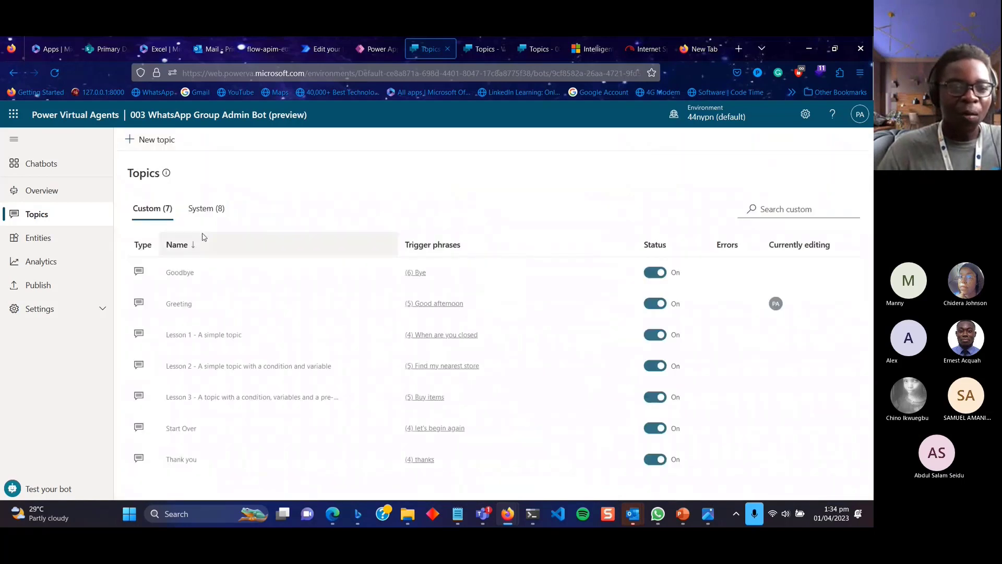
Create a new topic titled 'Join group' and place the cursor in the trigger phrase box.
left_click(149, 140)
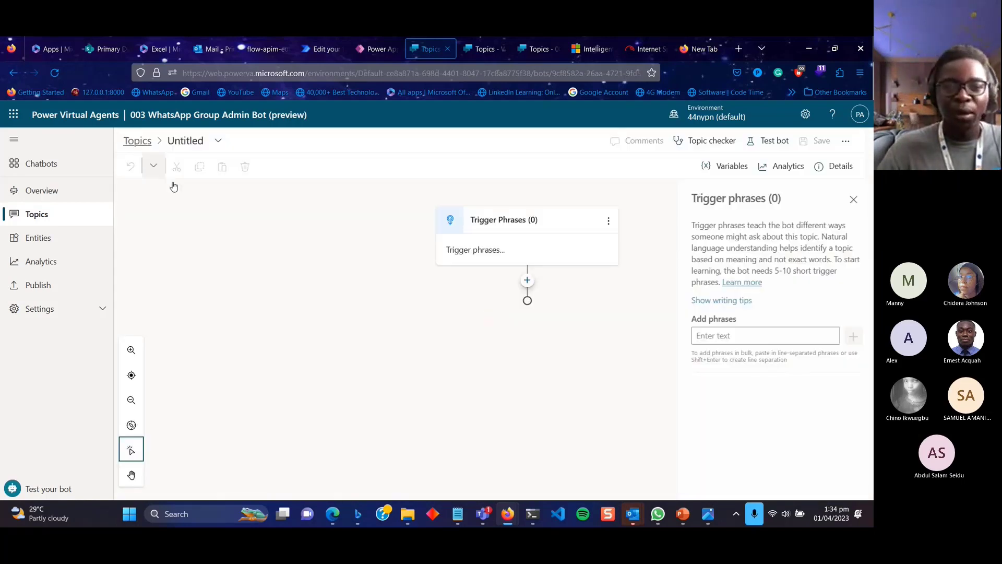
left_click(196, 142)
key("BackSpace")
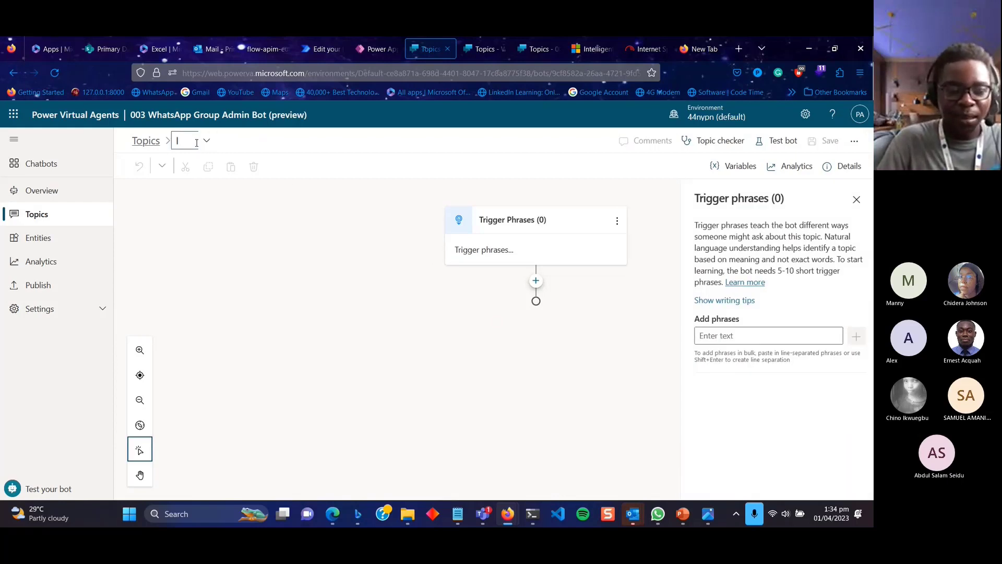
type("join G")
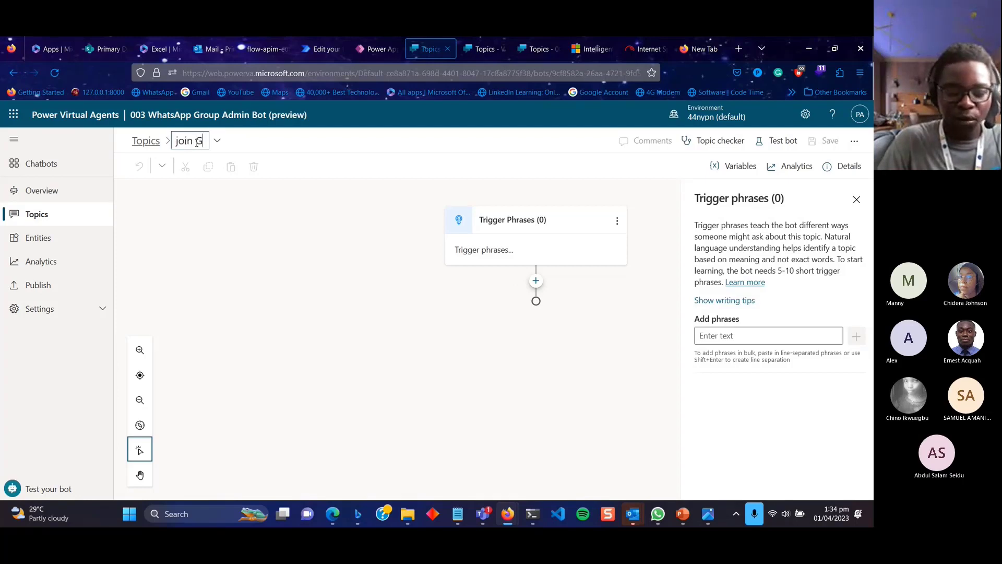
key("BackSpace")
key("BackSpace")
key("BackSpace")
key("BackSpace")
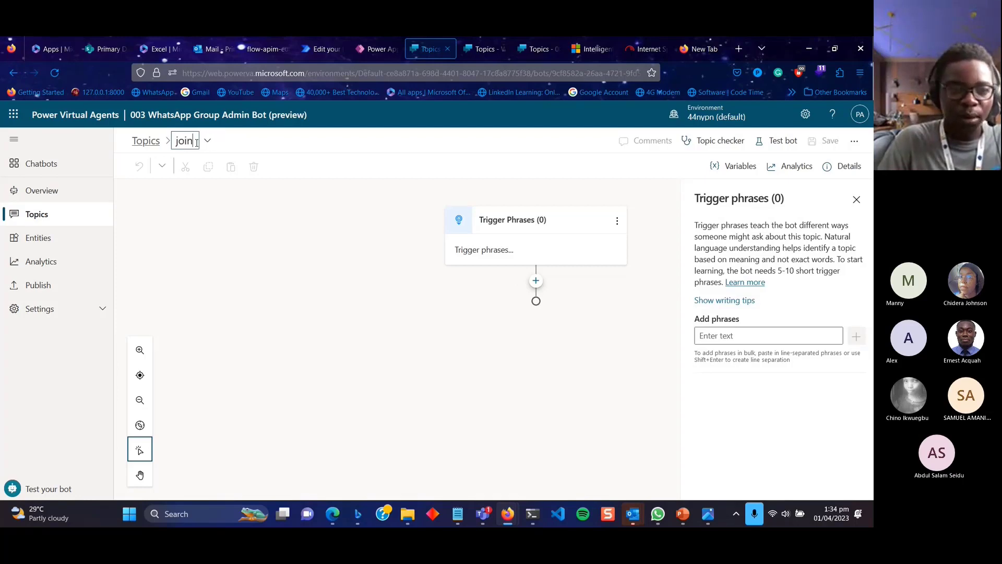
type("join")
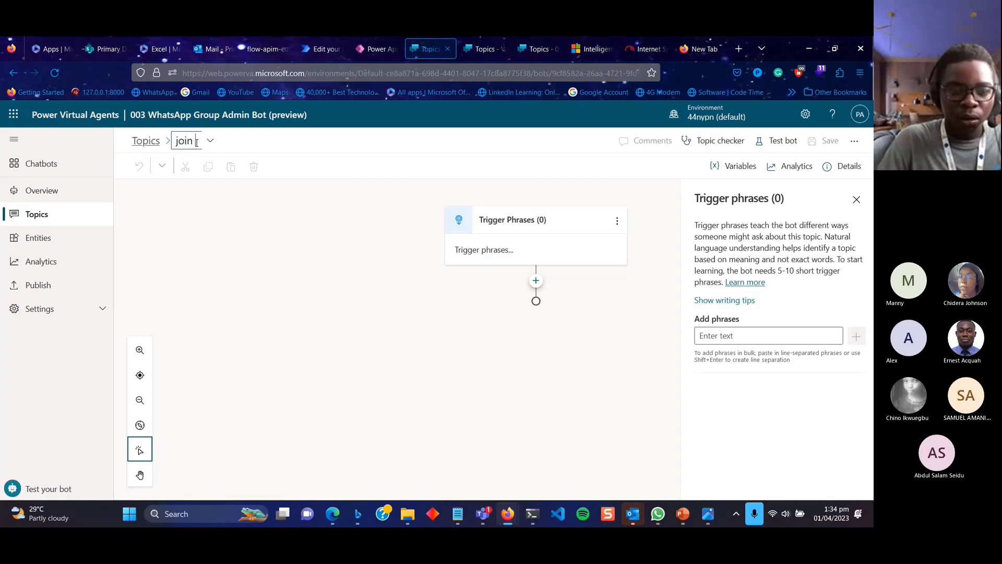
key("BackSpace")
key("BackSpace")
key("BackSpace")
key("BackSpace")
key("BackSpace")
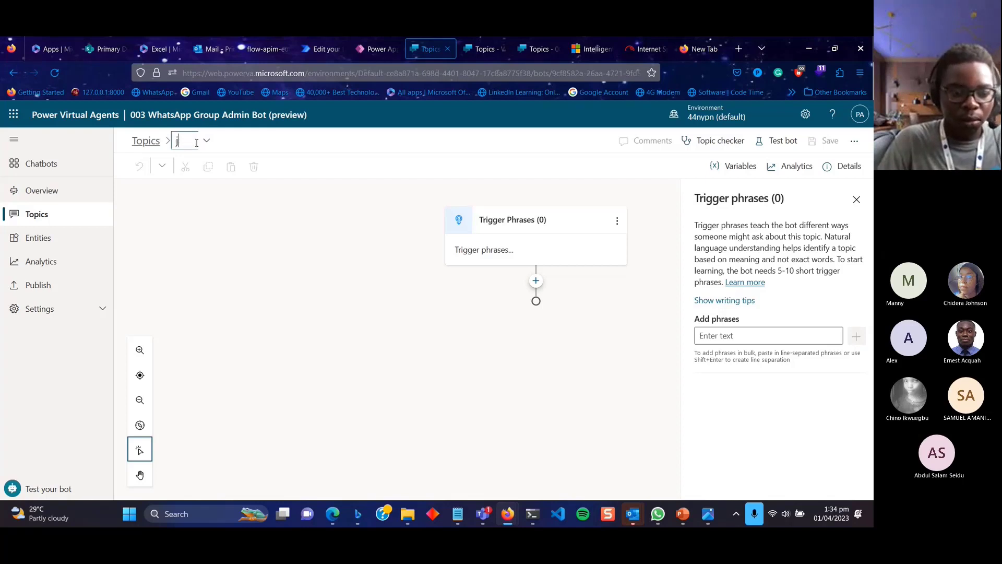
type("Join grou")
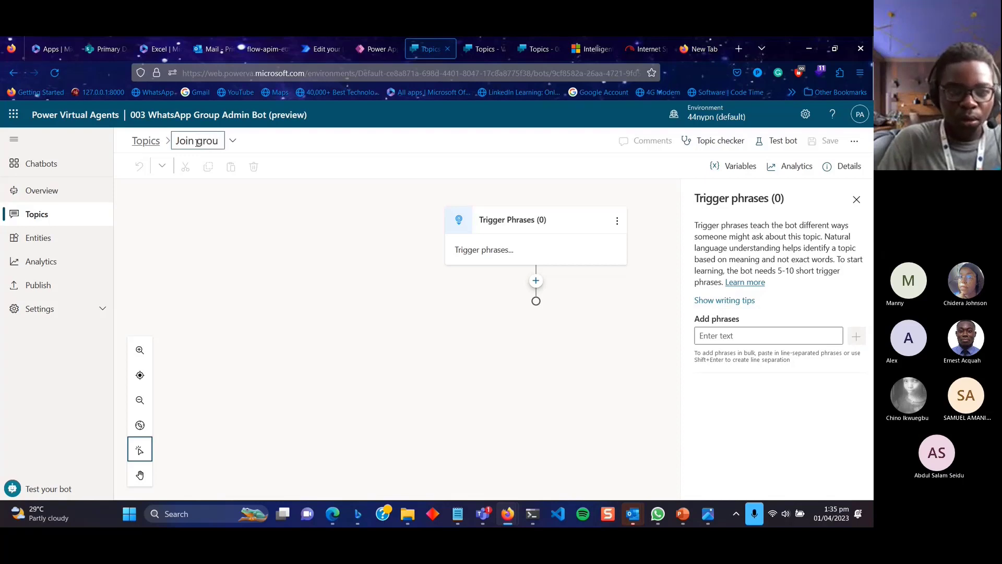
type("p")
key("Return")
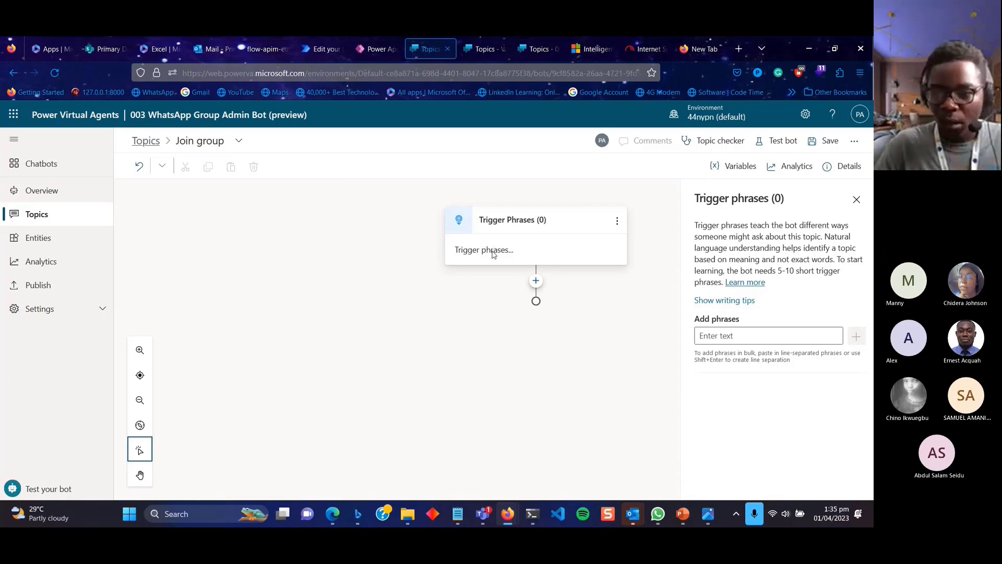
left_click(711, 336)
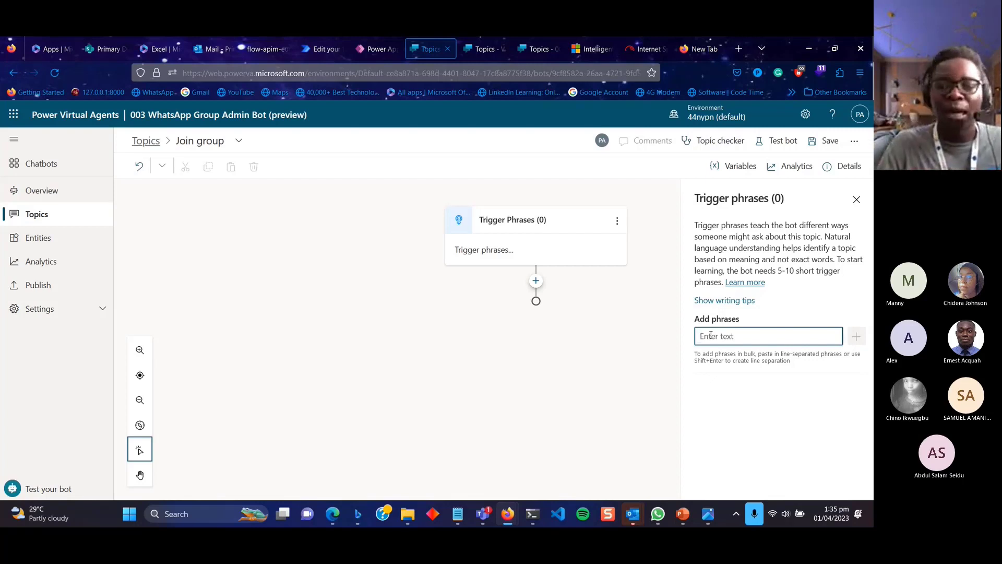
Add the trigger phrases 'add', 'add me' and 'i want to join'.
type("add")
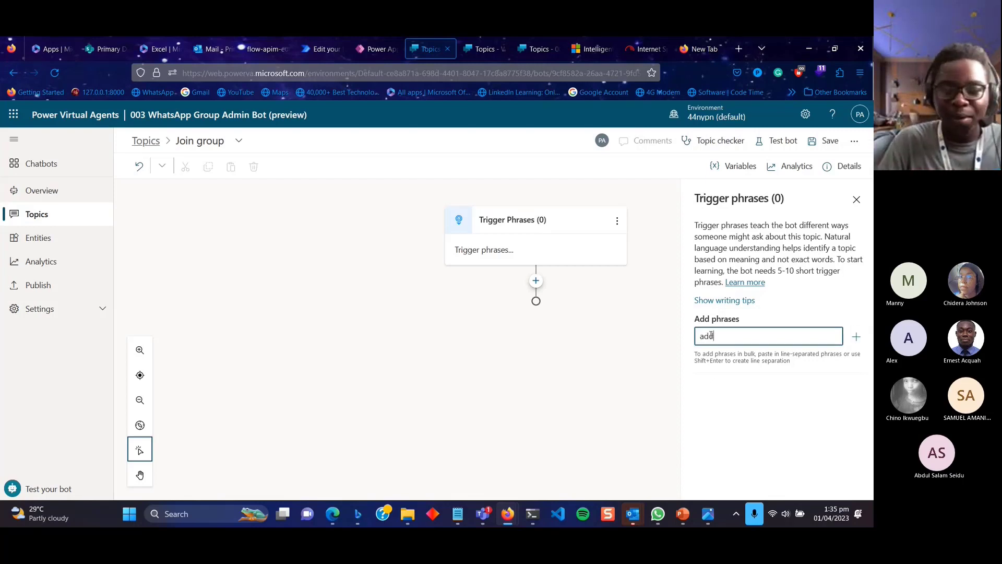
key("Return")
type("amn")
key("BackSpace")
key("BackSpace")
type("dd me")
key("Return")
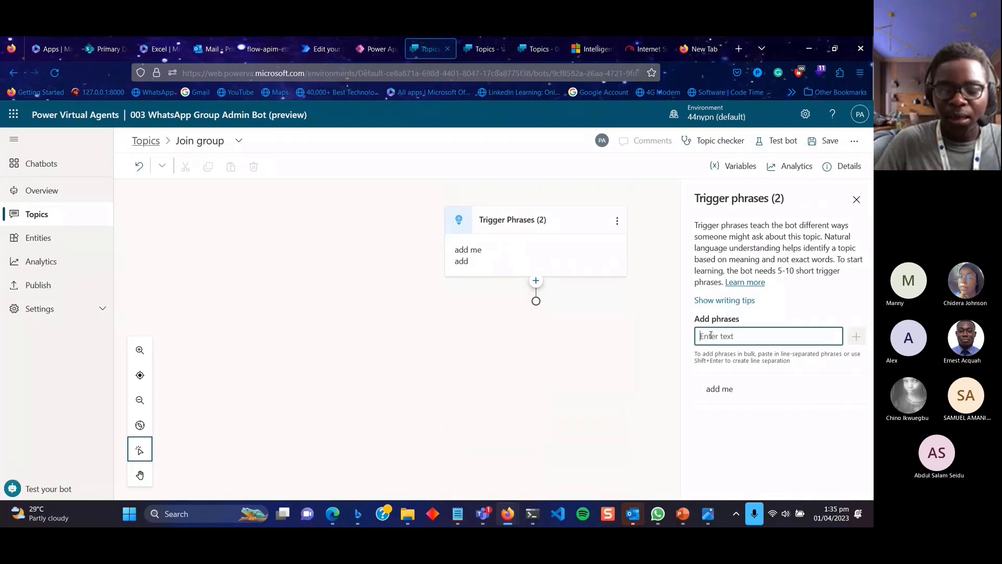
type("i want")
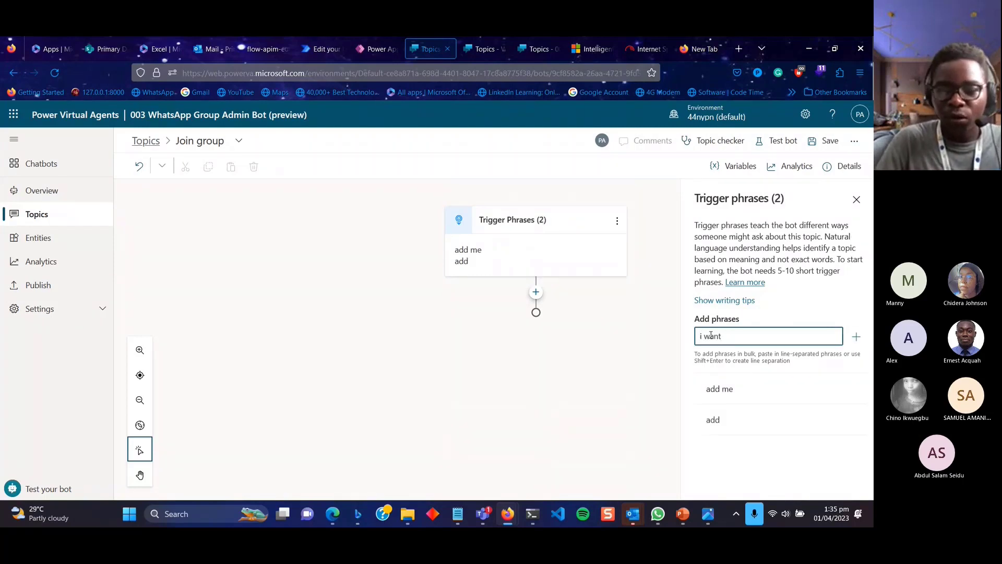
type(" to join")
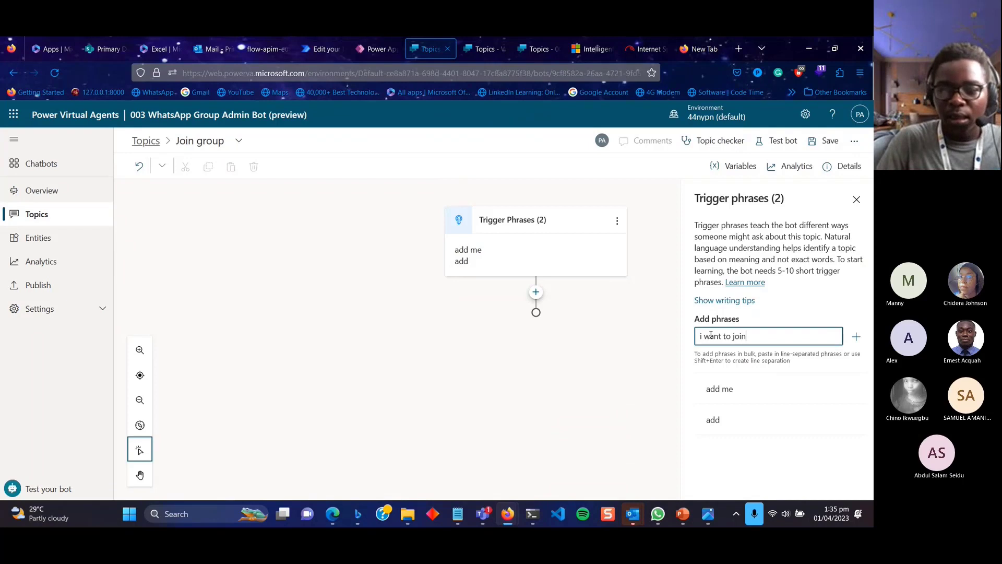
key("Return")
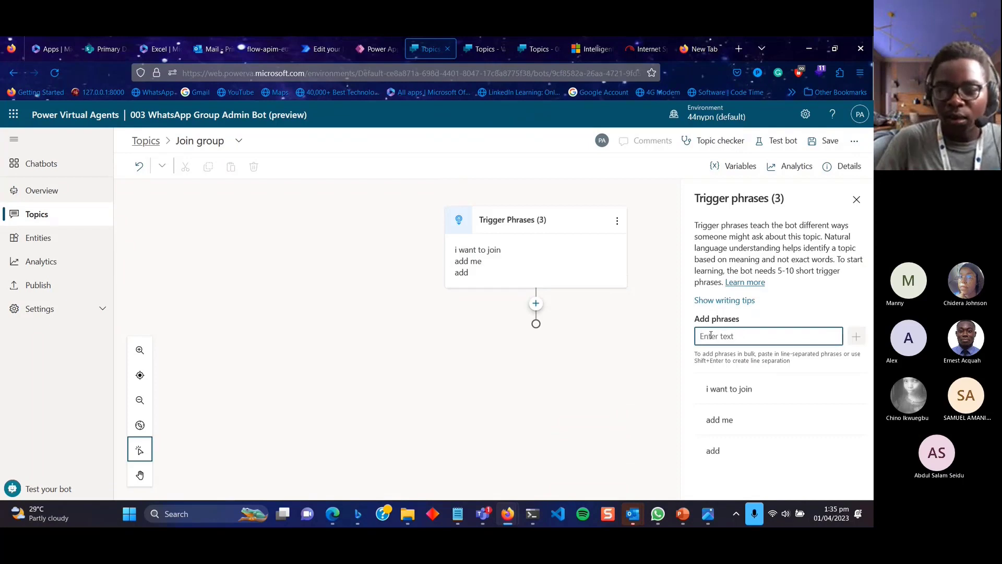
left_click(755, 391)
left_click_drag(764, 389, 691, 391)
left_click(720, 338)
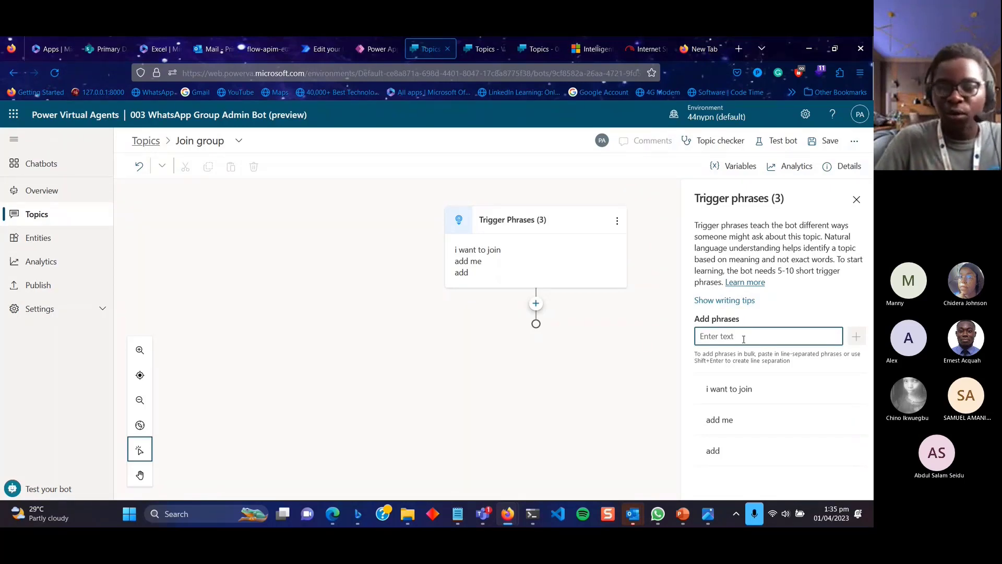
Add the trigger phrases 'i want to join the WhatsApp group', 'whatsApp' and 'What's up'.
type("i want to join the WhatsApp")
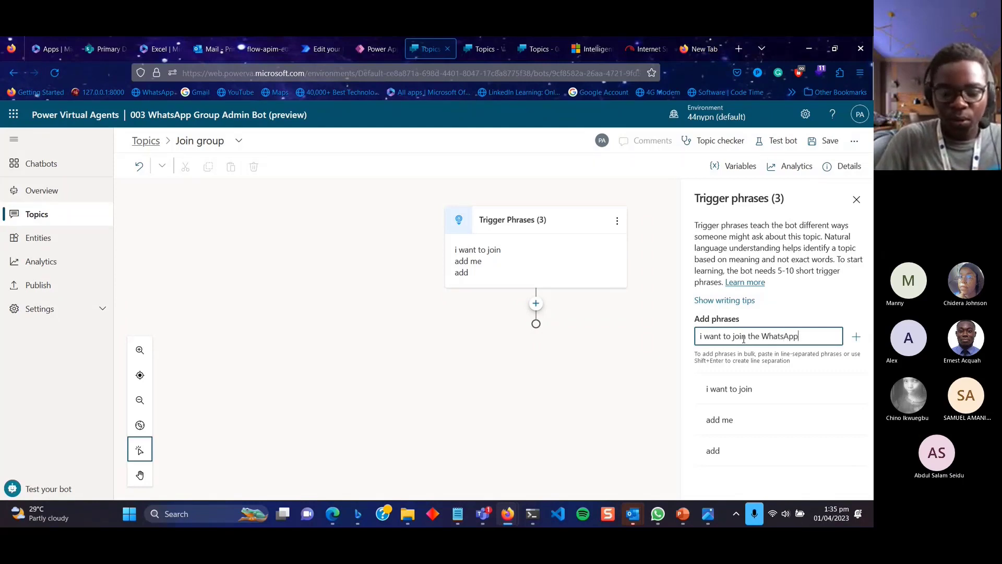
type(" group")
type("4")
key("BackSpace")
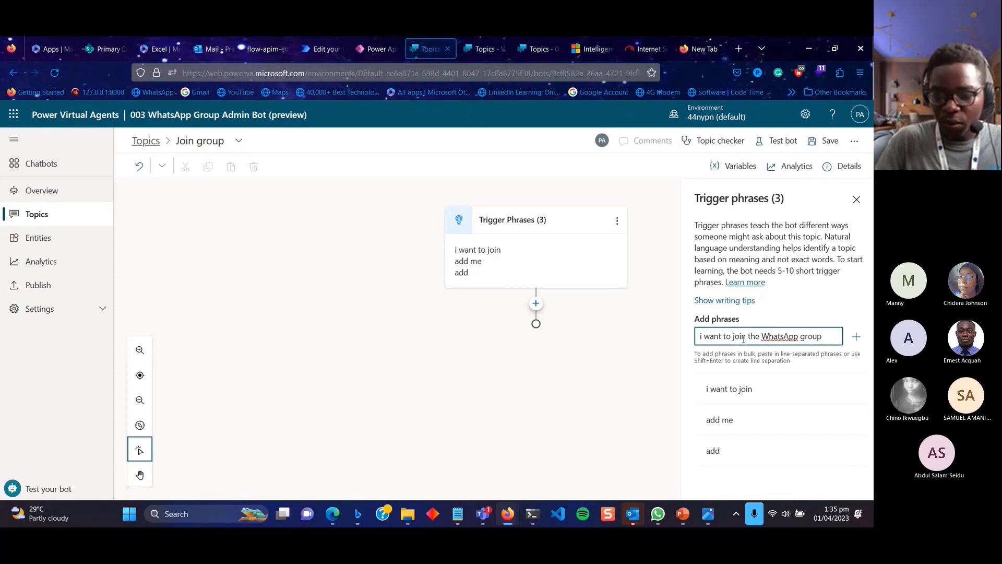
key("Return")
type("whats")
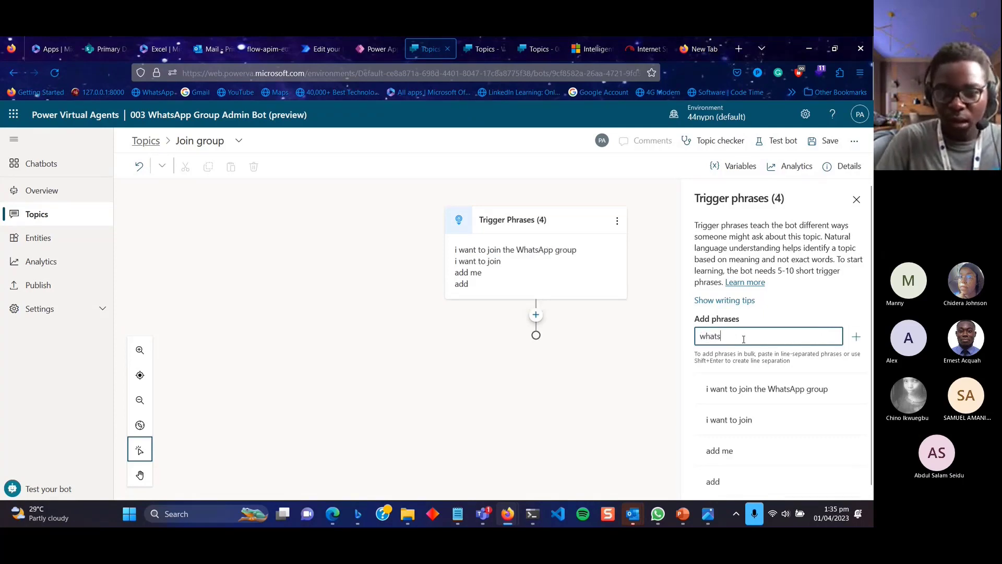
type("app4")
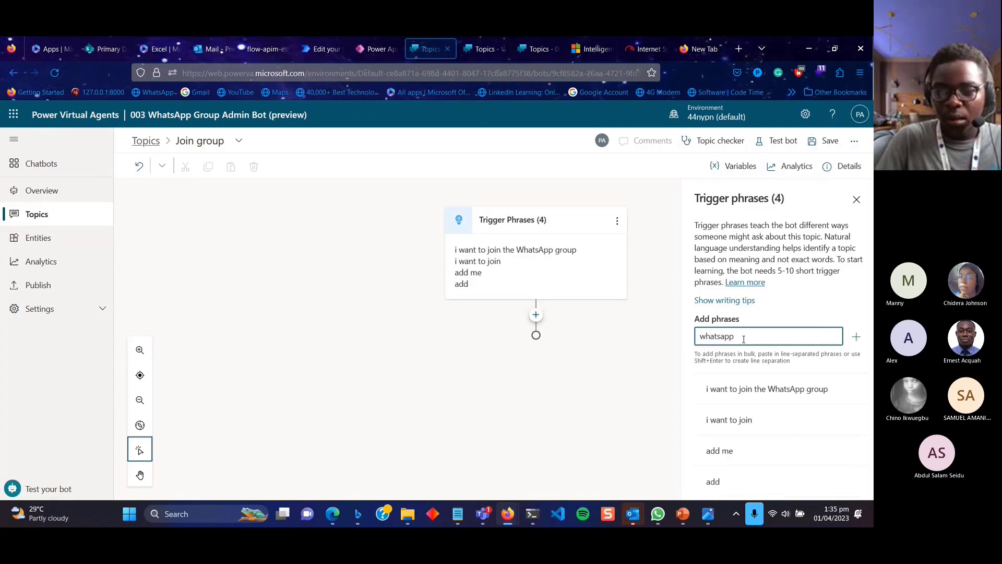
key("BackSpace")
key("BackSpace")
key("BackSpace")
key("BackSpace")
type("App")
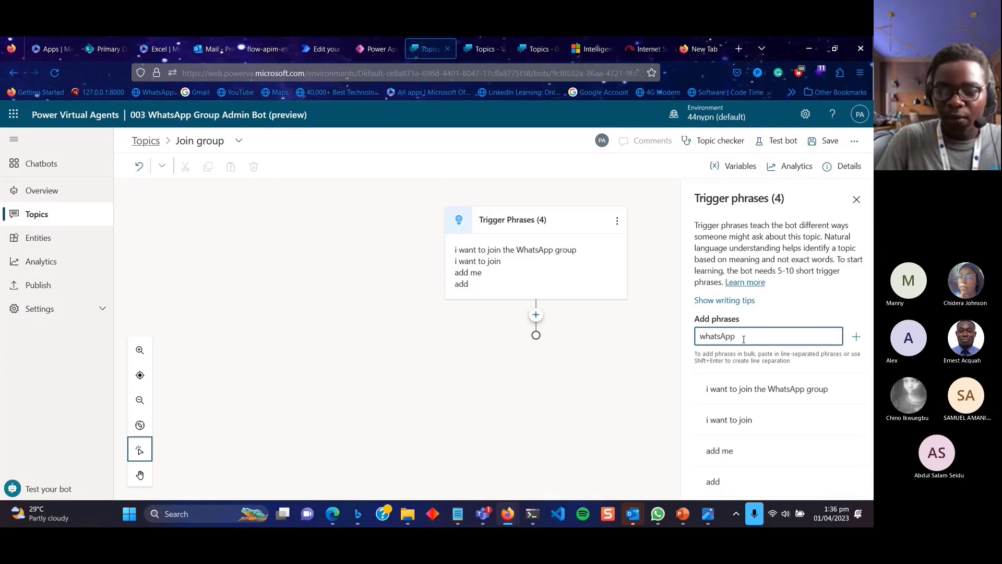
key("Return")
type("Whats")
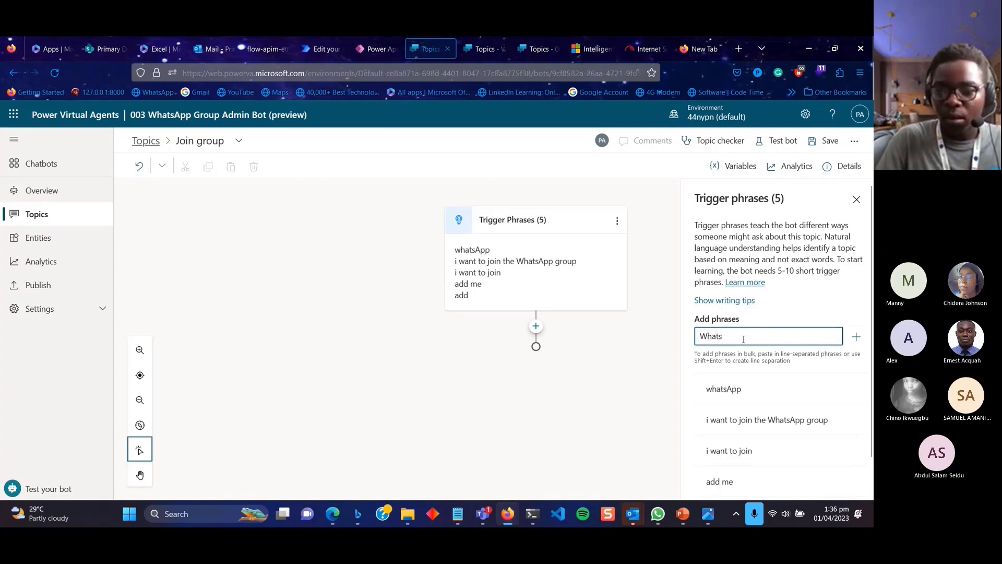
key("BackSpace")
type("'s up")
key("Return")
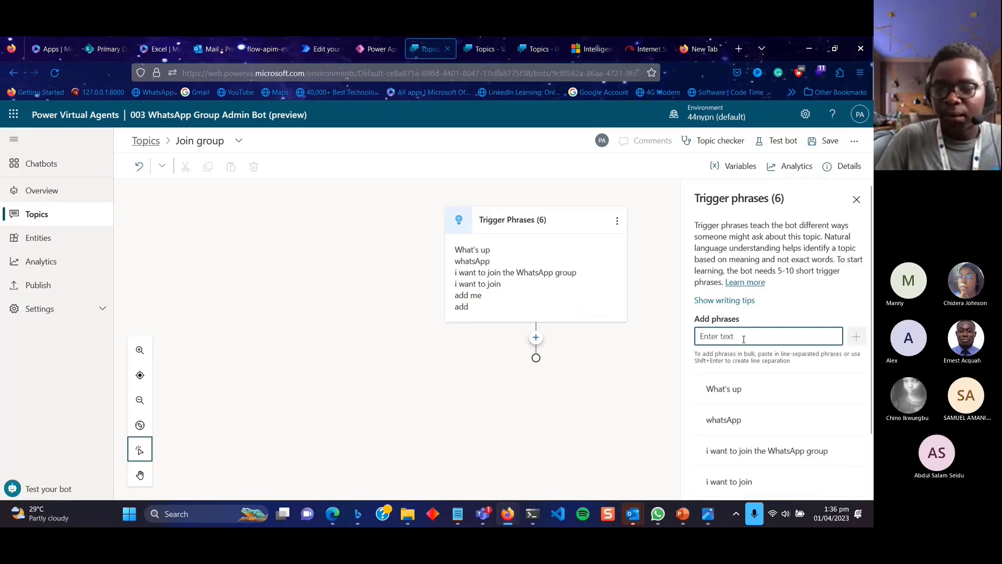
scroll(757, 352, "down", 2)
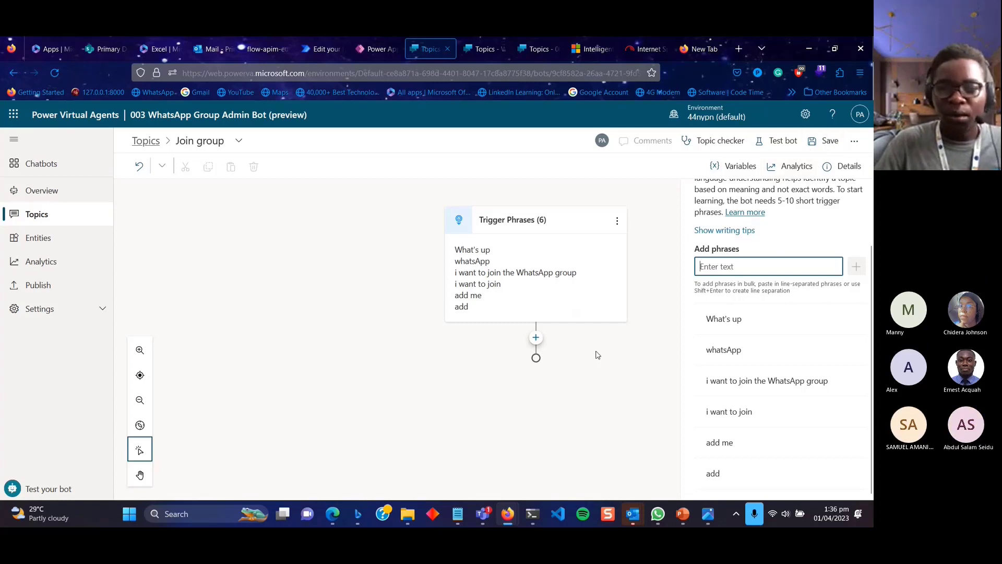
Add and delete a Send a message node, then reopen the node list at Topic management.
left_click(538, 339)
left_click(536, 338)
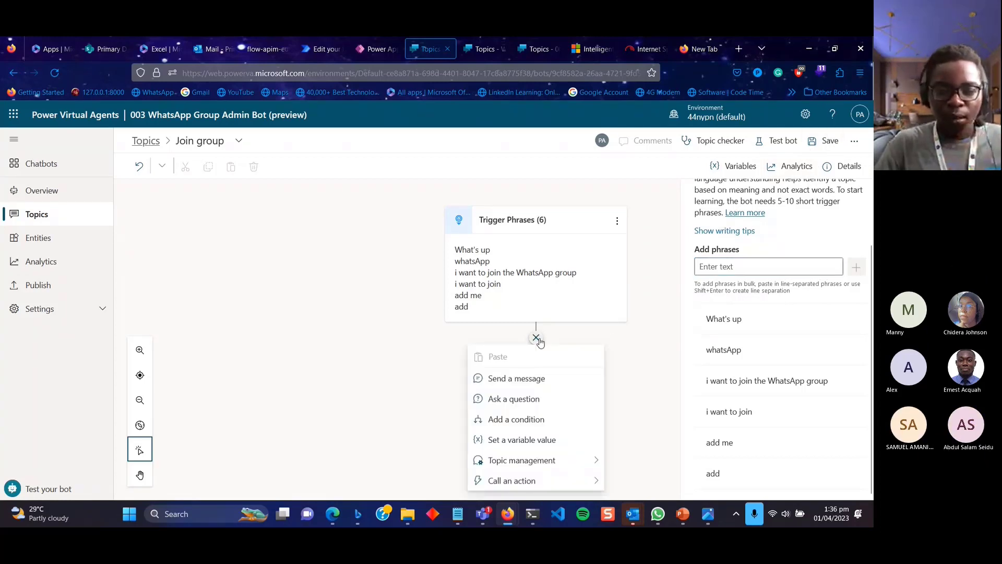
left_click(533, 378)
left_click(617, 368)
left_click(632, 381)
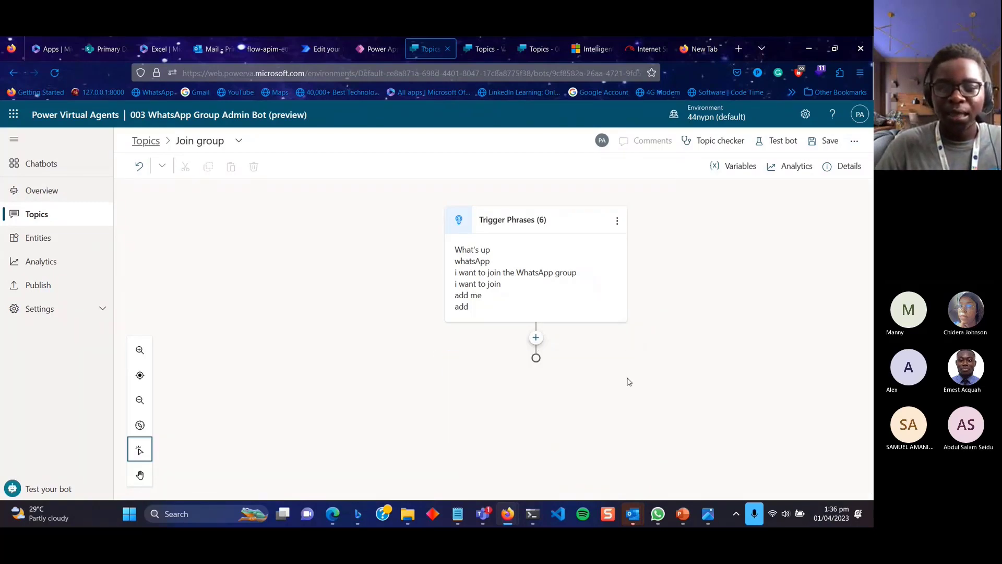
left_click(534, 338)
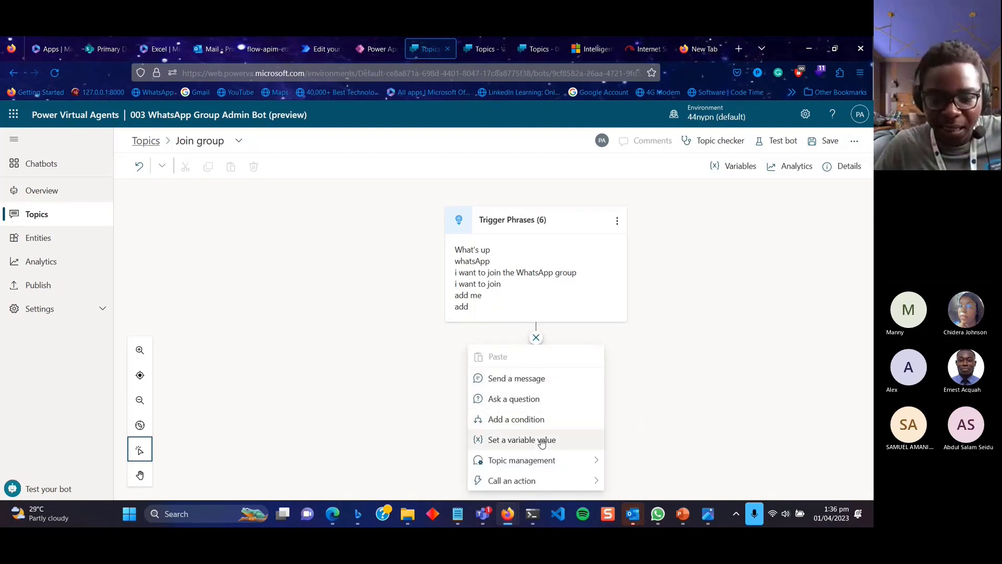
mouse_move(546, 466)
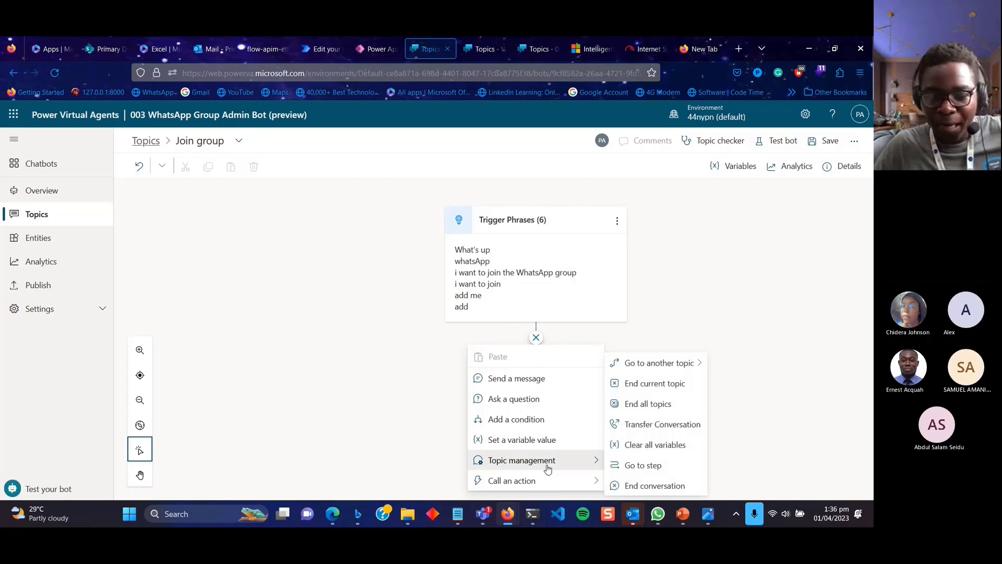
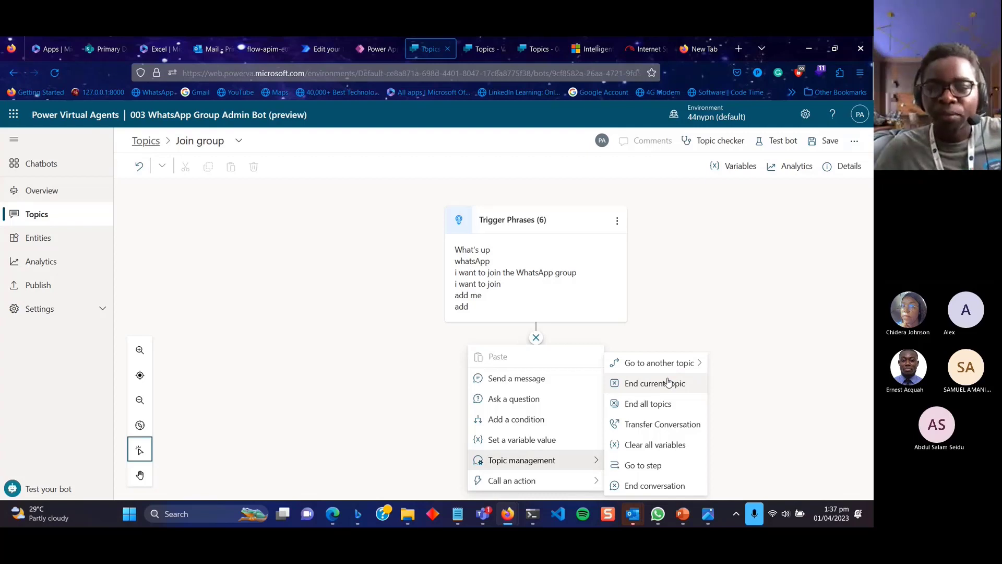
Draft 'Do you want to join the WhatsApp group?' in a message node, then clear and delete it.
left_click(522, 379)
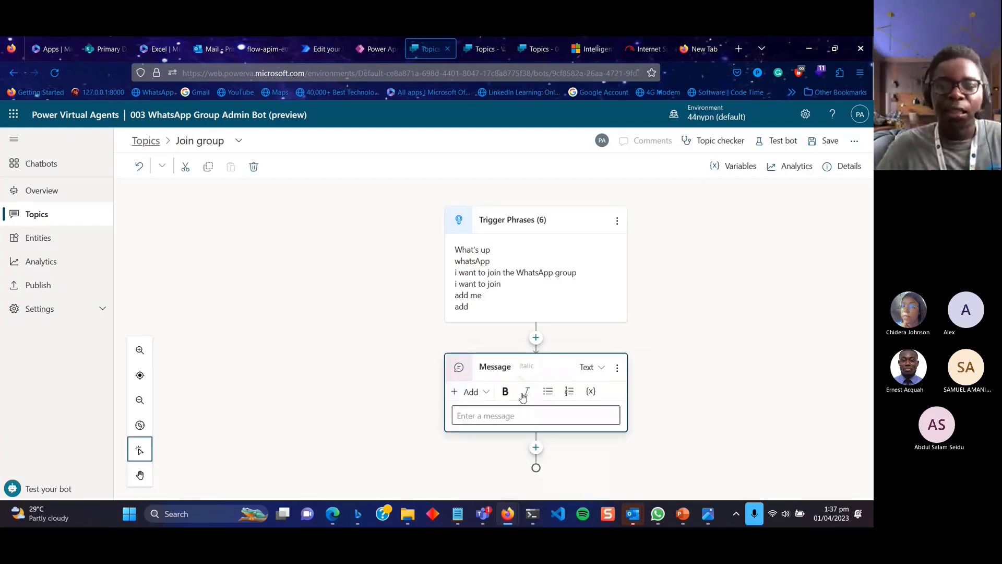
left_click(506, 420)
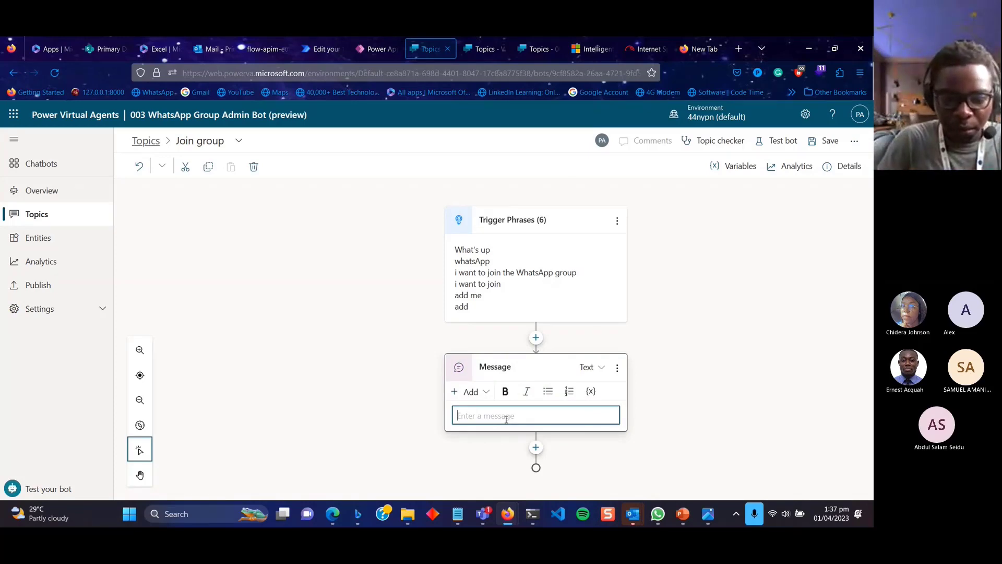
type("Dp")
key("BackSpace")
type("o you want")
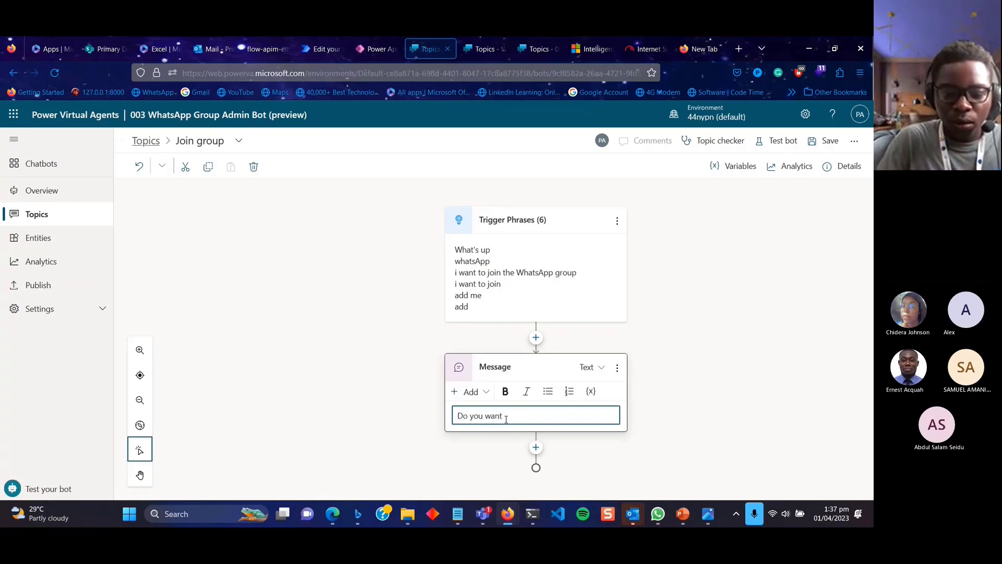
type(" to join the Wh")
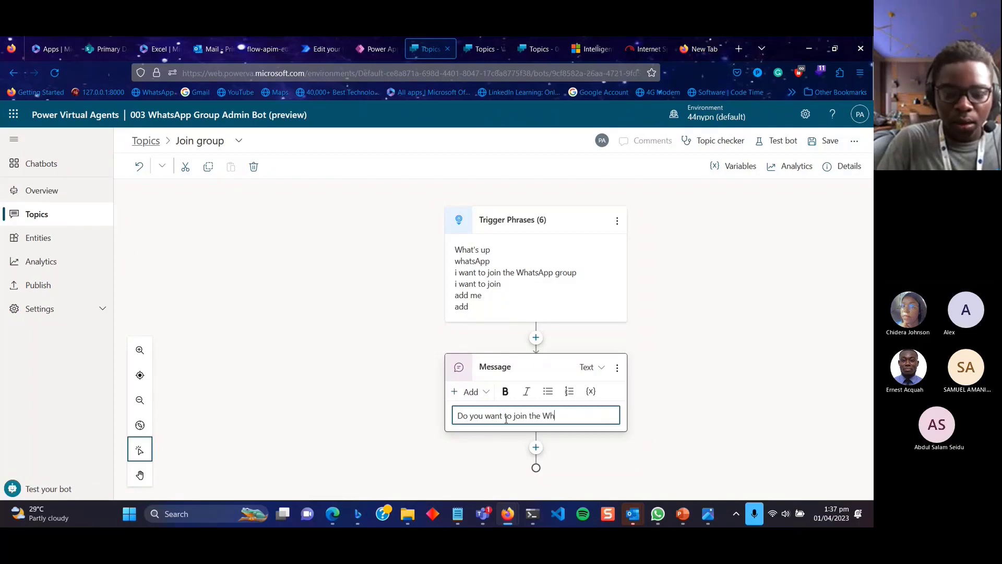
type("tas")
key("BackSpace")
key("BackSpace")
key("BackSpace")
type("atsApp gr")
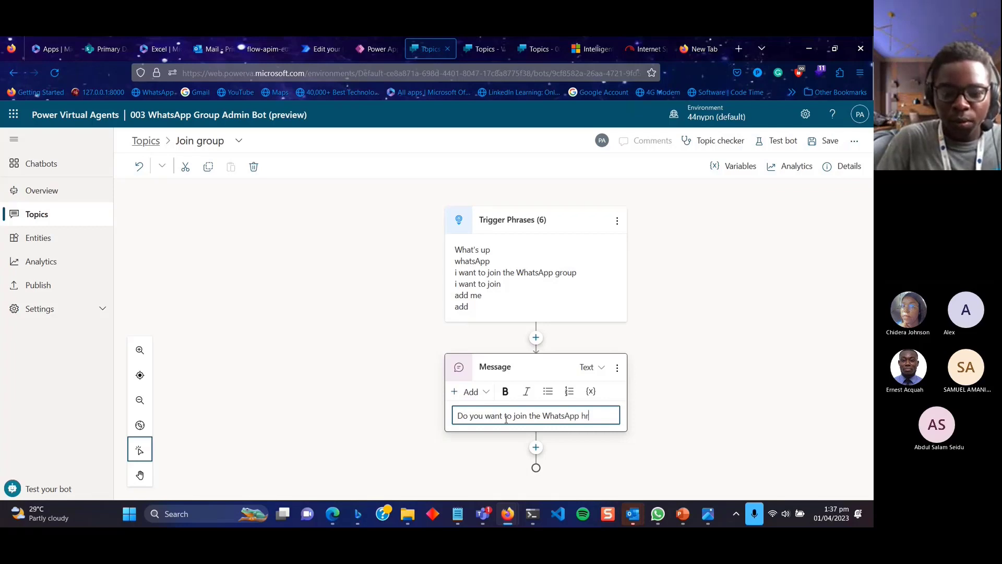
key("BackSpace")
type("gr")
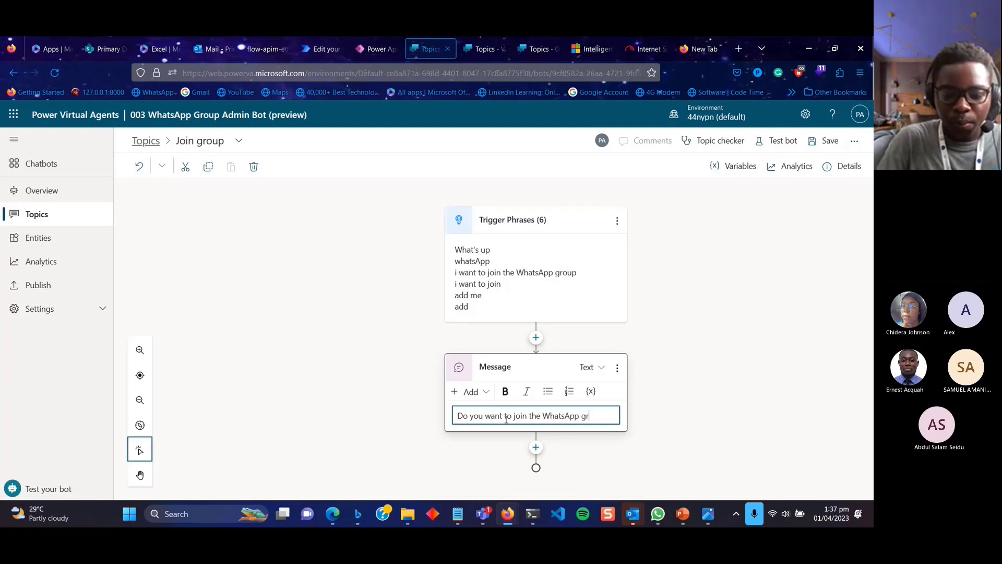
type("oup")
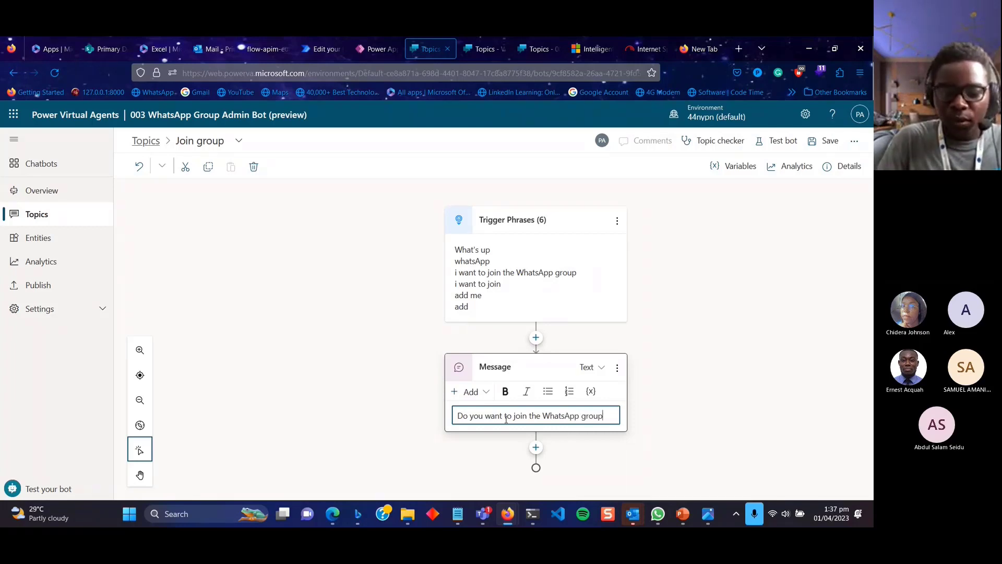
type("?")
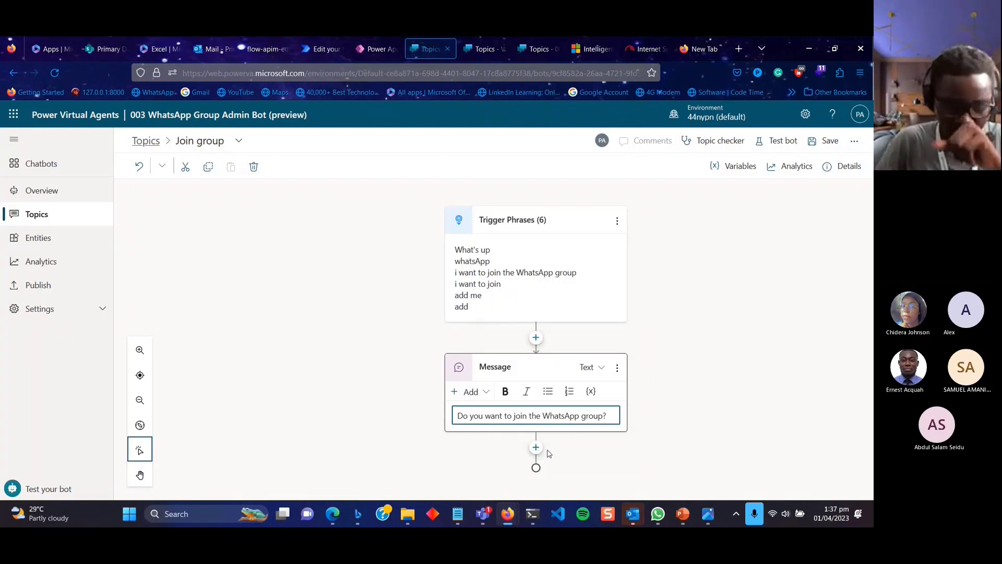
left_click_drag(606, 417, 452, 416)
key("ctrl+c")
key("BackSpace")
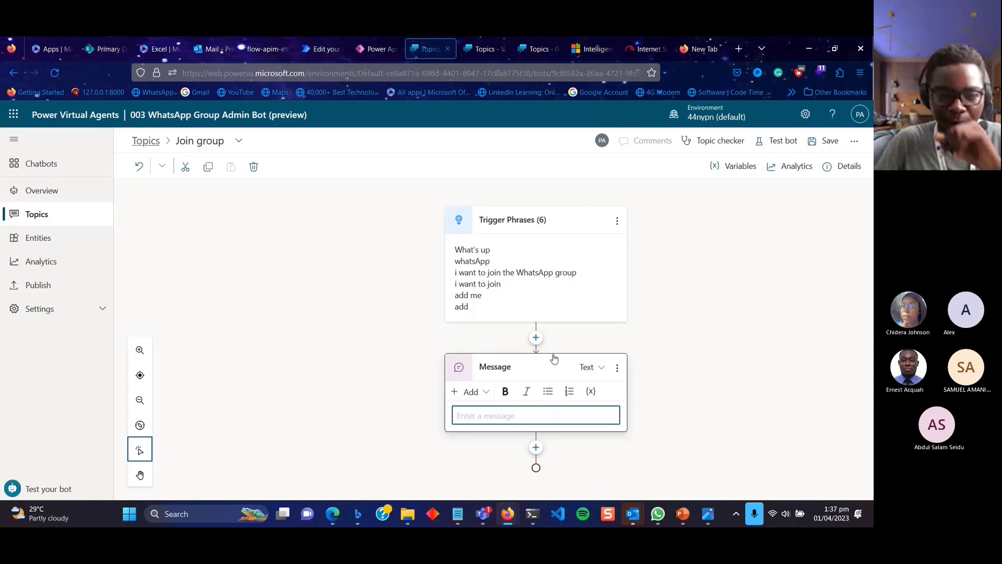
left_click(617, 368)
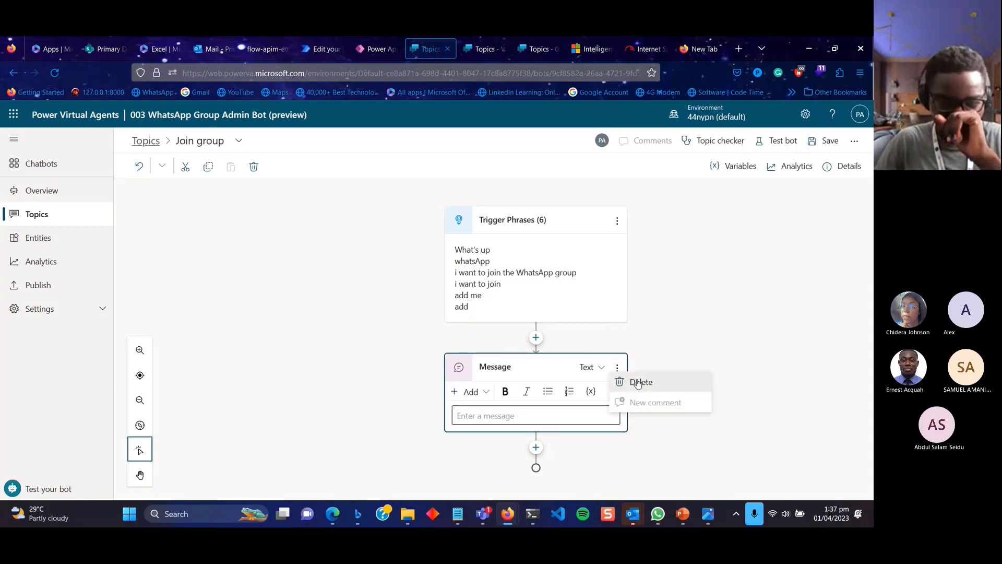
left_click(638, 380)
Add a question node below the trigger phrases with the pasted WhatsApp group question.
left_click(536, 338)
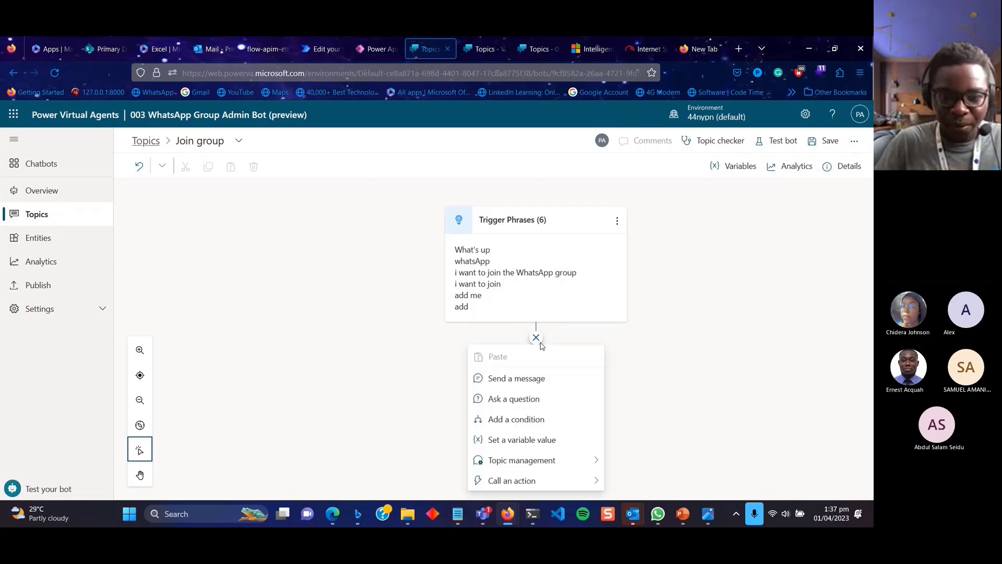
left_click(546, 401)
left_click(507, 303)
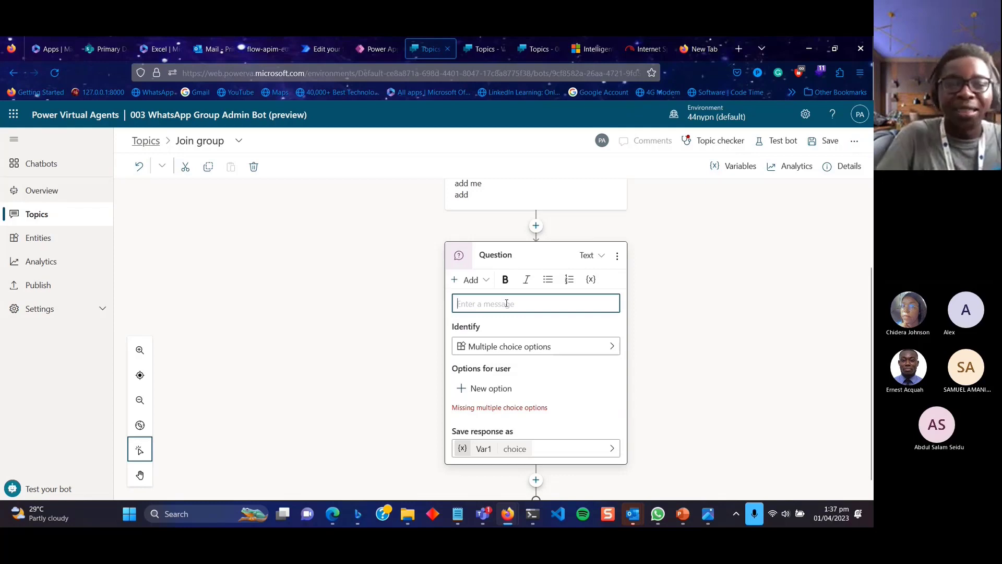
key("ctrl+v")
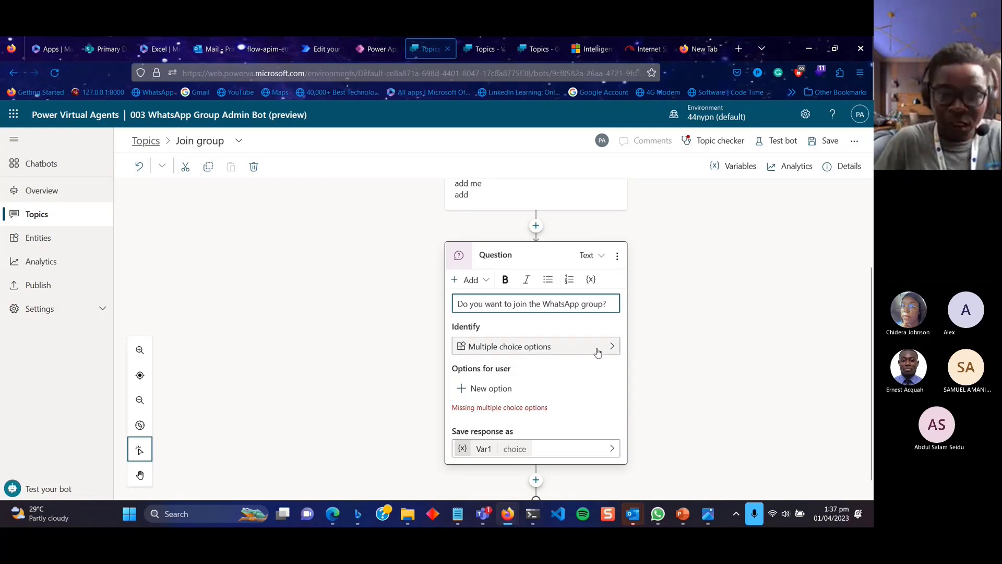
Remove the choice options and set the question to identify a Boolean answer.
left_click(495, 388)
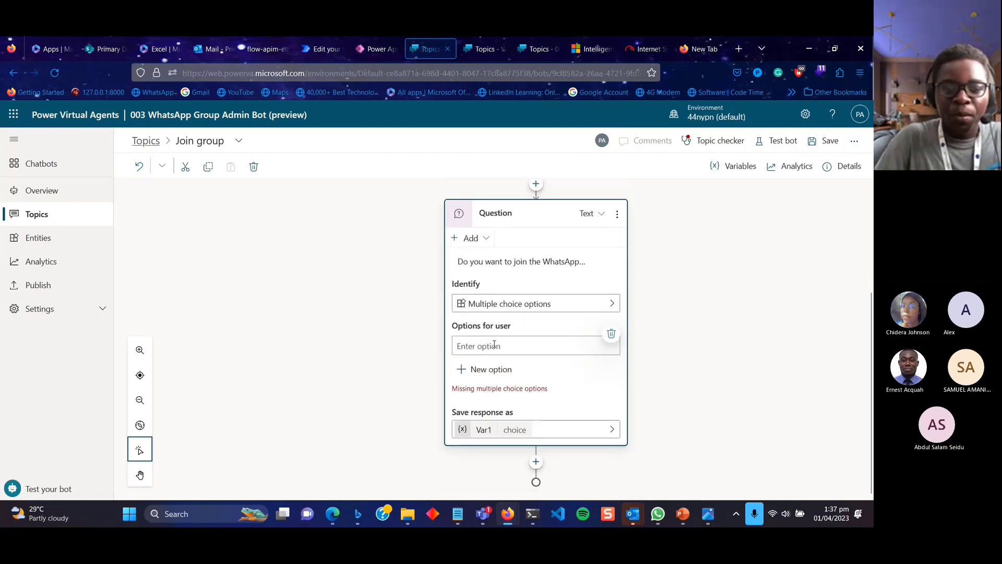
type("Yes")
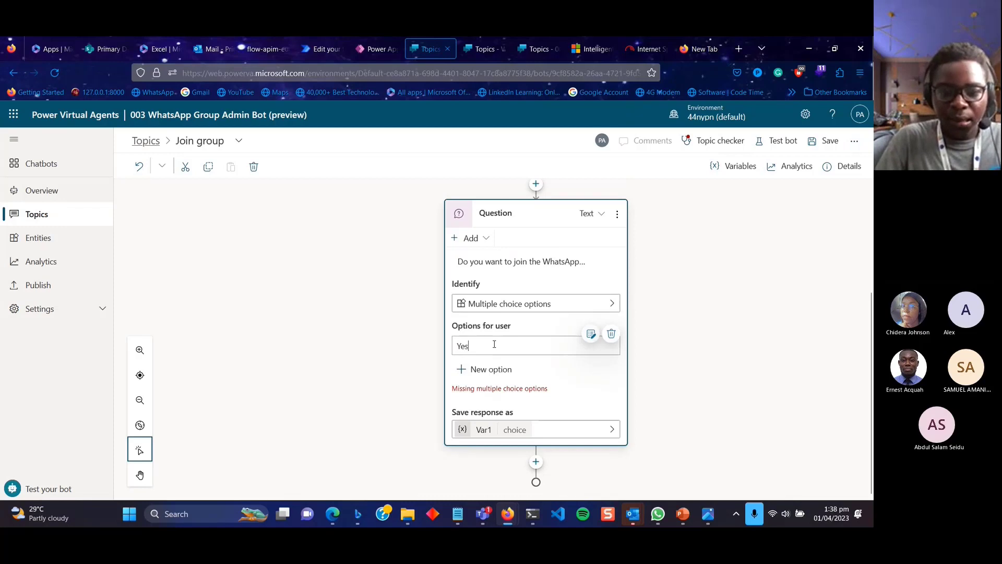
key("BackSpace")
key("BackSpace")
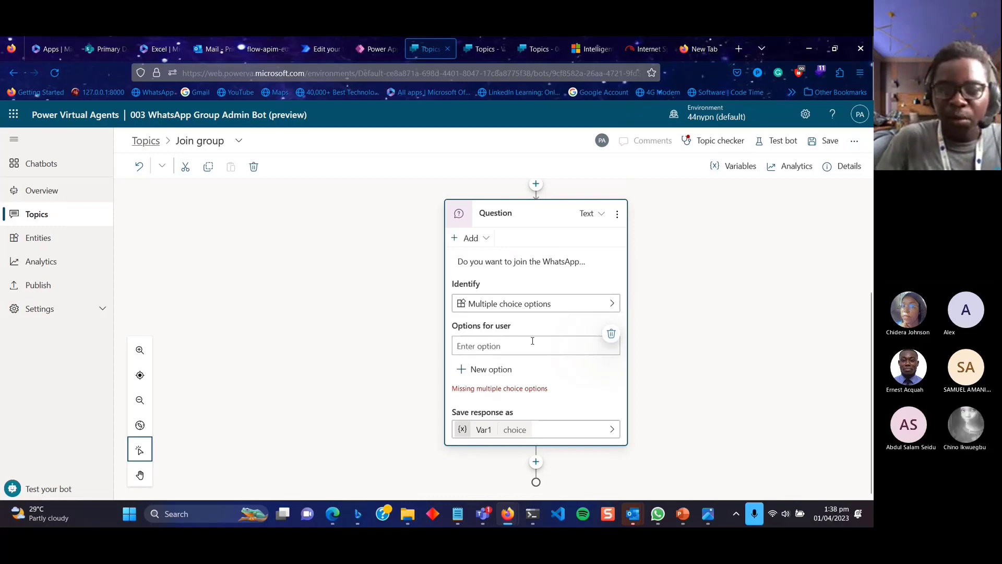
left_click(612, 334)
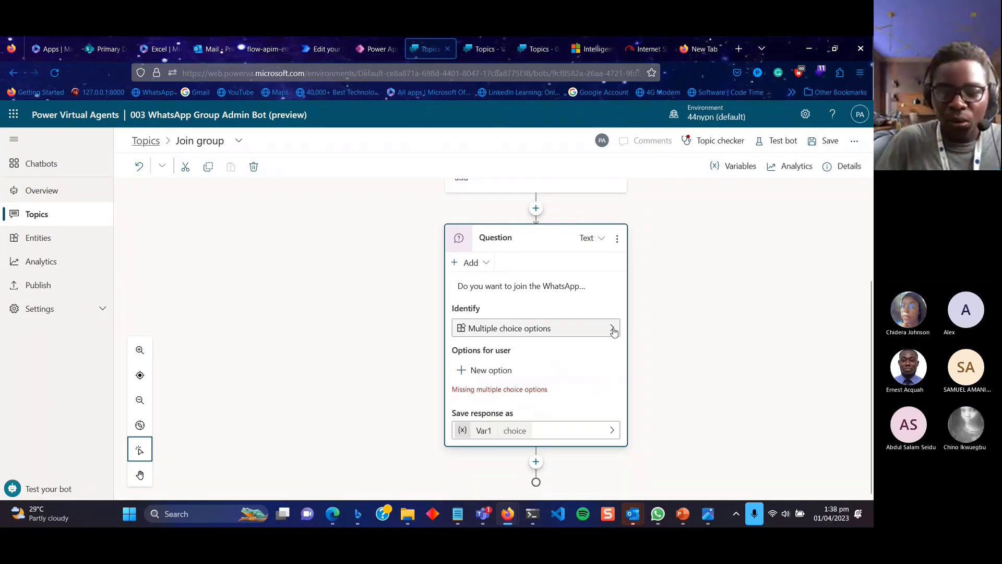
left_click(614, 329)
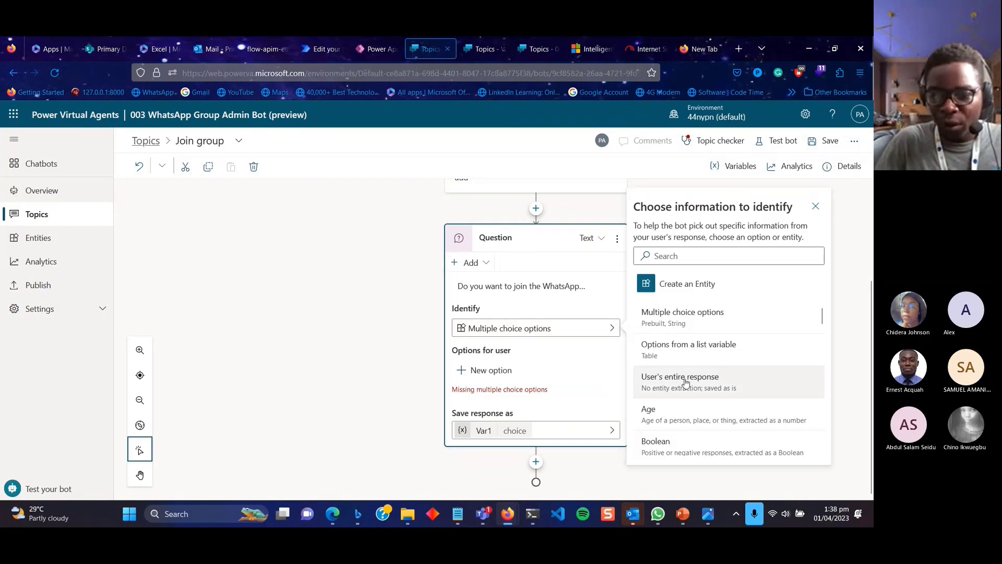
scroll(689, 389, "down", 5)
scroll(686, 390, "up", 2)
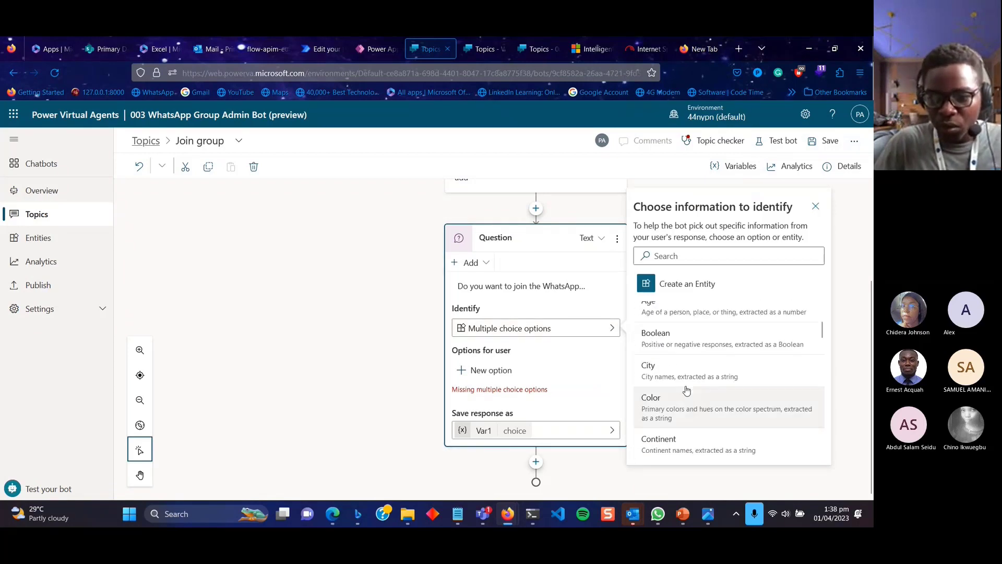
left_click(686, 340)
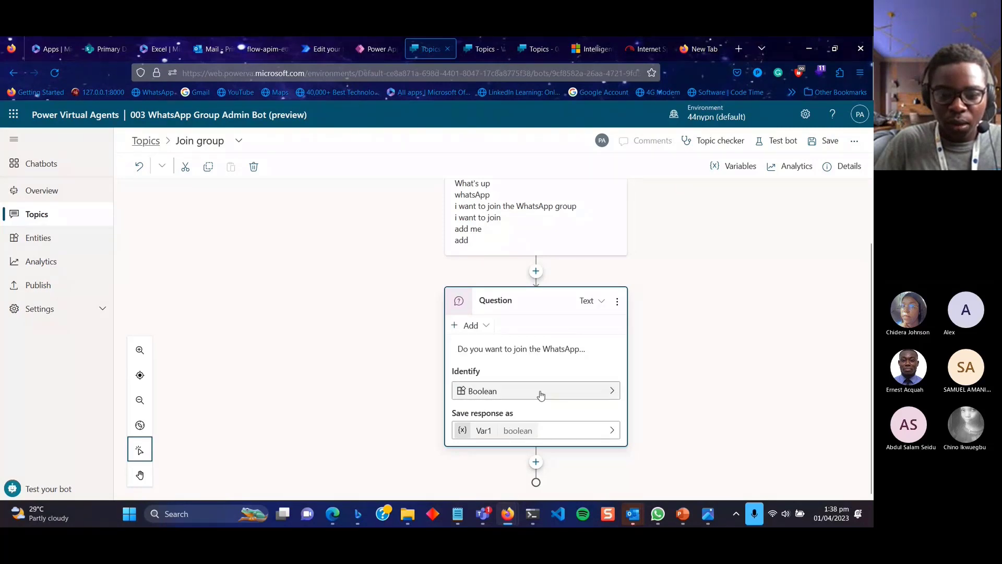
Rename the question's answer variable from Var1 to varJoin.
left_click(519, 435)
double_click(709, 265)
type("Join")
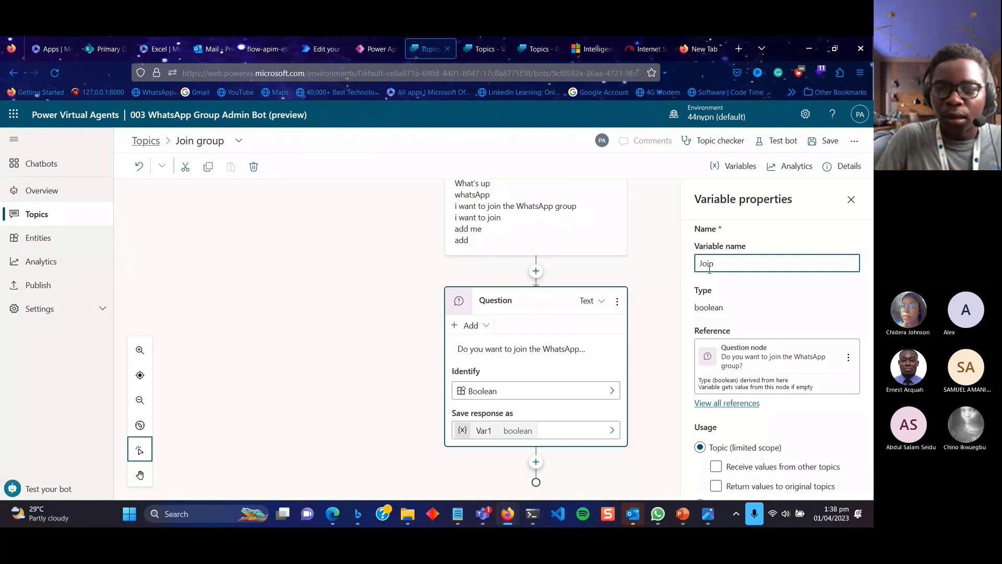
key("ctrl+a")
type("varJoin")
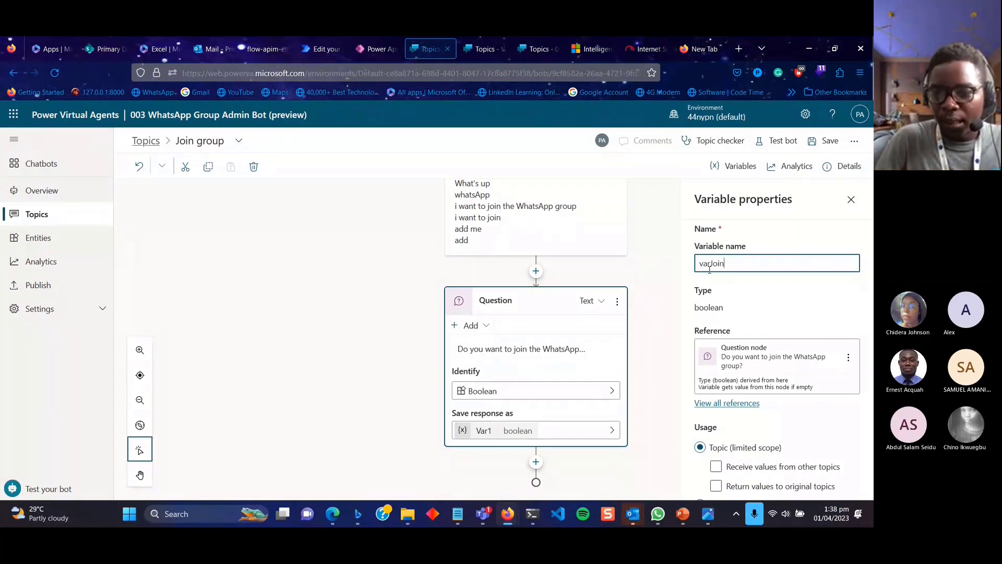
Make varJoin global, carried between sessions and settable by external sources.
scroll(760, 399, "down", 1)
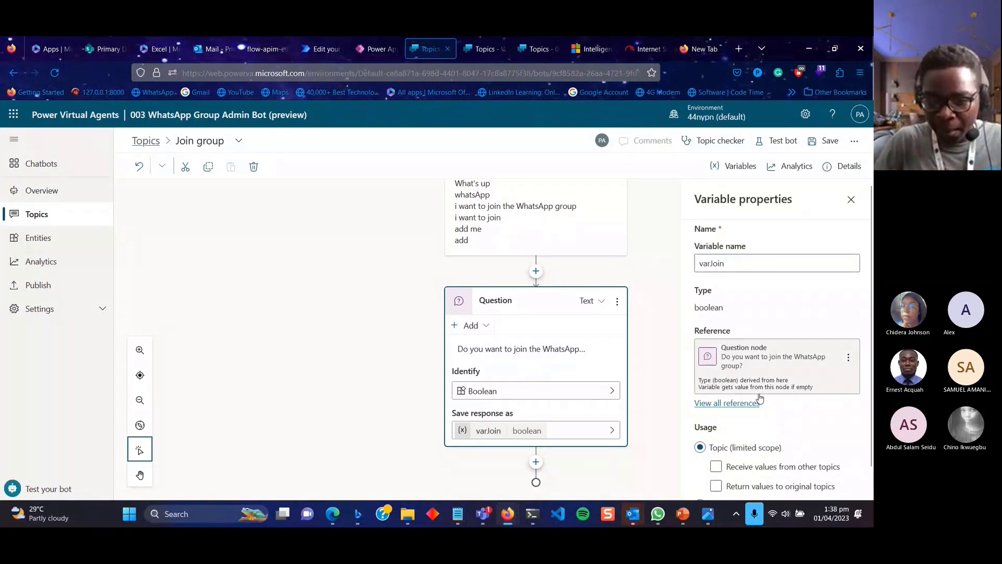
scroll(758, 398, "down", 1)
left_click(750, 441)
left_click(738, 448)
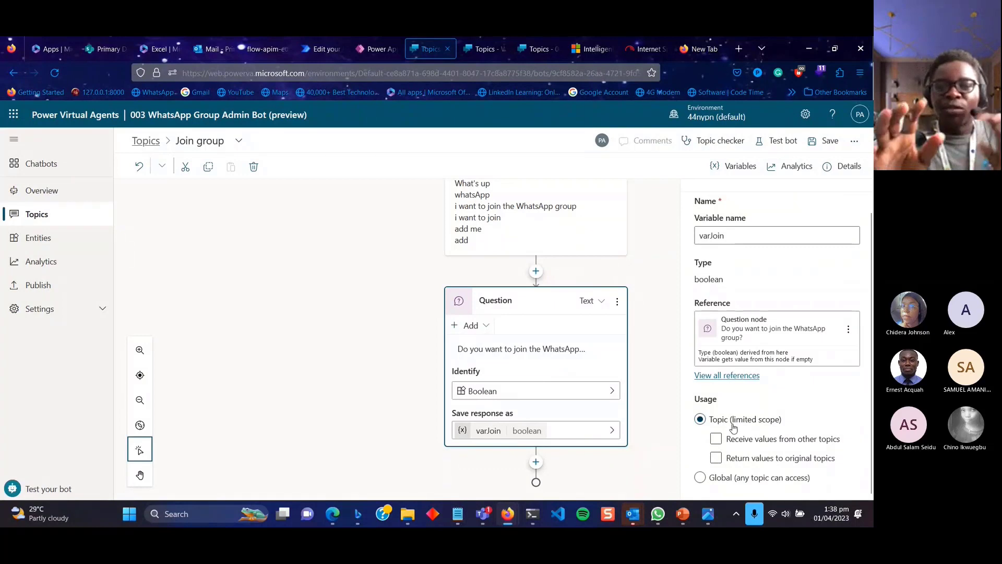
left_click(722, 480)
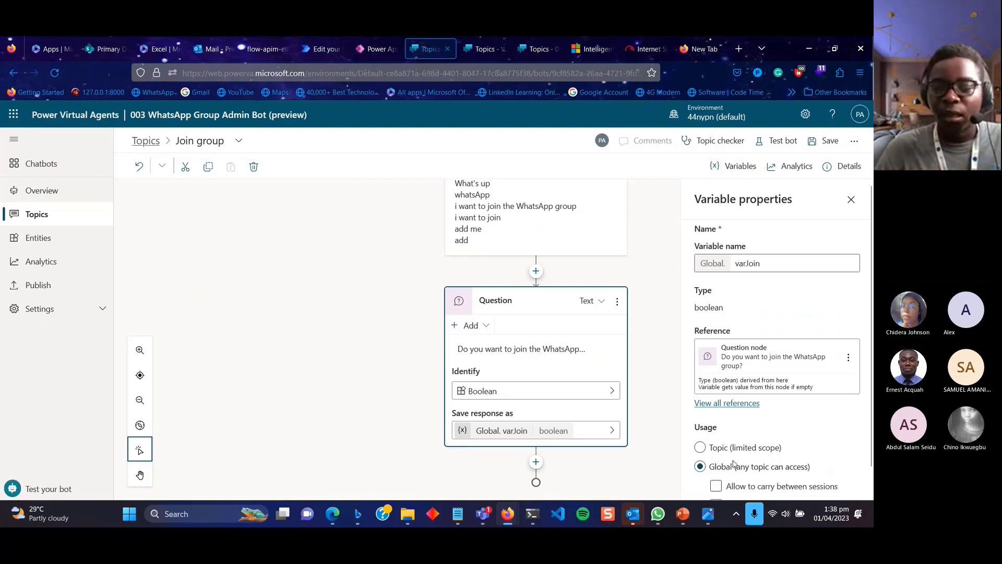
scroll(734, 465, "down", 1)
left_click(737, 459)
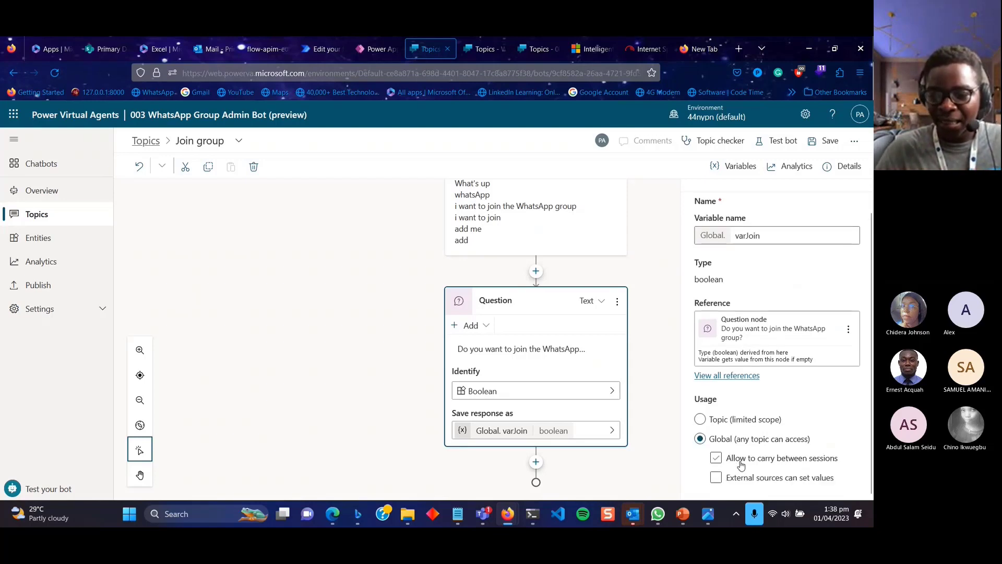
left_click(742, 464)
left_click(749, 481)
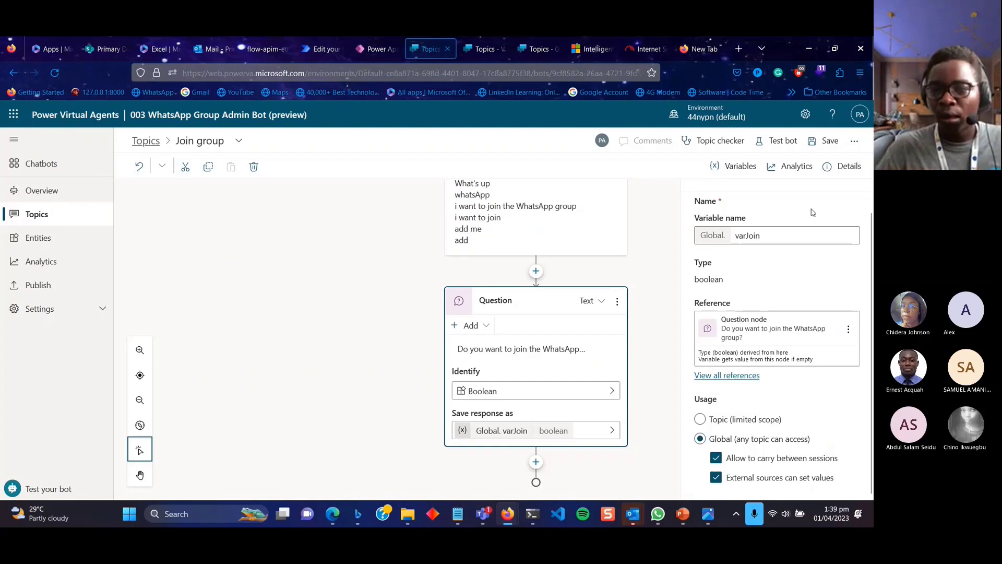
scroll(814, 214, "up", 1)
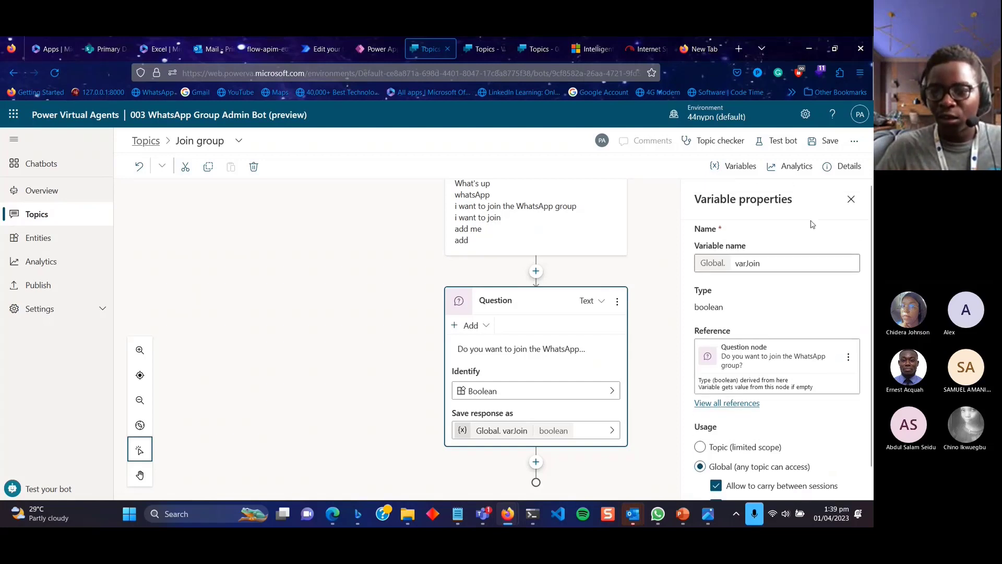
left_click(850, 202)
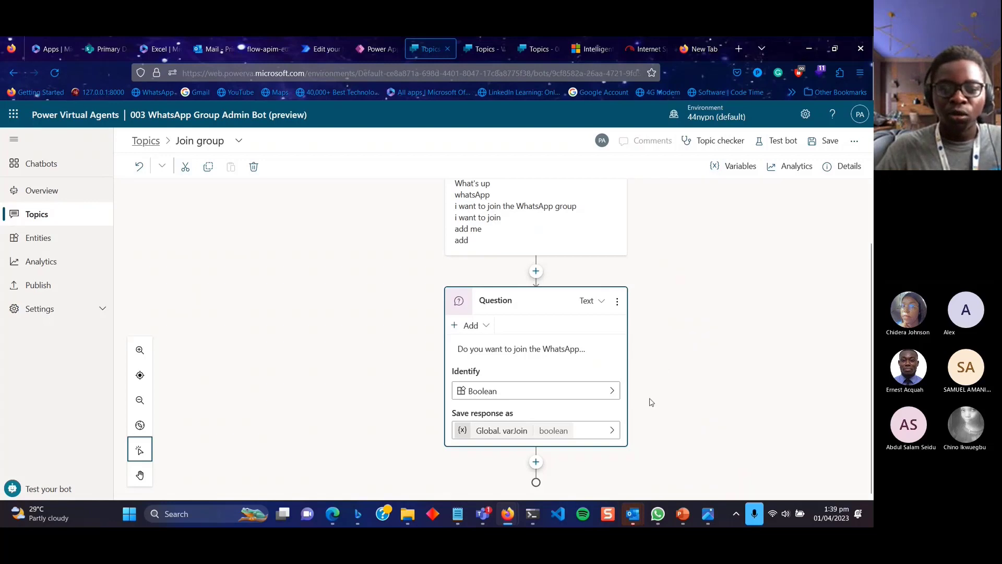
Add a condition after the question testing Boolean varJoin equal to true.
left_click(536, 461)
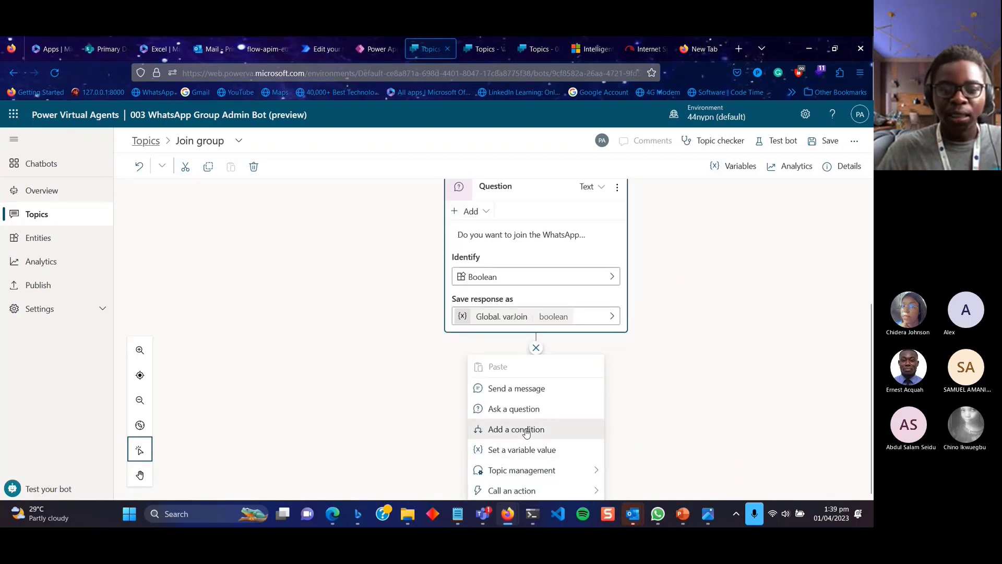
left_click(527, 431)
left_click(434, 374)
left_click(707, 383)
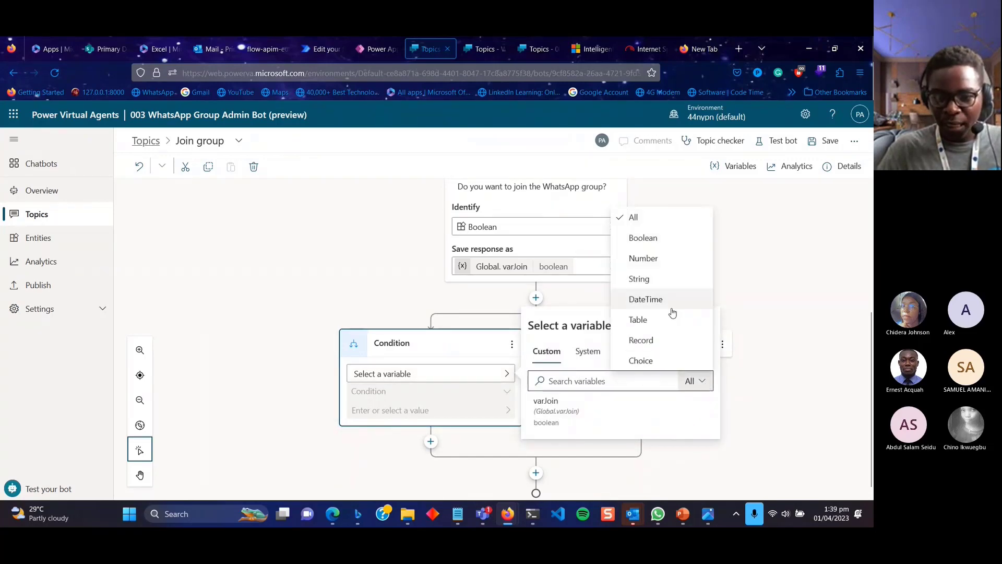
left_click(648, 239)
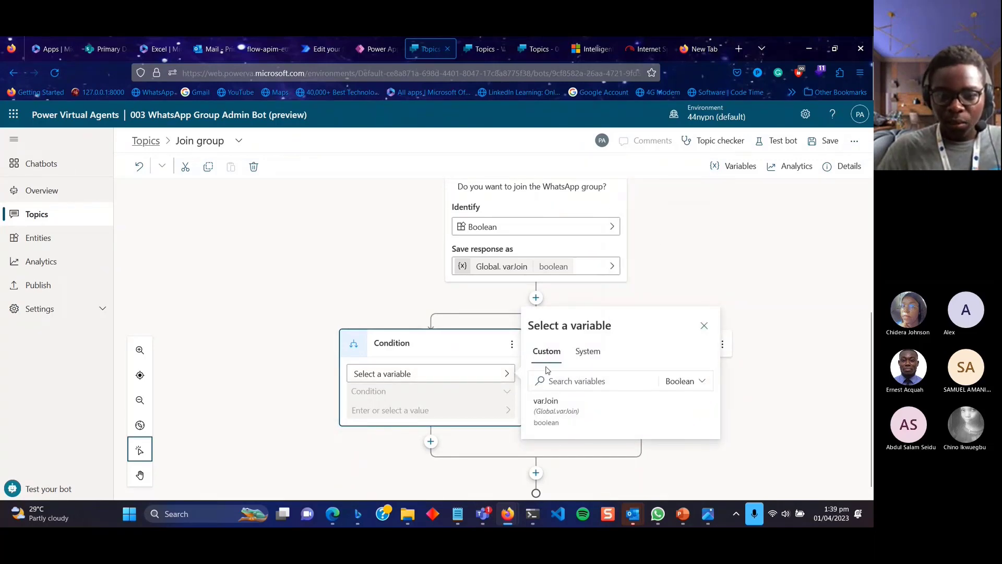
left_click(572, 406)
left_click(399, 371)
type("true")
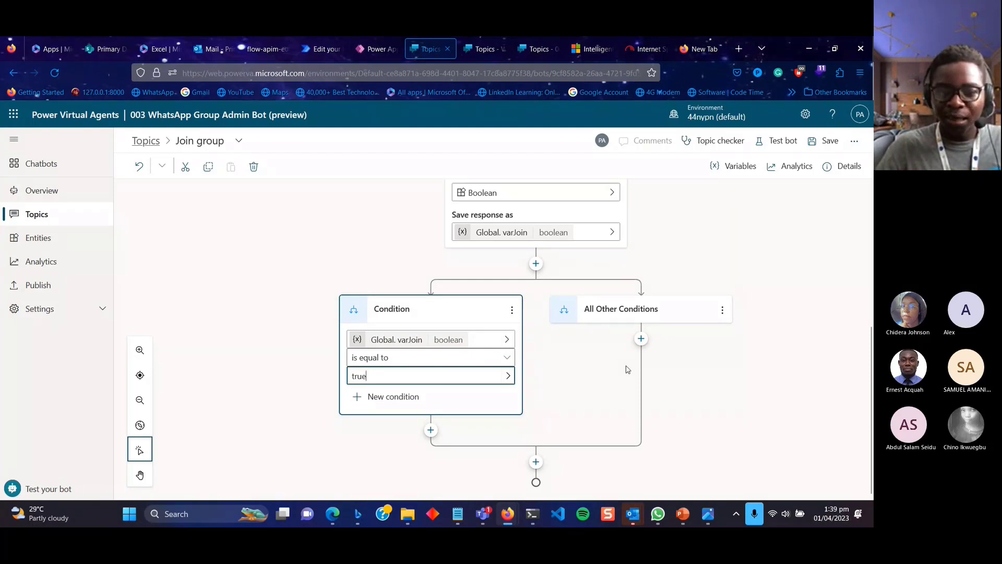
left_click(535, 264)
Add a second condition testing varJoin equal to false.
left_click(535, 265)
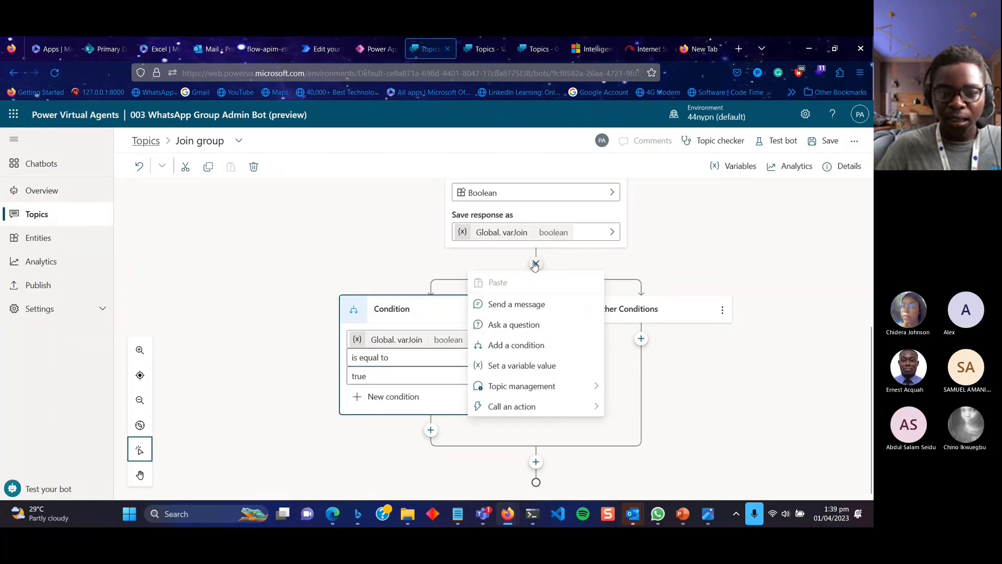
left_click(543, 345)
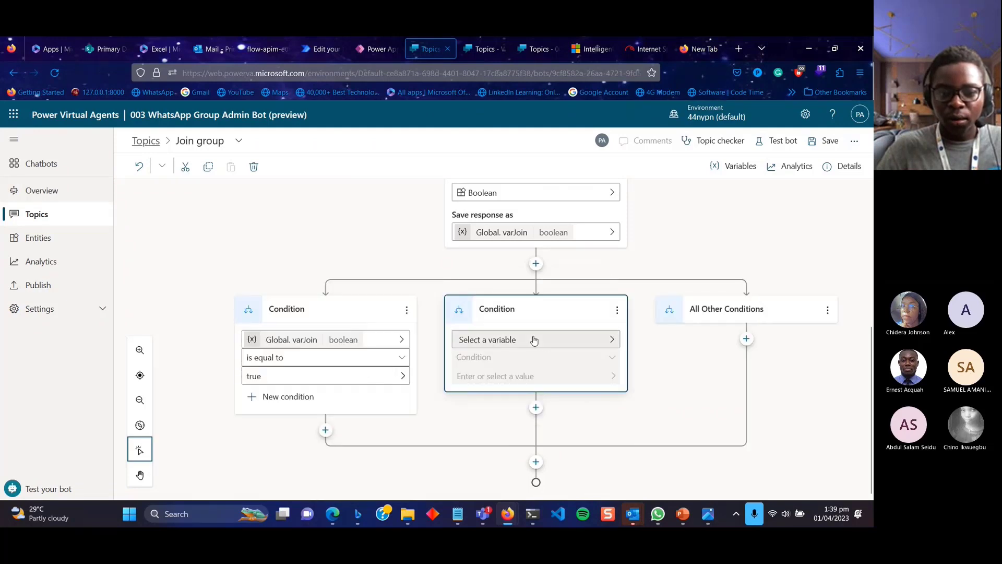
left_click(532, 338)
left_click(676, 377)
left_click(482, 374)
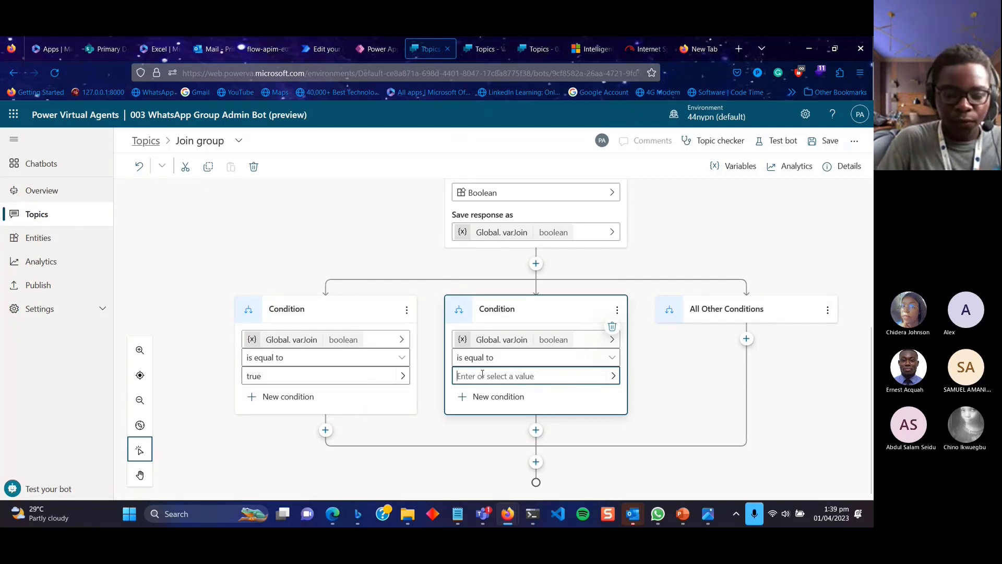
type("fal")
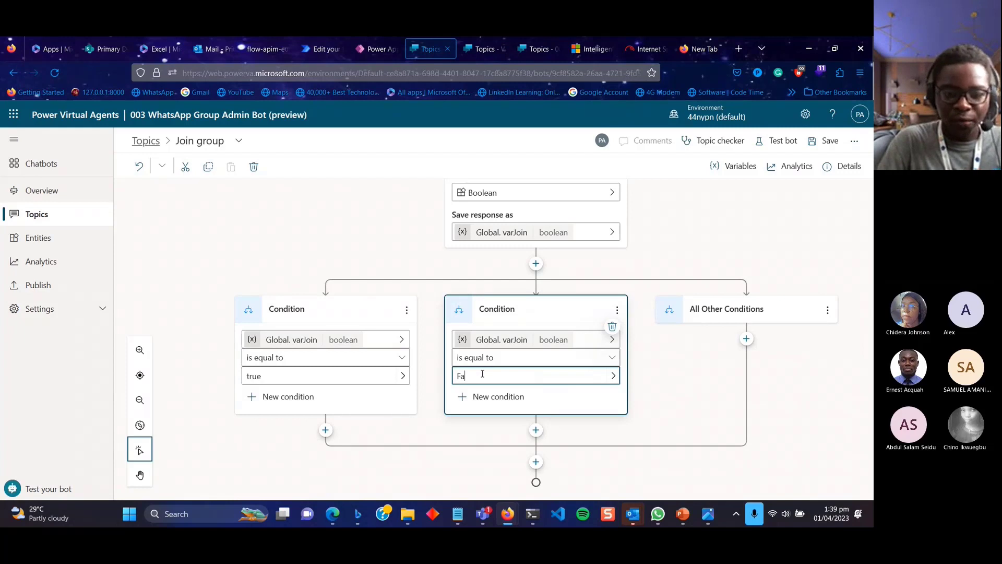
type("se")
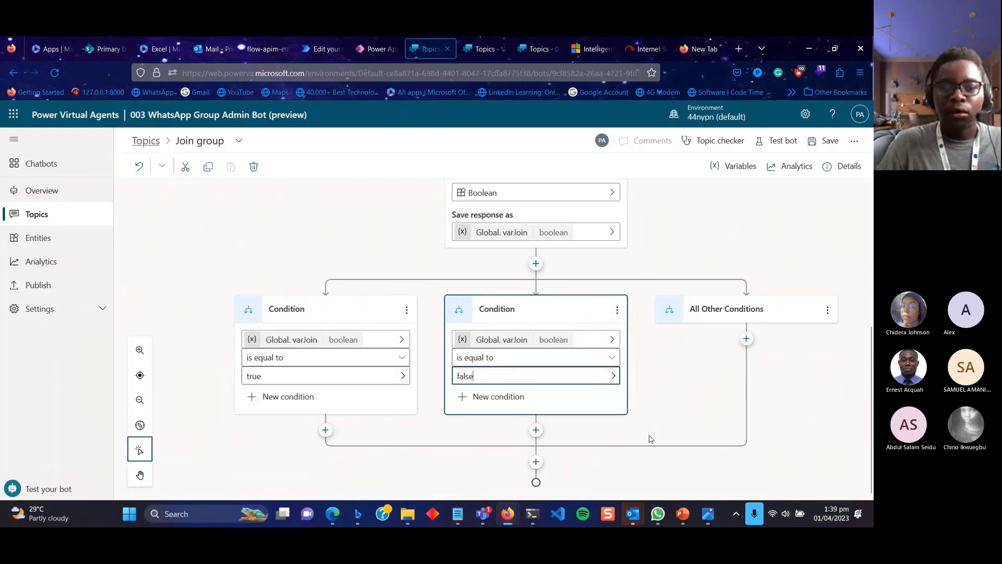
left_click(325, 430)
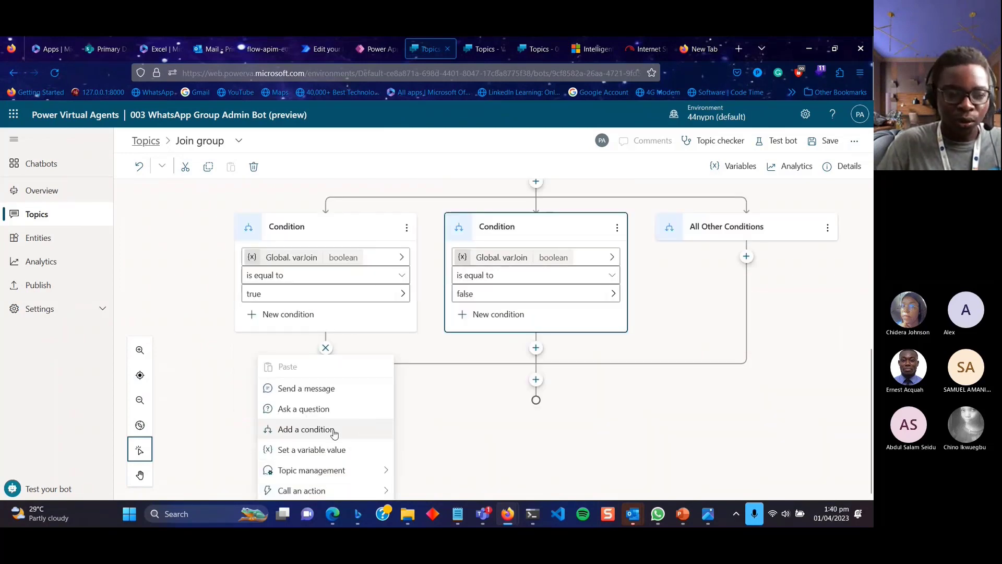
Add a message to the true branch: 'Good job, provide me with the following details.'.
left_click(313, 388)
left_click(360, 435)
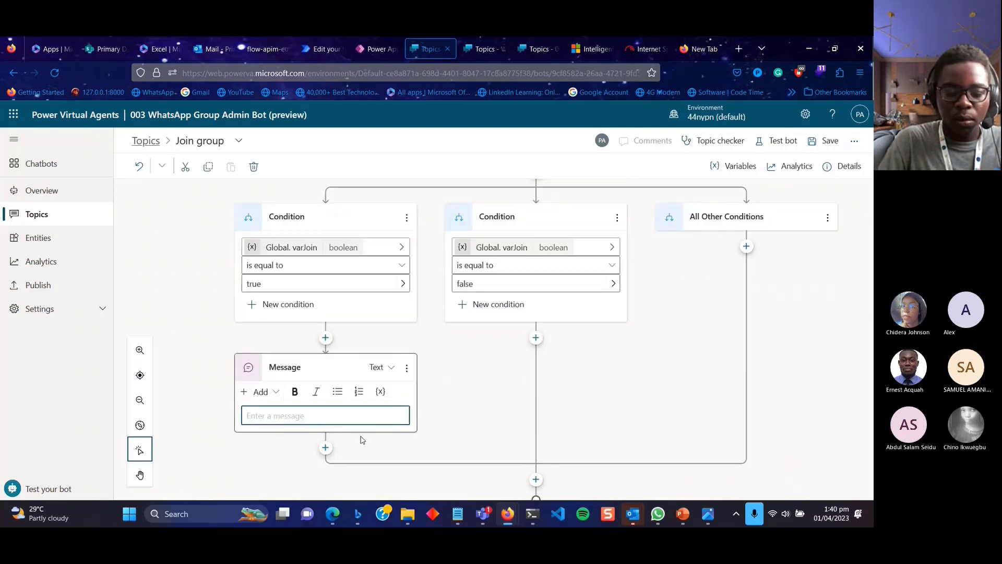
scroll(362, 440, "up", 5)
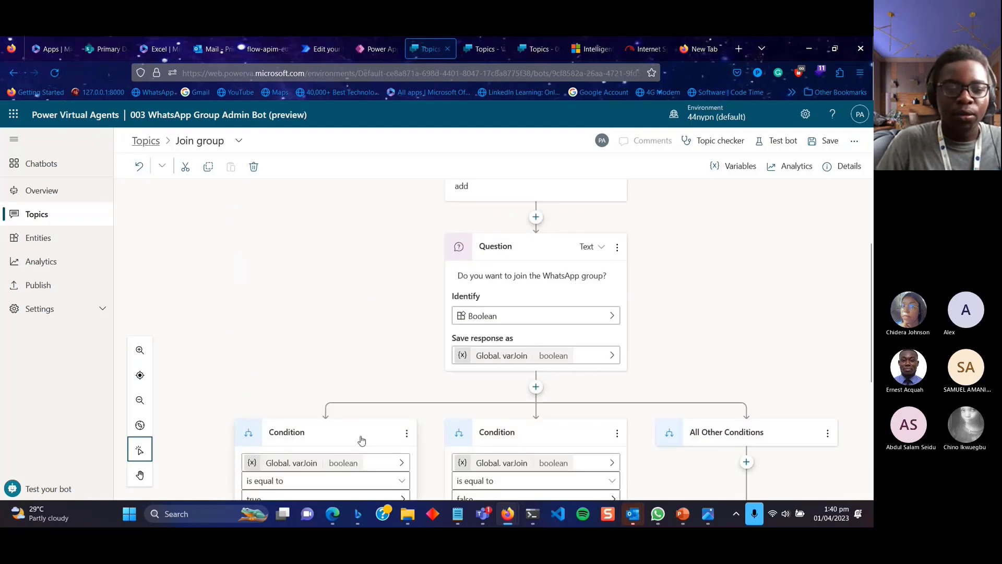
scroll(361, 440, "down", 5)
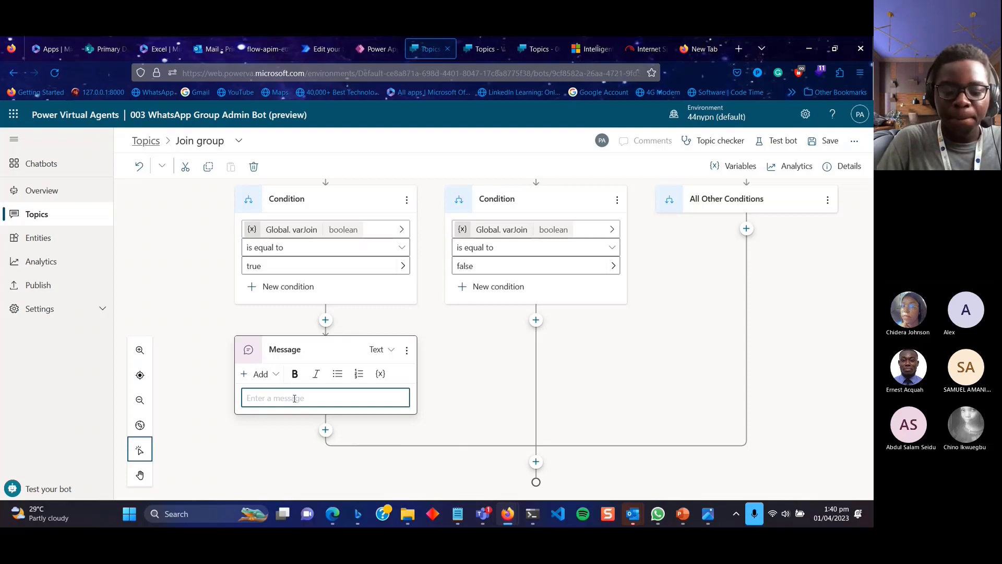
type("A")
key("BackSpace")
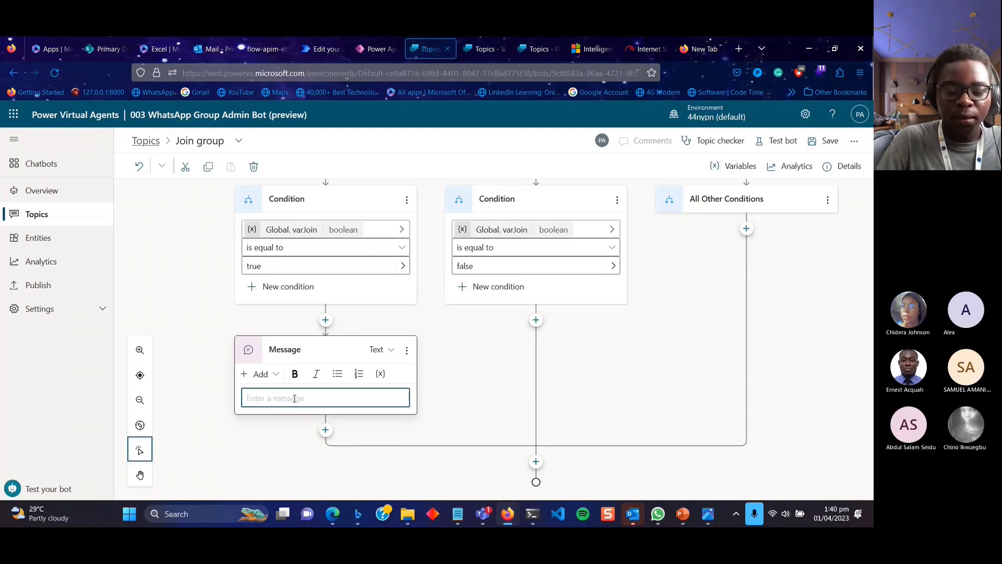
type("Goo")
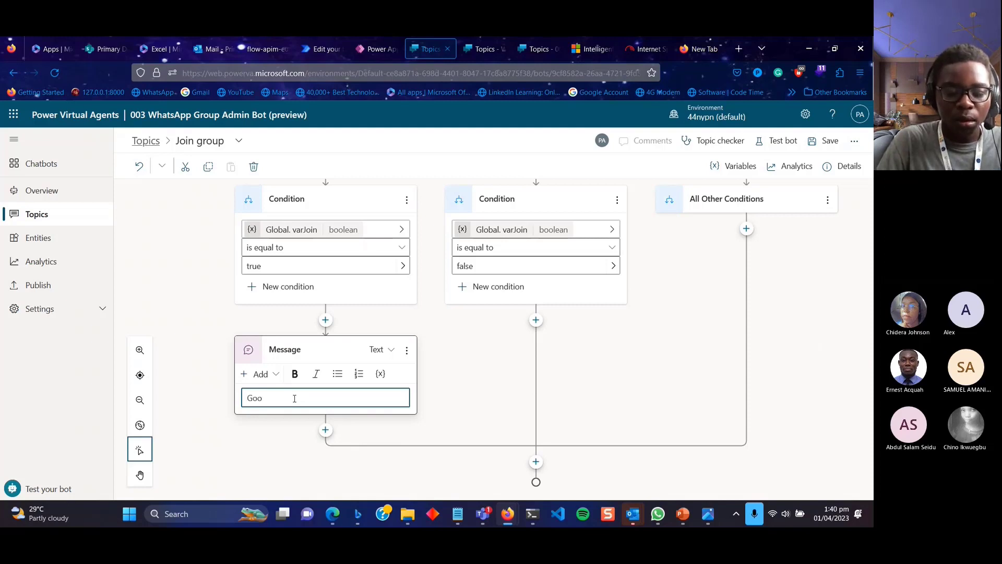
type("d job")
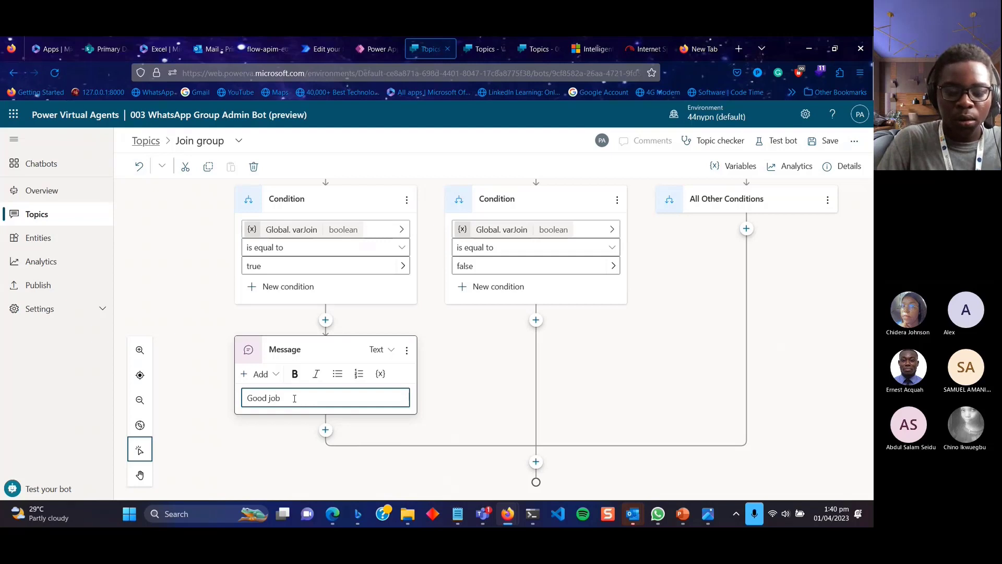
type(", a user")
key("BackSpace")
key("BackSpace")
key("BackSpace")
key("BackSpace")
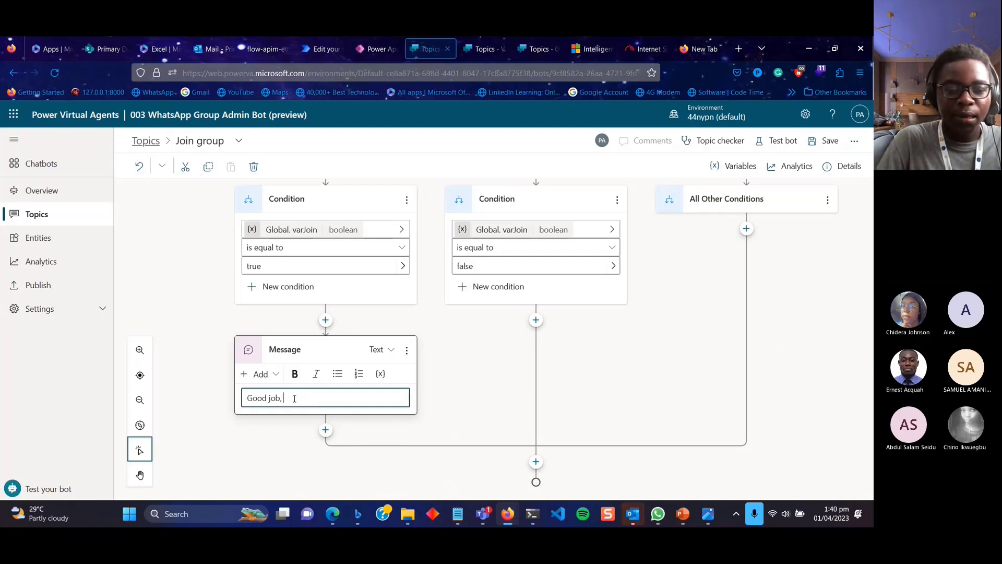
type("rovide")
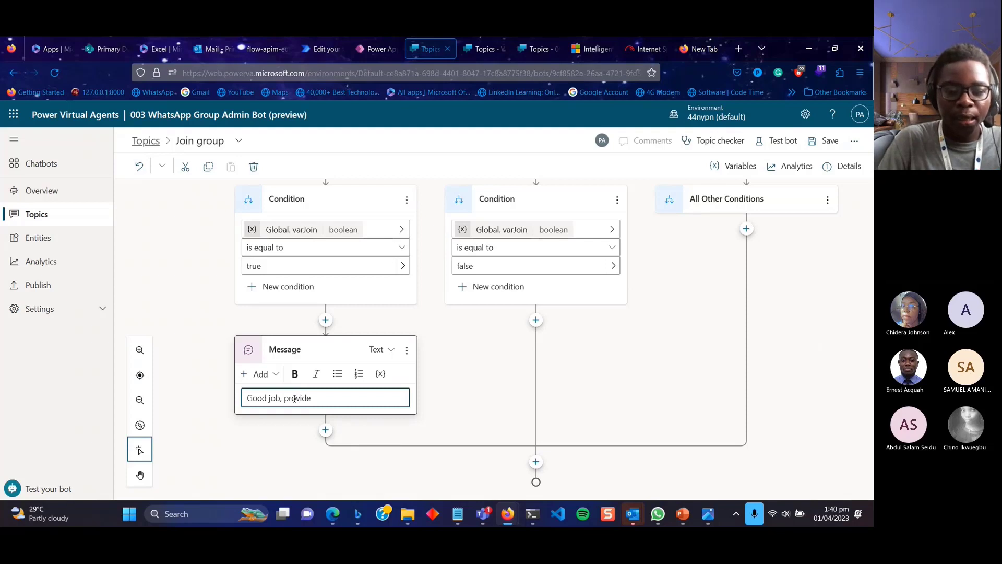
type(" me with t")
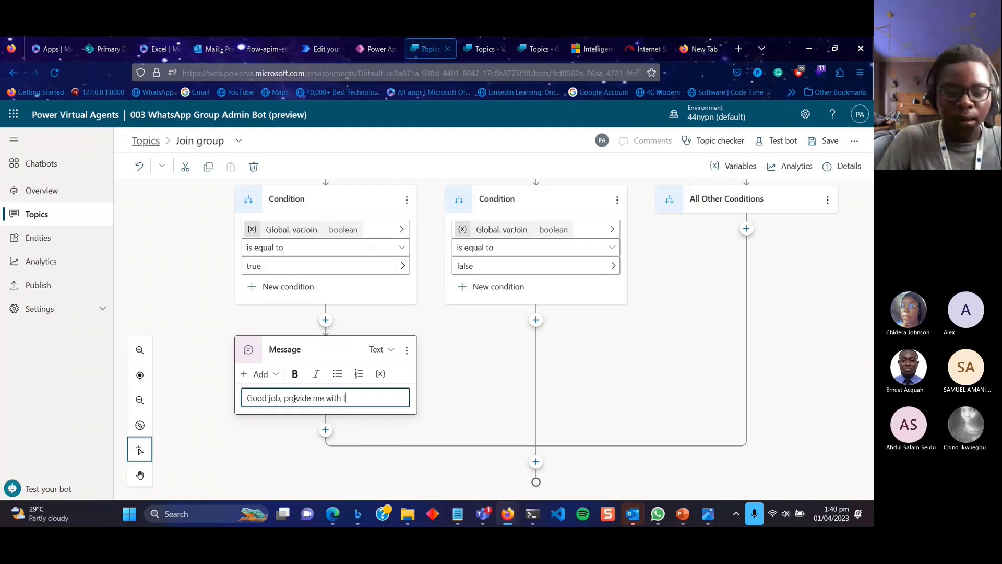
type("he folowing")
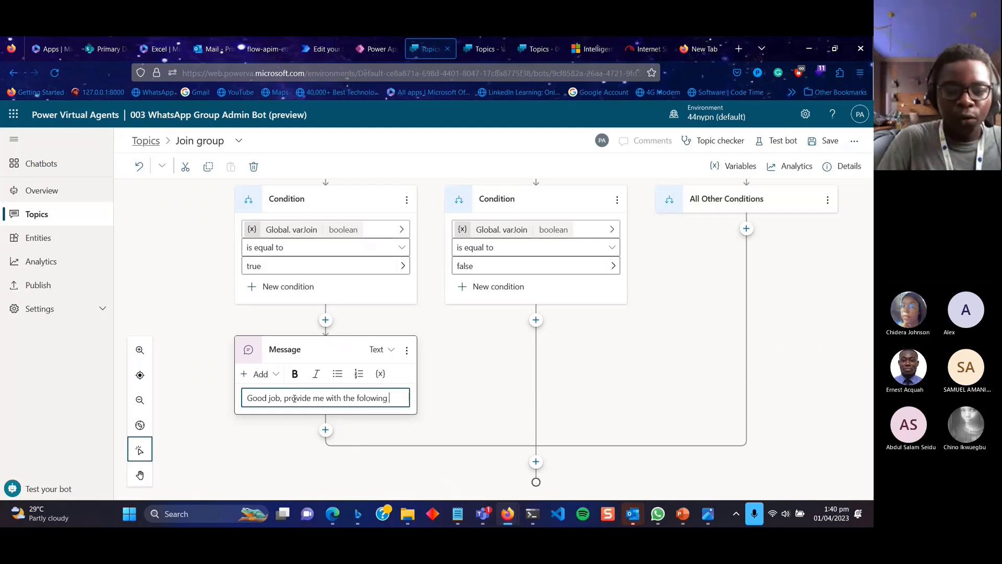
key("BackSpace")
key("BackSpace")
key("BackSpace")
key("BackSpace")
key("BackSpace")
key("BackSpace")
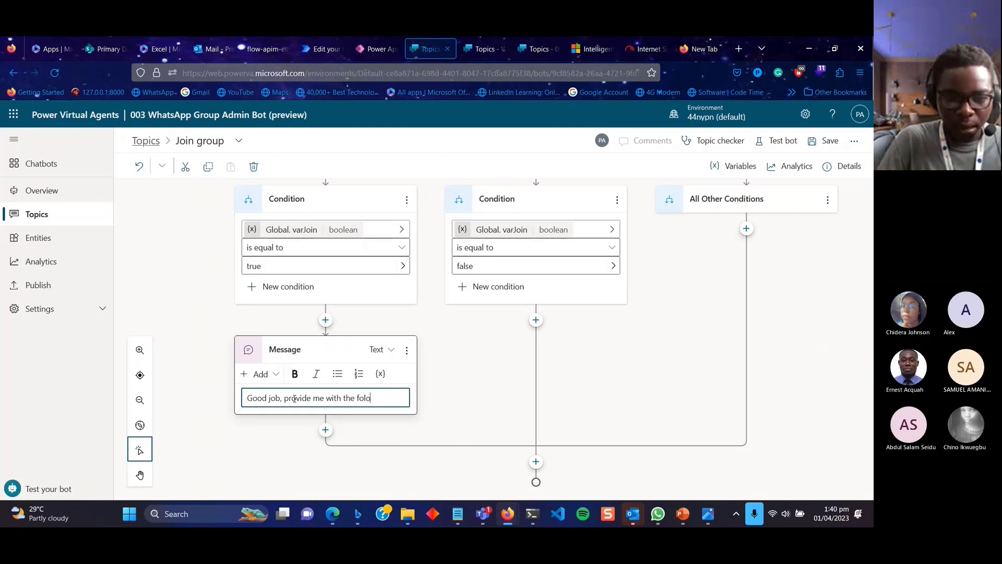
type("lowing")
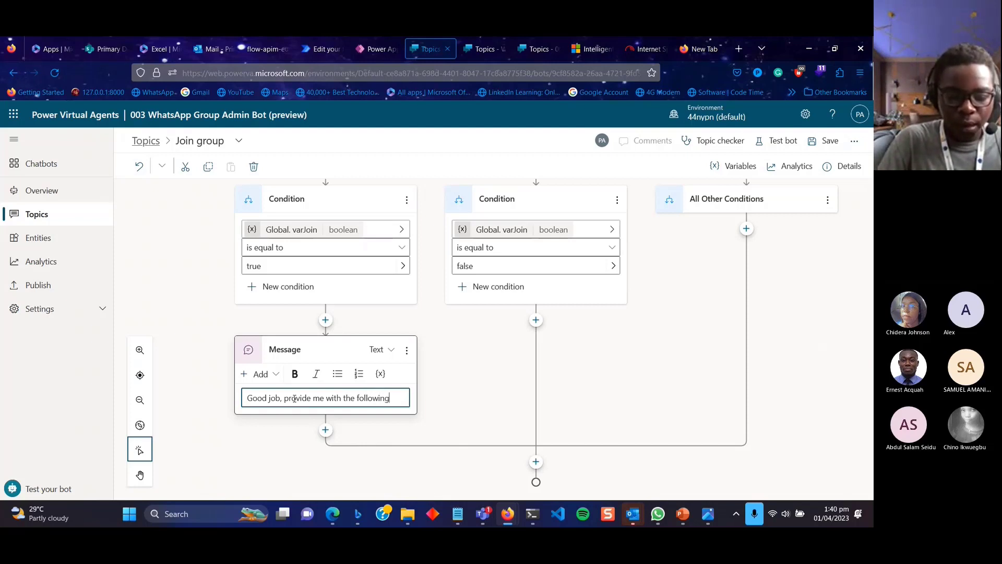
type(" detail")
key("BackSpace")
key("BackSpace")
key("BackSpace")
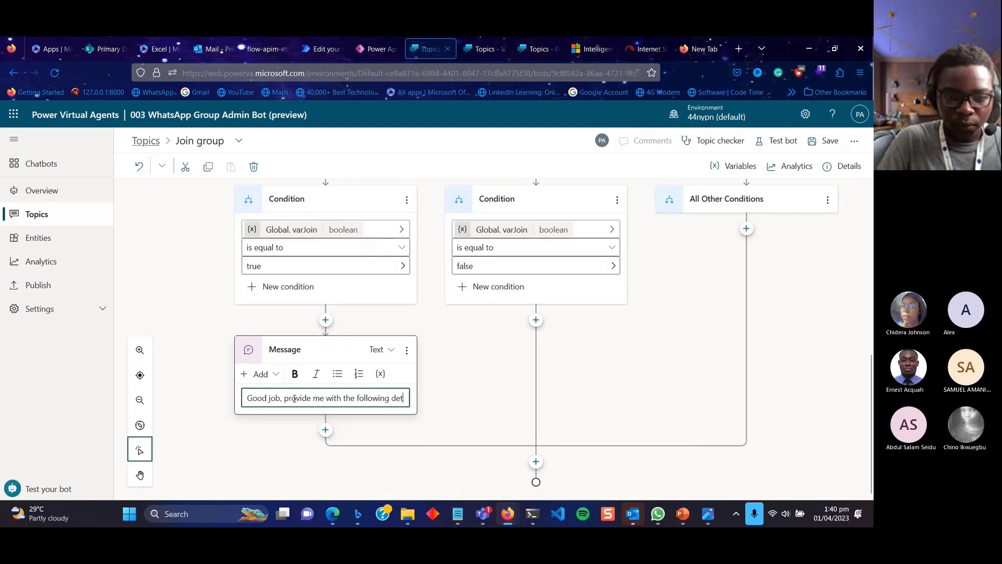
type("ails.")
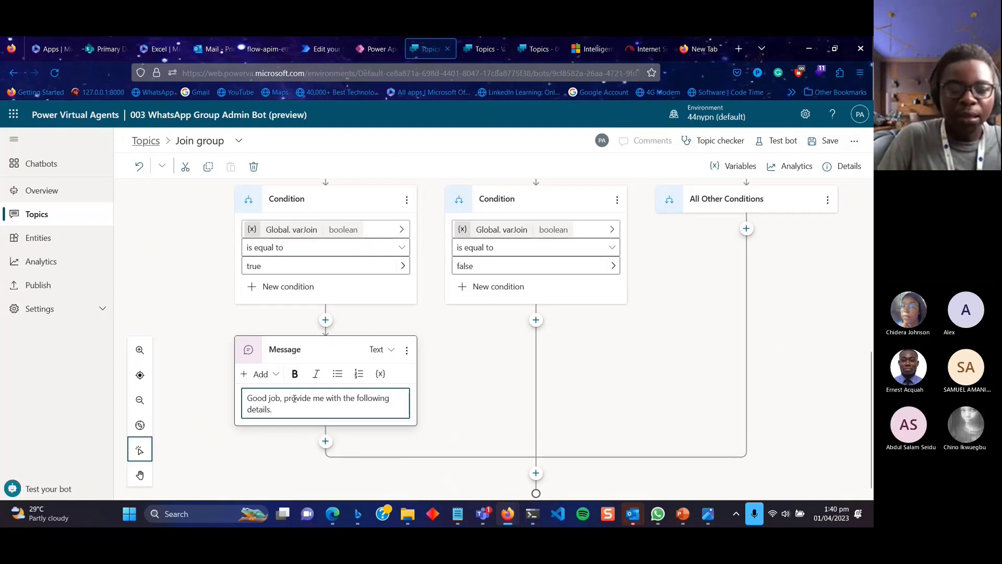
left_click(328, 447)
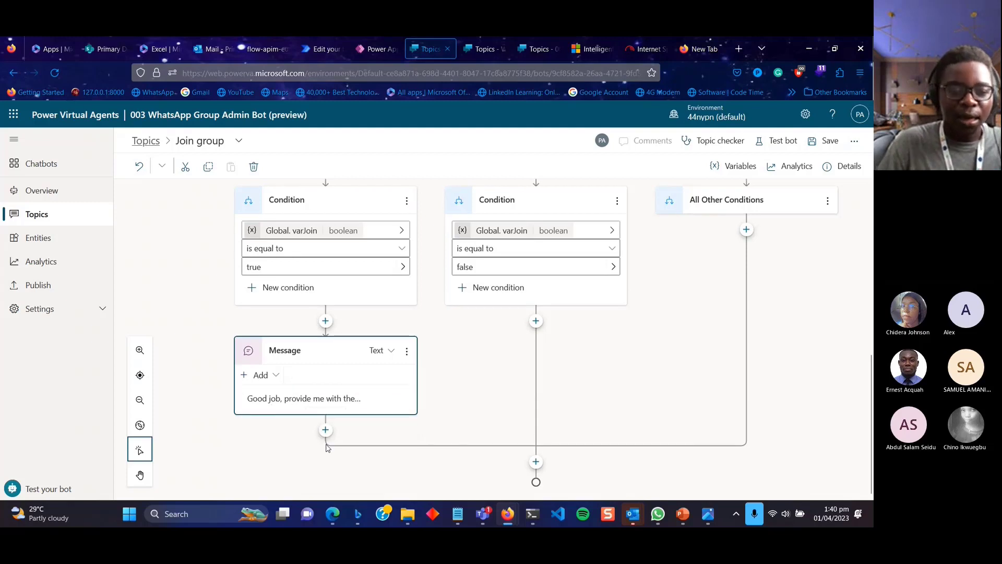
Add a 'Full Name' question after the message that identifies the user's entire response.
left_click(326, 430)
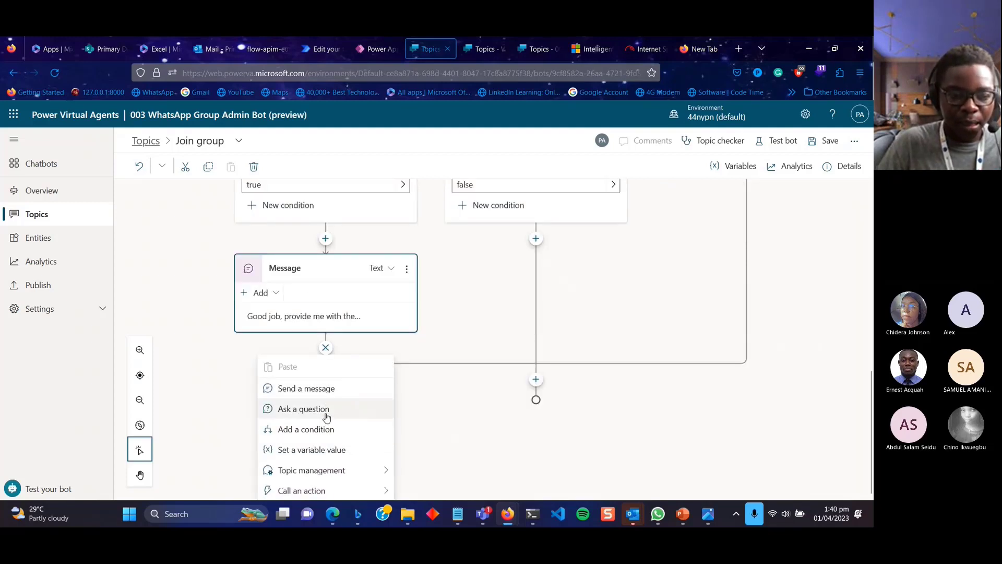
left_click(327, 416)
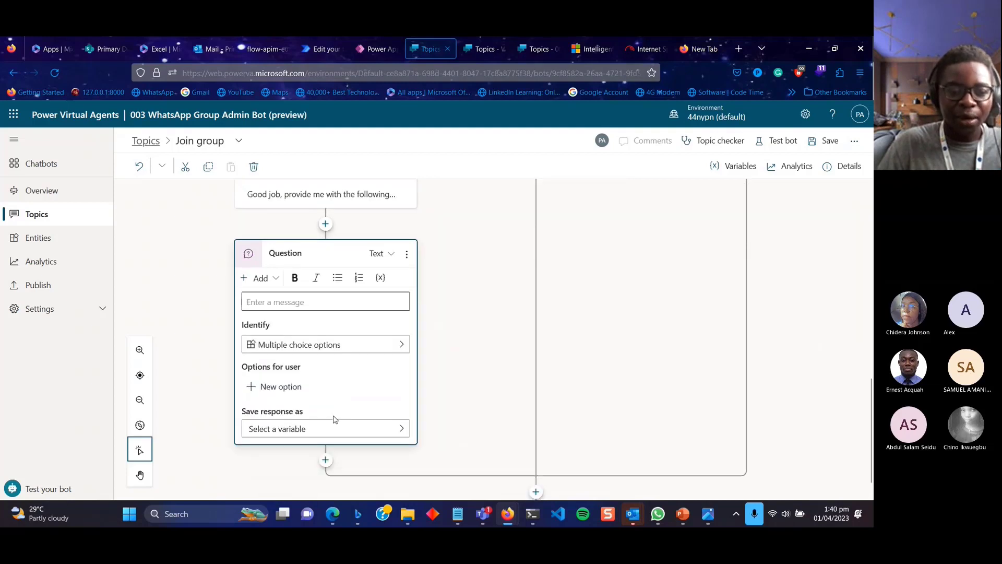
left_click(310, 271)
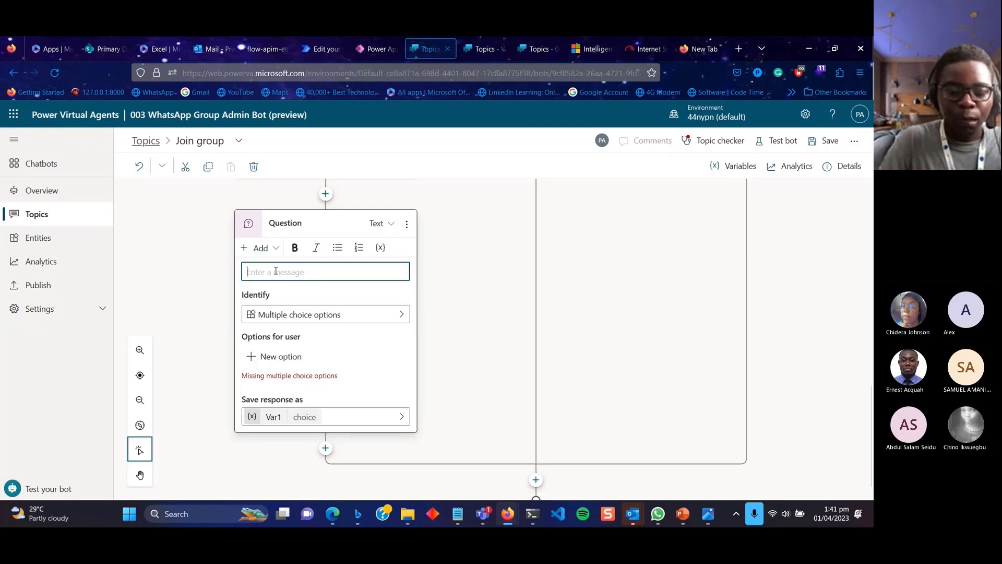
type("Full")
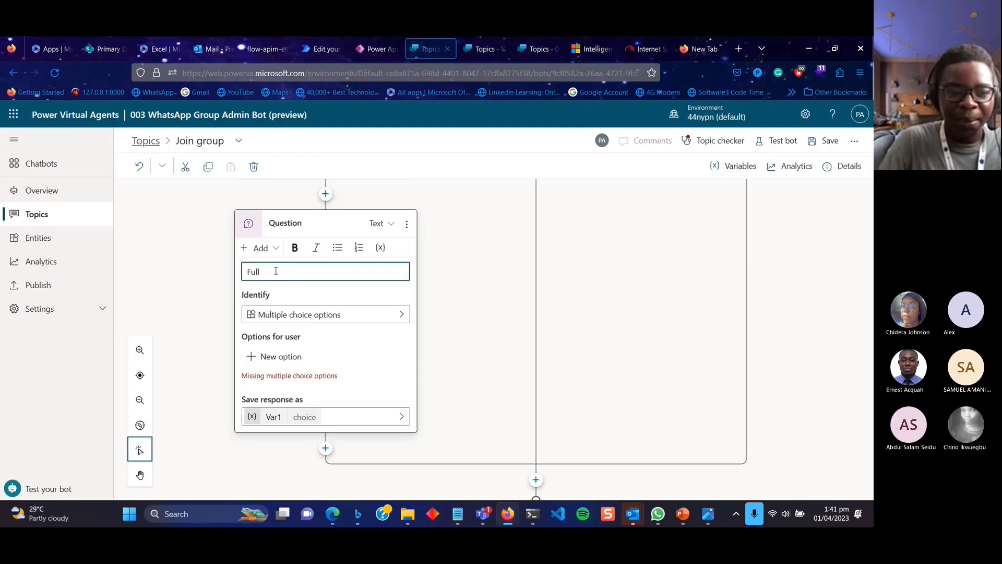
type(" Name")
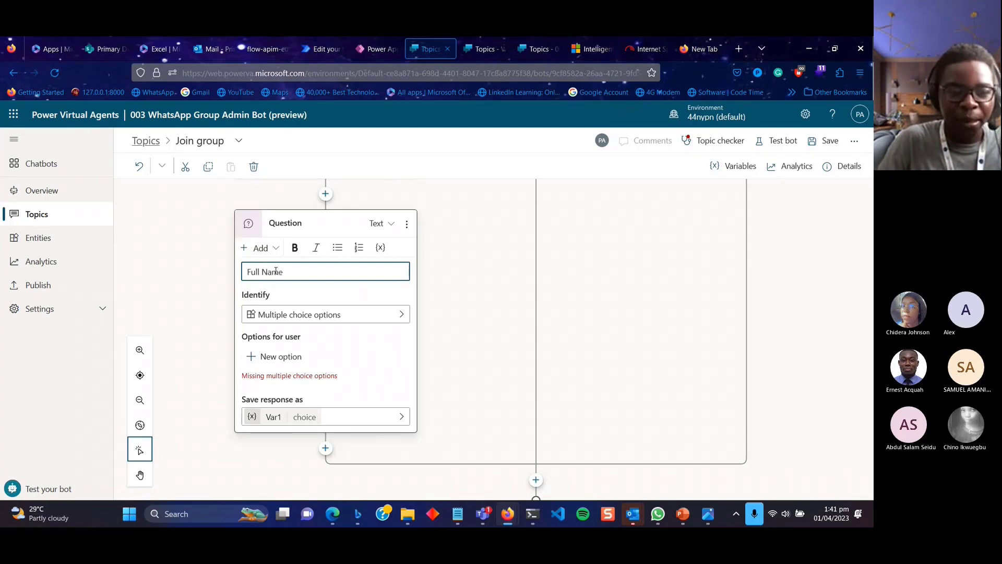
left_click(291, 314)
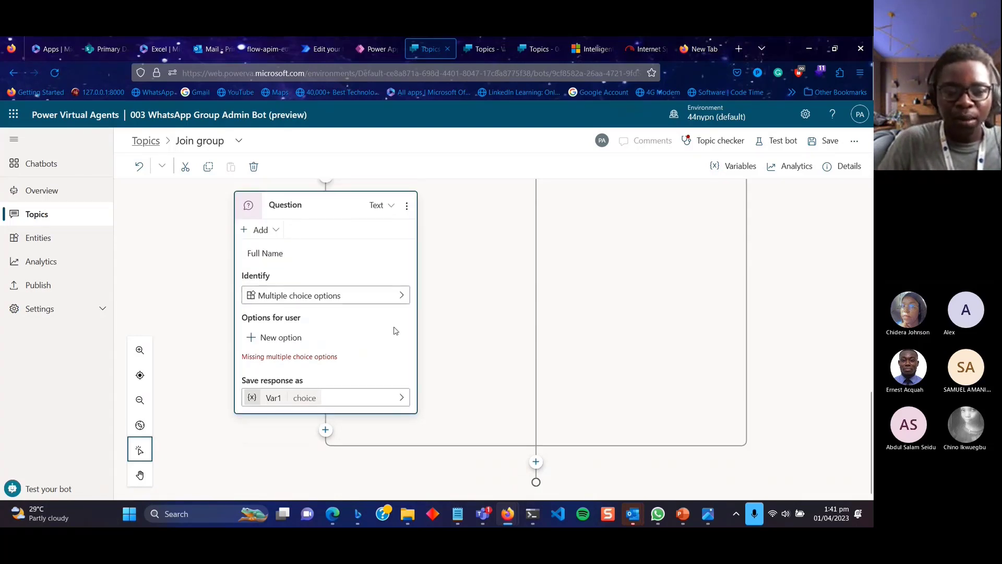
left_click(374, 294)
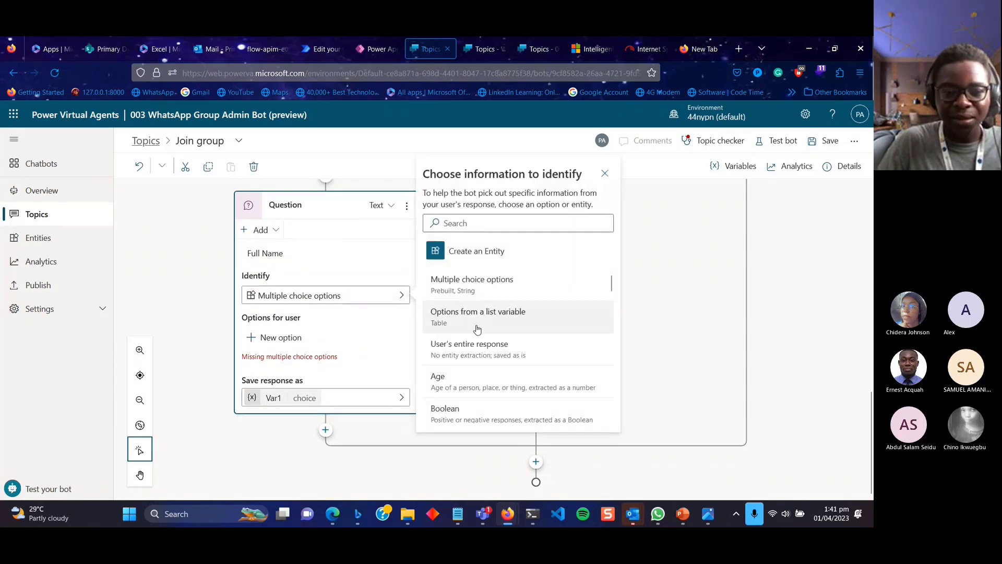
left_click(482, 355)
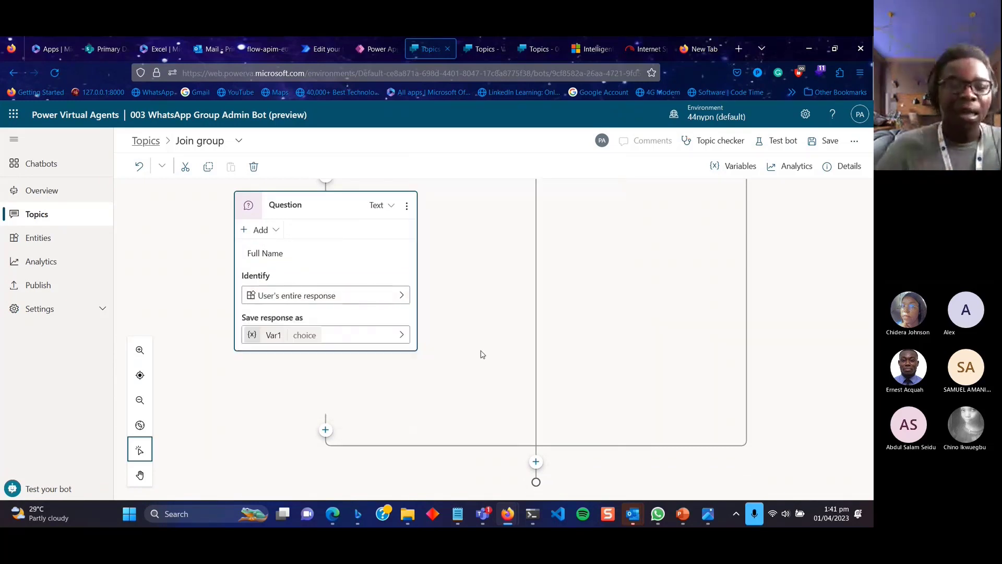
Rename the Full Name answer variable from Var1 to VarFullName.
left_click(314, 400)
left_click(724, 270)
key("BackSpace")
type("F")
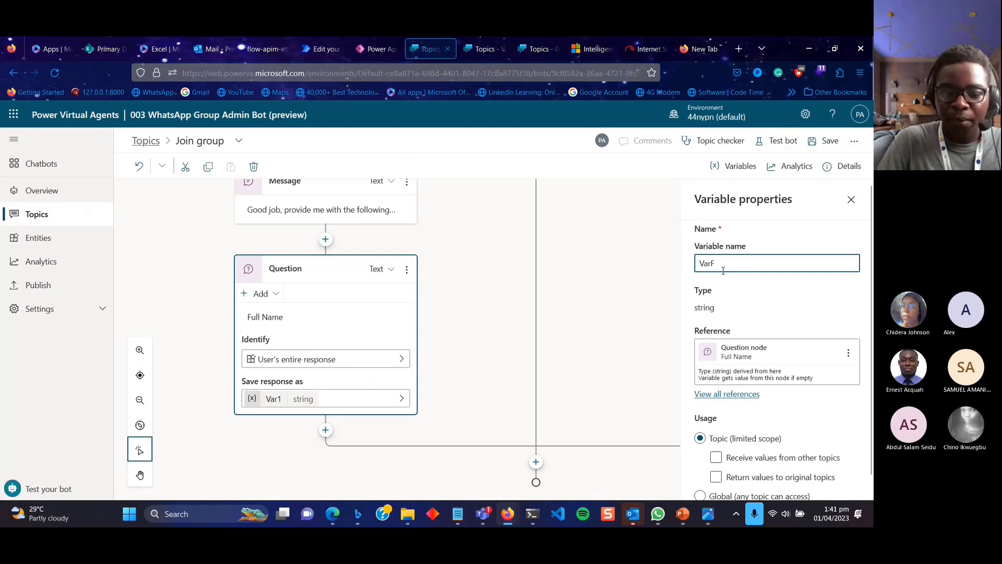
type("ul")
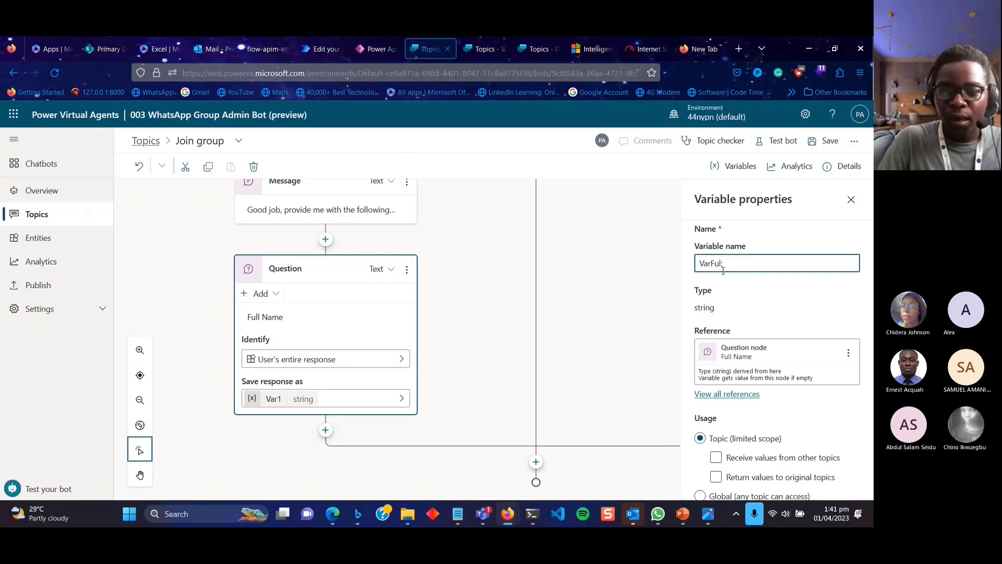
type("lname")
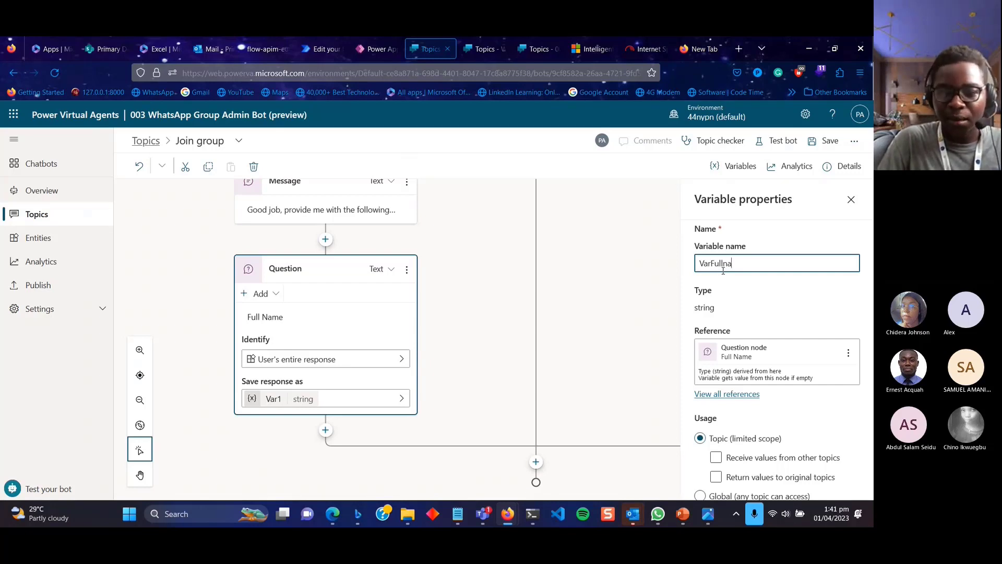
key("BackSpace")
key("BackSpace")
key("BackSpace")
key("BackSpace")
type("Name")
left_click(766, 414)
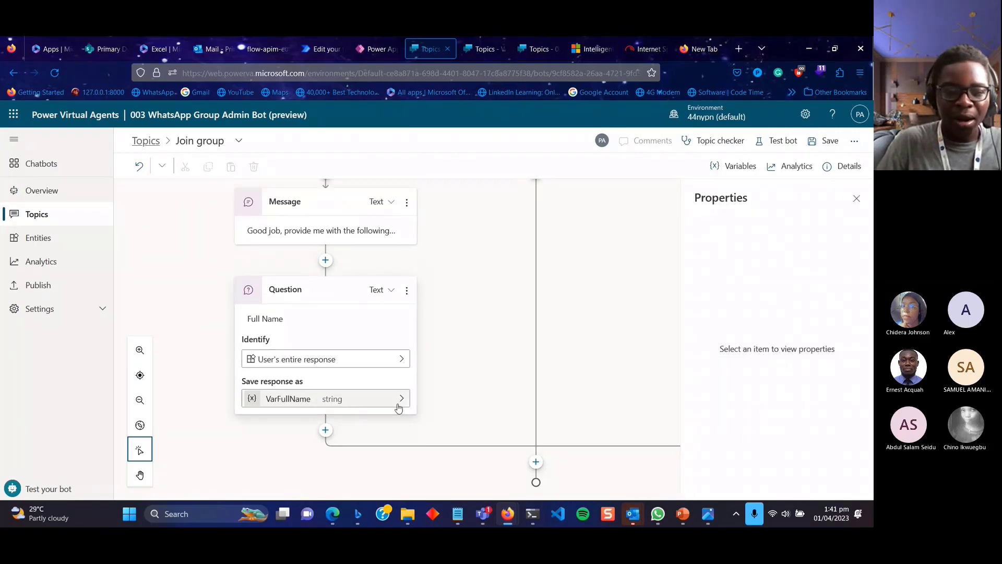
Make VarFullName global so any topic can access it.
left_click(329, 400)
scroll(786, 450, "down", 1)
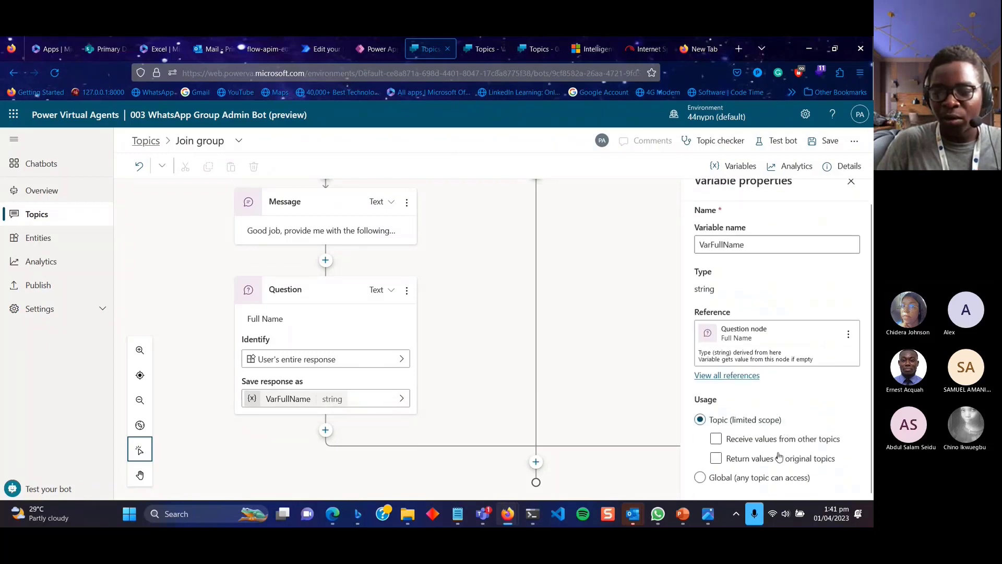
left_click(772, 477)
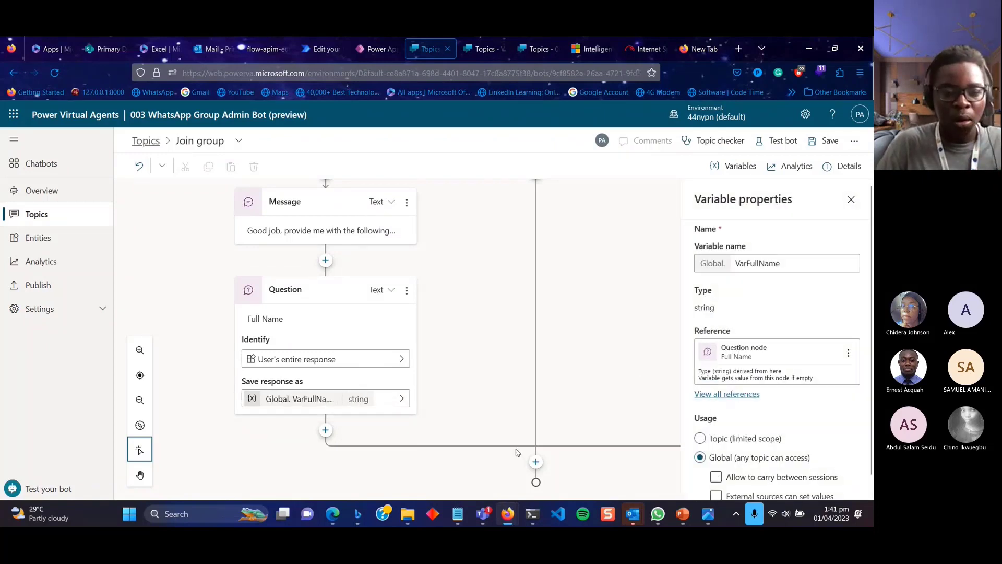
left_click(846, 205)
scroll(423, 287, "up", 3)
scroll(423, 287, "down", 3)
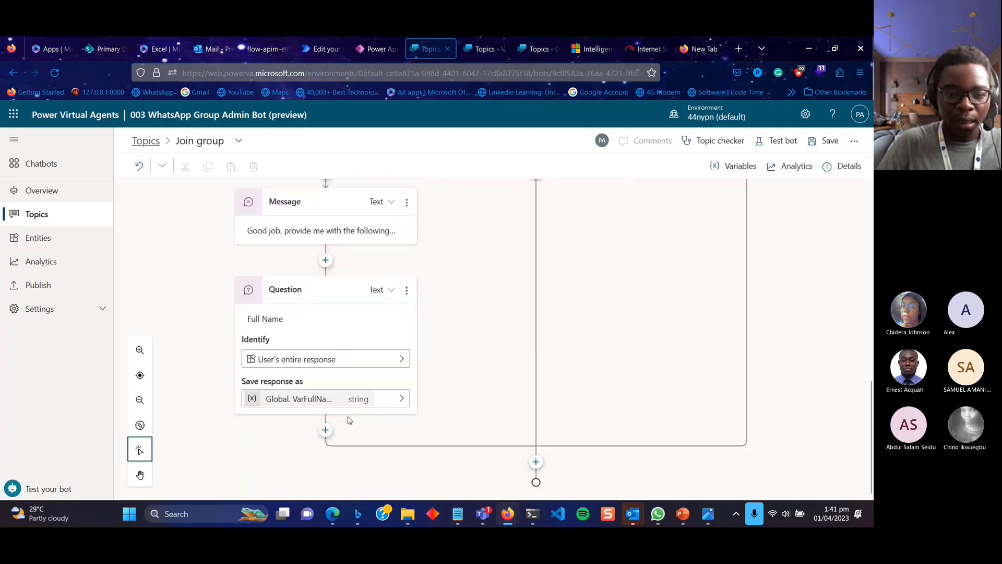
left_click(325, 430)
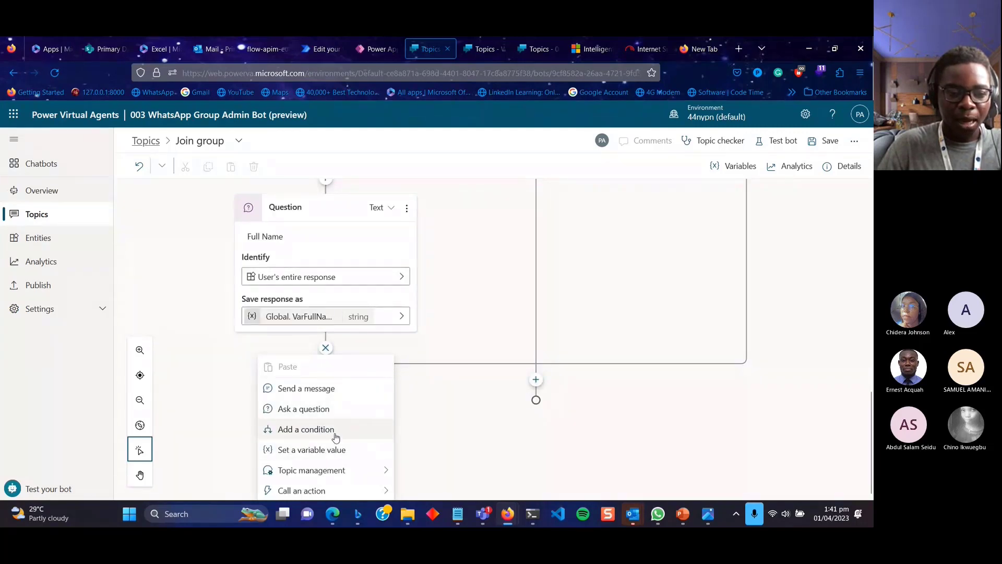
Add an 'Email Address' question below Full Name and browse its identify list for Email.
left_click(334, 410)
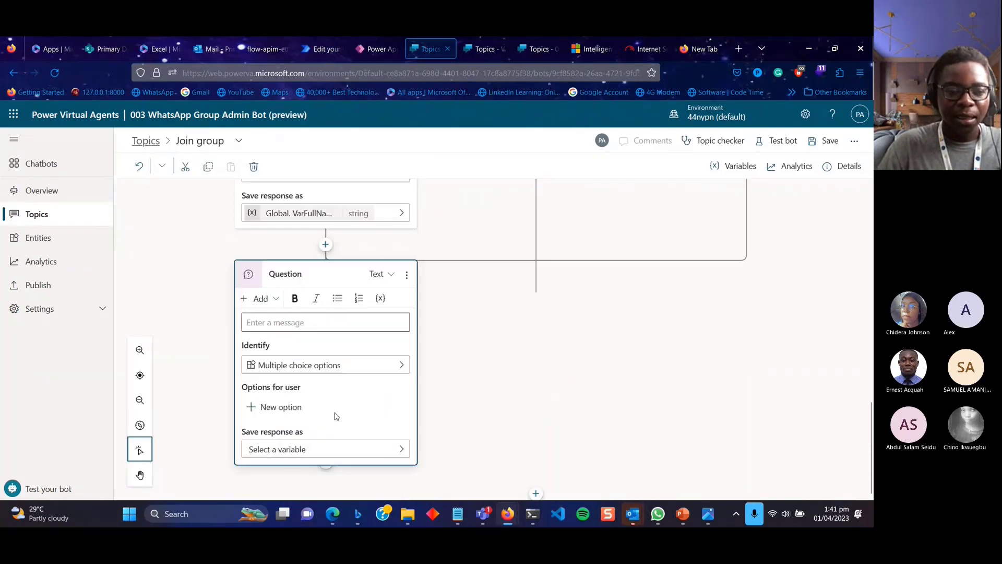
left_click(280, 270)
type("Email ")
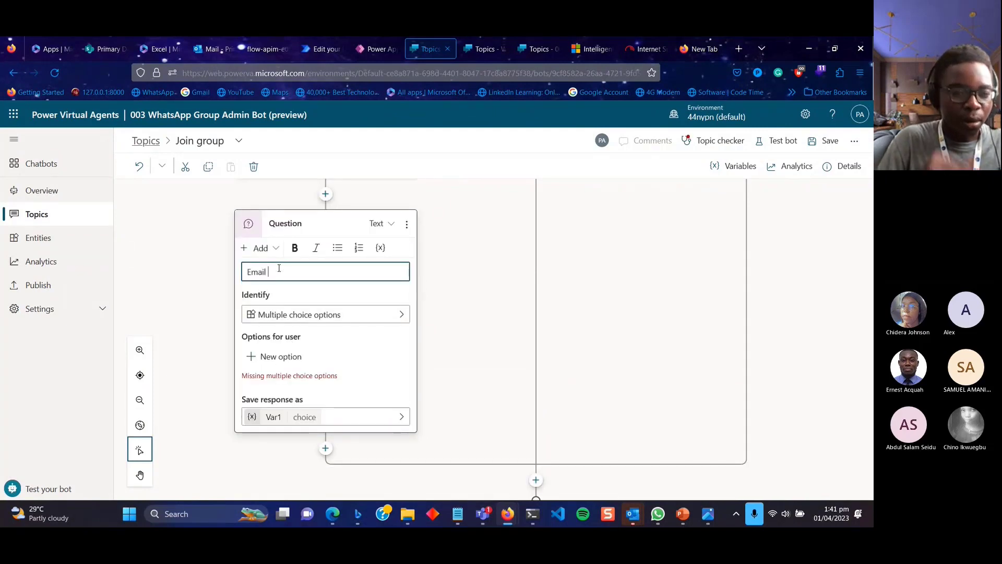
type("Address")
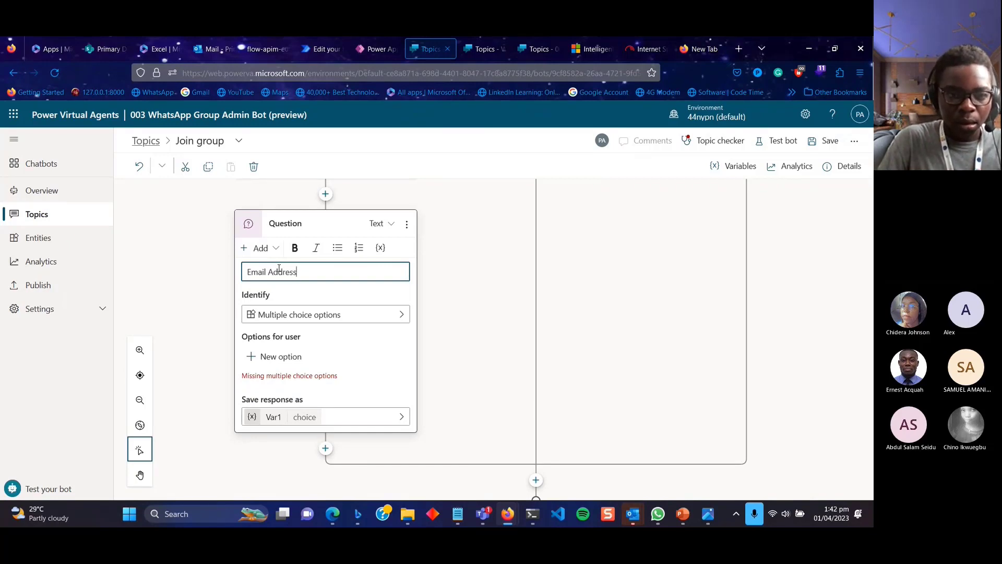
left_click(341, 318)
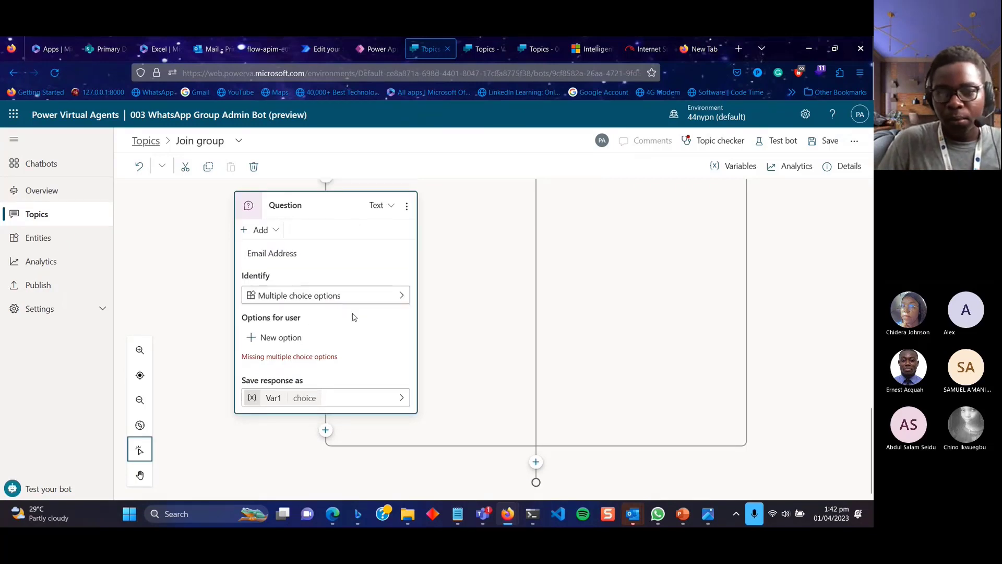
left_click(389, 302)
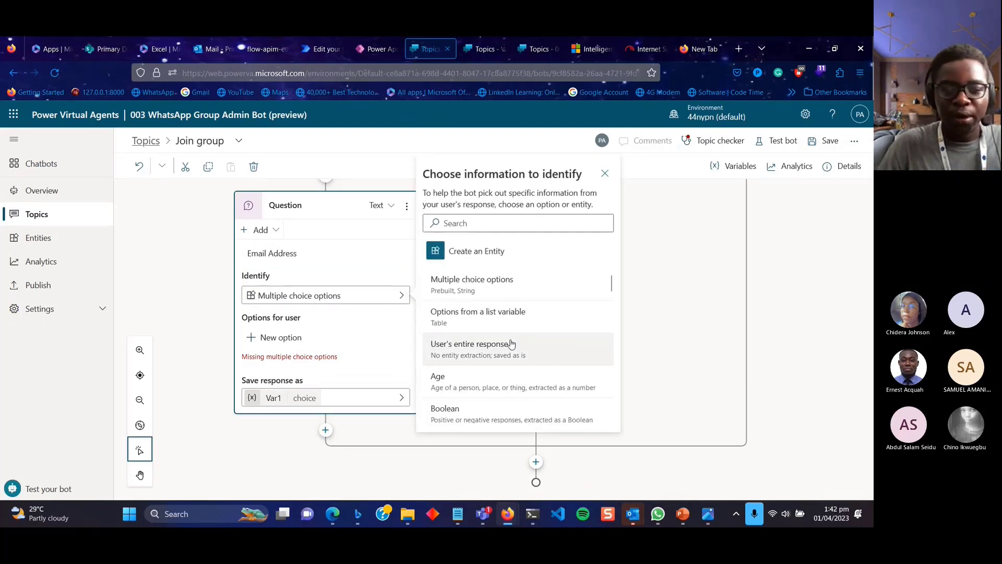
scroll(511, 385, "down", 3)
scroll(511, 385, "down", 3)
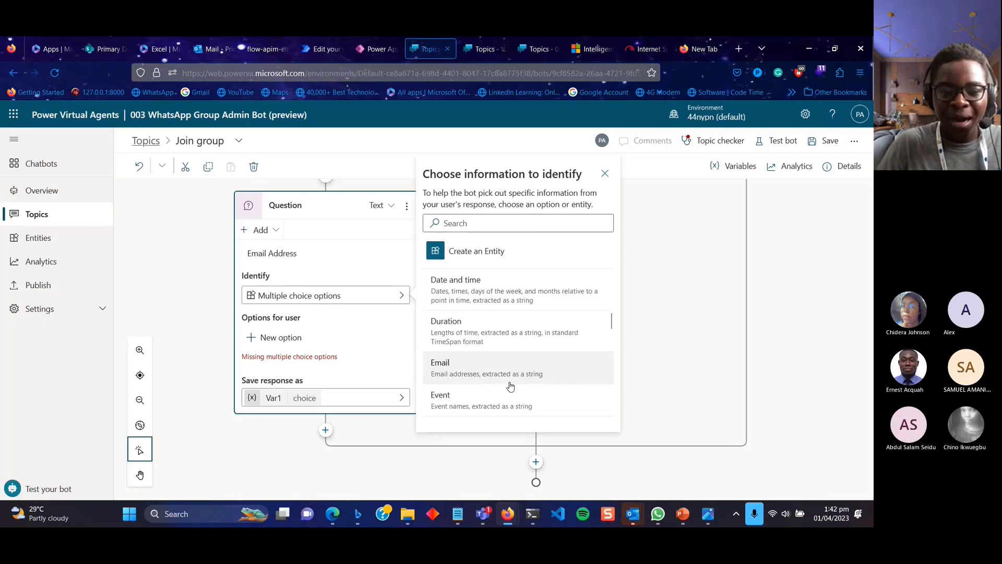
scroll(511, 385, "down", 1)
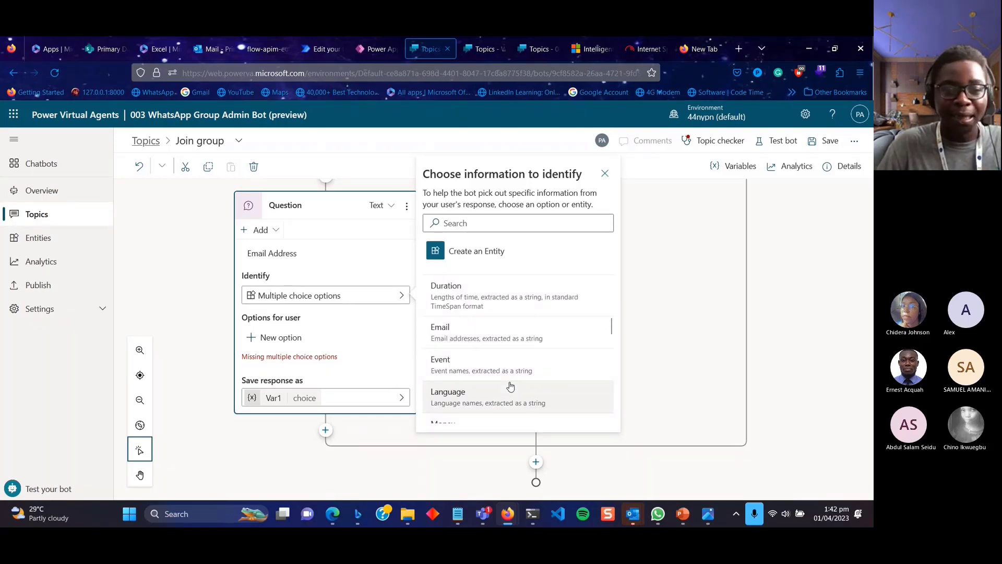
scroll(511, 385, "down", 2)
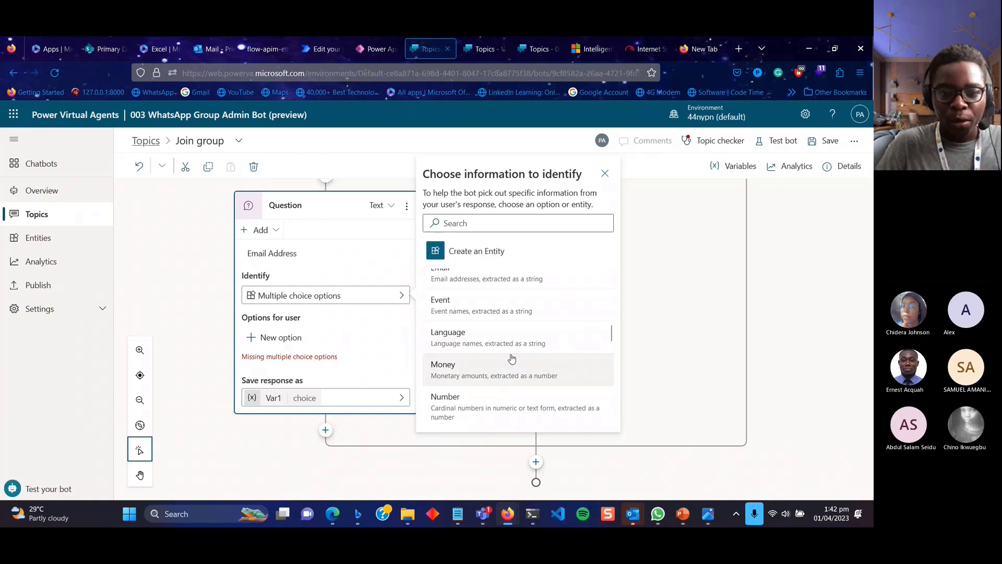
scroll(511, 366, "down", 1)
scroll(511, 358, "down", 1)
scroll(512, 358, "up", 3)
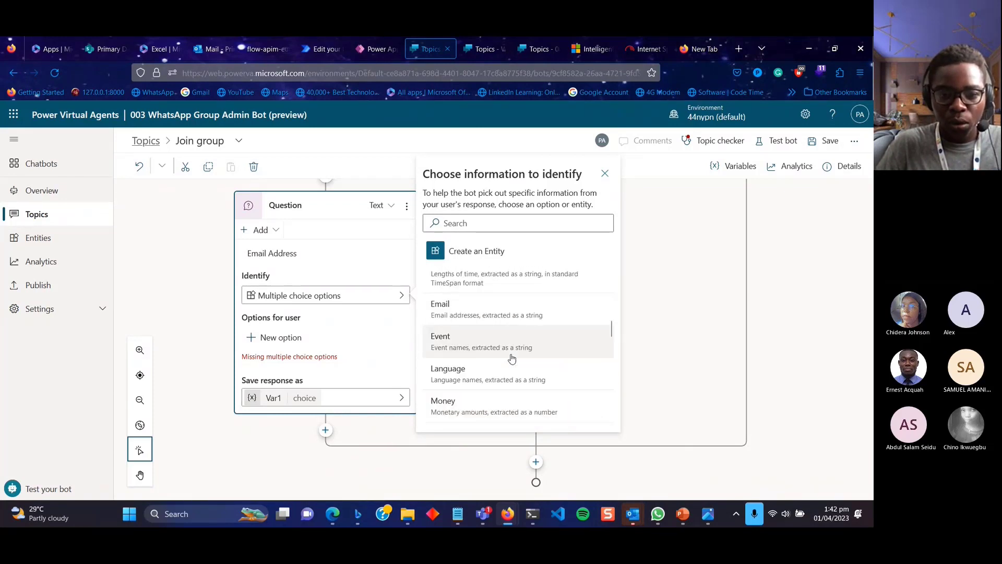
scroll(511, 358, "up", 1)
Set the question to identify Email and rename its variable to VarEmailAddress.
left_click(496, 350)
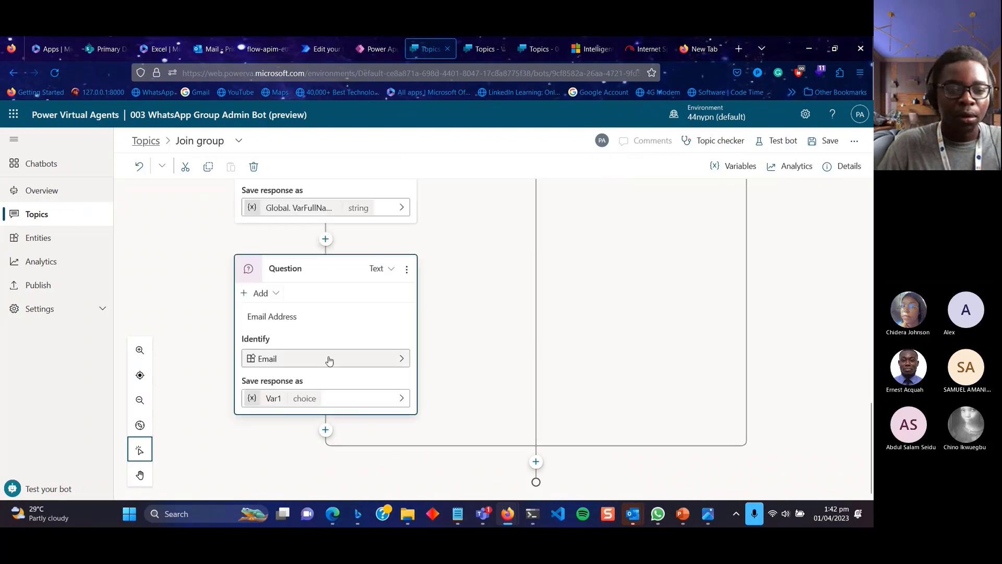
left_click(334, 398)
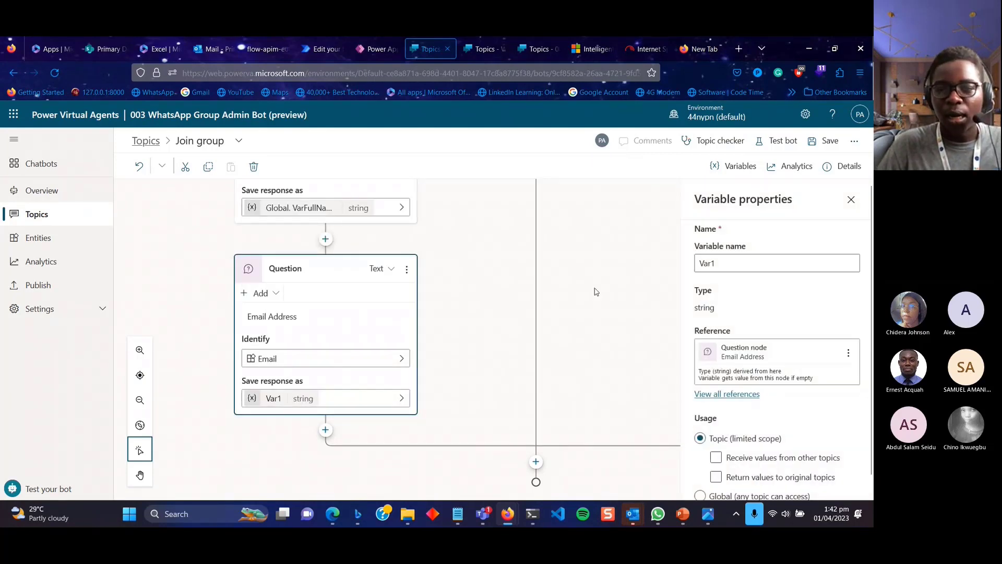
left_click(709, 265)
key("Delete")
type("Ema")
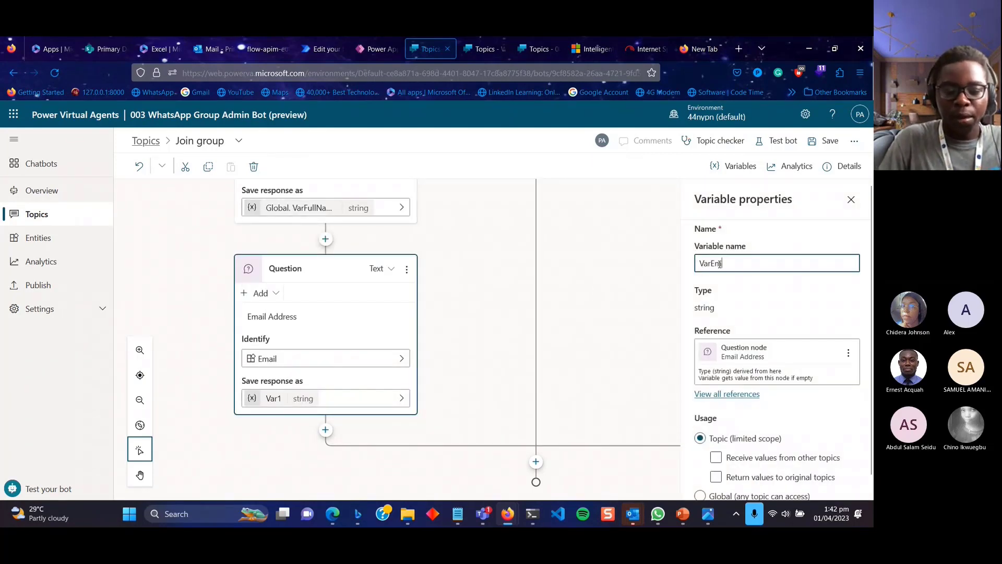
type("ilAddress")
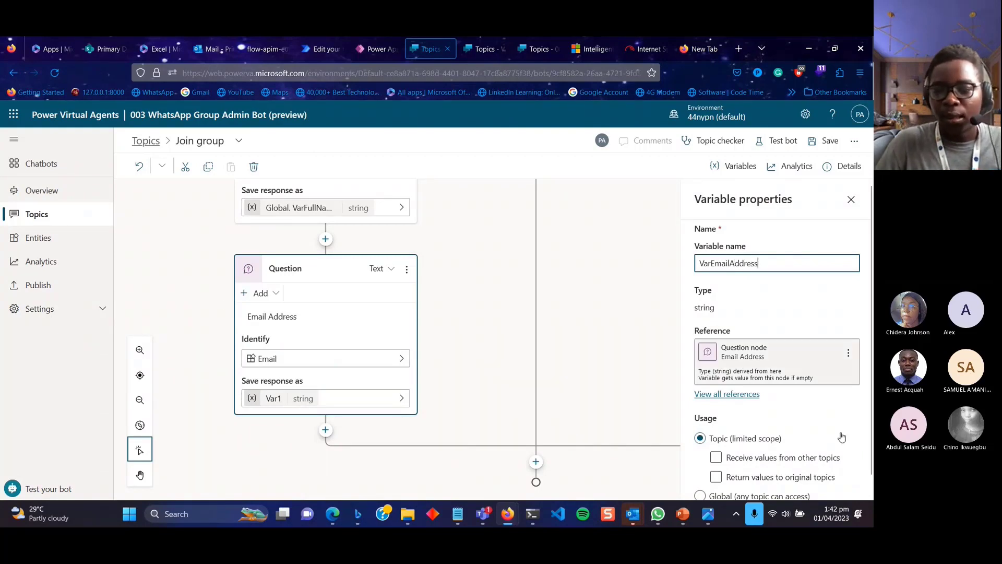
left_click(764, 481)
Make VarEmailAddress global so any topic can access it.
left_click(755, 485)
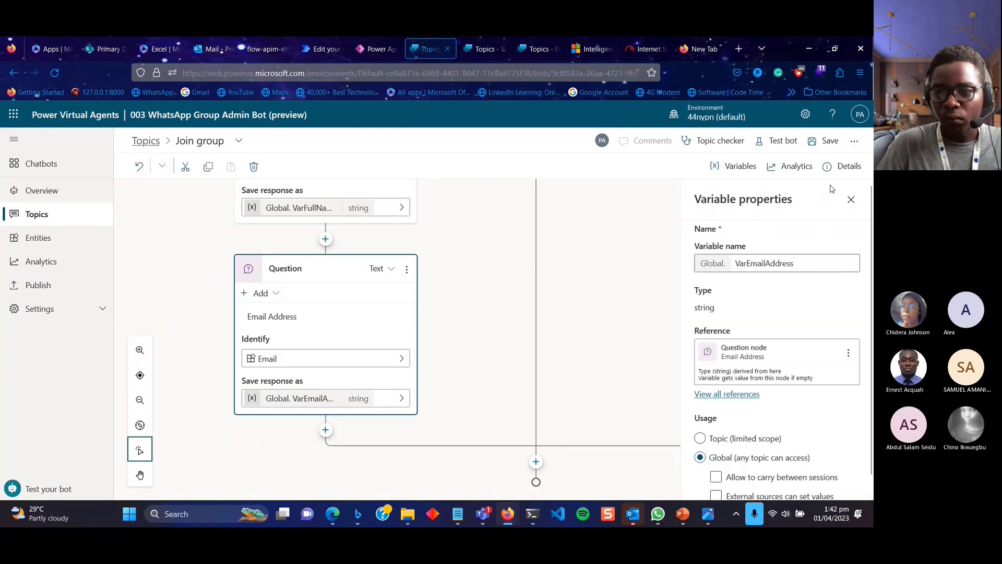
left_click(852, 200)
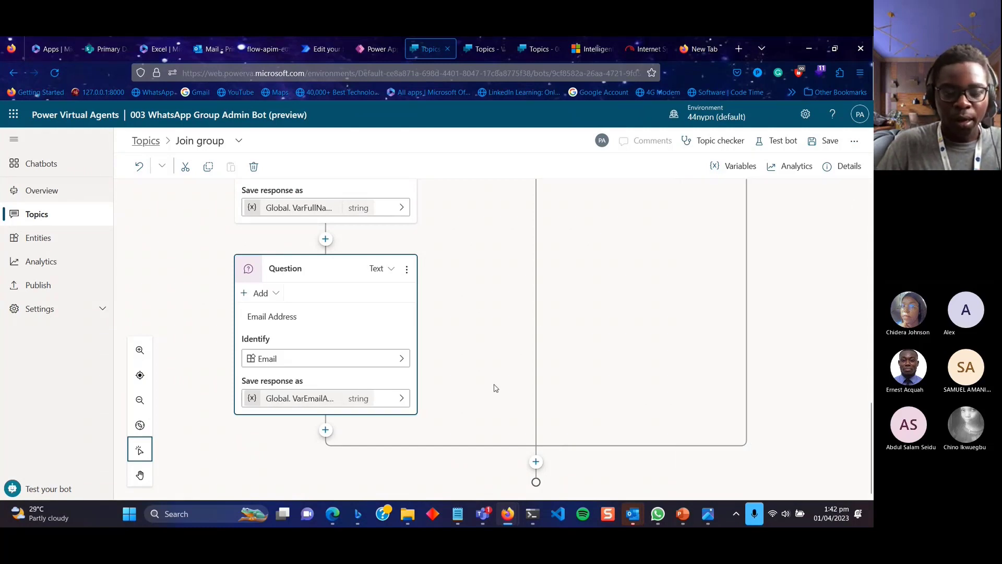
left_click(326, 430)
scroll(326, 469, "down", 2)
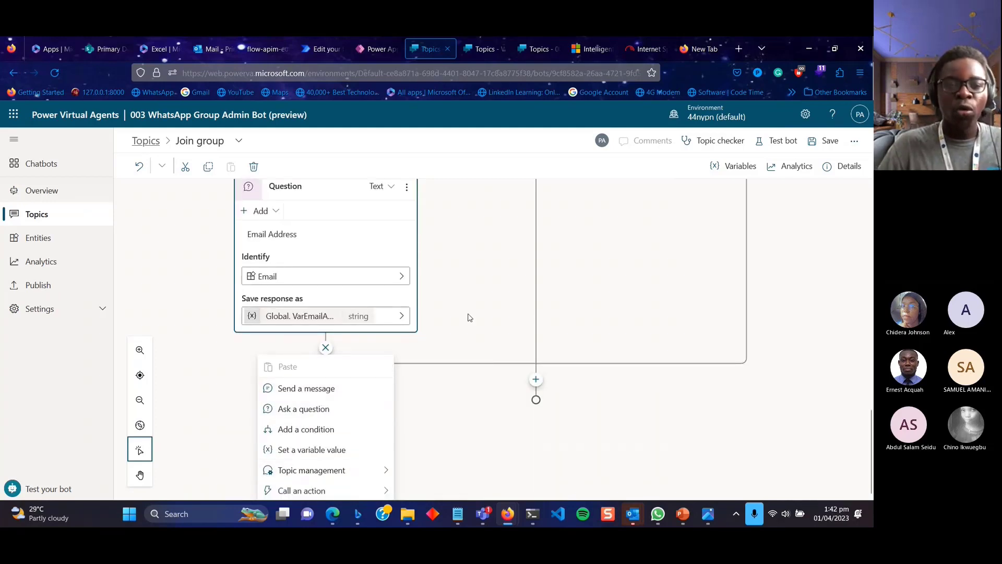
scroll(468, 318, "up", 5)
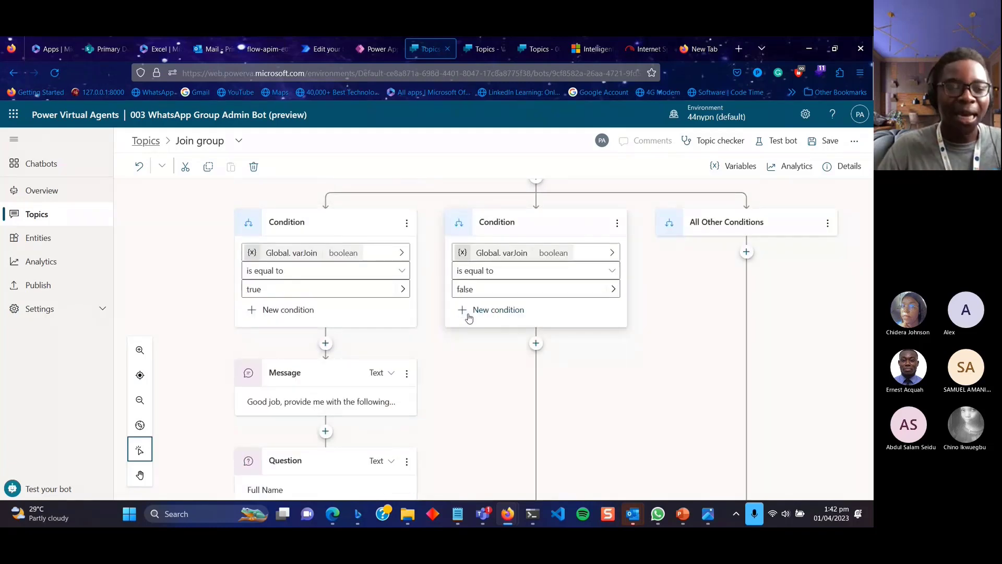
scroll(468, 316, "down", 2)
scroll(468, 317, "up", 2)
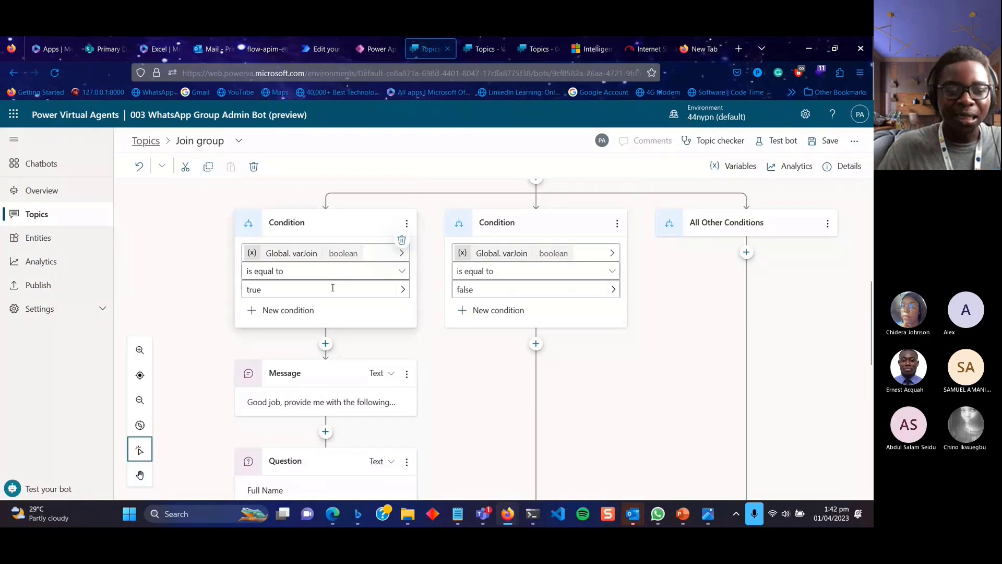
Add a message reading 'Awesome.' after the Email Address question.
scroll(331, 409, "down", 4)
scroll(434, 383, "up", 4)
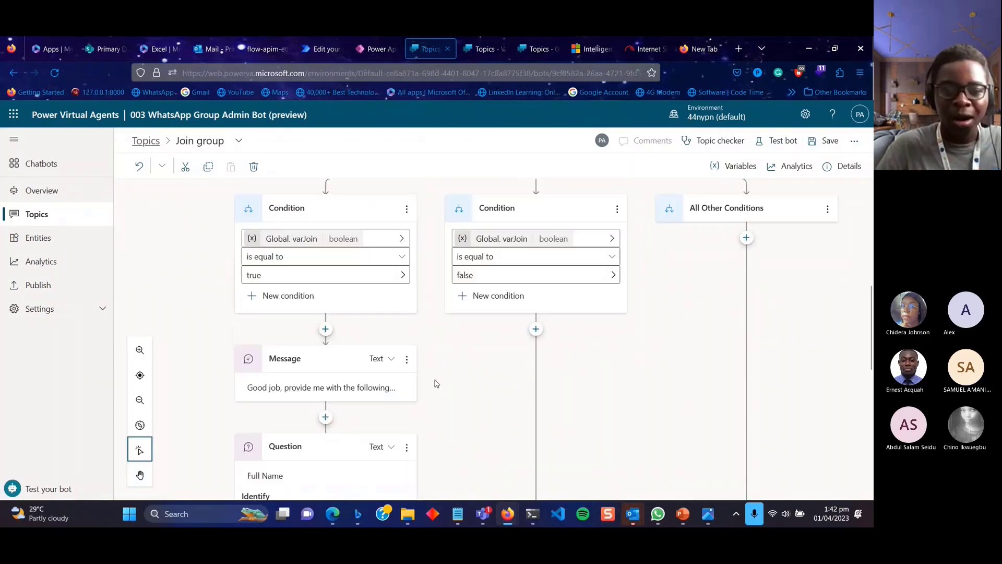
scroll(433, 383, "down", 8)
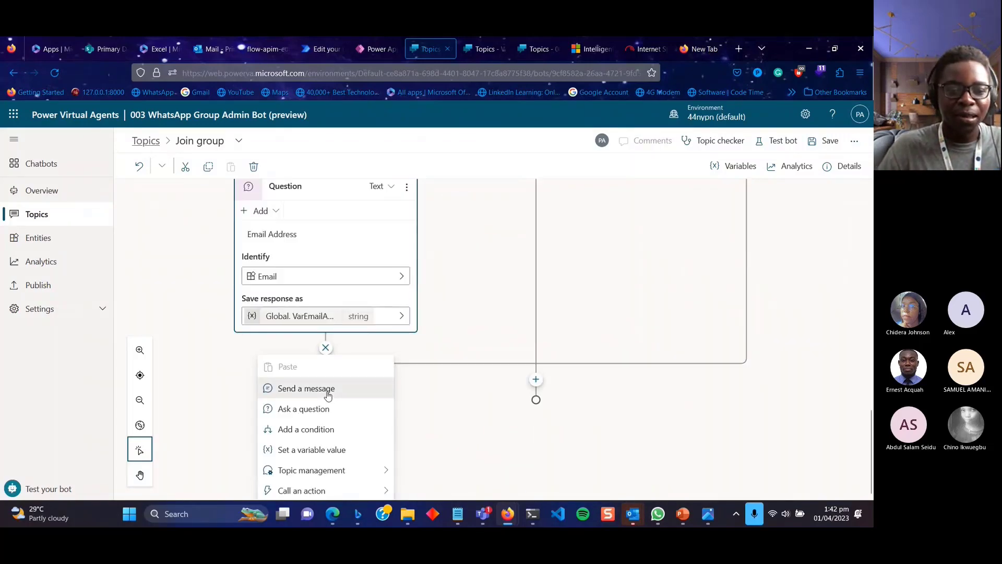
left_click(307, 388)
left_click(341, 437)
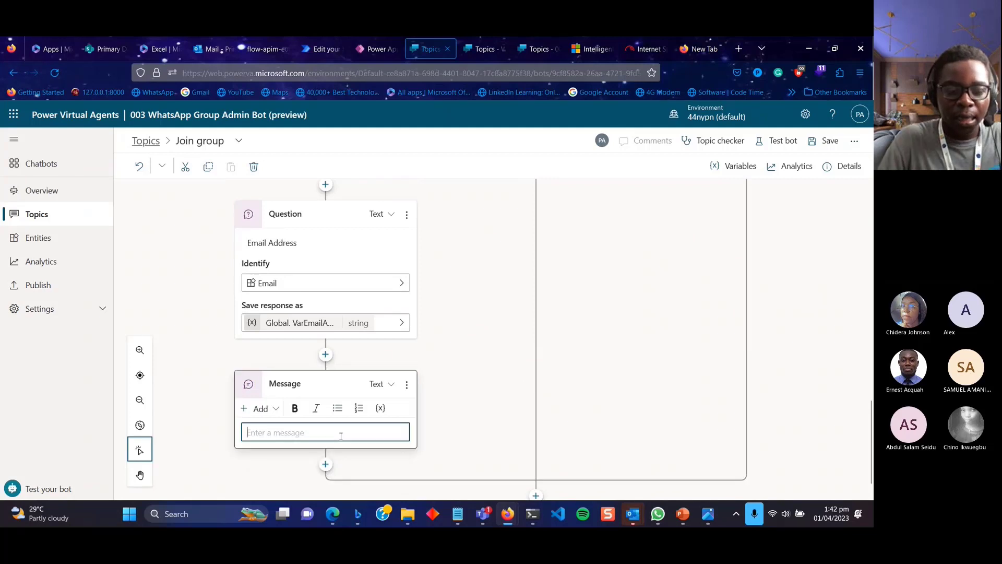
type("Go")
key("BackSpace")
key("BackSpace")
type("Awesome")
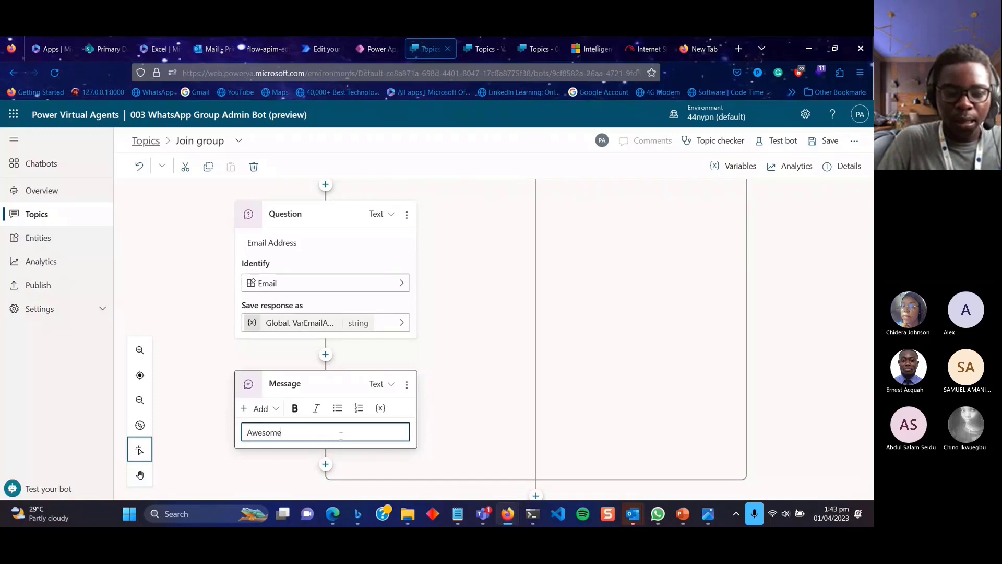
key("BackSpace")
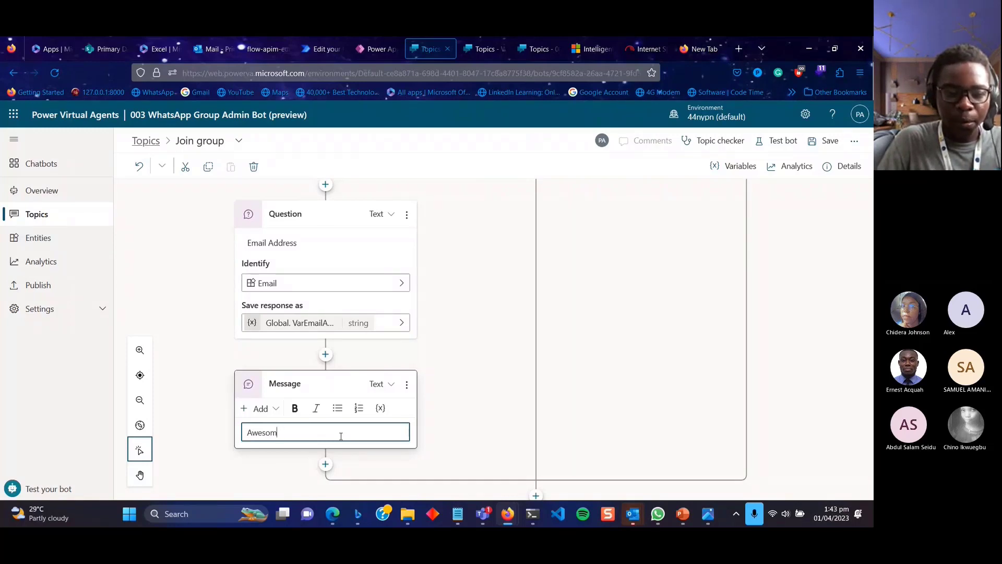
type("e")
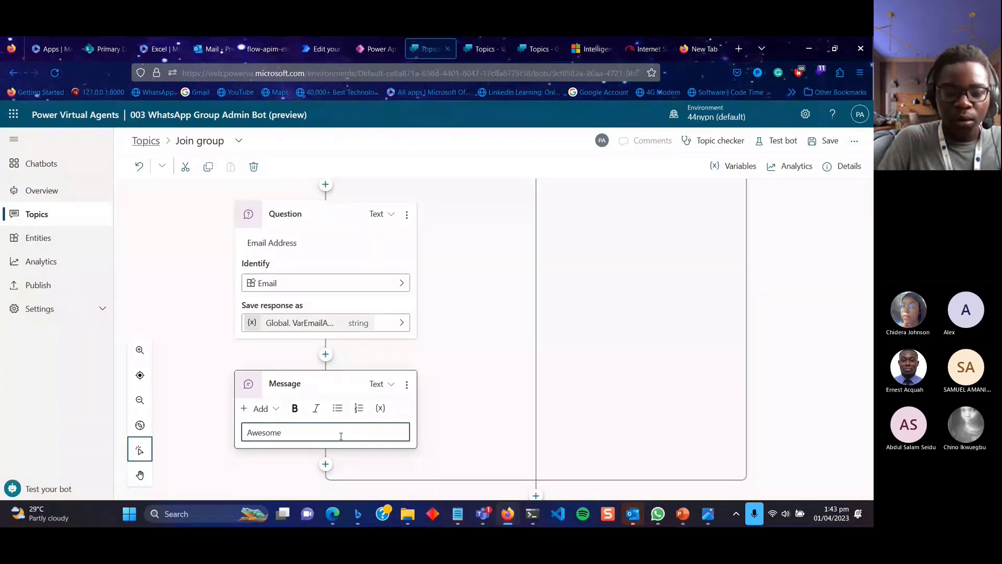
type(".")
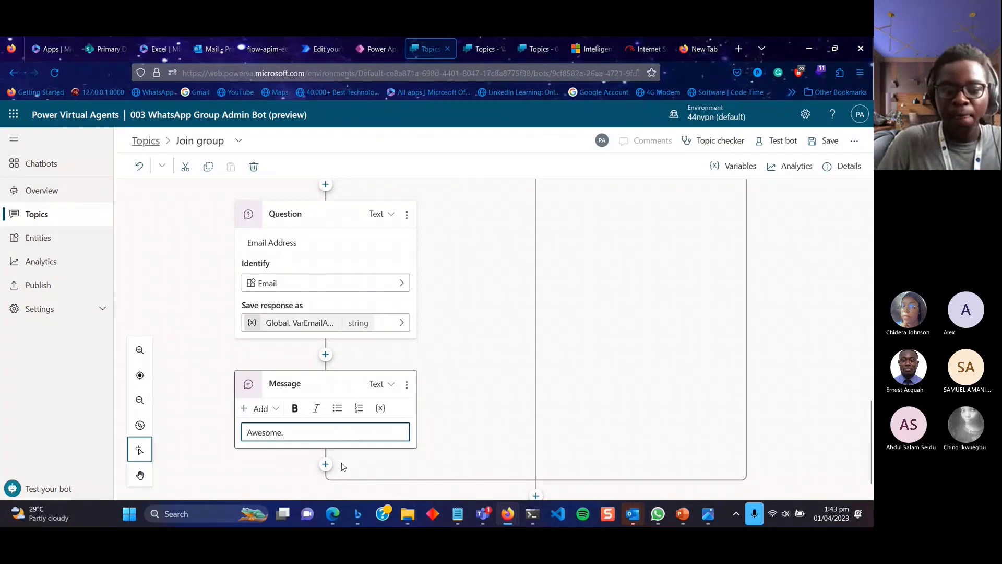
scroll(470, 466, "down", 1)
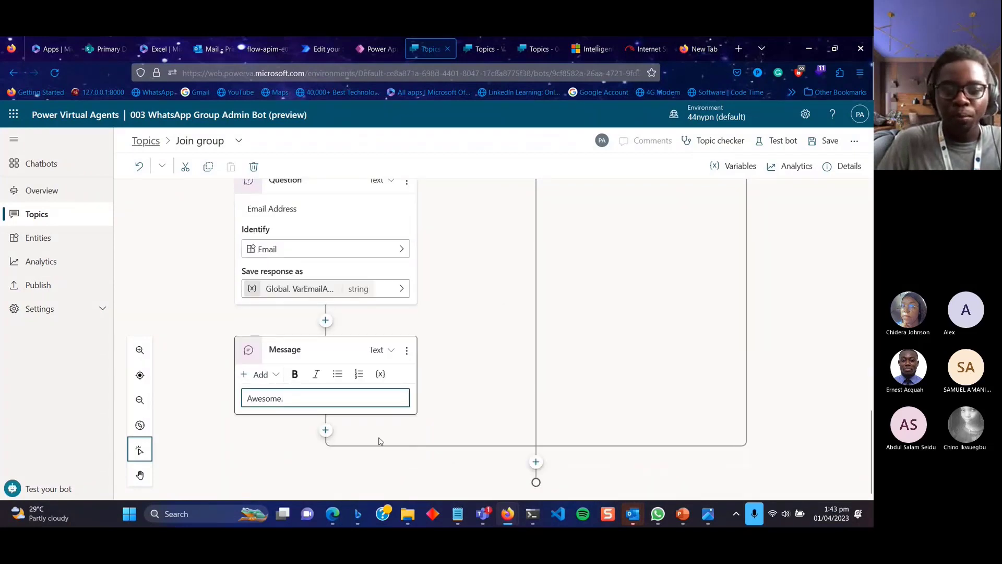
left_click(324, 431)
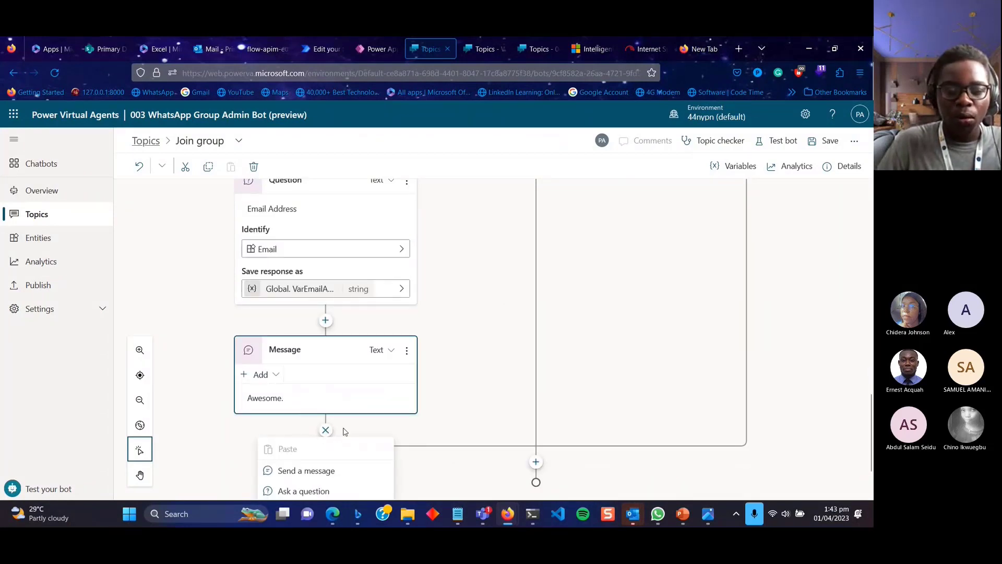
left_click(406, 430)
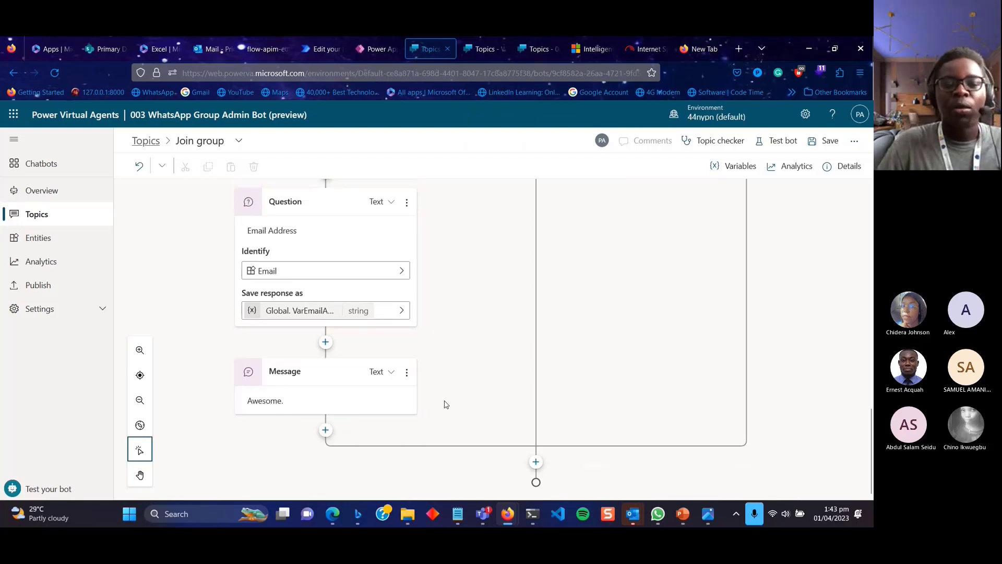
scroll(447, 405, "up", 8)
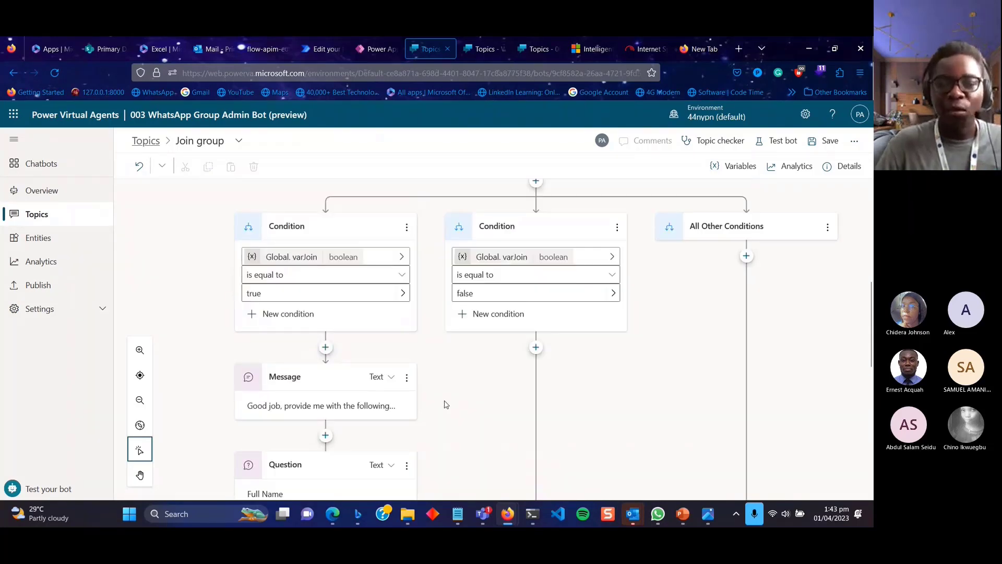
Add a message to the false branch: 'Sorry, I cannot continue with the conversation anymore.'.
left_click(536, 347)
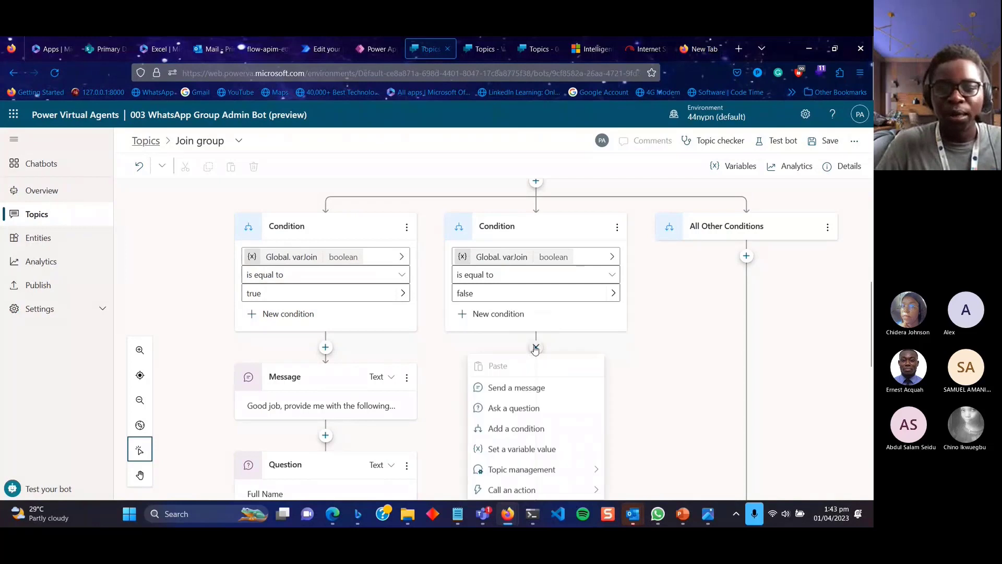
left_click(518, 389)
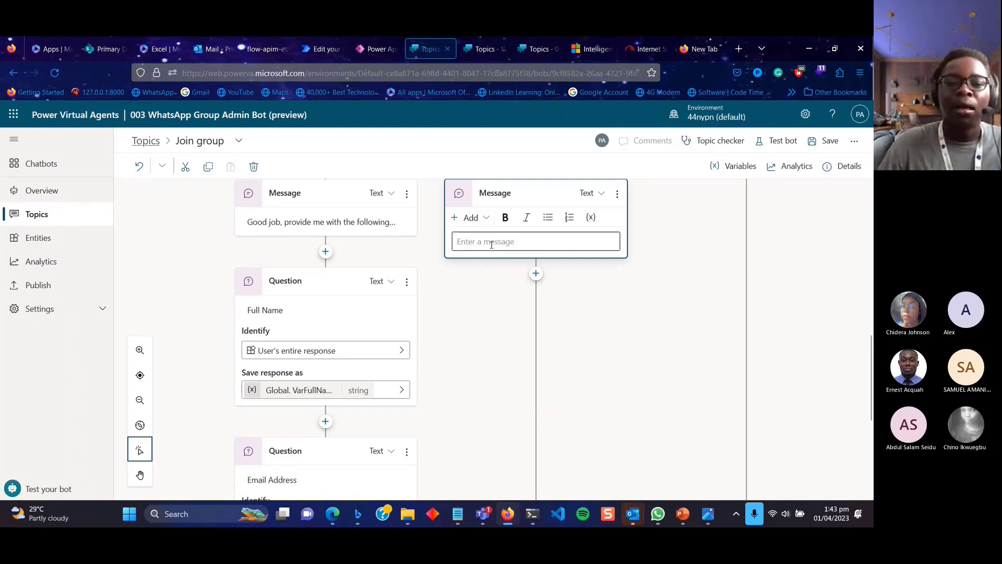
scroll(491, 244, "up", 3)
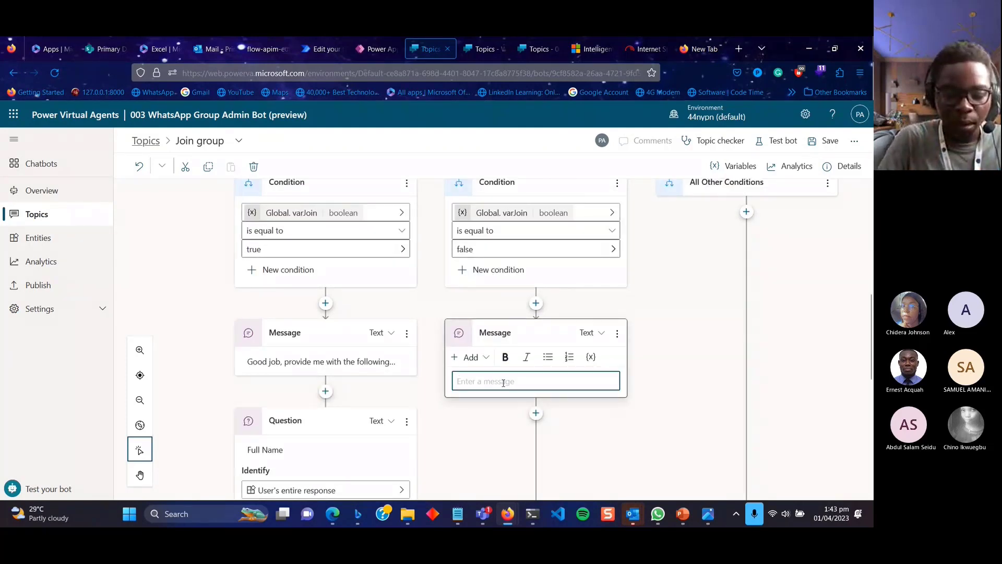
type("Sorry")
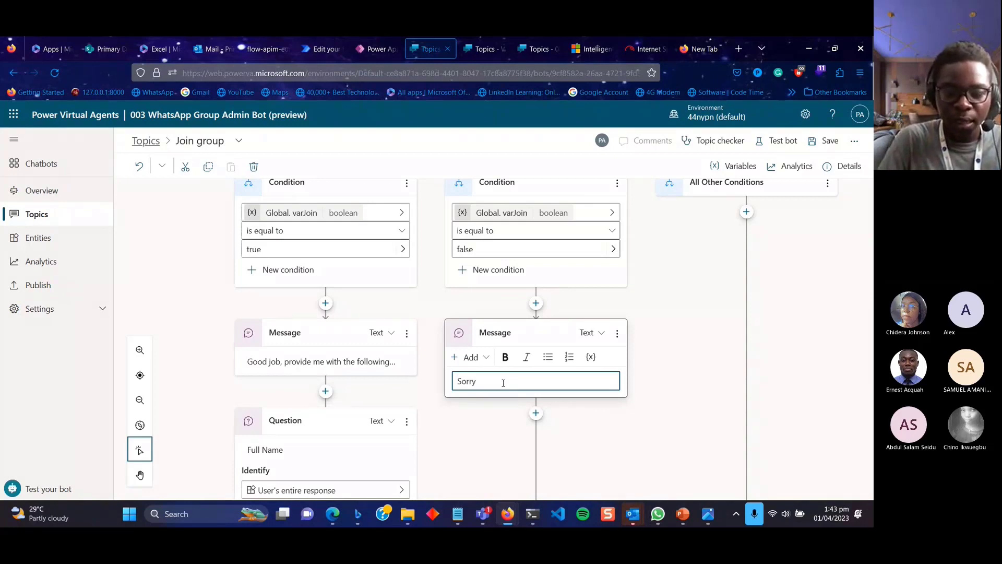
type(", I ca")
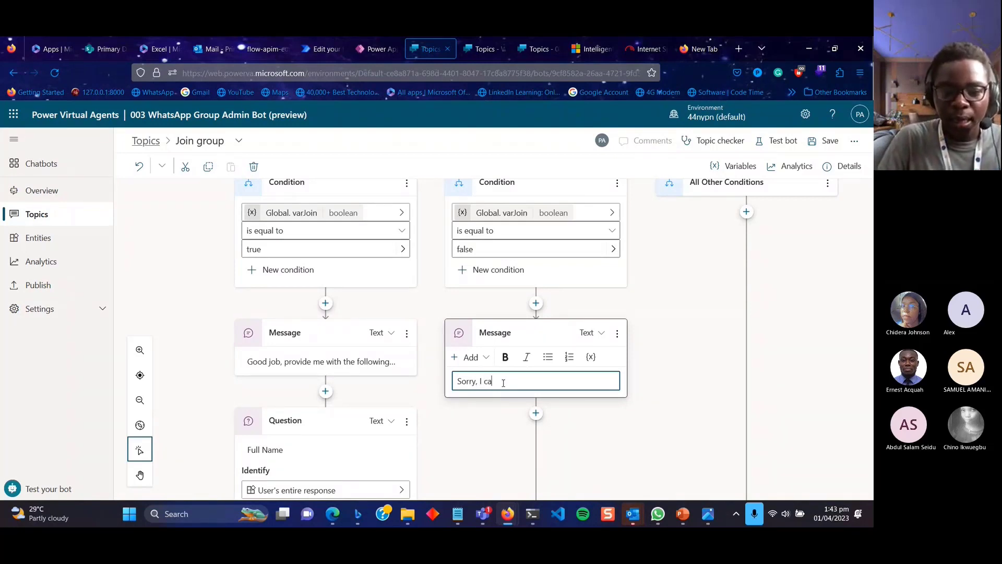
type("nnot")
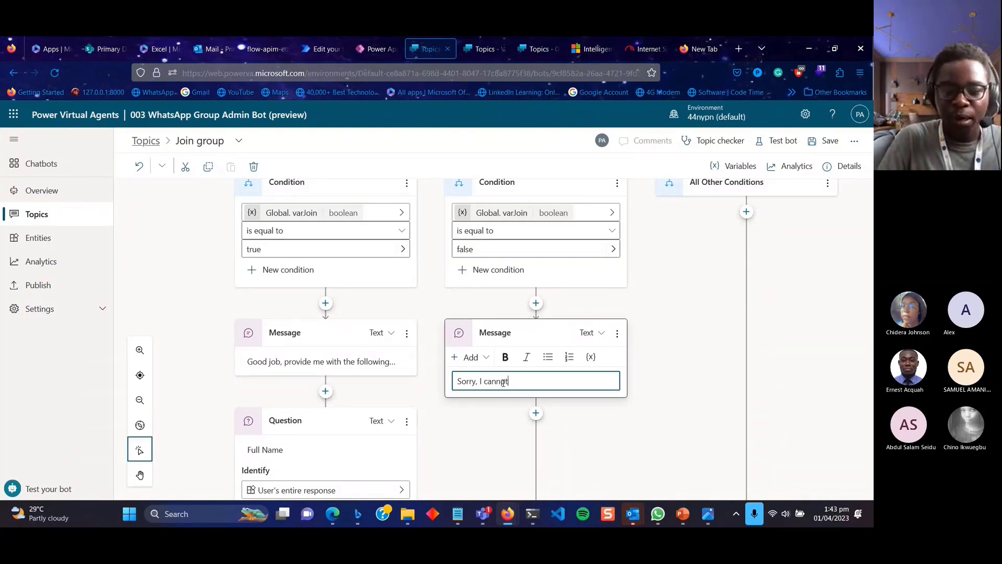
type(" continue with the")
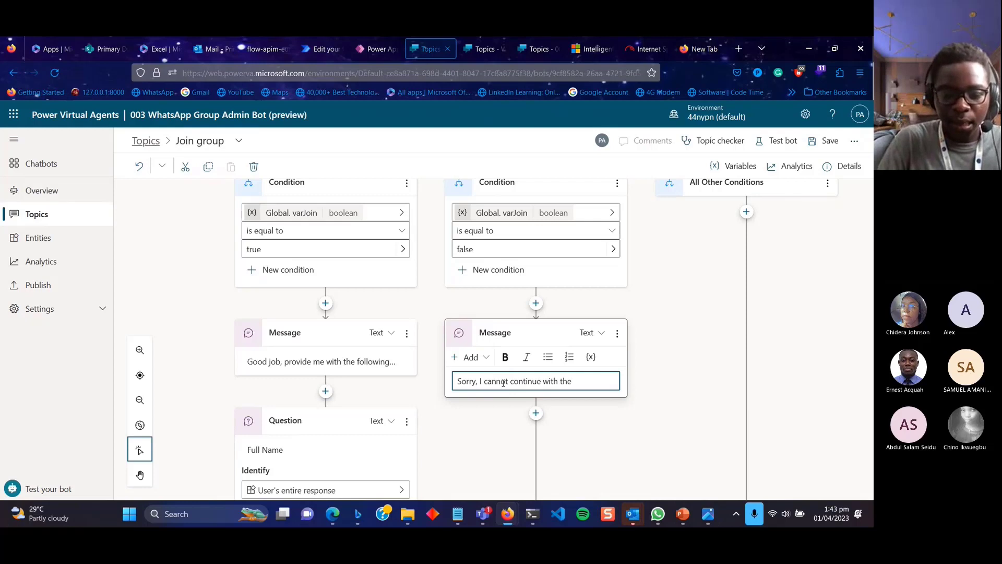
type(" conerd")
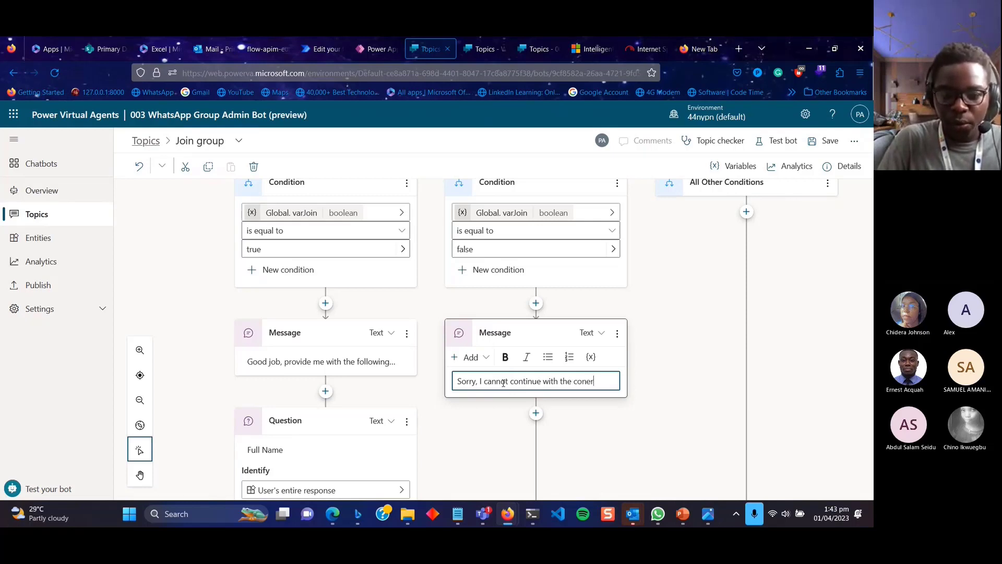
key("BackSpace")
key("BackSpace")
key("BackSpace")
type("versatio")
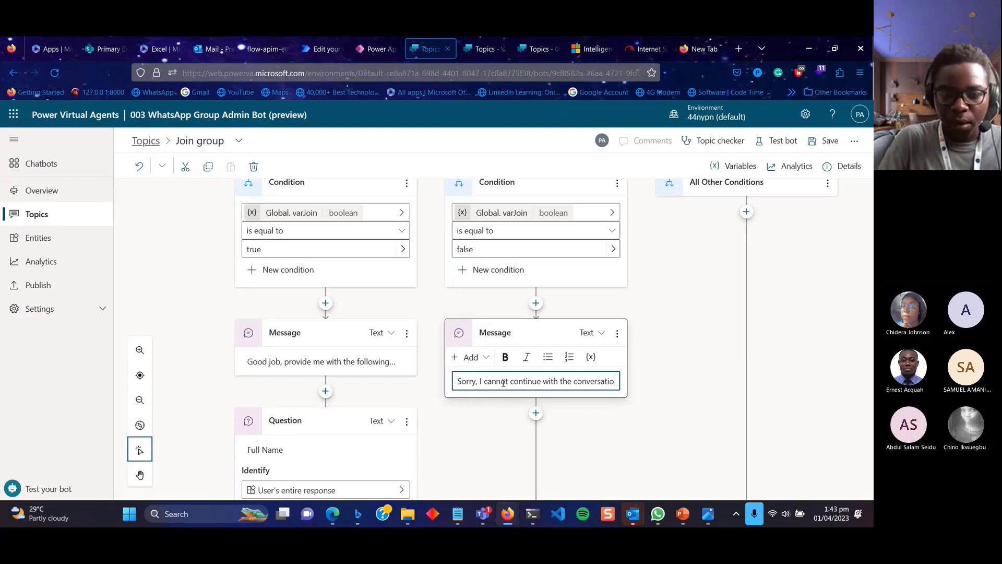
type("n anymore.")
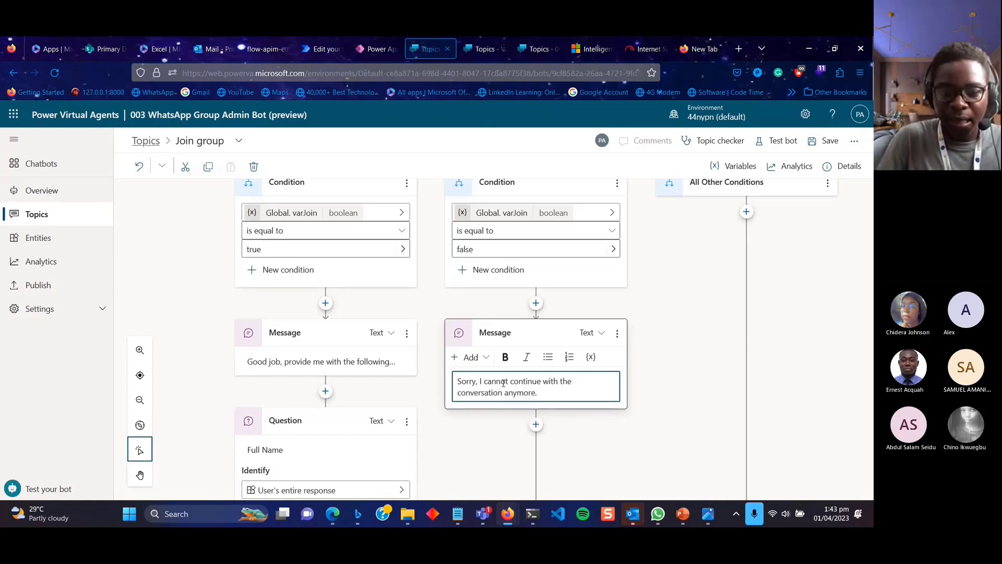
scroll(536, 427, "down", 3)
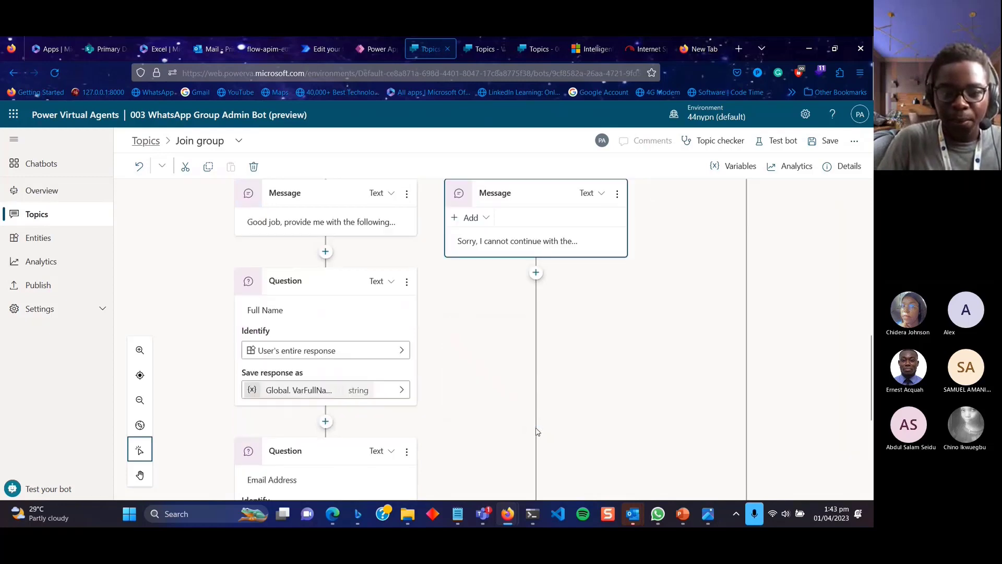
Add a message after the apology: 'My purpose is to help people join the community on WhatsApp.'.
left_click(536, 271)
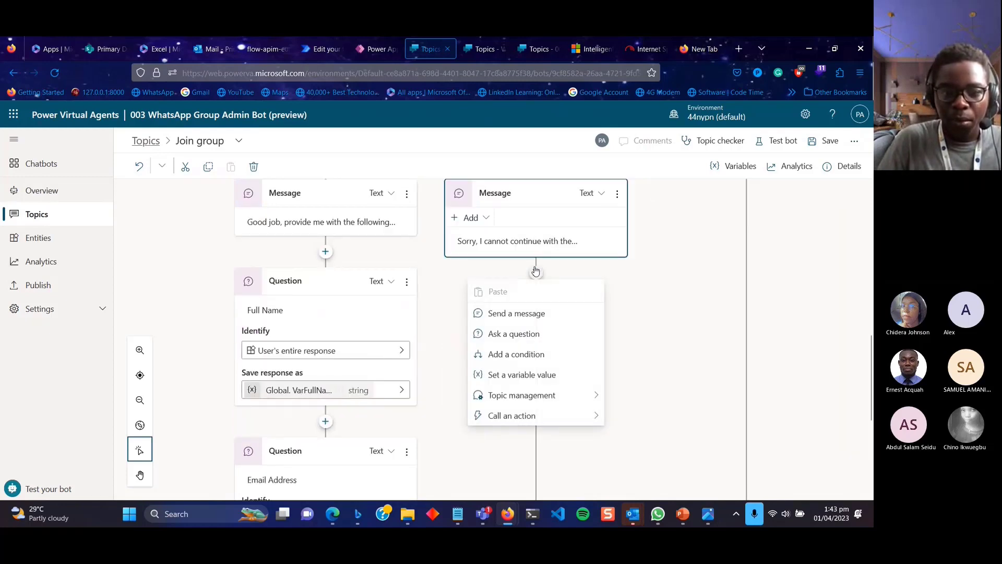
left_click(517, 313)
left_click(513, 220)
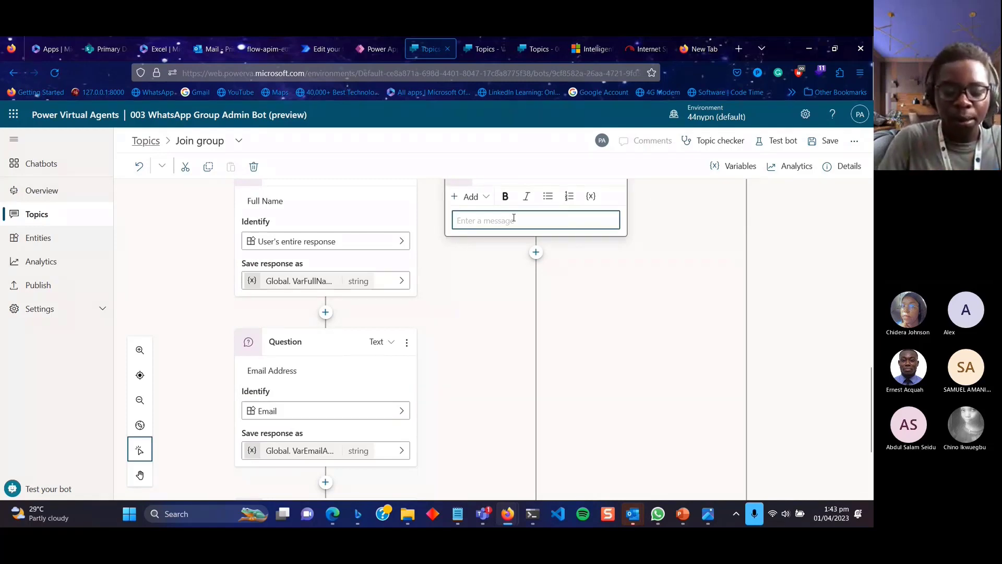
type("I")
key("BackSpace")
type("My ")
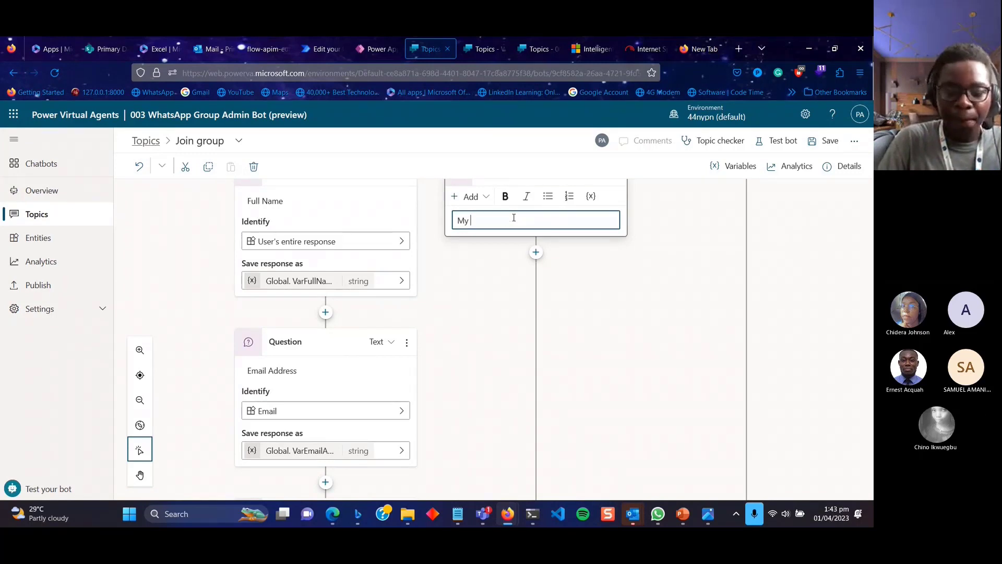
type("purpose is to pro")
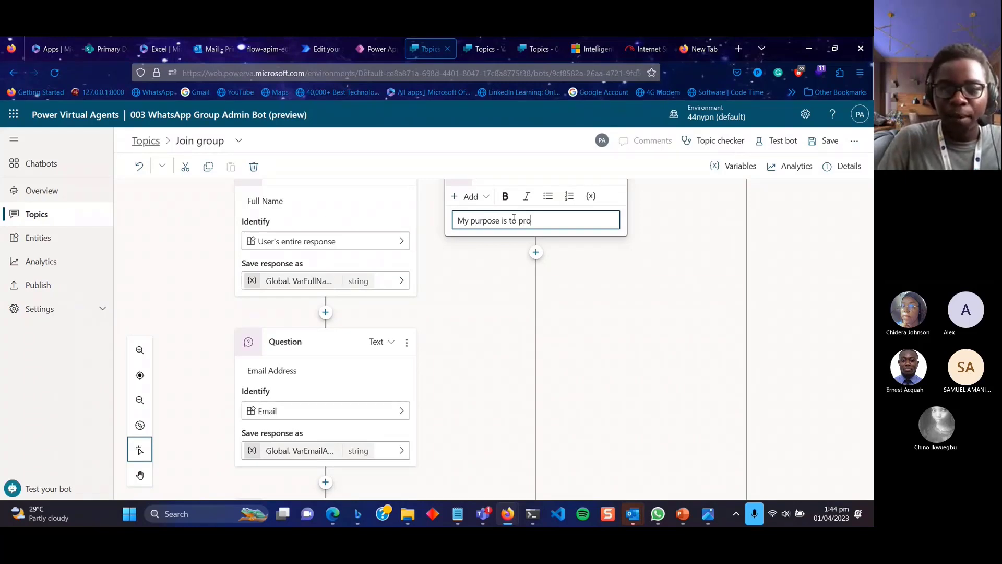
key("BackSpace")
key("BackSpace")
key("BackSpace")
type("hel")
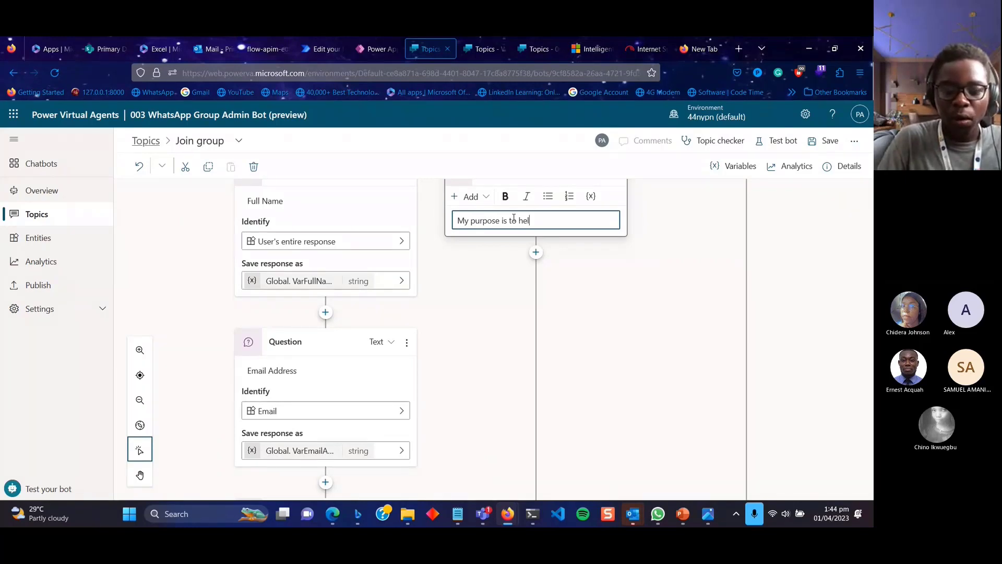
type("p people jo")
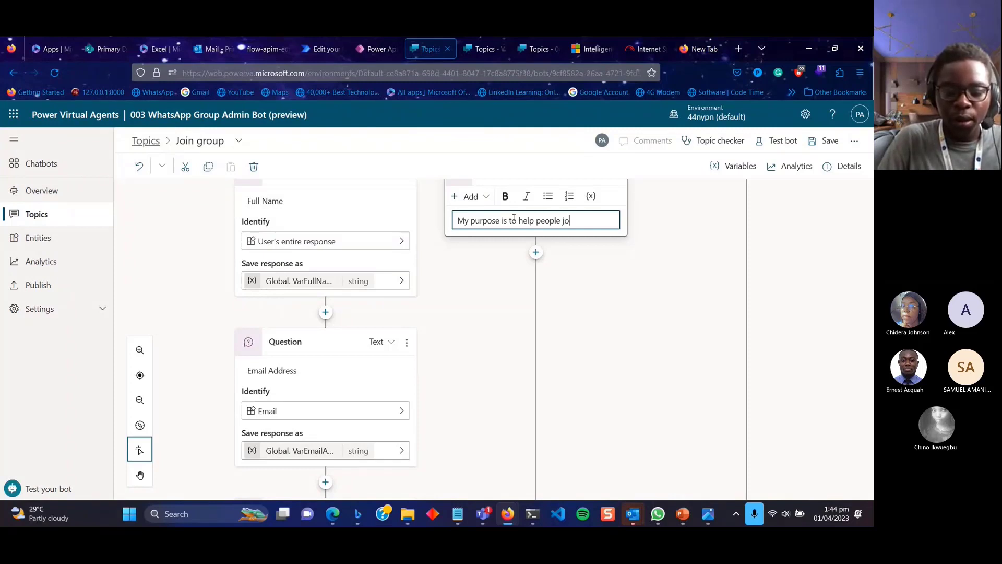
type("in the commuinity on W")
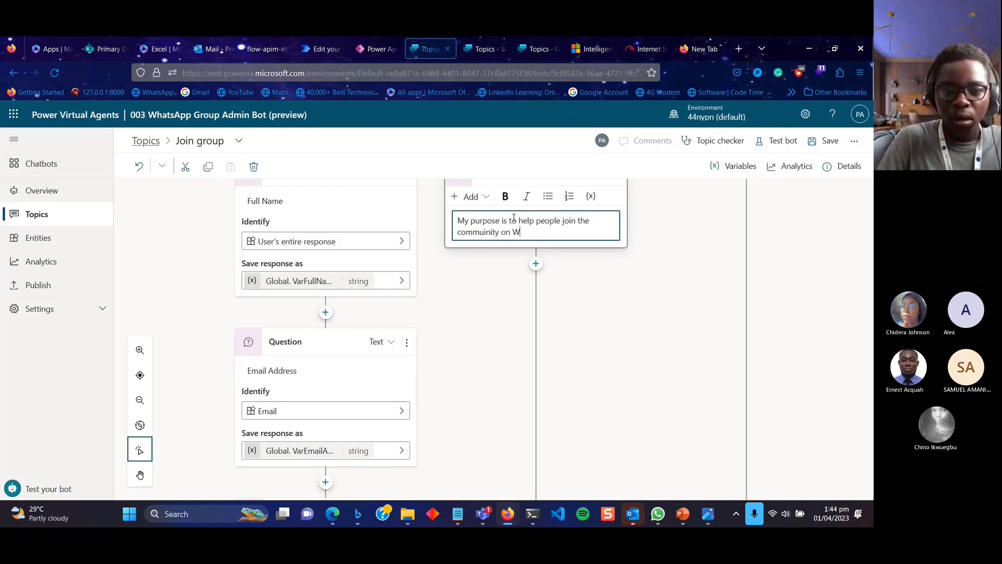
type("hats")
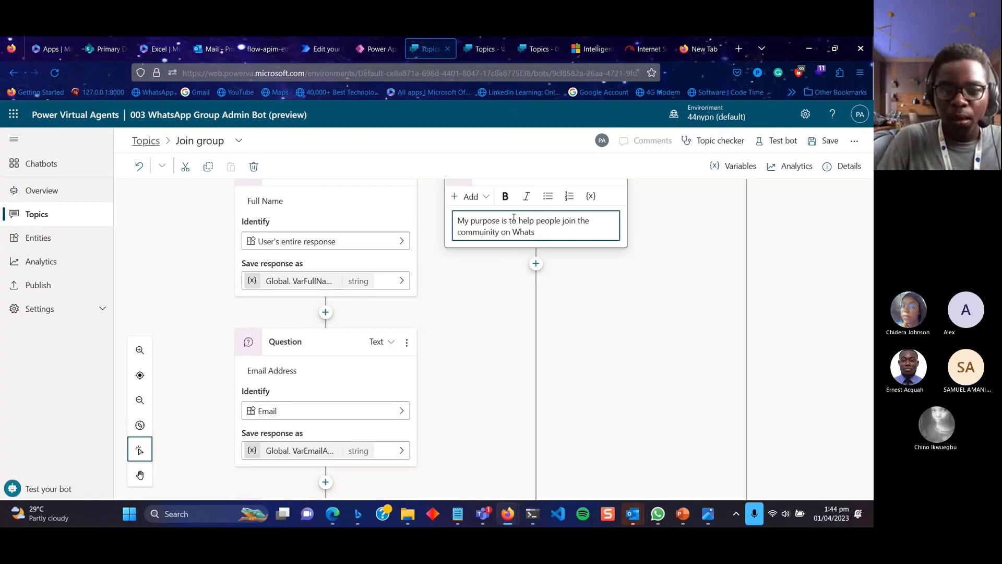
type("Aos")
type("pp.")
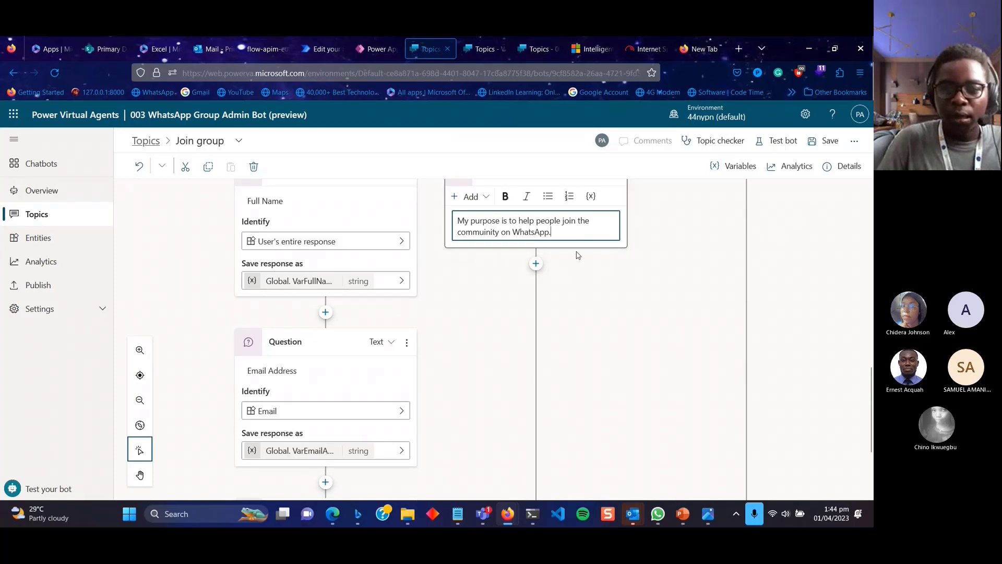
left_click(536, 266)
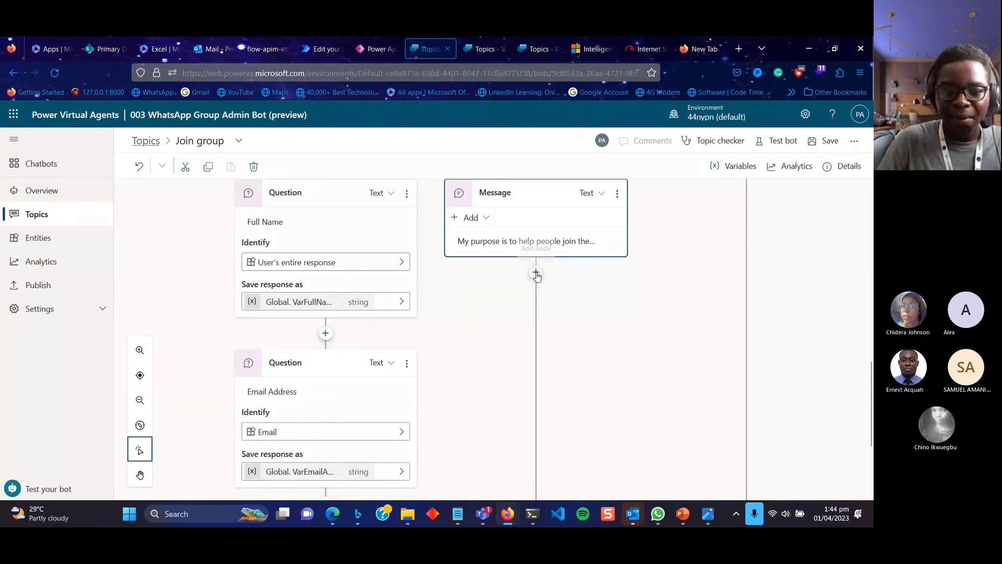
Add a message telling users to enter "Start over" to restart the conversation.
left_click(536, 272)
left_click(528, 314)
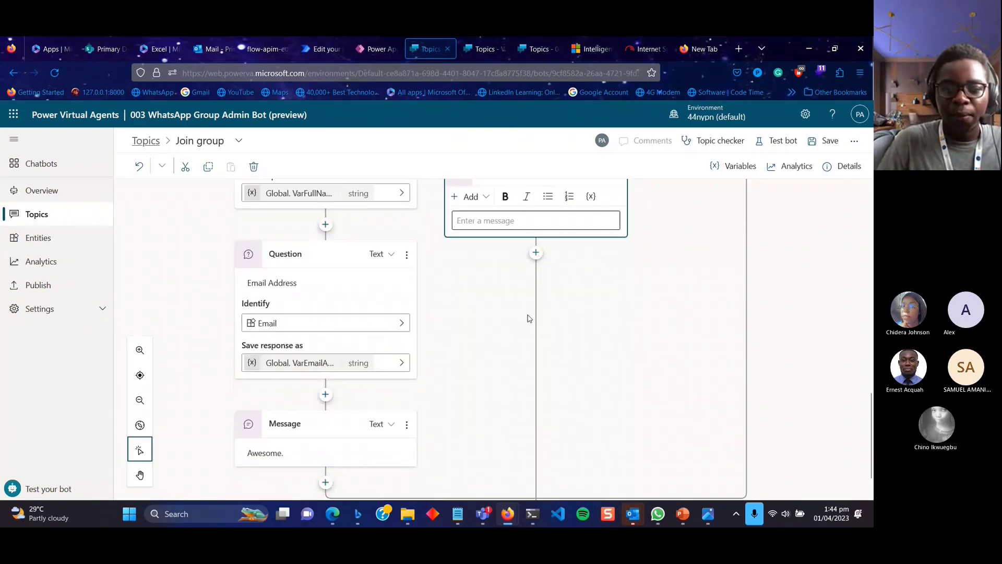
type("If you wa")
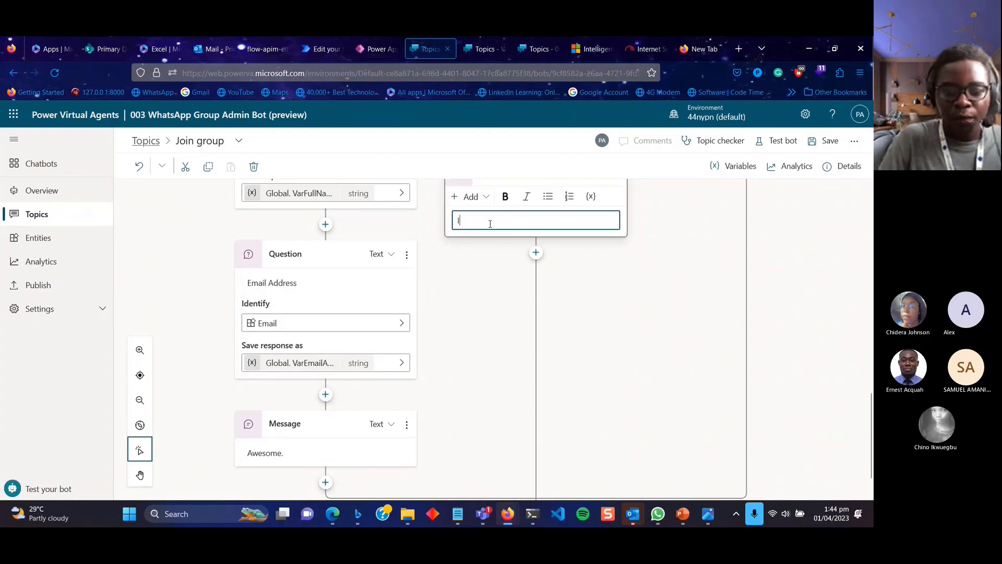
type("n to")
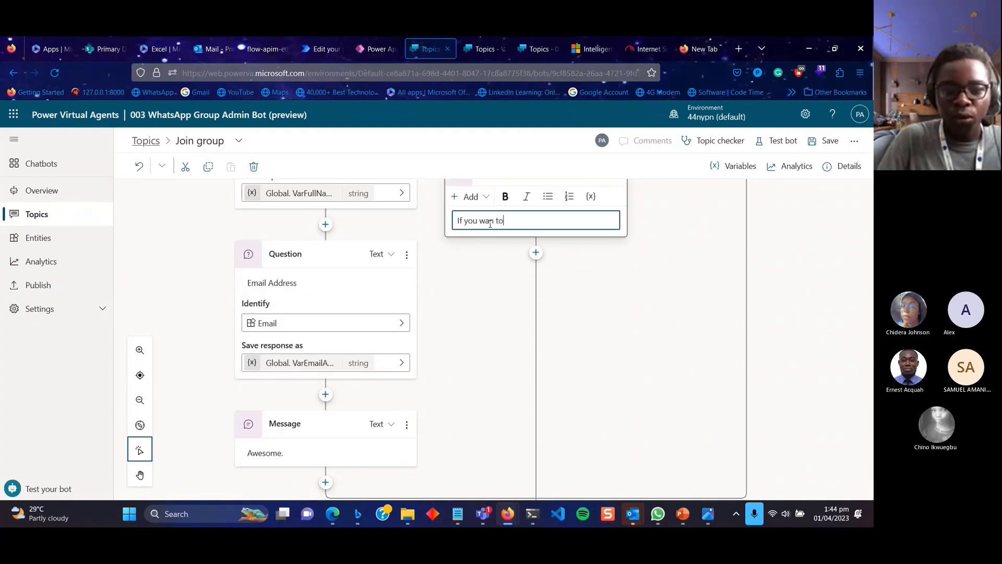
type(" start")
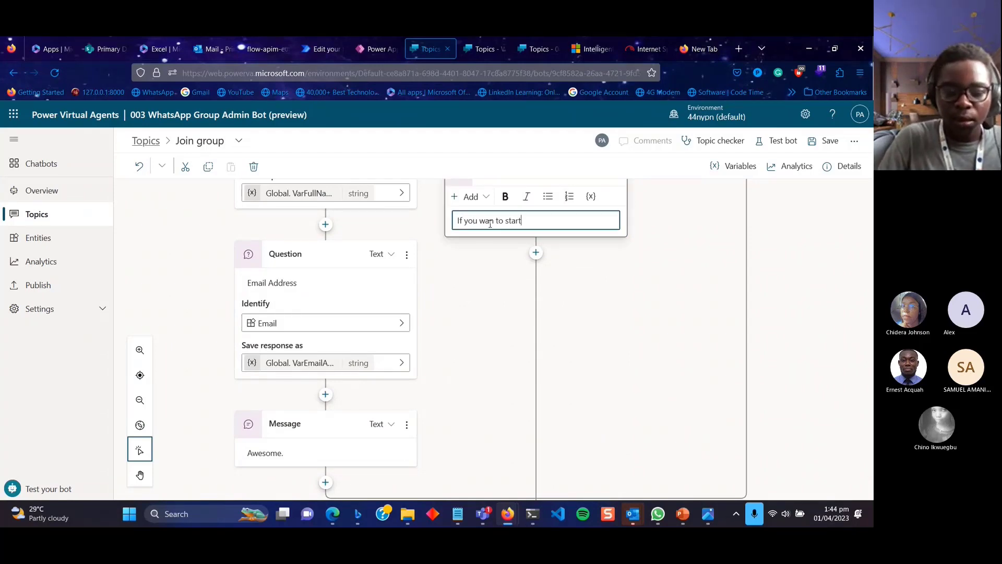
type(" over the con")
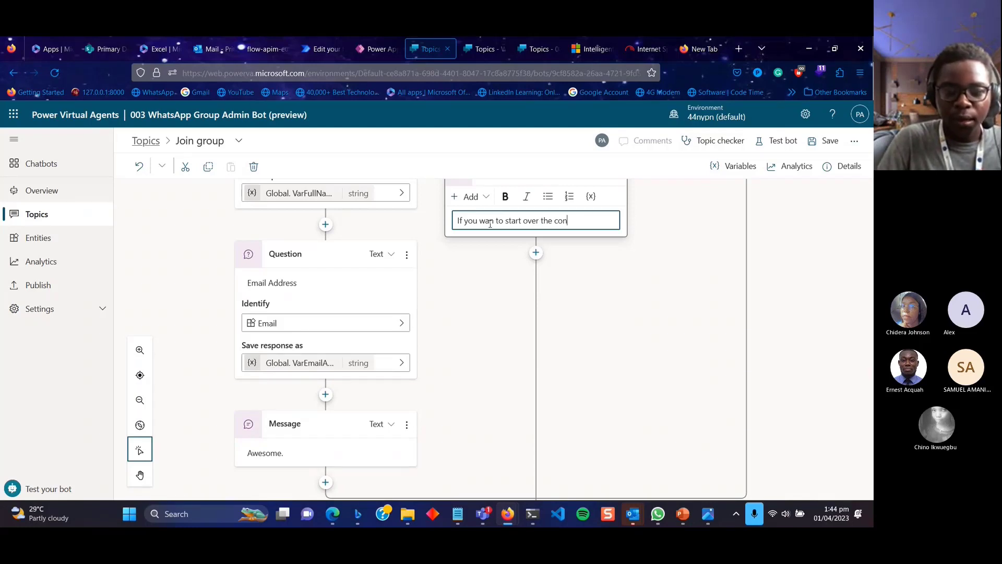
type("versatio")
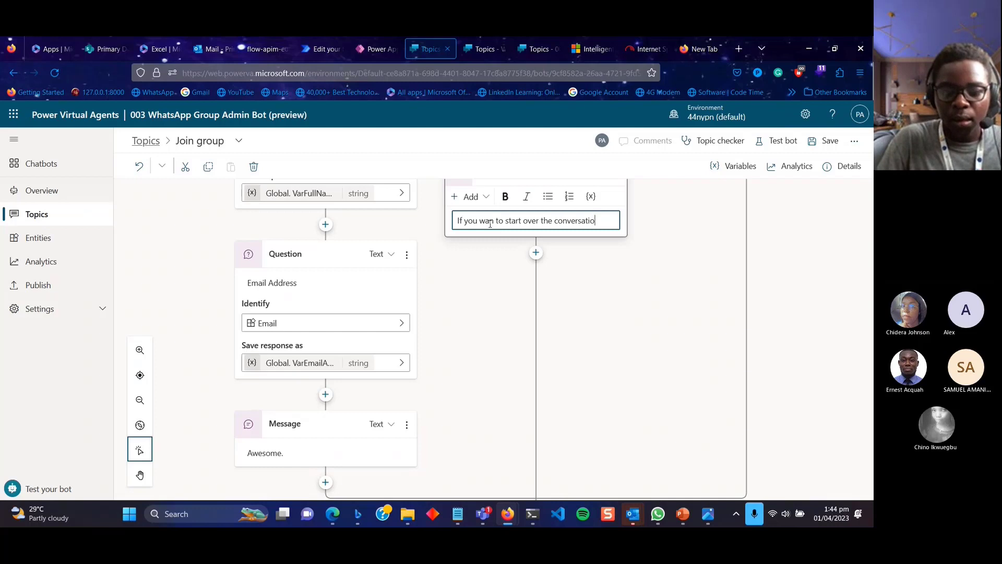
type("n. Enter")
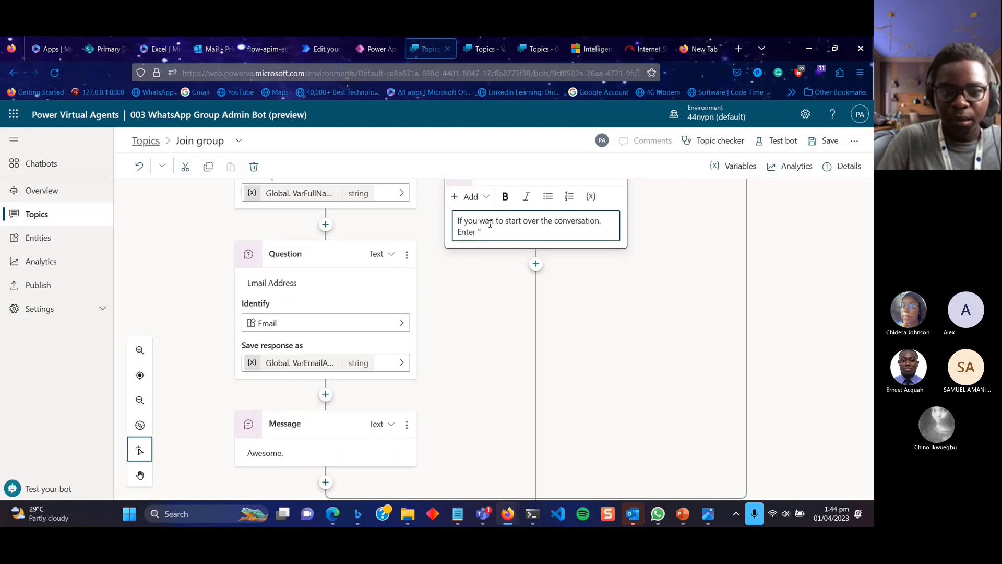
type(" \"Start")
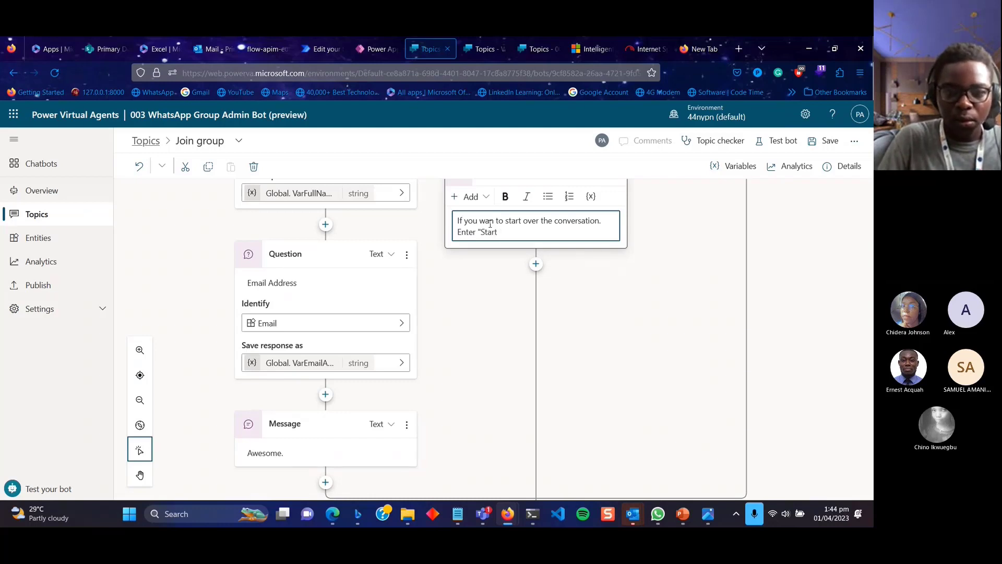
type(" over\"")
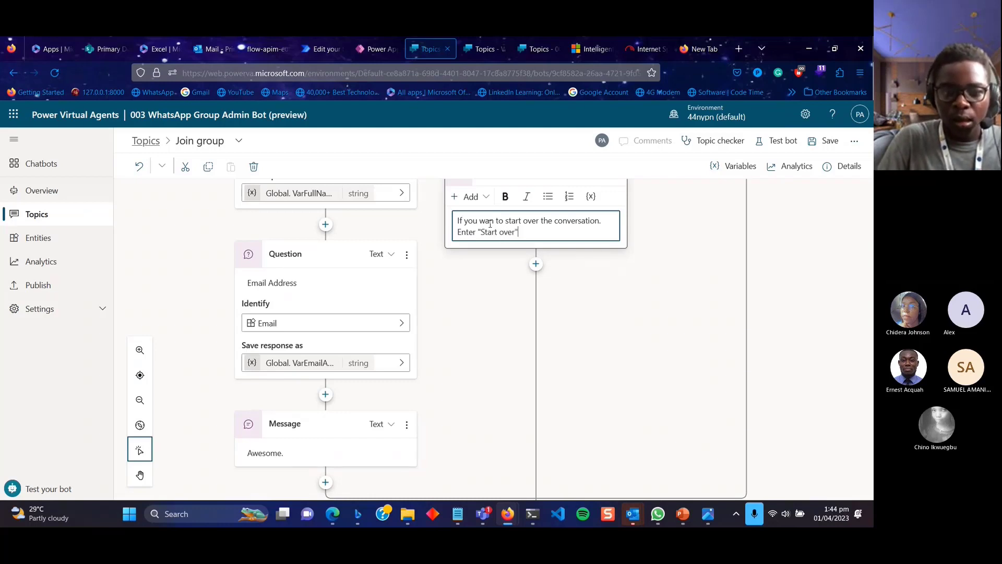
type(" and")
key("BackSpace")
key("BackSpace")
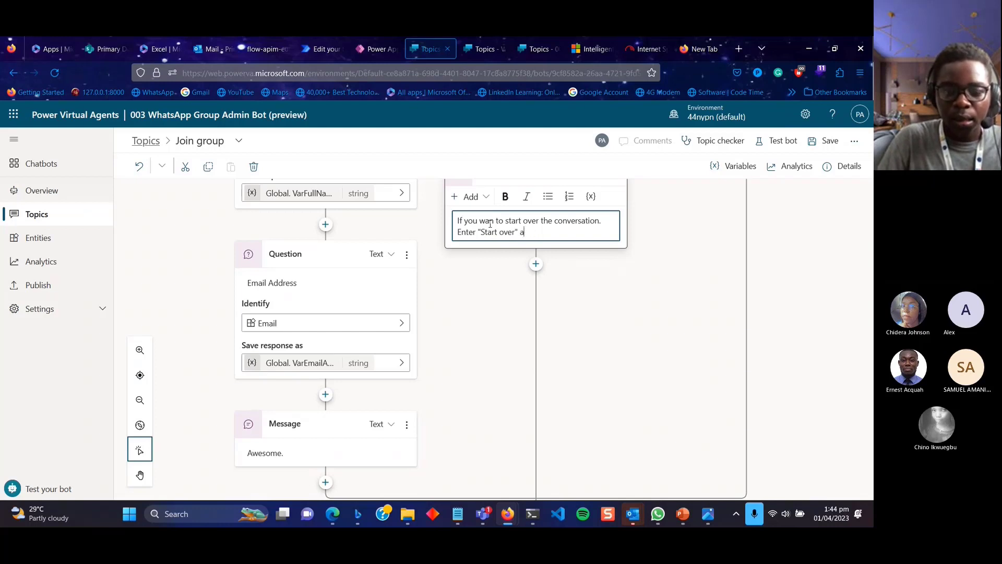
type("nd I will star")
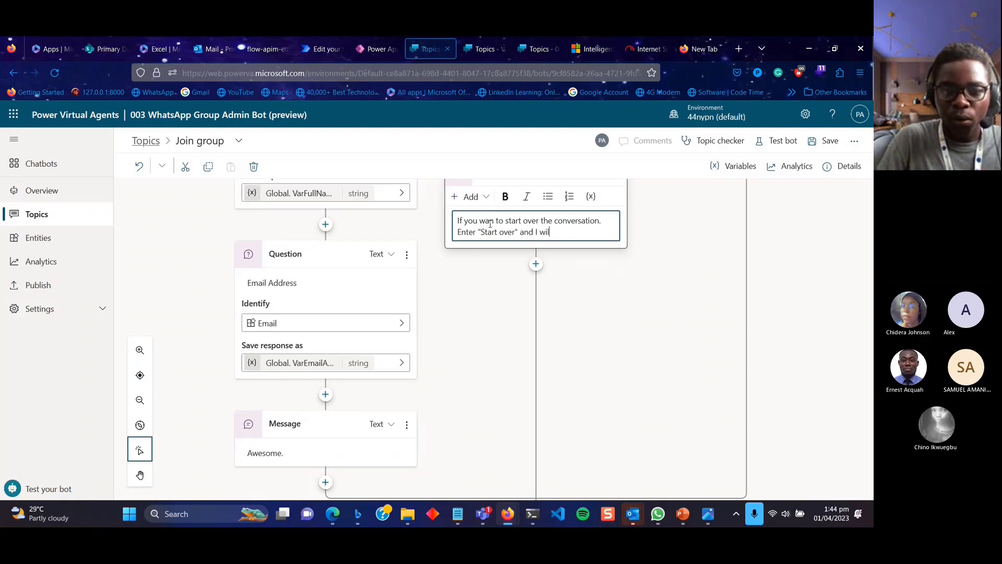
key("BackSpace")
key("BackSpace")
key("BackSpace")
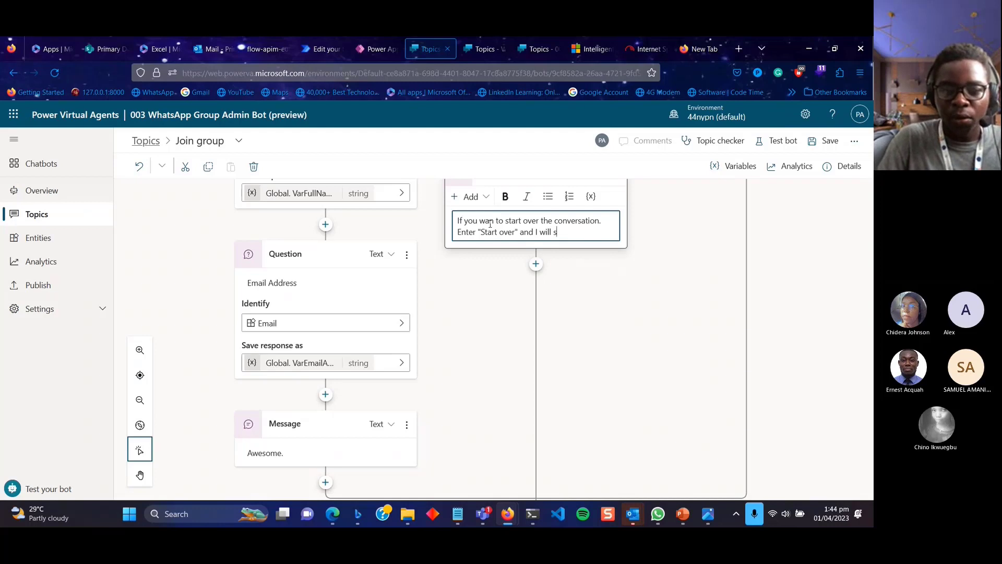
type("estart the")
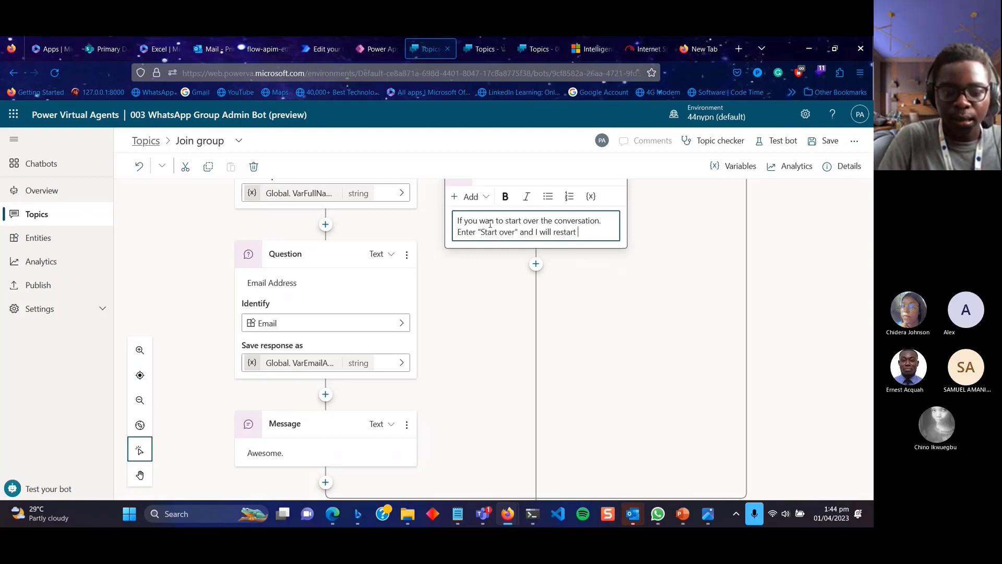
key("BackSpace")
key("BackSpace")
key("BackSpace")
type("ou")
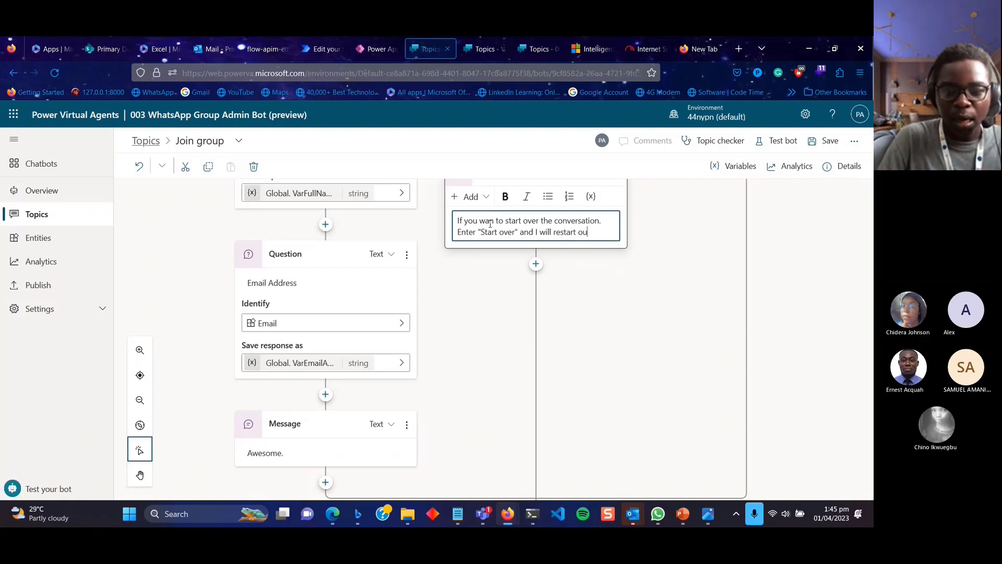
type("r conver")
type("ion.")
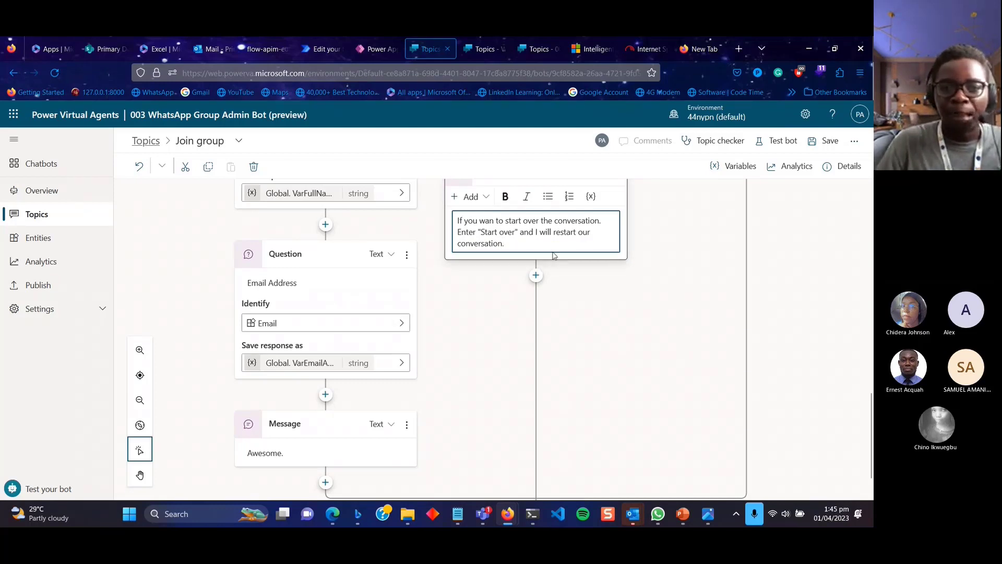
Format the words "Start over" in that message as bold italics.
scroll(522, 274, "up", 1)
left_click_drag(518, 285, 478, 289)
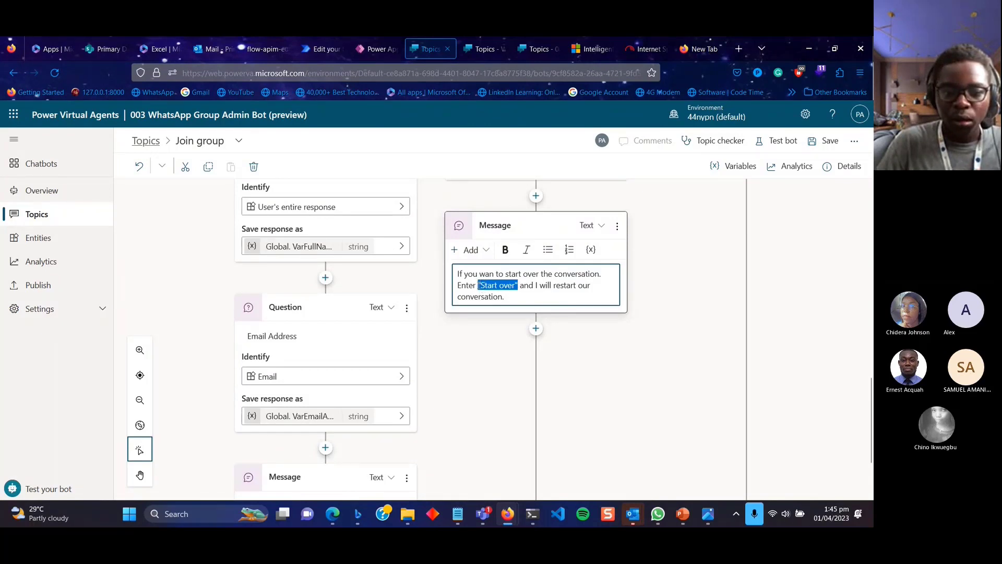
left_click(505, 249)
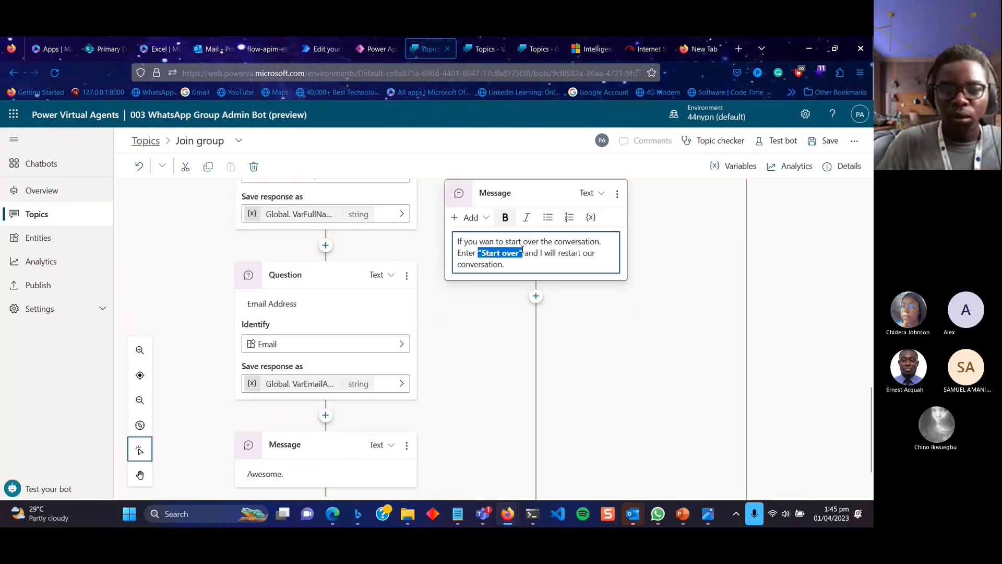
left_click(526, 219)
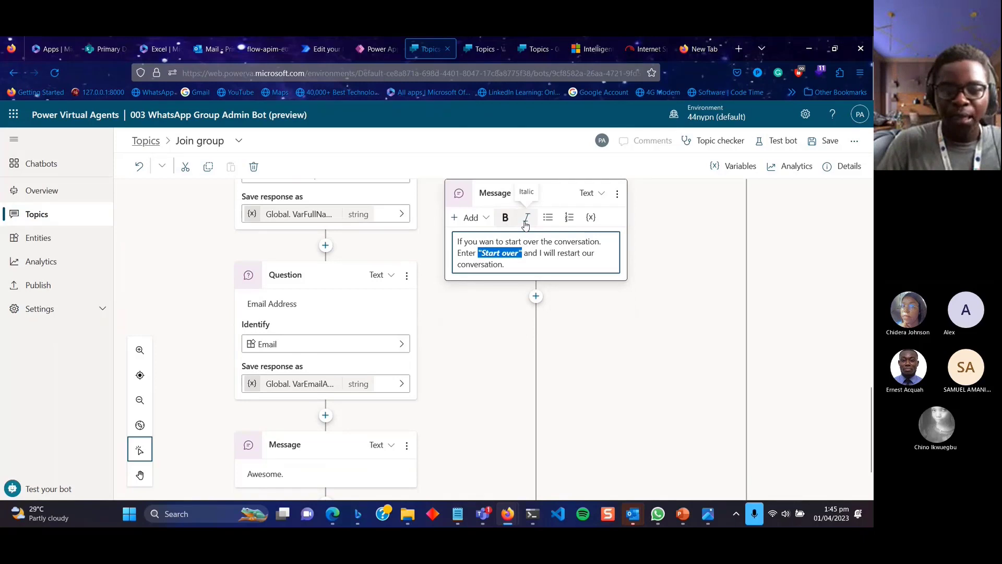
left_click(515, 274)
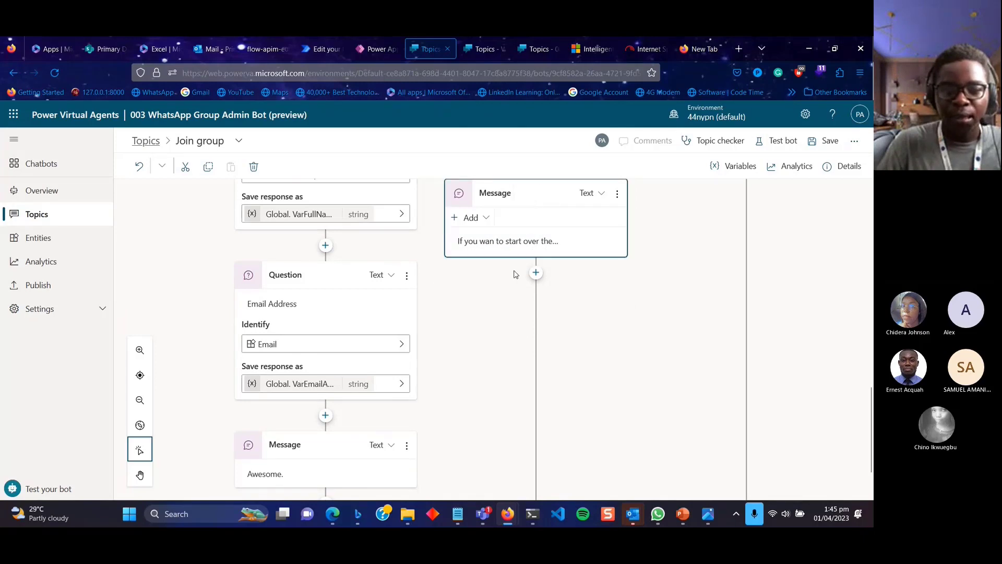
left_click(503, 244)
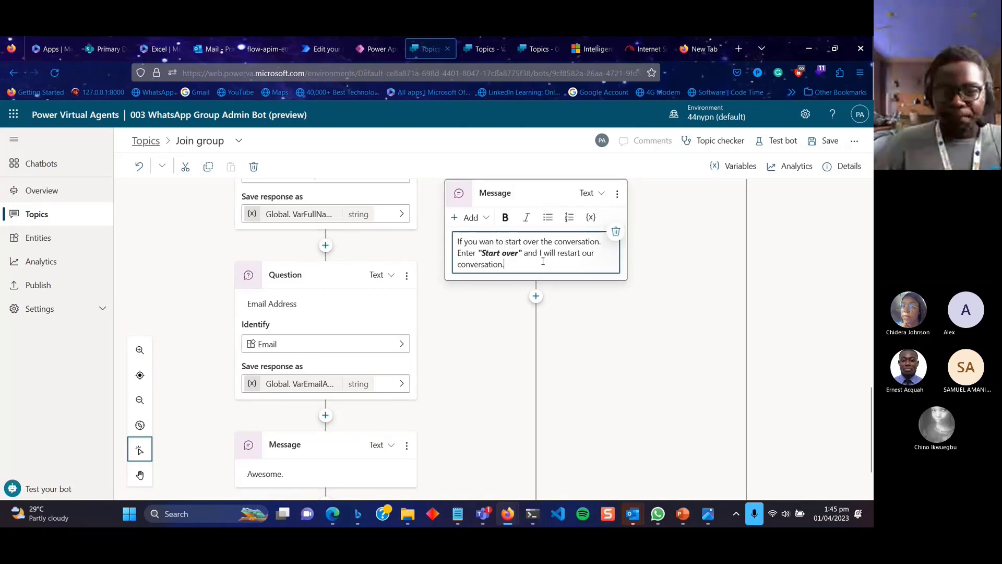
left_click(537, 298)
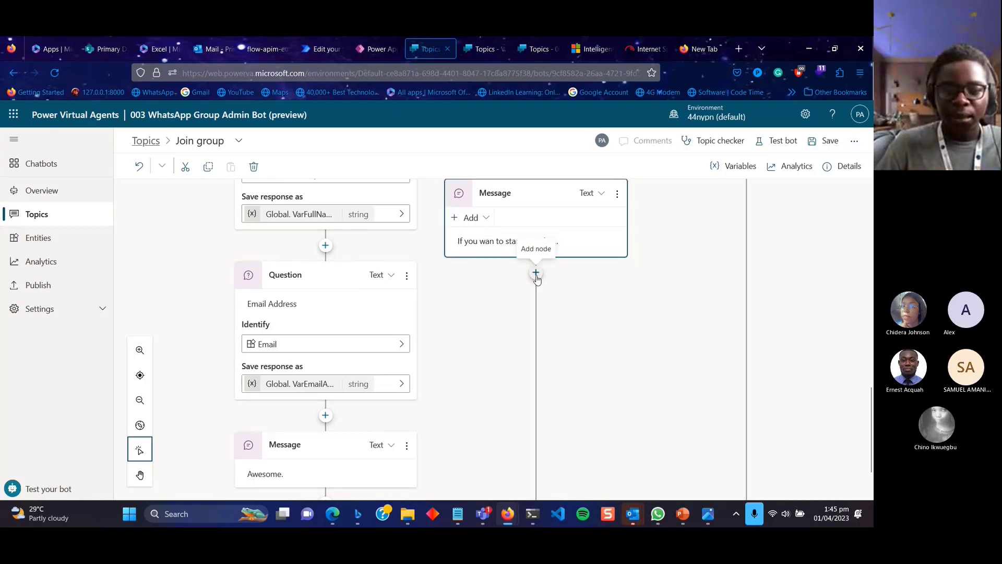
Add an End current topic node from Topic management directly under the start-over message.
left_click(537, 277)
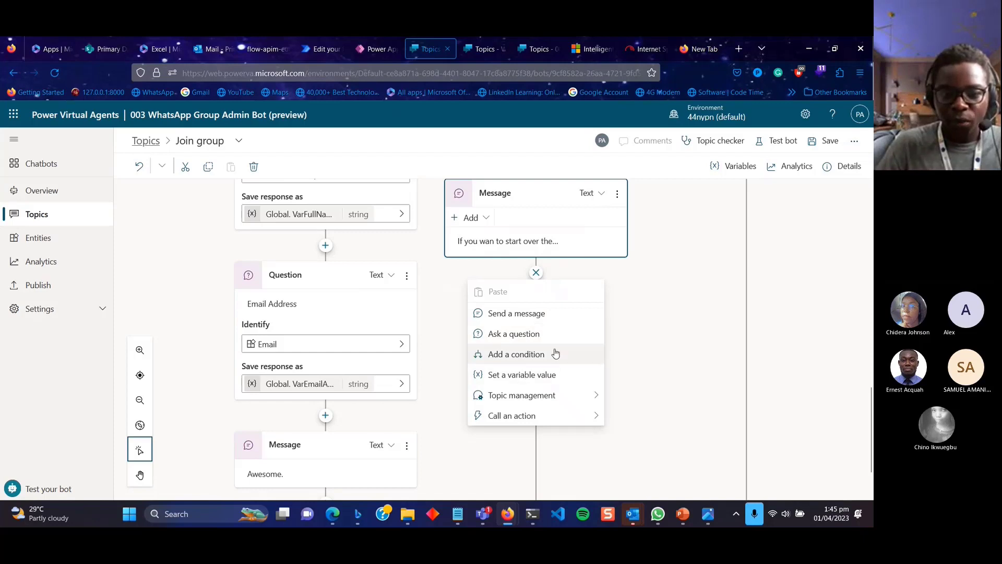
left_click(576, 395)
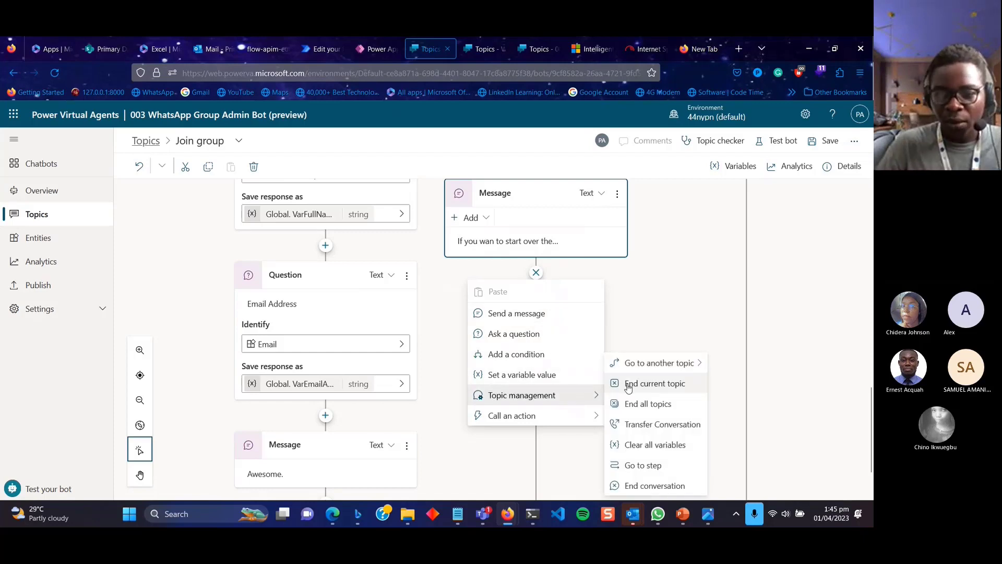
left_click(659, 386)
scroll(593, 315, "up", 2)
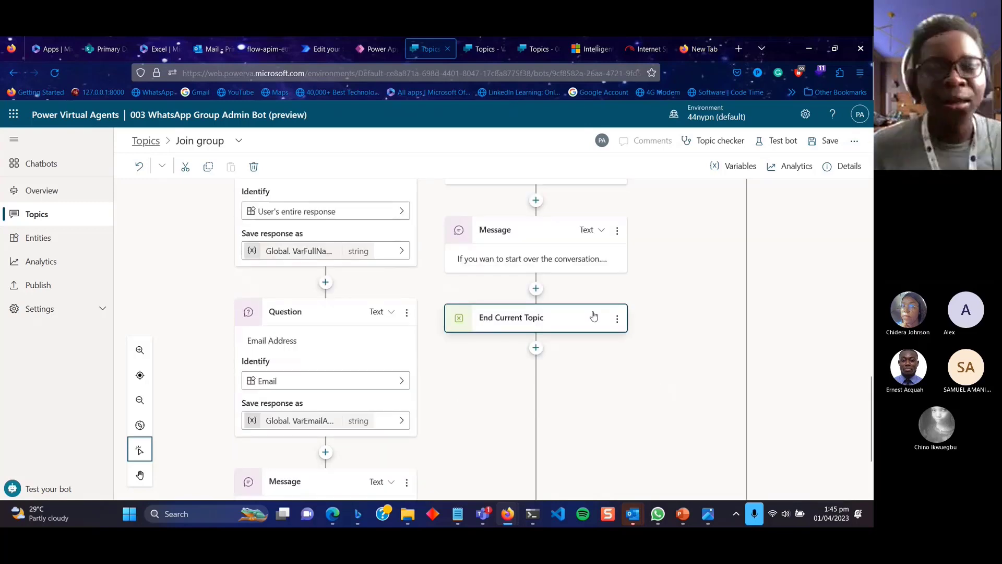
scroll(593, 316, "up", 2)
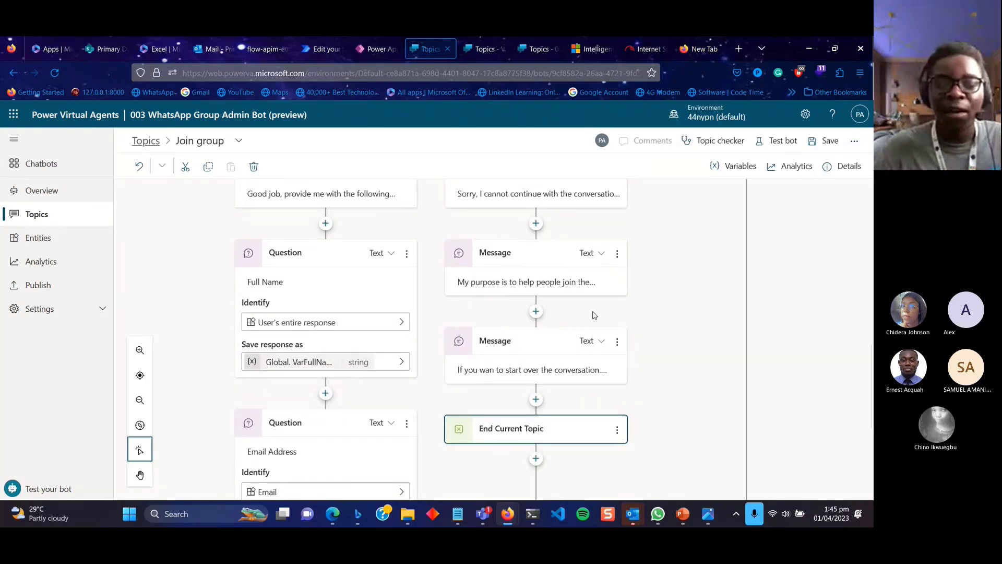
scroll(592, 317, "up", 1)
scroll(572, 343, "up", 3)
scroll(572, 343, "up", 2)
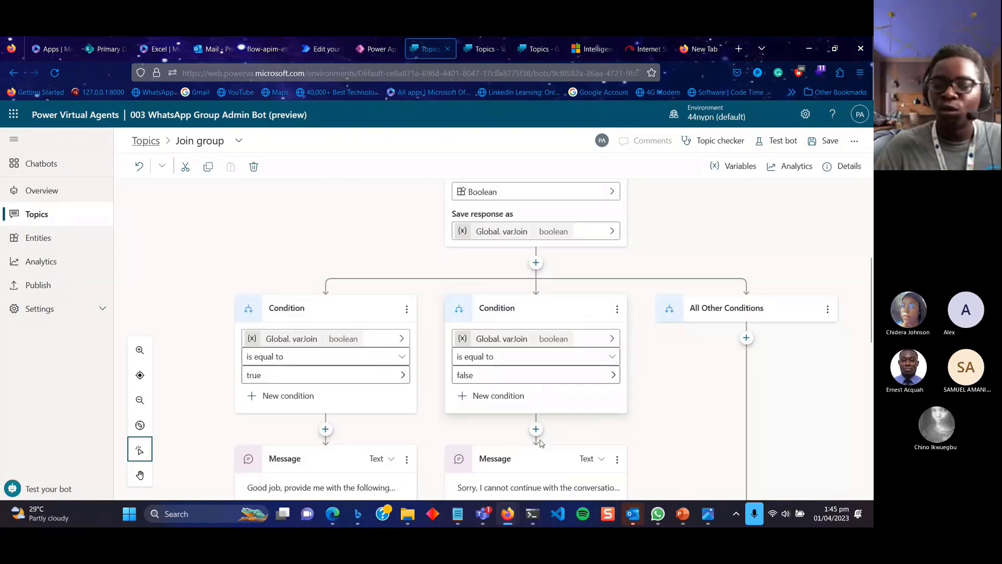
scroll(539, 476, "down", 4)
scroll(540, 476, "down", 3)
scroll(540, 476, "down", 3)
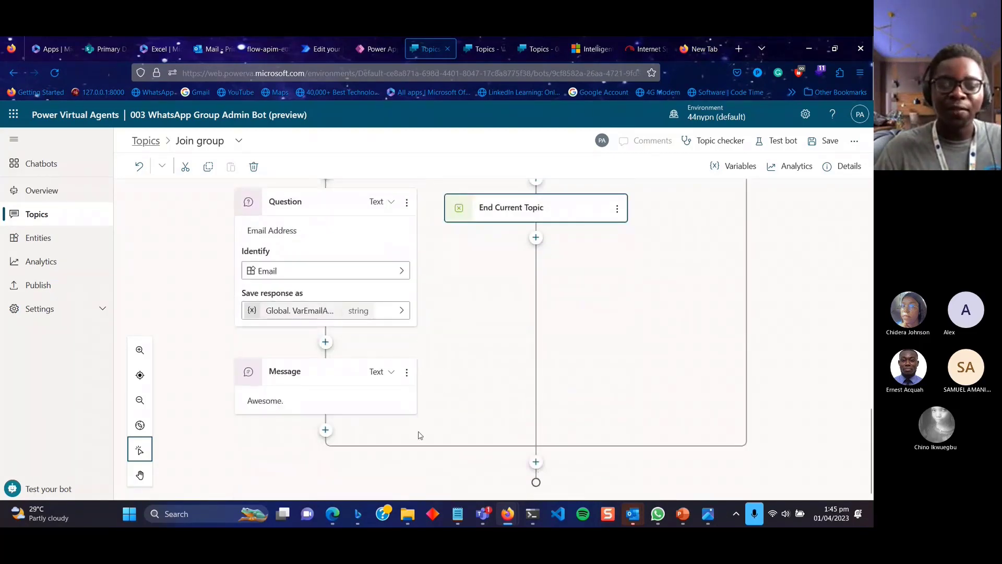
Start a new Power Automate flow from Call an action, then return and save the Join group topic.
left_click(535, 463)
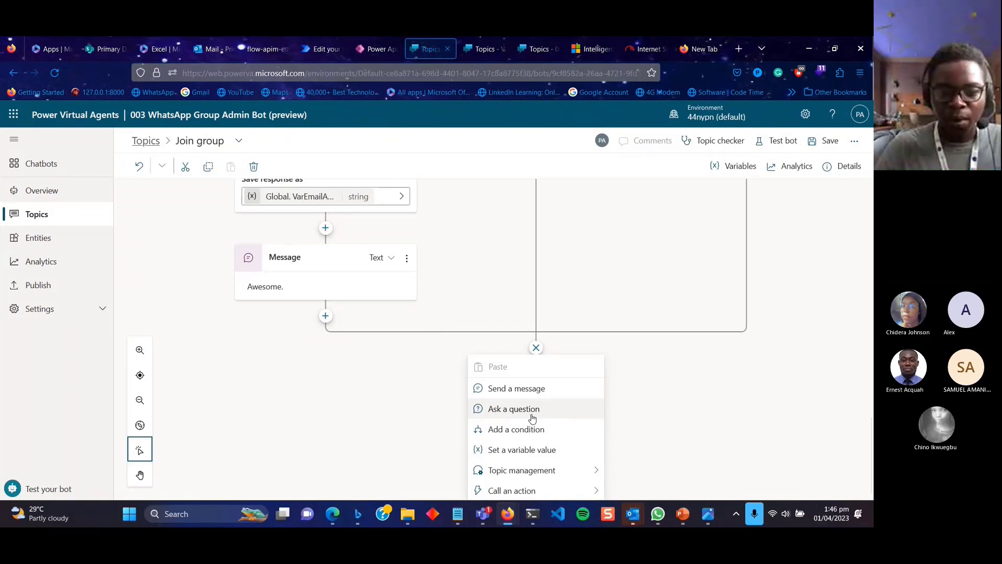
left_click(569, 496)
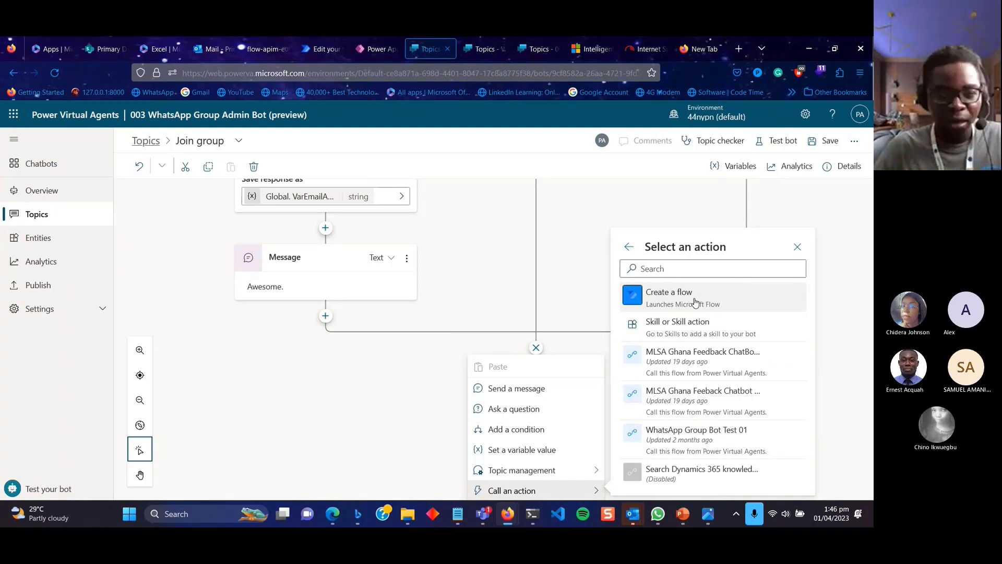
left_click(694, 302)
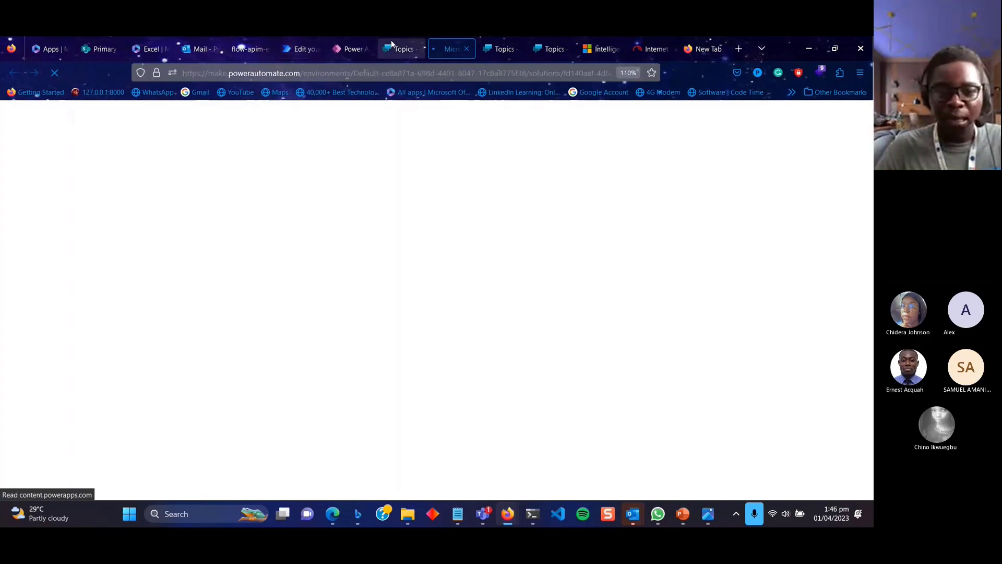
left_click(391, 42)
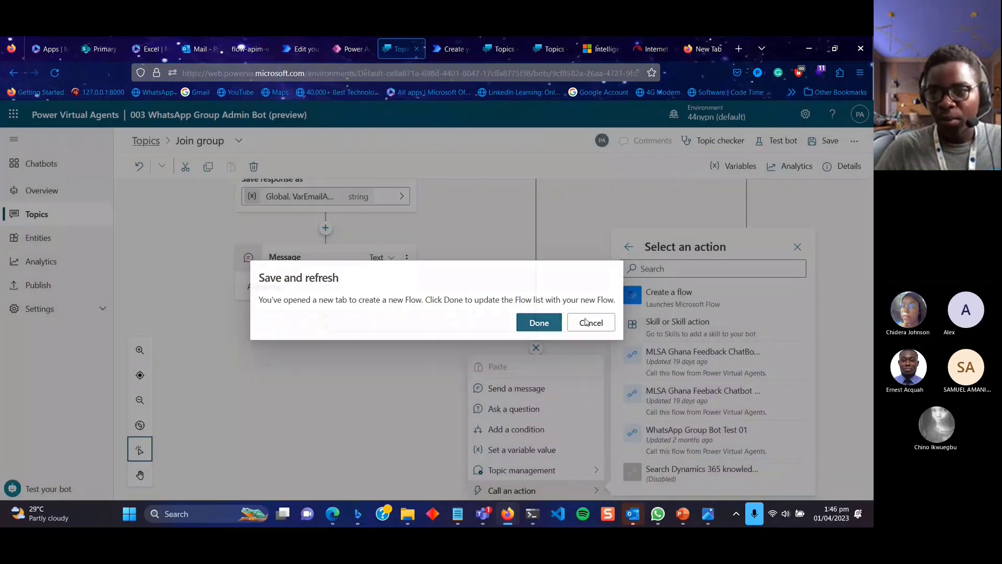
left_click(586, 322)
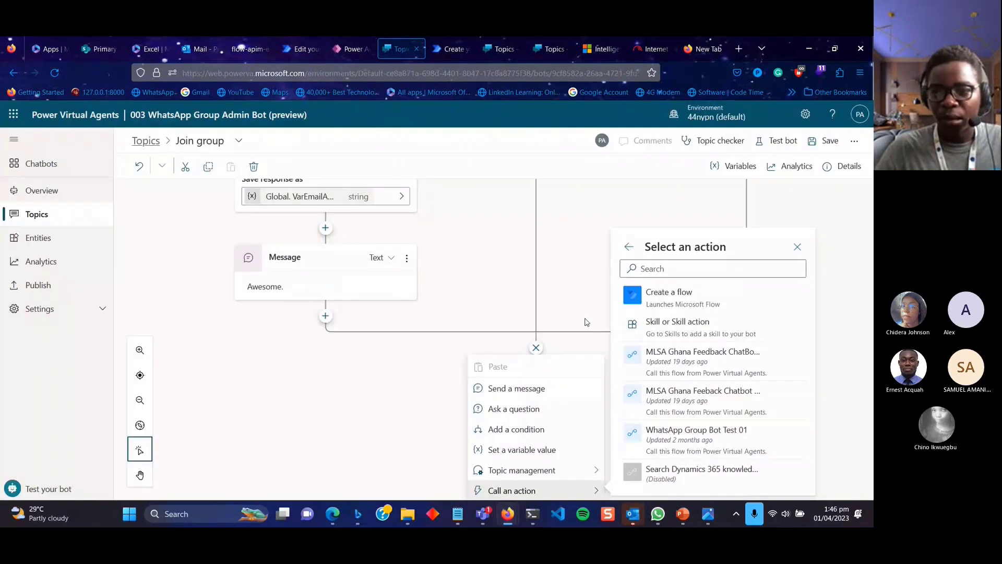
left_click(826, 140)
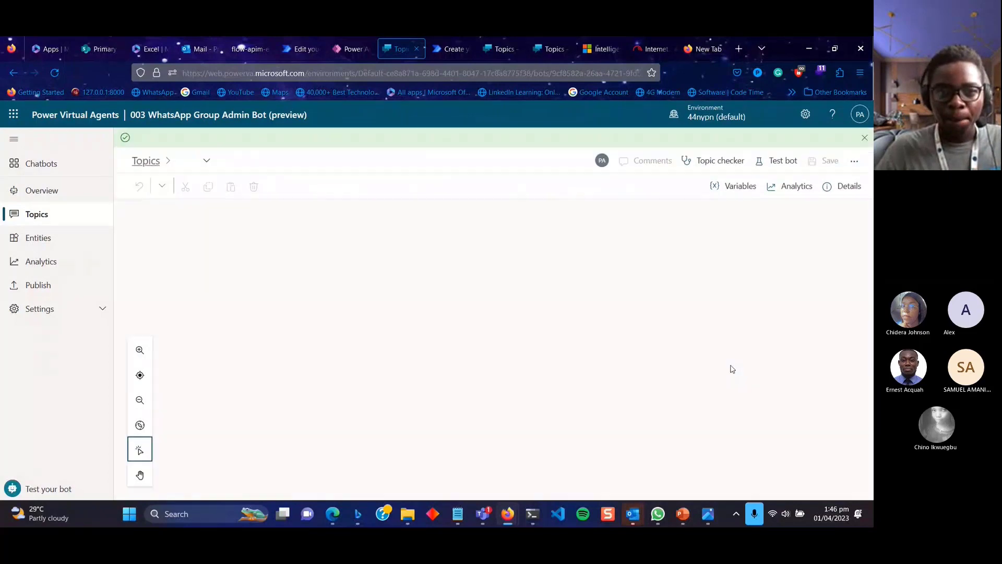
Add an Action node at the end of the topic calling the WhatsApp Group Bot Test 01 flow.
scroll(588, 383, "down", 1)
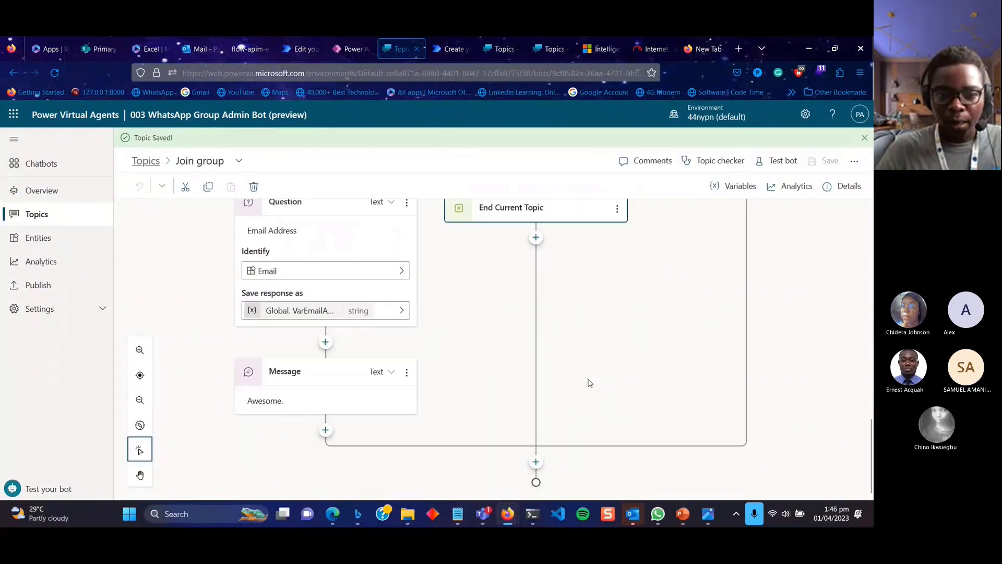
left_click(537, 461)
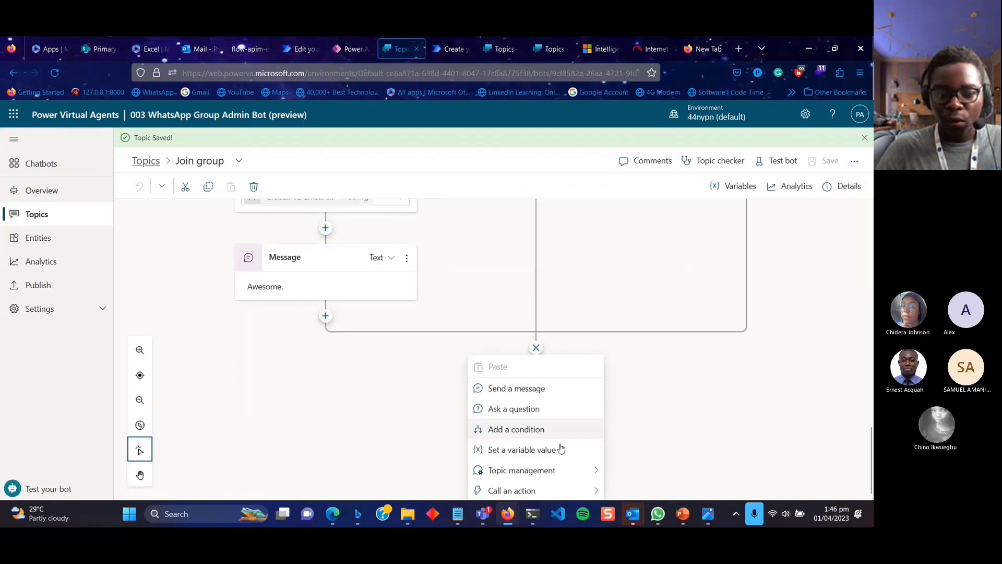
left_click(571, 491)
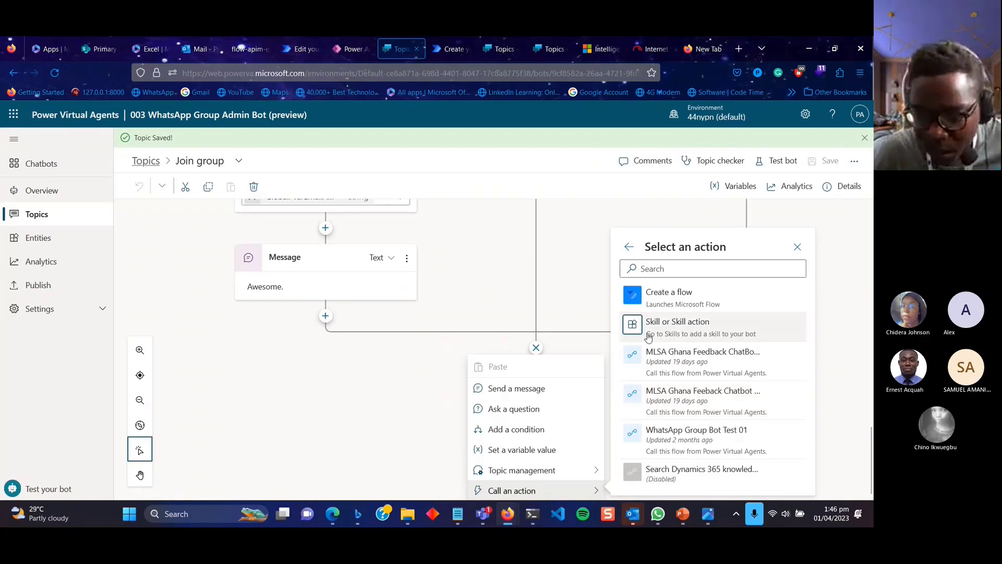
left_click(577, 491)
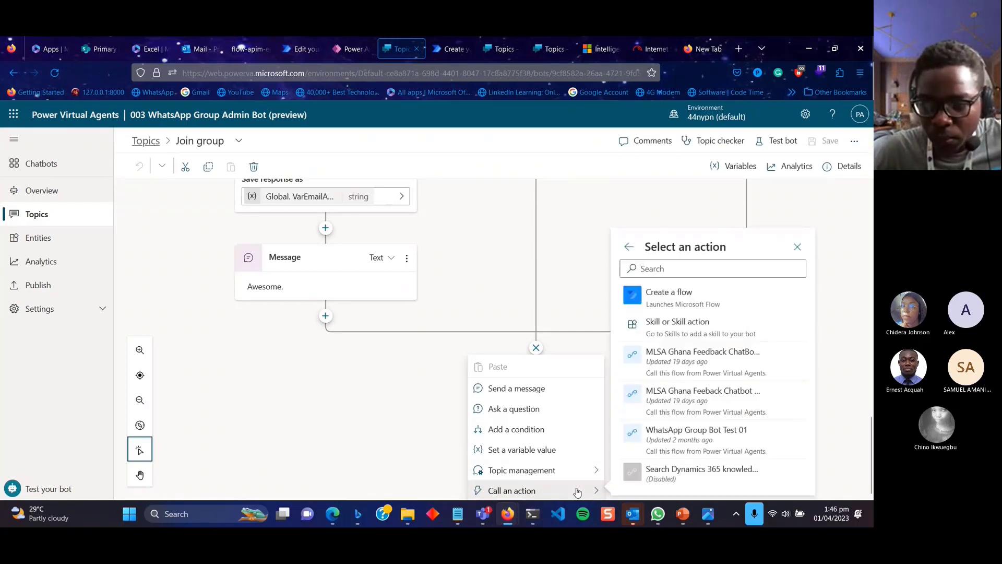
left_click(726, 434)
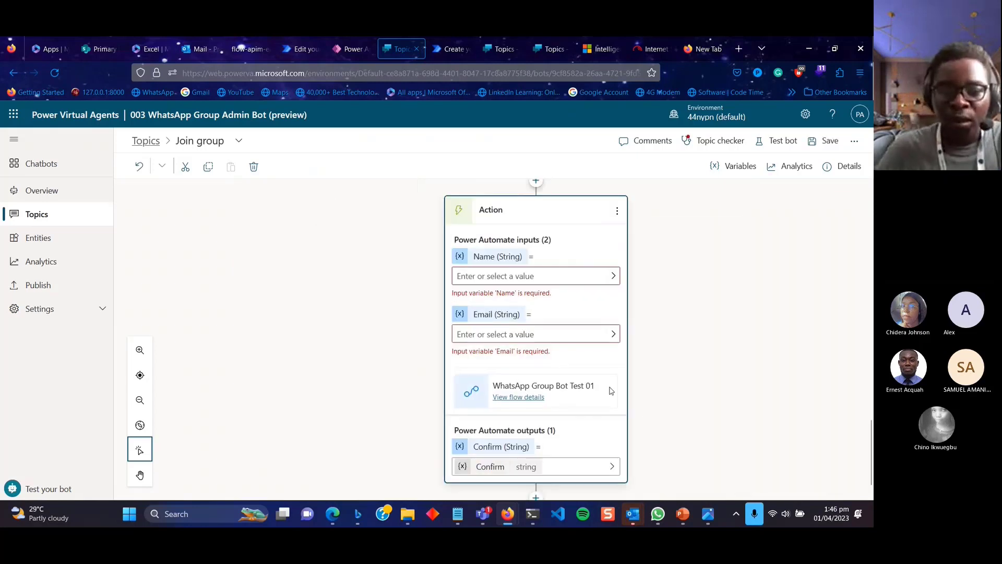
Map Global.VarFullName to the Name input and Global.VarEmailAddress to Email, then switch to Power Automate.
left_click(537, 278)
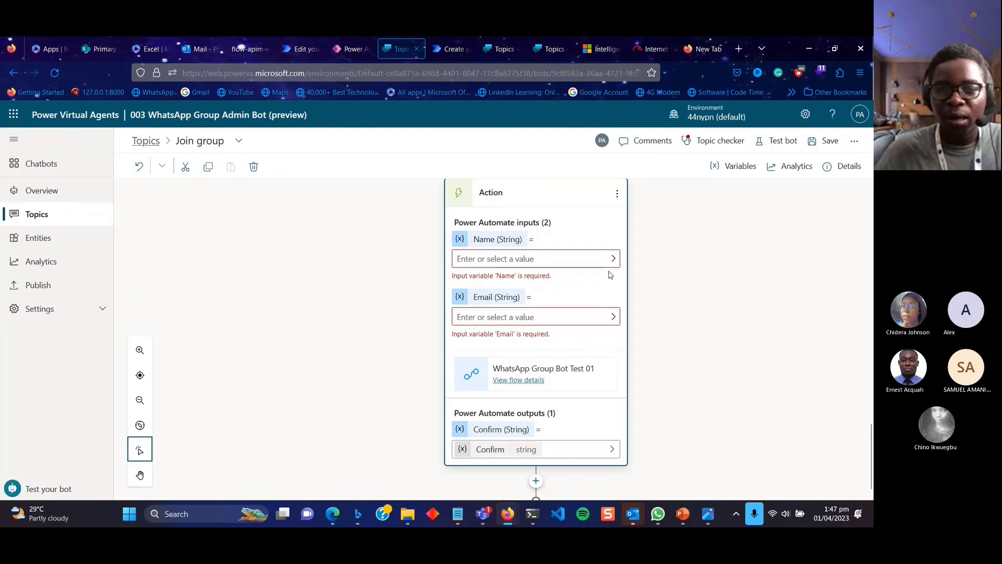
left_click(612, 261)
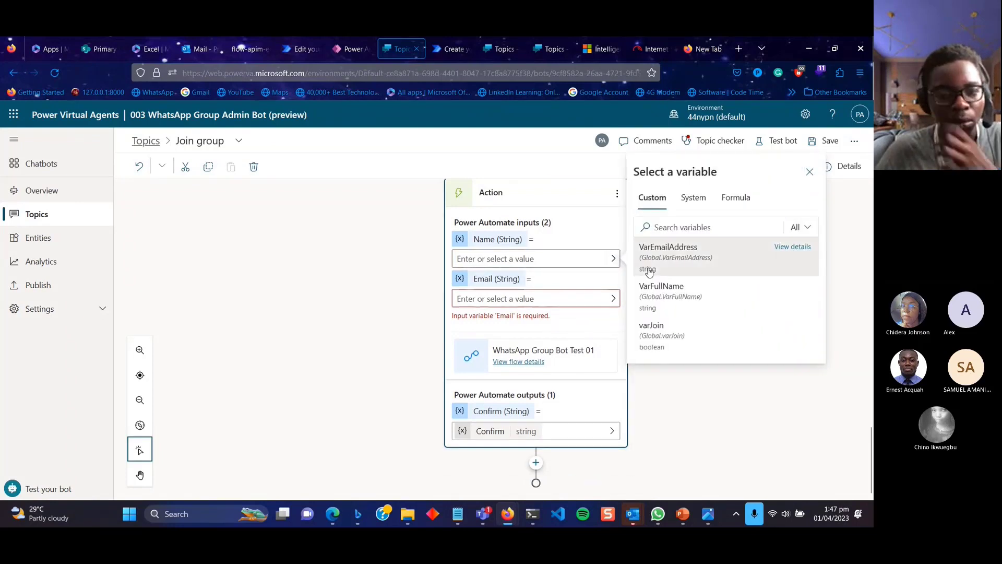
left_click(672, 286)
left_click(613, 297)
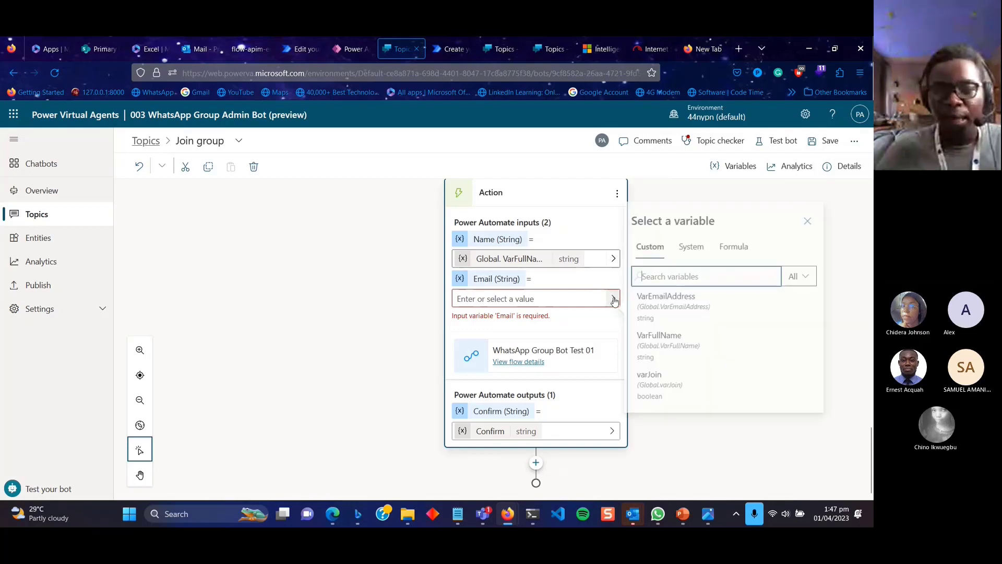
left_click(676, 314)
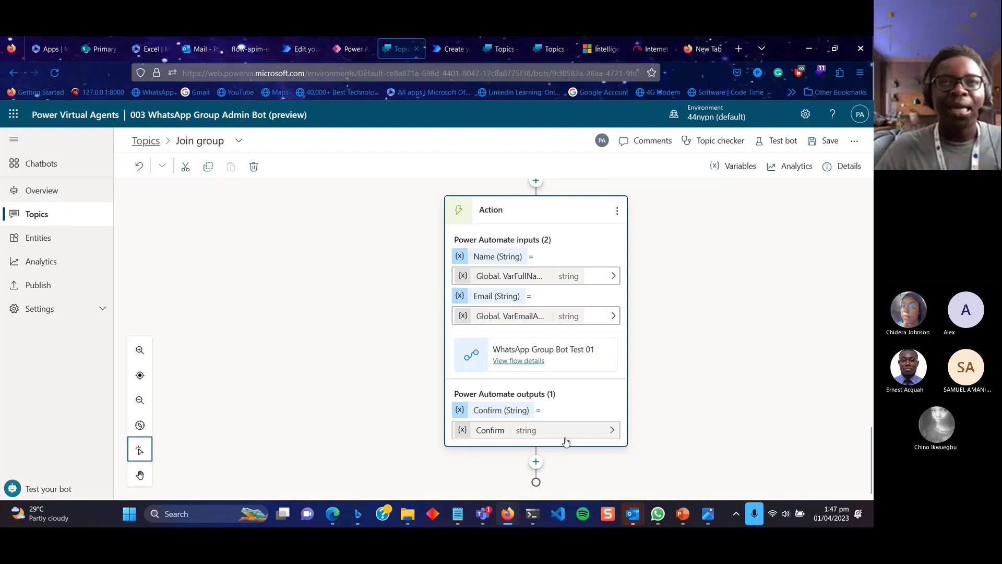
left_click(295, 49)
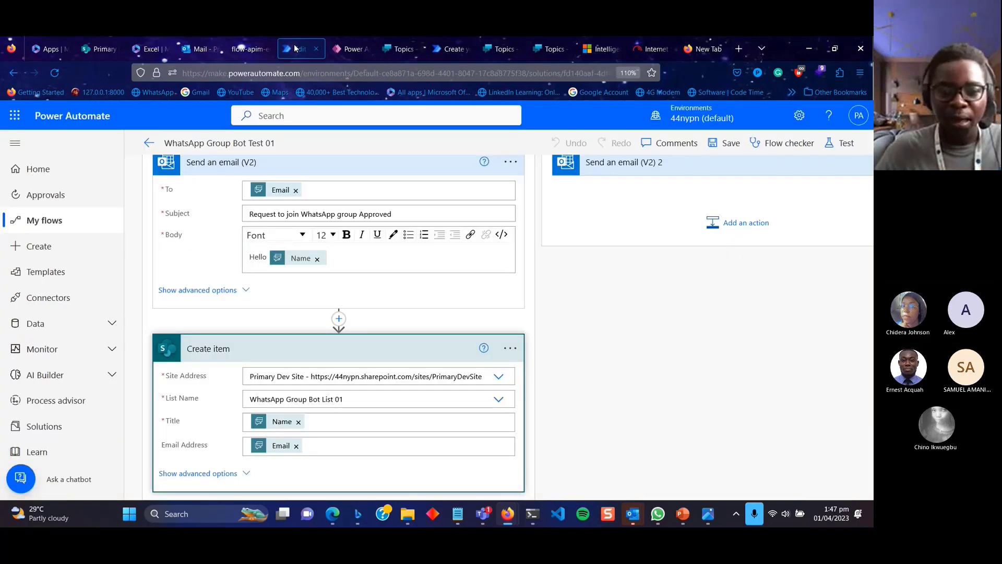
Review the Power Virtual Agents trigger and Return value(s) step, then go back to the Topics tab.
scroll(390, 285, "up", 5)
scroll(390, 285, "up", 10)
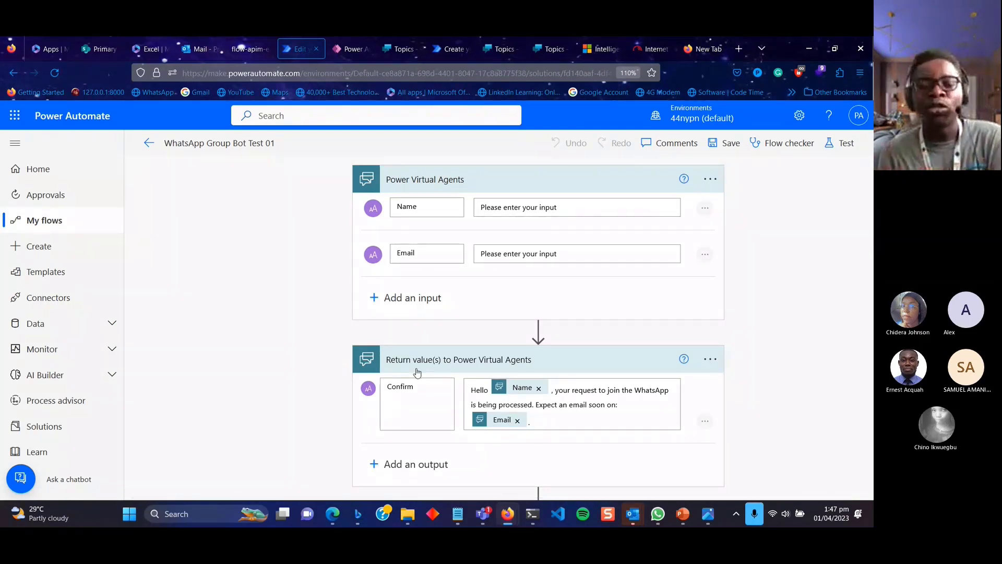
left_click(397, 52)
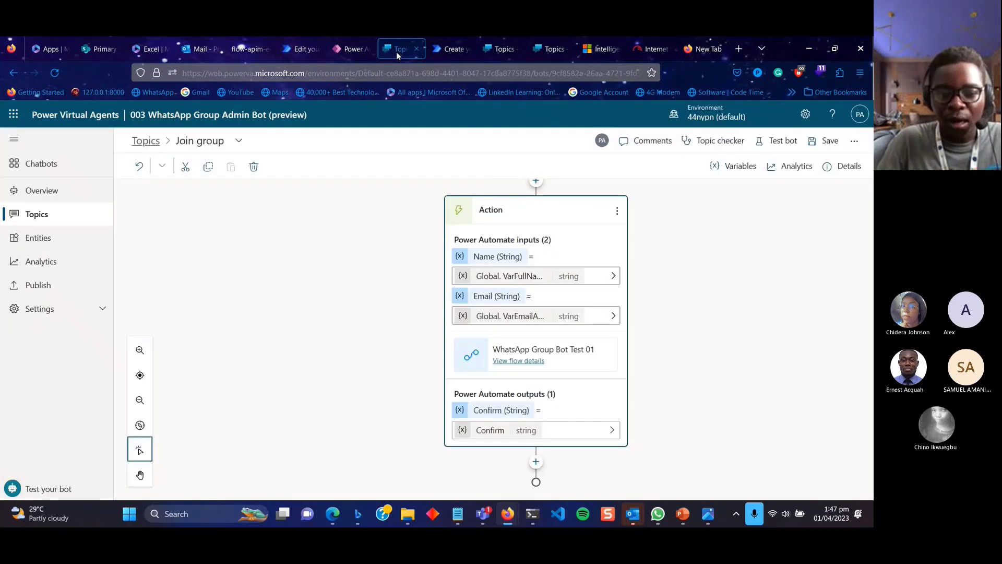
Add a Message node after the Action that displays the flow's Confirm output.
left_click(536, 463)
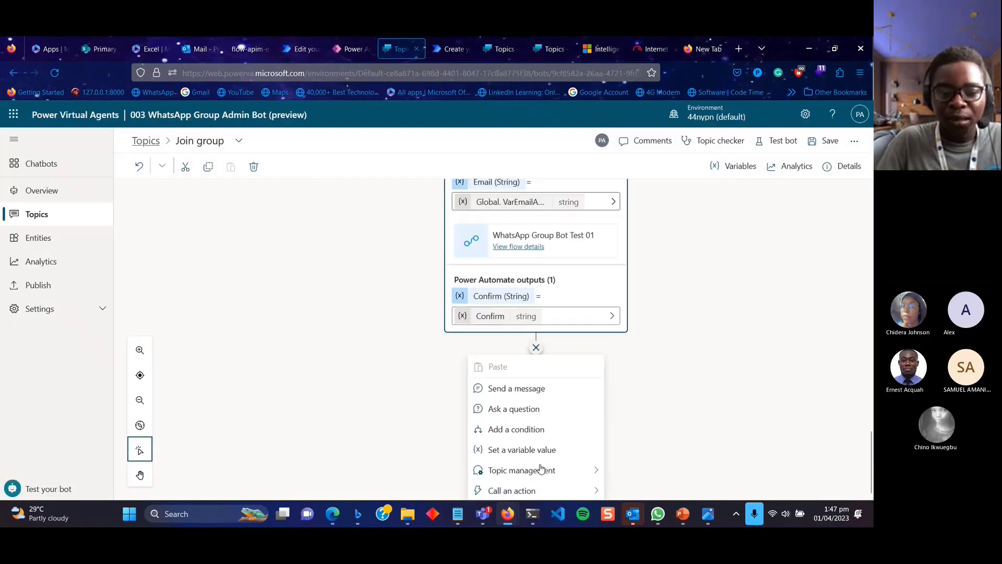
left_click(542, 398)
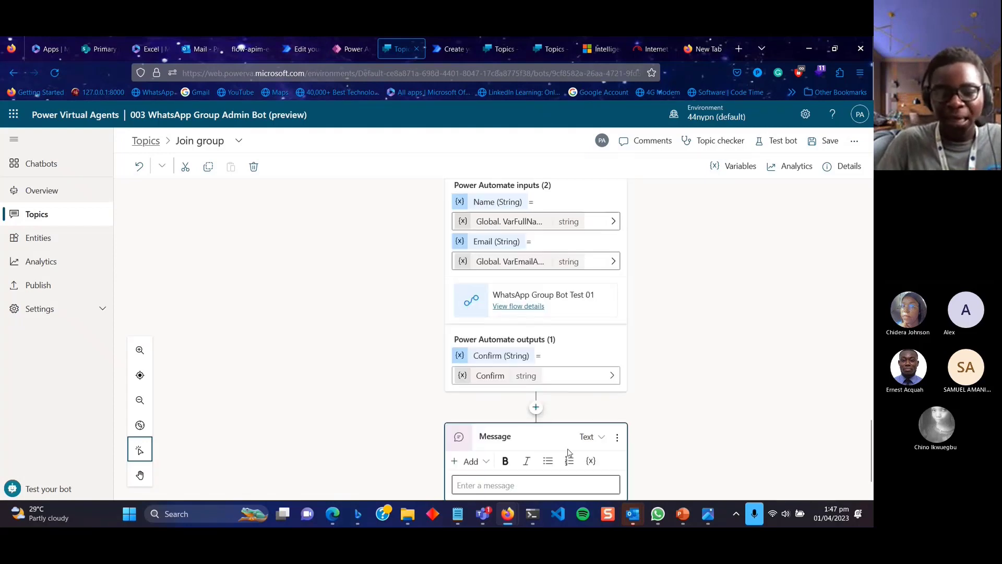
left_click(539, 429)
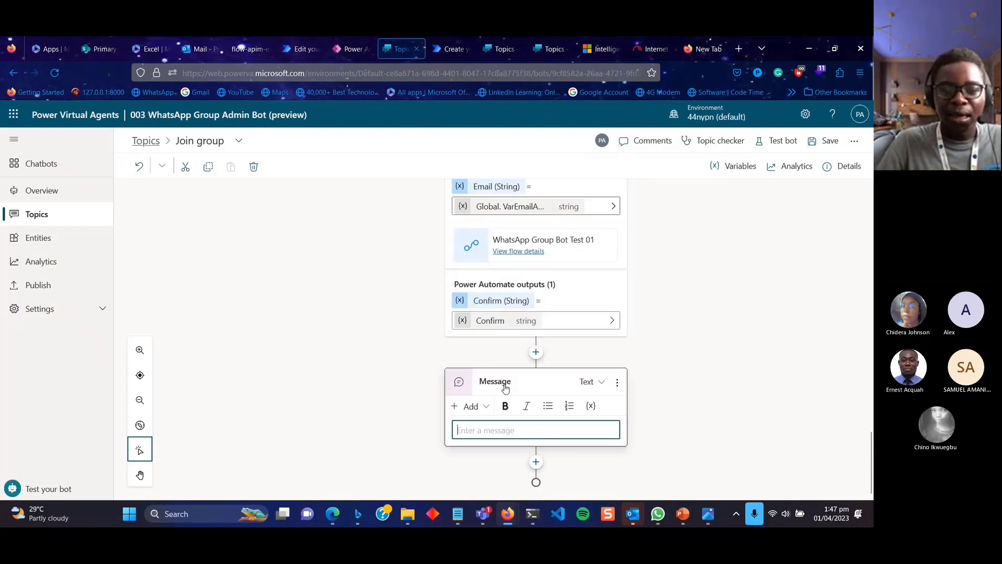
left_click(592, 407)
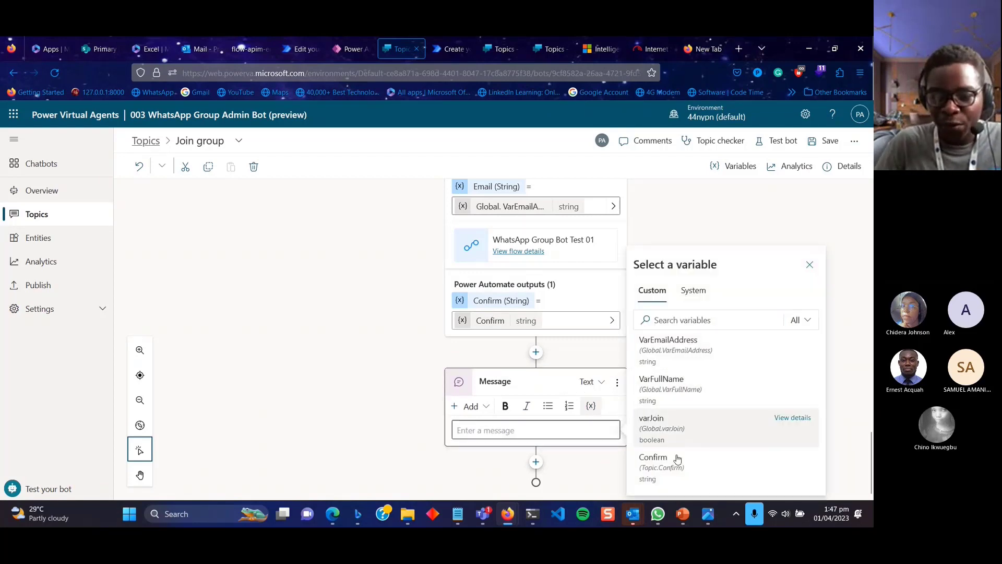
left_click(678, 466)
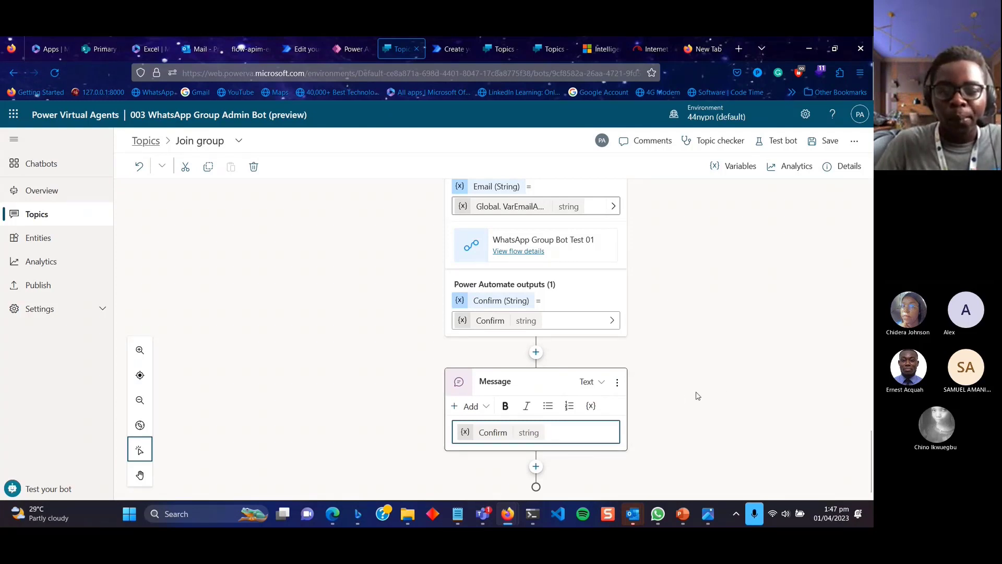
left_click(538, 471)
Delete the extra empty Message node and save the Join group topic.
left_click(536, 462)
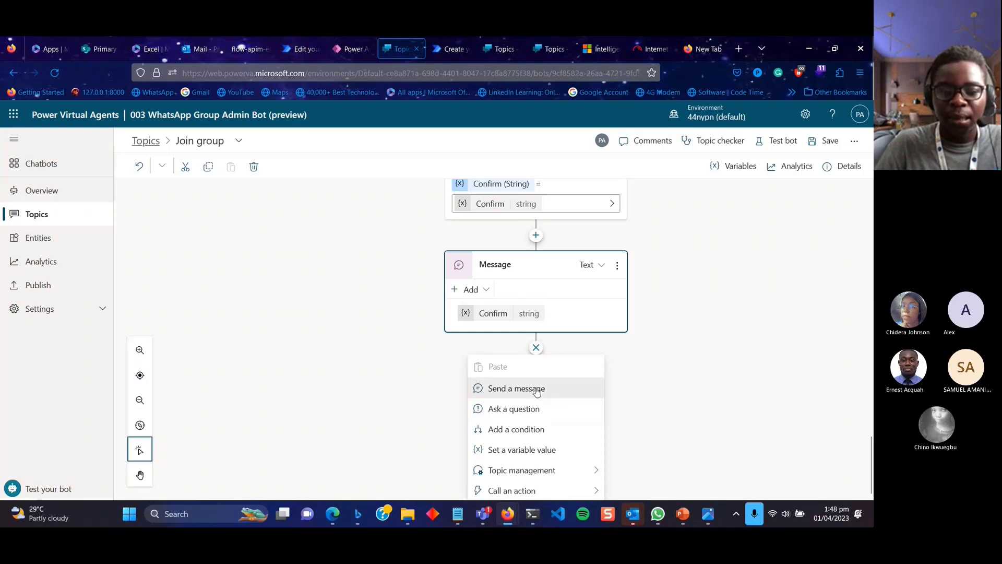
left_click(537, 391)
left_click(523, 469)
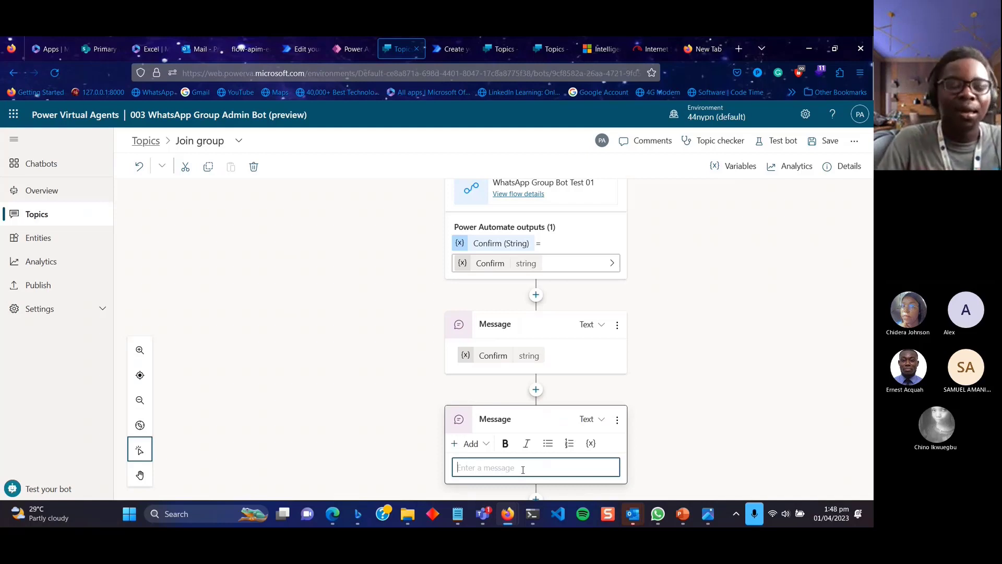
left_click(617, 421)
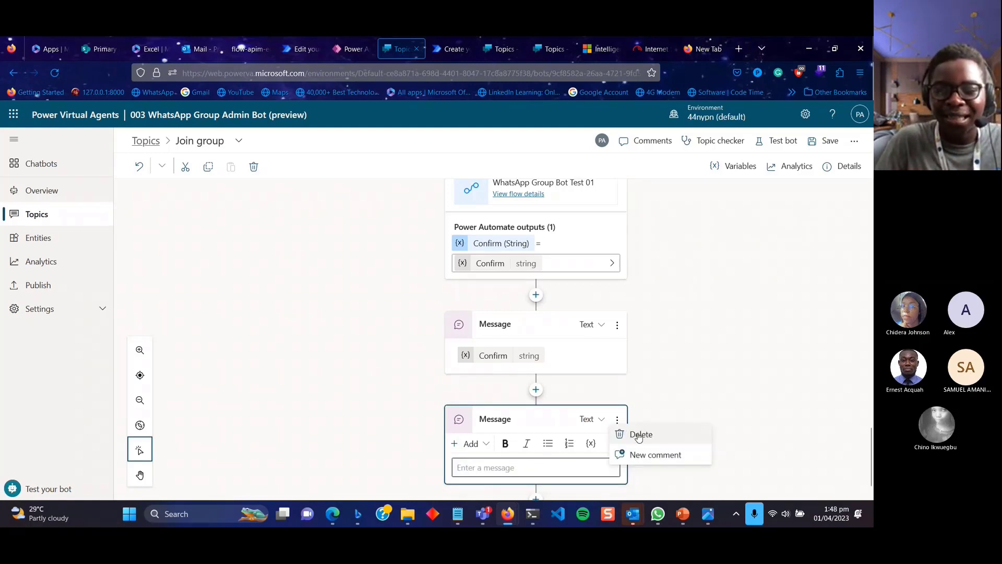
left_click(639, 436)
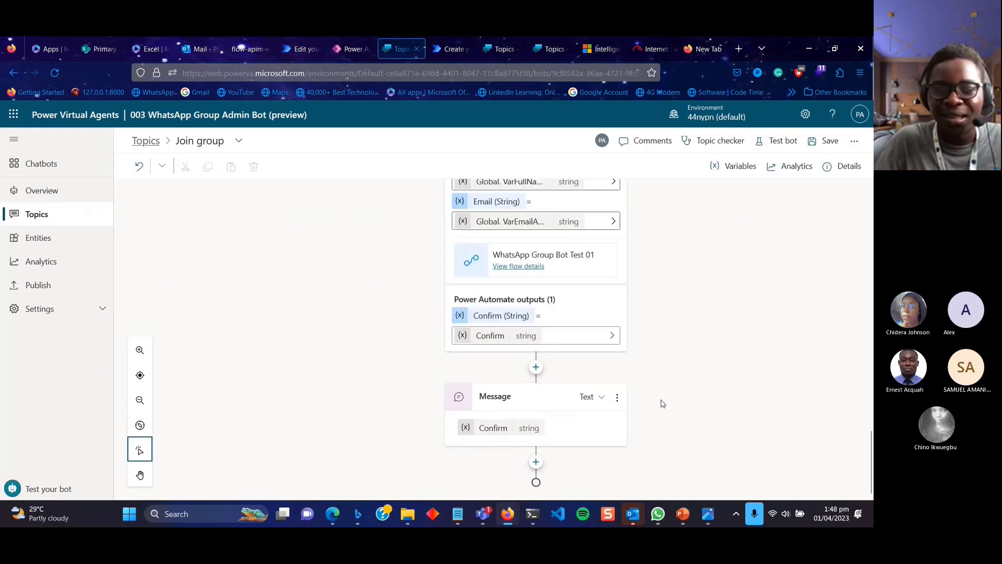
scroll(662, 403, "up", 5)
scroll(661, 403, "up", 3)
scroll(661, 403, "down", 6)
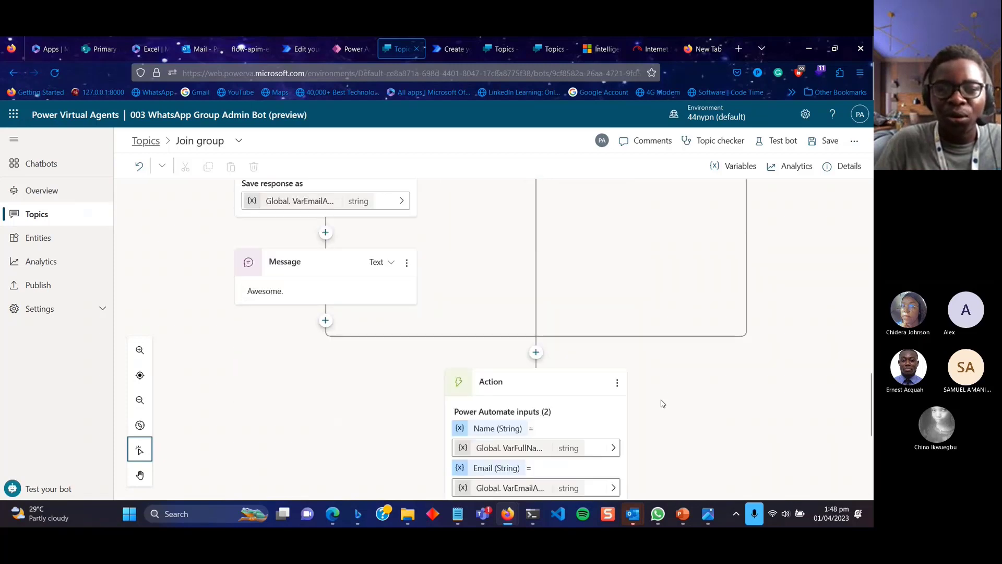
left_click(536, 463)
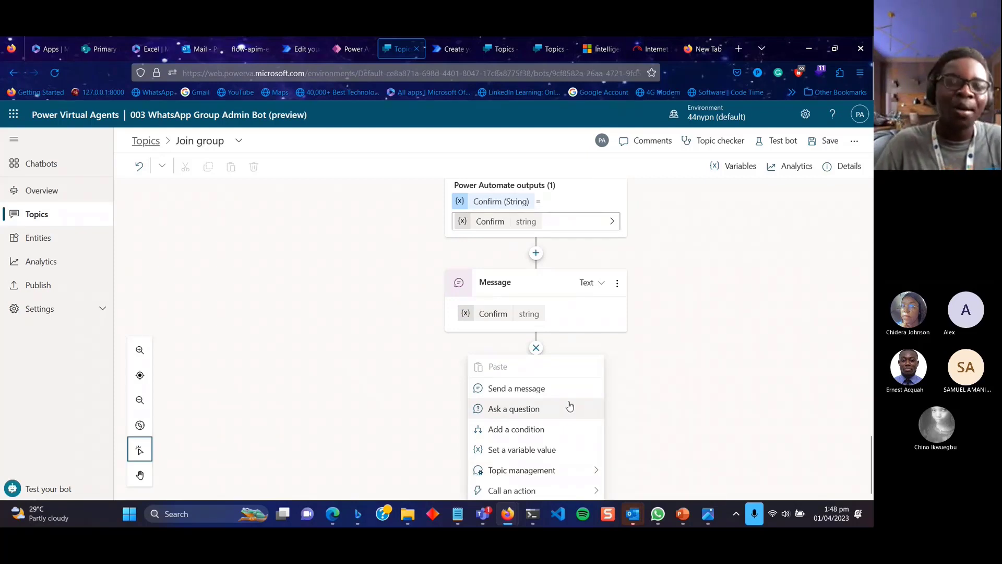
scroll(665, 406, "up", 4)
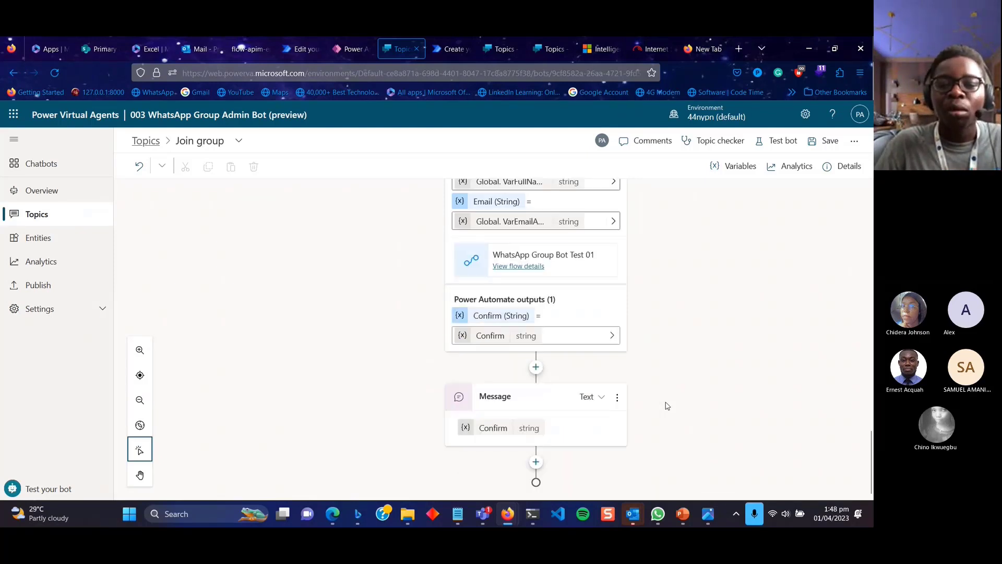
scroll(666, 406, "up", 8)
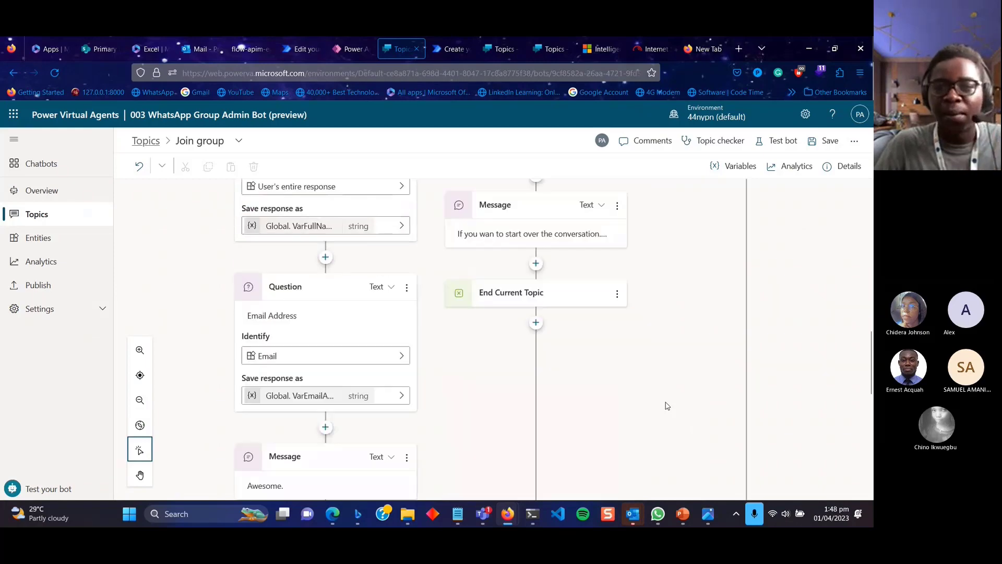
left_click(822, 151)
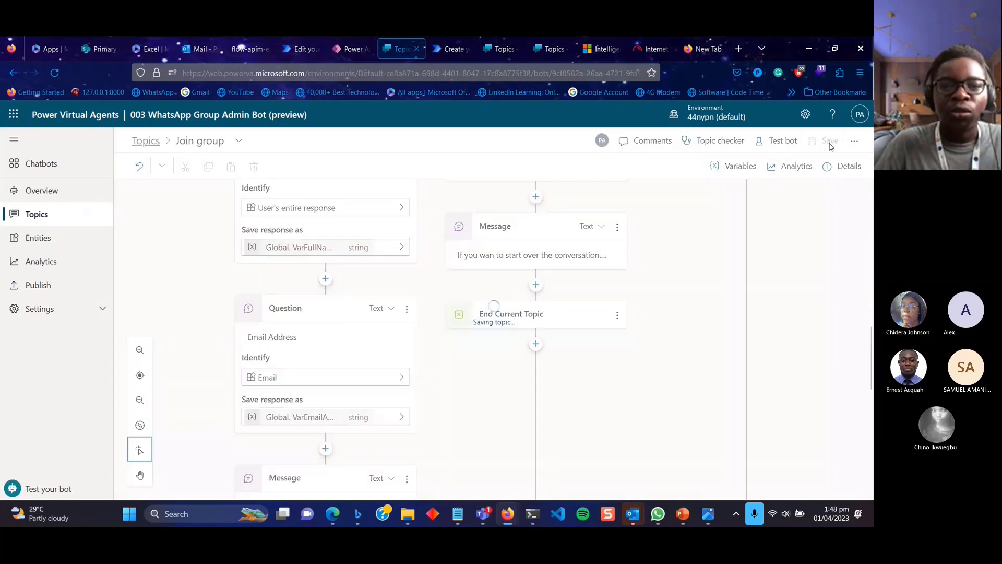
Add a text input titled Name to the Power Virtual Agents flow template trigger.
left_click(447, 49)
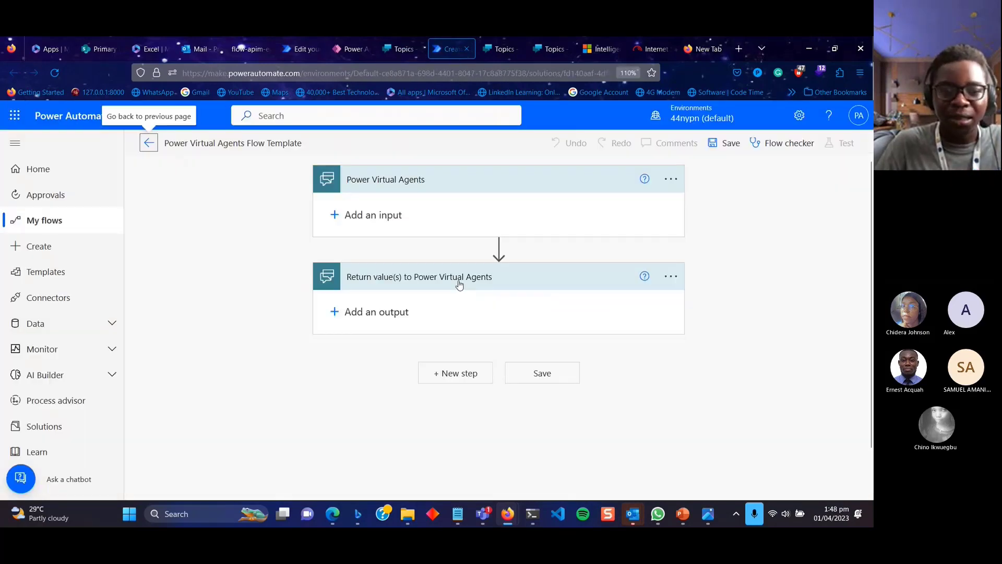
left_click(378, 222)
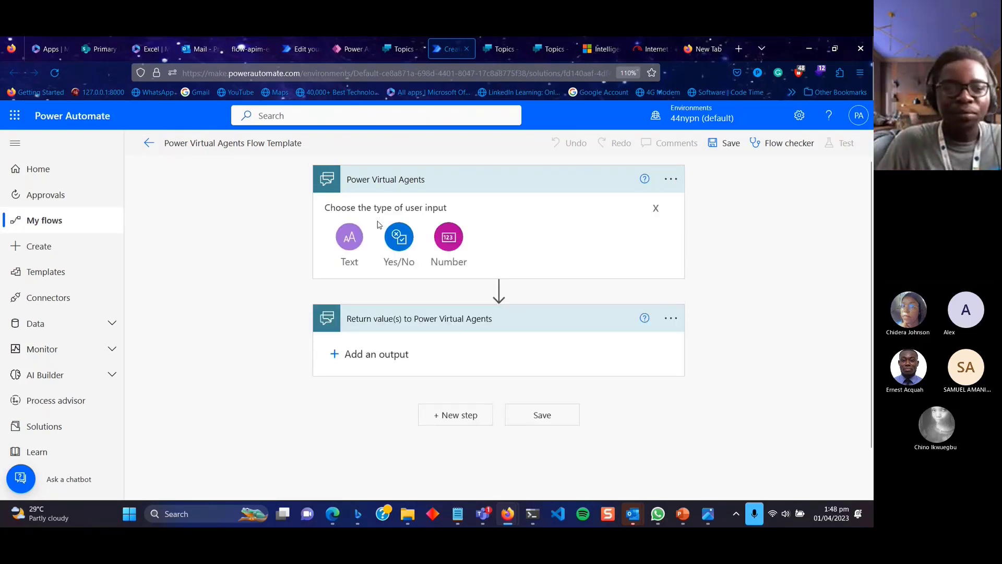
left_click(350, 242)
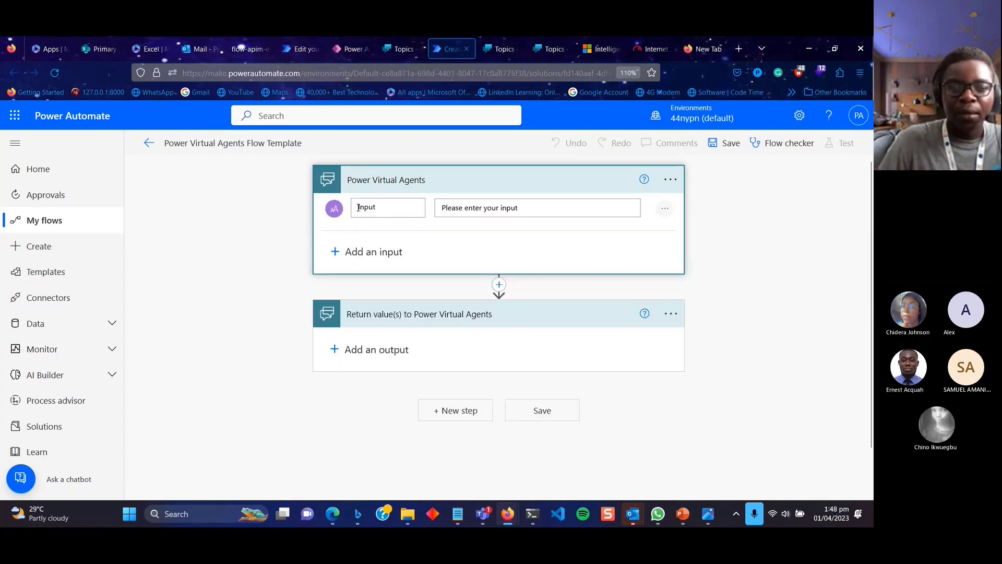
key("BackSpace")
key("BackSpace")
key("BackSpace")
key("BackSpace")
key("BackSpace")
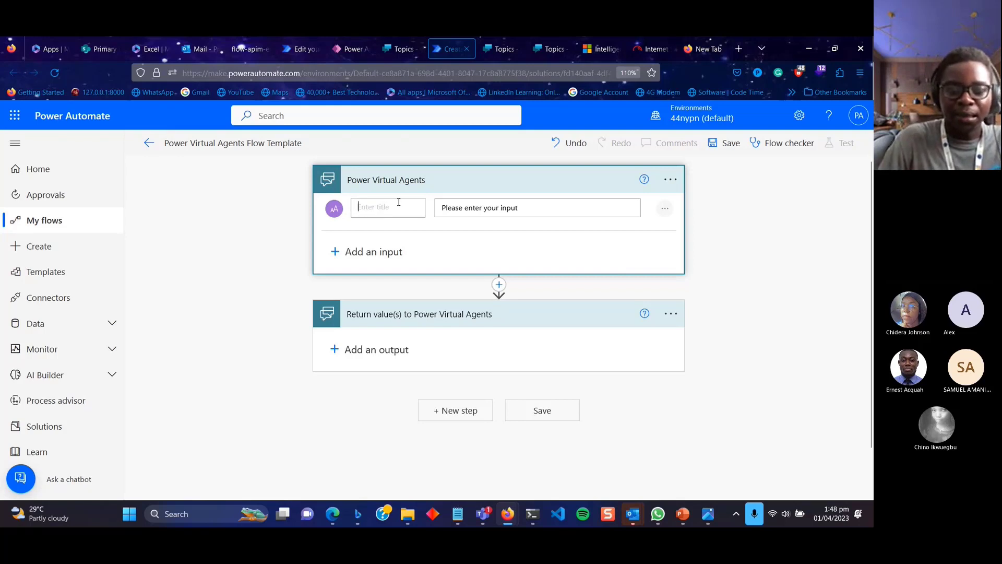
type("Nmae")
key("BackSpace")
key("BackSpace")
key("BackSpace")
type("ame")
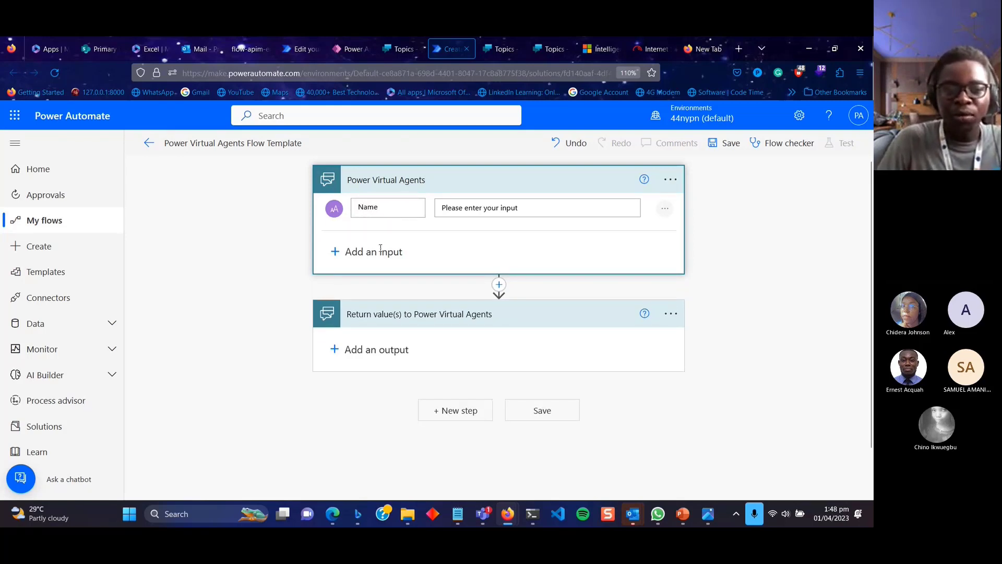
Add a second text input titled Email Address.
left_click(381, 256)
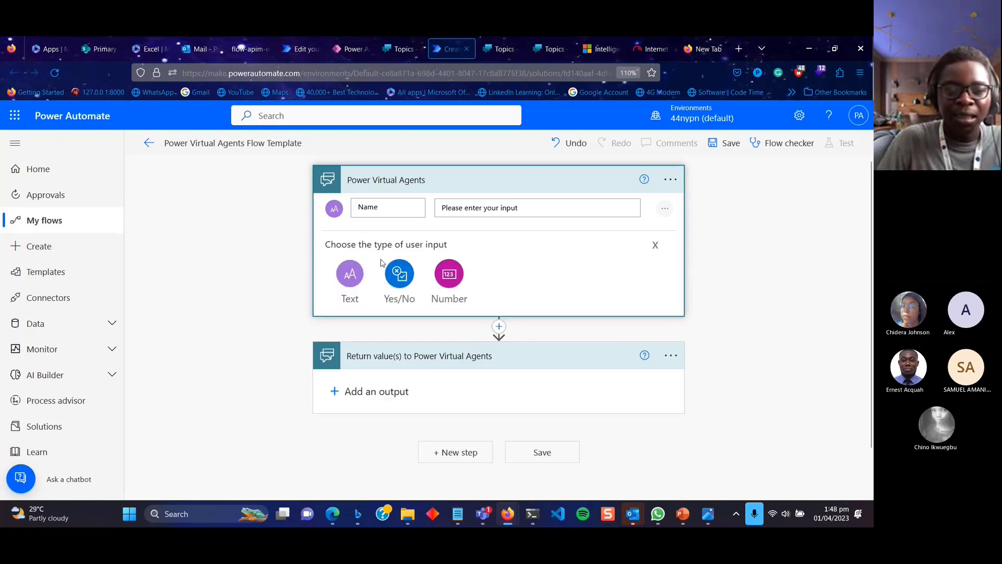
left_click(359, 283)
left_click_drag(359, 255, 397, 256)
key("BackSpace")
type("Emai")
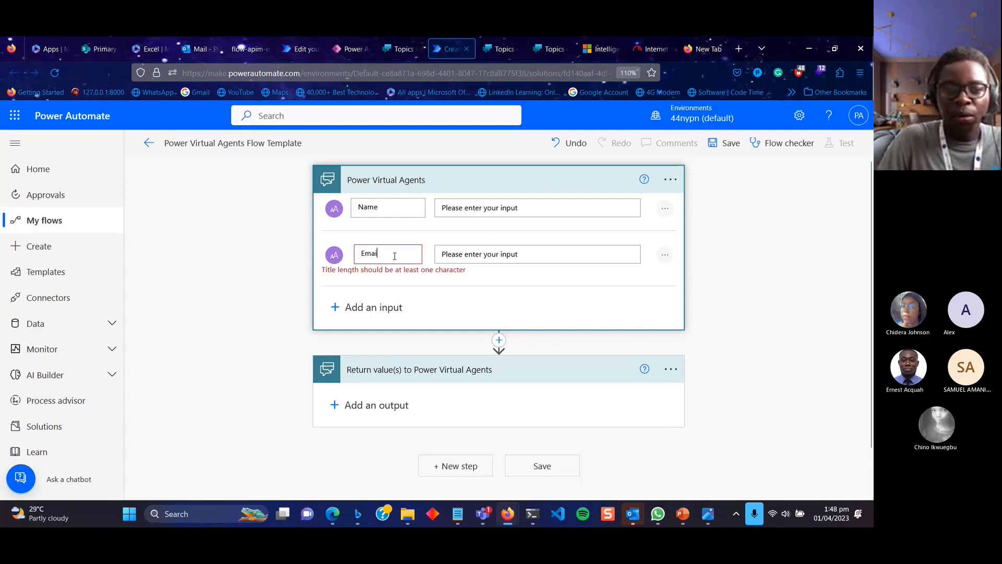
type("l Address")
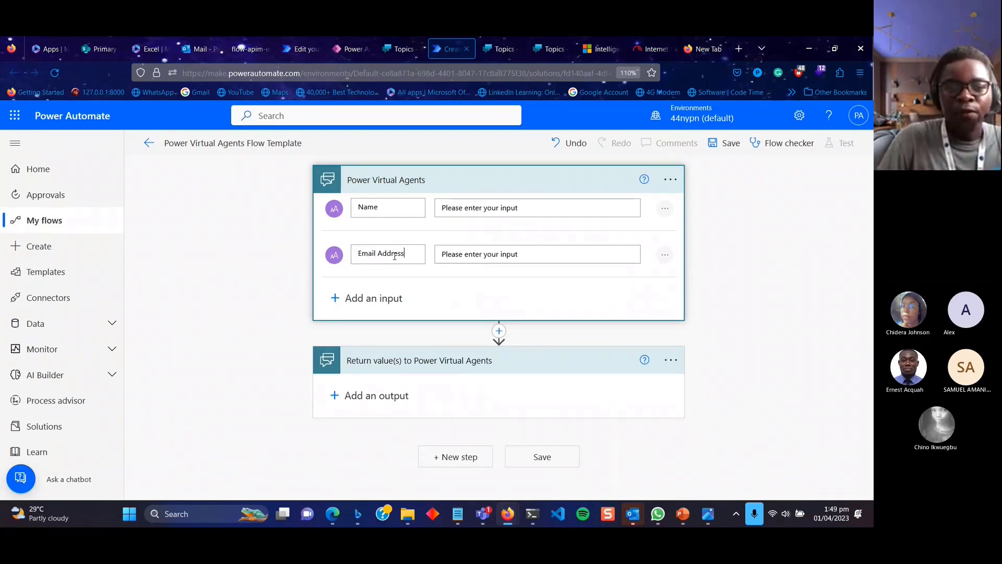
scroll(460, 407, "down", 1)
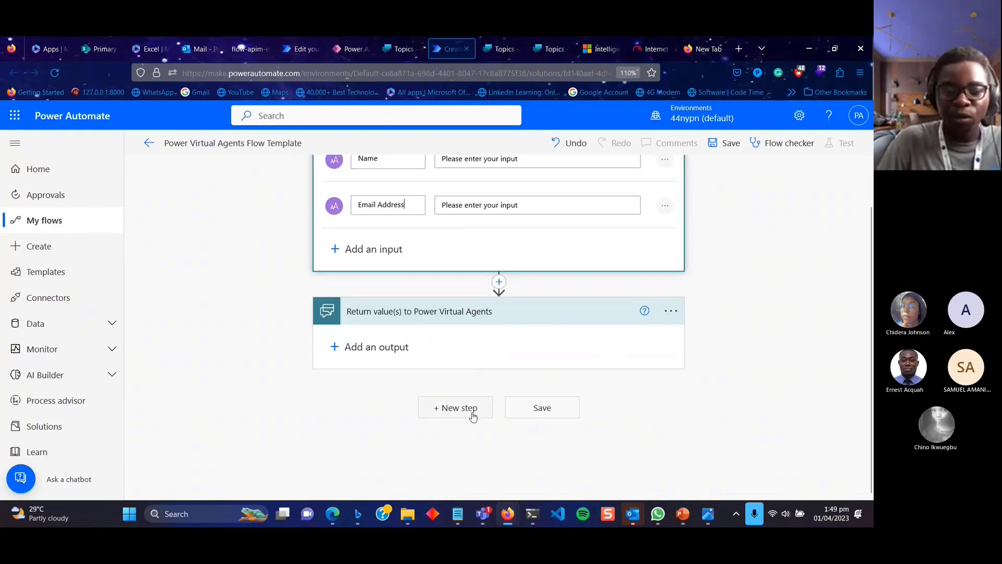
Search 'outlook' in a new step and choose the Office 365 Outlook Send email with options action.
left_click(459, 407)
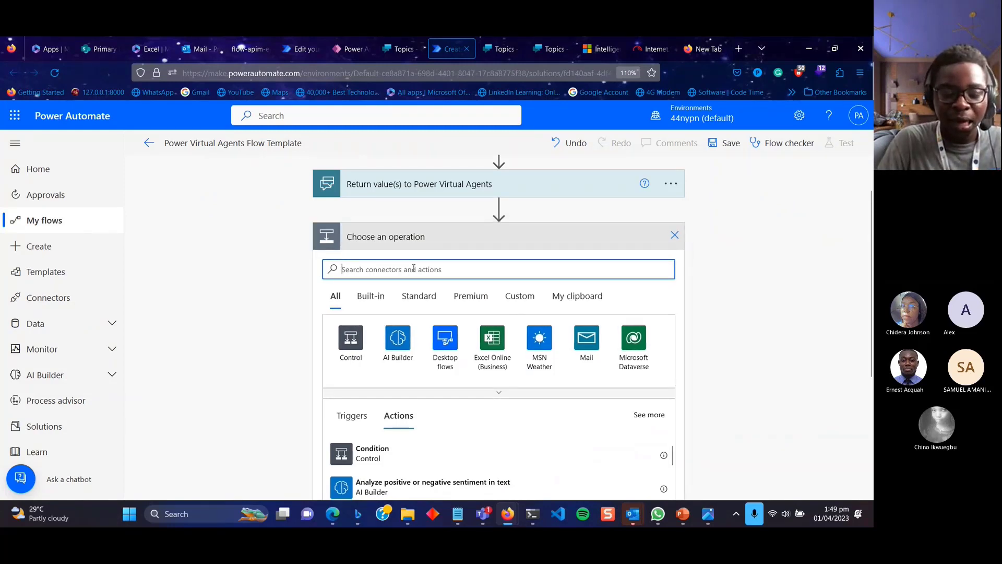
type("outlook")
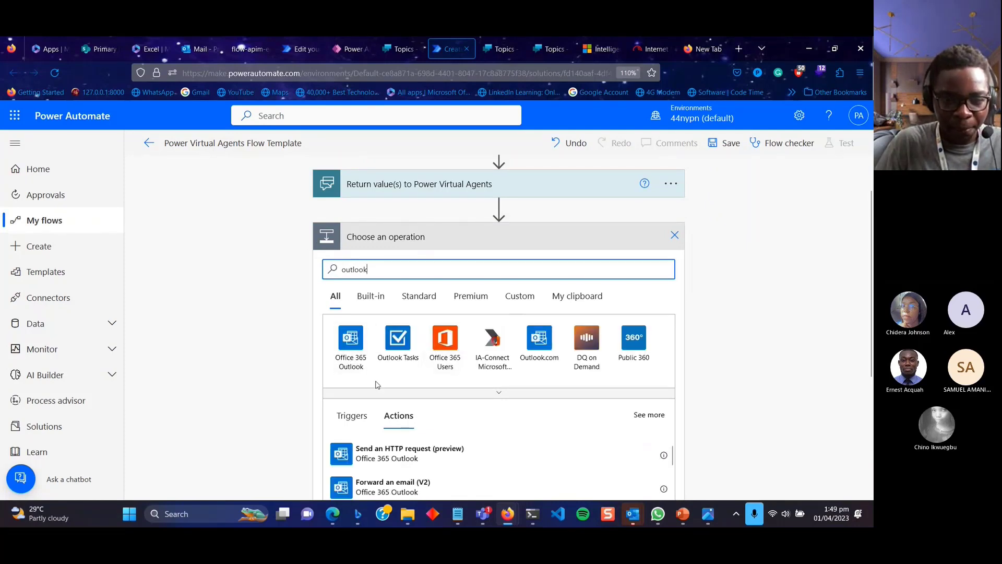
scroll(386, 406, "down", 6)
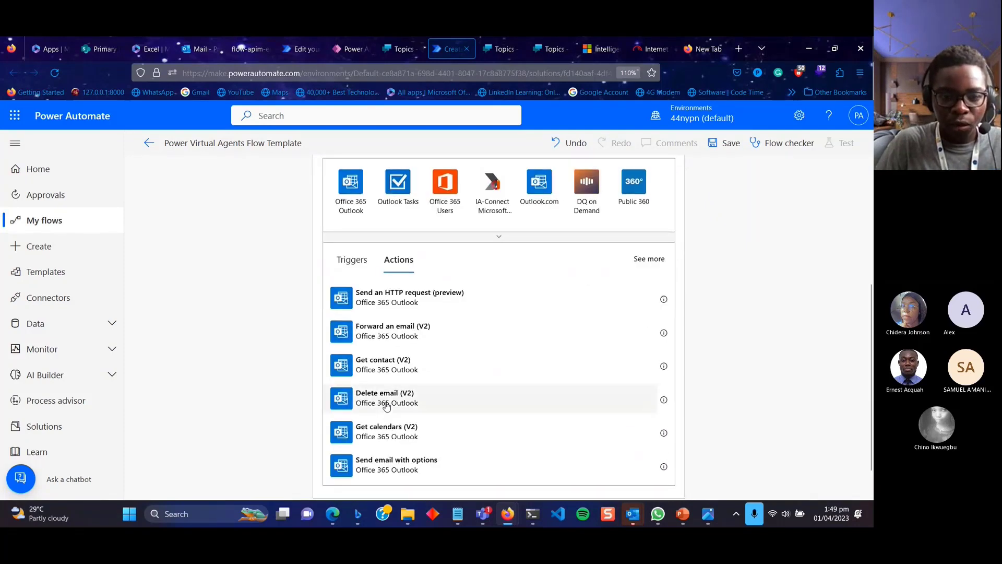
scroll(386, 406, "down", 2)
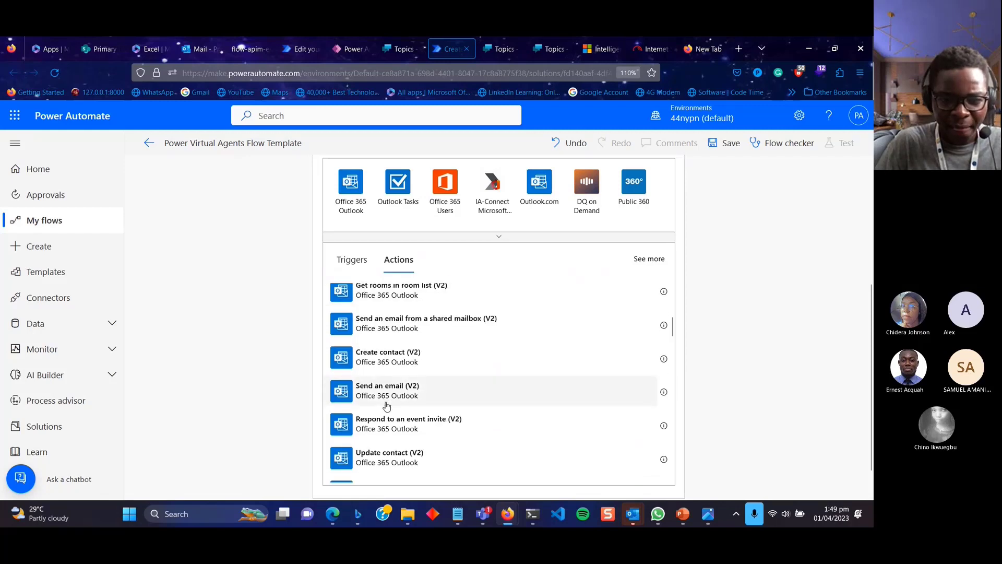
scroll(387, 406, "down", 1)
scroll(386, 406, "down", 4)
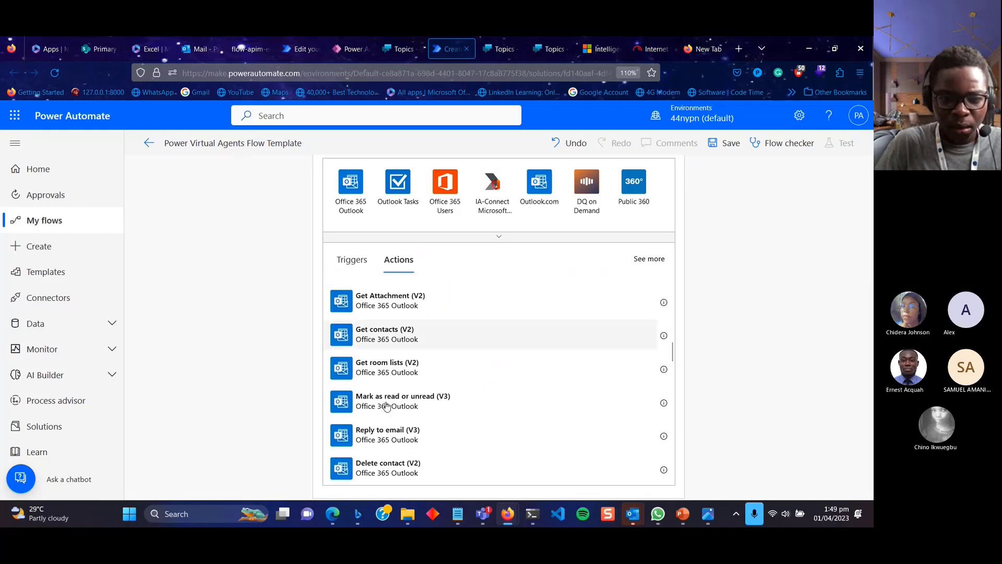
scroll(386, 406, "down", 4)
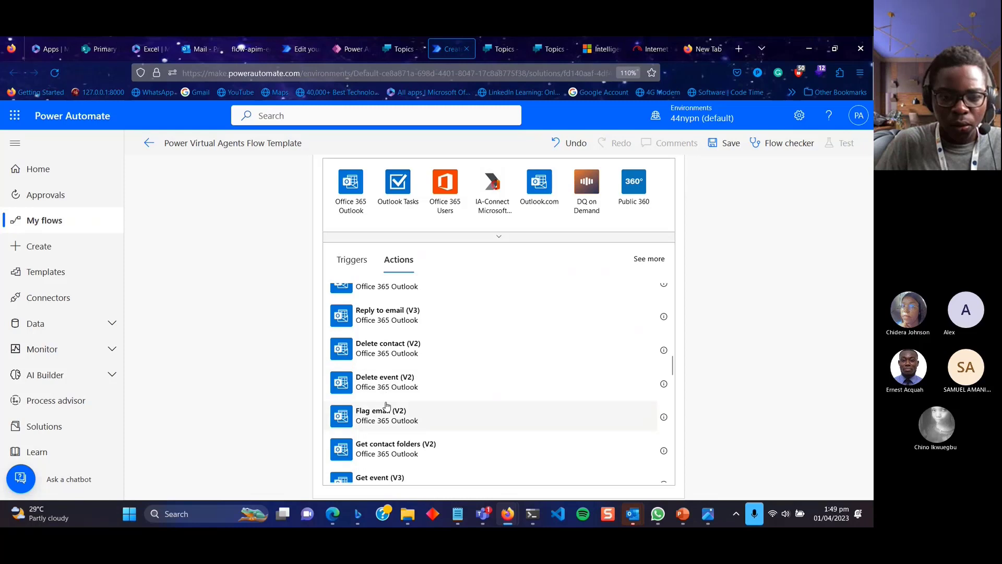
scroll(387, 406, "down", 5)
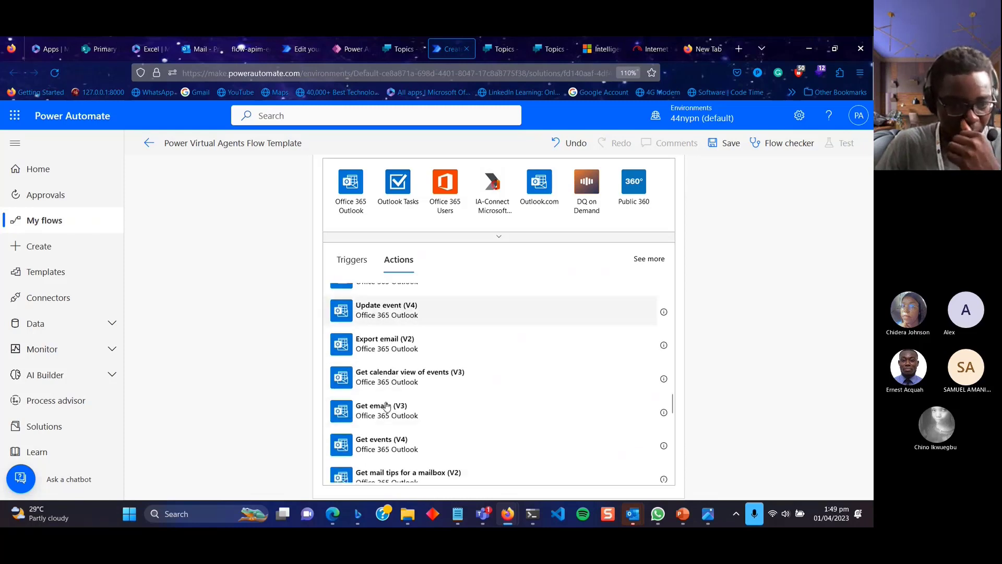
scroll(386, 406, "down", 6)
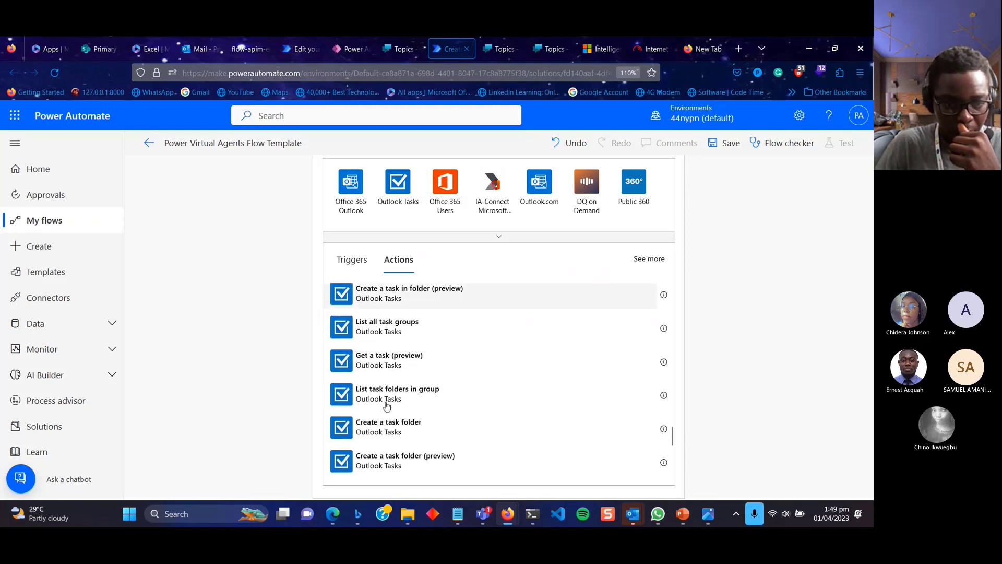
scroll(386, 406, "up", 6)
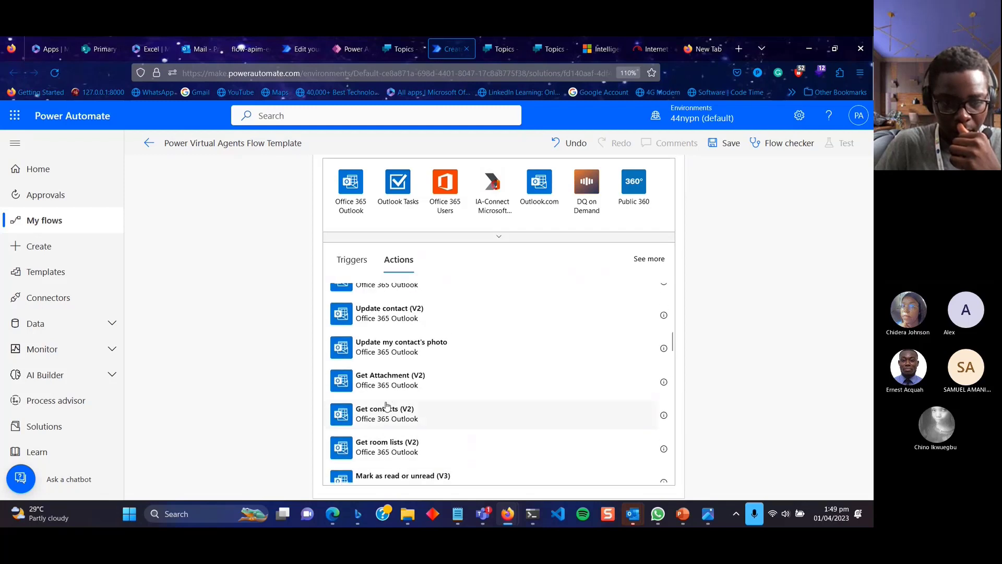
scroll(386, 406, "up", 5)
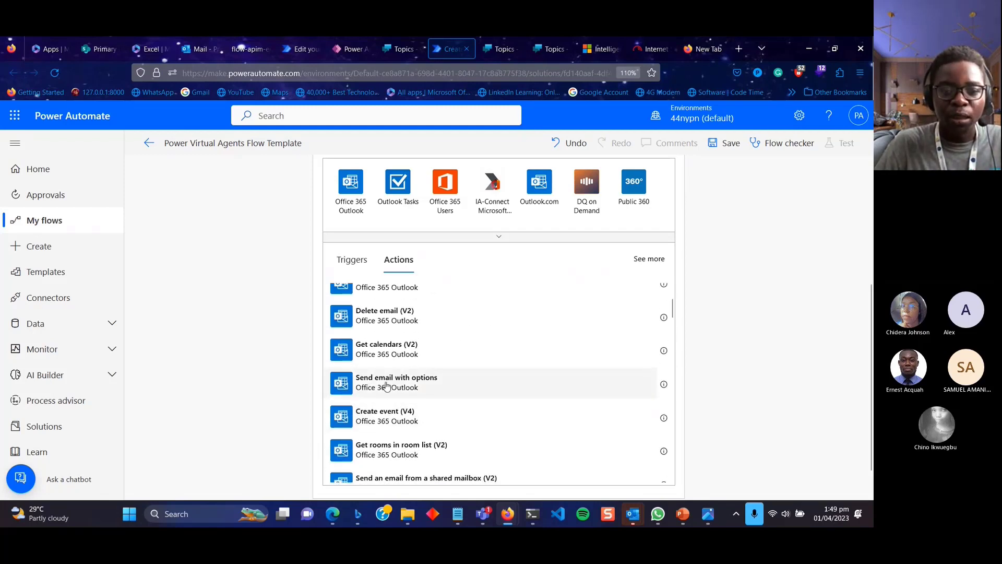
left_click(387, 385)
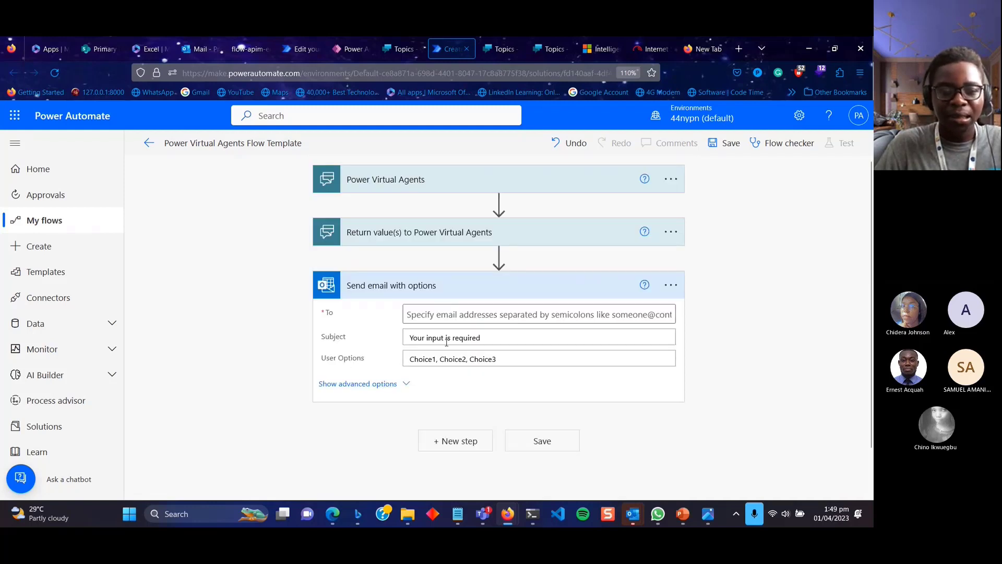
Add a Condition step checking whether SelectedOption is equal to Approve.
left_click(378, 385)
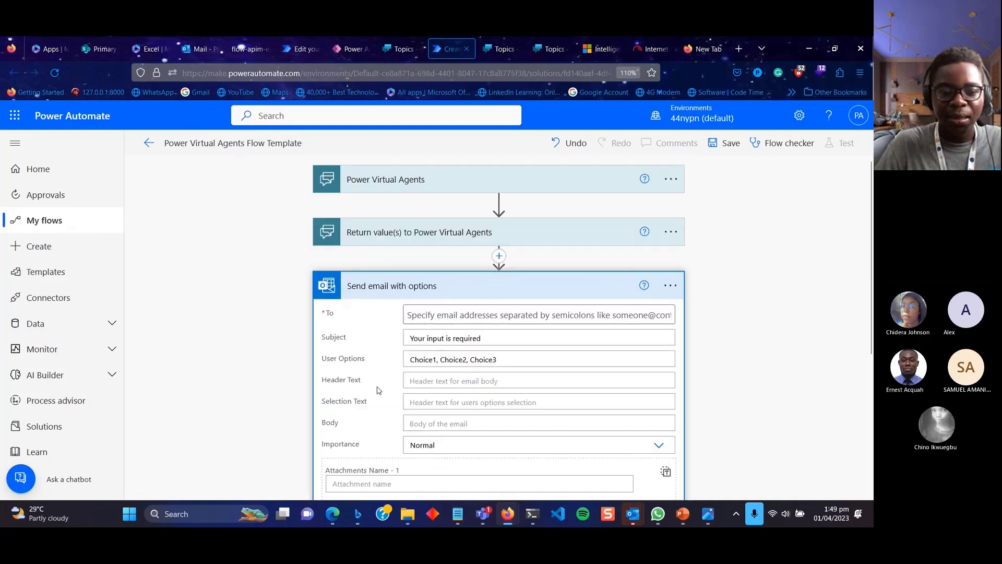
scroll(379, 390, "down", 4)
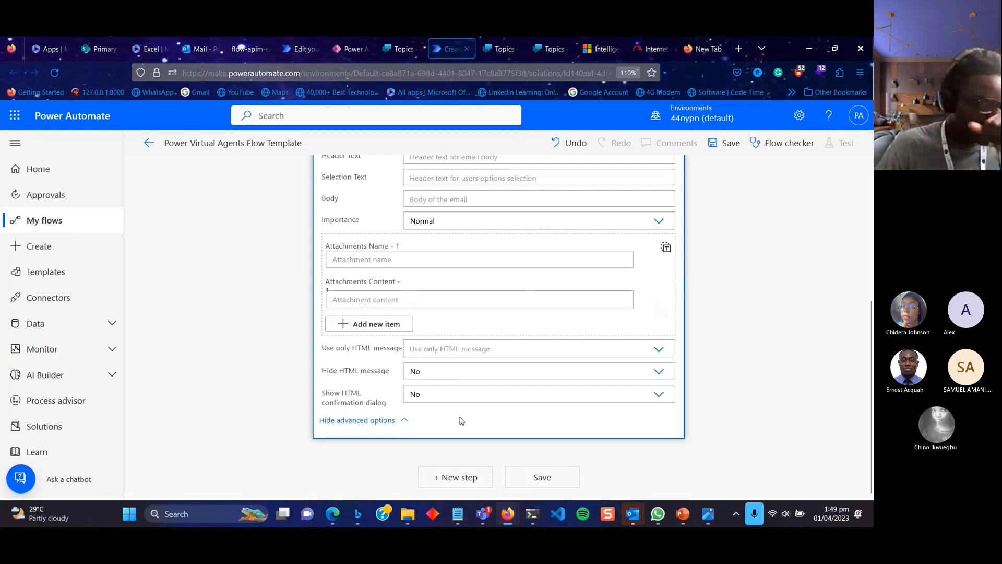
left_click(470, 479)
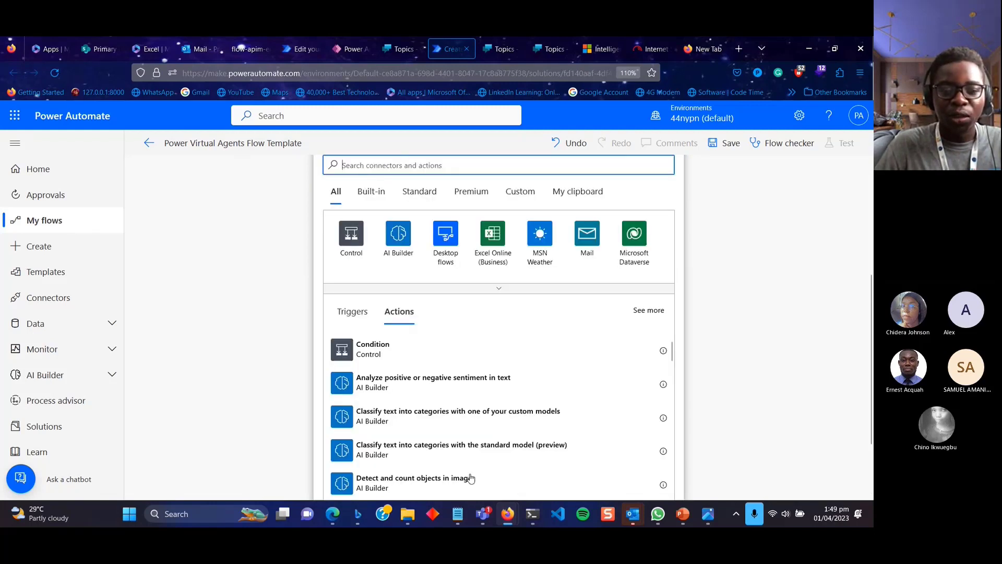
left_click(354, 240)
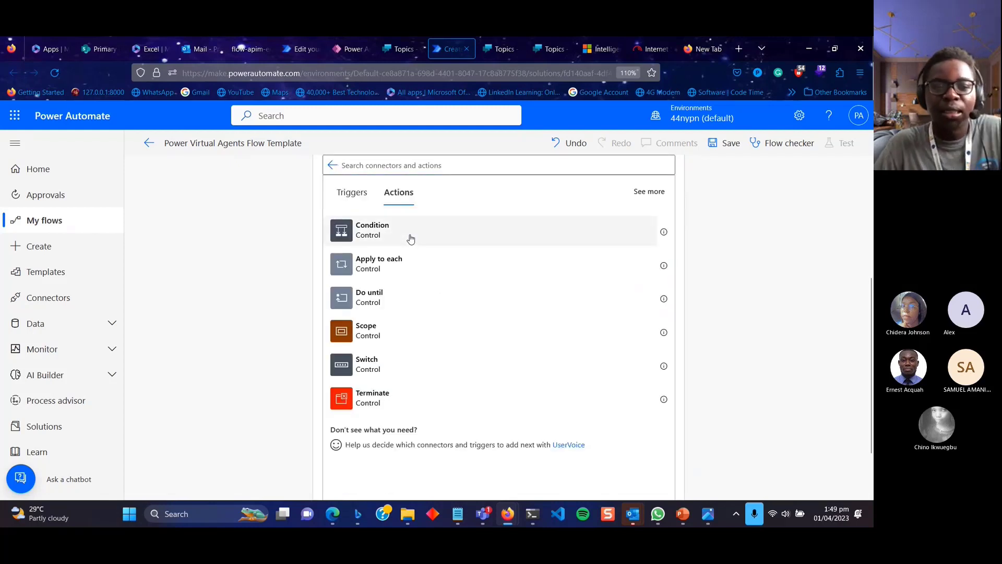
left_click(411, 239)
left_click(399, 297)
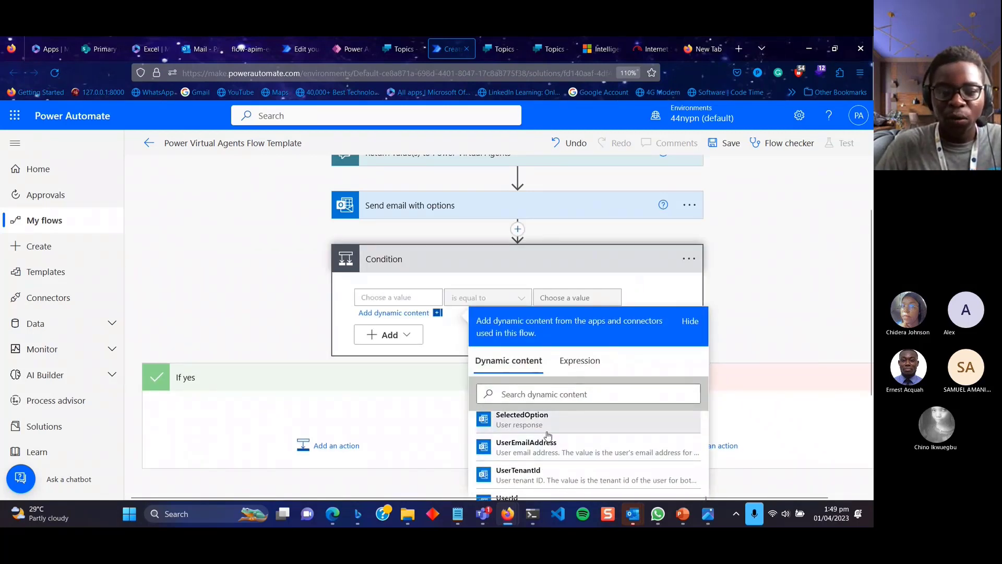
left_click(547, 431)
left_click(549, 296)
type("A")
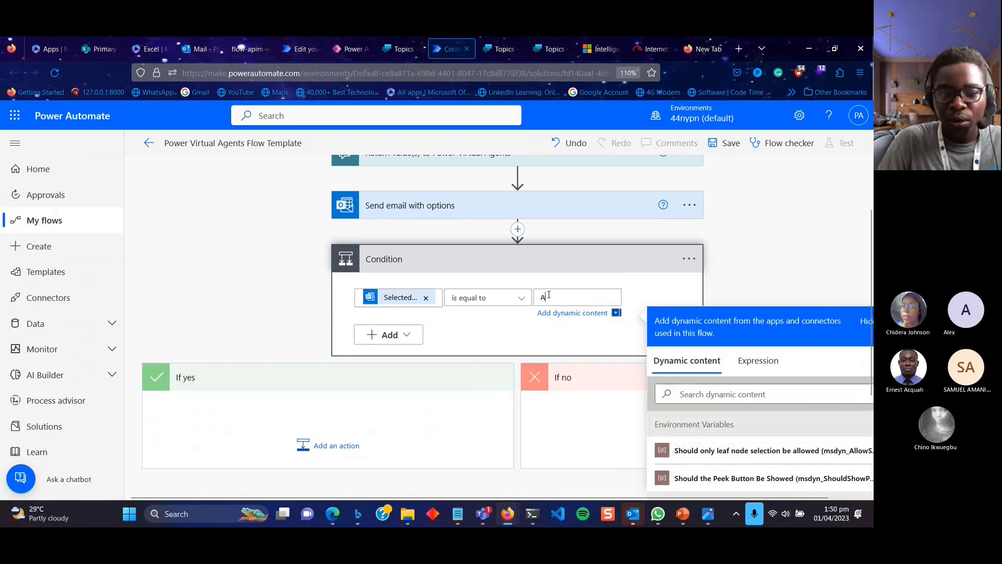
type("ppro")
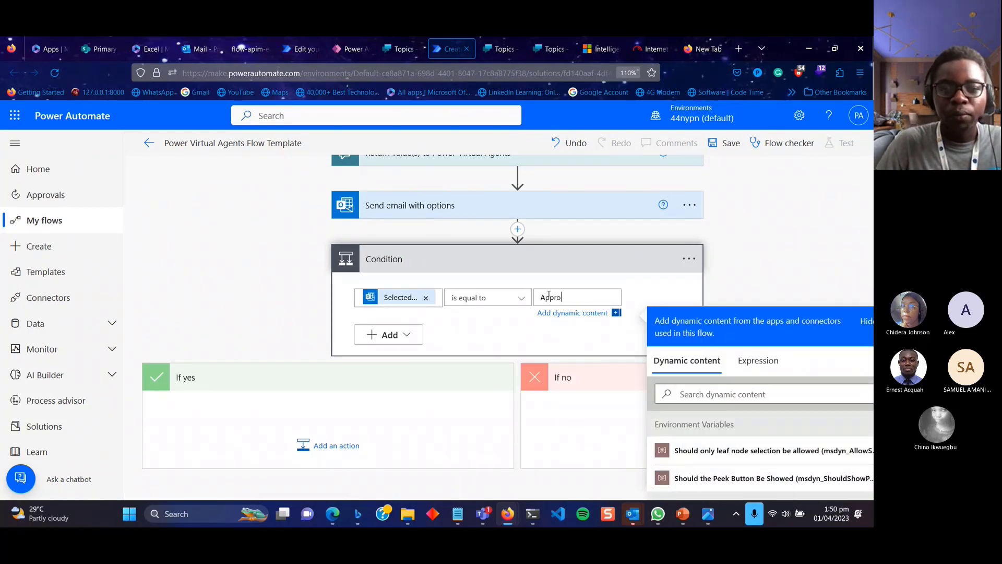
type("ve")
Reopen the Send email with options step and edit its User Options list.
scroll(537, 290, "up", 3)
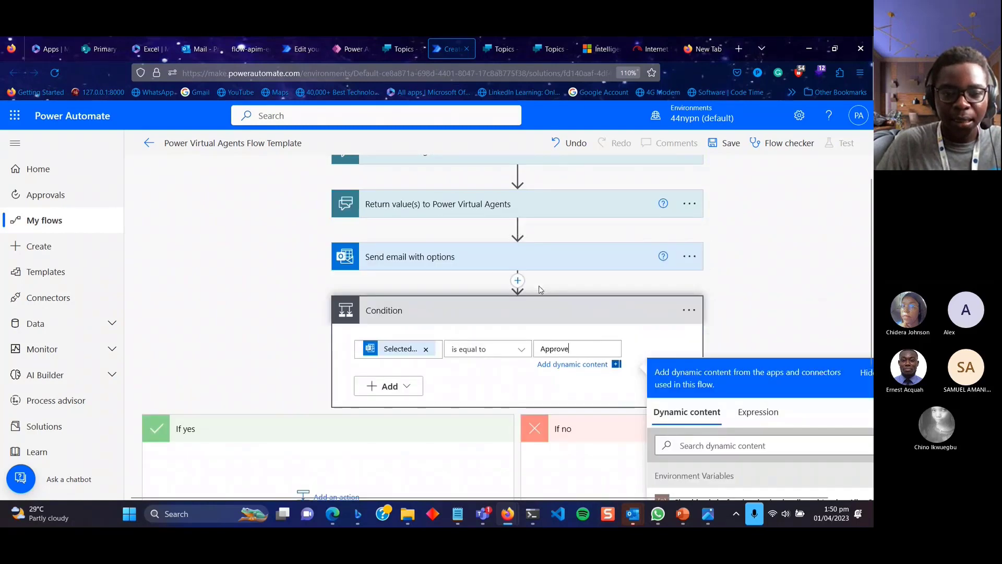
left_click(447, 282)
left_click(517, 359)
left_click_drag(517, 359, 472, 367)
left_click(534, 365)
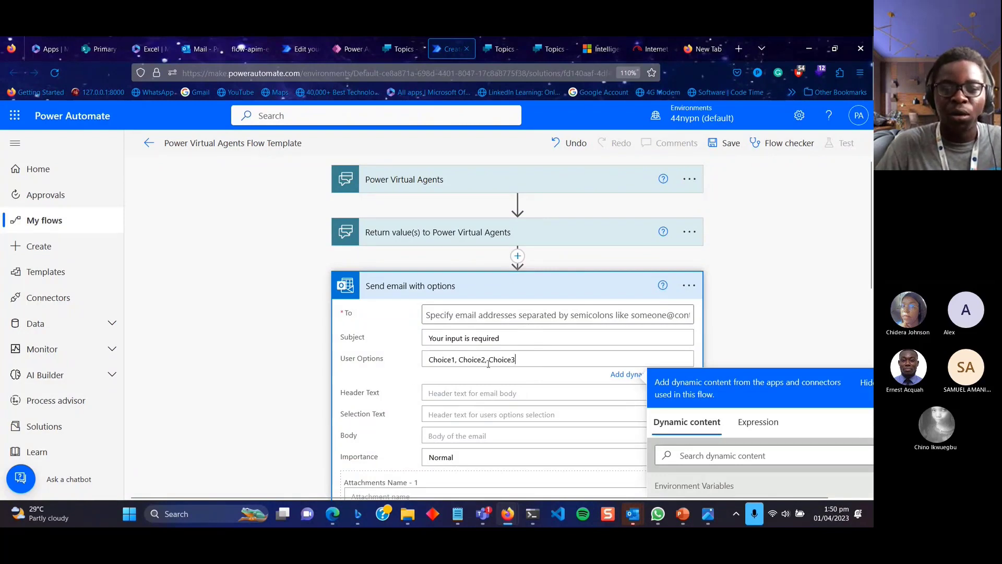
Replace the email step's User Options with 'Approve,Reject'.
left_click_drag(531, 363, 419, 367)
type("Appr")
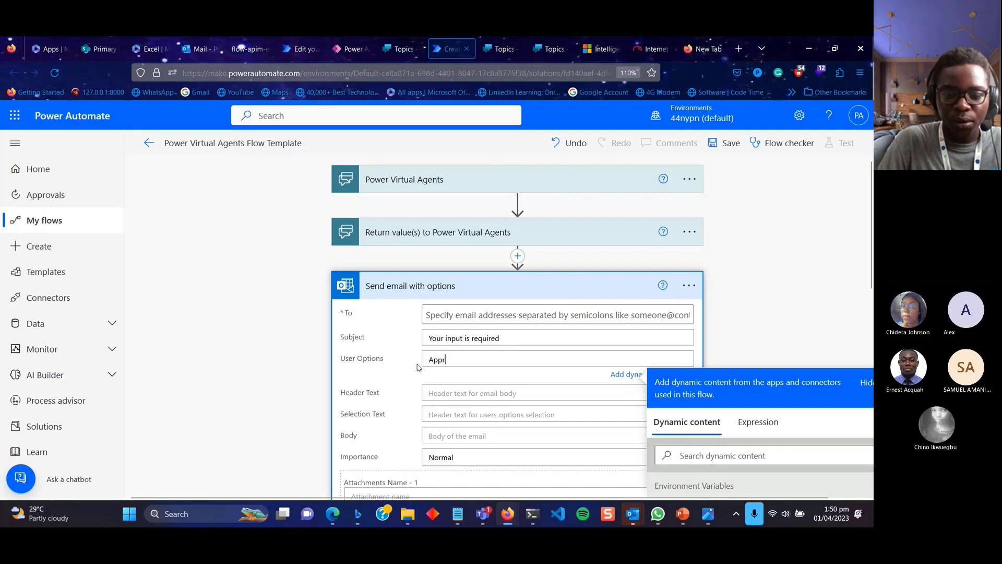
type("ocv")
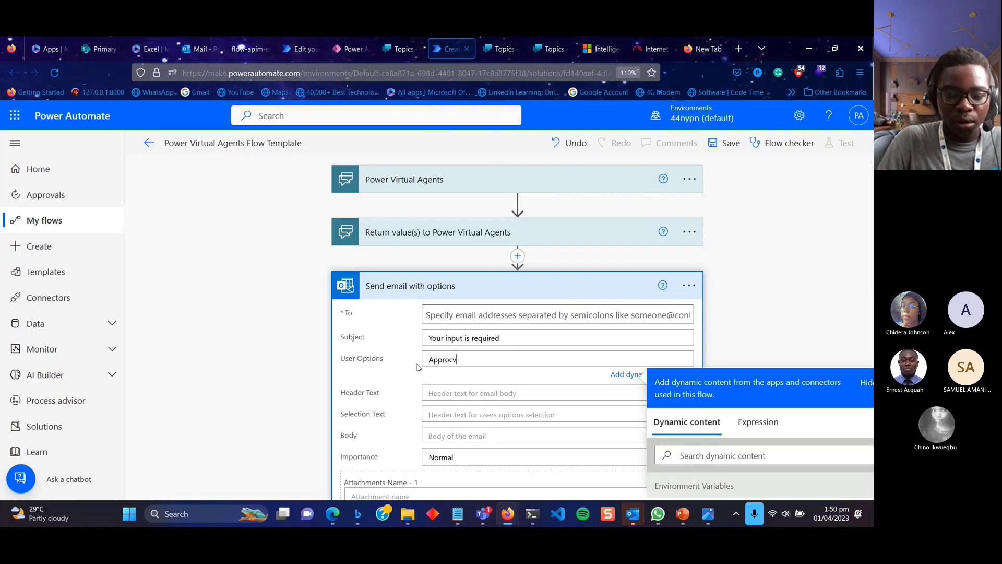
key("BackSpace")
key("BackSpace")
type("ve")
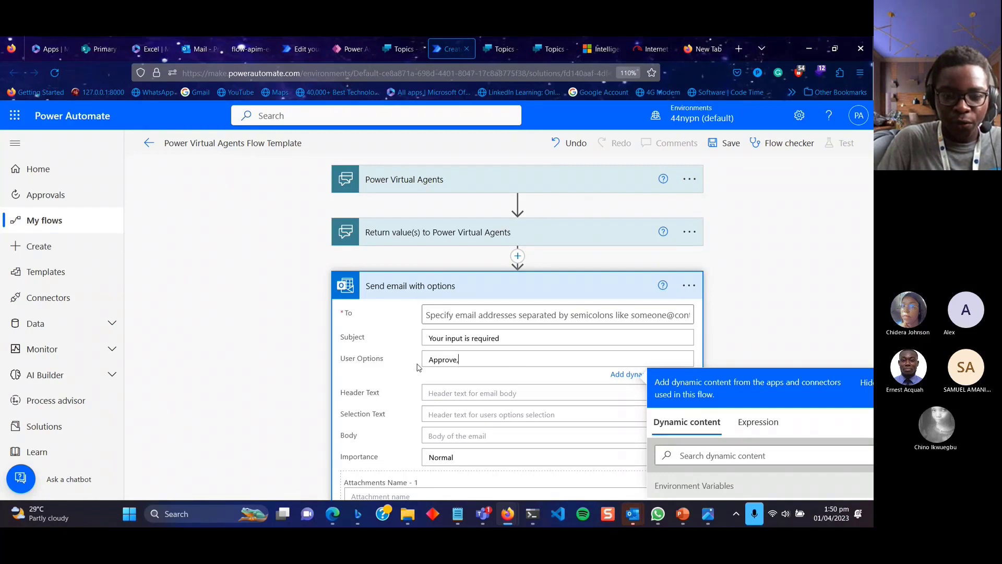
type(",rejec")
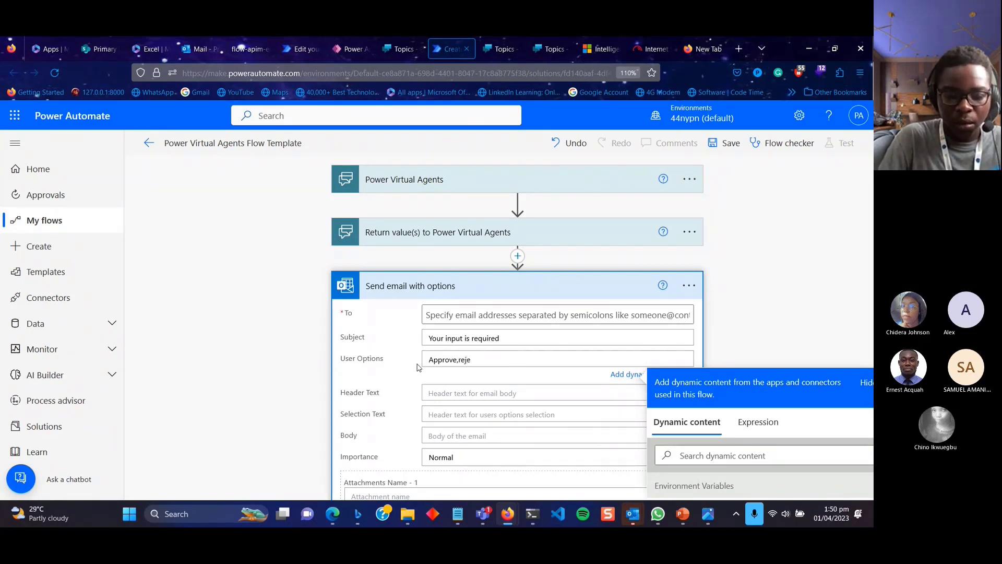
key("BackSpace")
key("BackSpace")
key("BackSpace")
key("BackSpace")
key("BackSpace")
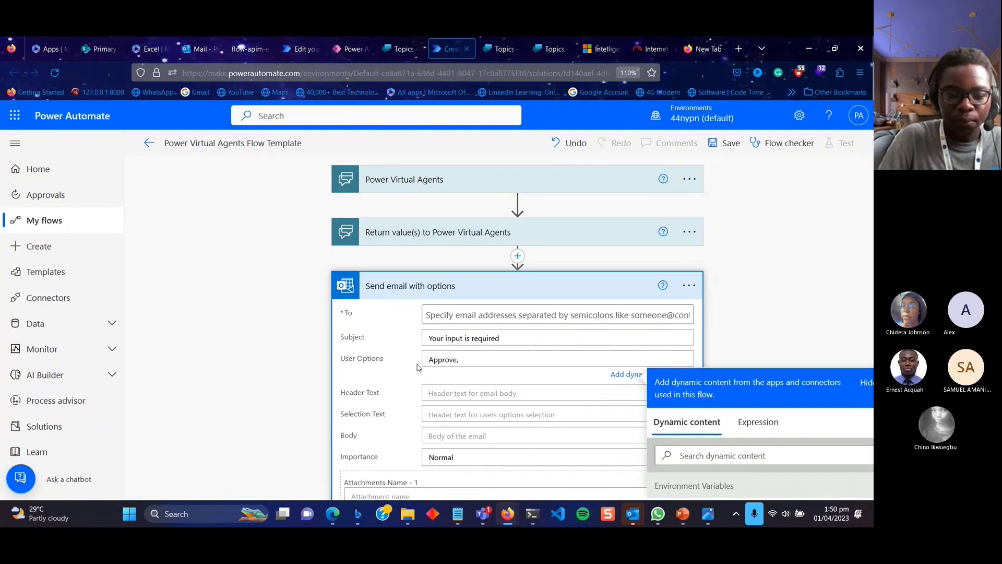
type("Reject")
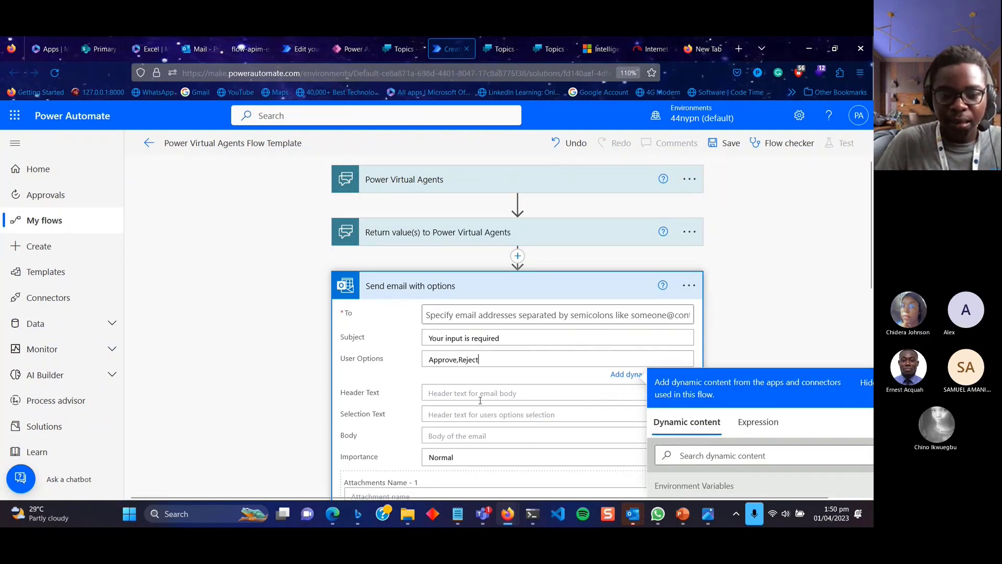
Close the dynamic content suggestions and return to the Join group topic in Power Virtual Agents.
scroll(480, 400, "down", 5)
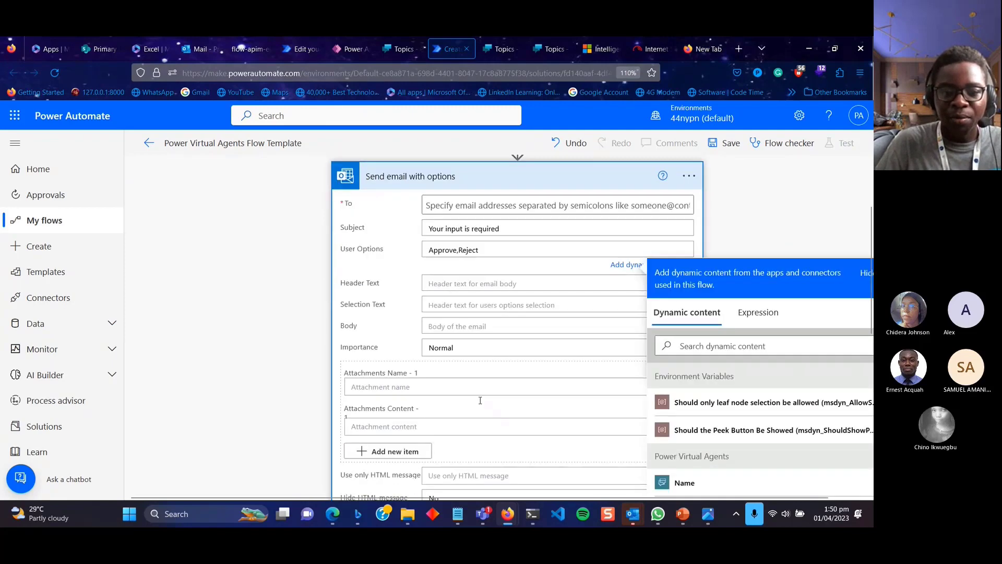
left_click(473, 314)
scroll(473, 364, "up", 3)
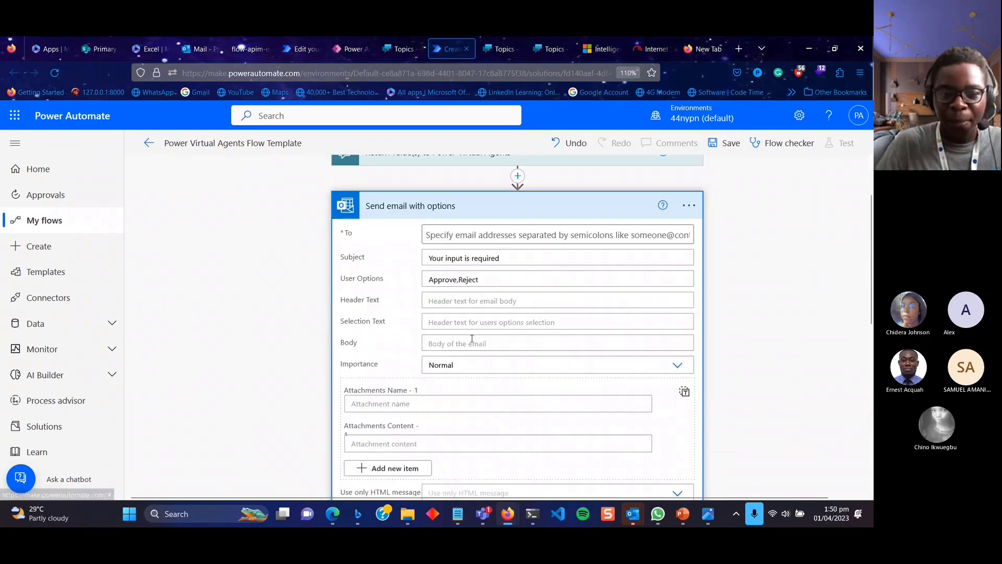
scroll(472, 396, "down", 7)
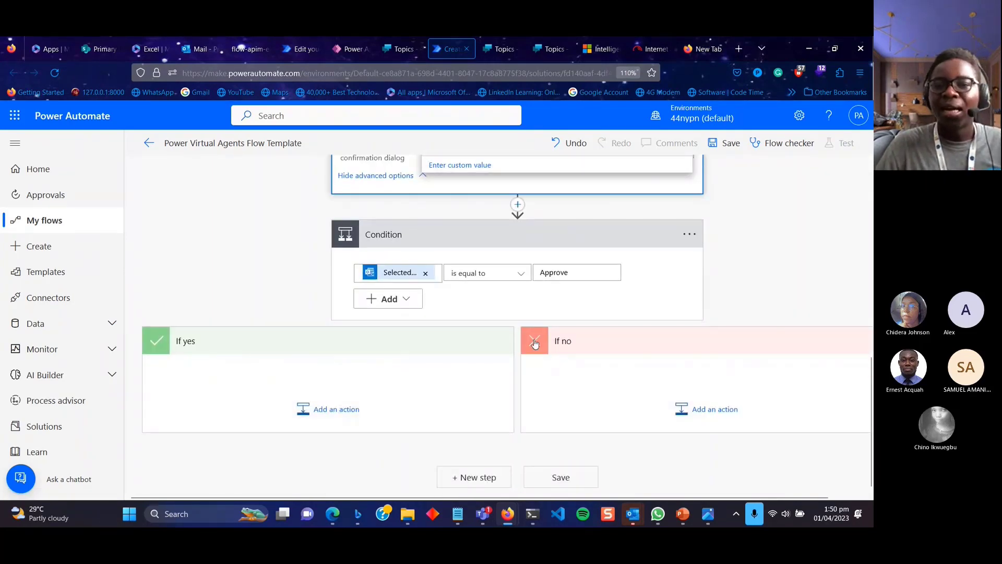
left_click(420, 50)
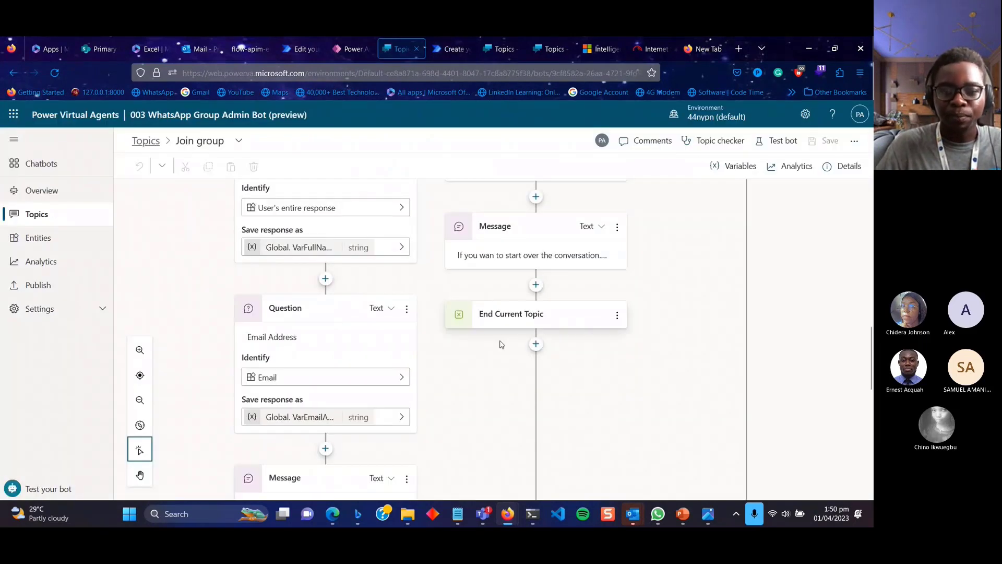
scroll(517, 434, "down", 5)
scroll(519, 436, "down", 3)
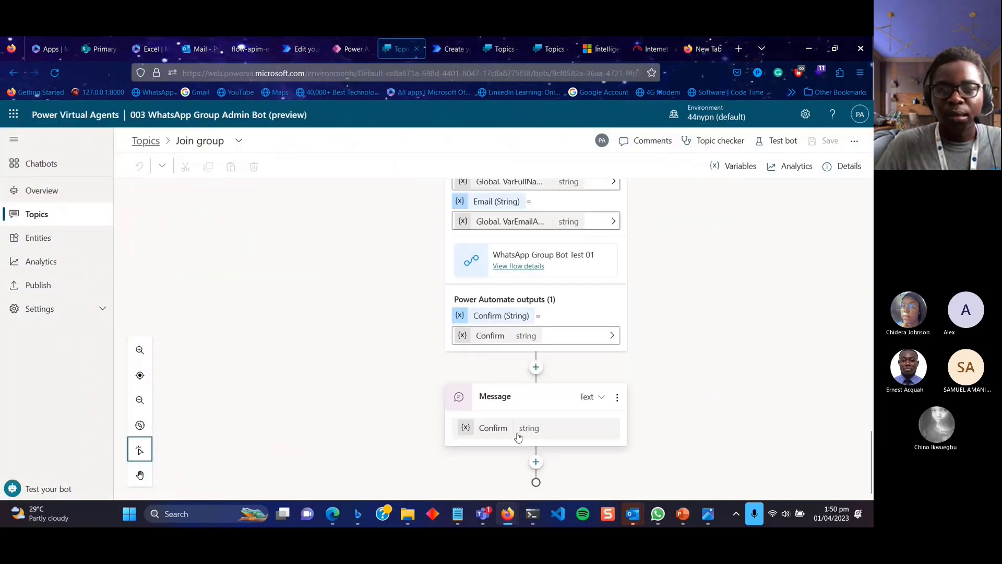
scroll(632, 262, "up", 3)
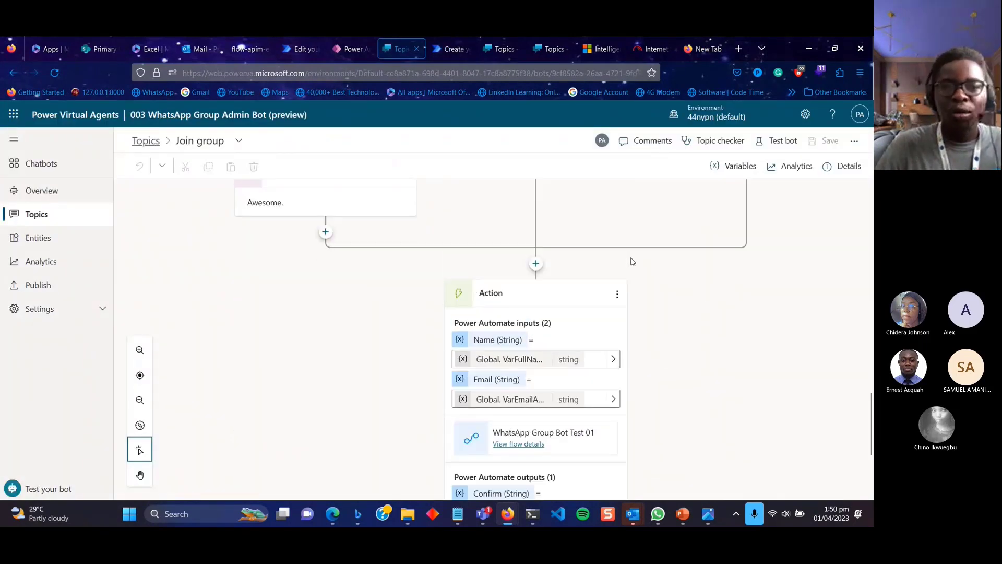
Open the Test bot pane and restart the conversation from scratch.
scroll(632, 262, "up", 8)
left_click(778, 141)
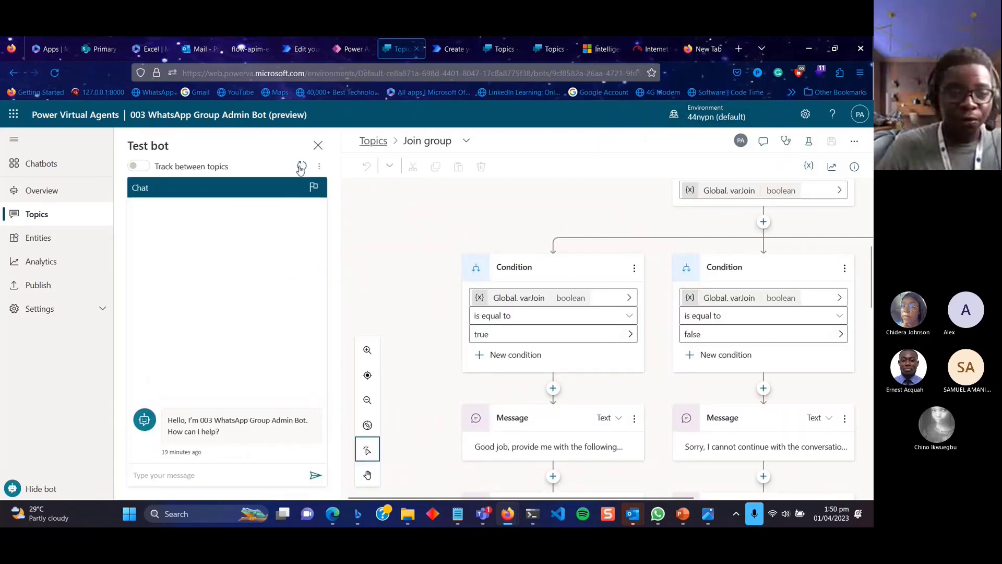
left_click(302, 167)
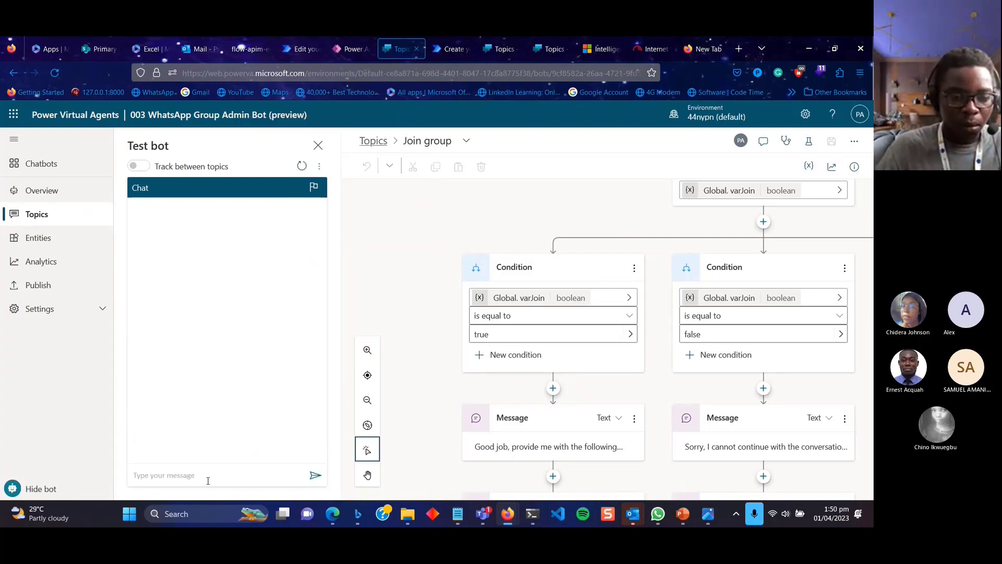
Send the greeting 'good afternoon' to the bot.
left_click(208, 480)
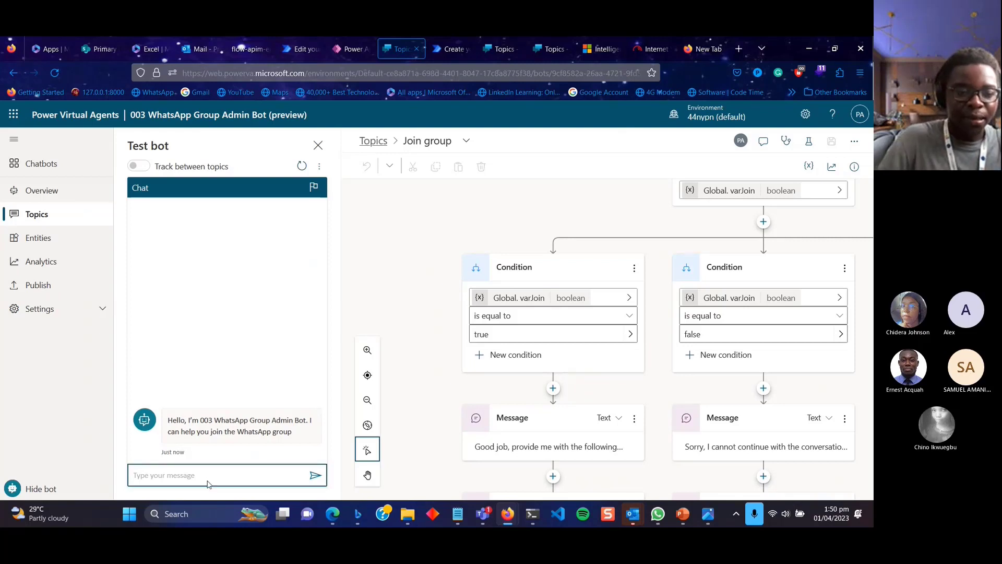
type("add")
key("BackSpace")
key("BackSpace")
key("BackSpace")
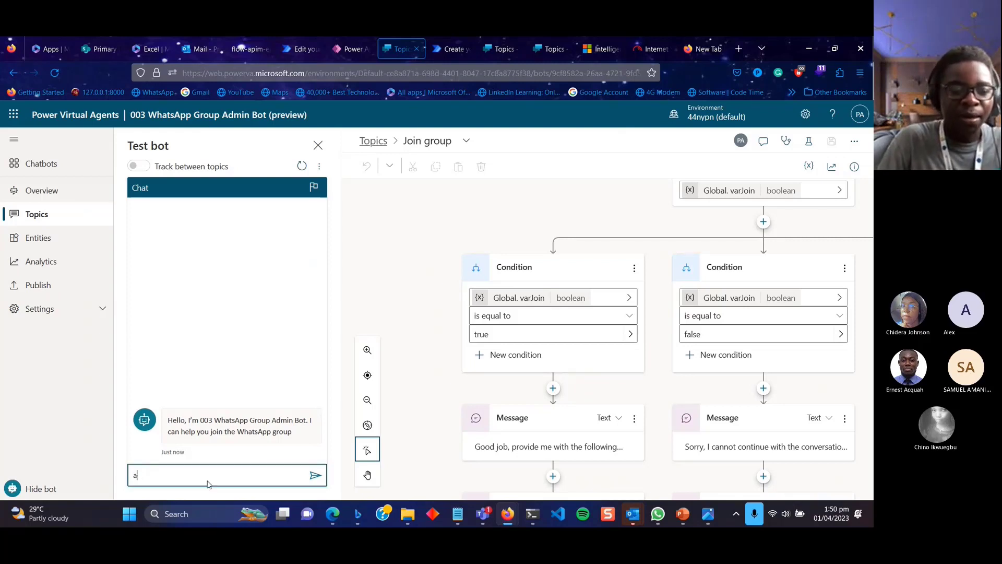
type("gg")
key("BackSpace")
type("oo")
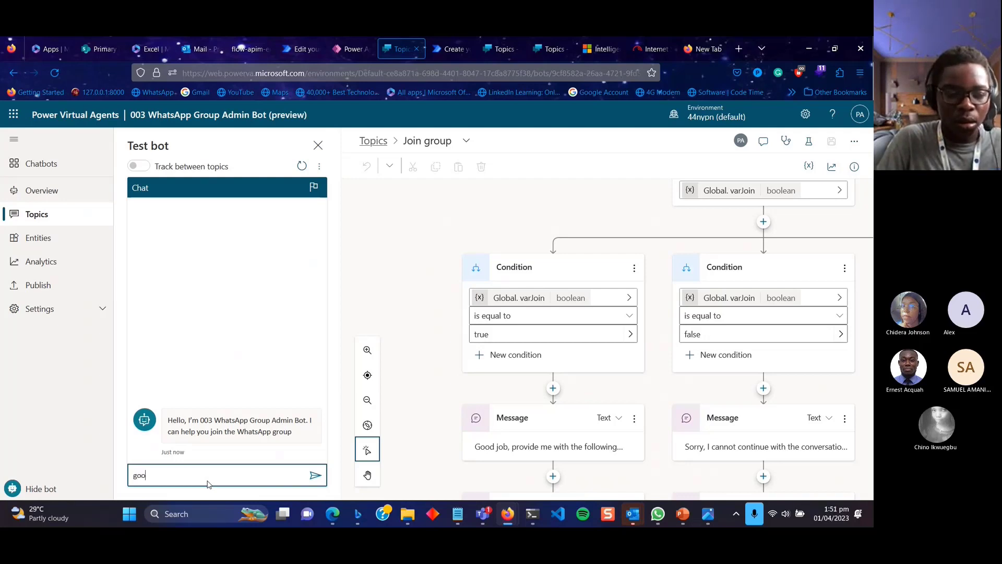
type("g")
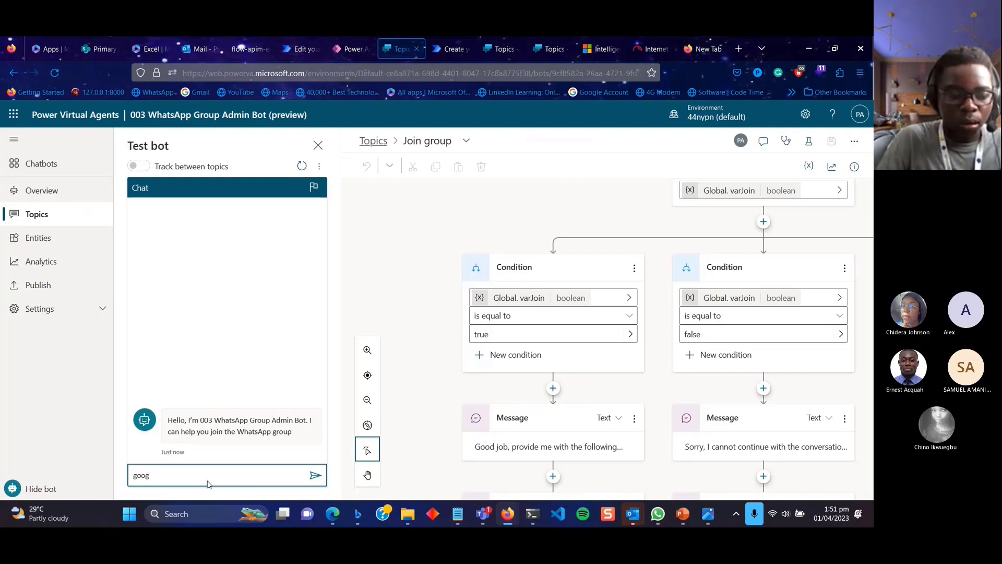
key("BackSpace")
type("d")
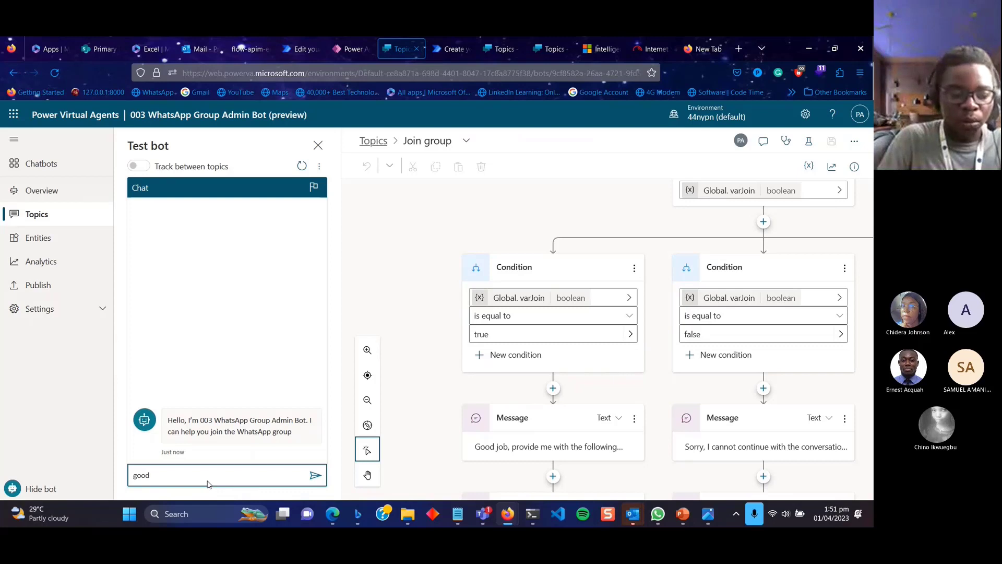
type(" afterno")
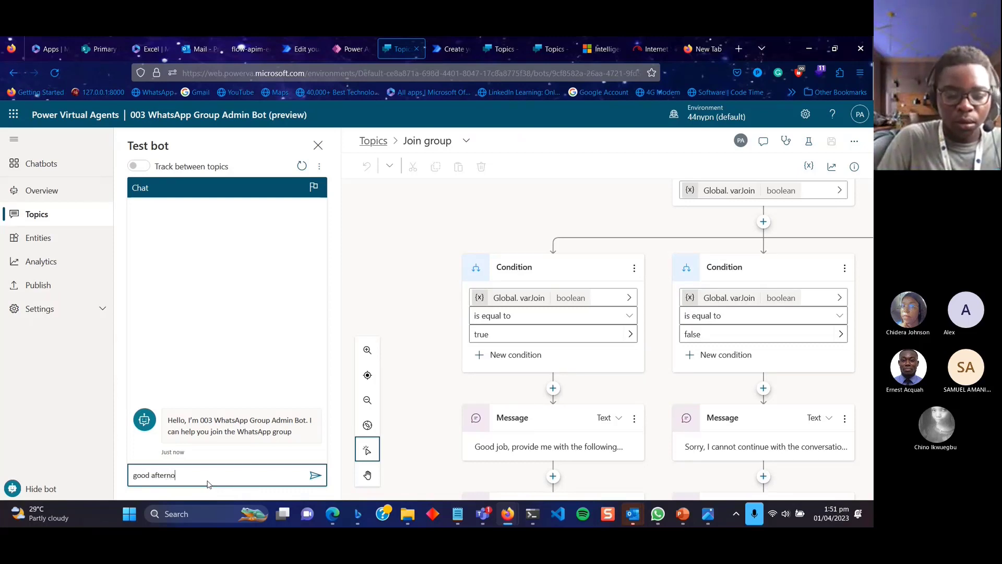
type("on")
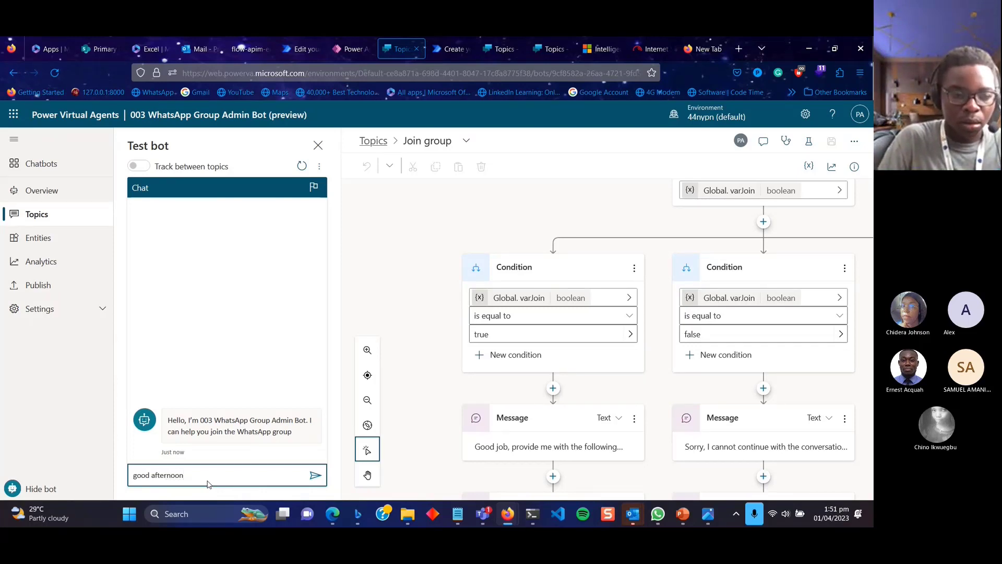
key("Return")
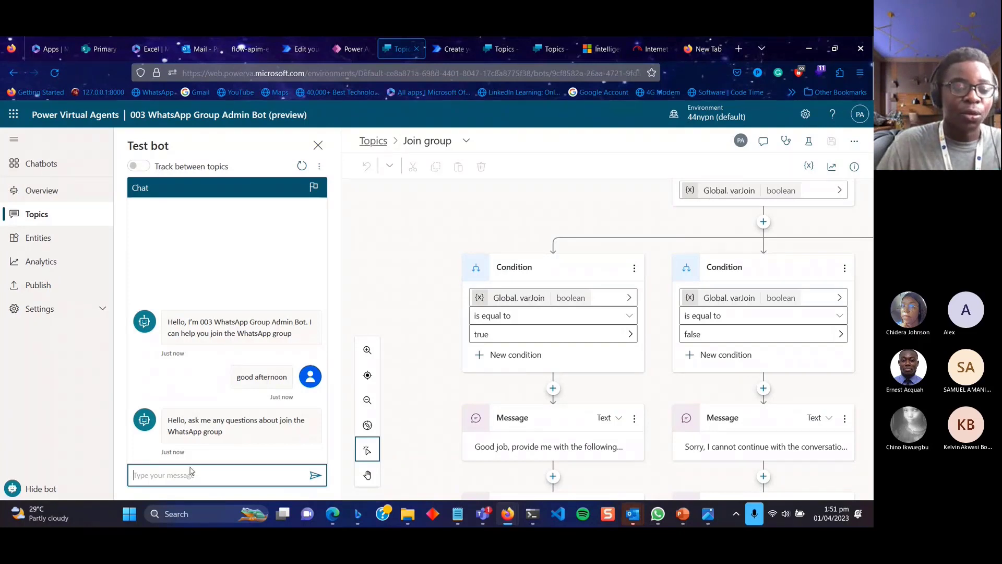
Send 'add me', answer Yes to joining the WhatsApp group, and reply with the user's full name.
type("add me")
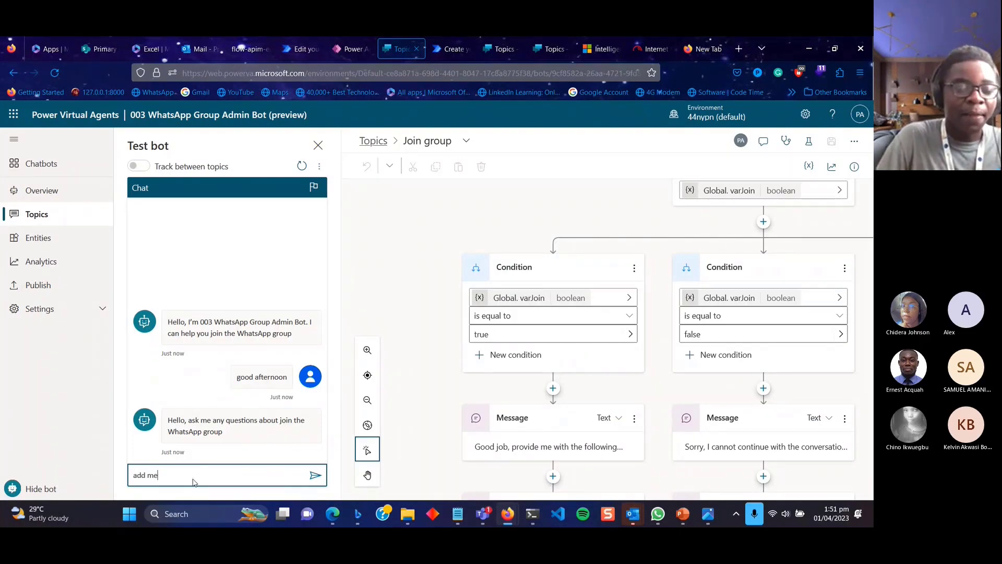
key("Return")
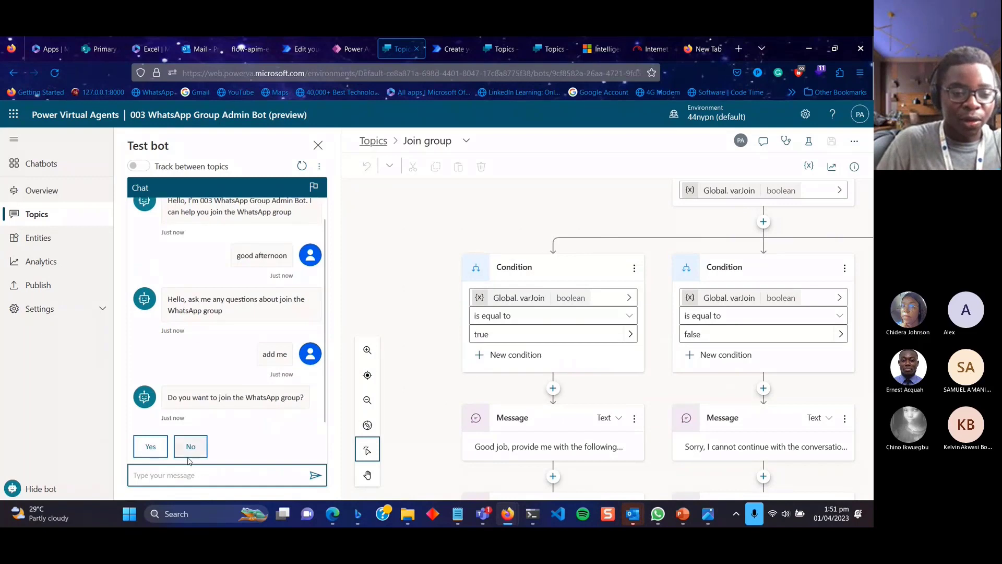
left_click(151, 447)
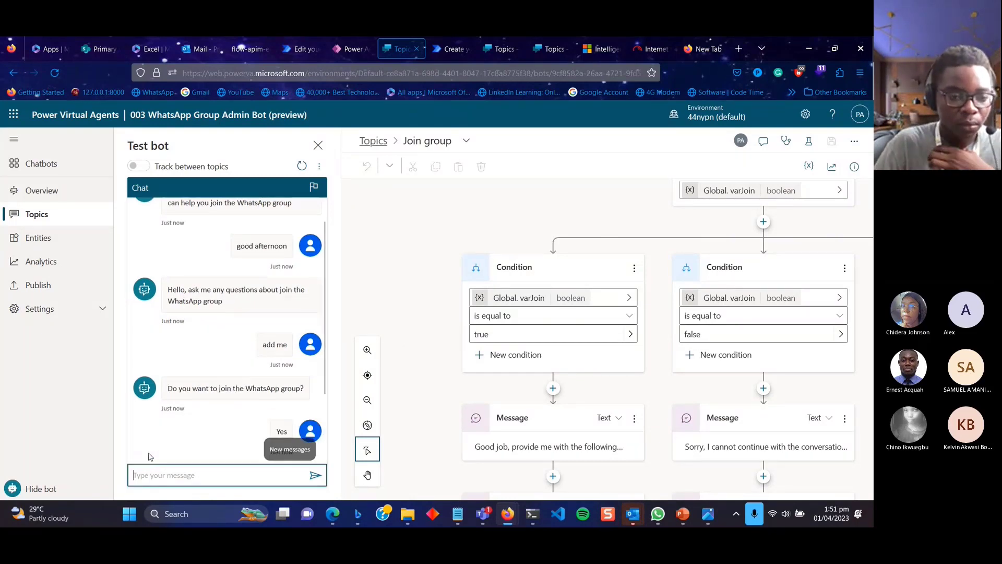
scroll(235, 328, "down", 2)
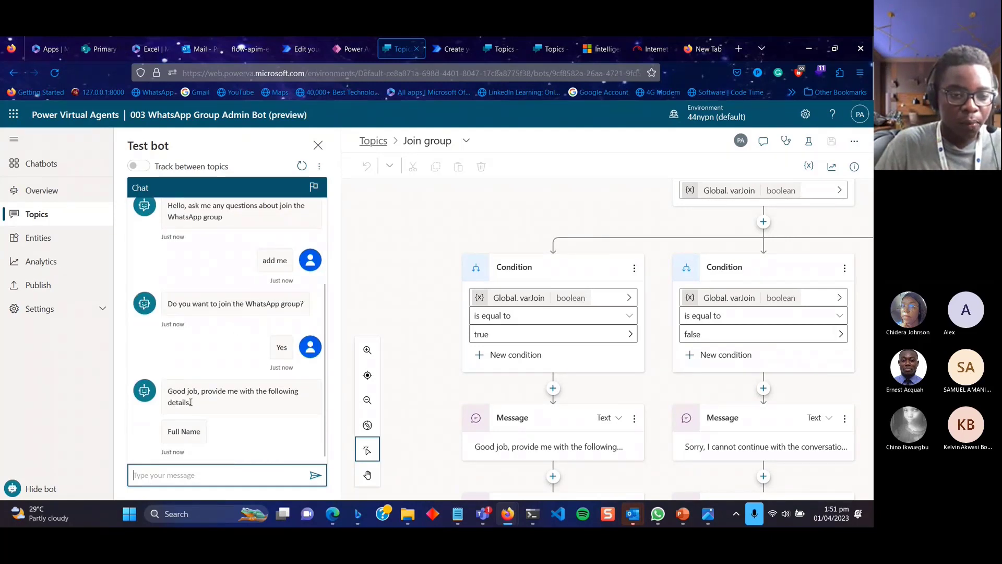
left_click(176, 474)
left_click(176, 474)
type("Prince")
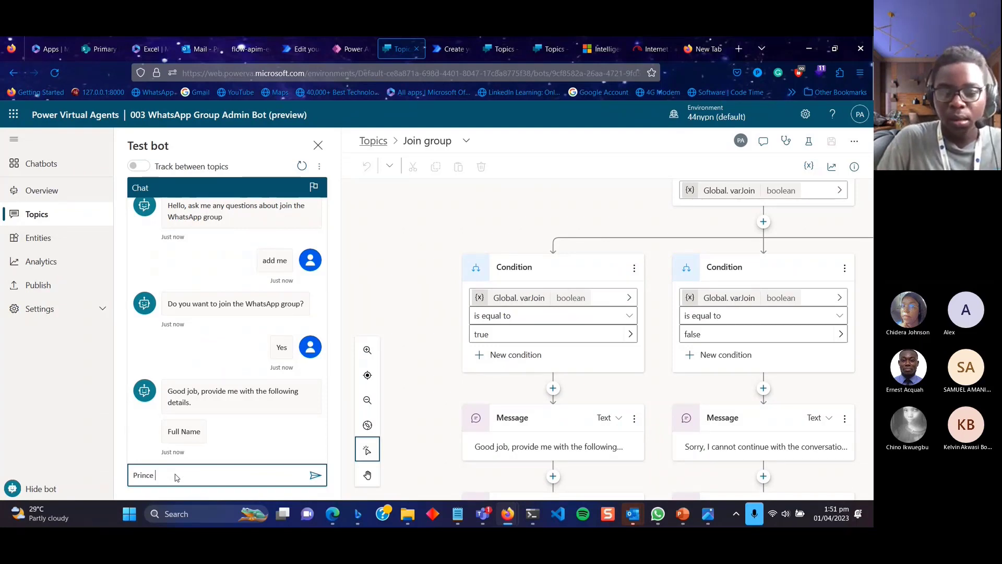
key("Return")
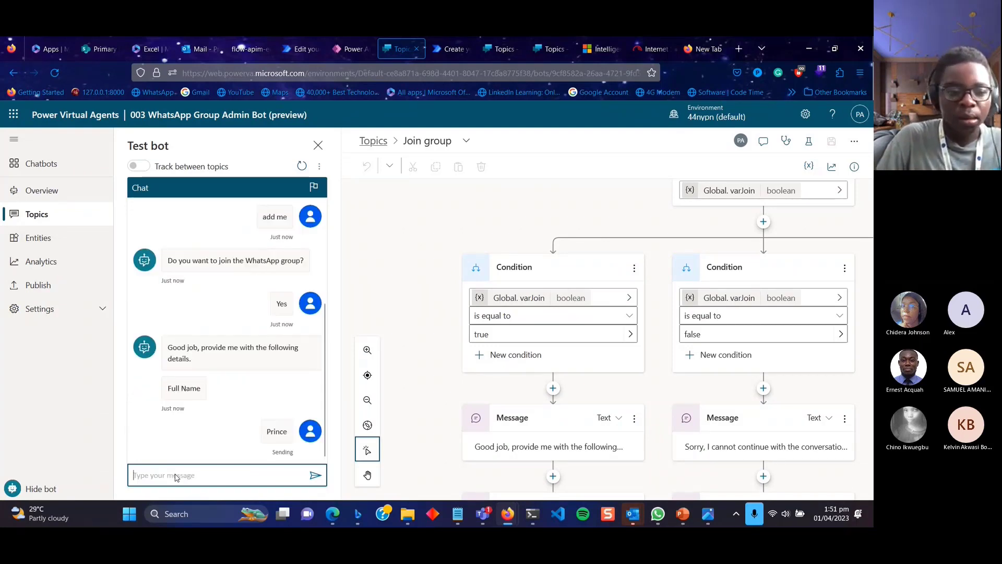
Paste the email address from clipboard history and send it as the email answer.
type("Do you want to join the WhatsApp group?")
key("ctrl+z")
key("super+v")
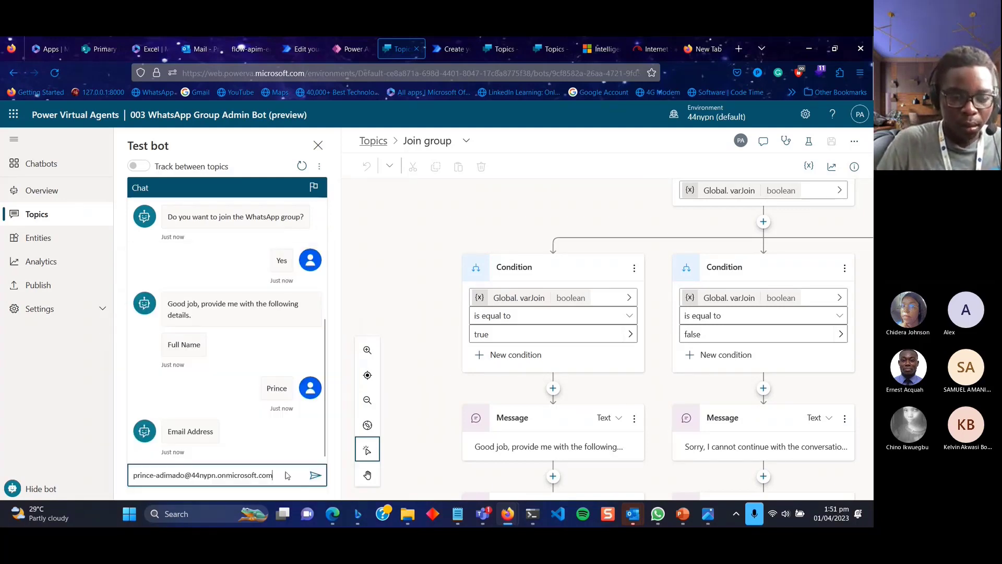
left_click(315, 475)
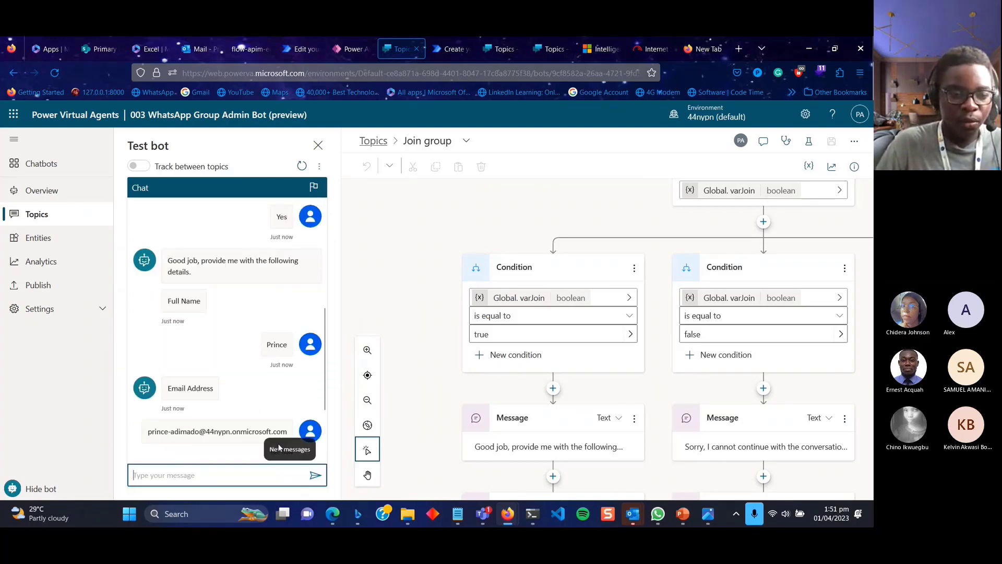
left_click(234, 473)
Send 'Thank you' and then 'bye' to the bot.
left_click(231, 481)
type("Than")
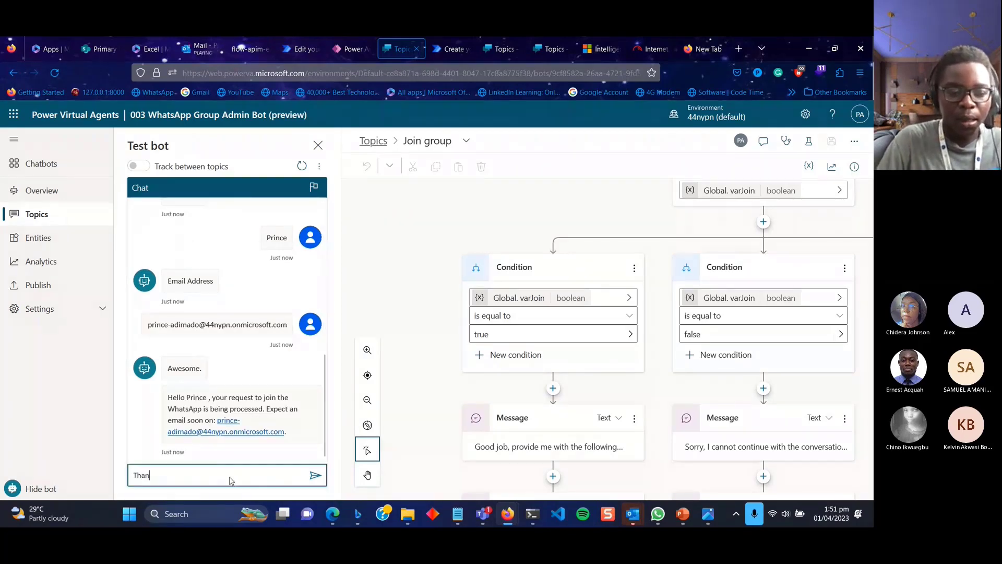
type("k you")
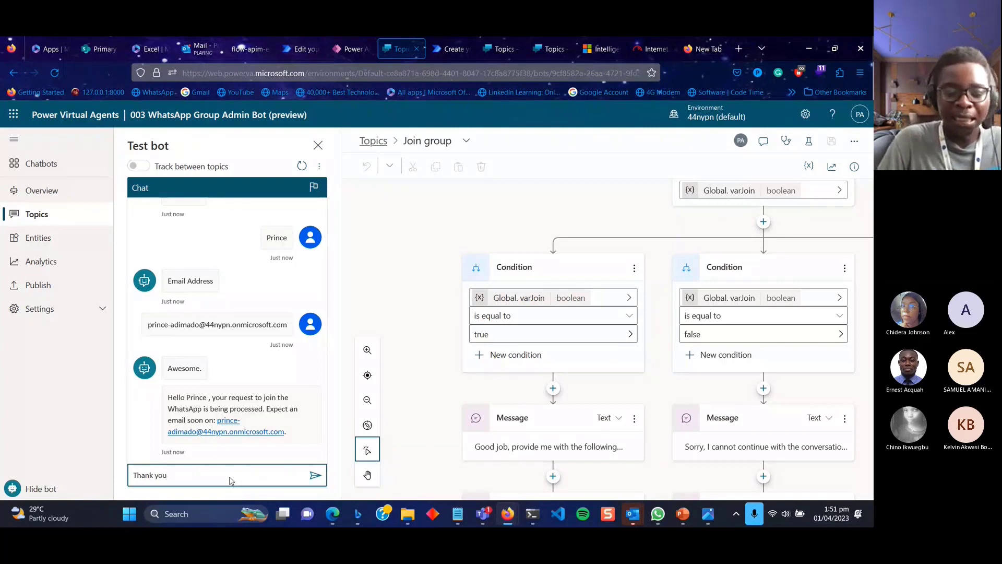
key("Return")
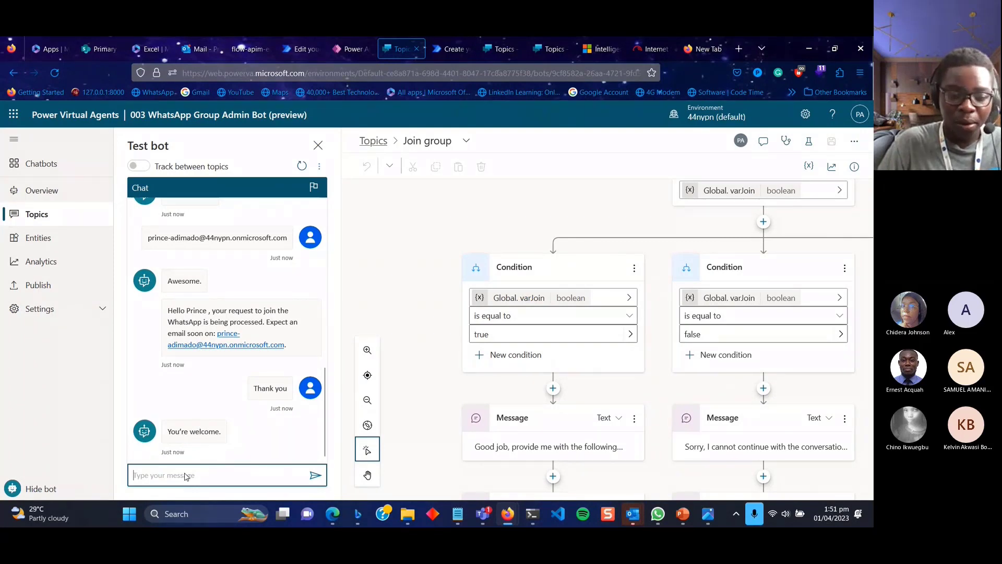
type("bye")
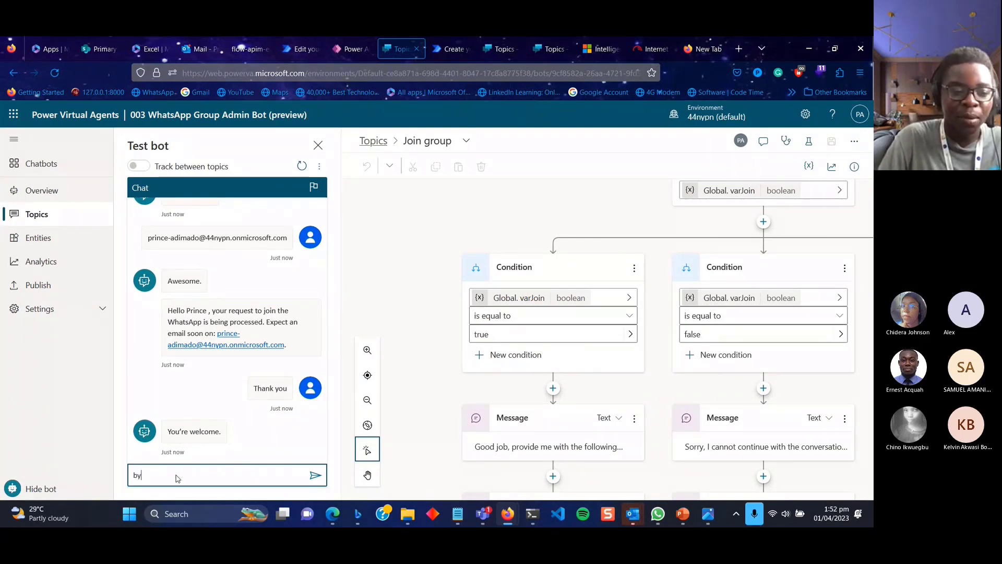
key("Return")
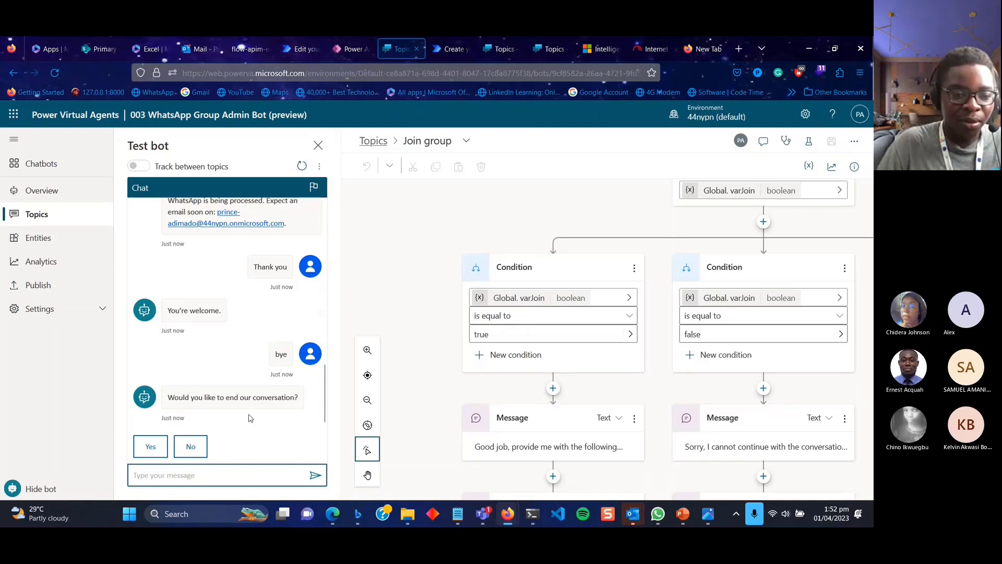
Confirm ending, confirm the question was answered, give four stars, and decline further help.
left_click(150, 446)
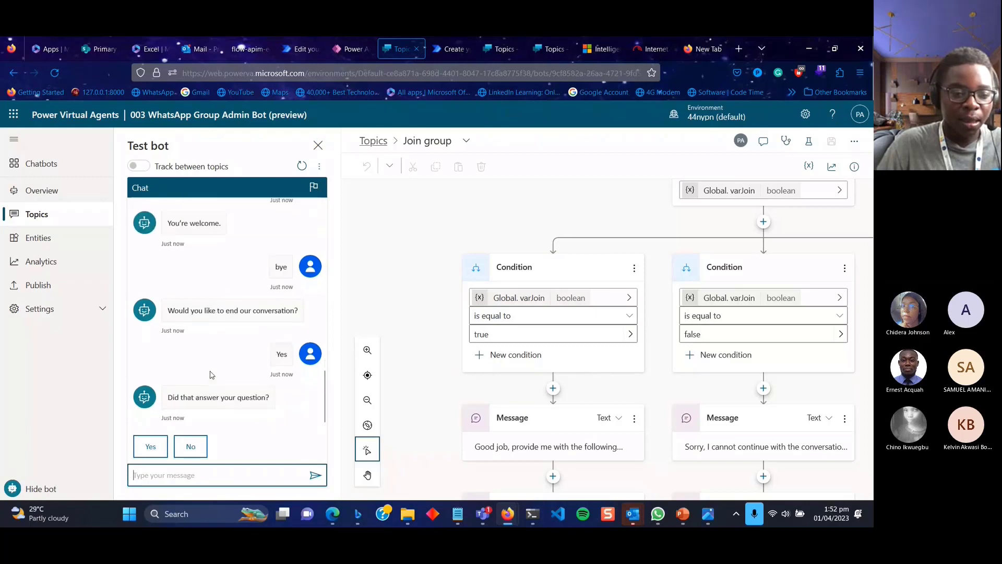
left_click(157, 448)
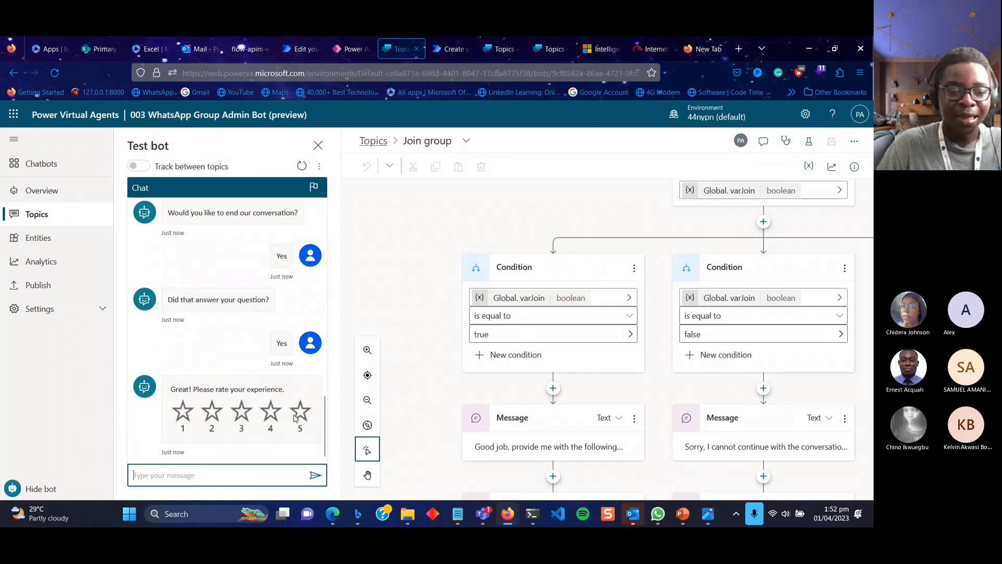
left_click(277, 417)
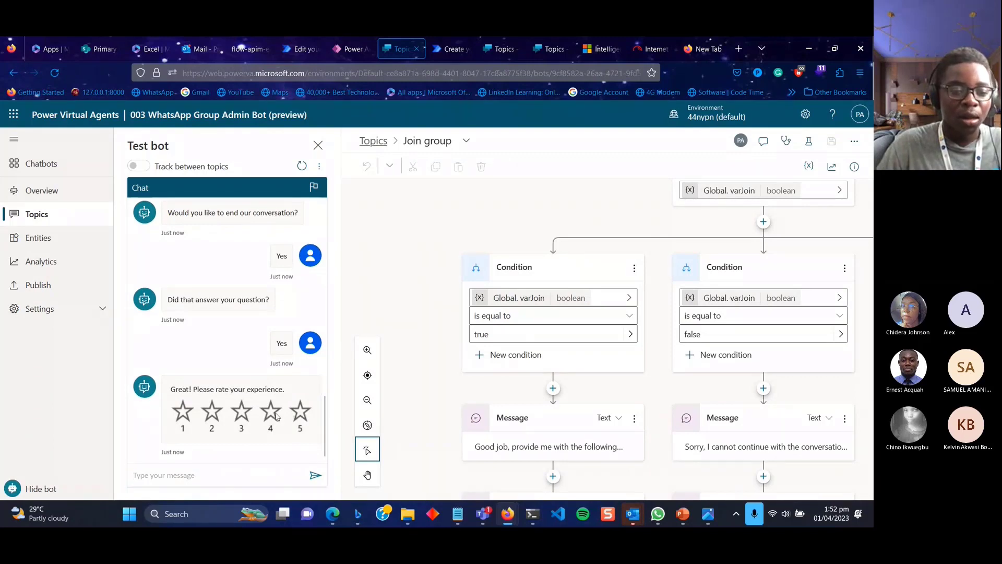
left_click(190, 447)
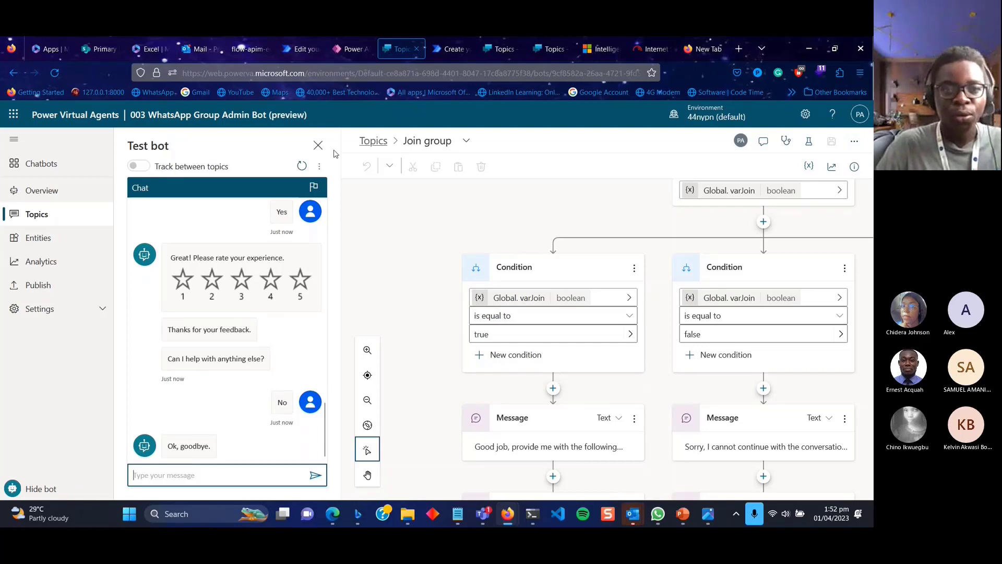
Create a blank Excel Online workbook, retrying after the error dialog until Book 4 opens.
left_click(155, 48)
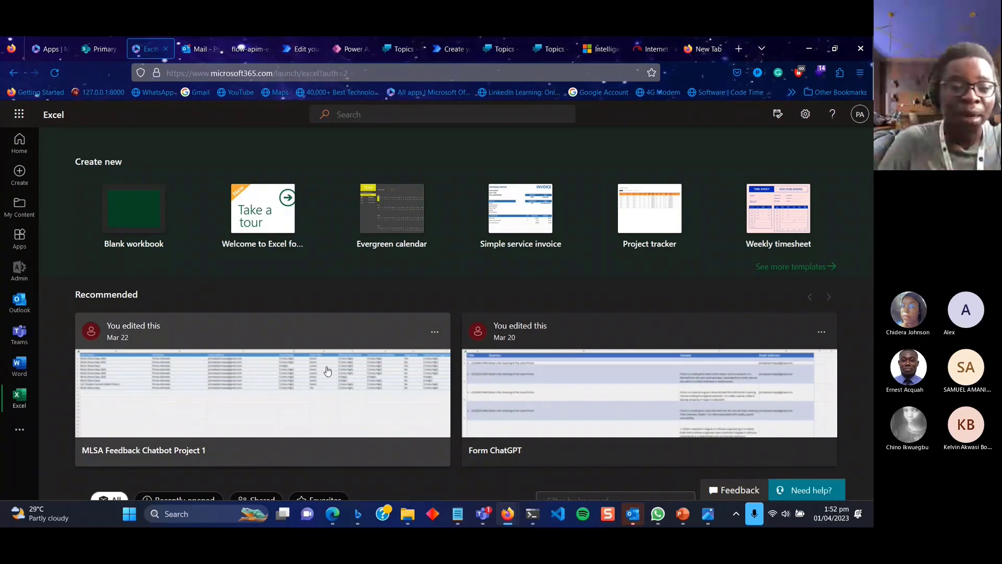
left_click(154, 230)
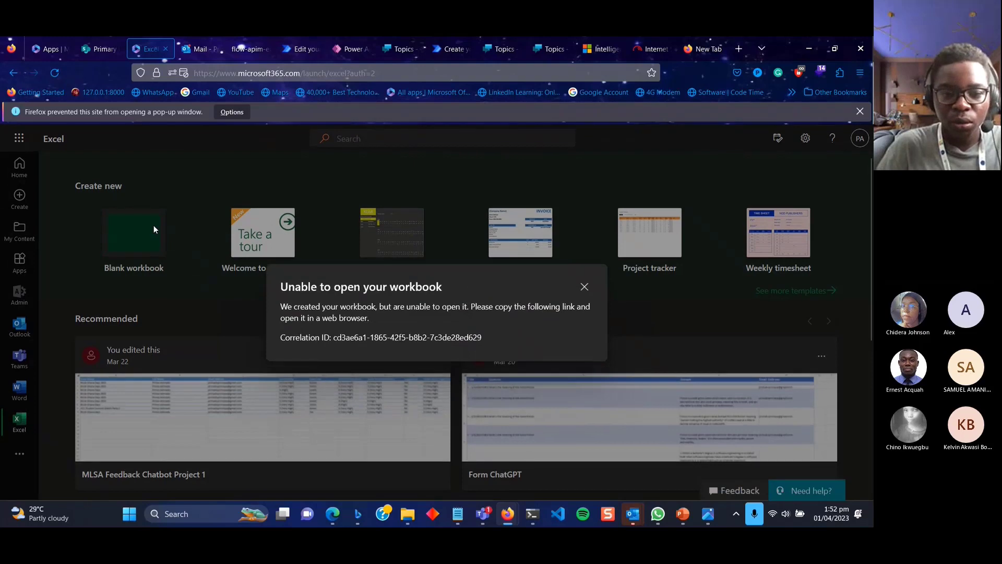
left_click(585, 287)
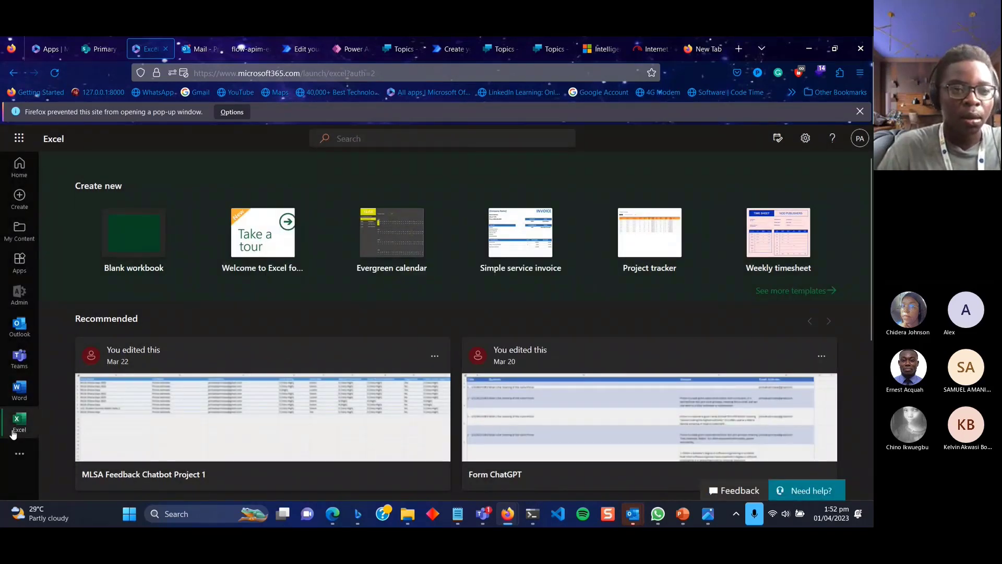
left_click(42, 41)
left_click(21, 399)
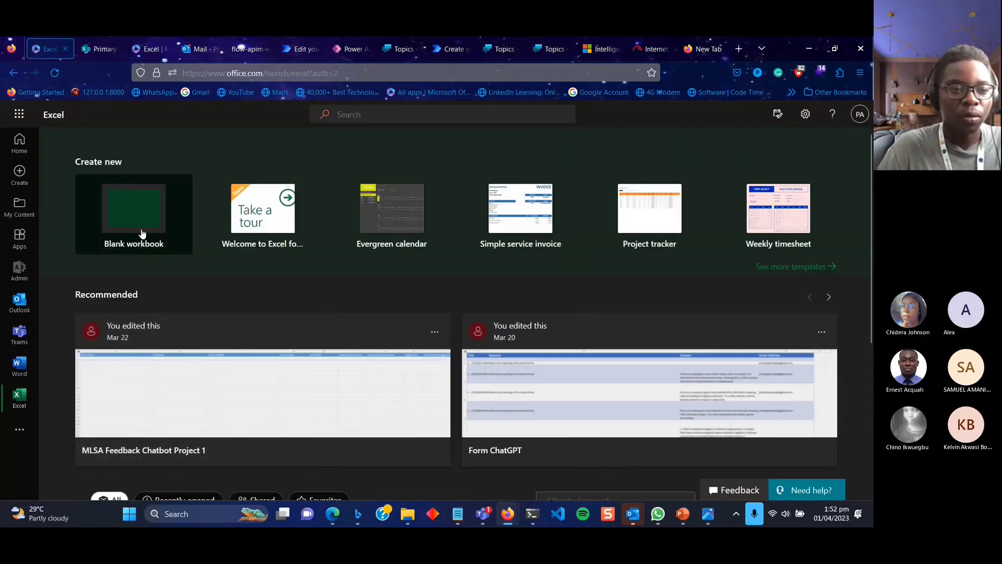
left_click(142, 233)
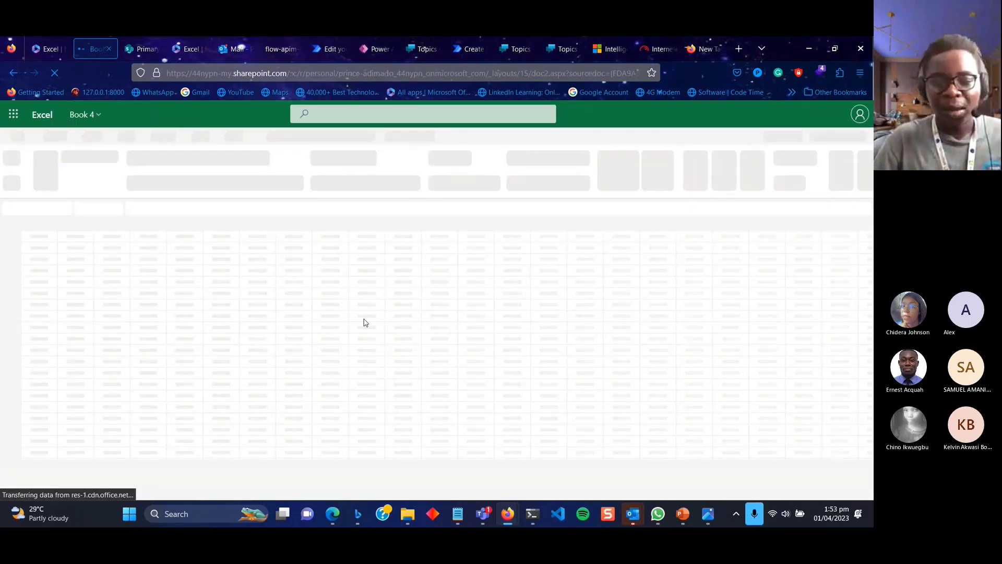
mouse_move(483, 514)
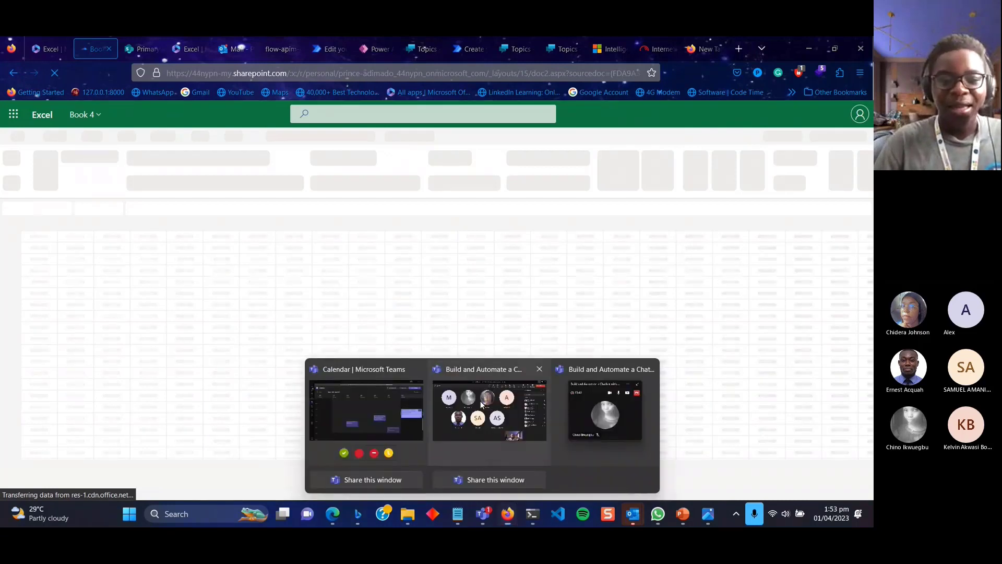
left_click(481, 402)
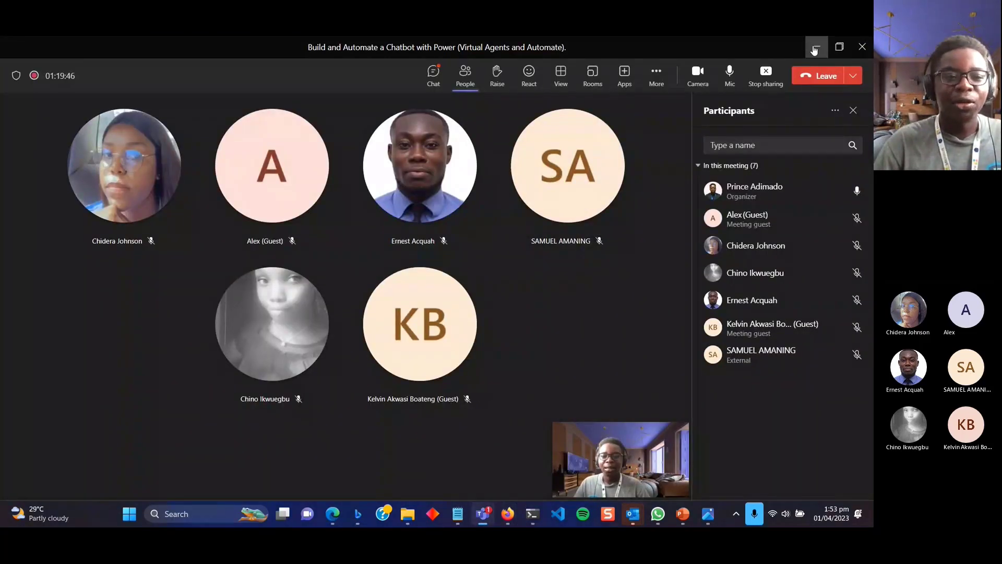
left_click(815, 48)
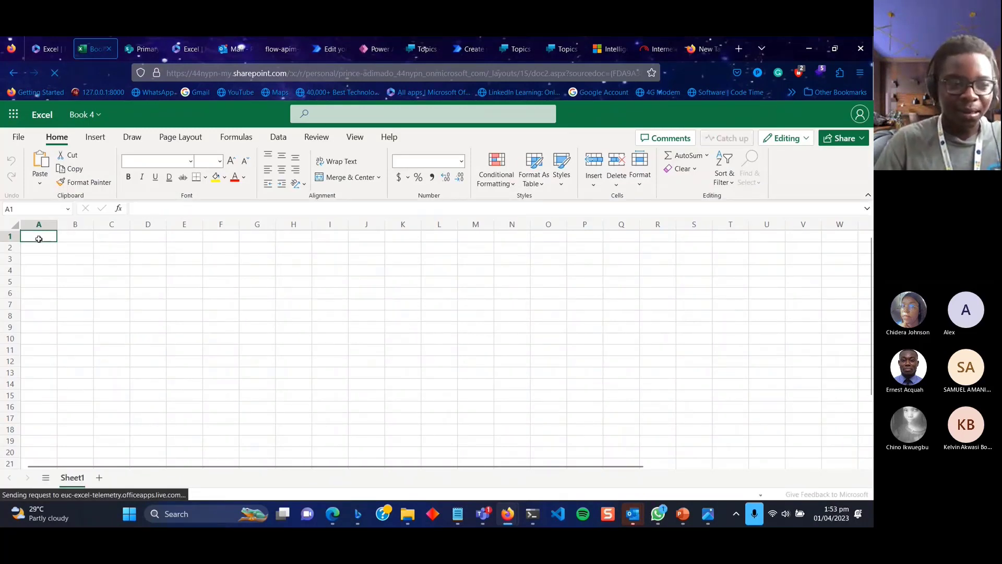
Enter 'Full Name' in A1 and 'Email Address' in B1, then select the header row.
double_click(39, 239)
type("Name")
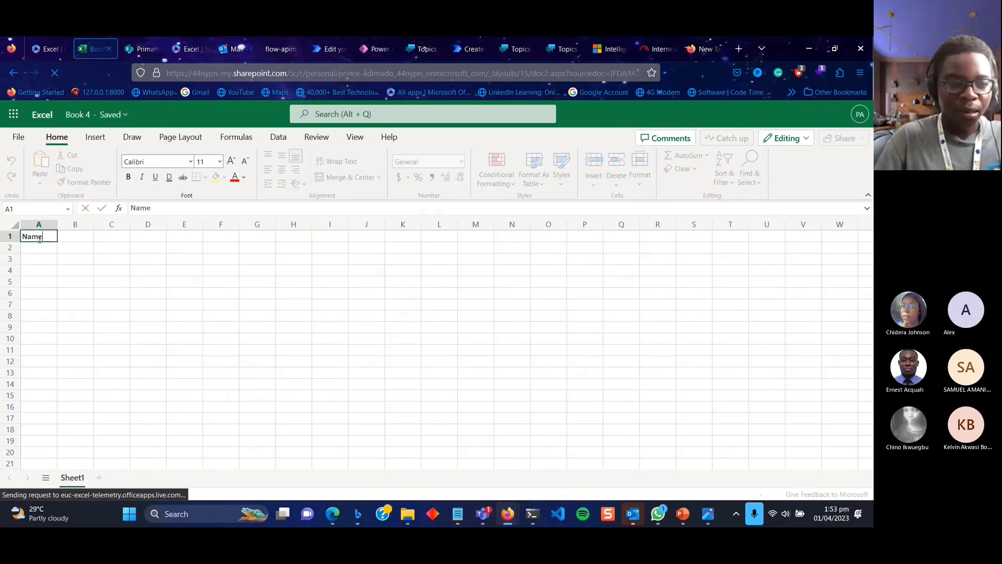
key("BackSpace")
key("BackSpace")
key("BackSpace")
key("BackSpace")
type("Full Name")
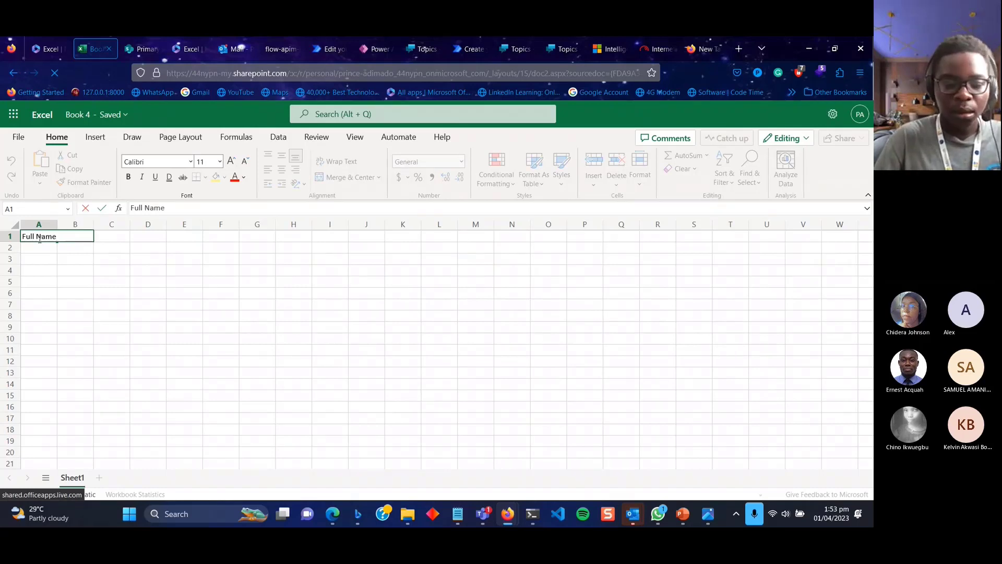
key("Tab")
type("E")
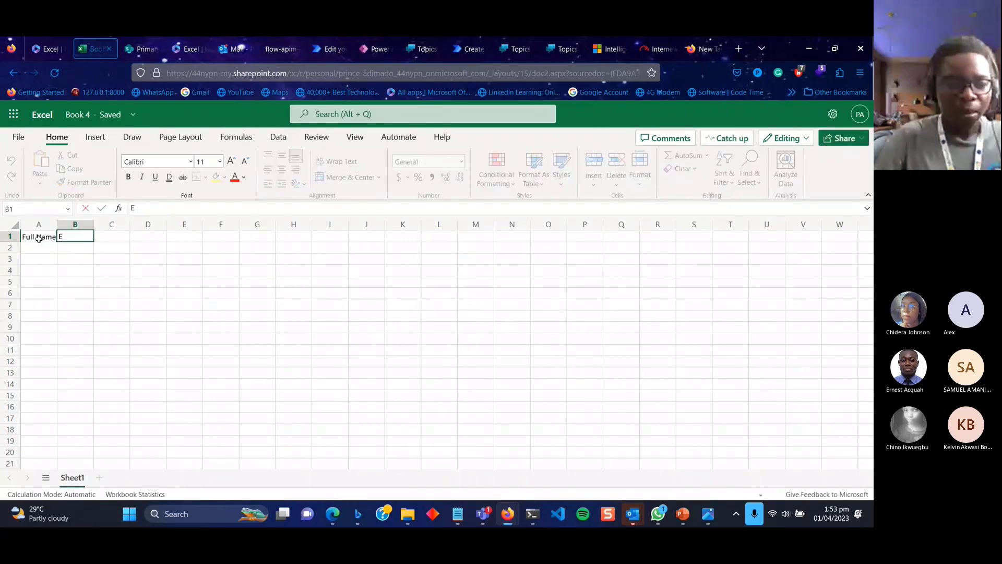
type("mail Adde")
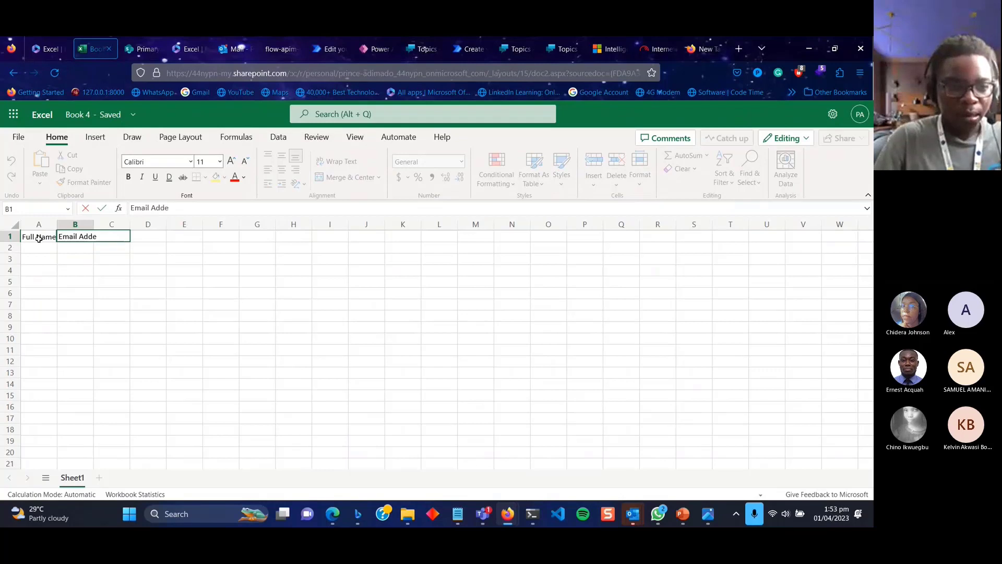
type("e")
key("BackSpace")
key("BackSpace")
type("res")
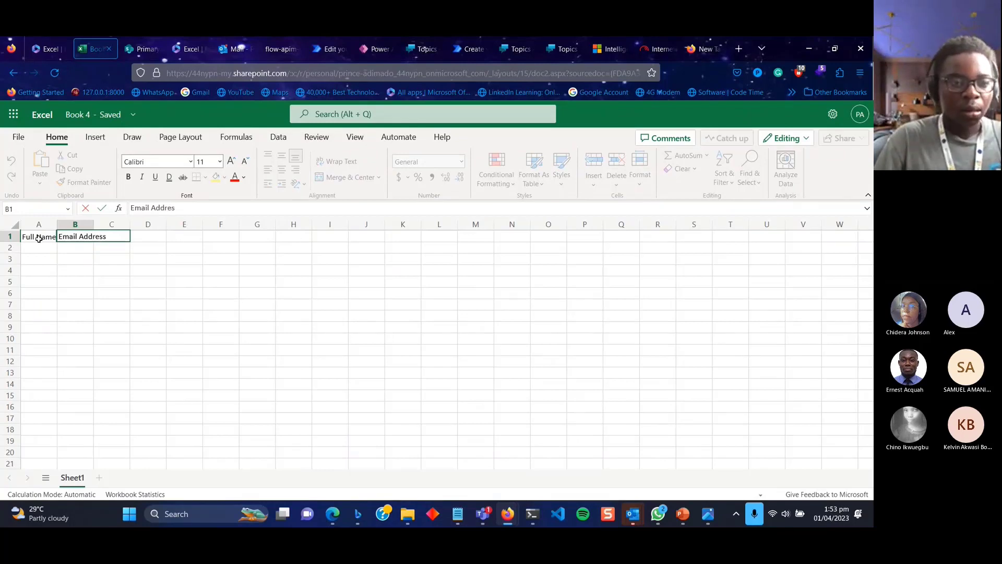
type("s")
key("Return")
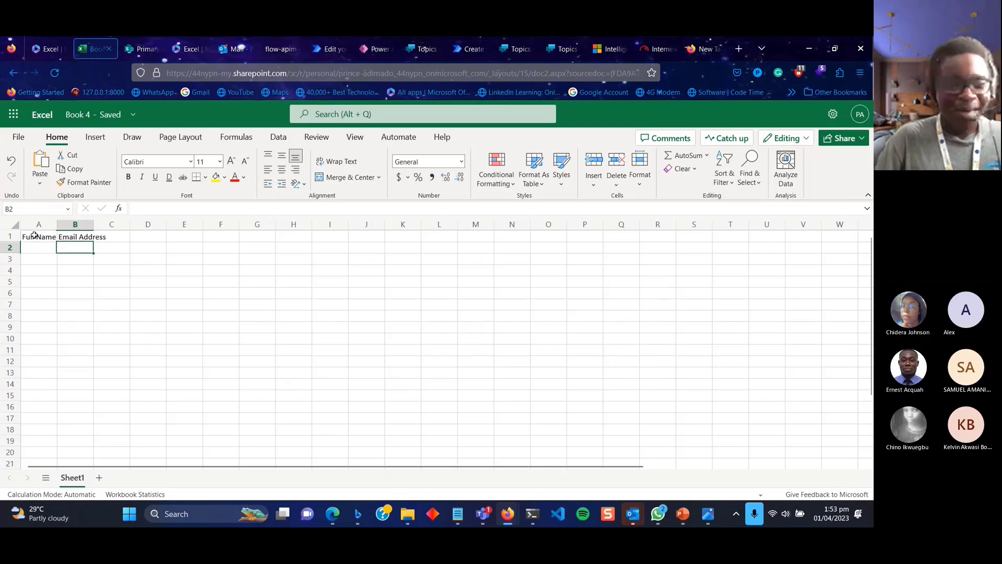
left_click(34, 236)
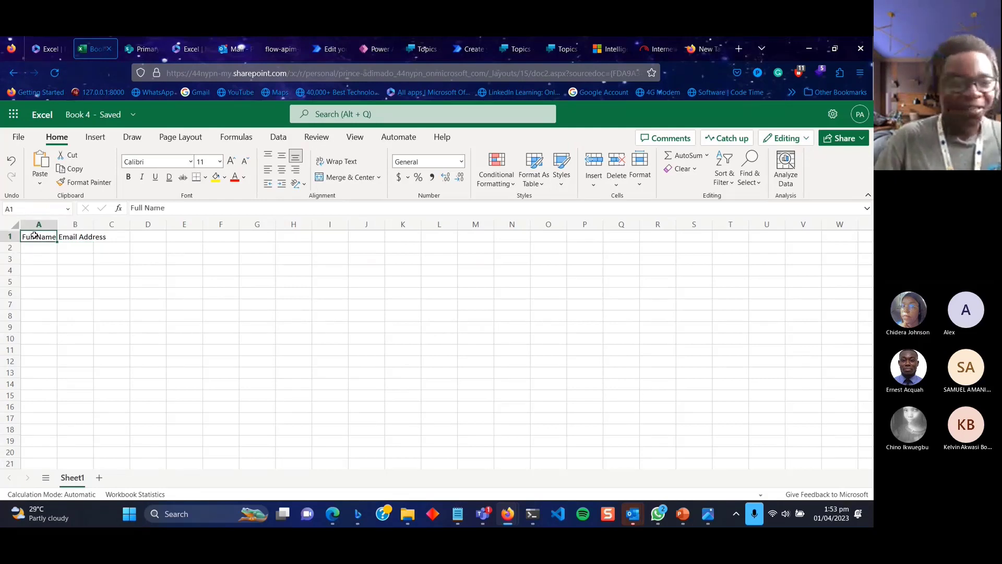
left_click_drag(34, 236, 329, 235)
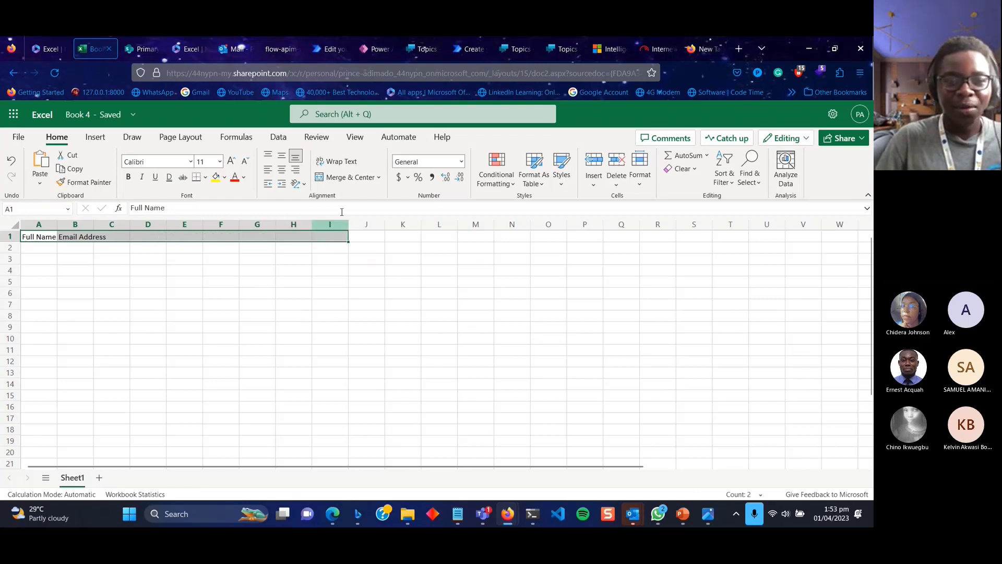
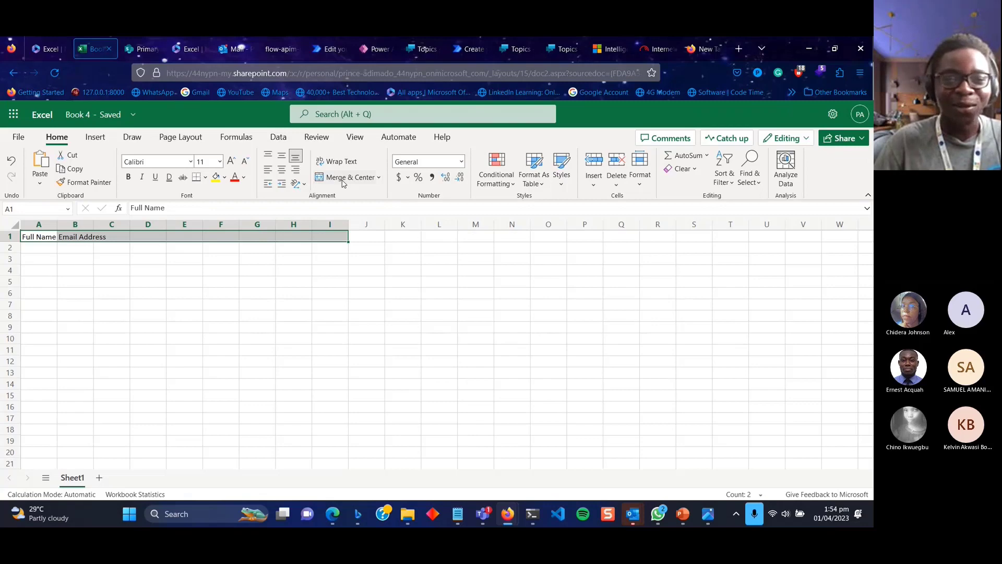
Undo an accidental merge of the header cells and widen column A to fit Full Name.
left_click(344, 178)
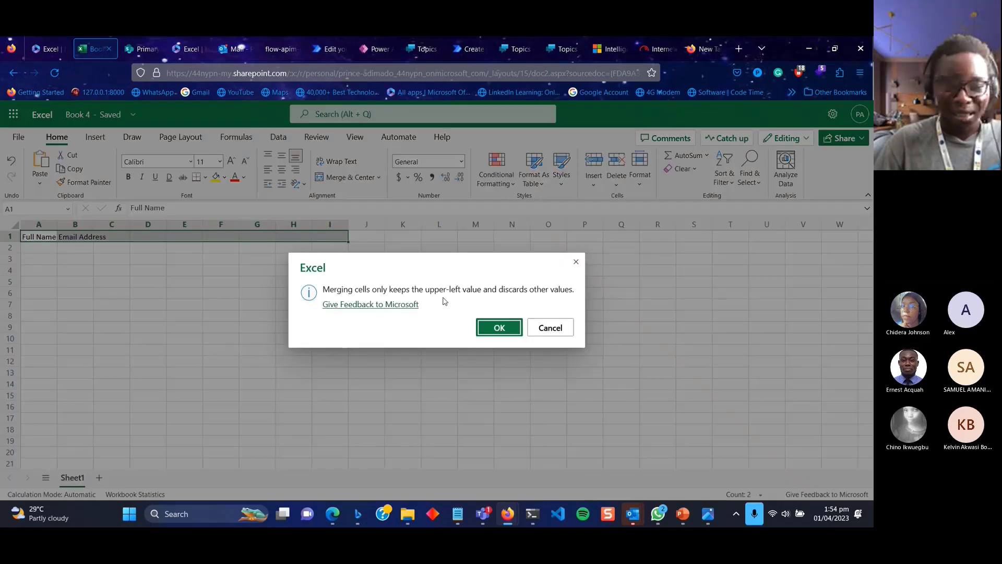
left_click(484, 327)
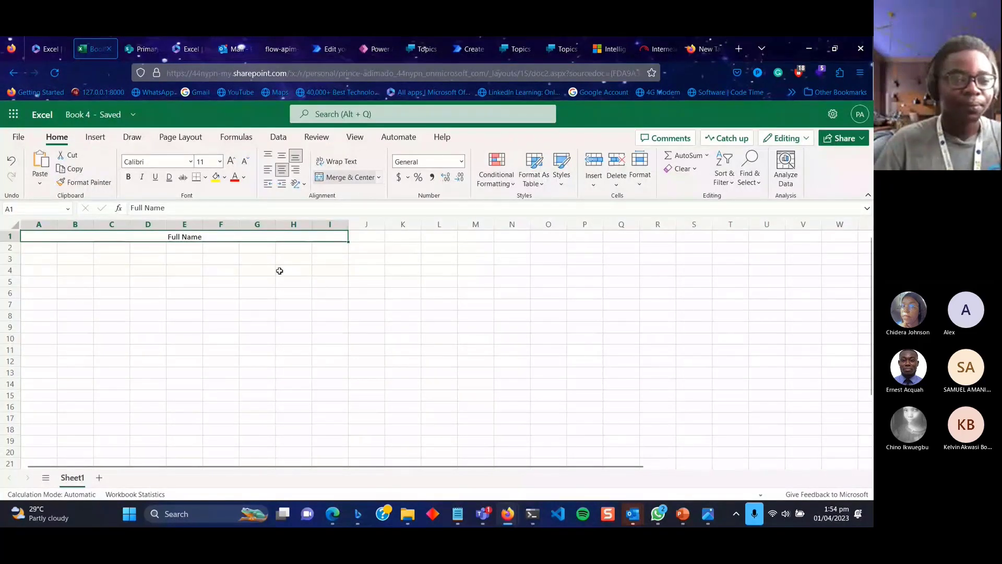
key("ctrl+z")
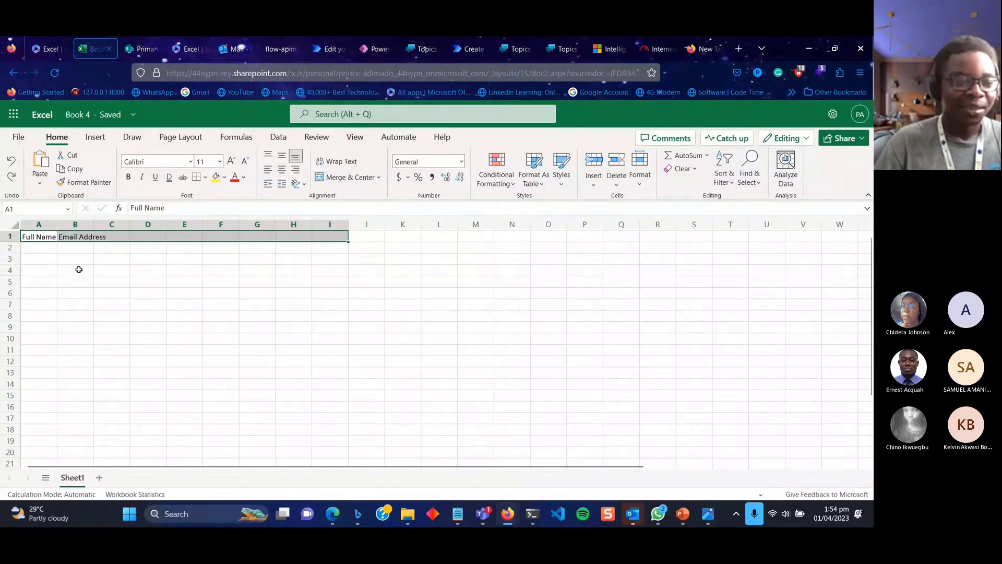
left_click(77, 249)
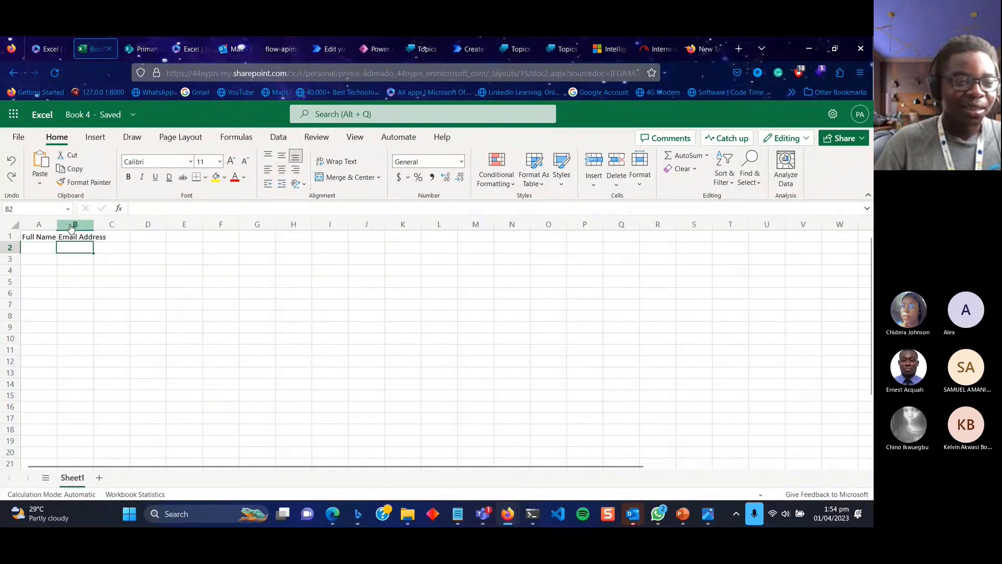
left_click_drag(56, 220, 292, 229)
Format A1:B1 as a table with a Light style and My table has headers ticked.
left_click(61, 240)
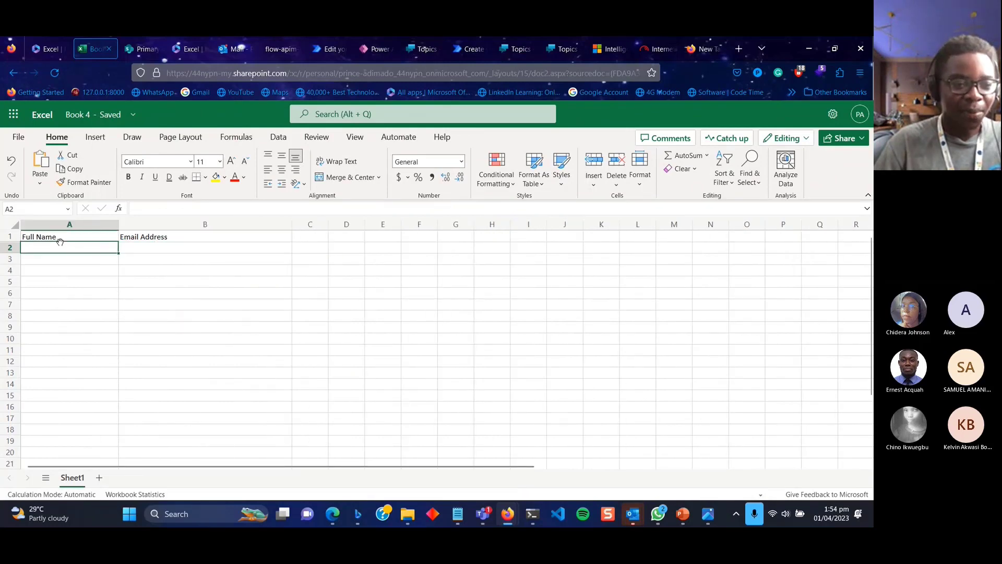
left_click_drag(81, 235, 268, 239)
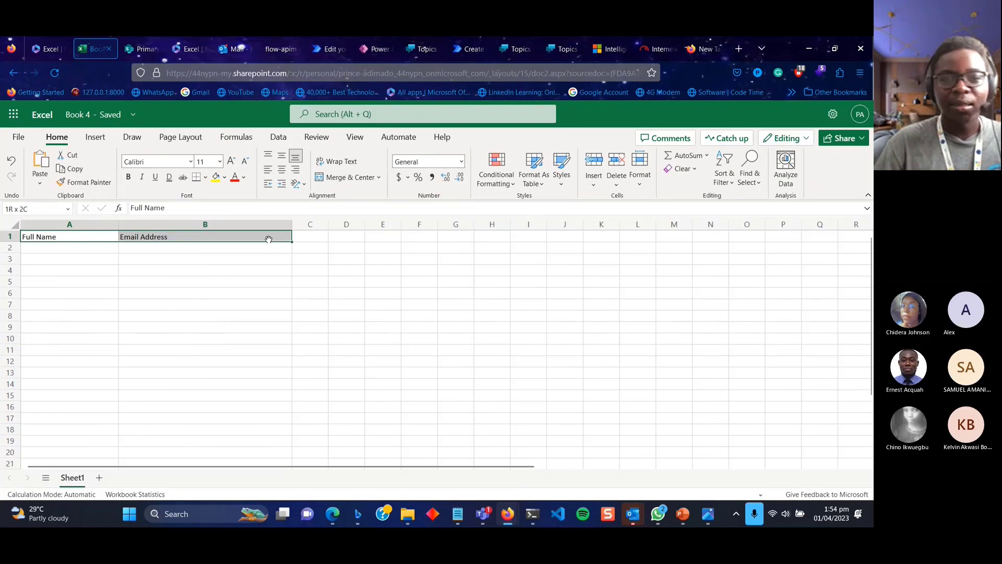
left_click(542, 187)
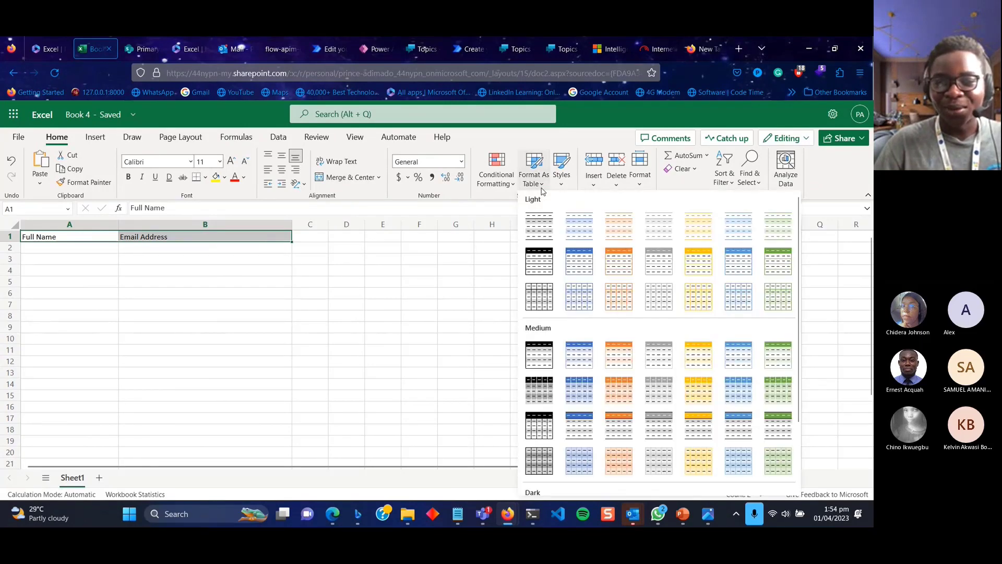
left_click(581, 269)
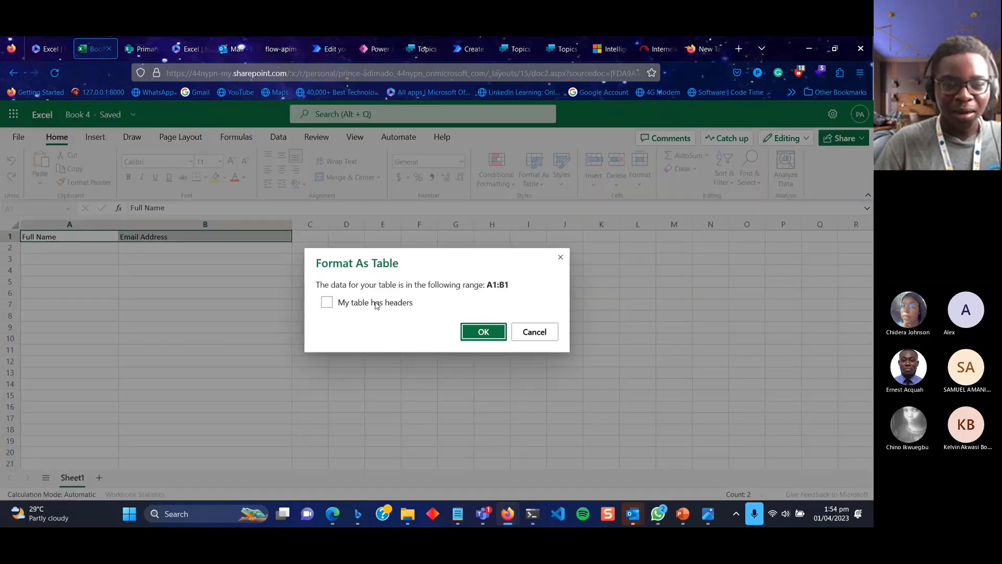
left_click(376, 304)
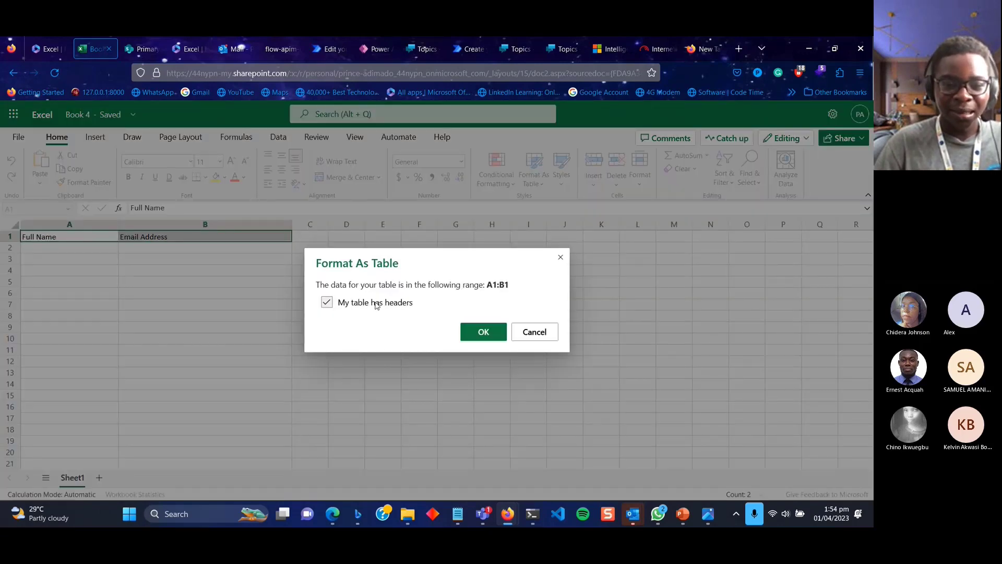
left_click(478, 332)
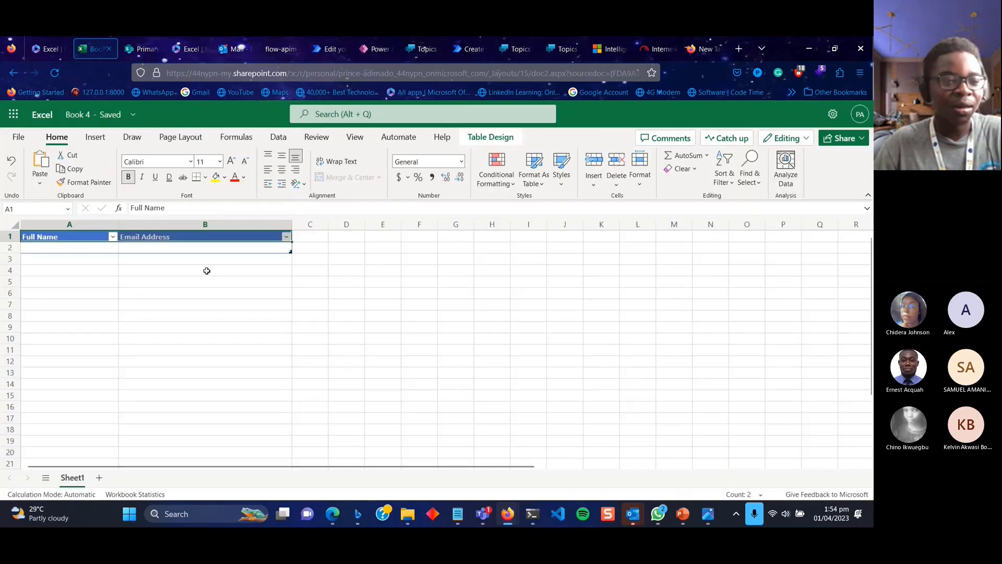
left_click(75, 116)
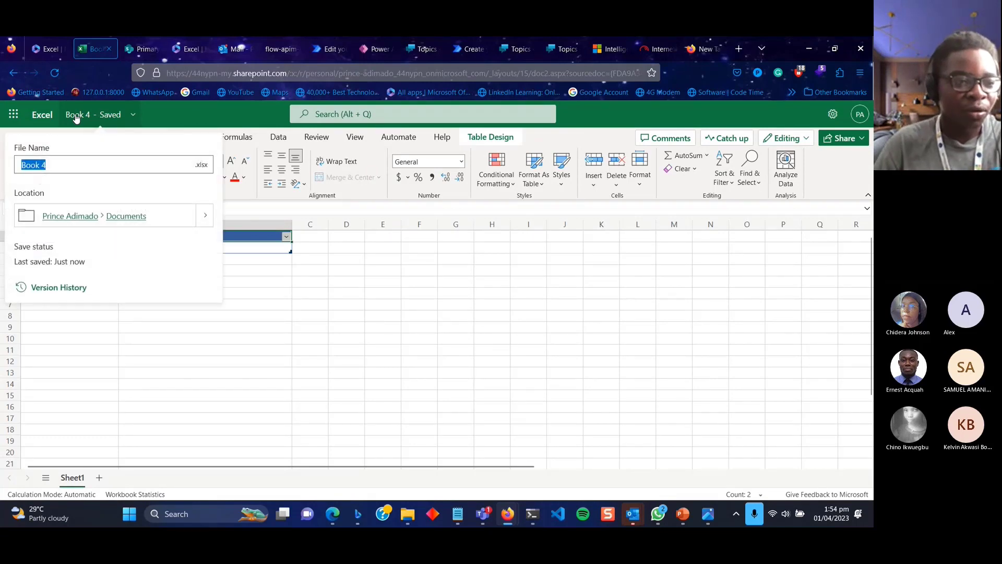
Rename the workbook from Book 4 to '003 WhatsApp Group Admin'.
key("BackSpace")
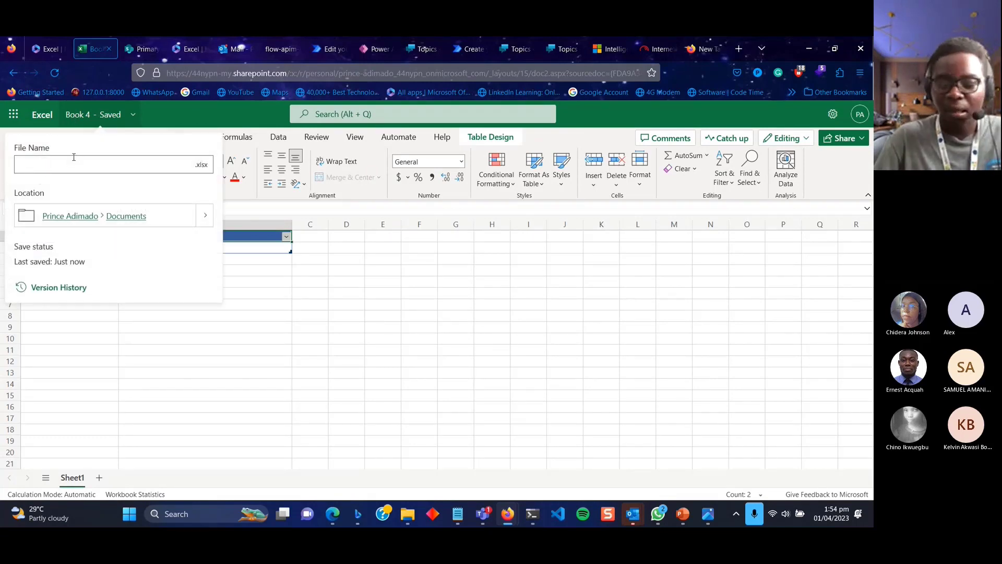
type("003 W")
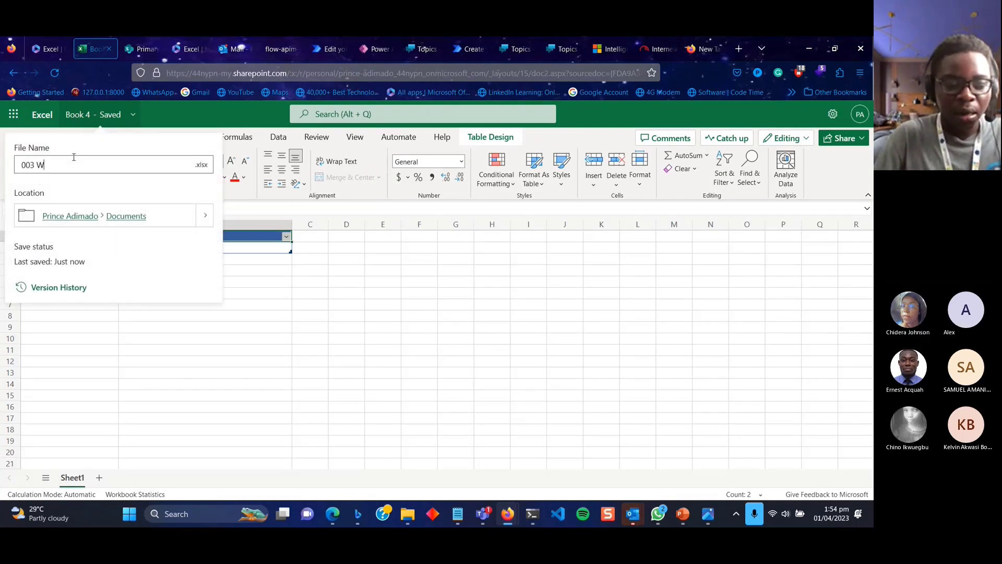
type("hatsApp Group A")
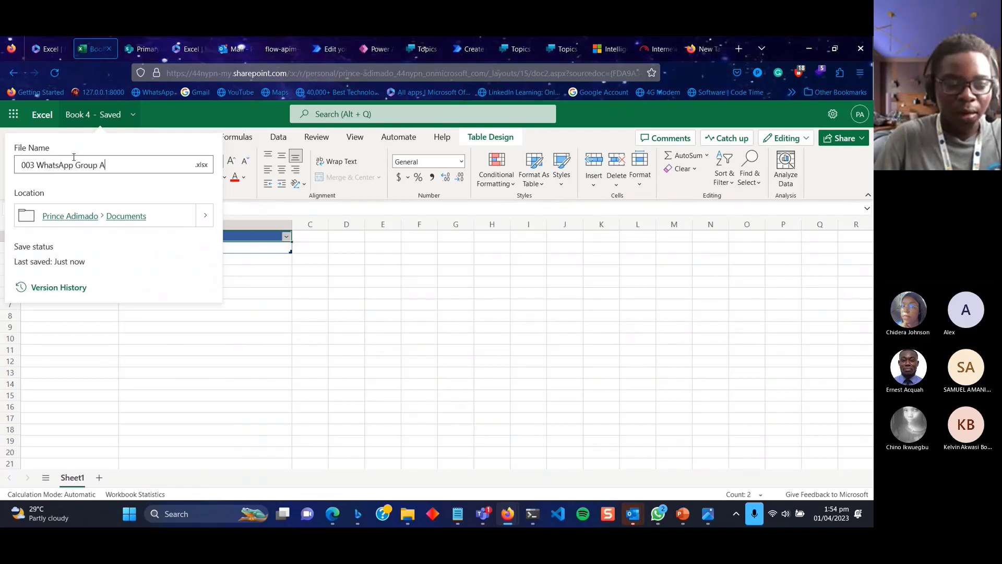
type("didim")
key("BackSpace")
key("BackSpace")
key("BackSpace")
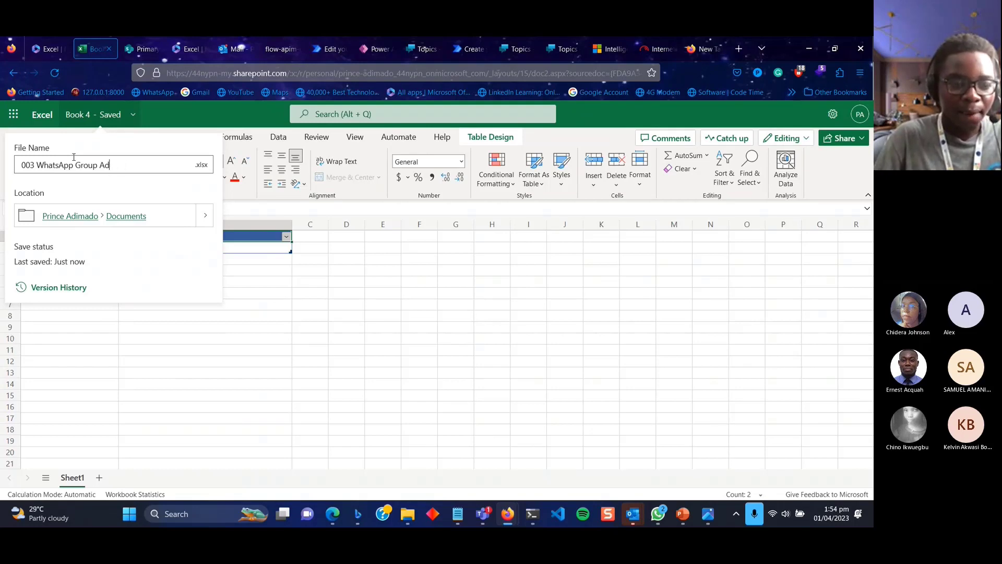
type("min")
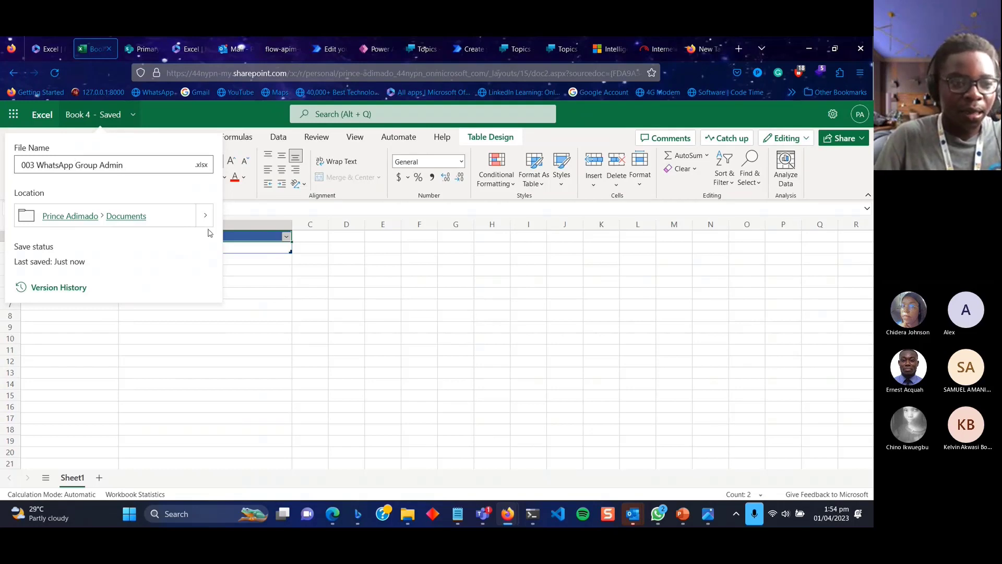
key("Return")
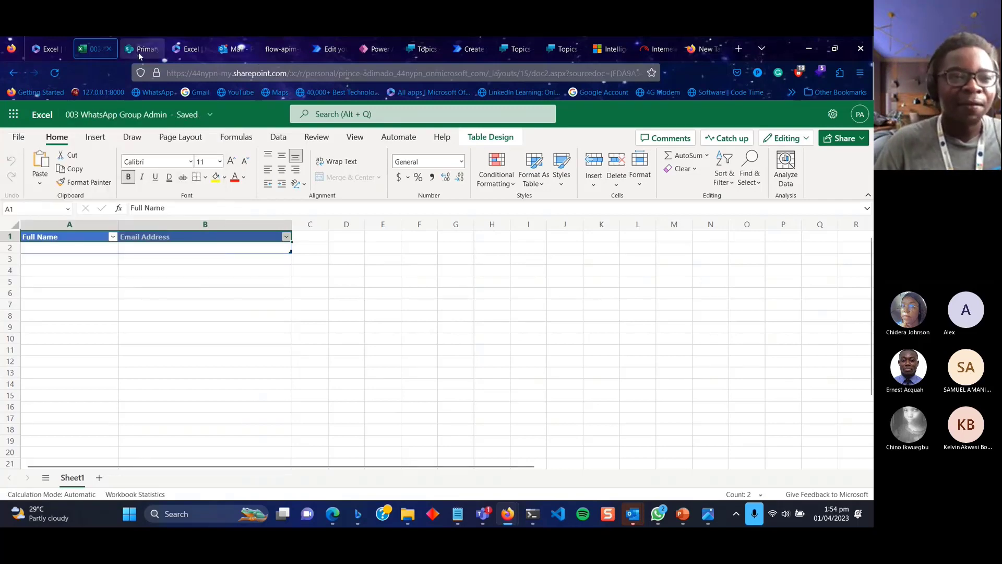
Add an Excel Online (Business) 'Add a row into a table' action after Create item.
left_click(233, 46)
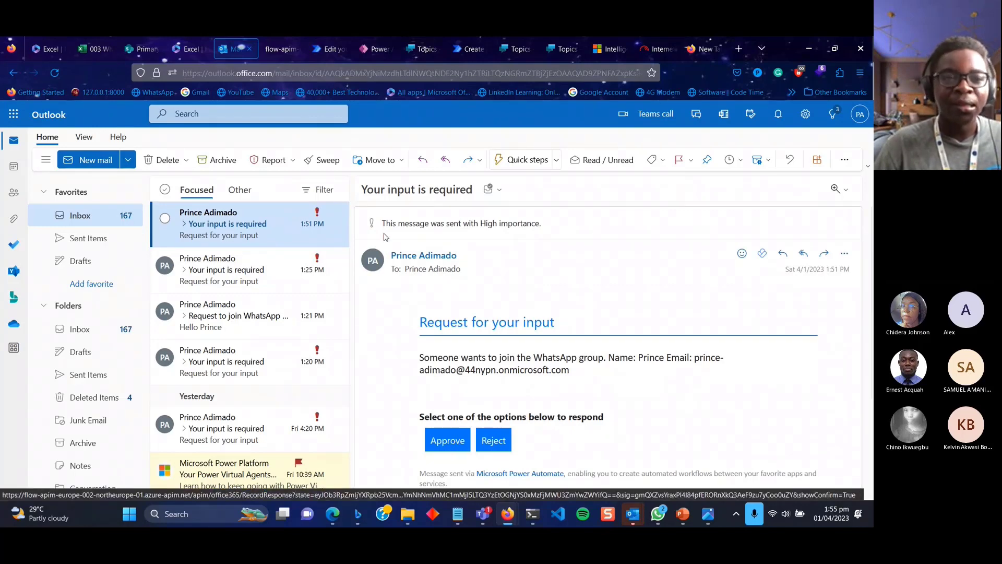
left_click(330, 48)
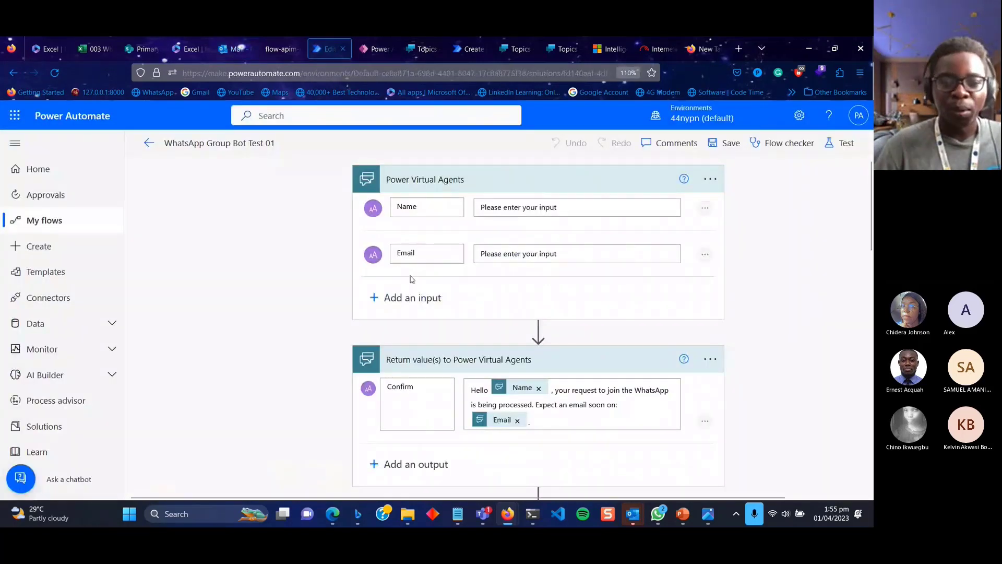
scroll(409, 277, "down", 5)
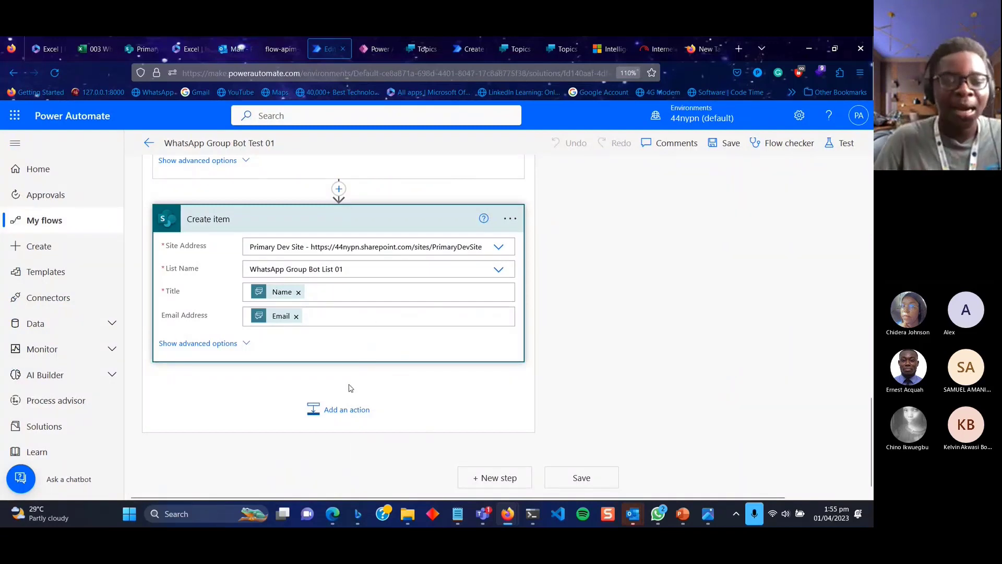
left_click(346, 418)
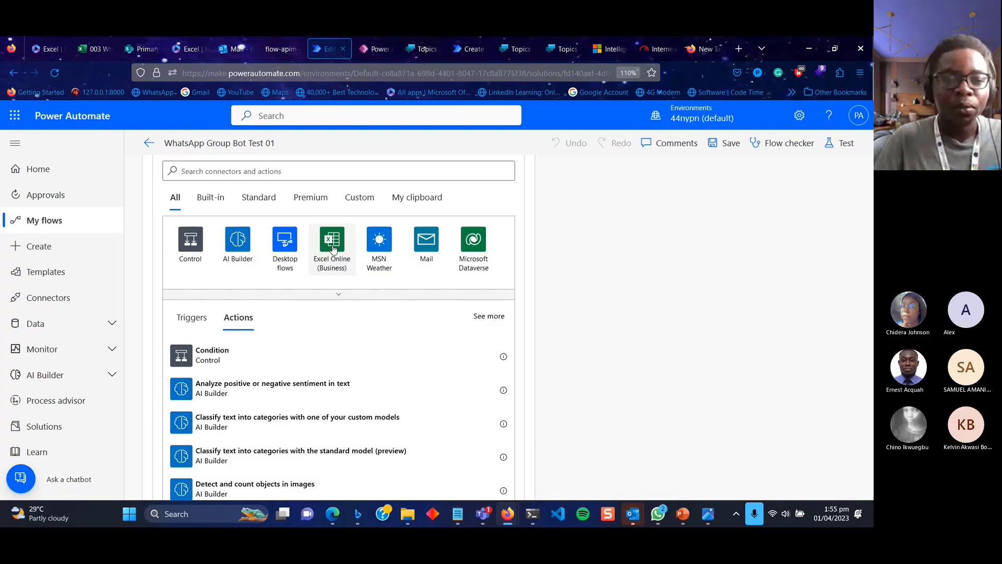
left_click(333, 249)
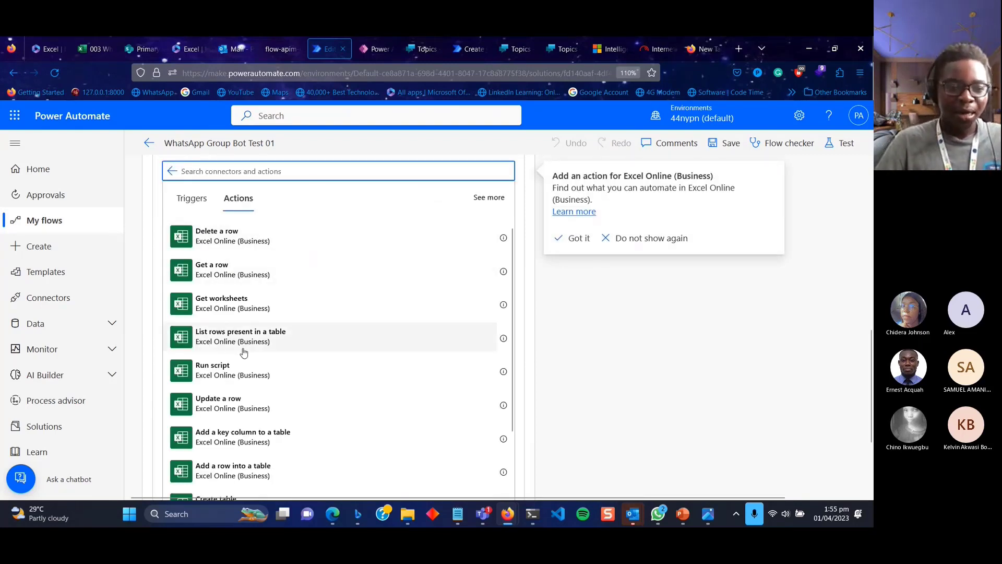
scroll(260, 399, "down", 3)
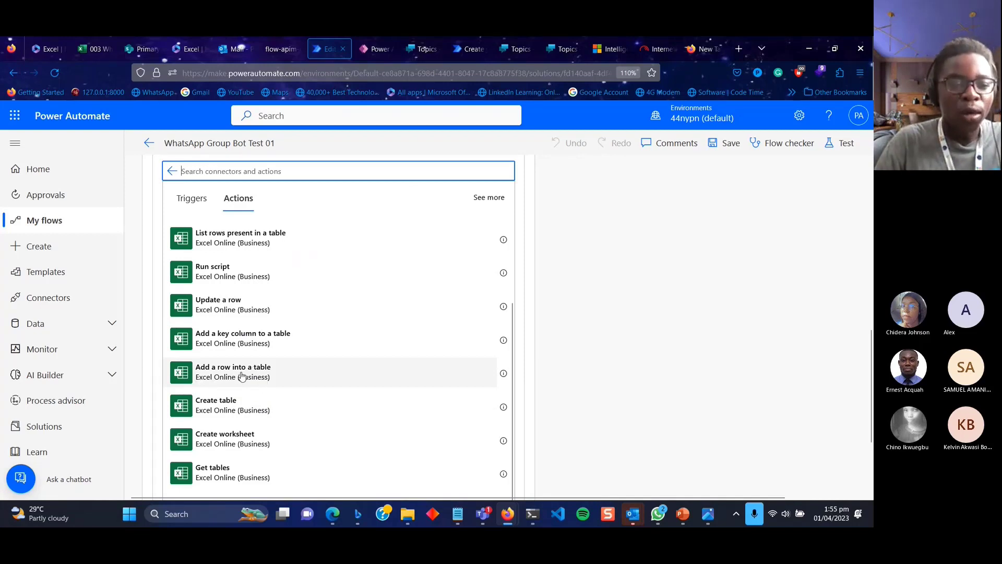
left_click(254, 375)
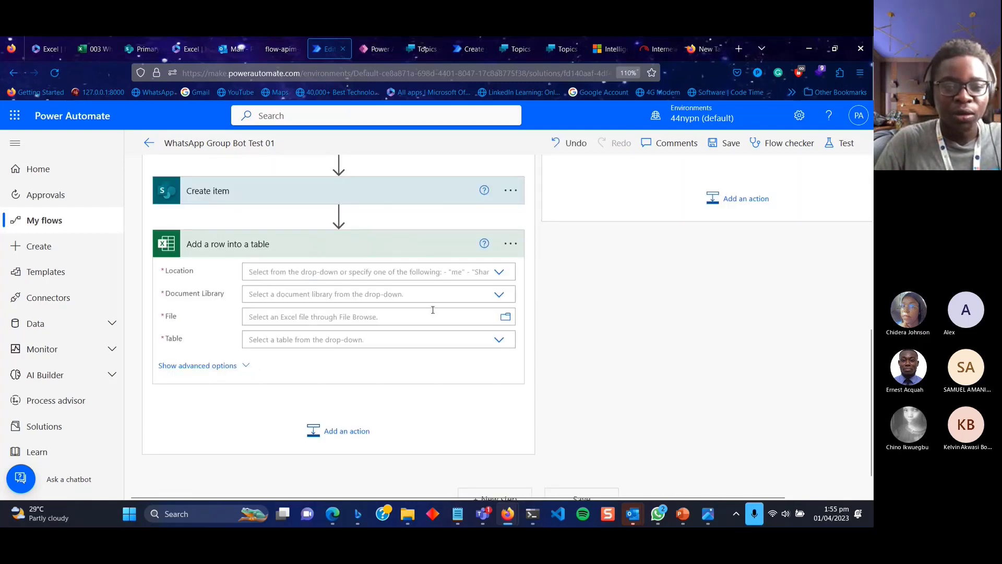
Target Table1 of 003 WhatsApp Group Admin.xlsx in the OneDrive for Business OneDrive library.
left_click(501, 277)
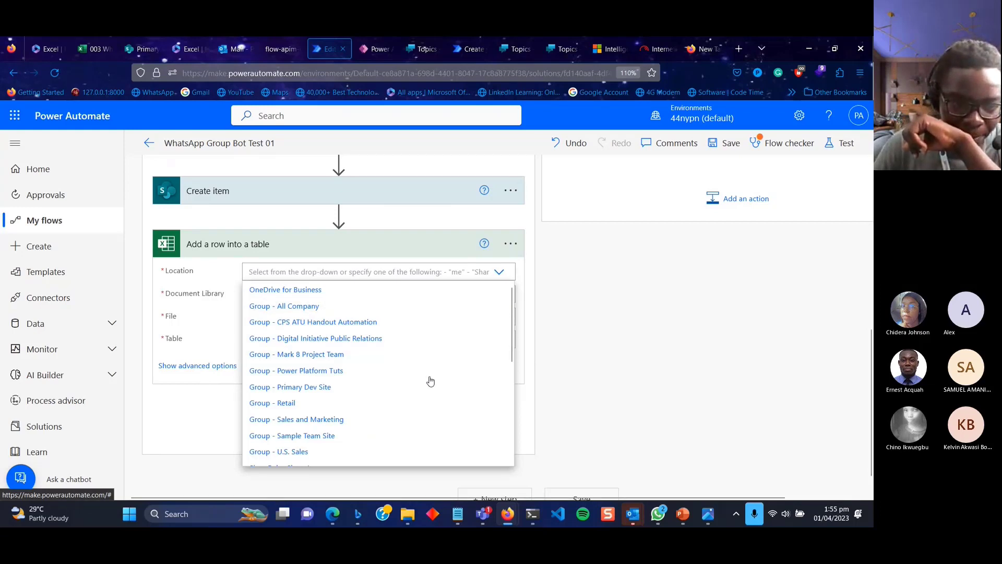
scroll(429, 409, "down", 5)
scroll(430, 409, "up", 5)
scroll(429, 409, "down", 5)
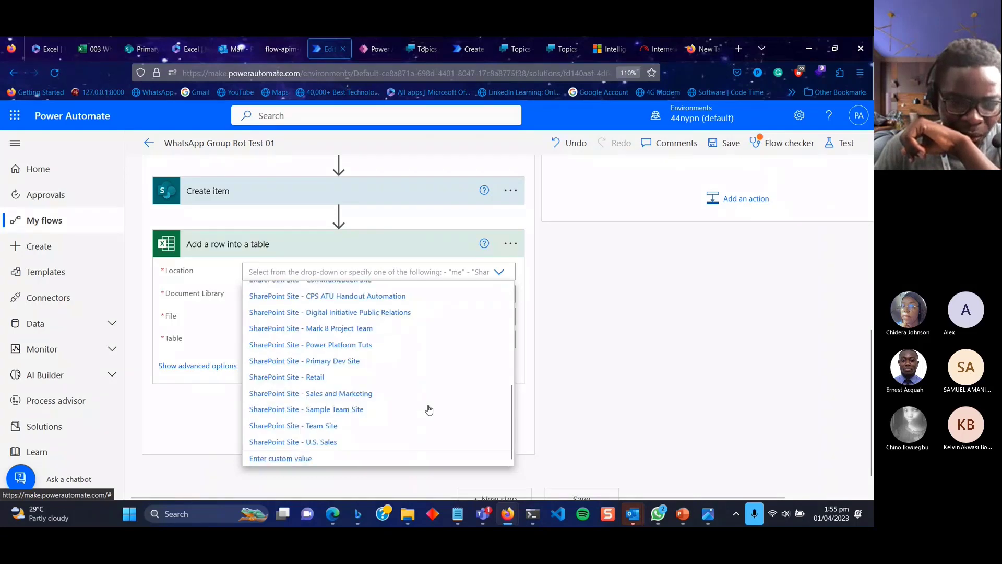
scroll(429, 410, "up", 5)
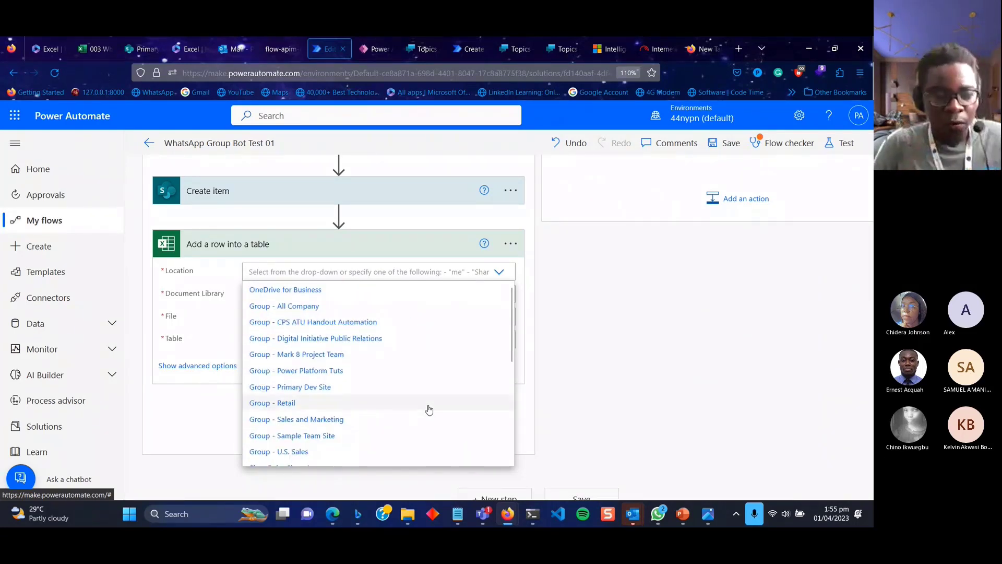
scroll(429, 409, "down", 5)
scroll(429, 409, "up", 5)
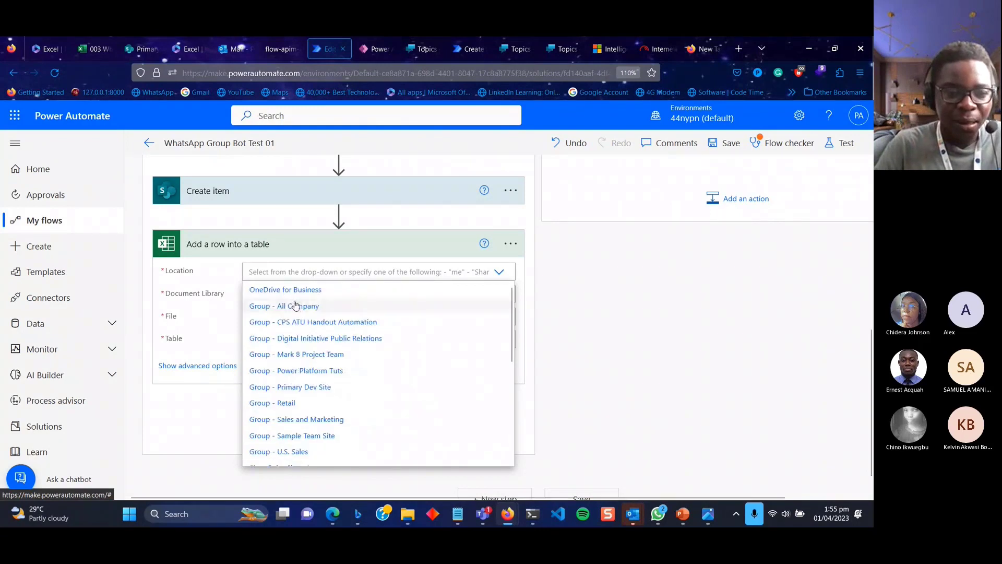
left_click(320, 290)
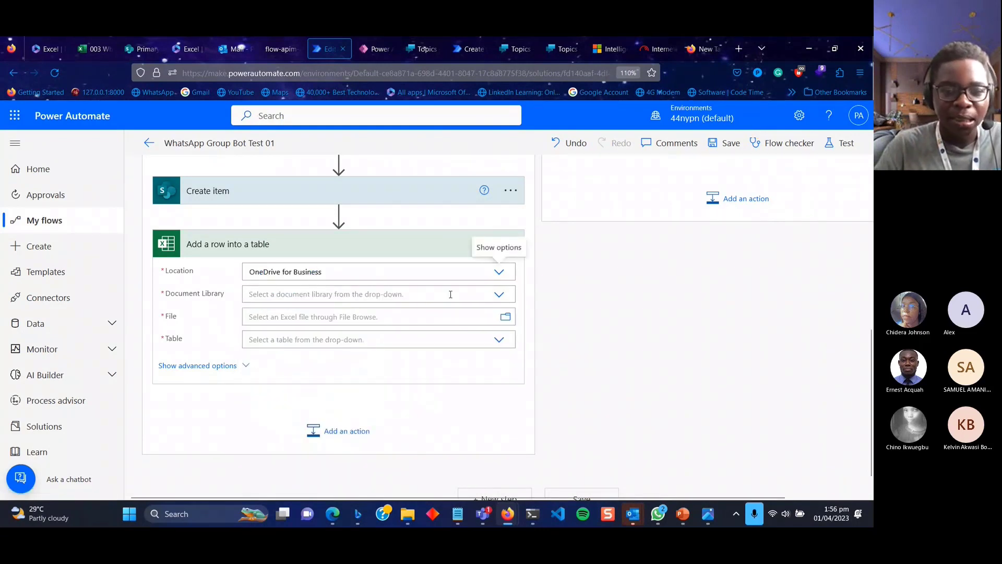
left_click(500, 295)
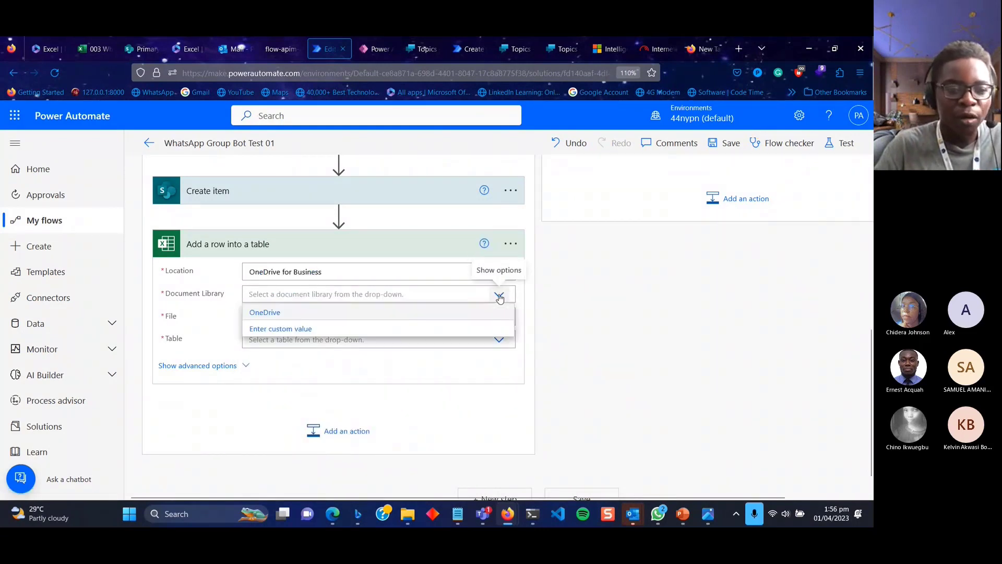
left_click(436, 313)
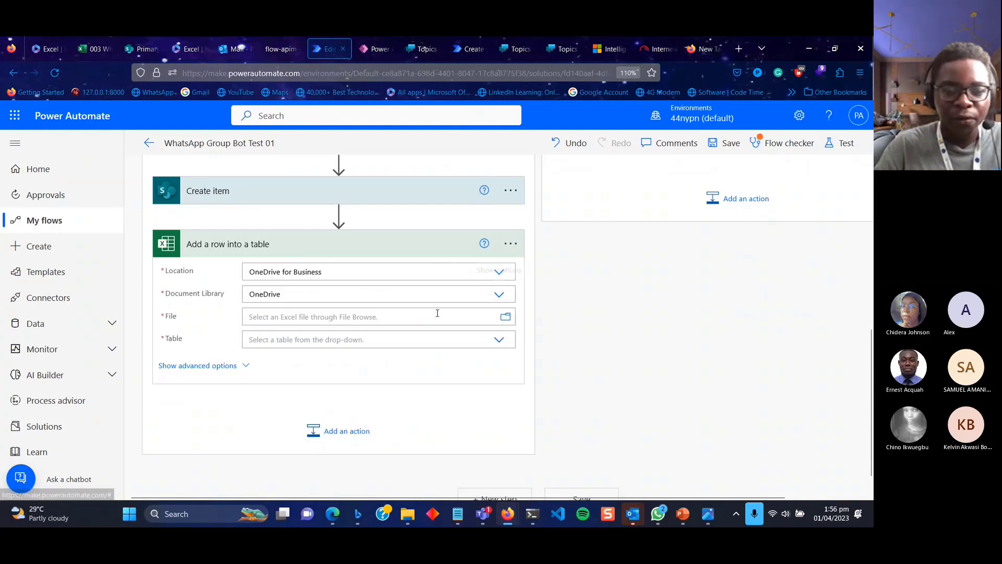
left_click(505, 318)
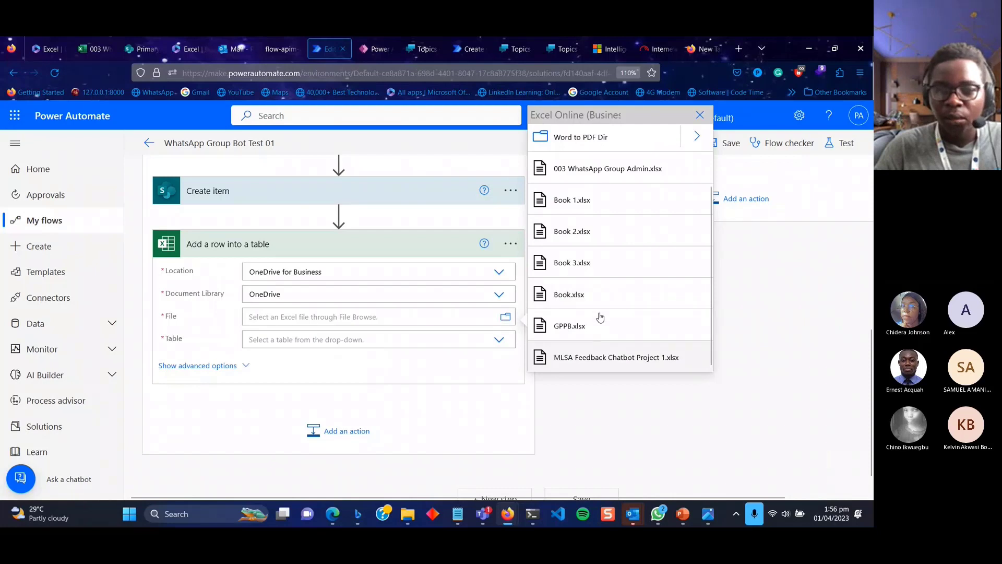
left_click(588, 168)
left_click(385, 355)
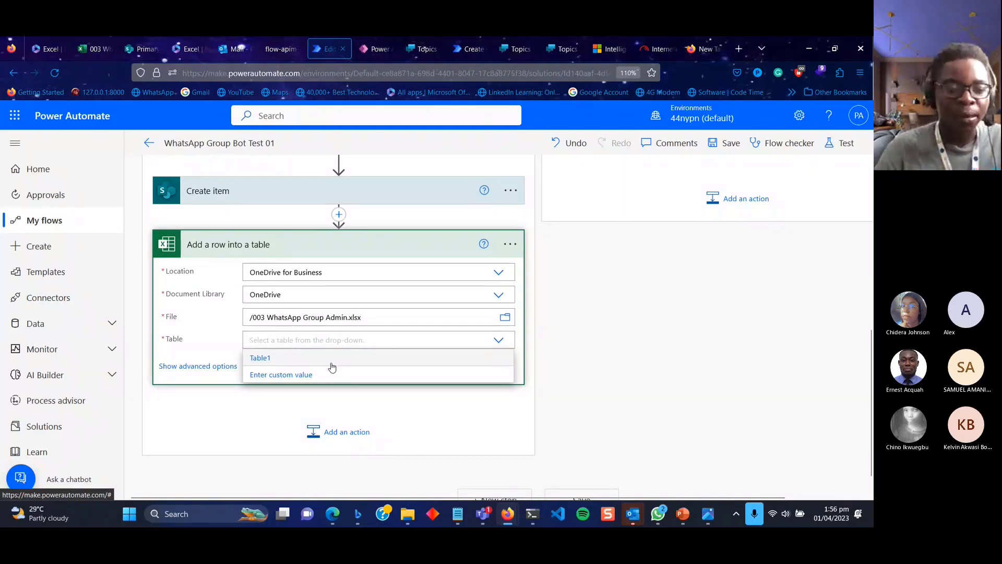
left_click(331, 363)
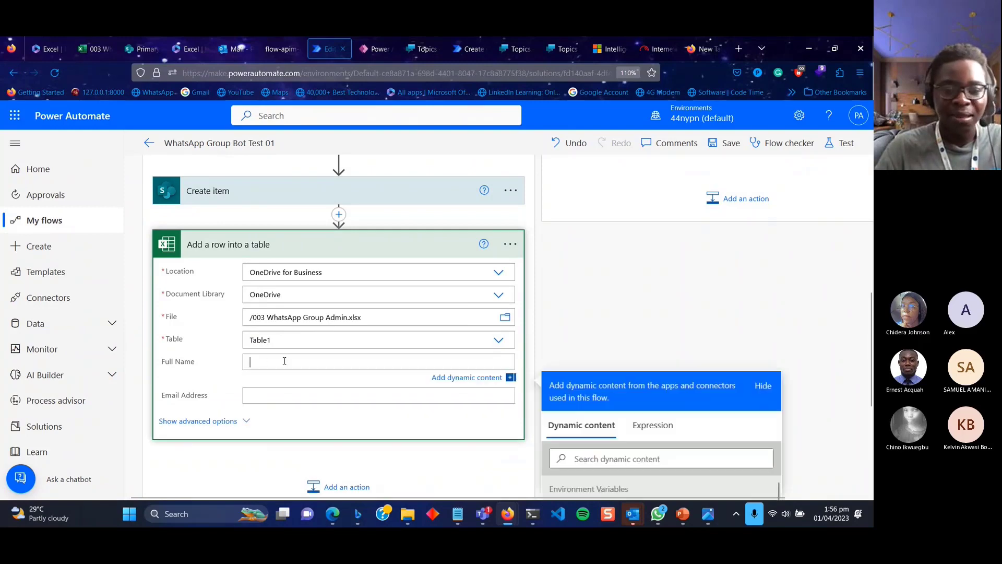
Map the bot's Name and Email to Full Name and Email Address, then save the flow.
scroll(443, 388, "down", 4)
scroll(560, 428, "down", 10)
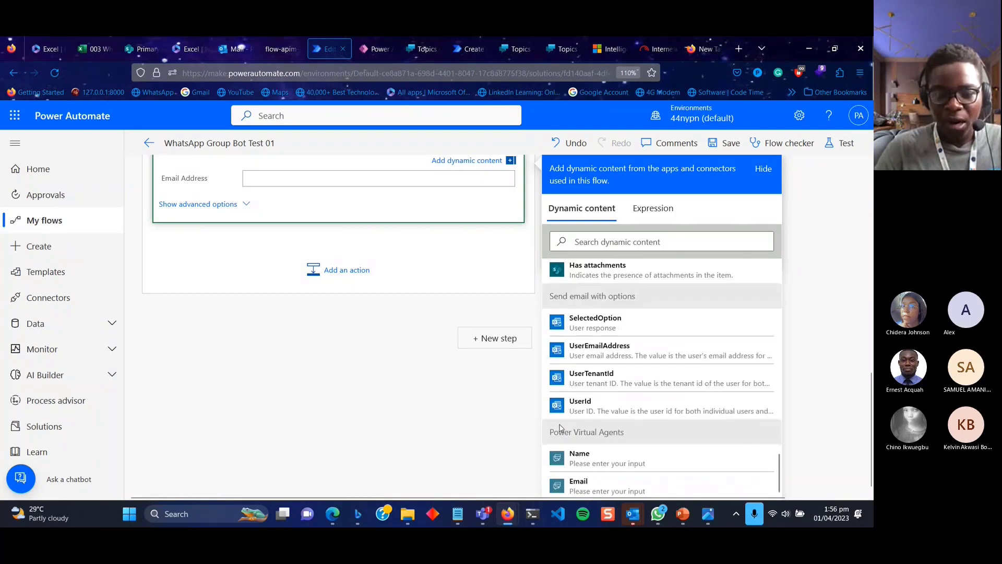
left_click(580, 457)
scroll(339, 277, "up", 2)
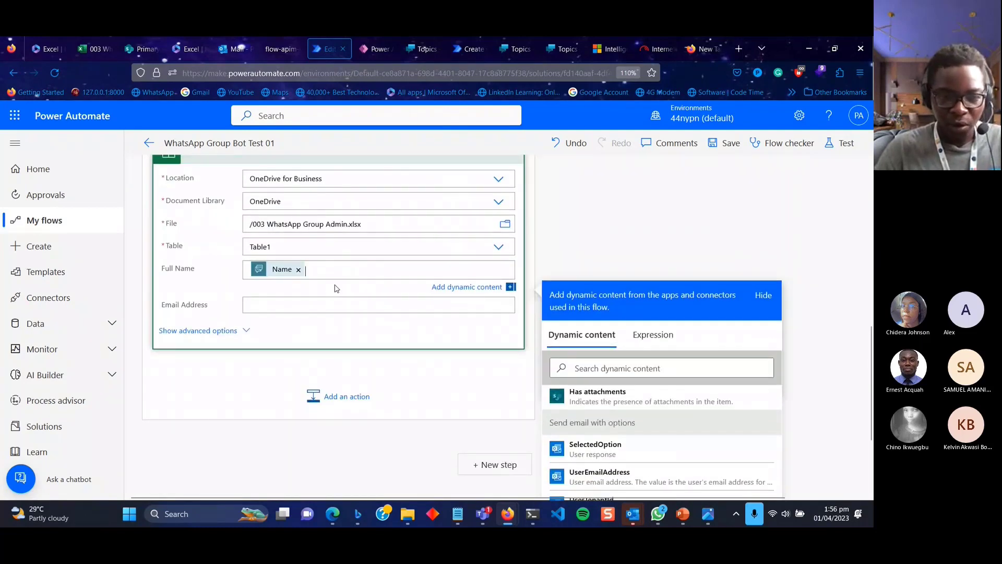
scroll(393, 346, "down", 3)
scroll(548, 442, "down", 5)
scroll(548, 443, "down", 8)
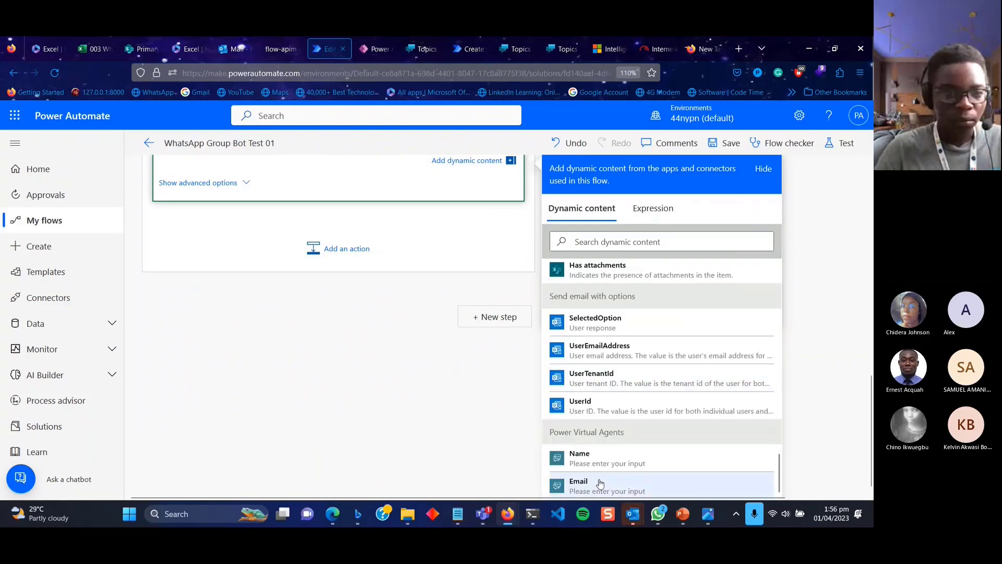
scroll(494, 412, "up", 3)
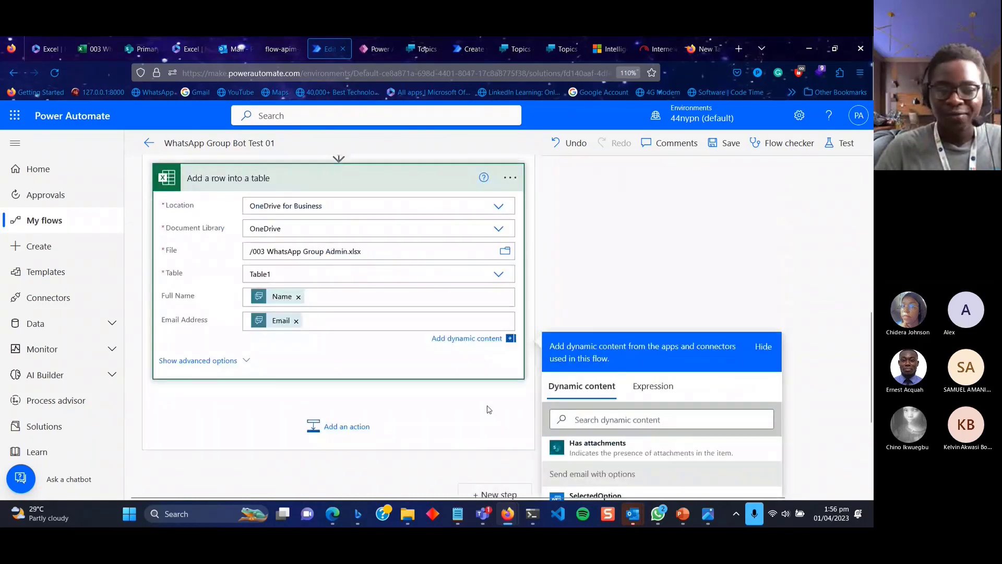
left_click(629, 222)
left_click(724, 149)
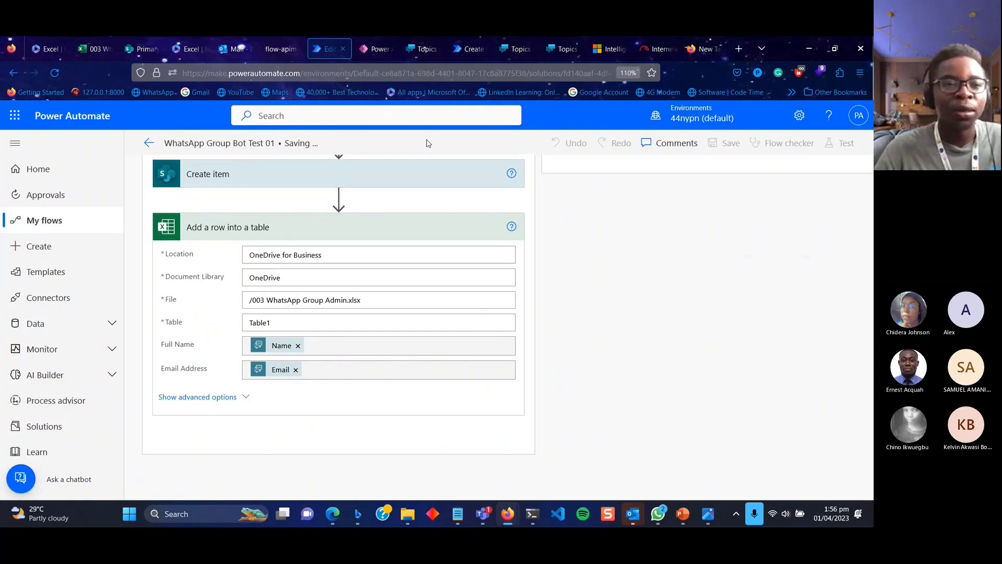
Open 003 WhatsApp Group Admin in its own window snapped to the right half.
left_click(178, 46)
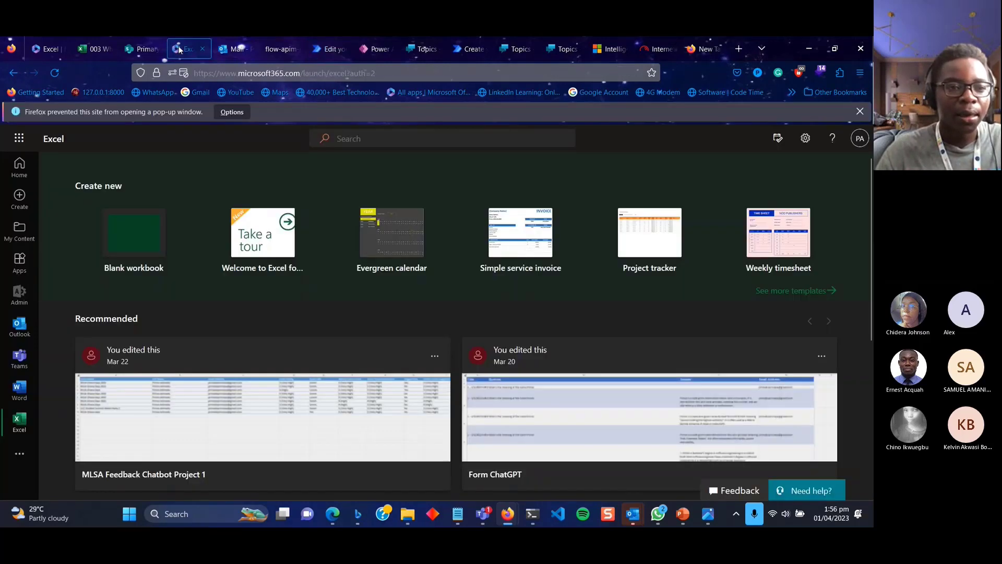
left_click(102, 46)
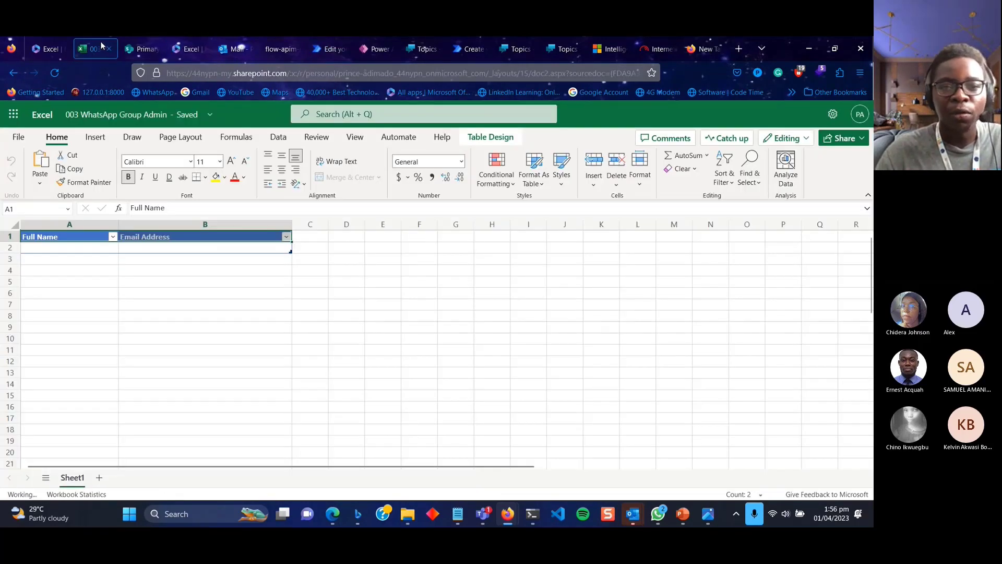
left_click_drag(102, 46, 564, 203)
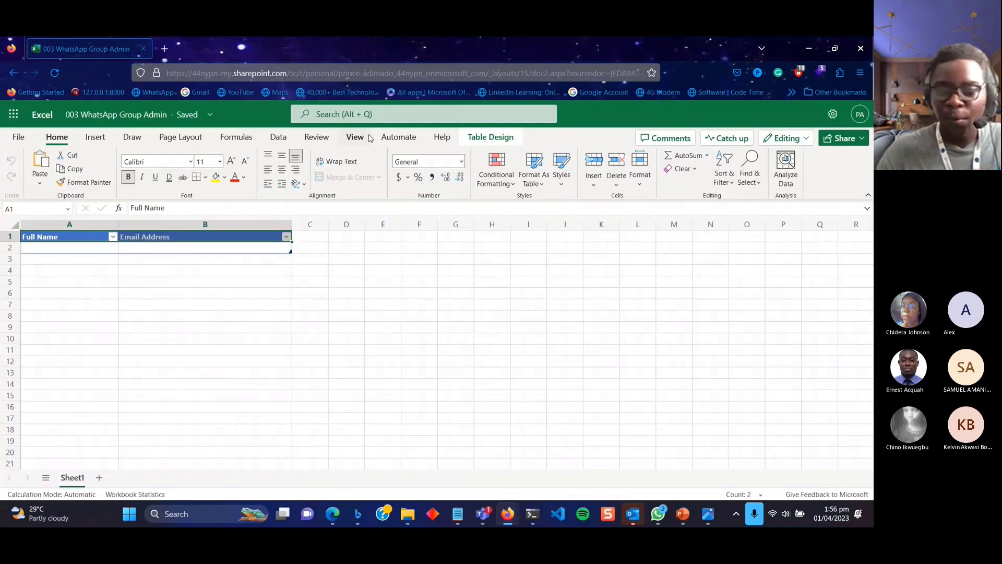
key("super+Right")
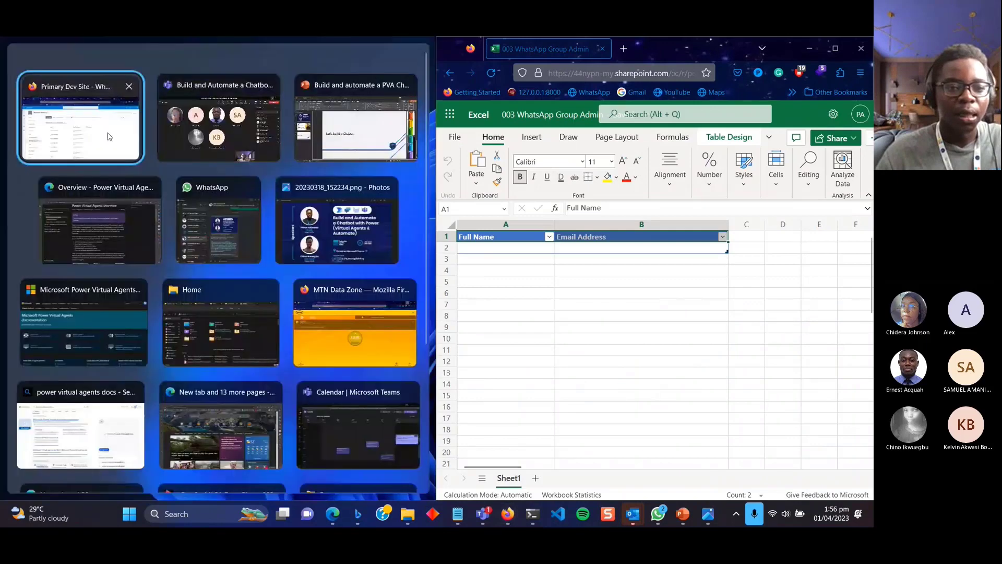
Snap the browser to the left half and return to the flow editor tab.
left_click(81, 120)
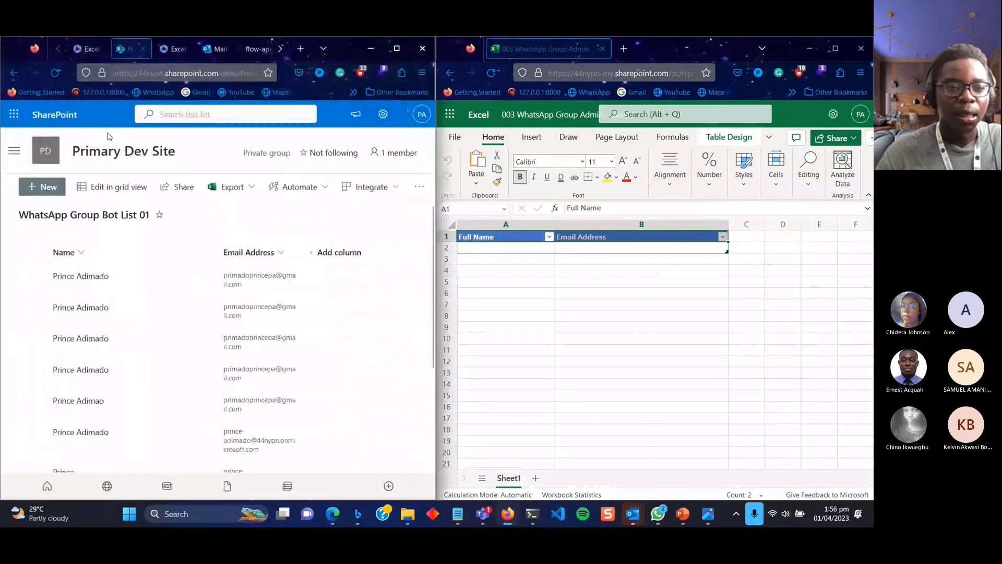
left_click(221, 53)
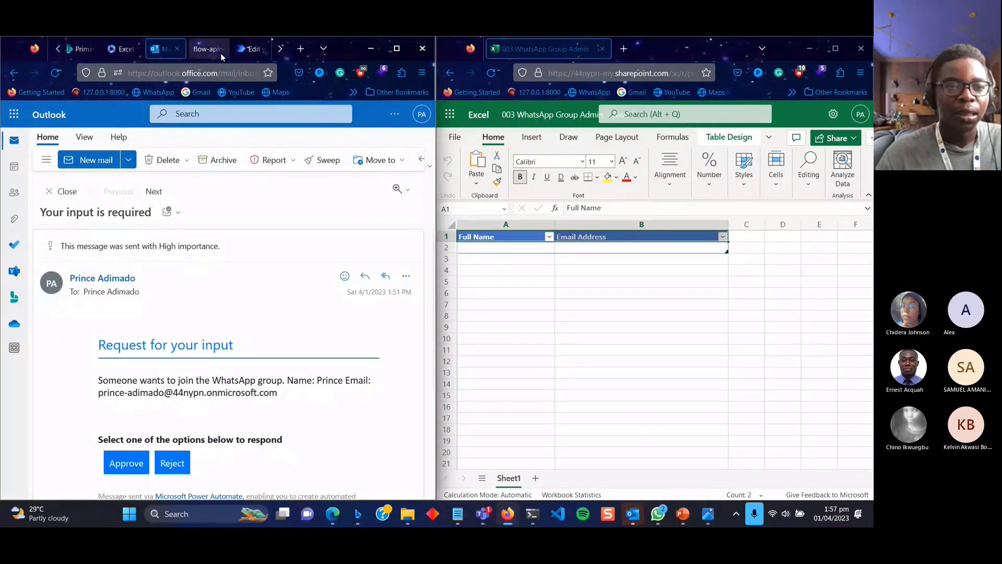
left_click(250, 50)
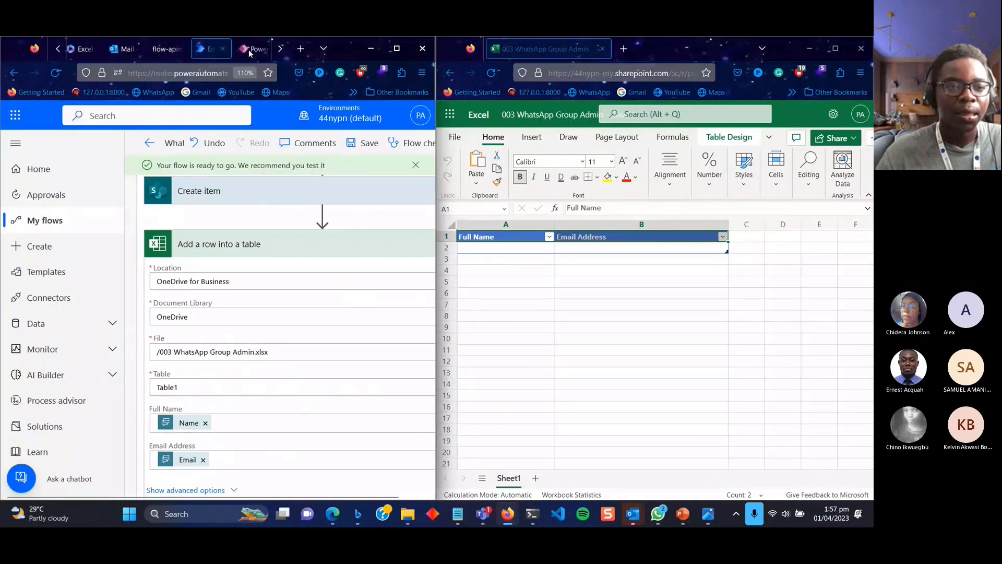
scroll(249, 49, "up", 2)
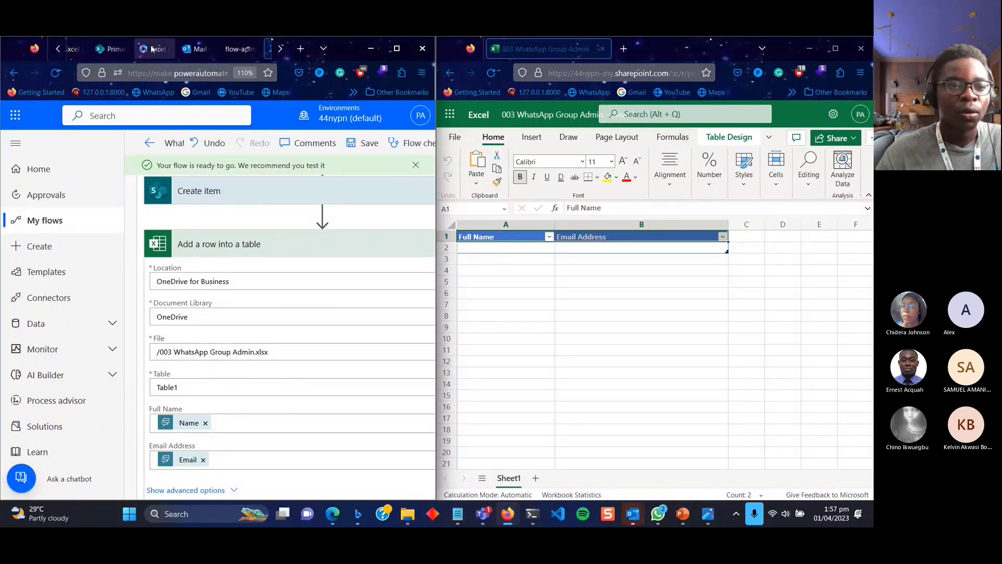
Go back to the flow's details page and check run Status in the 28-day run history.
left_click(150, 145)
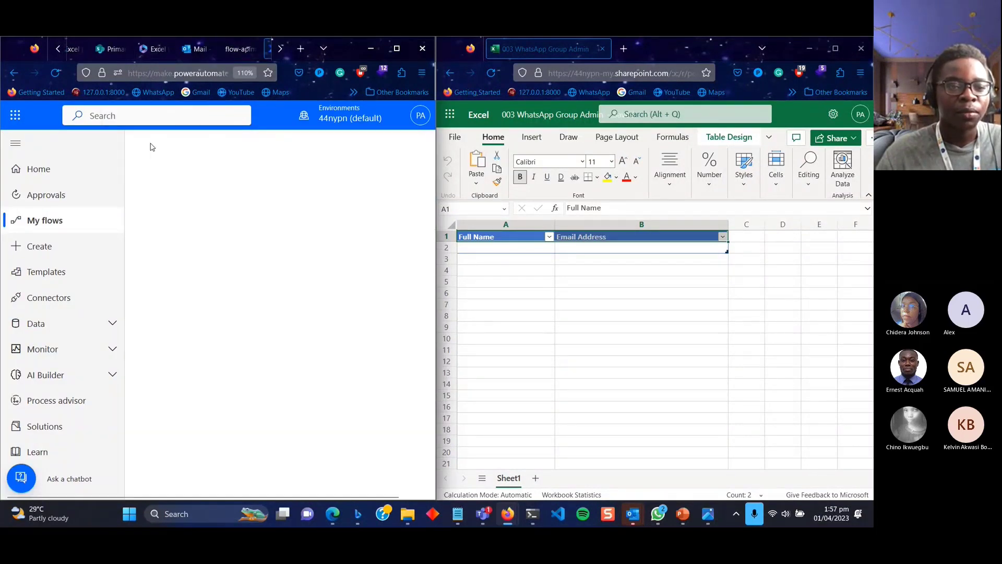
scroll(312, 356, "down", 2)
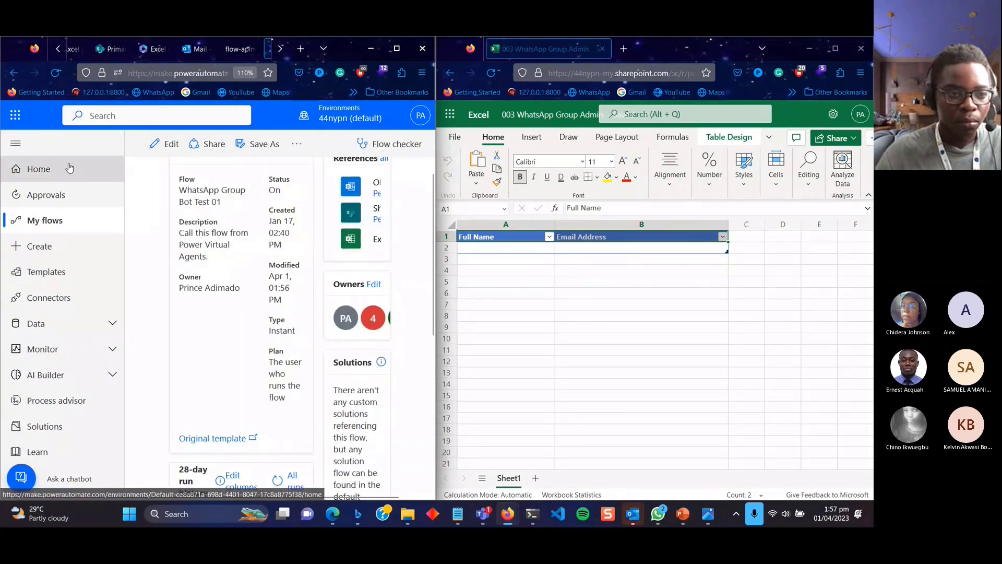
scroll(207, 316, "down", 5)
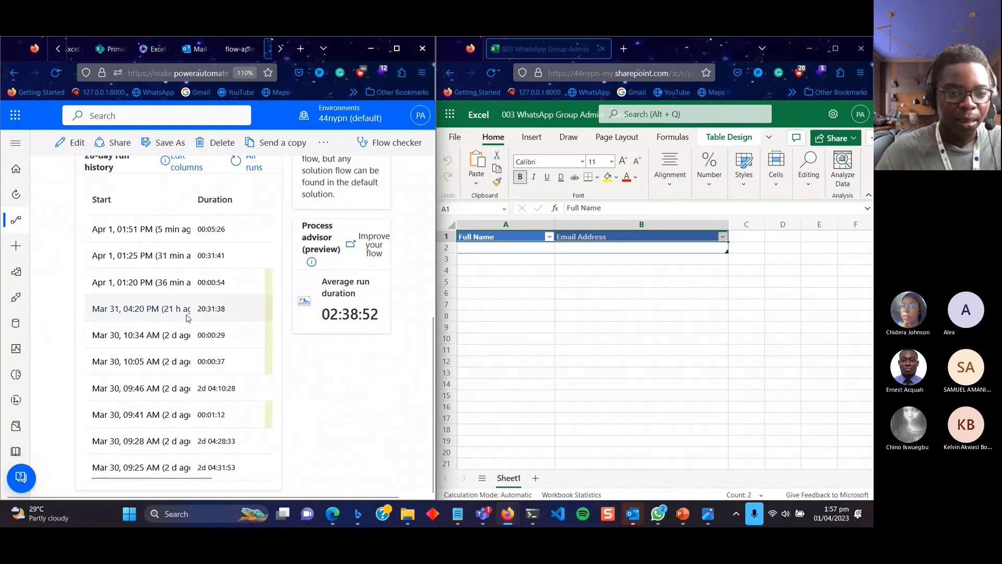
scroll(188, 318, "right", 3)
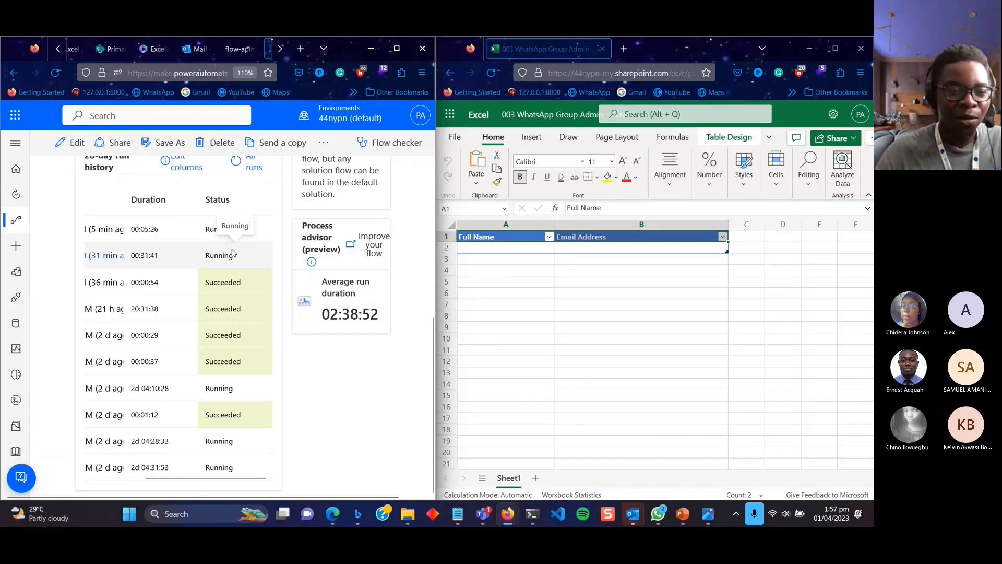
scroll(151, 235, "left", 3)
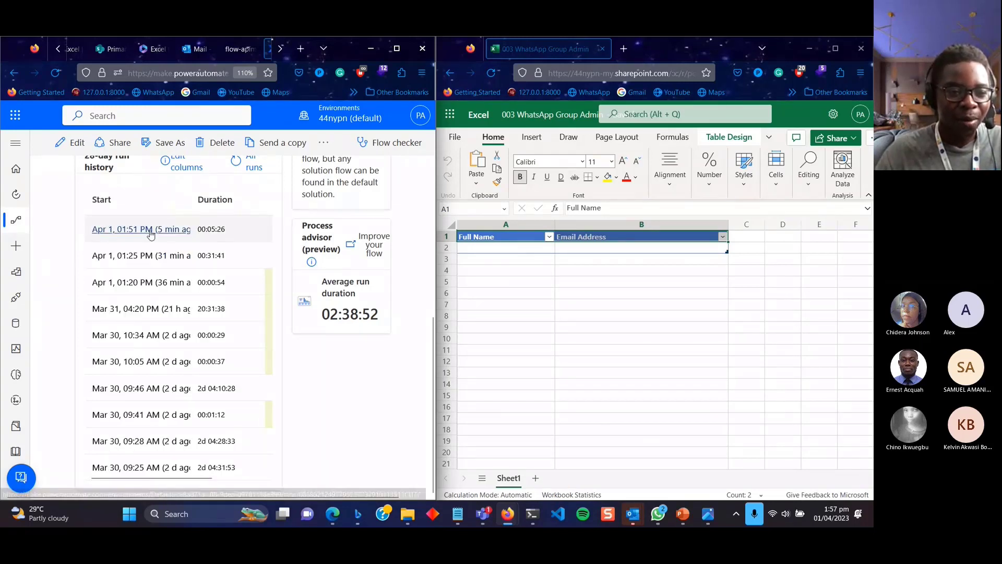
scroll(150, 235, "right", 3)
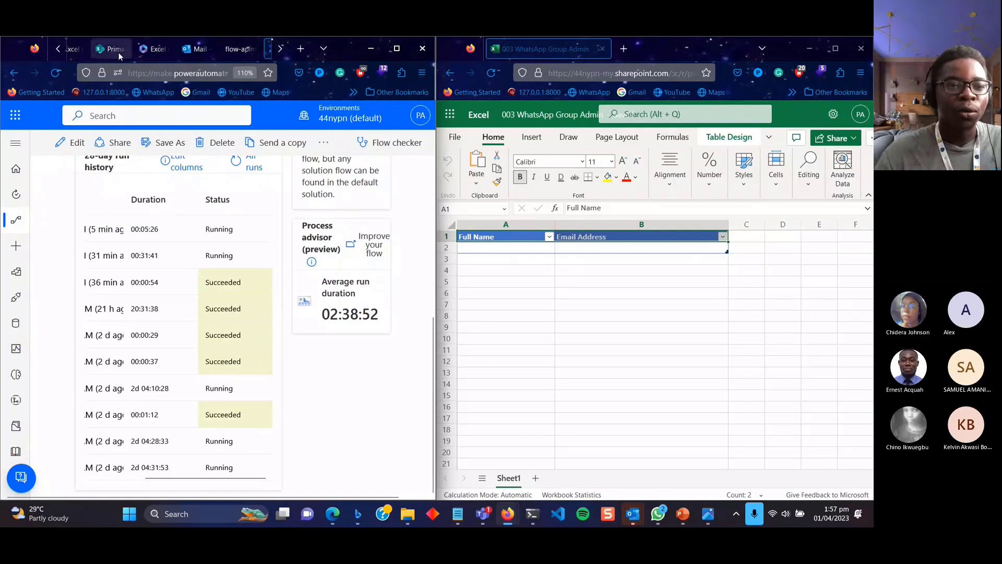
scroll(171, 48, "down", 3)
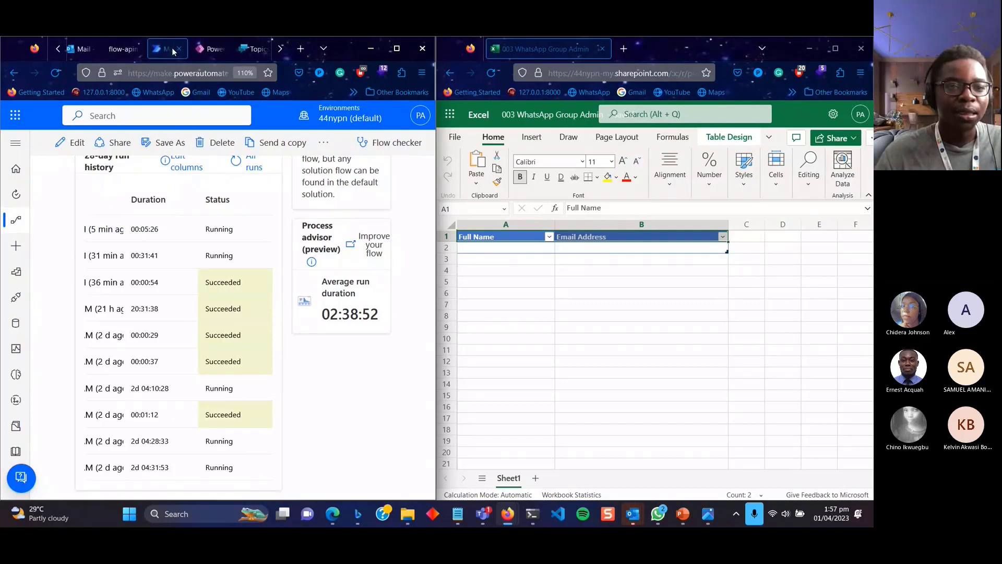
Approve the join request in the 'Your input is required' email and confirm 'Approve'.
left_click(84, 50)
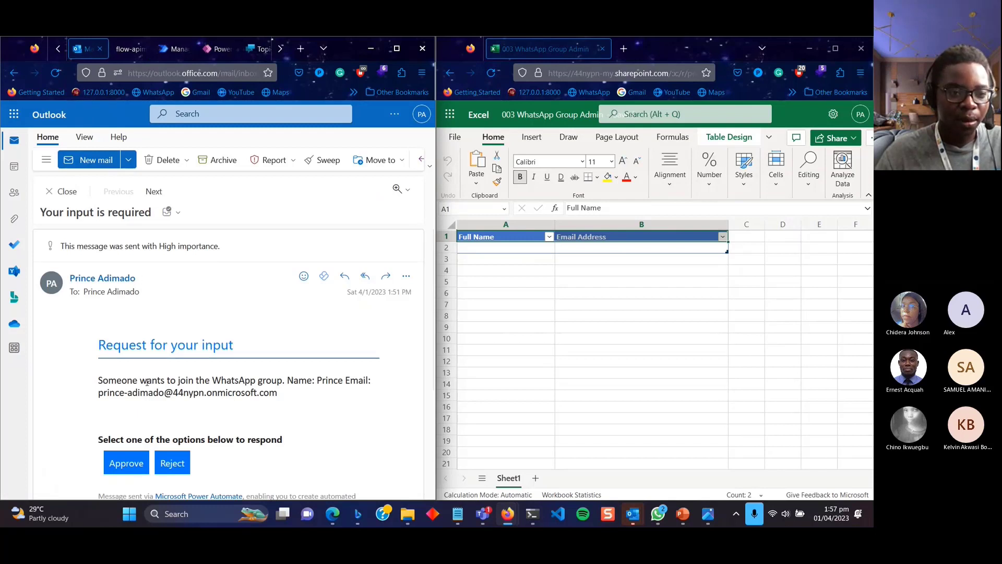
left_click(135, 470)
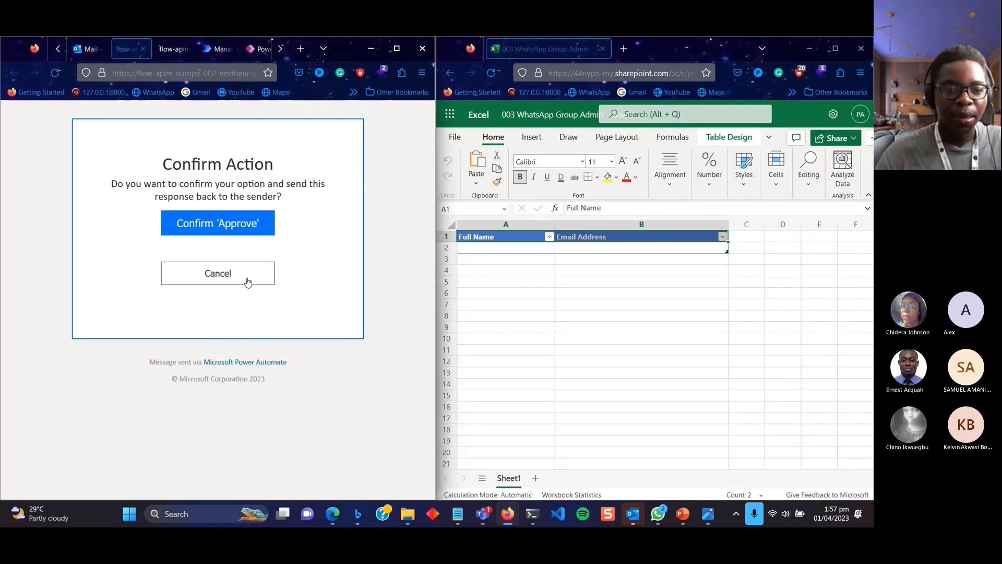
left_click(255, 233)
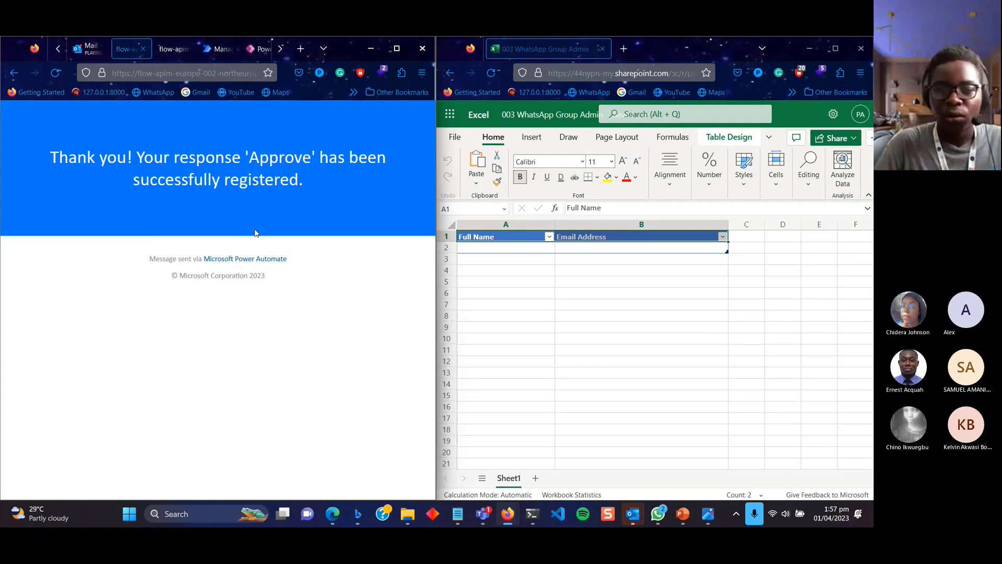
Check the workbook table for new rows, reload it twice, and maximize the Excel window.
left_click(610, 313)
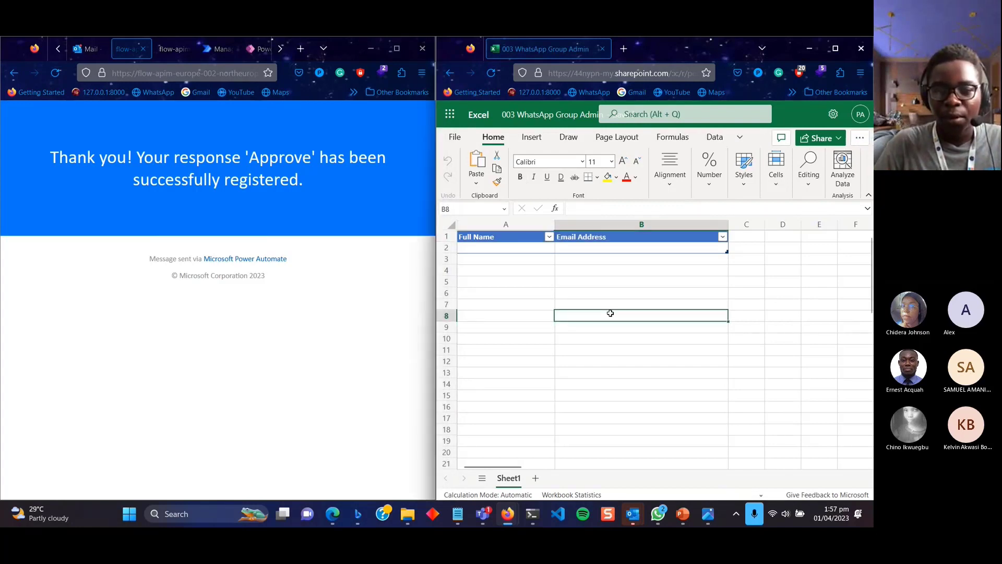
left_click(625, 296)
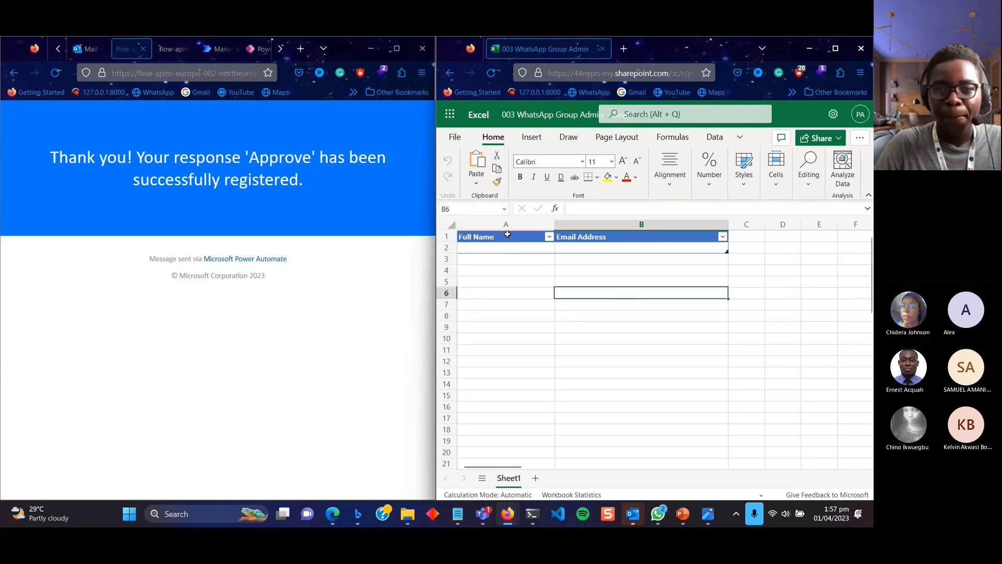
left_click(522, 320)
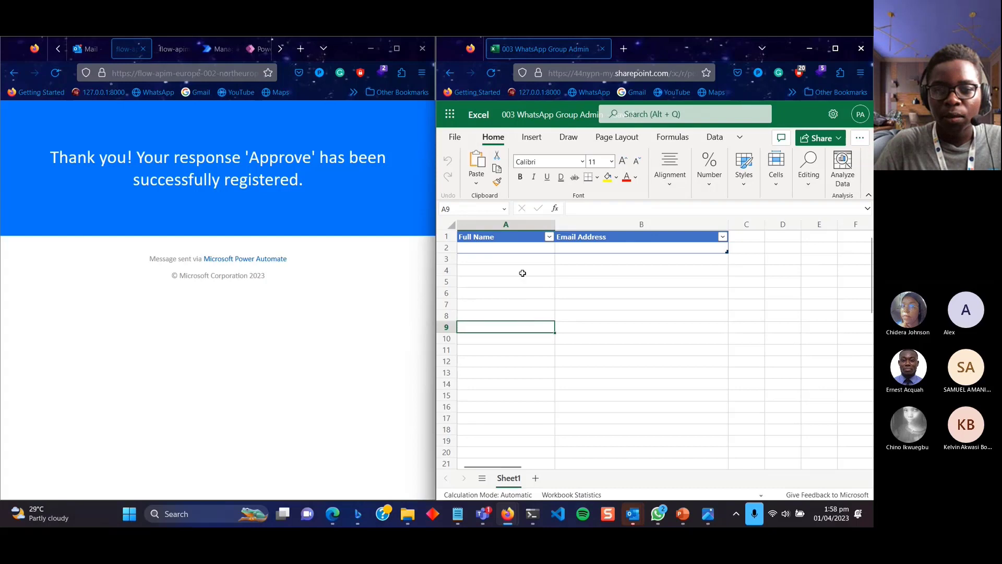
left_click(523, 248)
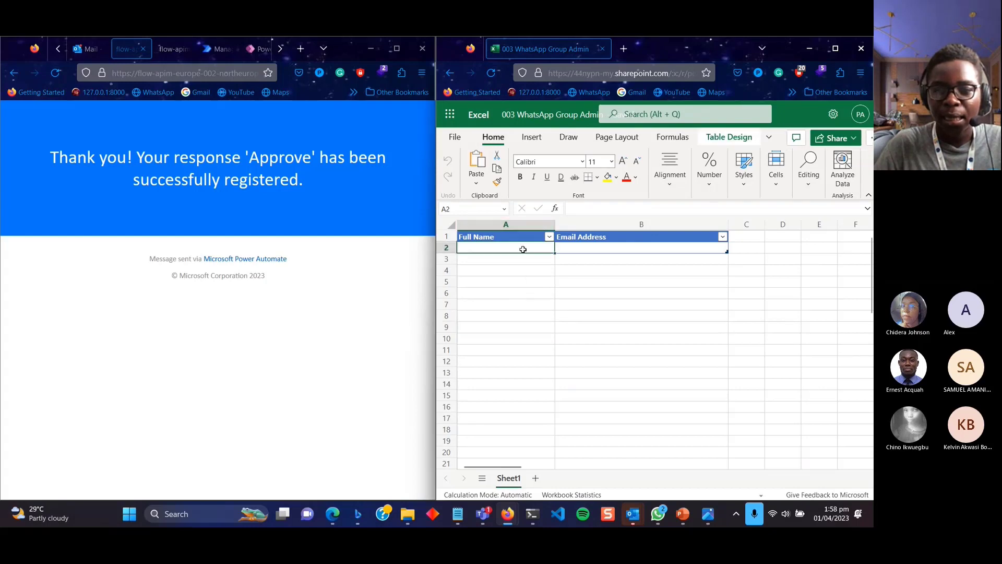
left_click(569, 258)
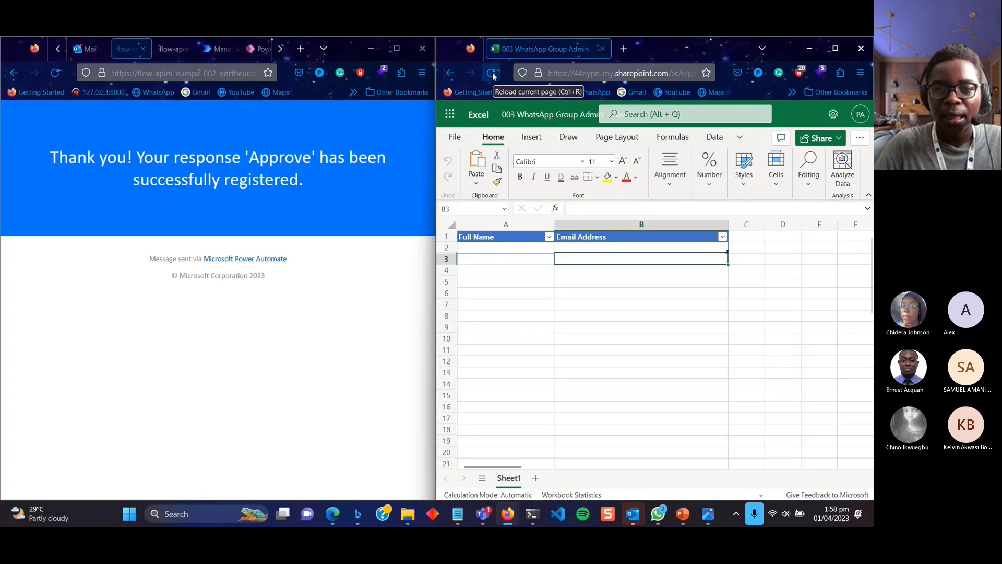
left_click(493, 74)
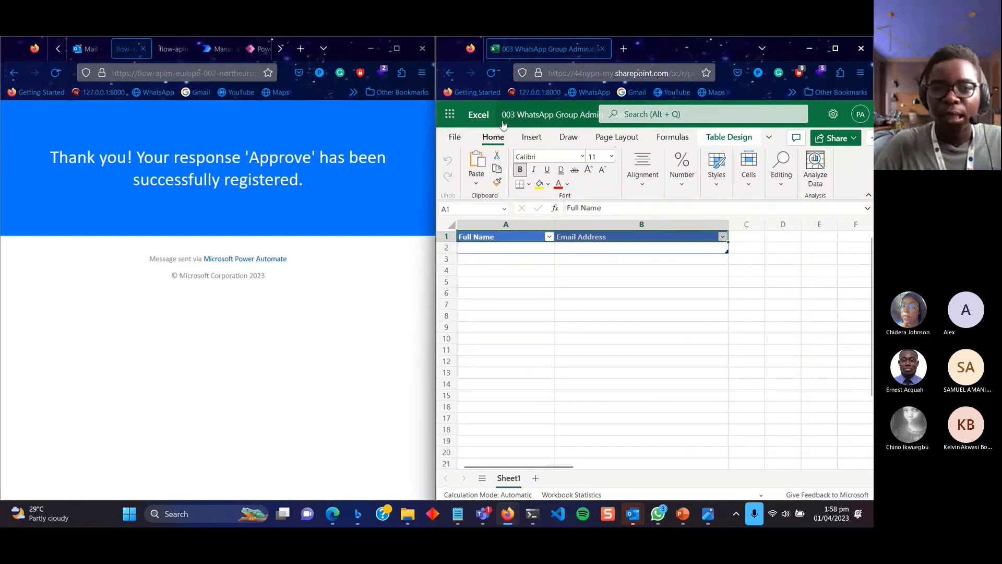
left_click(489, 77)
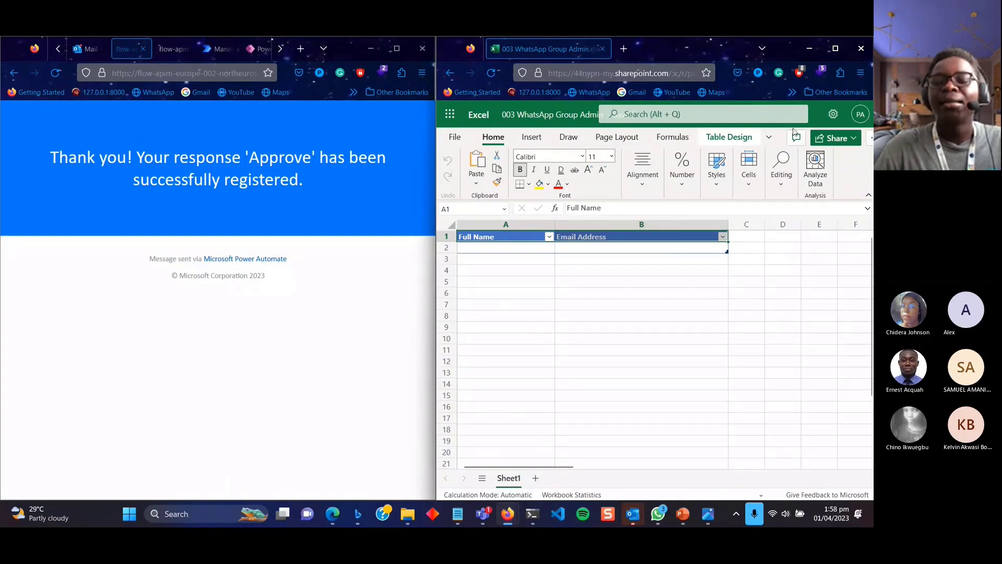
left_click(834, 50)
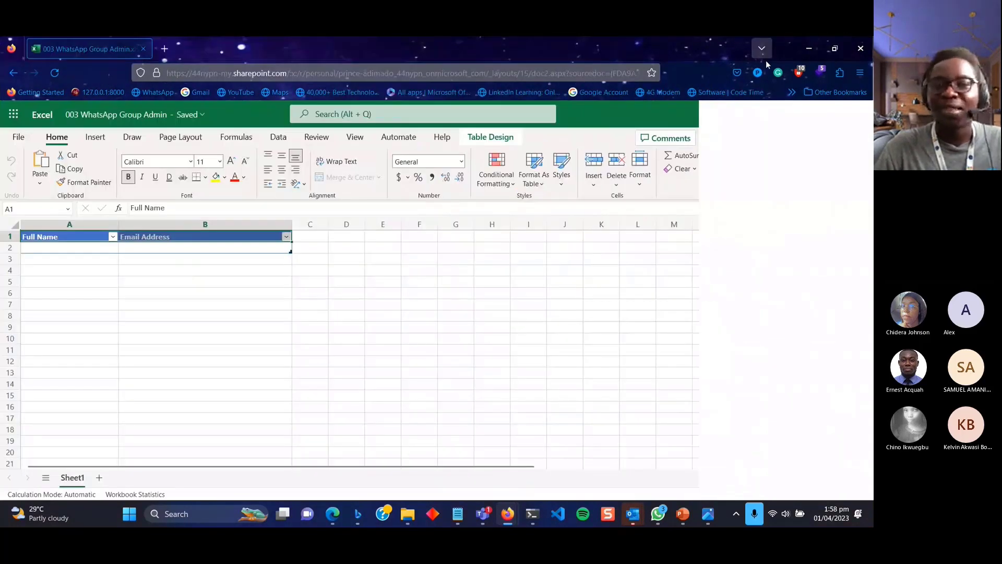
Minimize Excel and return to the flow's run history, where the latest run is still Running.
left_click(809, 49)
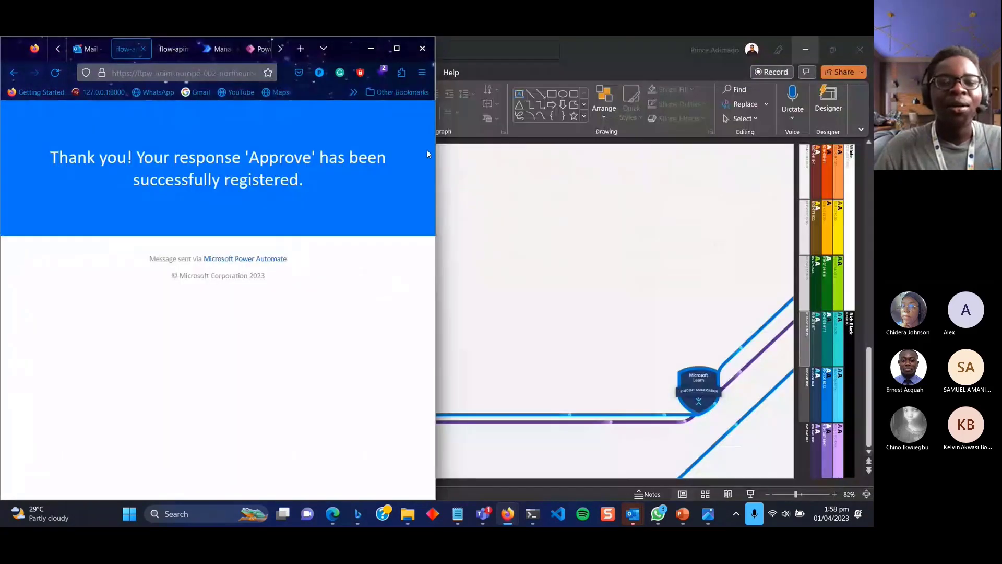
left_click(398, 49)
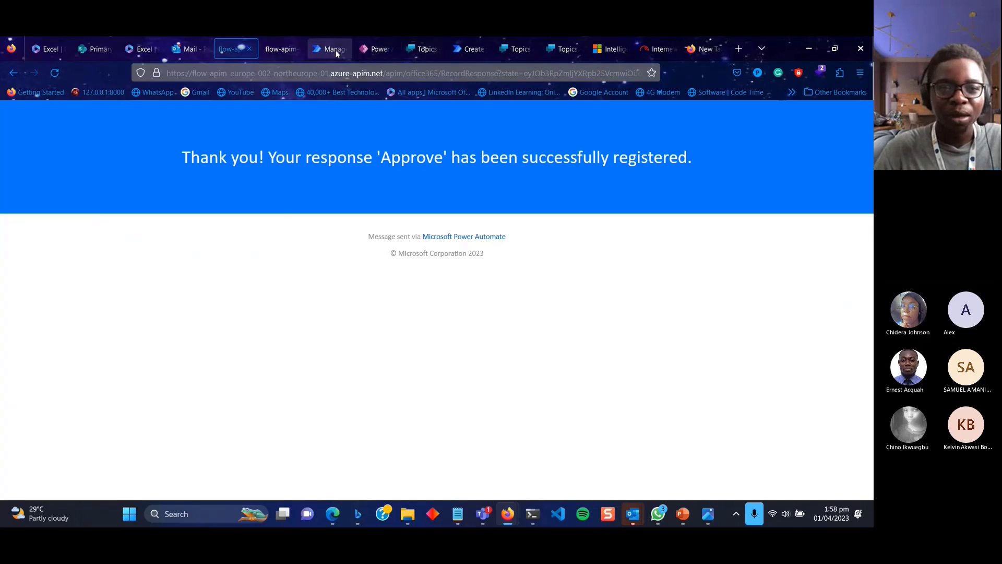
left_click(319, 49)
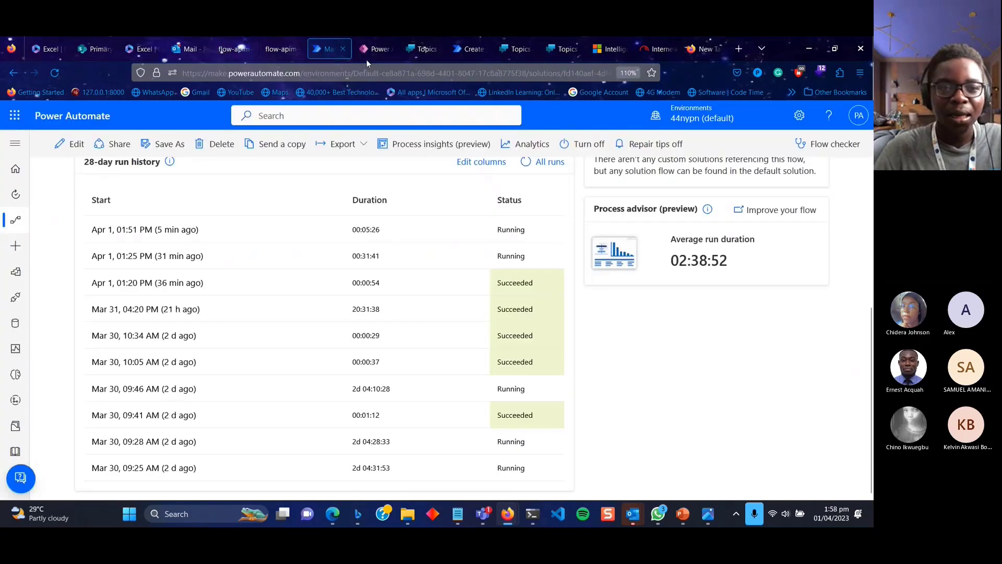
Go to the bot's Join group topic and briefly check the Excel workbook before returning.
left_click(412, 50)
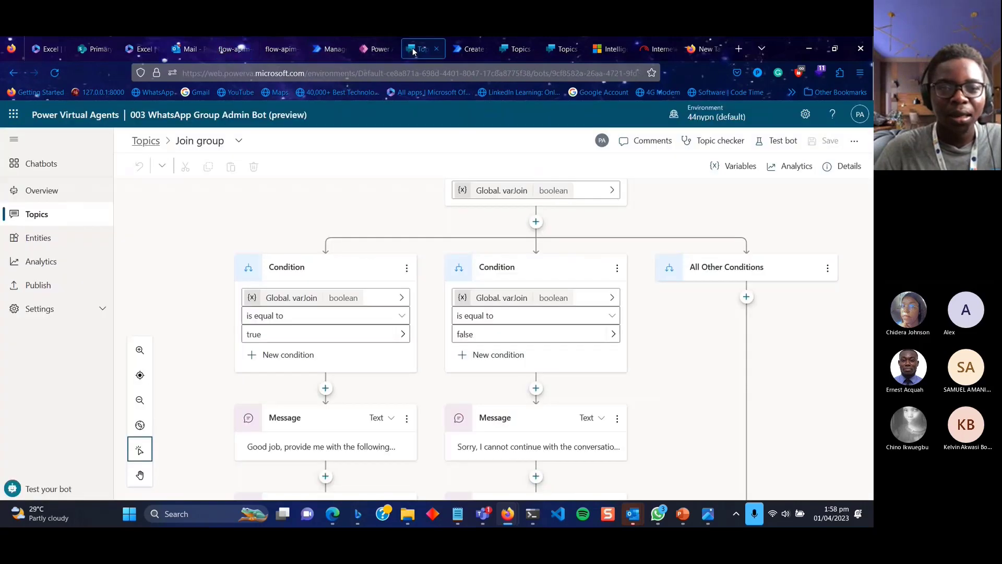
scroll(426, 358, "down", 10)
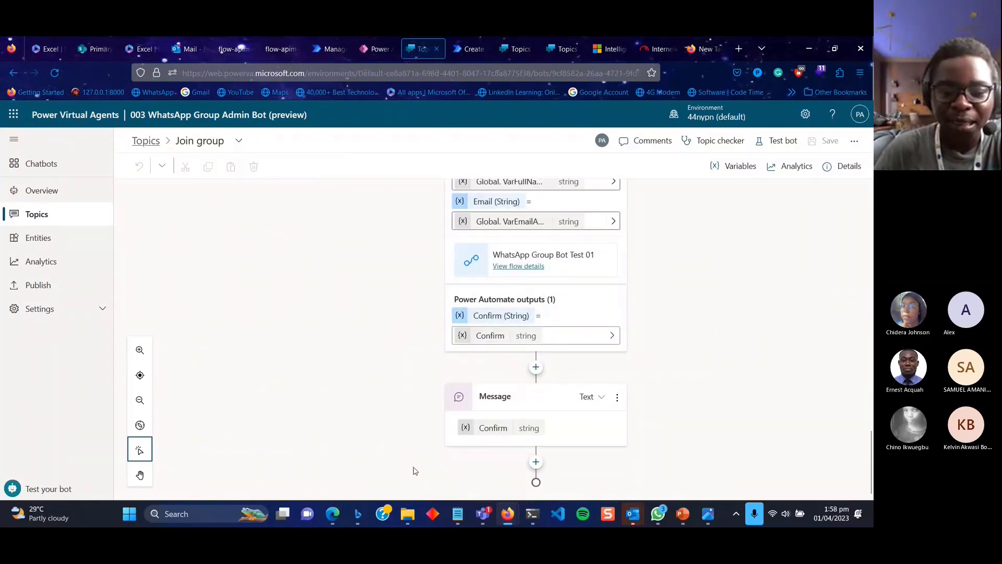
mouse_move(520, 516)
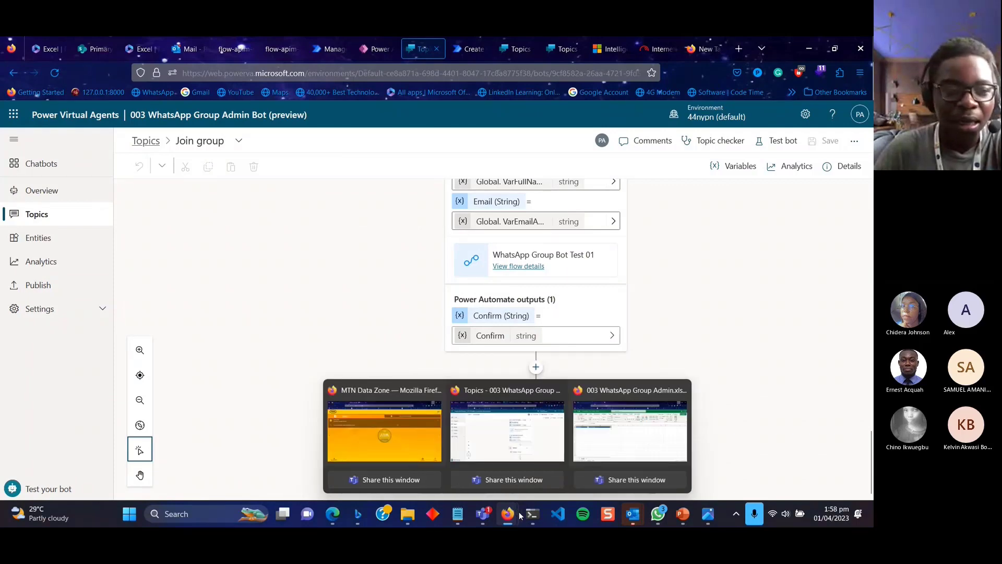
left_click(630, 431)
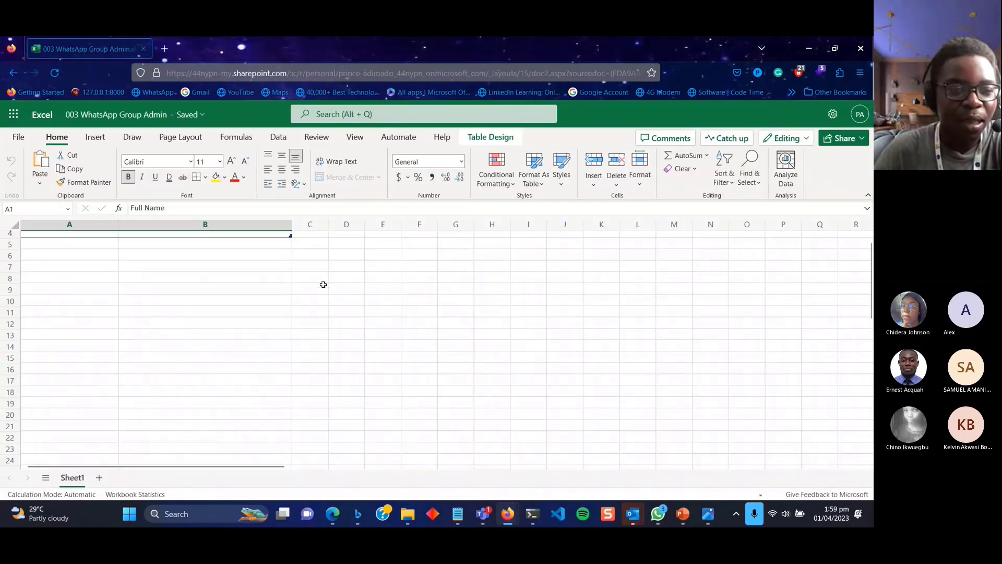
left_click(815, 51)
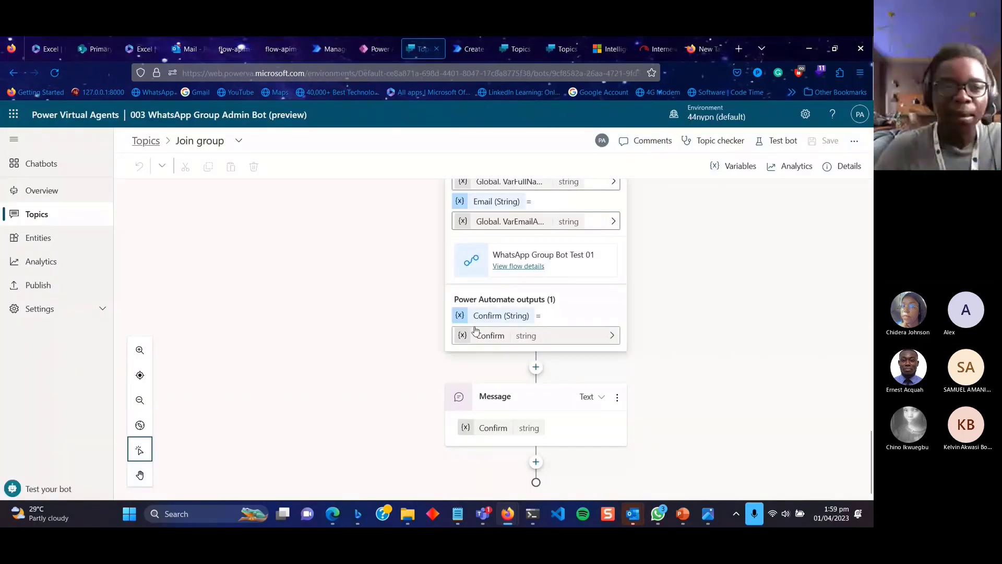
Restart the test chat with 'start over', confirm, and send 'add me' to the bot.
left_click(778, 140)
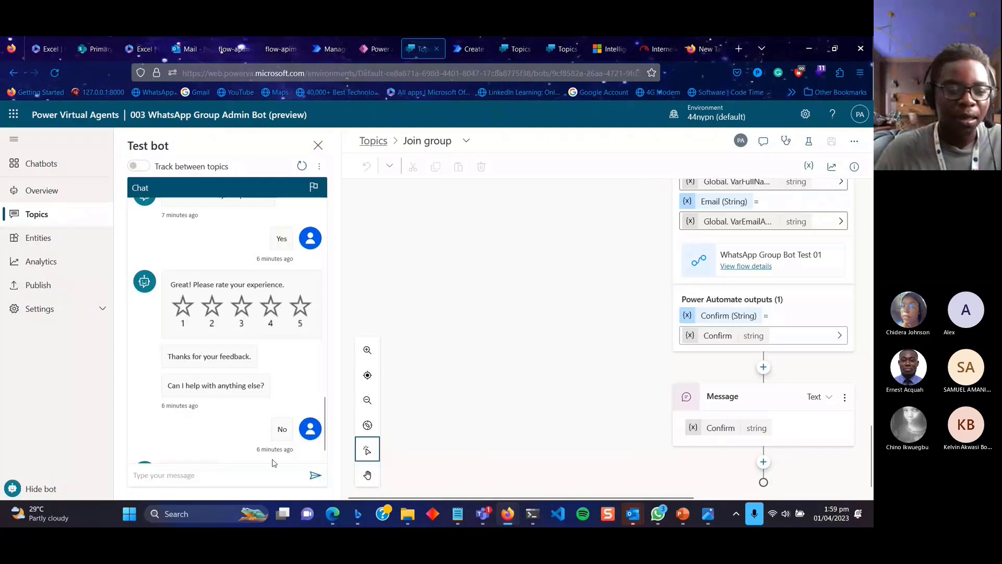
left_click(192, 474)
type("star")
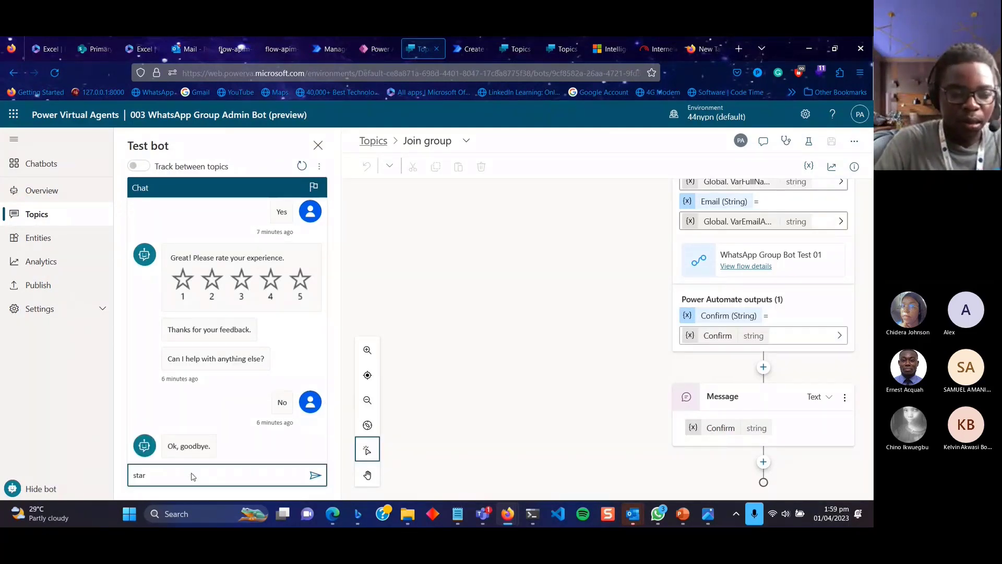
type("t over")
key("Return")
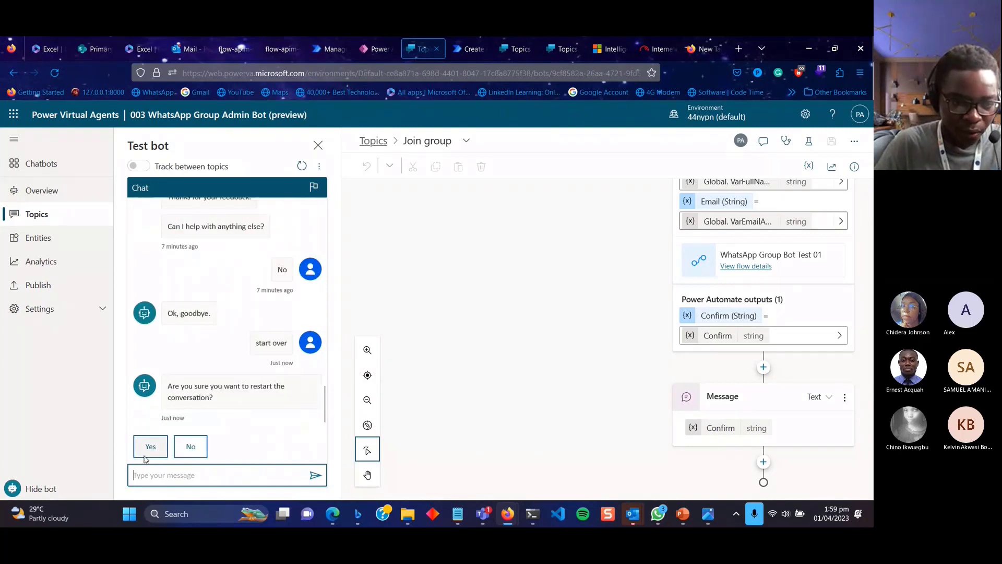
left_click(148, 454)
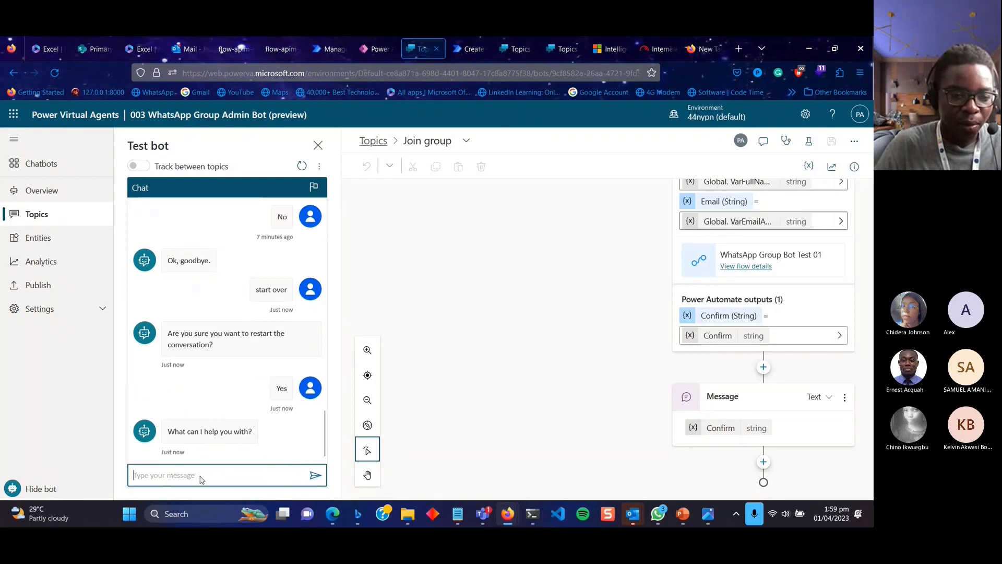
type("a")
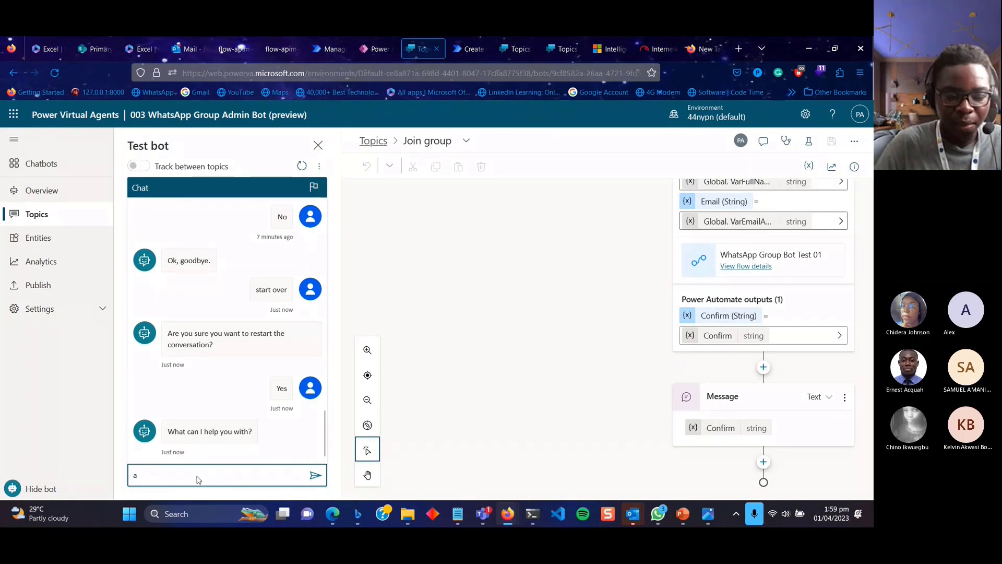
type("dd me")
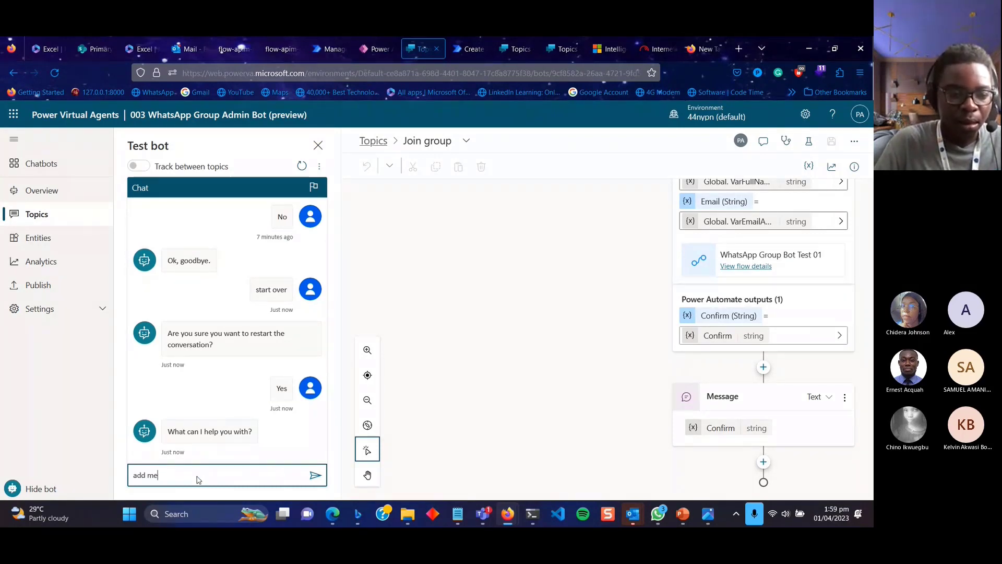
key("Return")
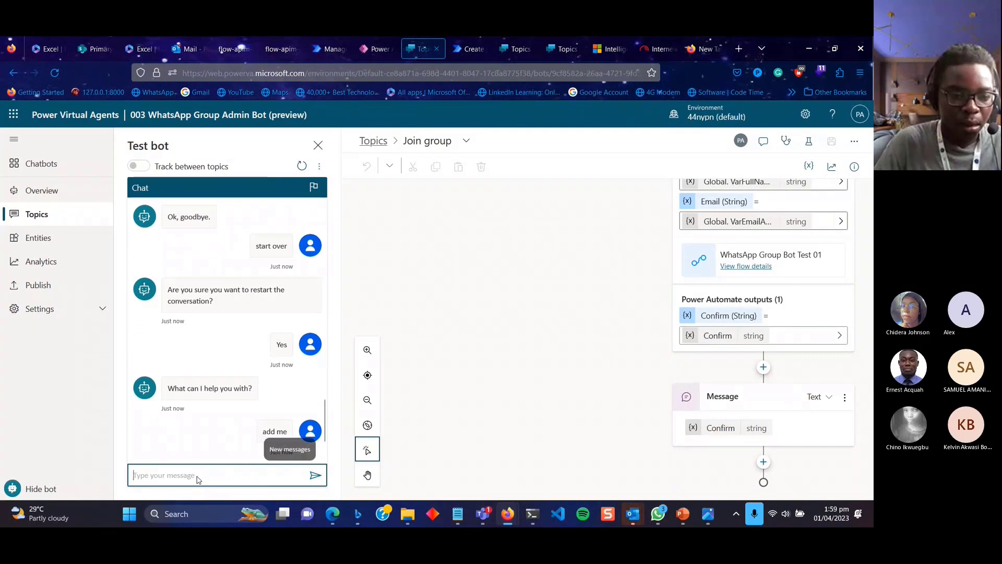
Answer with the user's full name and pasted e-mail, then open the newest approval email in Outlook.
left_click(167, 477)
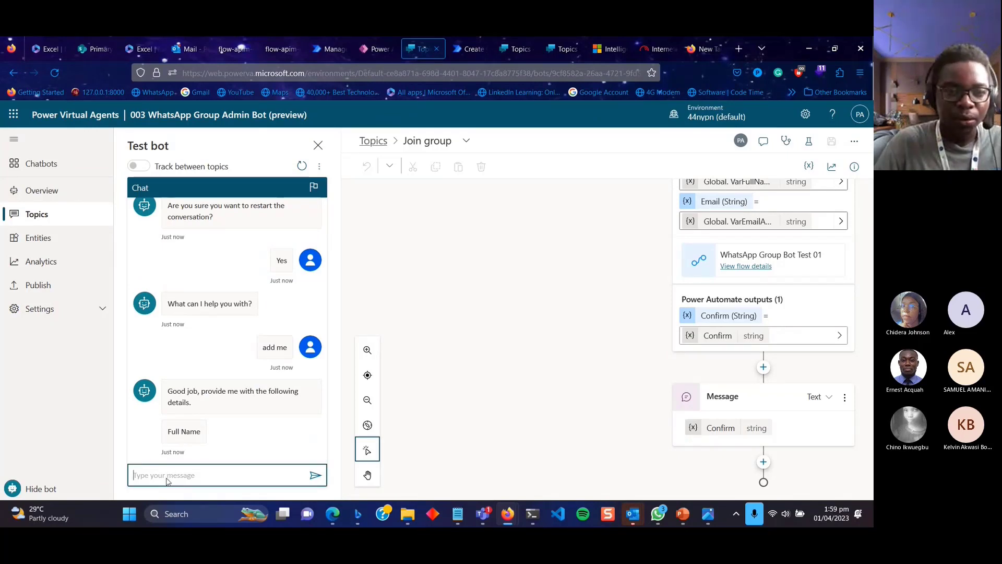
type("Prince")
key("Return")
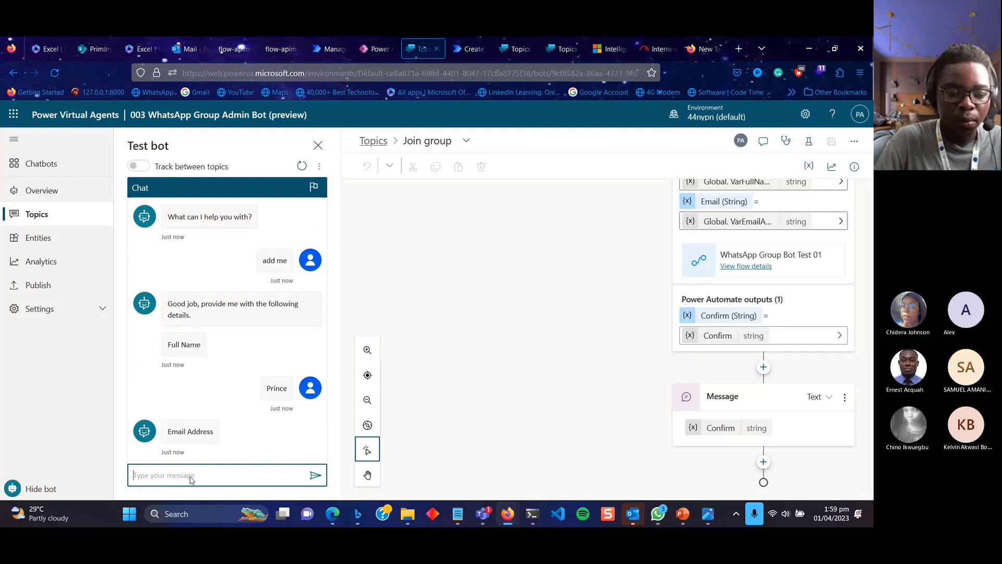
key("super+v")
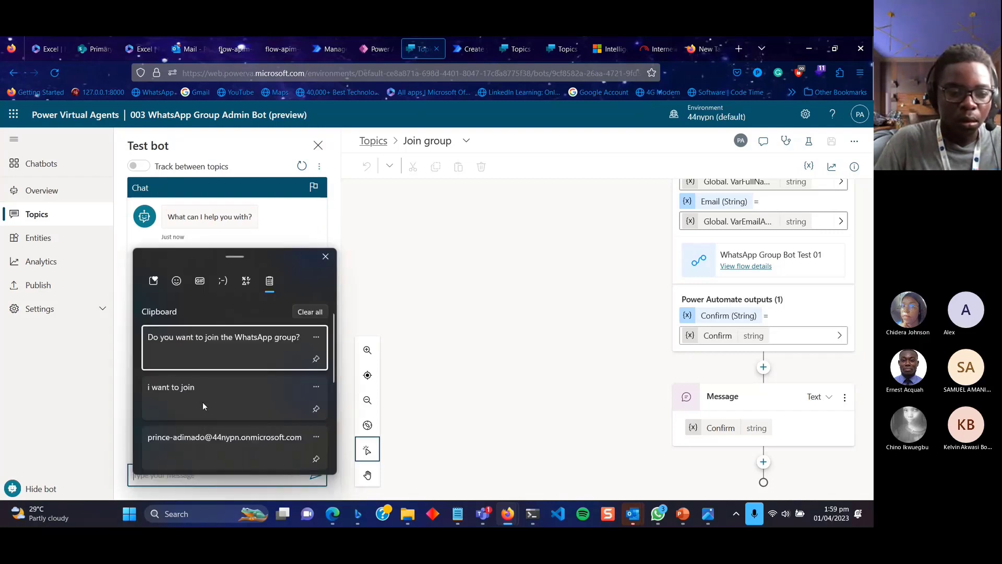
left_click(220, 446)
key("Return")
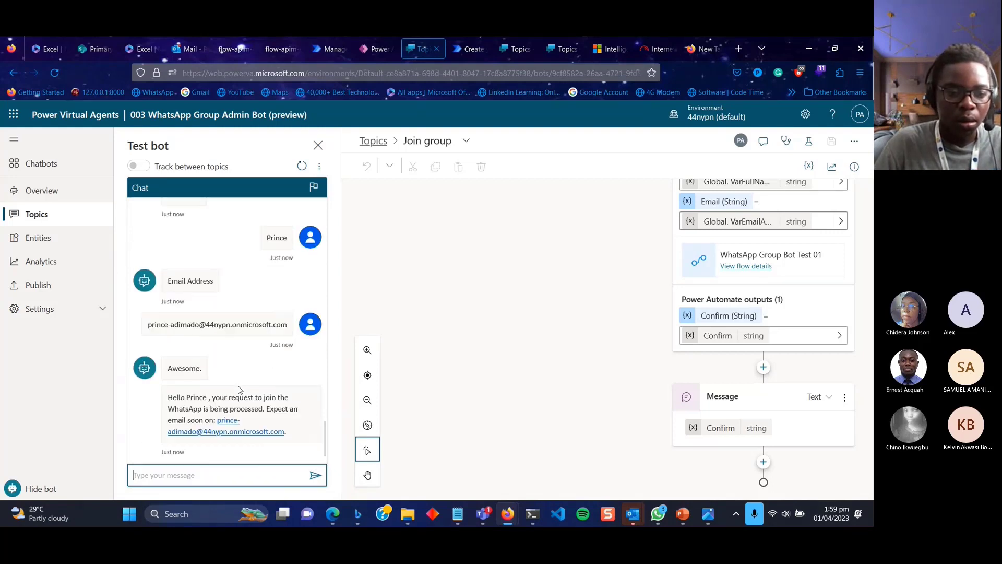
left_click(203, 50)
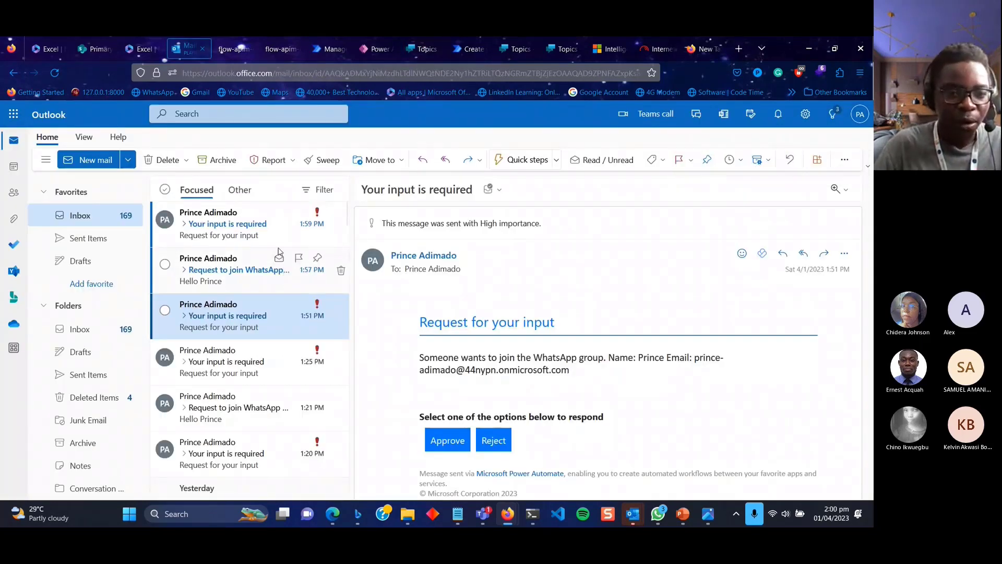
left_click(280, 214)
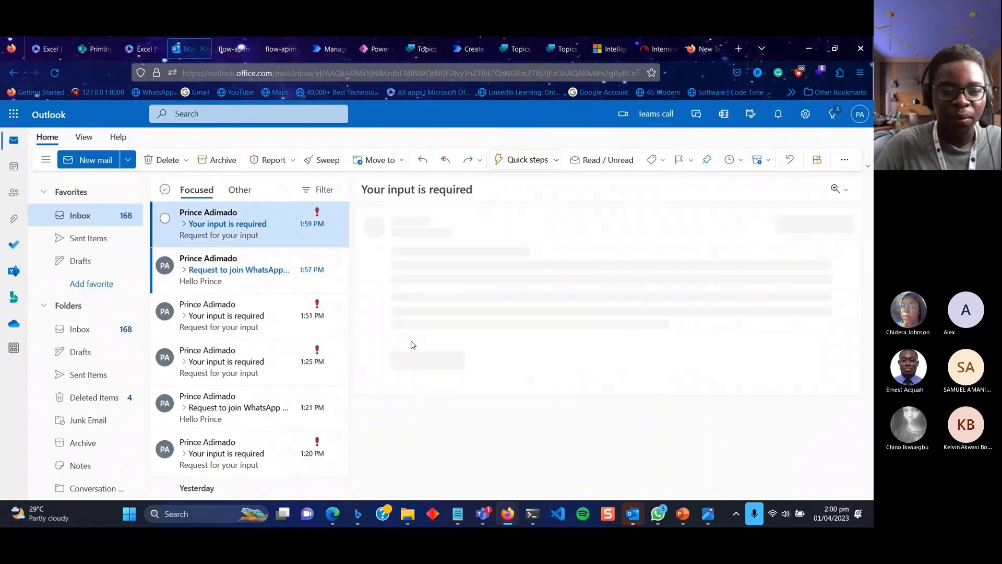
Approve and confirm the join request, then return to the 003 WhatsApp Group Admin workbook.
left_click(448, 444)
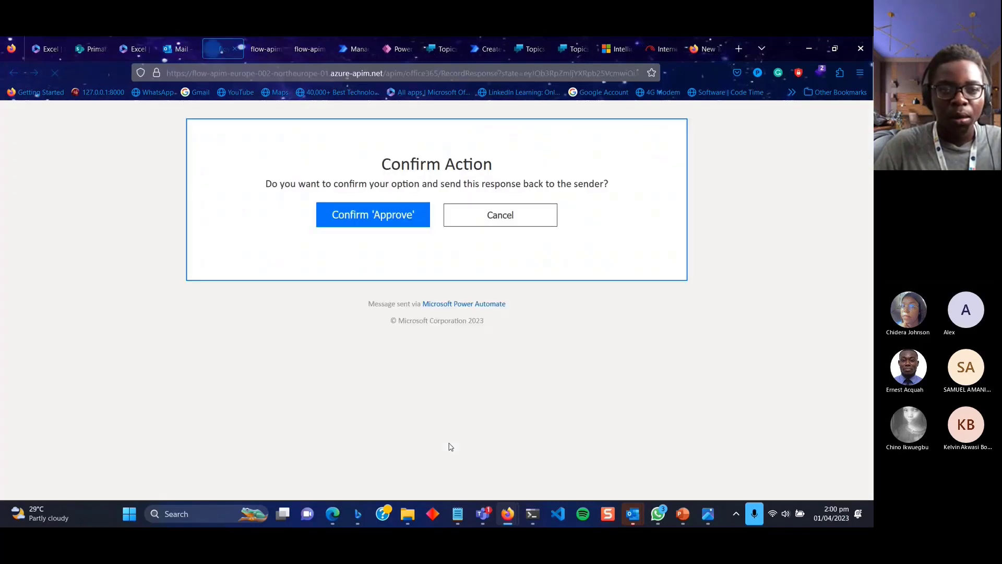
left_click(368, 220)
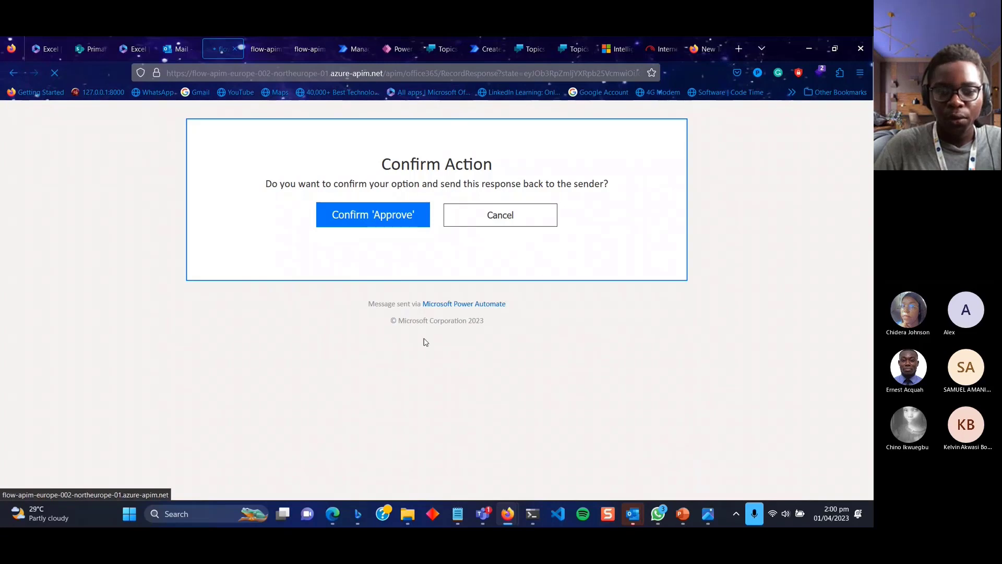
mouse_move(475, 518)
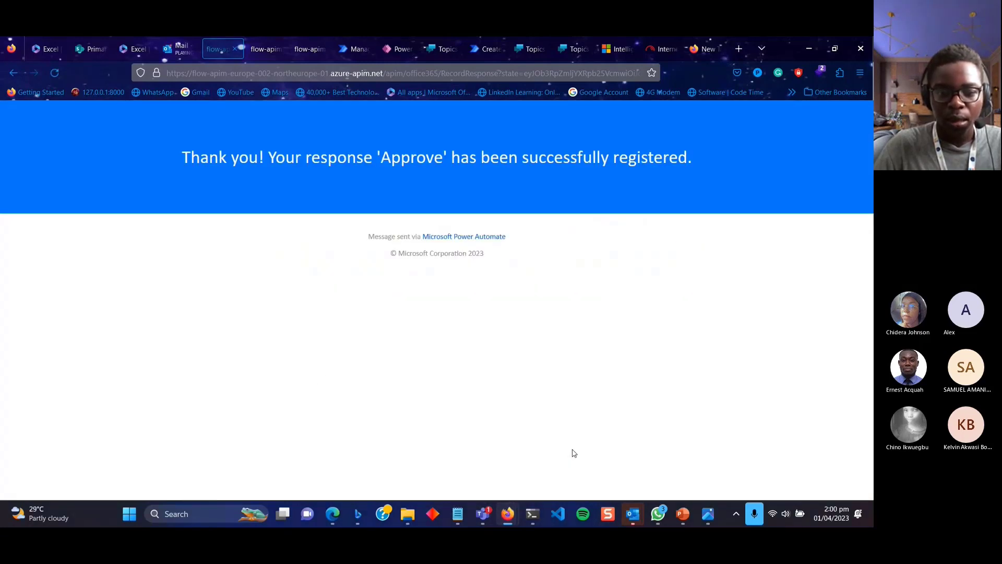
mouse_move(506, 518)
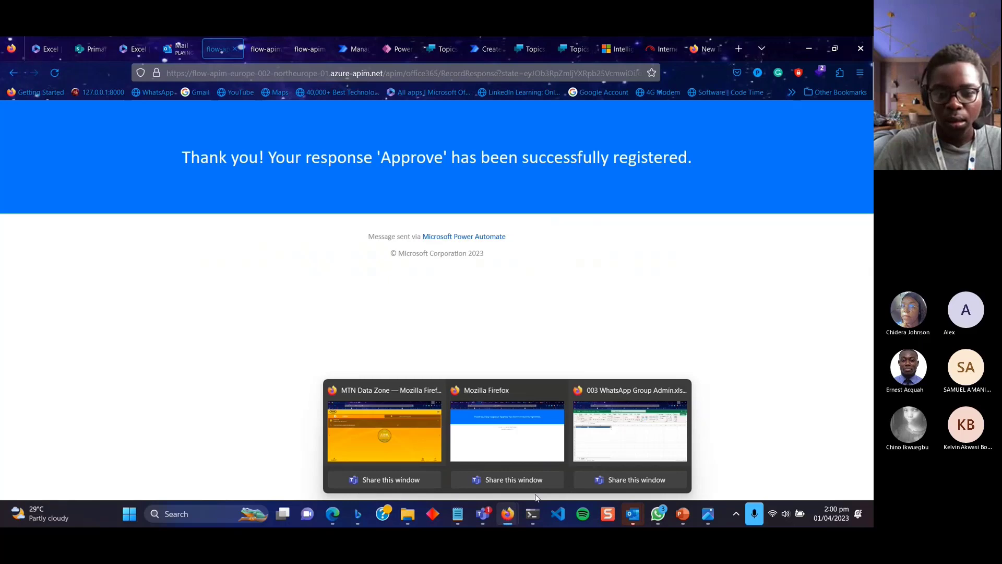
left_click(602, 464)
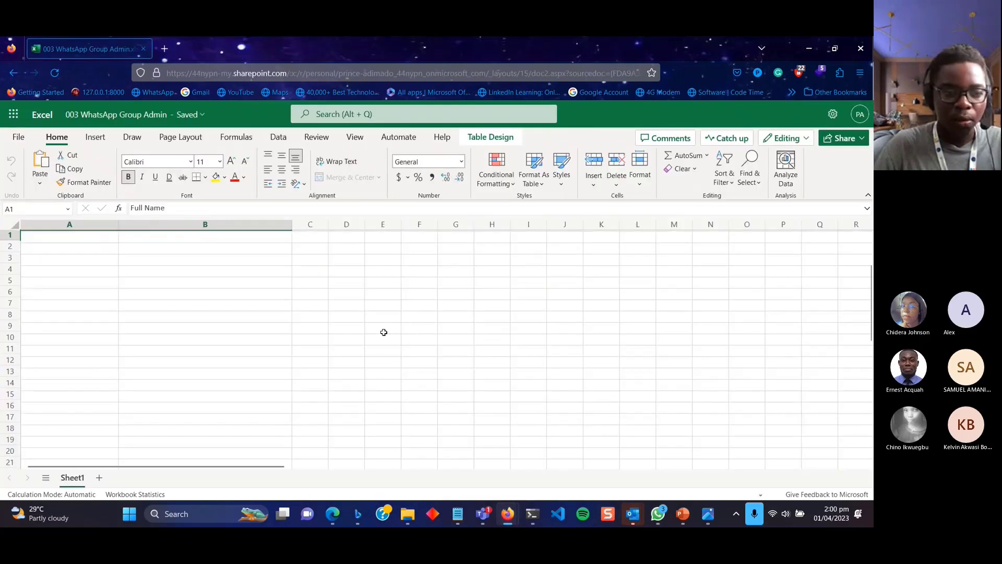
Check cells B5, A2 and A4 around the empty table, then go to the Excel start page.
left_click(174, 278)
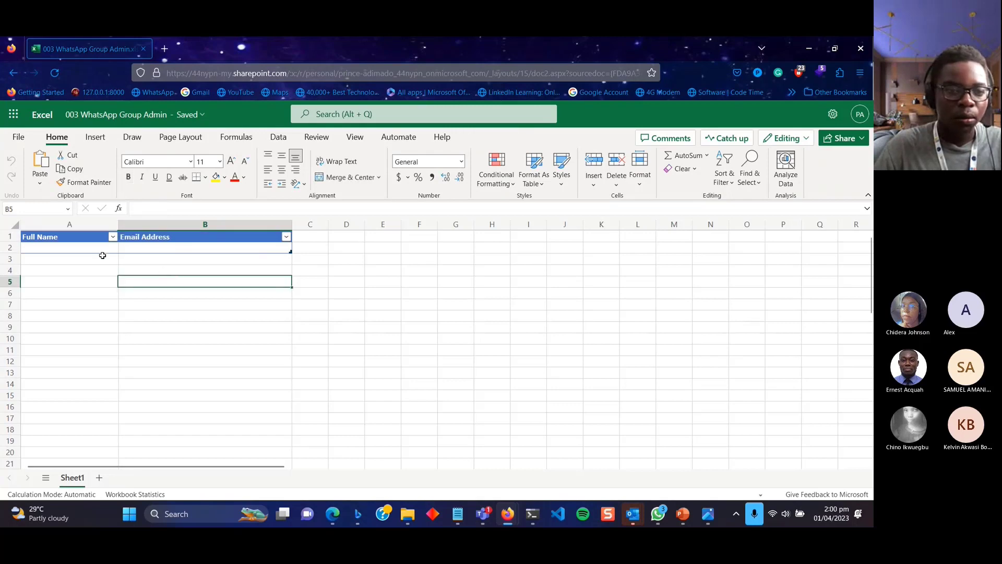
left_click(87, 249)
left_click(97, 272)
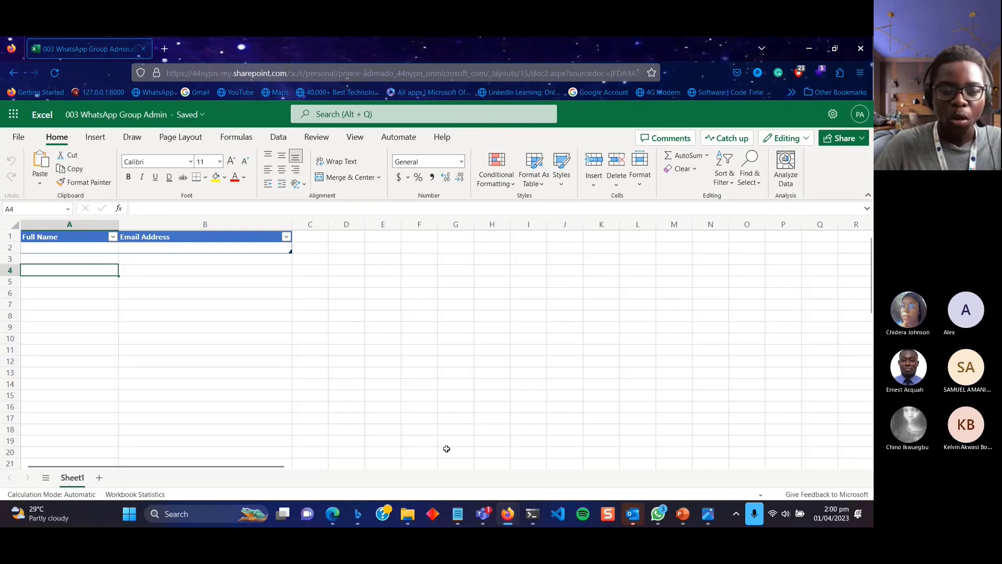
mouse_move(506, 516)
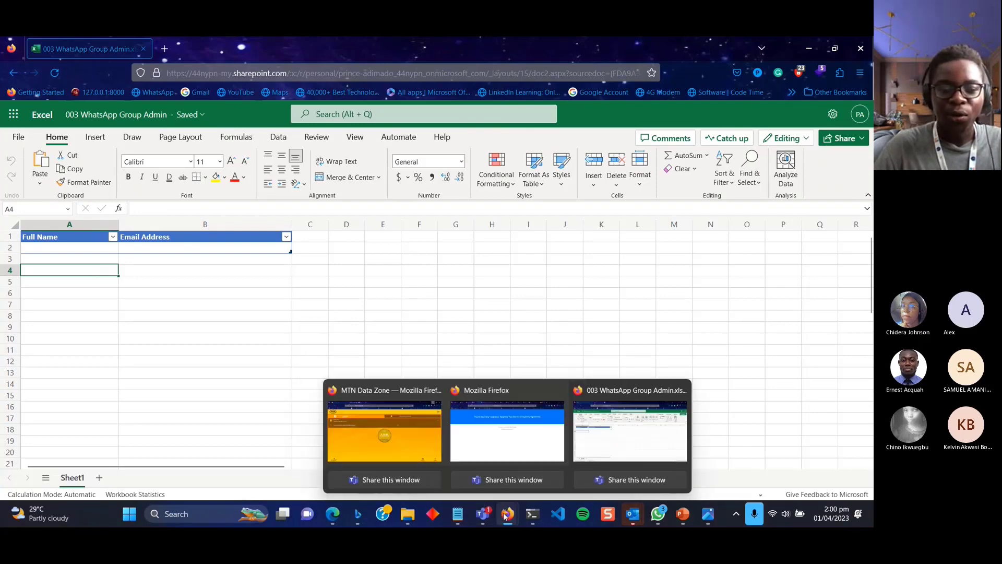
left_click(504, 433)
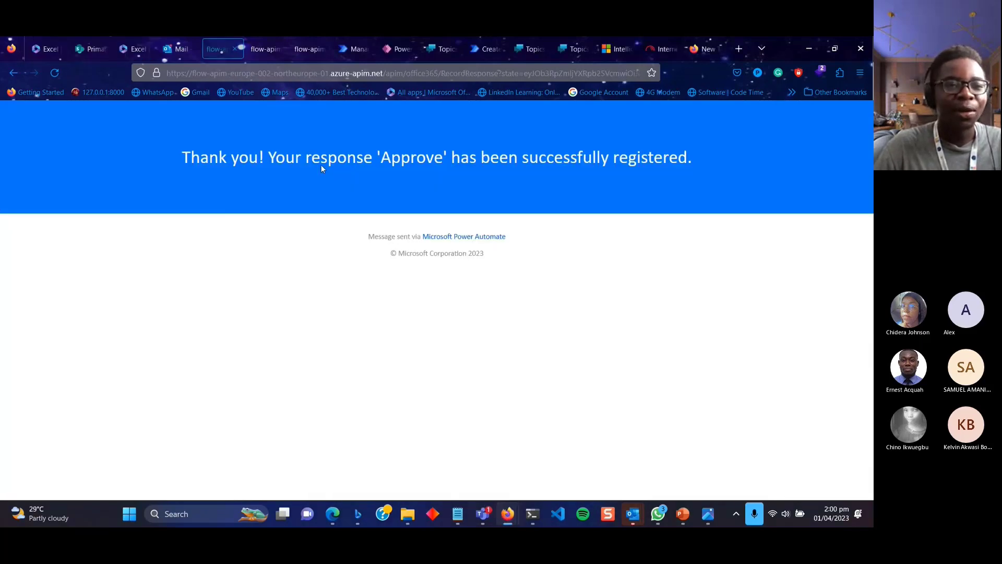
left_click(141, 49)
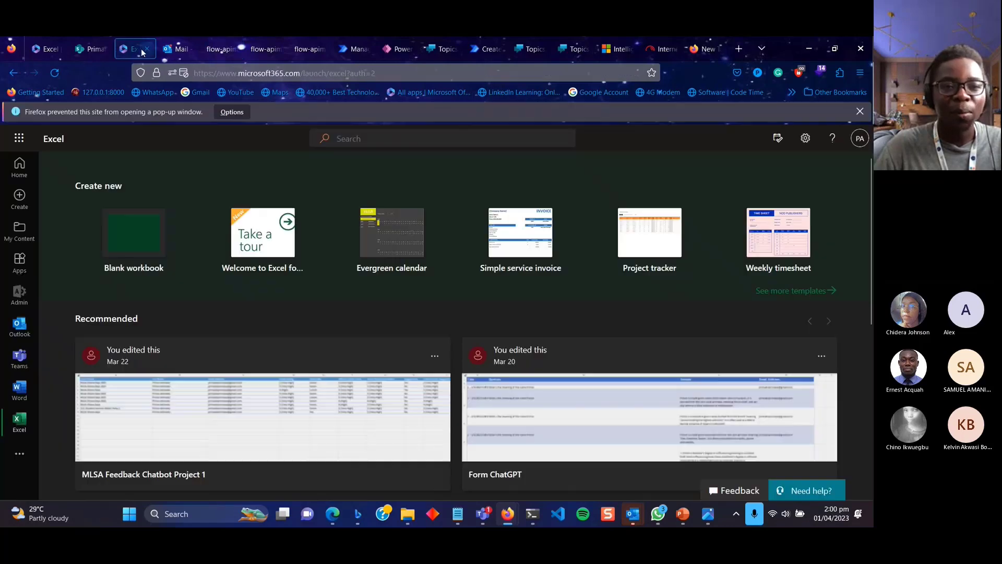
Reload WhatsApp Group Bot List 01, inspect its latest entries, then launch Visual Studio Code.
left_click(96, 50)
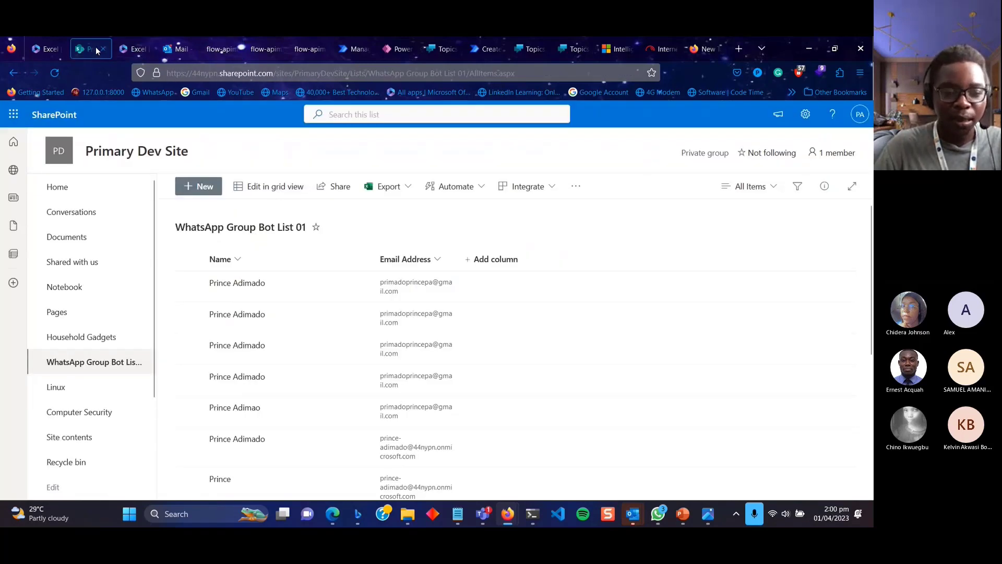
scroll(296, 358, "down", 2)
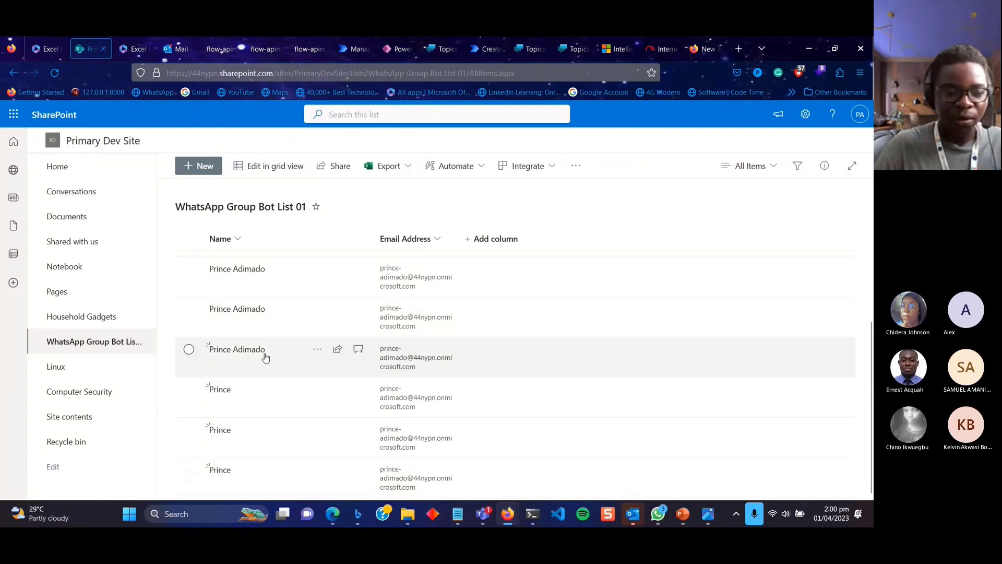
left_click(56, 74)
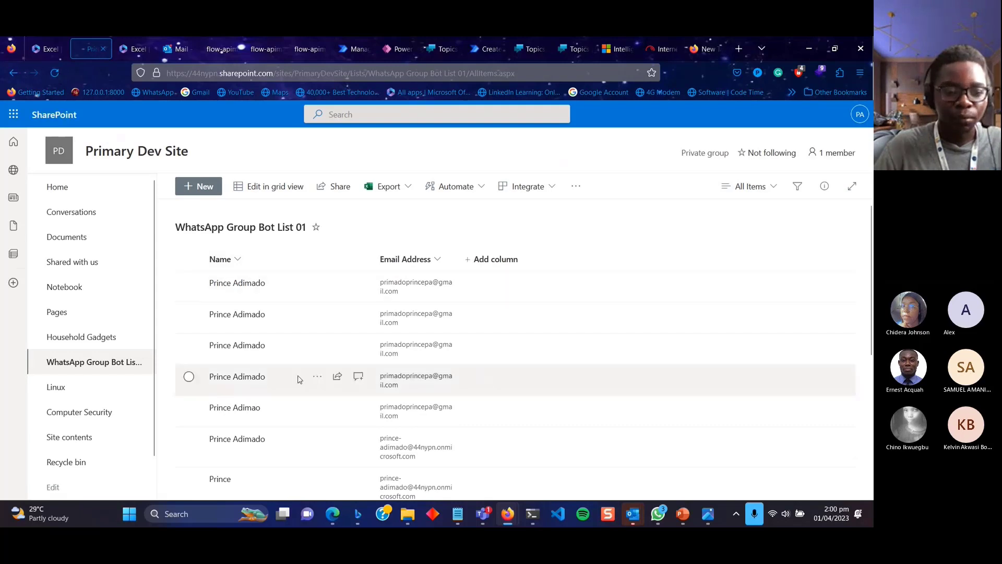
scroll(298, 380, "down", 5)
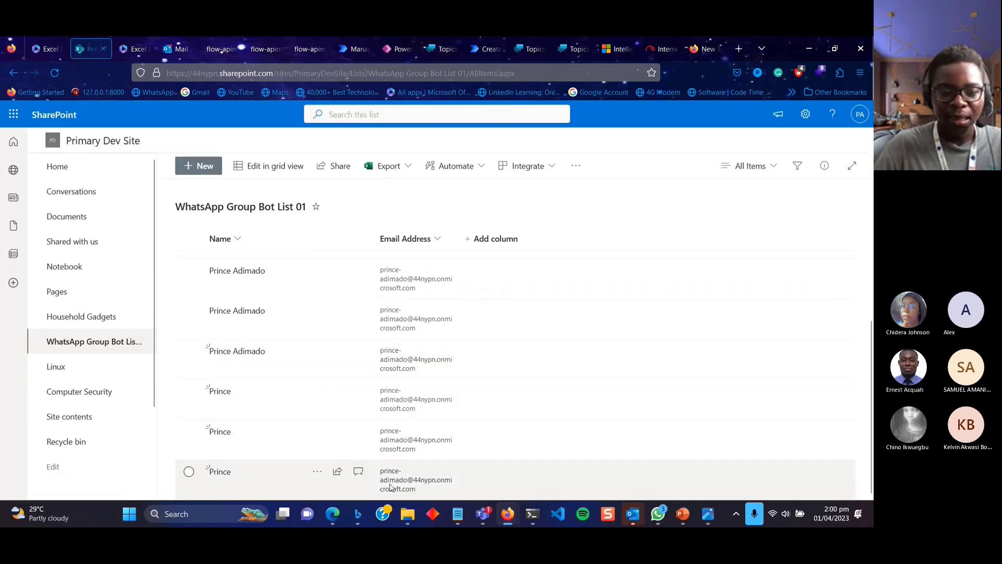
left_click(317, 472)
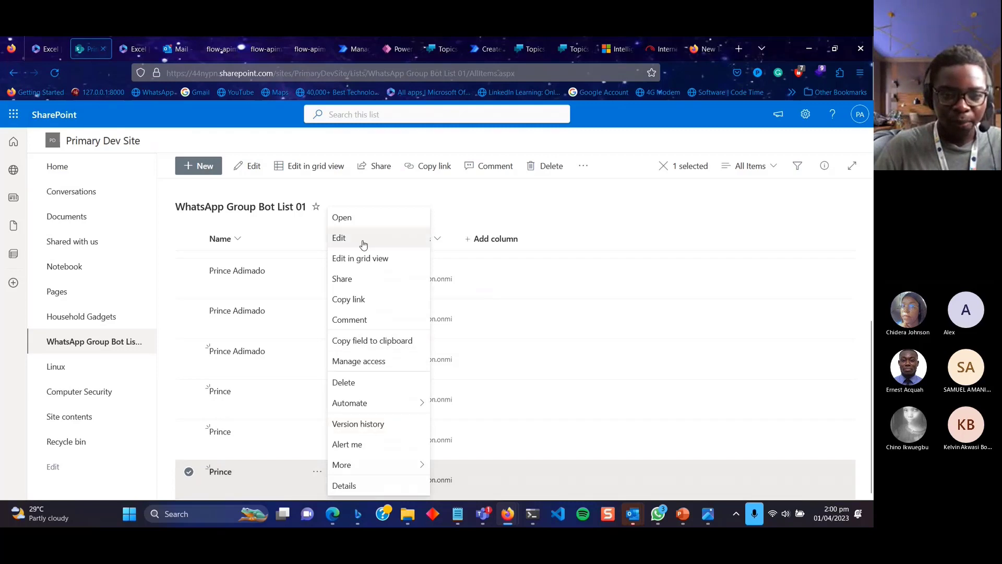
left_click(598, 404)
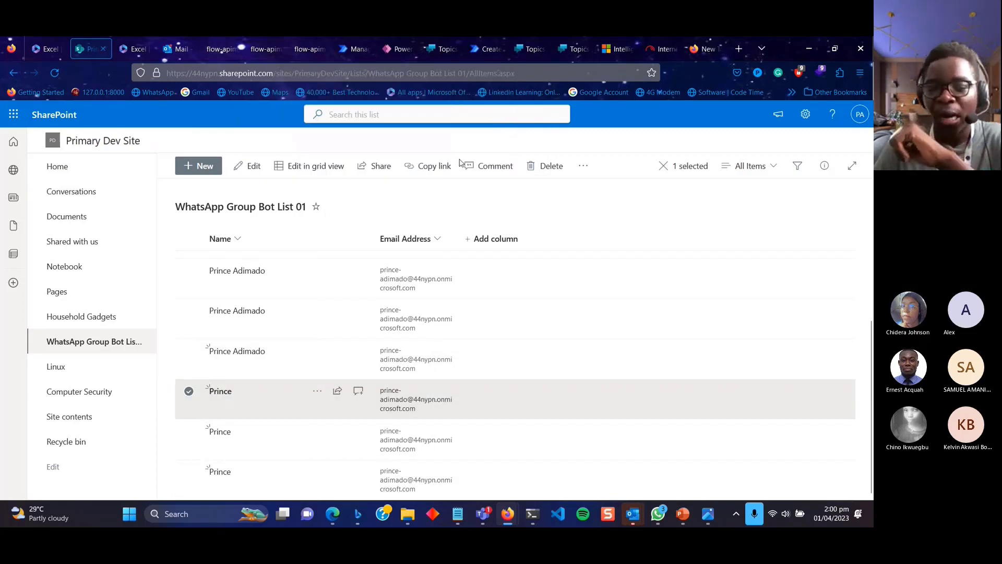
left_click(563, 514)
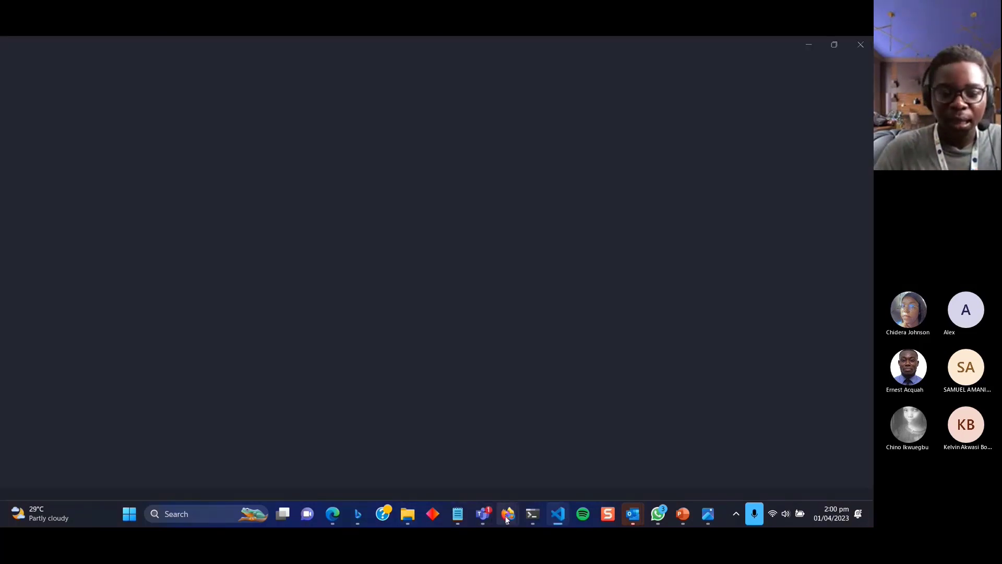
Cycle through the SharePoint list and new browser tab, then bring Visual Studio Code forward.
mouse_move(507, 517)
left_click(506, 482)
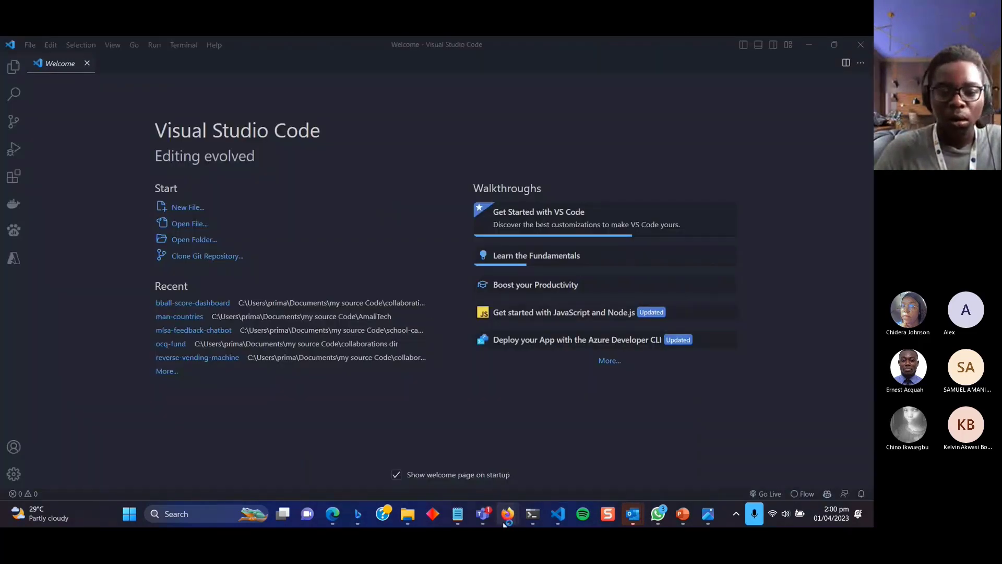
mouse_move(507, 516)
left_click(511, 441)
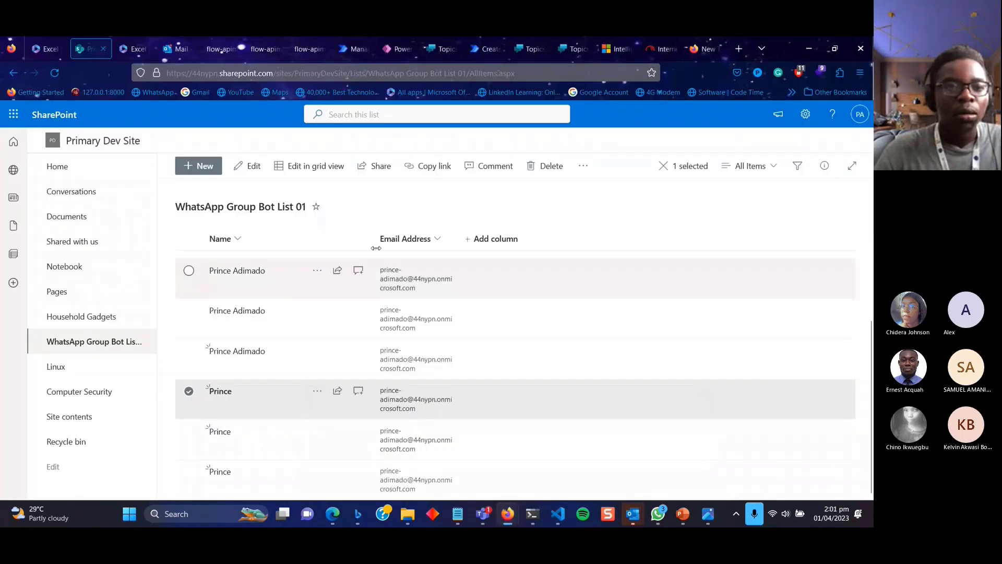
left_click(710, 53)
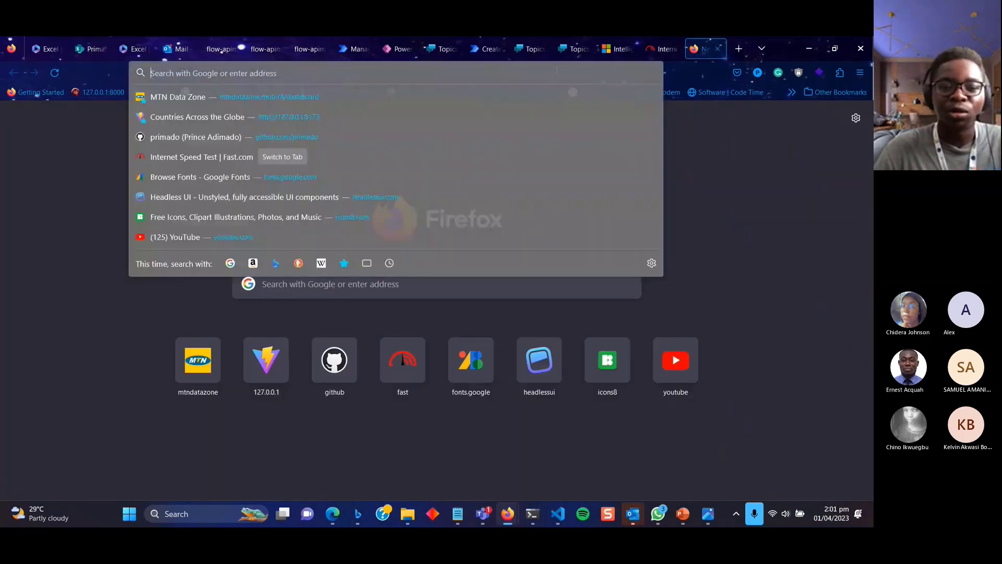
left_click(586, 460)
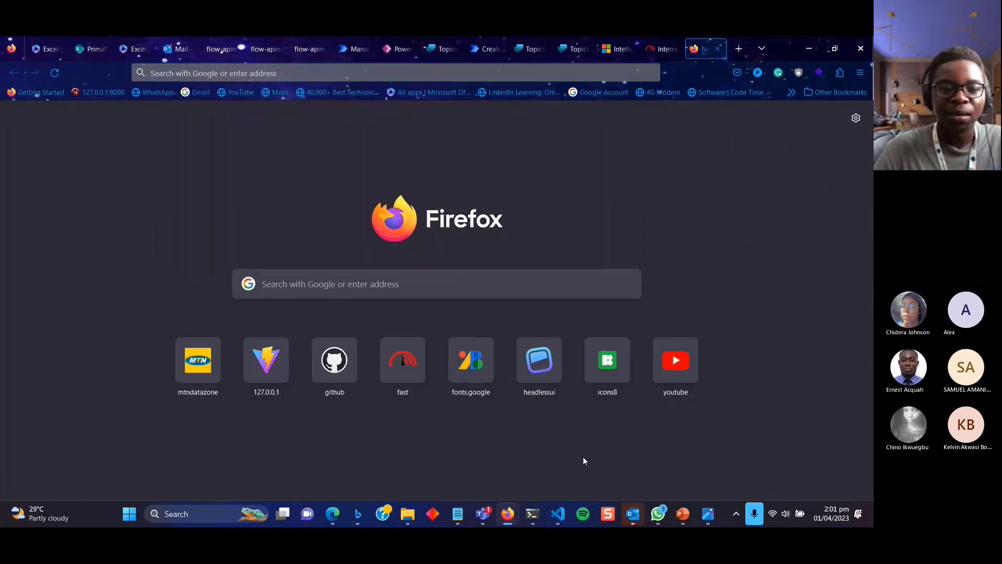
left_click(561, 521)
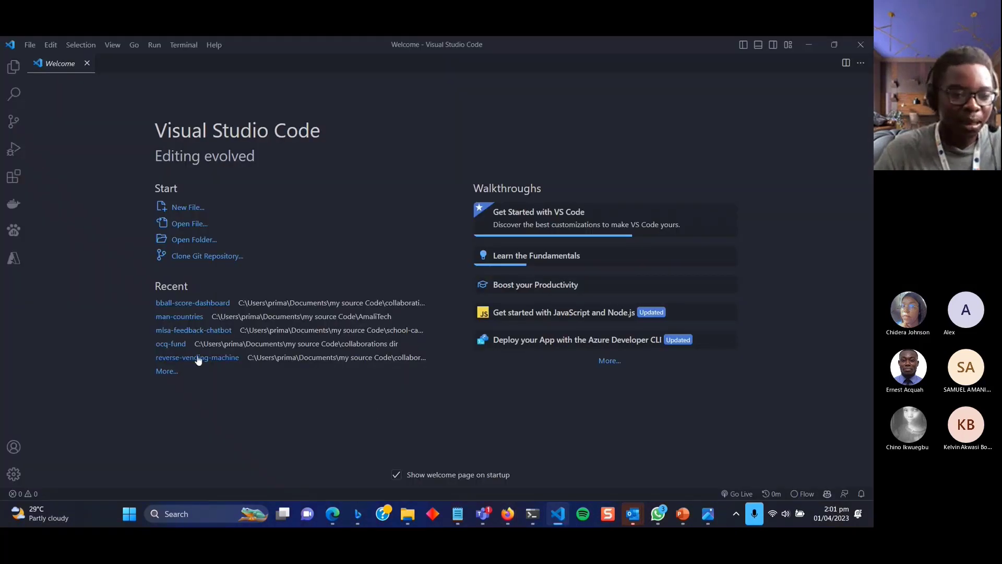
Open the mlsa-feedback-chatbot project and delete the stray 47 on line 10 of chatbotIframe.jsx.
left_click(175, 375)
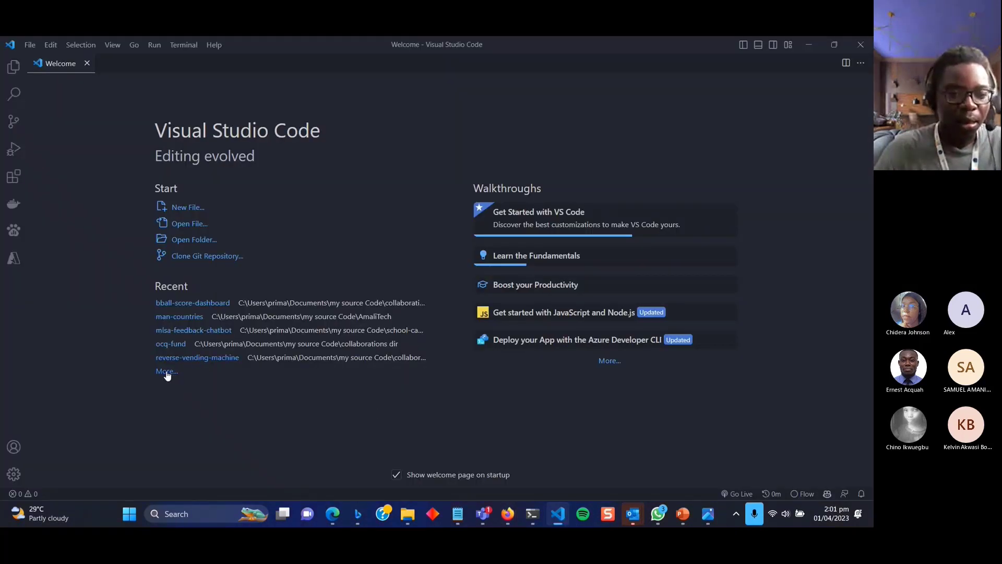
left_click(343, 109)
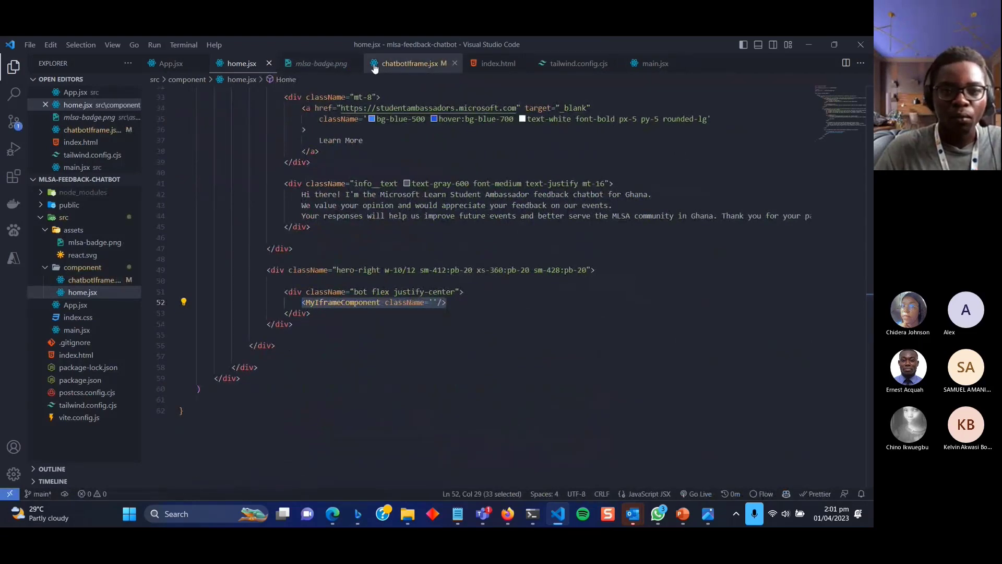
left_click(395, 68)
left_click(215, 188)
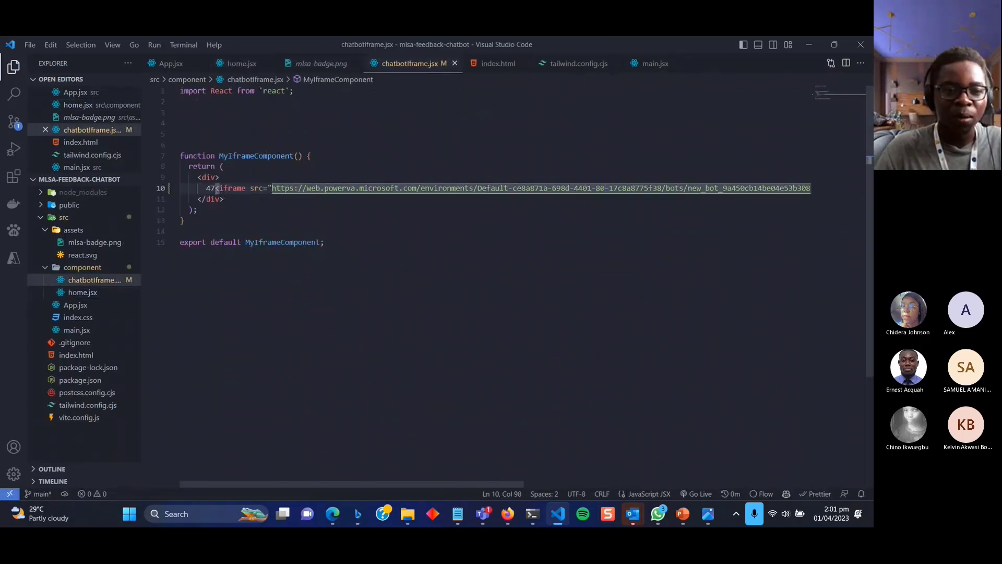
key("BackSpace")
key("BackSpace")
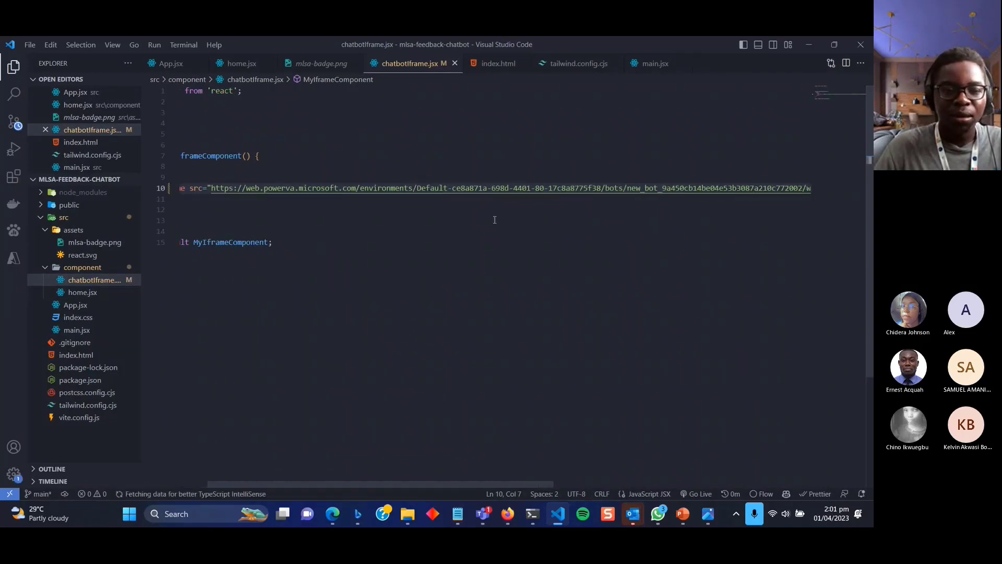
scroll(543, 218, "right", 10)
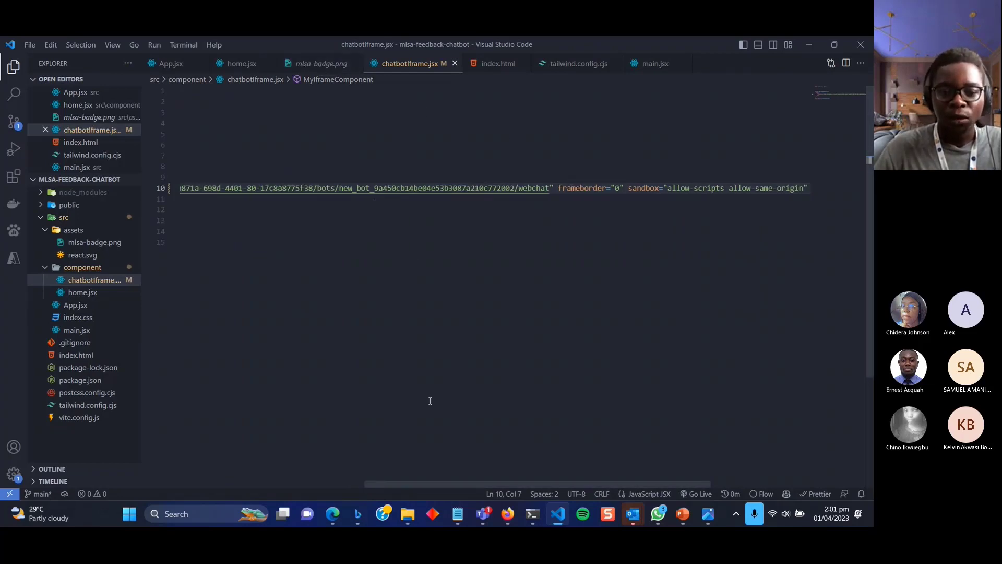
mouse_move(505, 514)
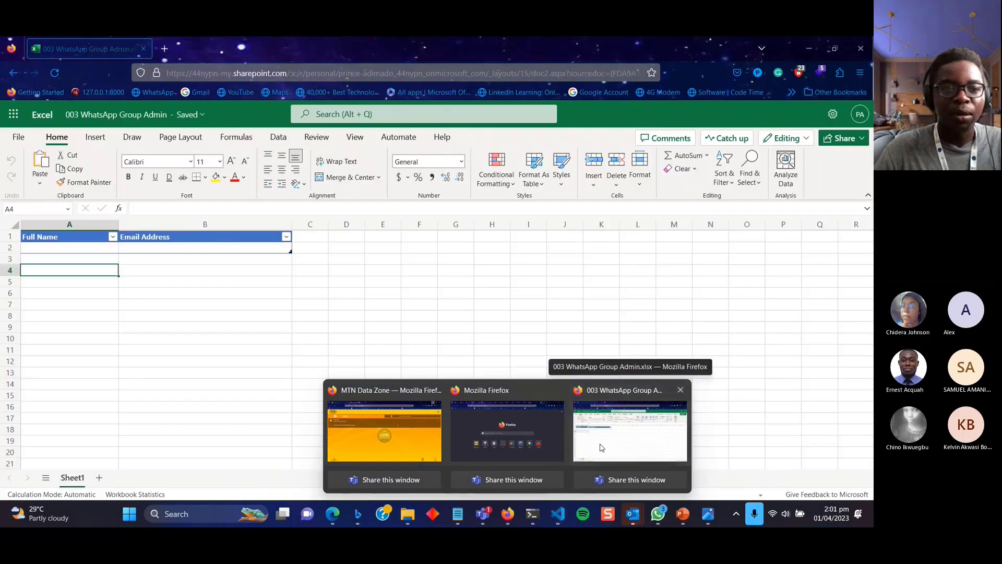
Load mlsa-feedback-bot.netlify.app in a new Firefox tab.
left_click(595, 449)
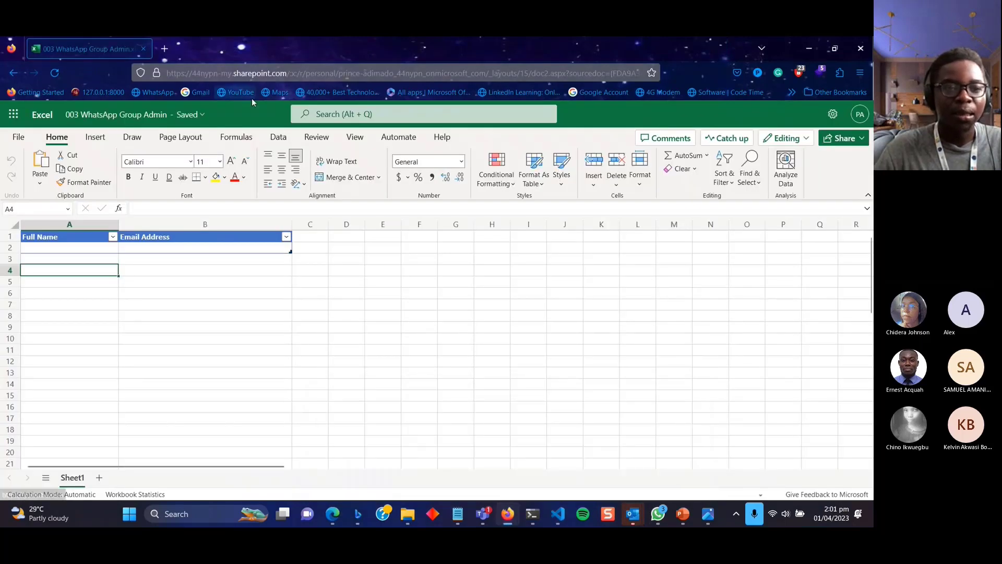
left_click(164, 49)
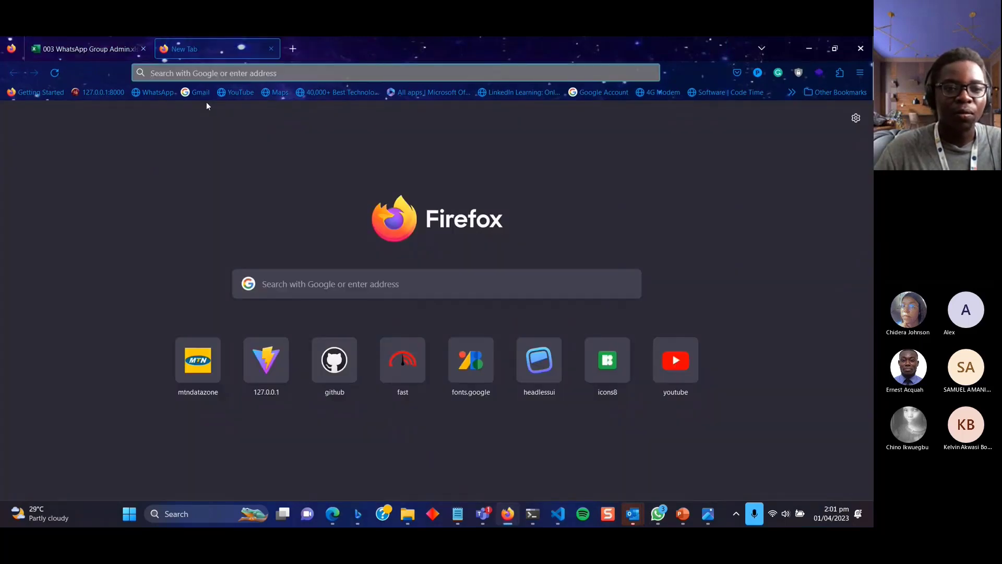
left_click(204, 71)
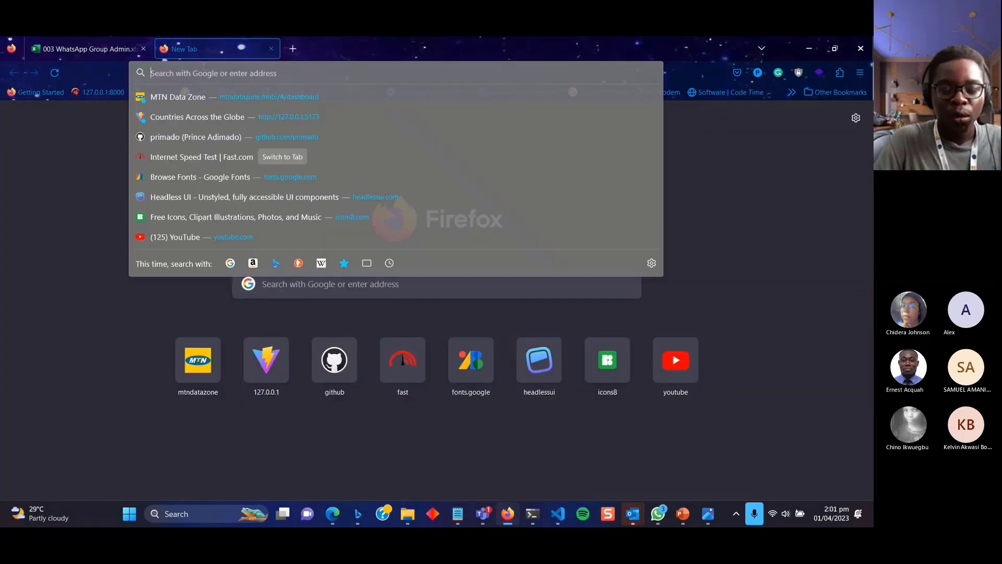
type("mlsa-feedback-bot.netlify.app/")
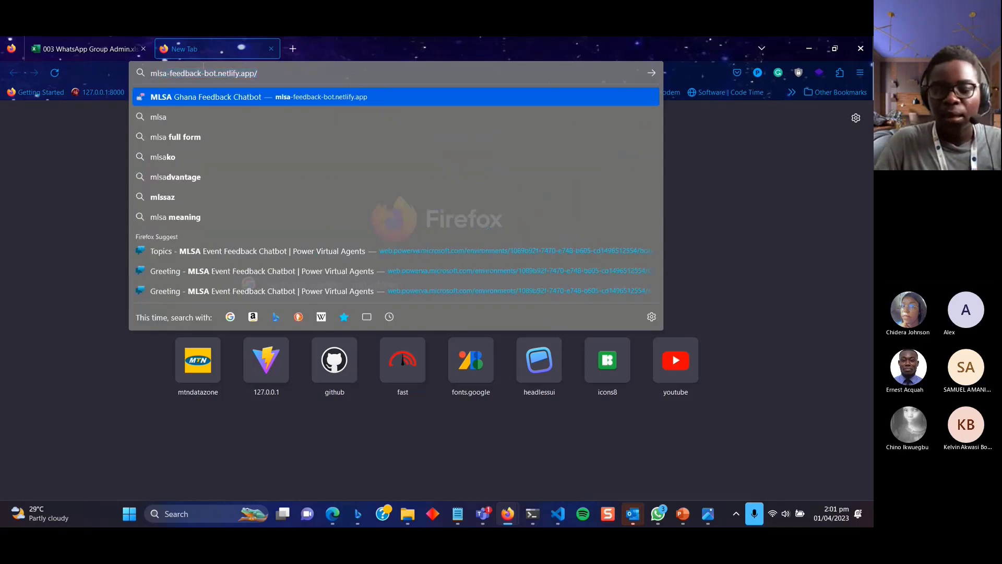
key("Return")
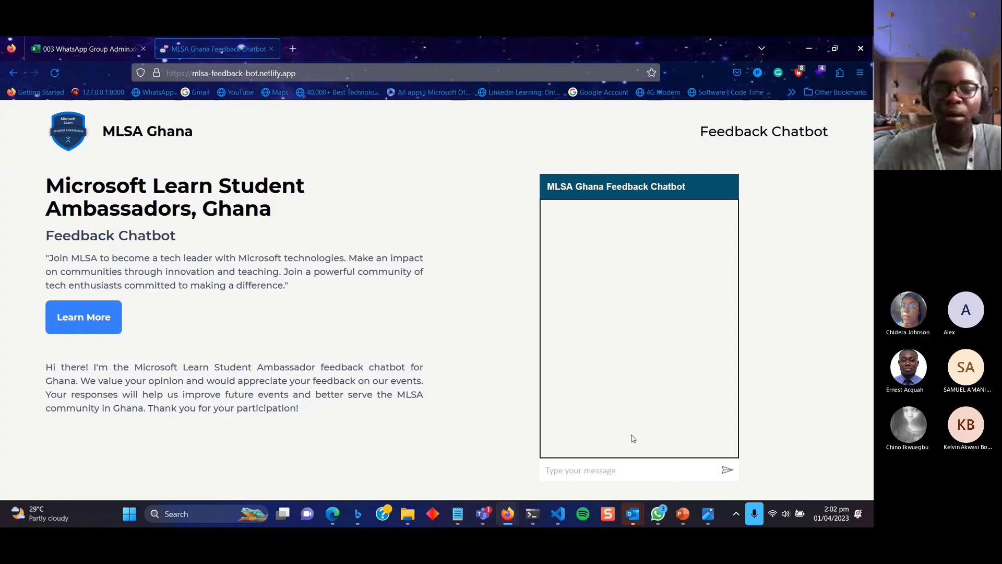
Greet the chatbot with 'hi' and give the event name 'PVA and Automate event'.
left_click(614, 472)
type("hi")
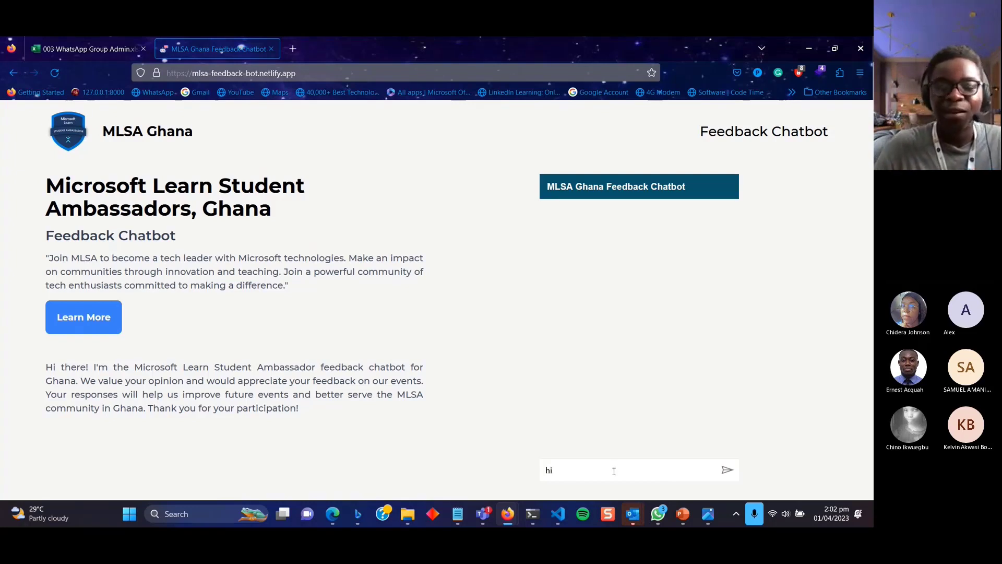
key("Return")
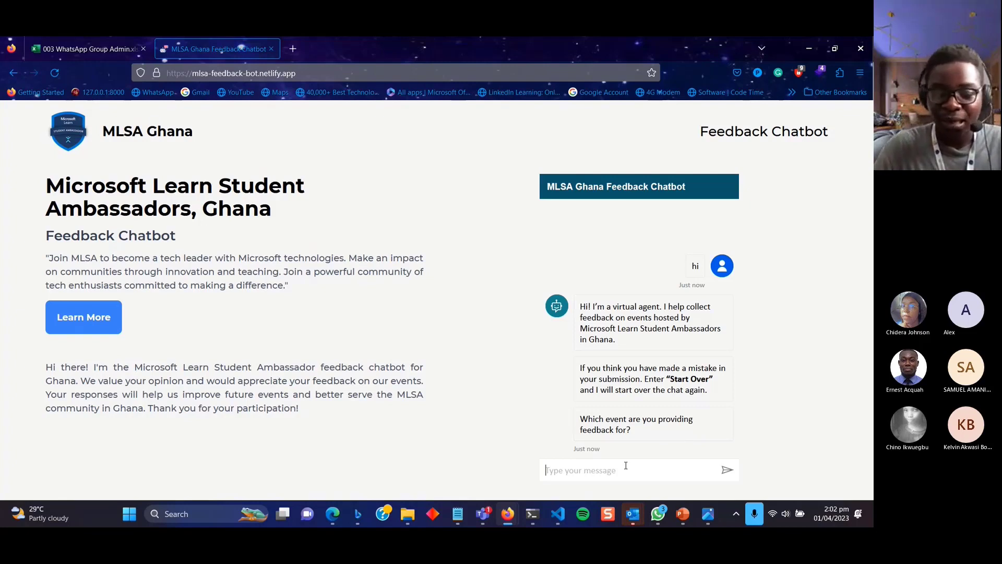
type("P")
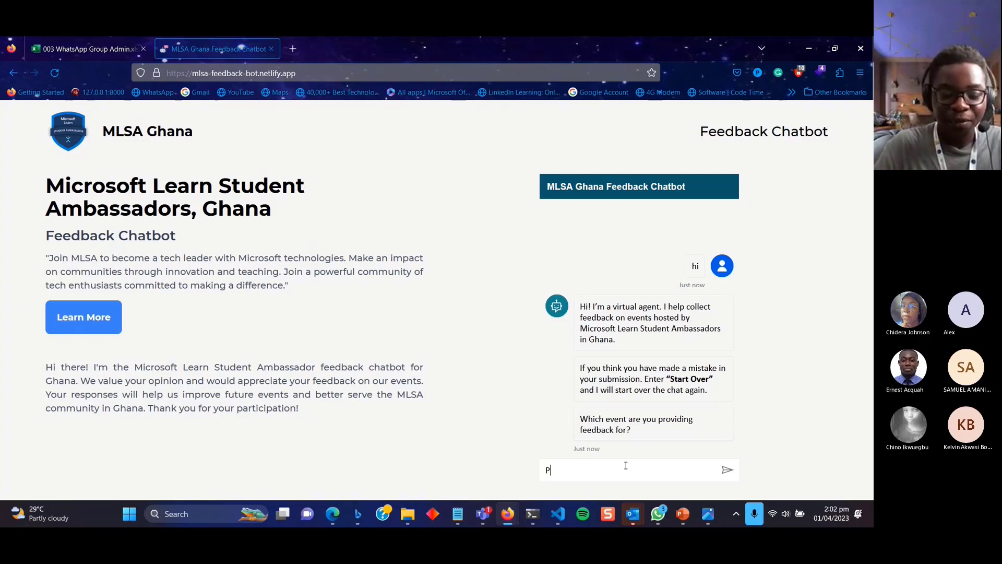
type("VA and Auotm")
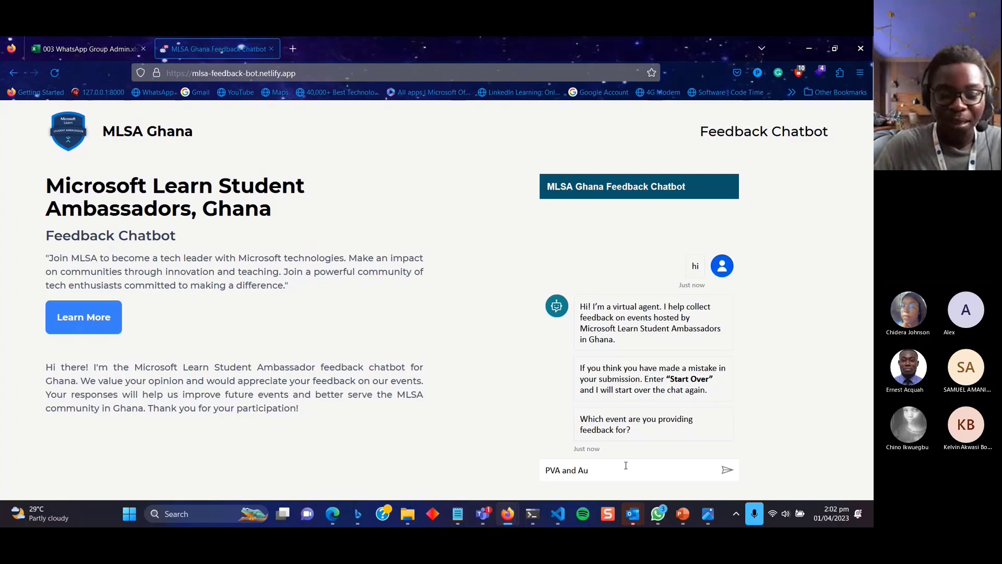
key("BackSpace")
key("BackSpace")
key("BackSpace")
type("t")
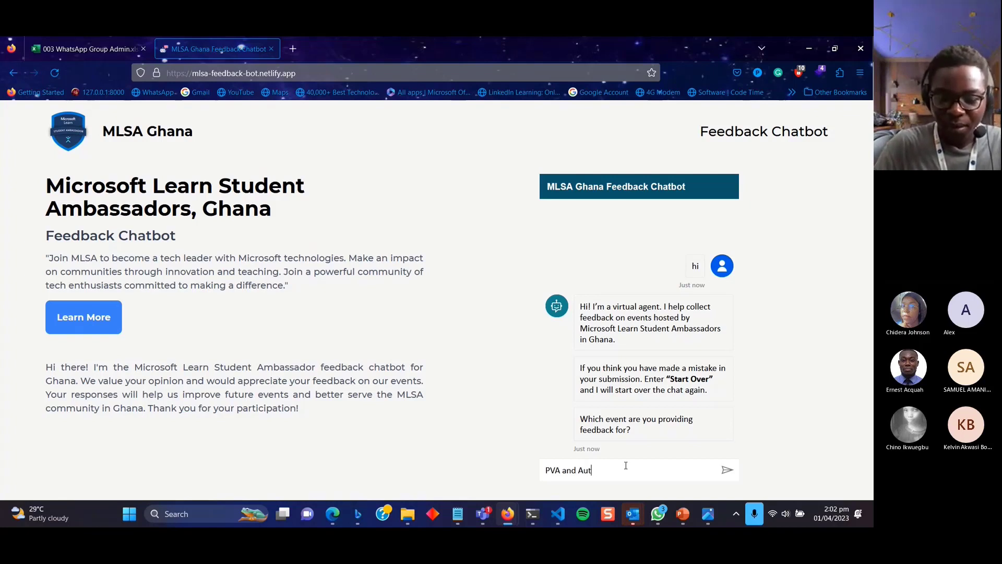
type("omate event")
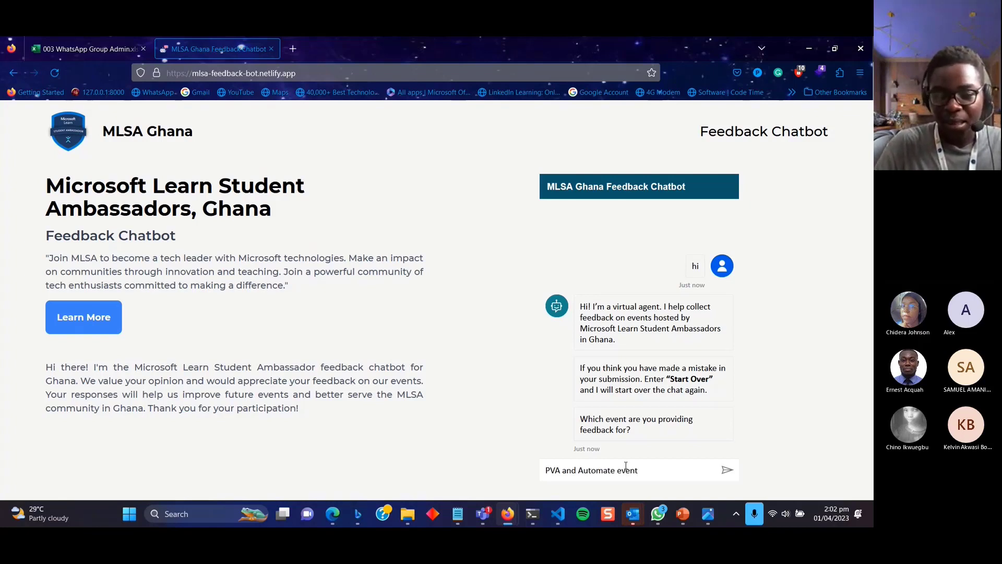
key("Return")
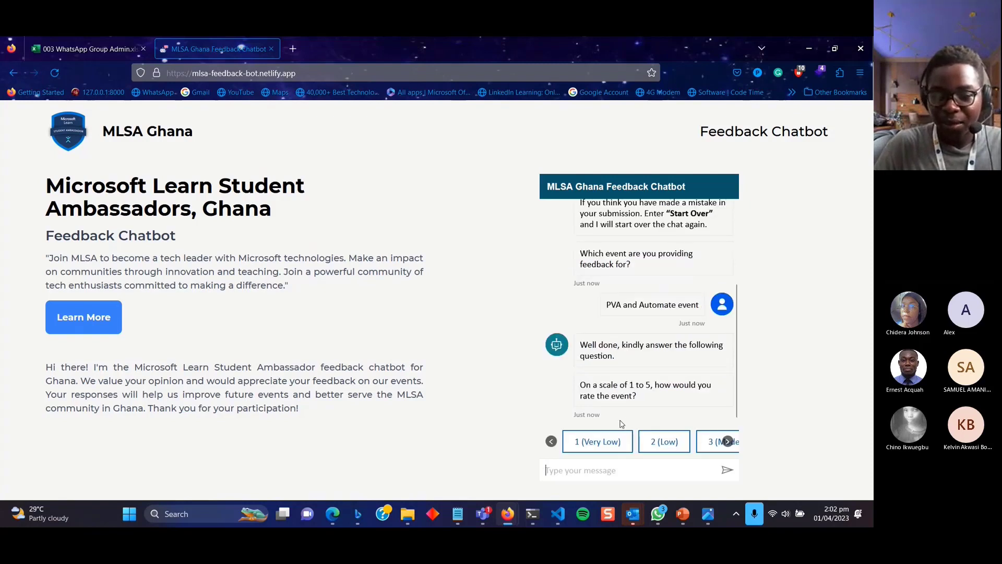
Answer 5 (Very High) to the three rating questions and confirm the event was well organized.
scroll(658, 444, "right", 3)
left_click(658, 444)
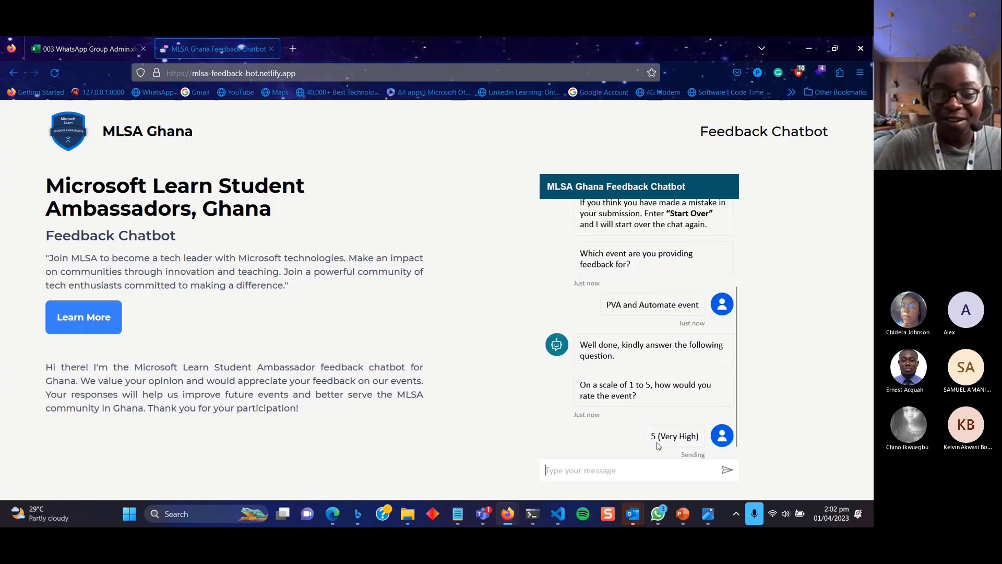
left_click(657, 444)
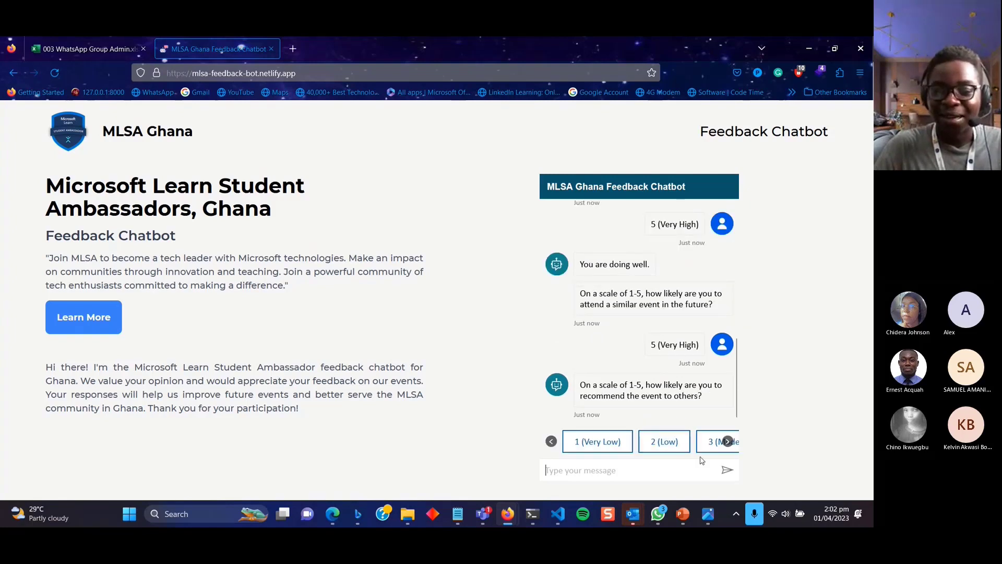
scroll(688, 444, "right", 3)
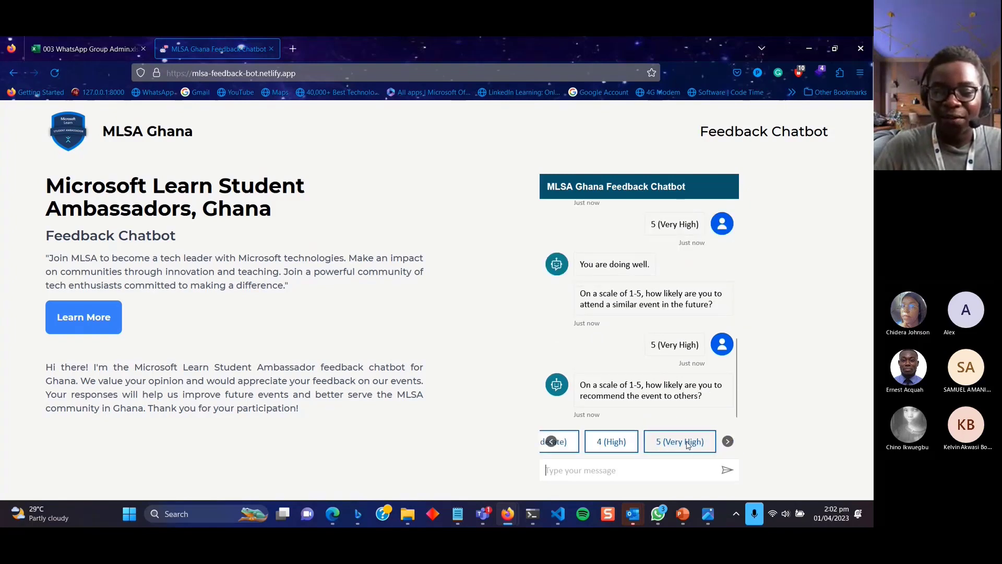
left_click(685, 443)
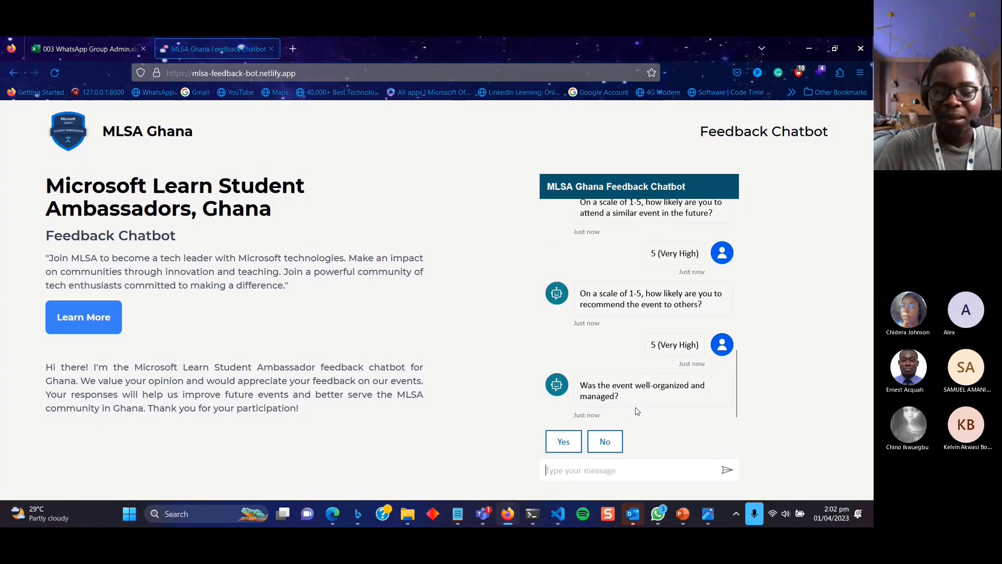
left_click(577, 449)
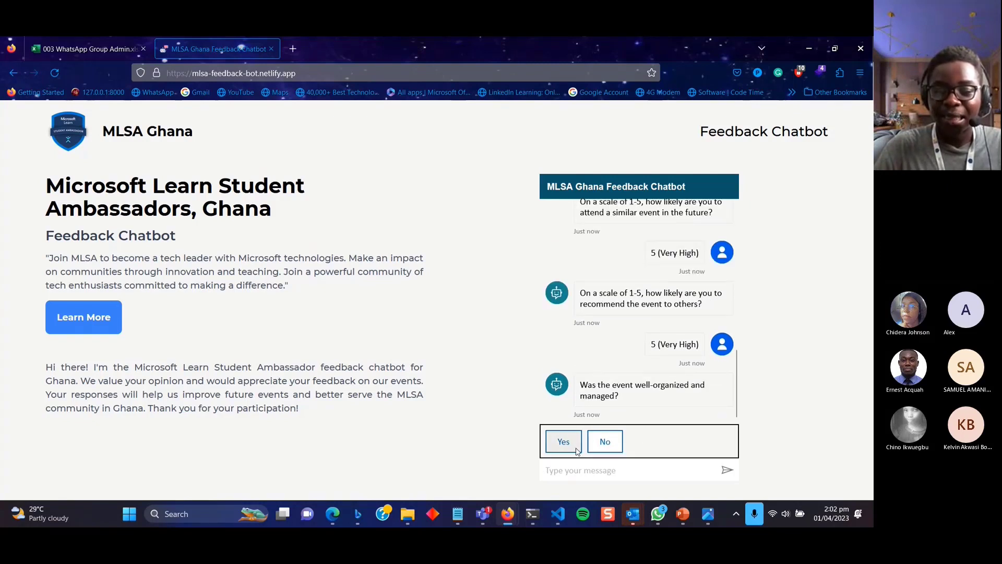
left_click(577, 449)
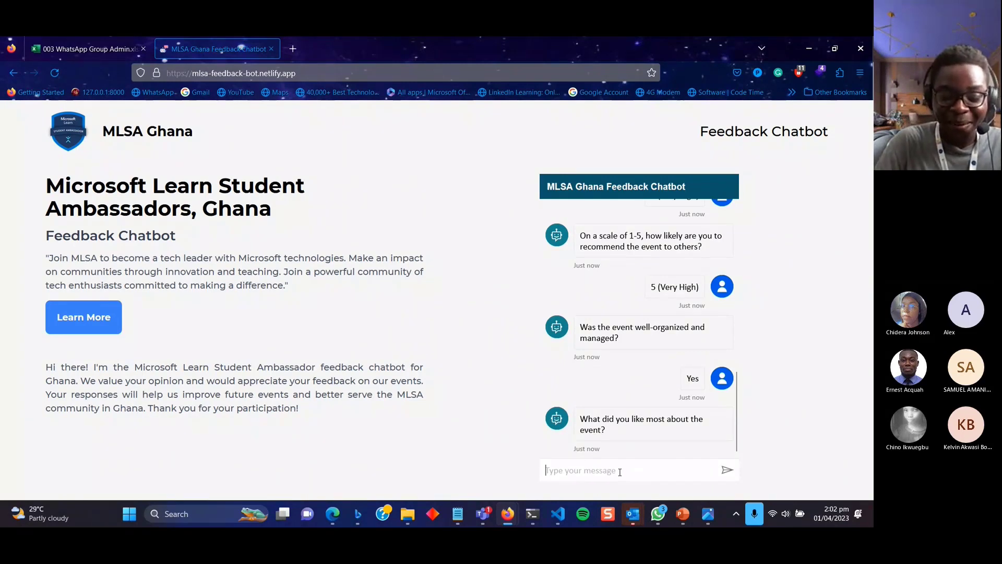
Reply 'the presentation' liked most, 'none' liked least, 'yes' to expectations, and decline suggestions.
type("the presentation")
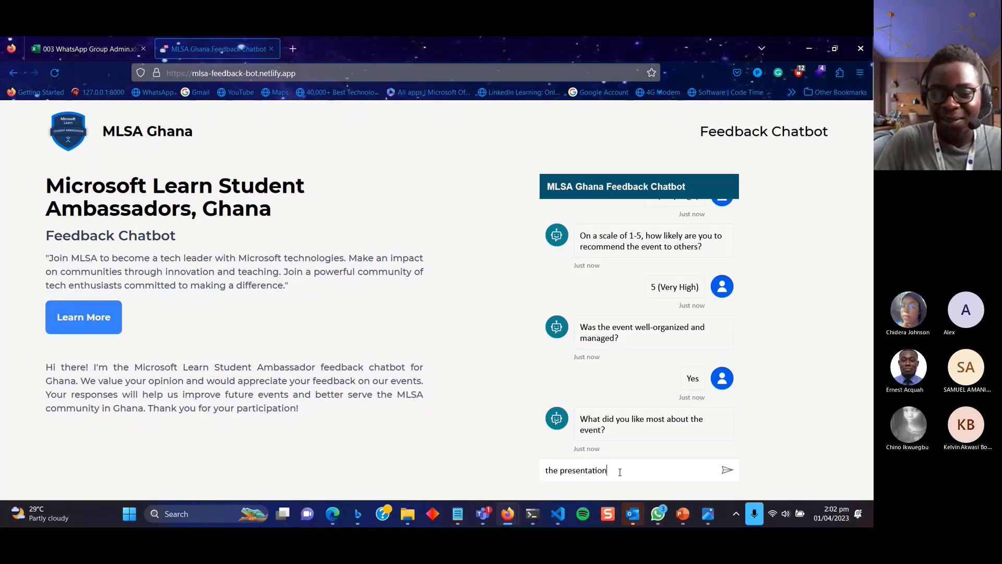
key("Return")
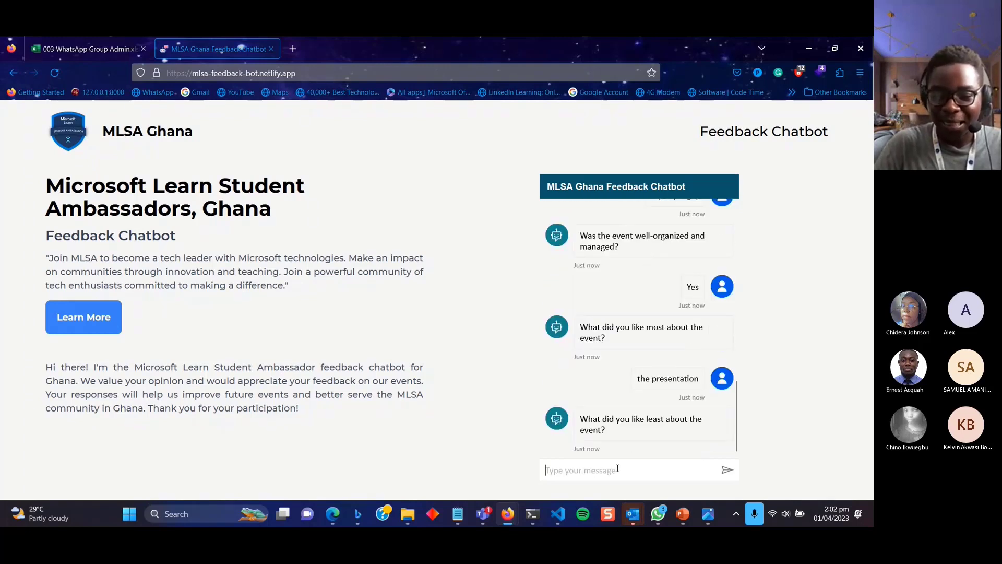
type("none")
key("Return")
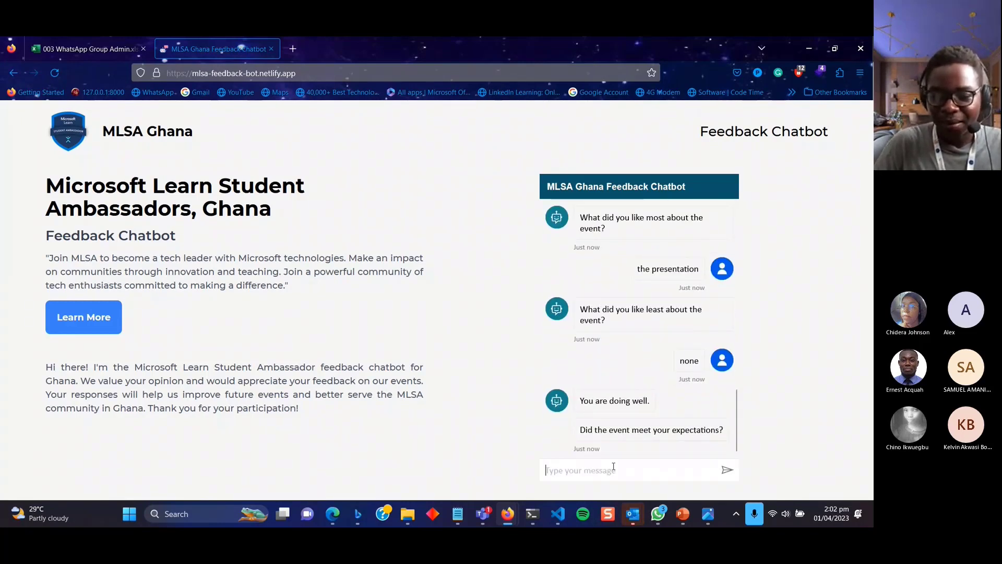
type("yes")
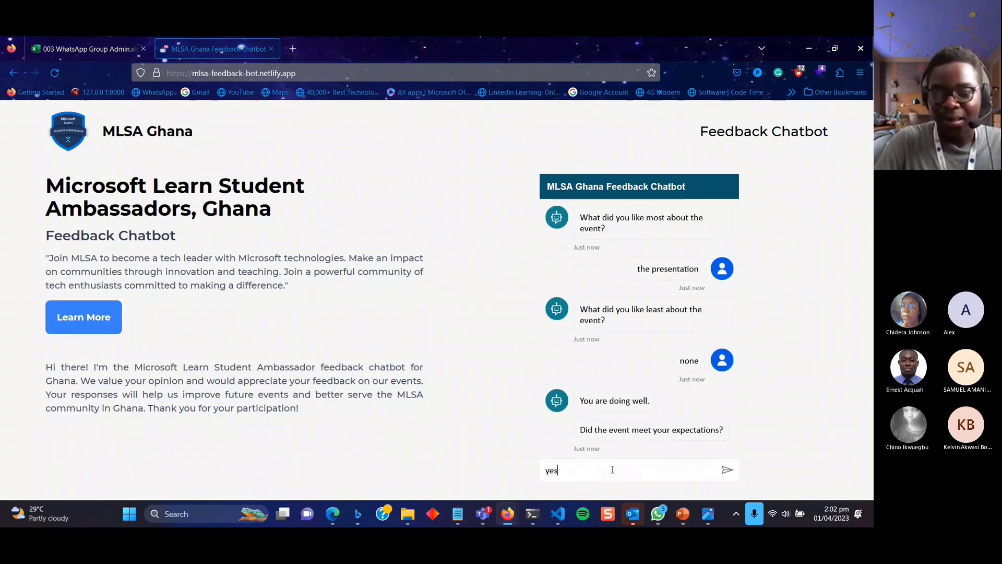
key("Return")
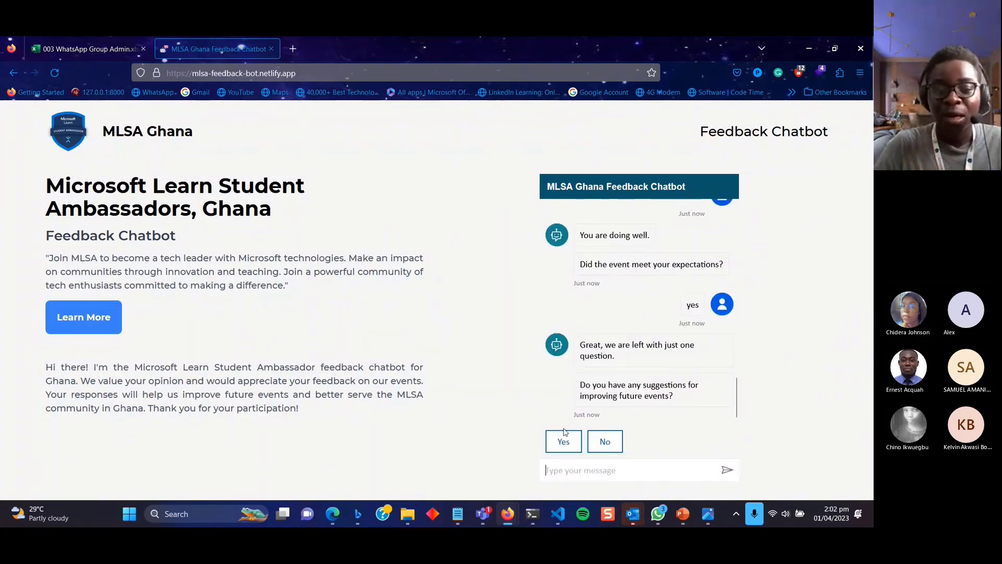
left_click(605, 441)
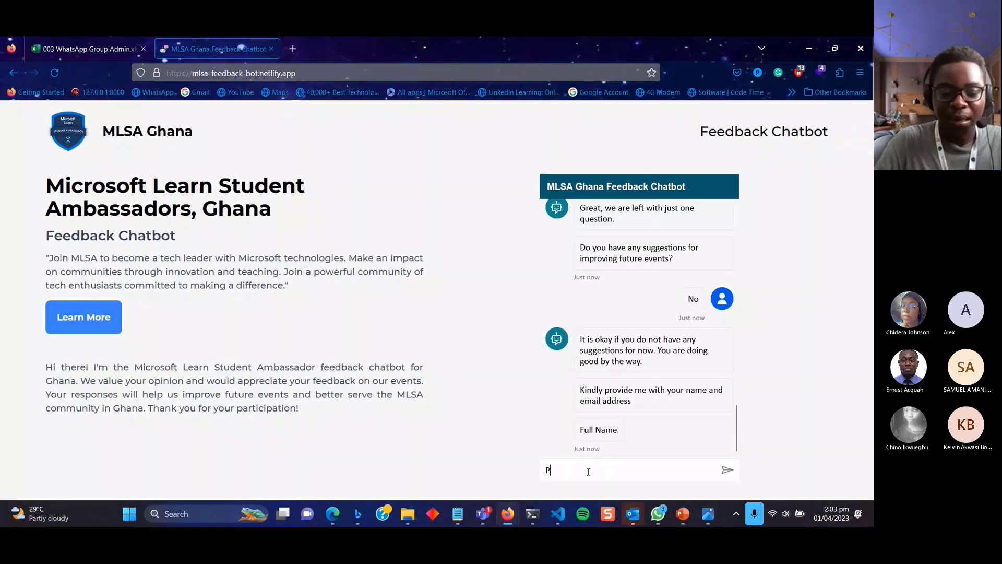
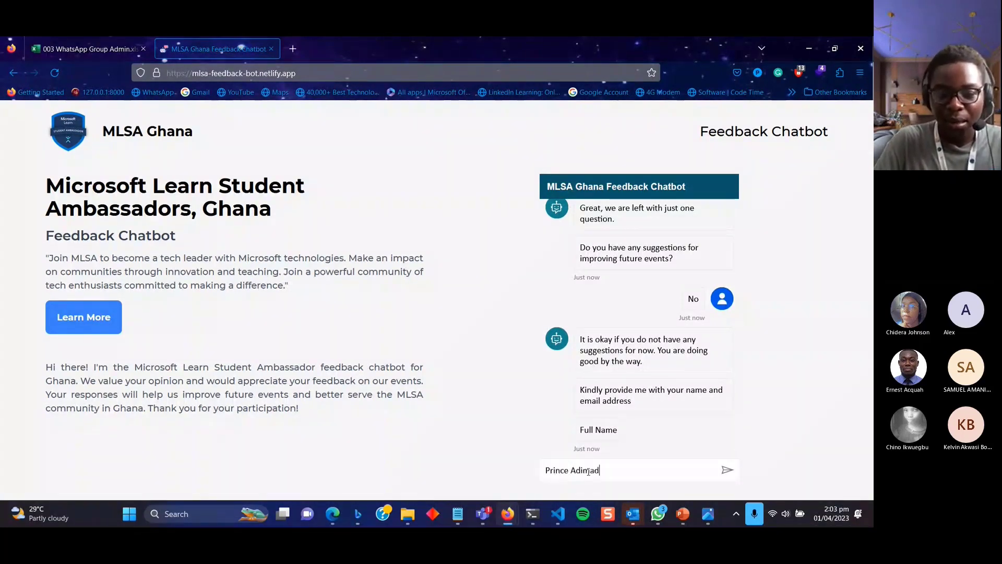
Give full name and pasted e-mail, confirm them, rate 5 stars, and end with No, thanks.
key("Return")
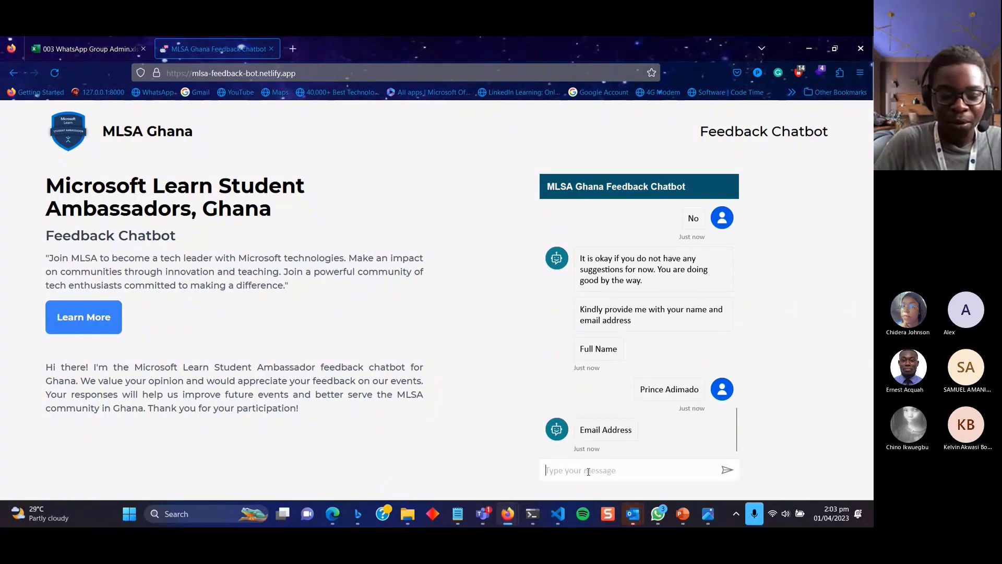
key("ctrl+v")
key("Return")
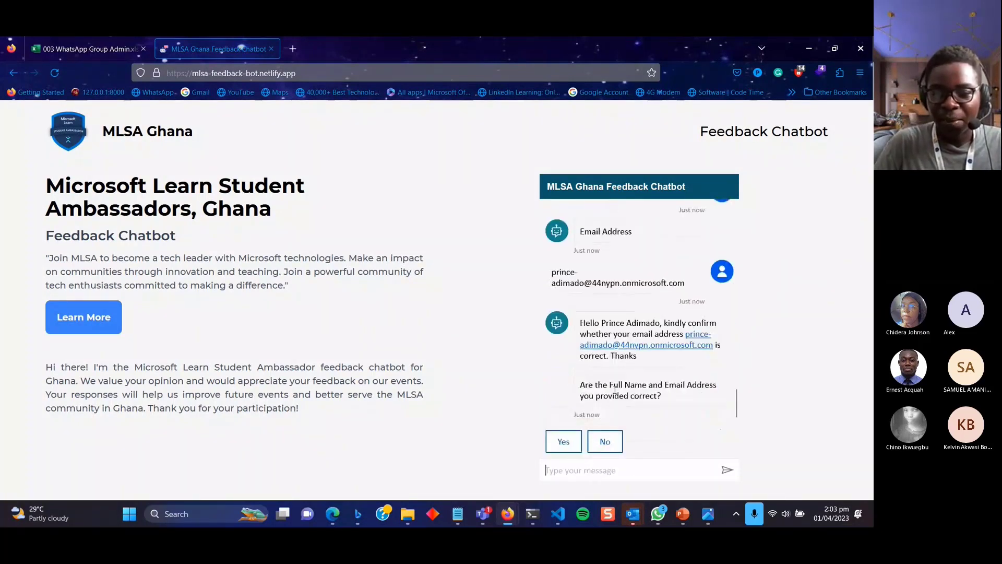
left_click(565, 441)
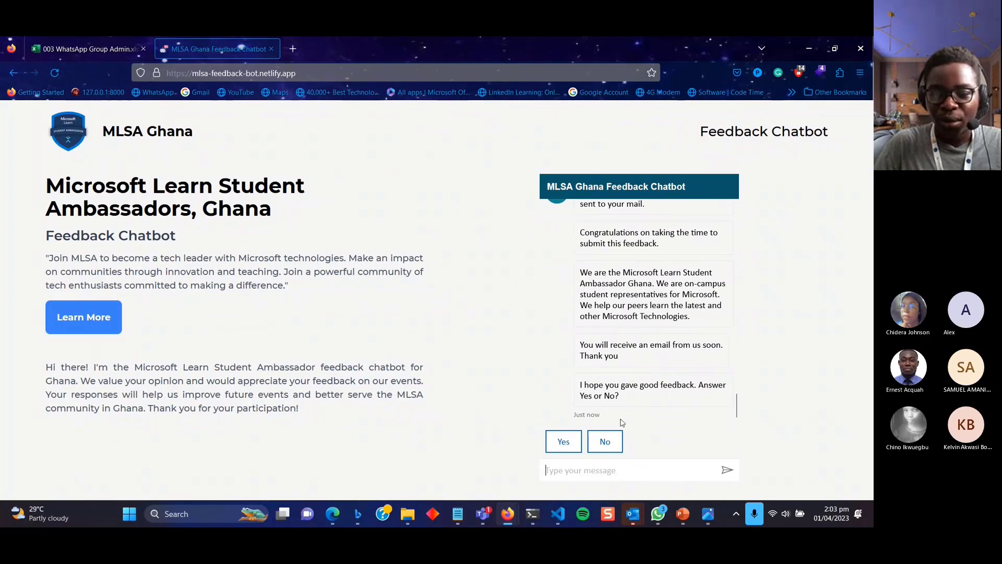
left_click(559, 445)
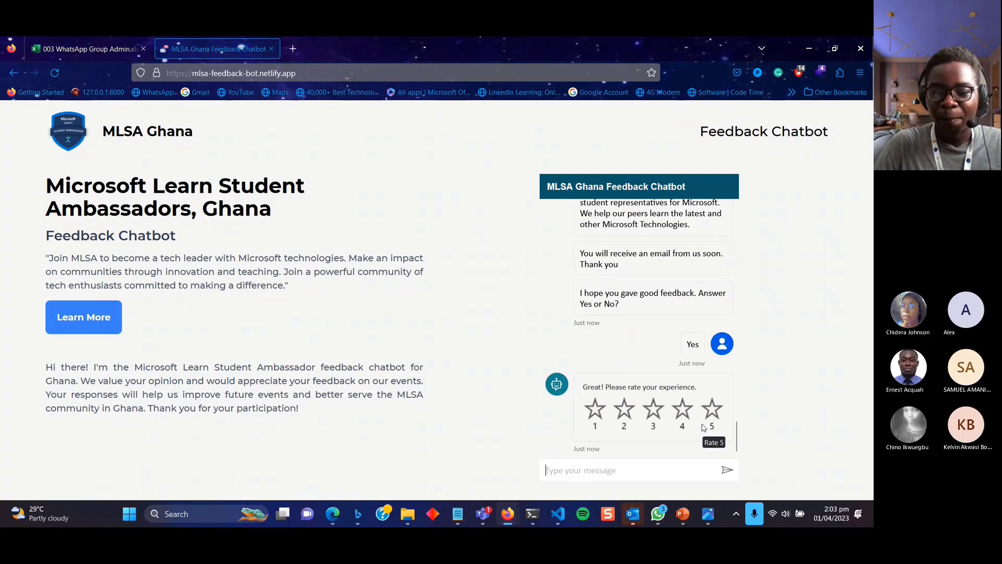
left_click(714, 413)
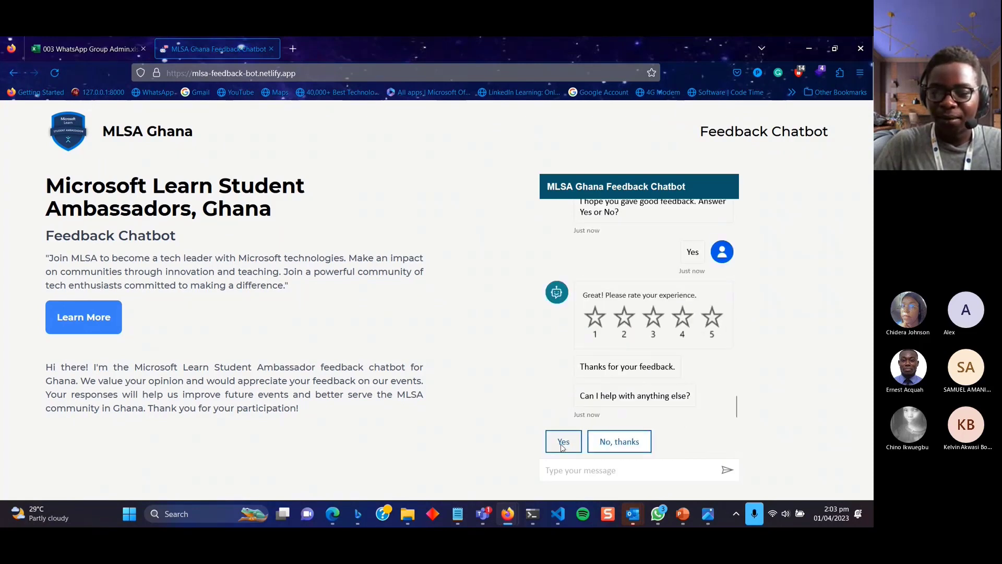
left_click(621, 443)
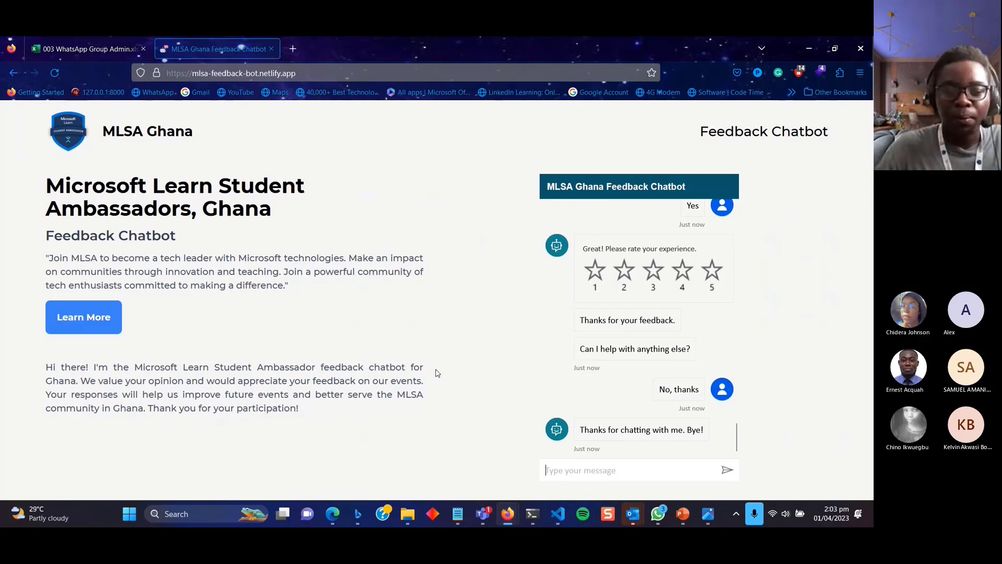
Open the PVA and Automate event feedback email in Outlook, then go to Excel's home page.
mouse_move(508, 513)
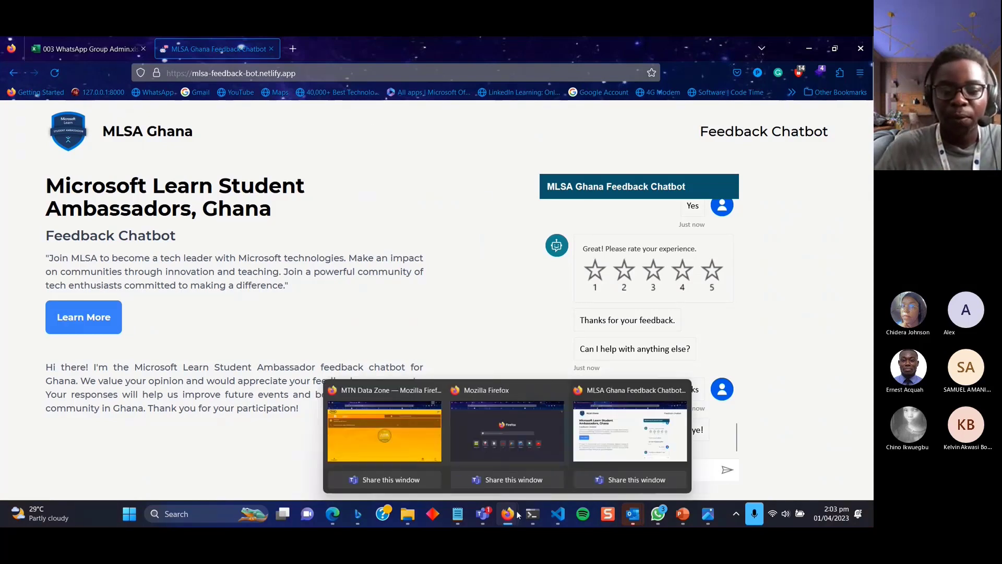
left_click(515, 437)
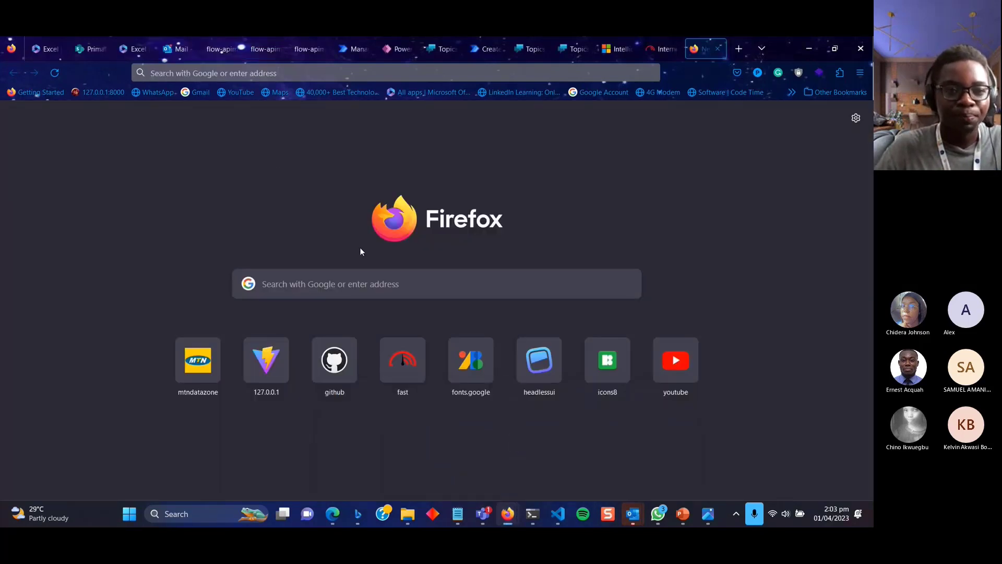
left_click(173, 52)
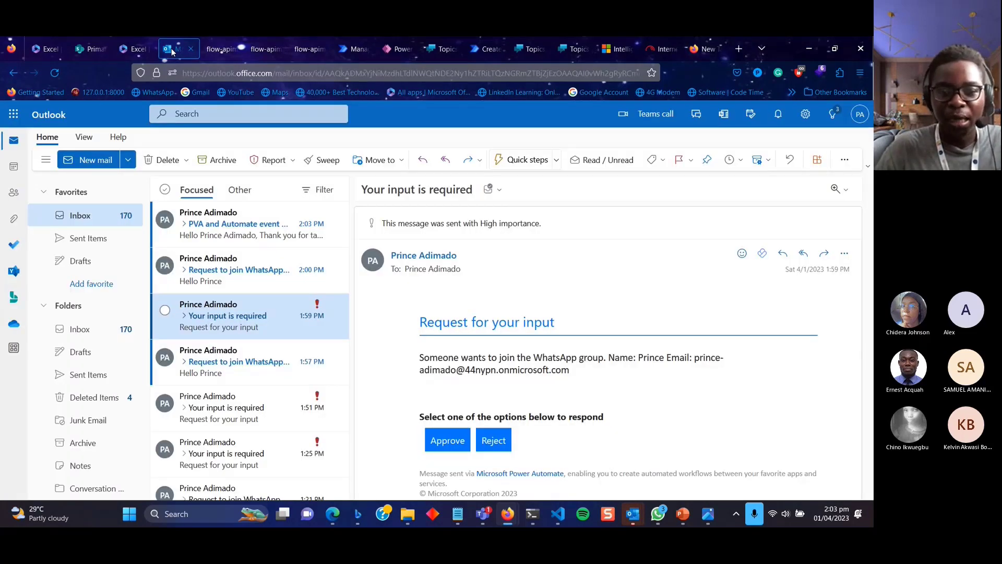
left_click(251, 225)
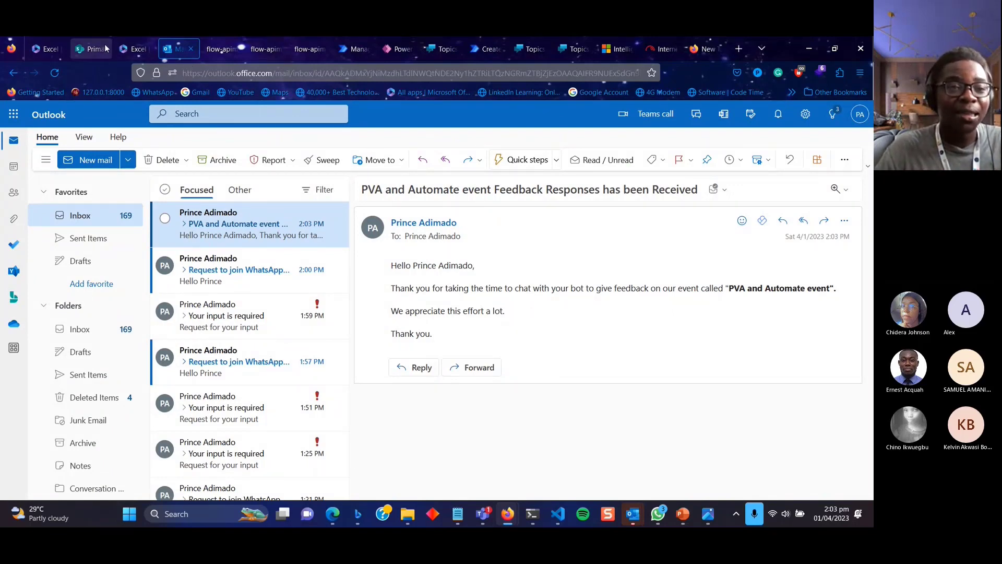
left_click(131, 48)
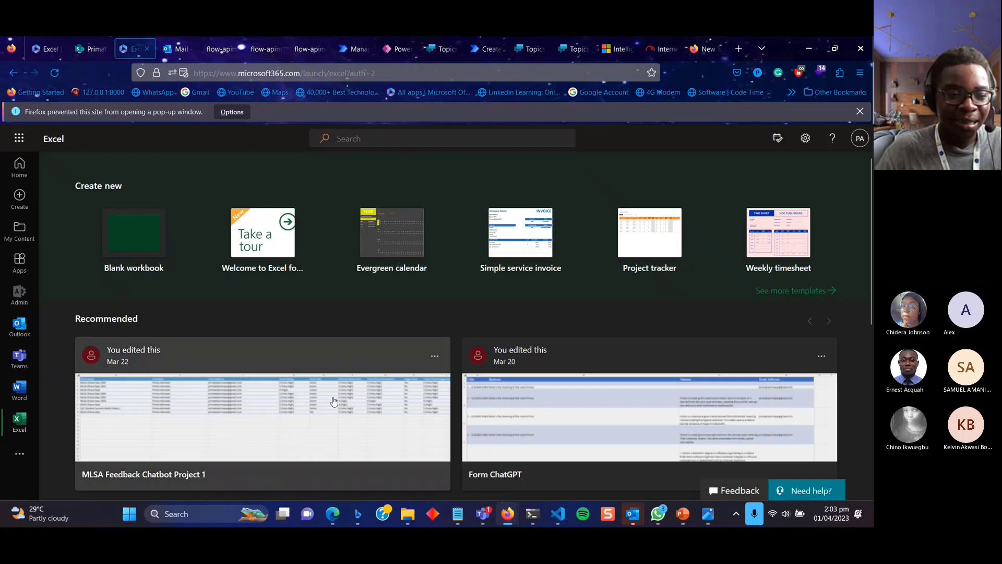
scroll(332, 402, "down", 1)
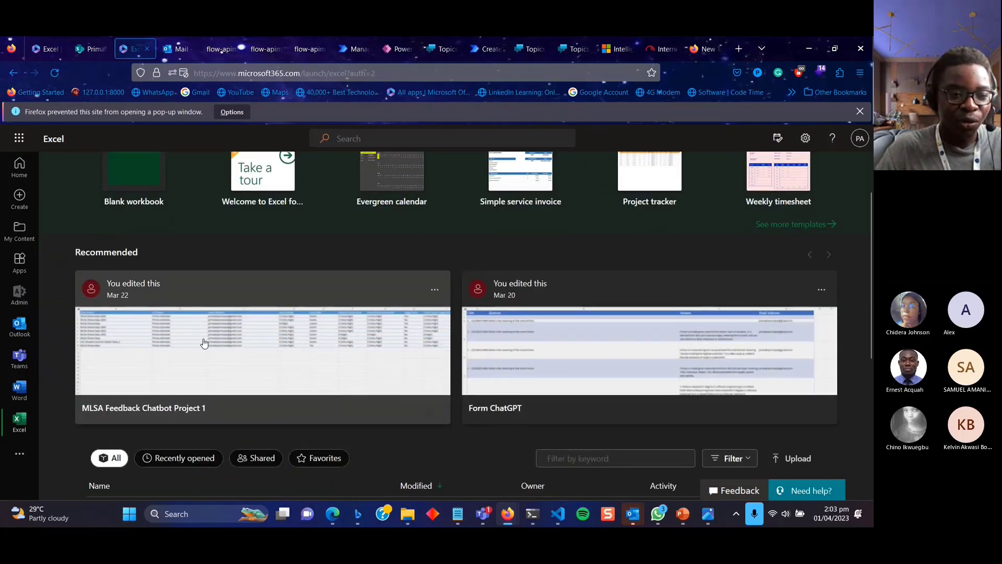
left_click(265, 365)
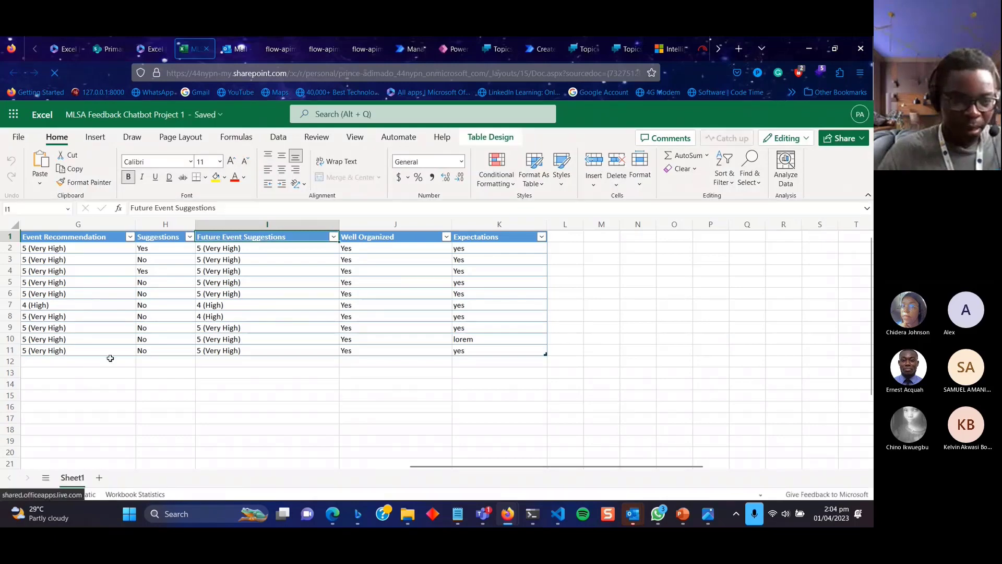
scroll(110, 358, "left", 10)
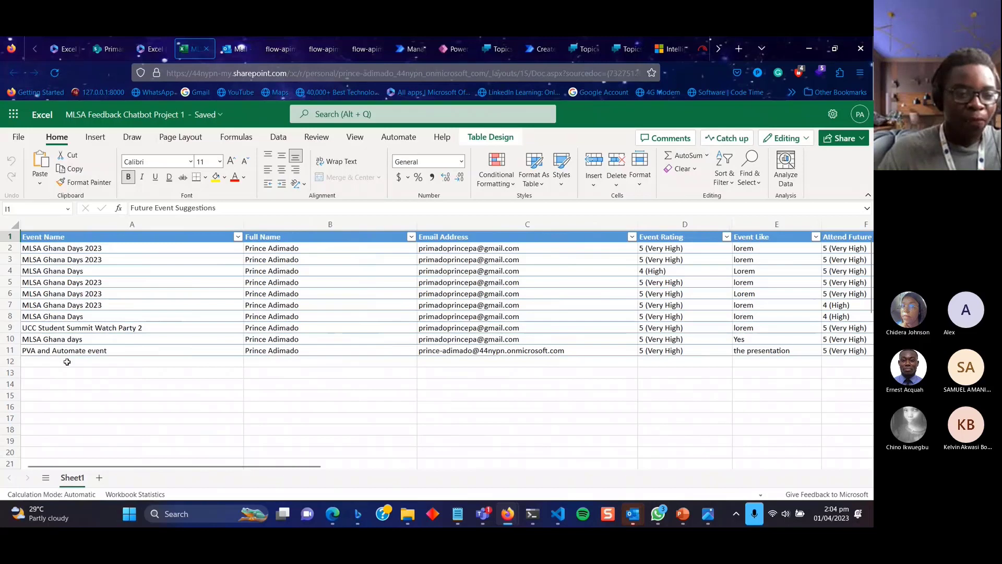
left_click(36, 357)
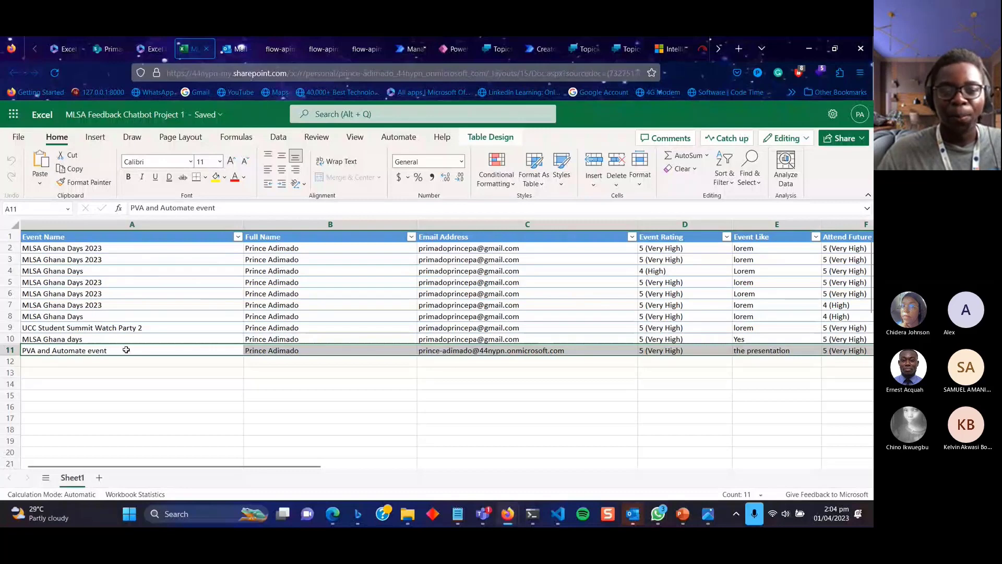
scroll(327, 350, "right", 10)
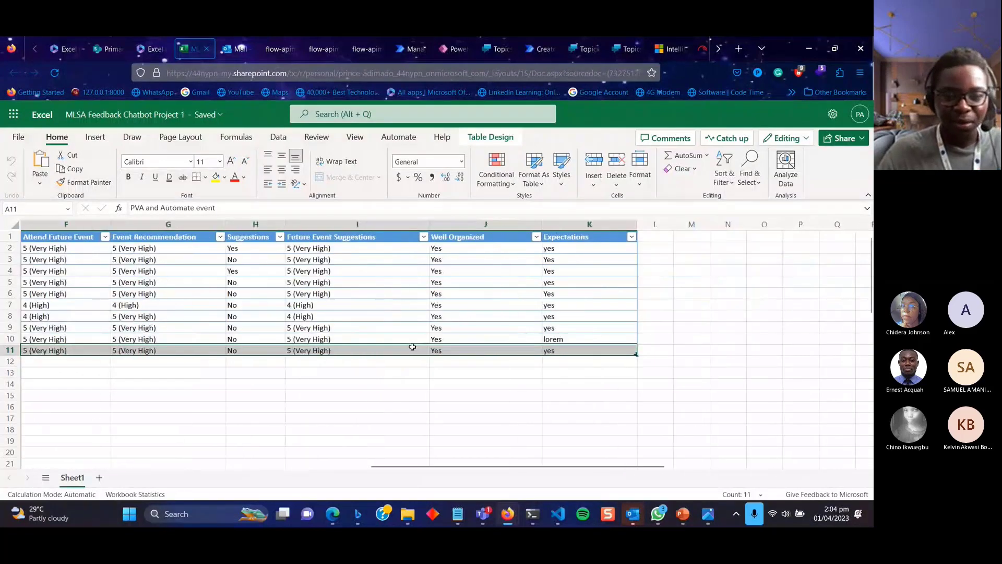
scroll(413, 347, "left", 10)
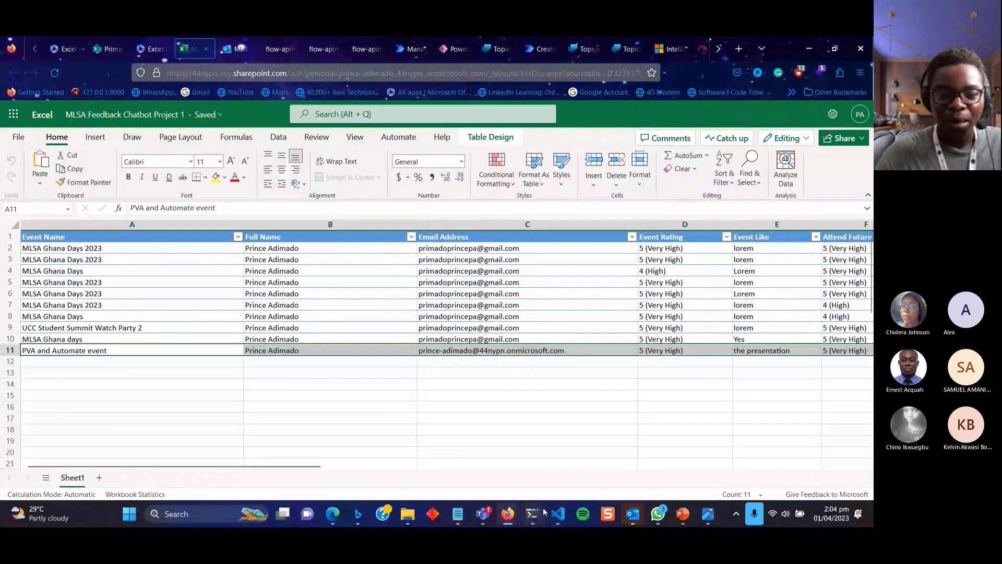
mouse_move(505, 514)
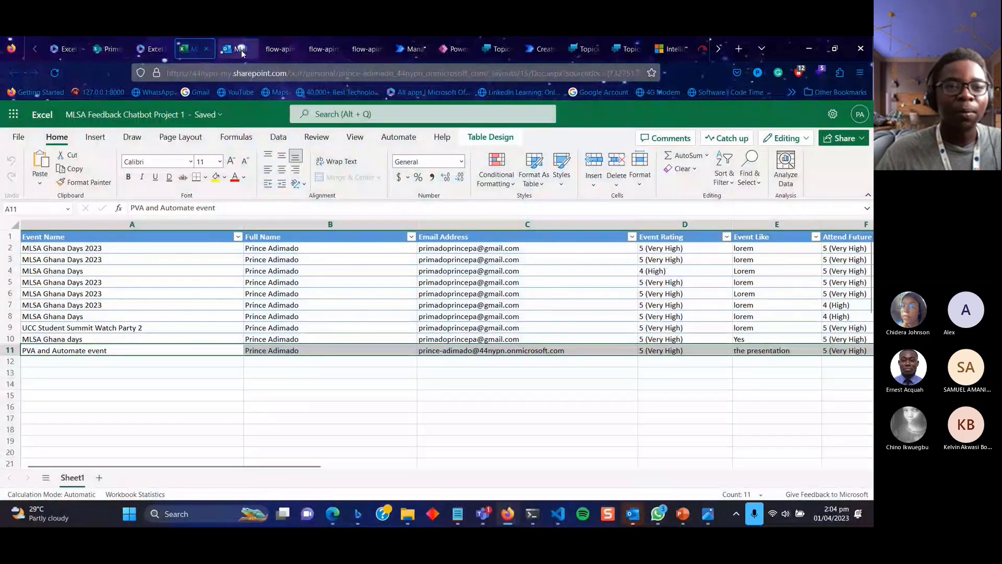
Close the leftover approval tabs in the browser.
left_click(368, 48)
left_click(379, 49)
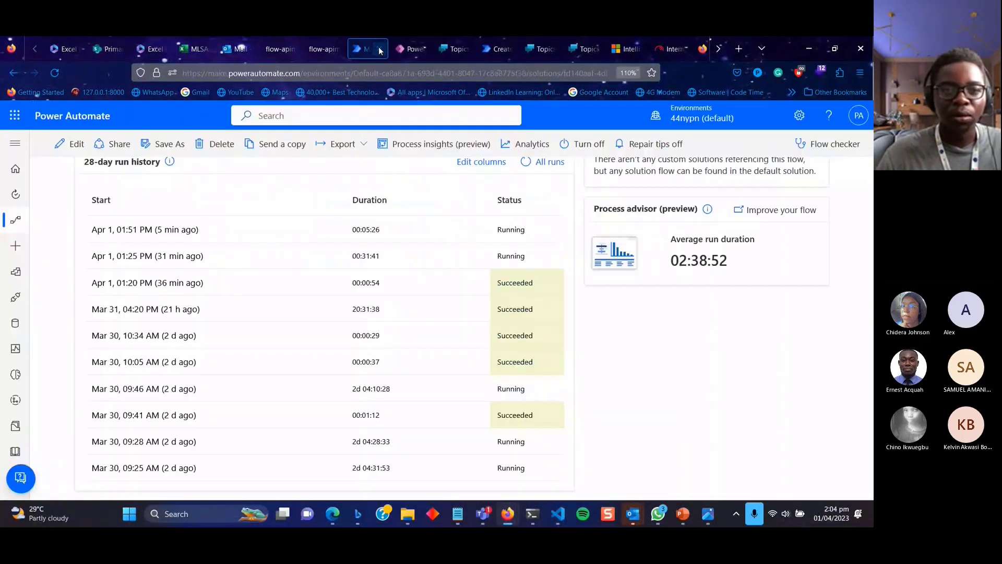
left_click(338, 53)
left_click(338, 52)
left_click(289, 48)
left_click(289, 49)
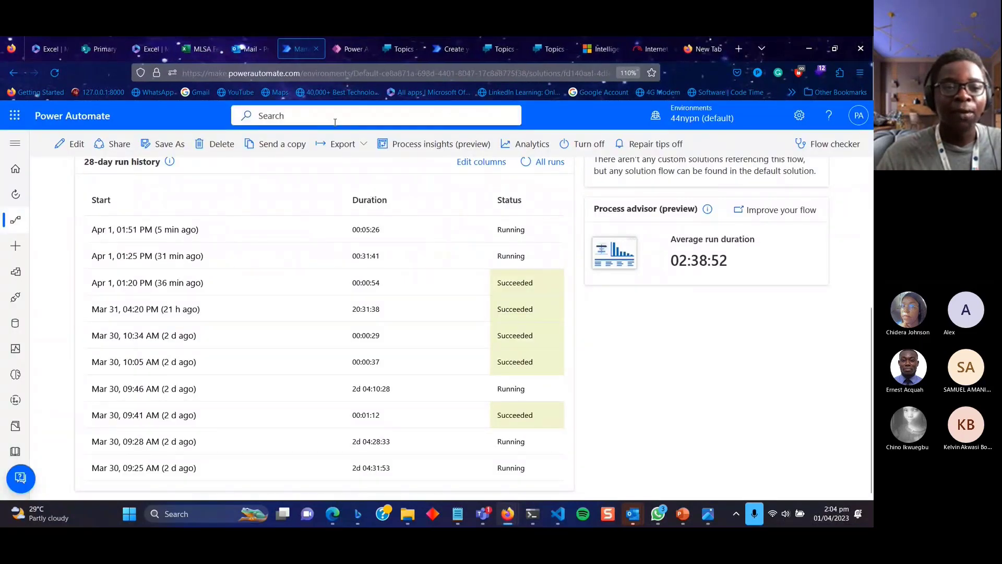
scroll(189, 205, "up", 5)
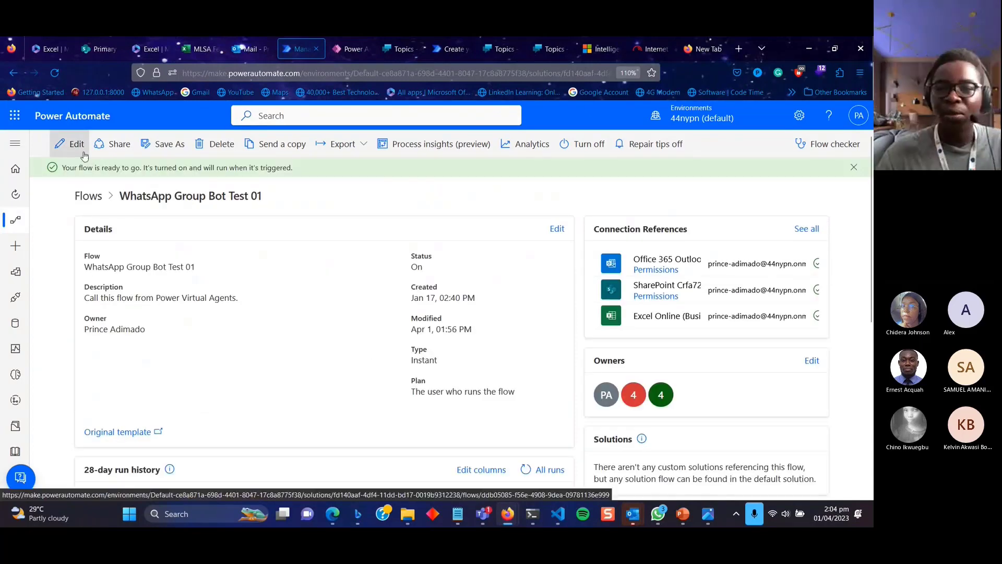
Edit the WhatsApp Group Bot Test 01 flow, expanding Condition and the Add a row into a table step.
left_click(73, 146)
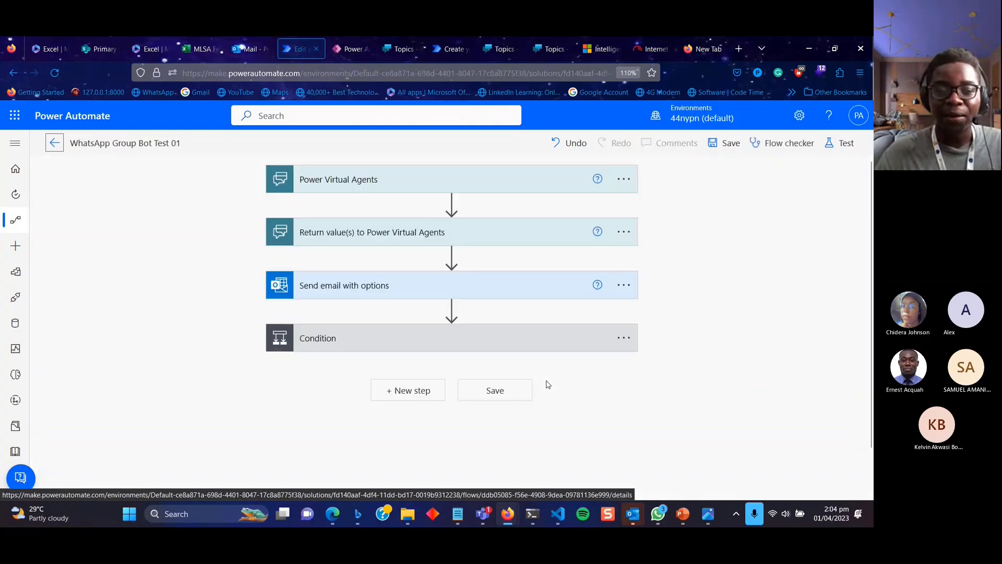
left_click(516, 342)
scroll(515, 342, "down", 5)
left_click(364, 357)
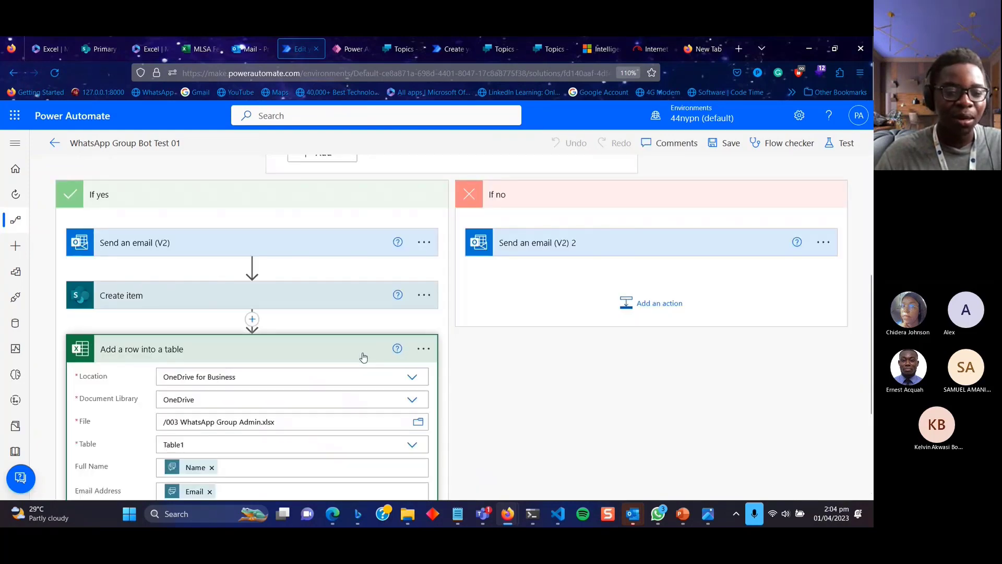
scroll(364, 357, "down", 3)
scroll(301, 336, "up", 1)
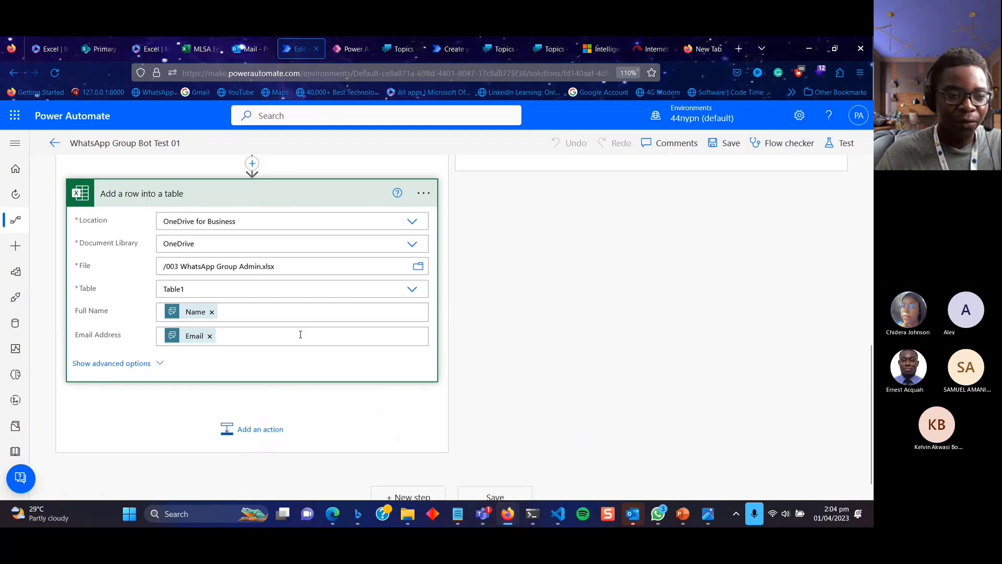
scroll(301, 336, "up", 7)
scroll(301, 336, "down", 7)
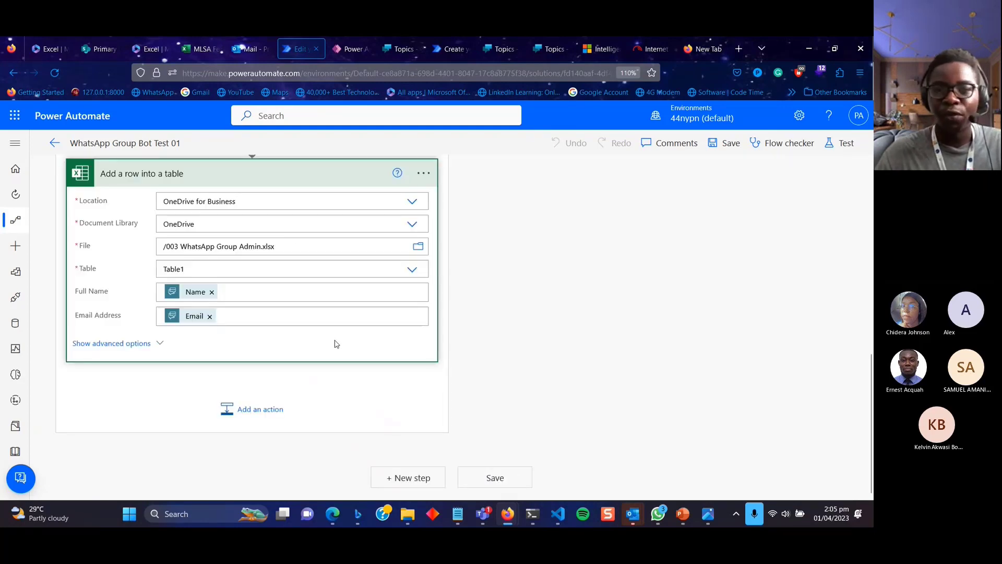
left_click(402, 49)
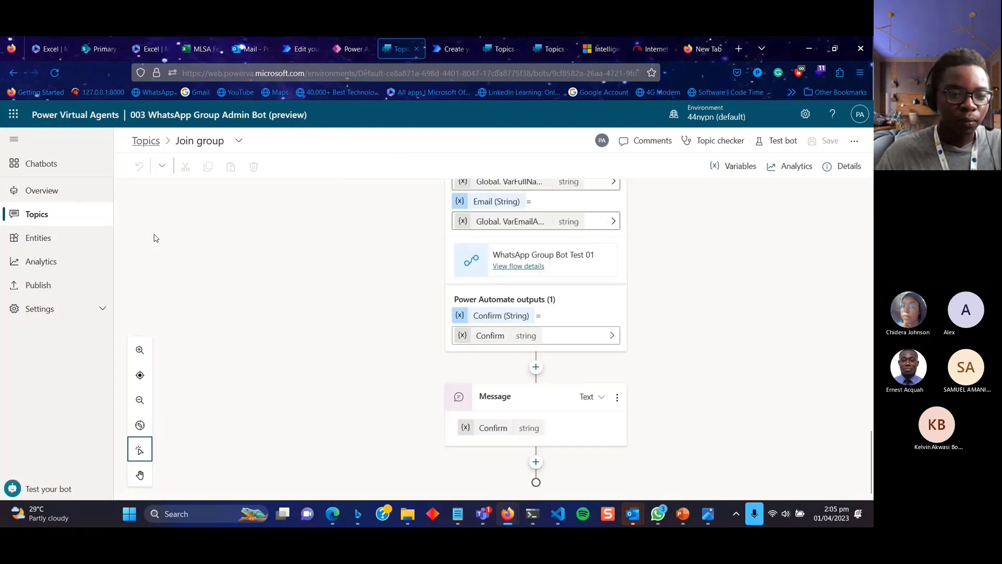
Open the Publish page for the 003 WhatsApp Group Admin Bot.
left_click(64, 288)
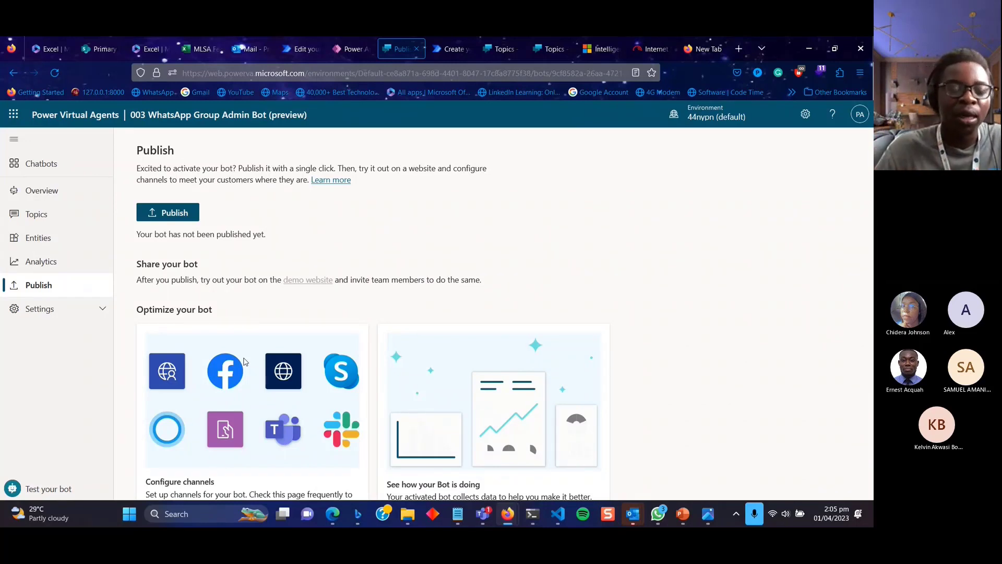
Publish the latest content of the 003 WhatsApp Group Admin Bot and open its demo website.
scroll(274, 430, "down", 1)
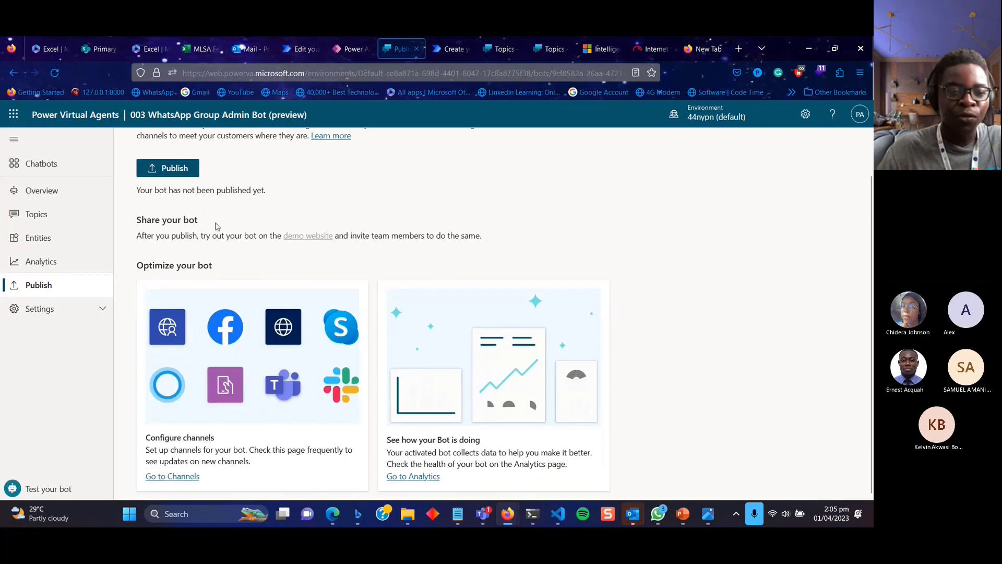
scroll(217, 226, "up", 1)
left_click(173, 213)
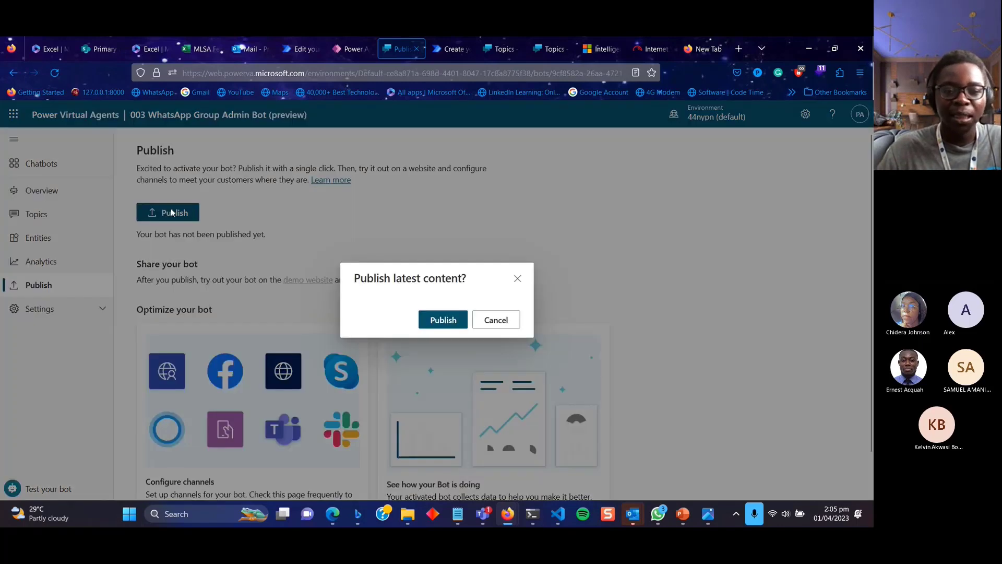
left_click(444, 320)
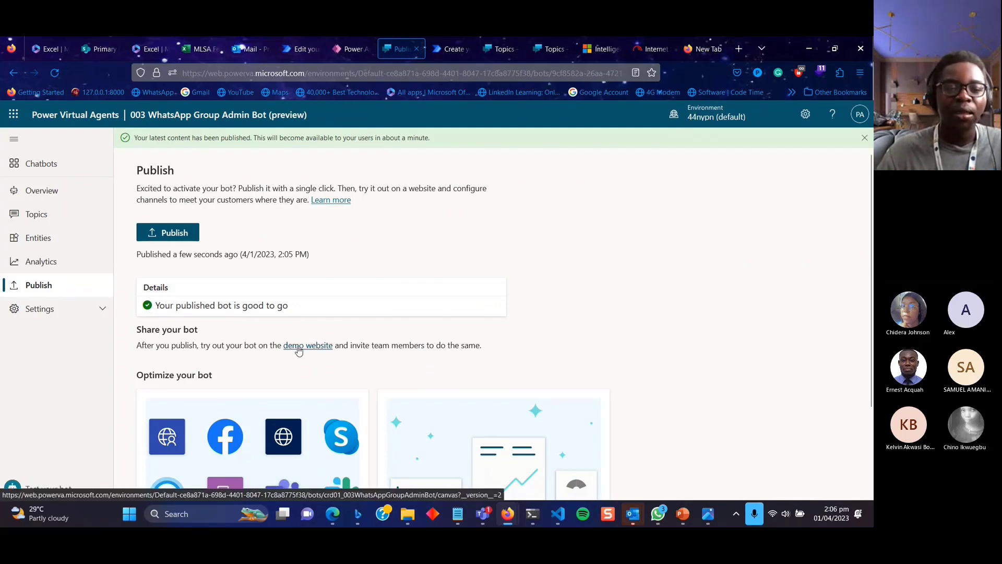
left_click(303, 325)
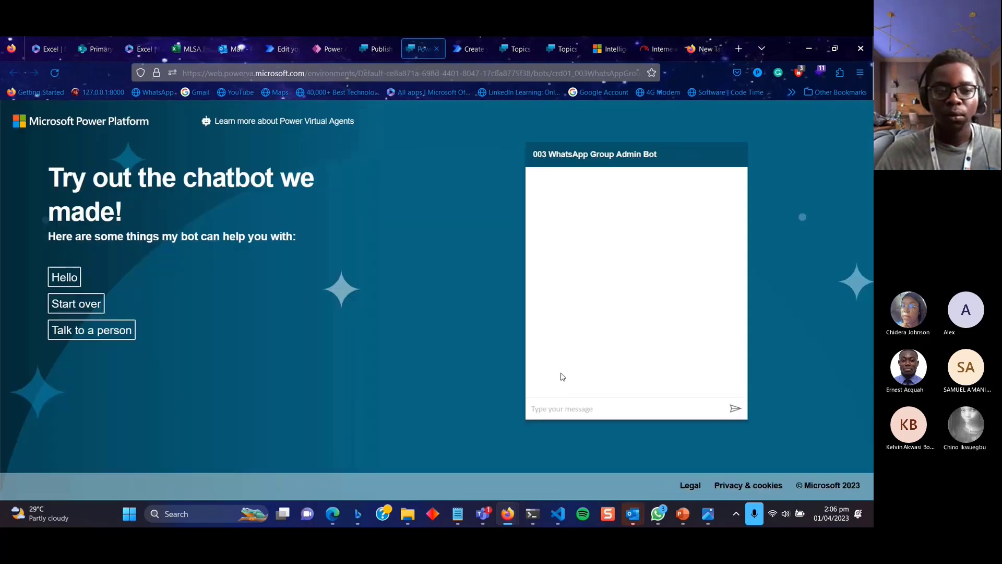
Send 'hi' and 'add me' in the demo chat and answer Yes to joining the group.
left_click(606, 410)
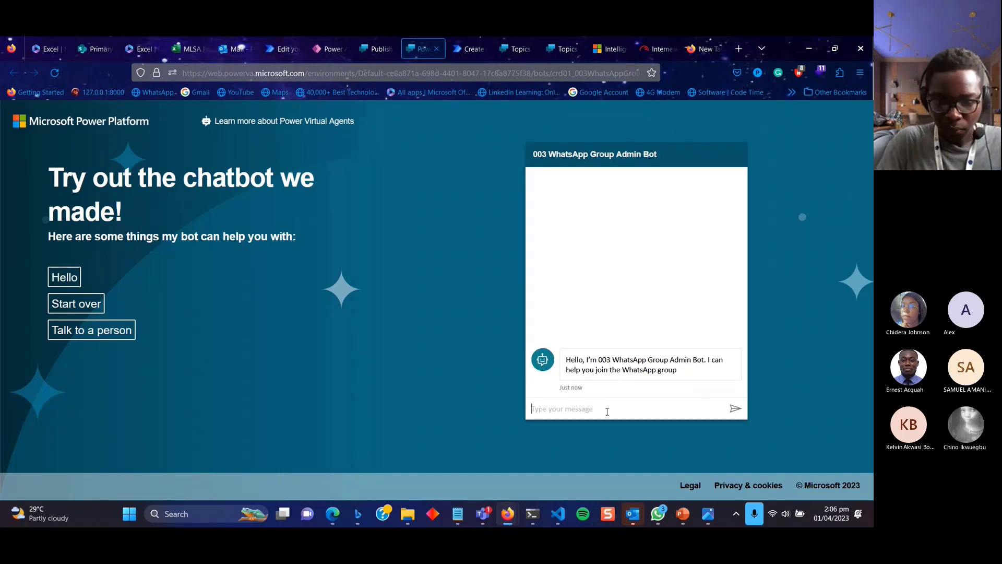
type("hi")
key("Return")
type("add me")
key("Return")
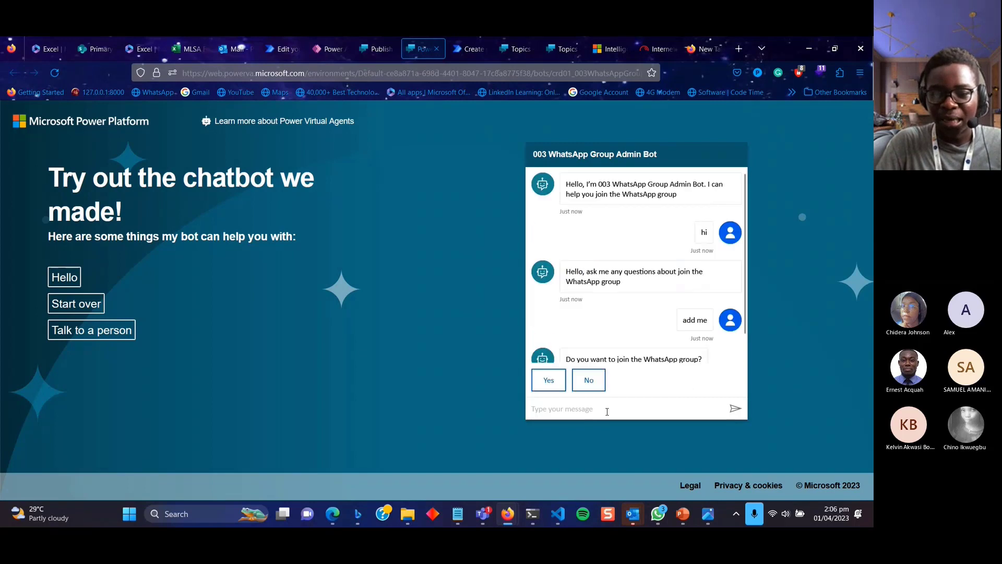
left_click(549, 377)
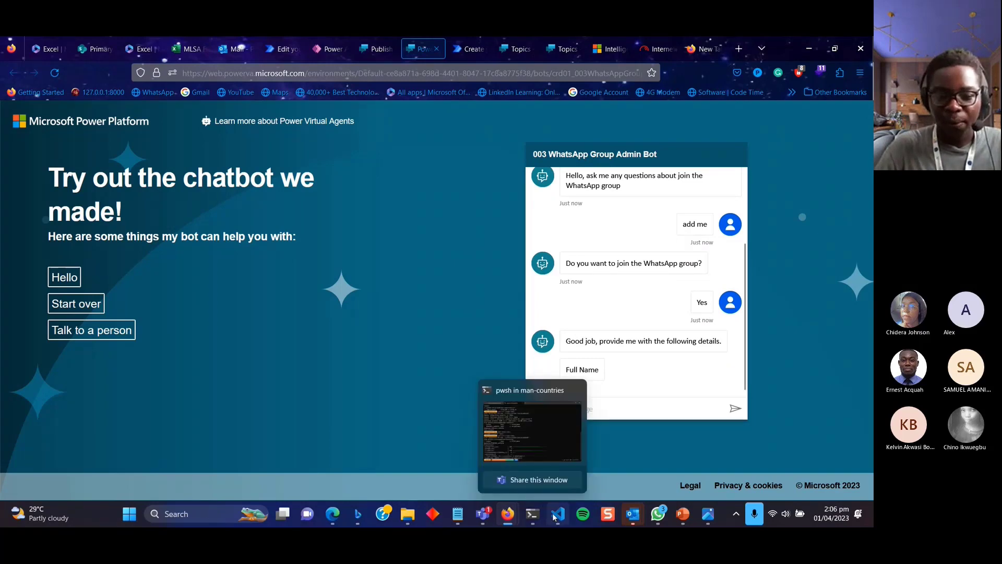
mouse_move(508, 514)
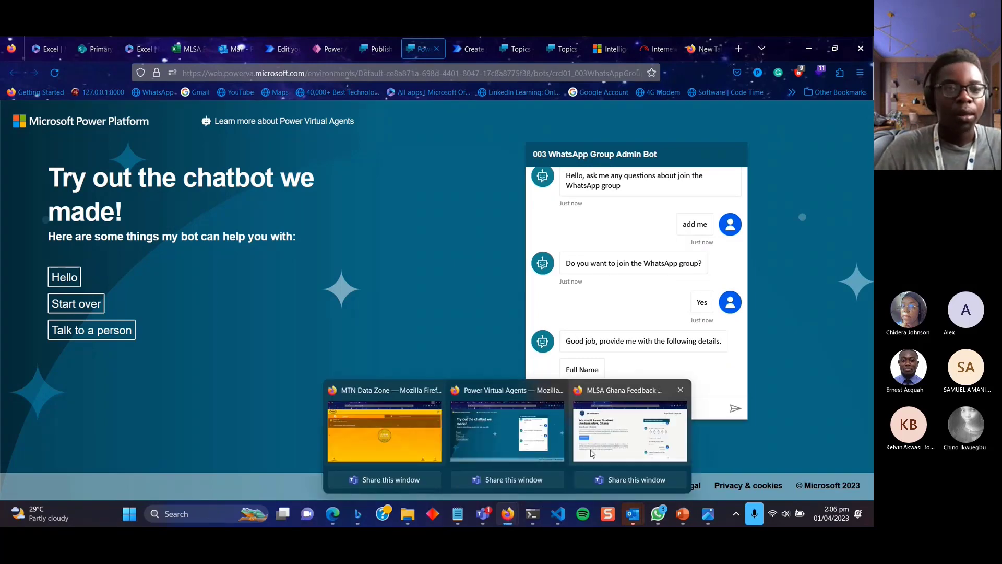
left_click(592, 453)
Check the new row in the 003 WhatsApp Group Admin workbook: full name in A2, email in B2.
left_click(58, 47)
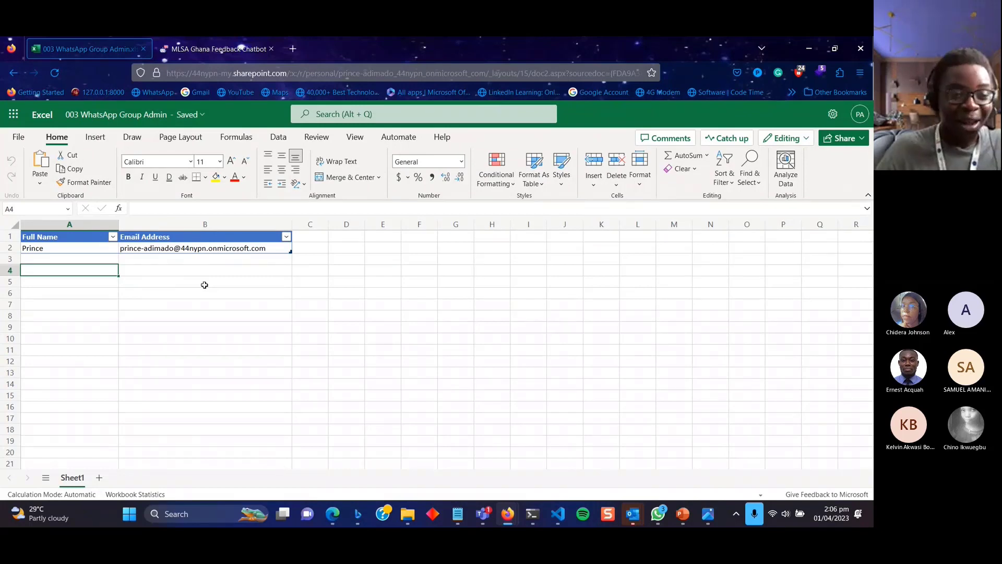
left_click(71, 247)
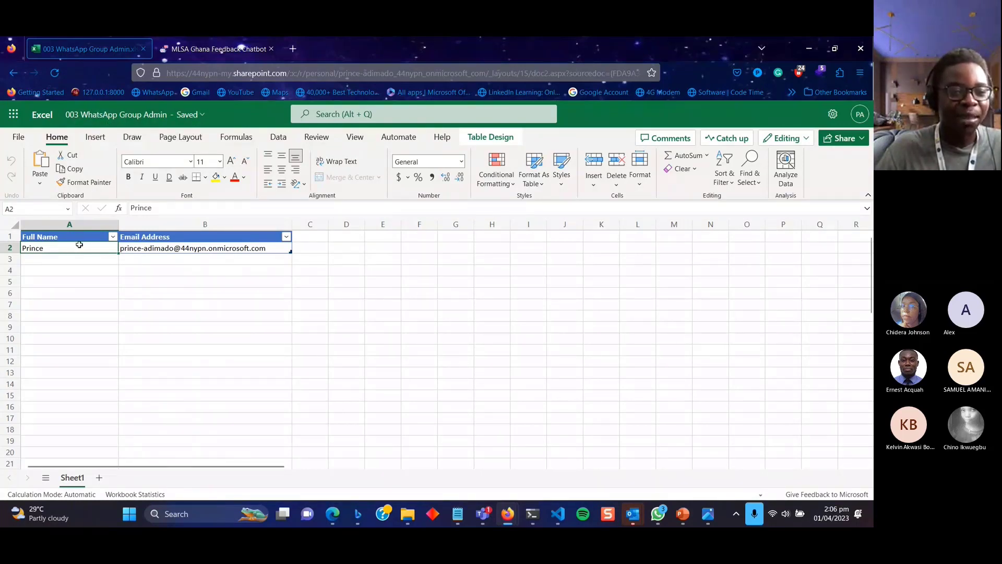
left_click(176, 244)
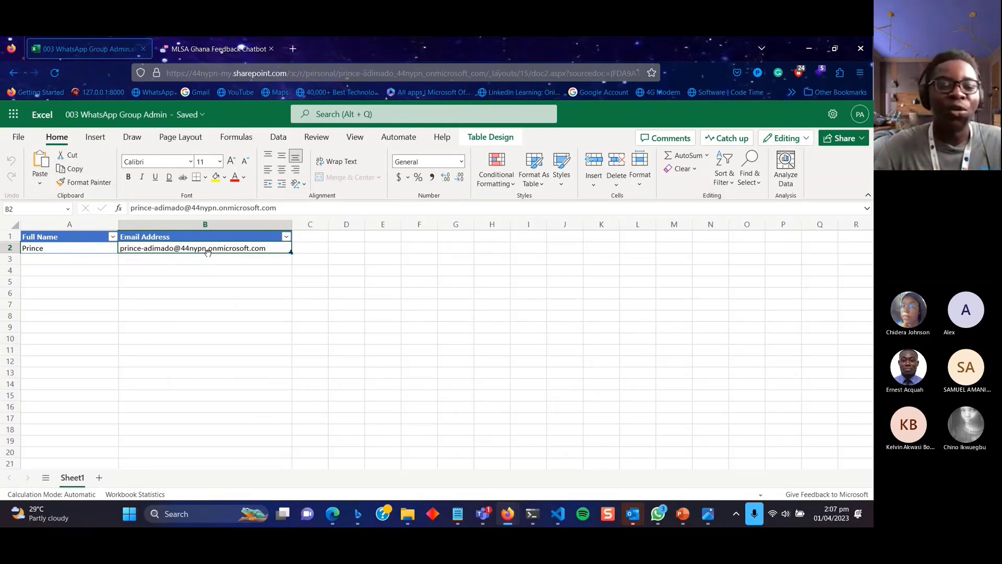
left_click(73, 252)
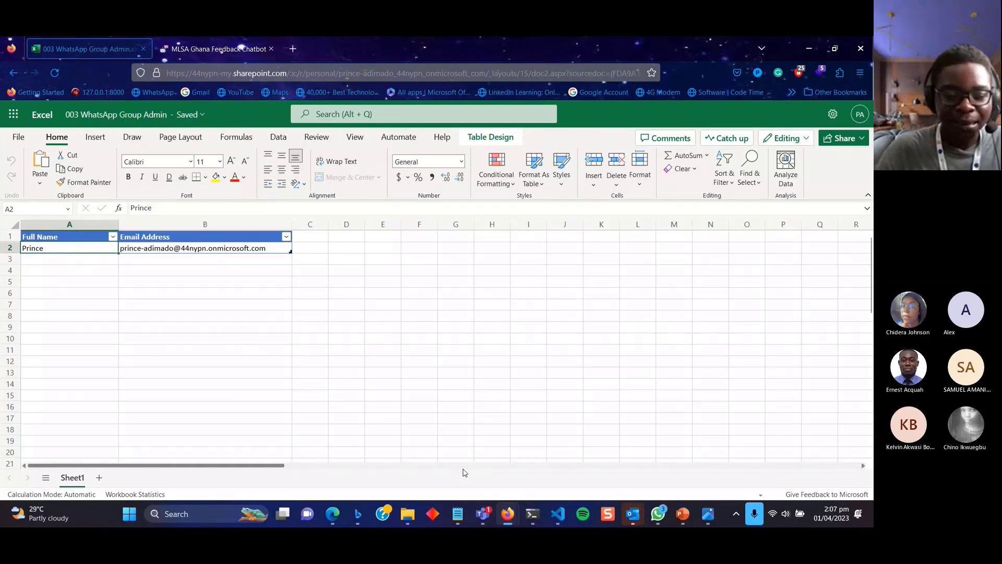
mouse_move(405, 518)
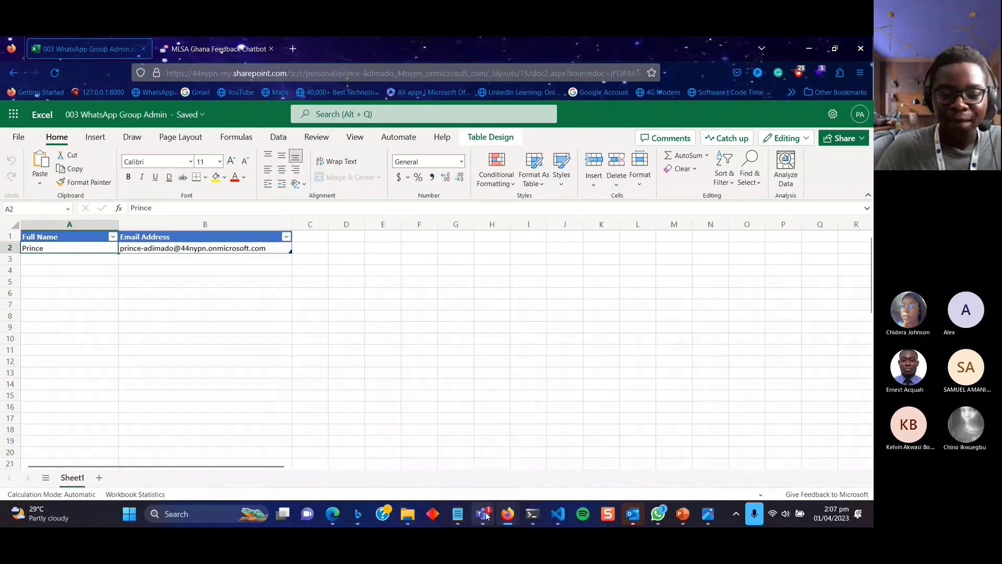
mouse_move(540, 520)
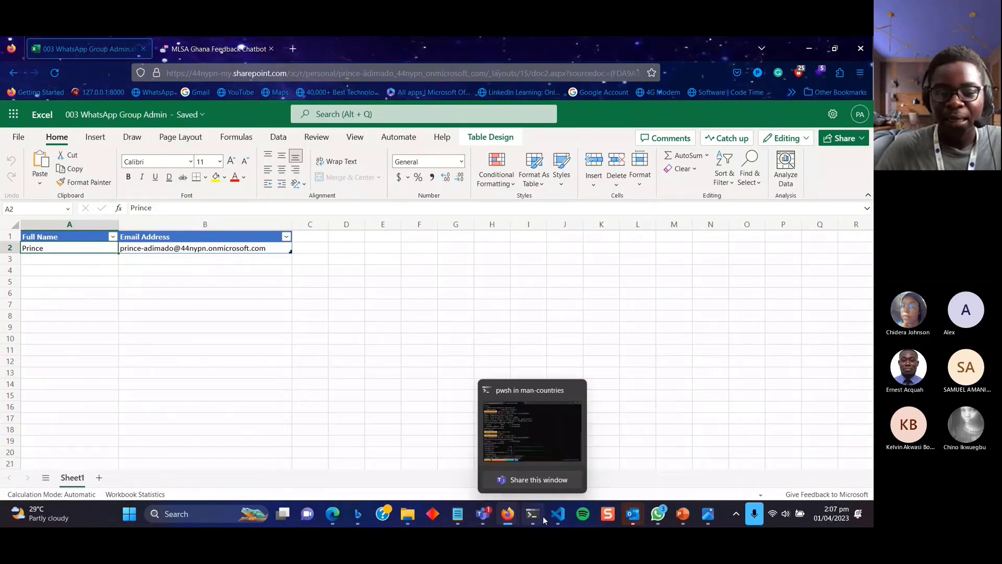
mouse_move(508, 516)
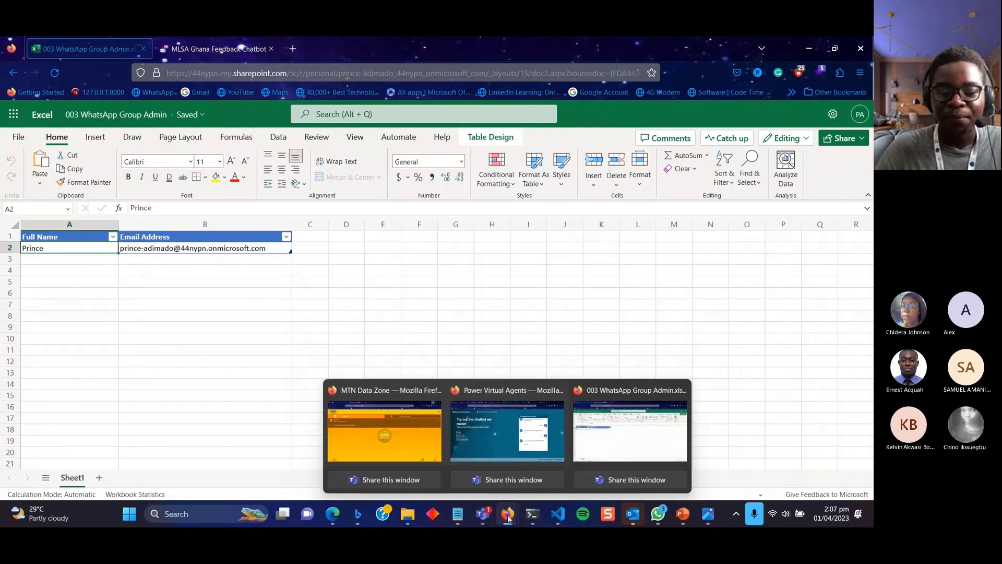
left_click(493, 442)
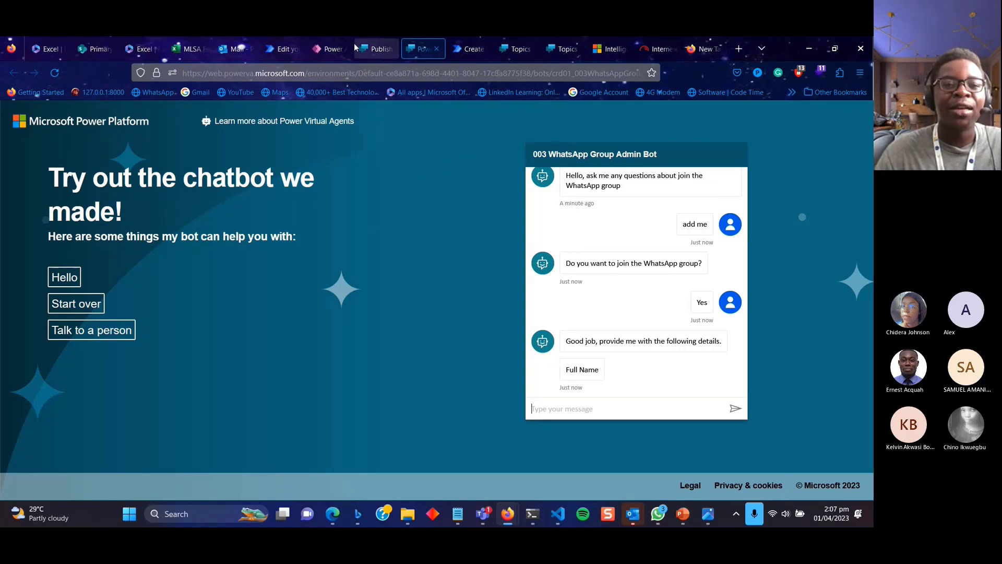
Show the bot's overview page, then bring forward the Power Virtual Agents Learn overview article.
left_click(315, 49)
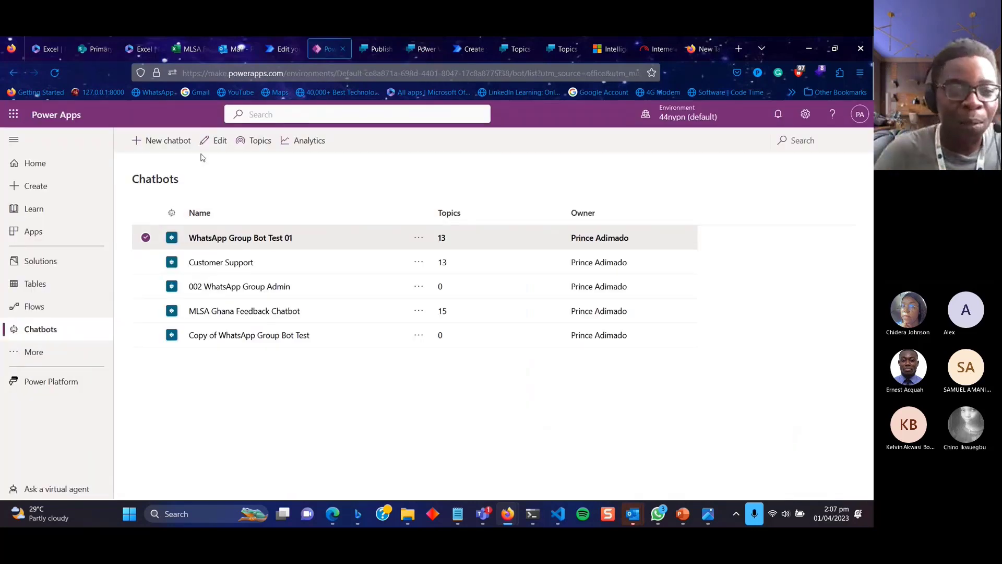
left_click(374, 48)
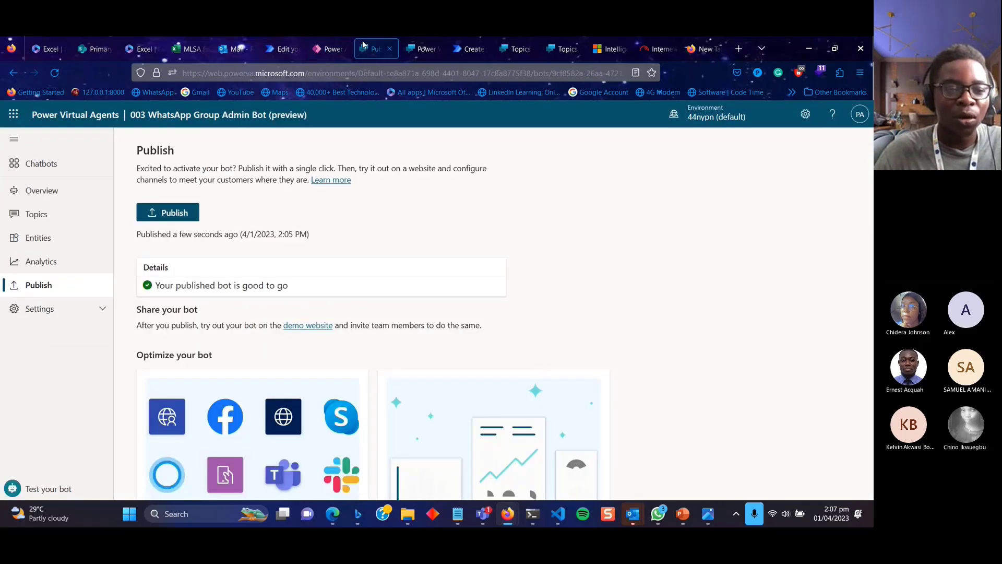
left_click(46, 189)
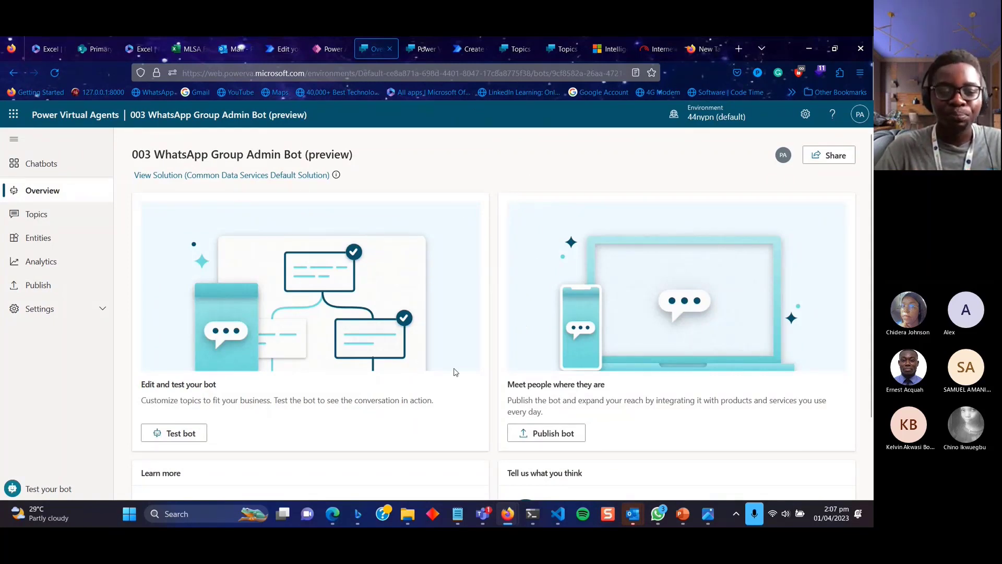
mouse_move(331, 516)
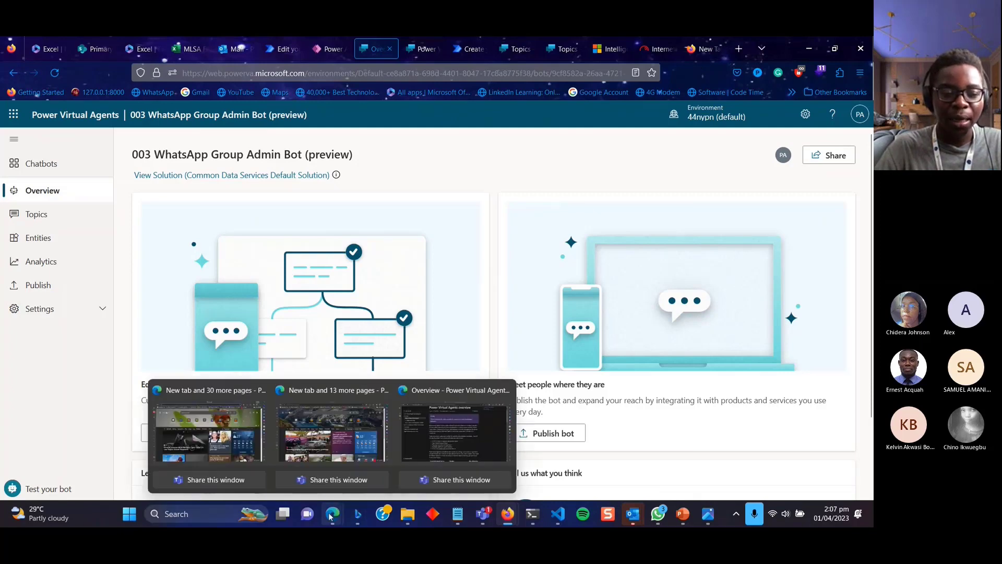
left_click(447, 442)
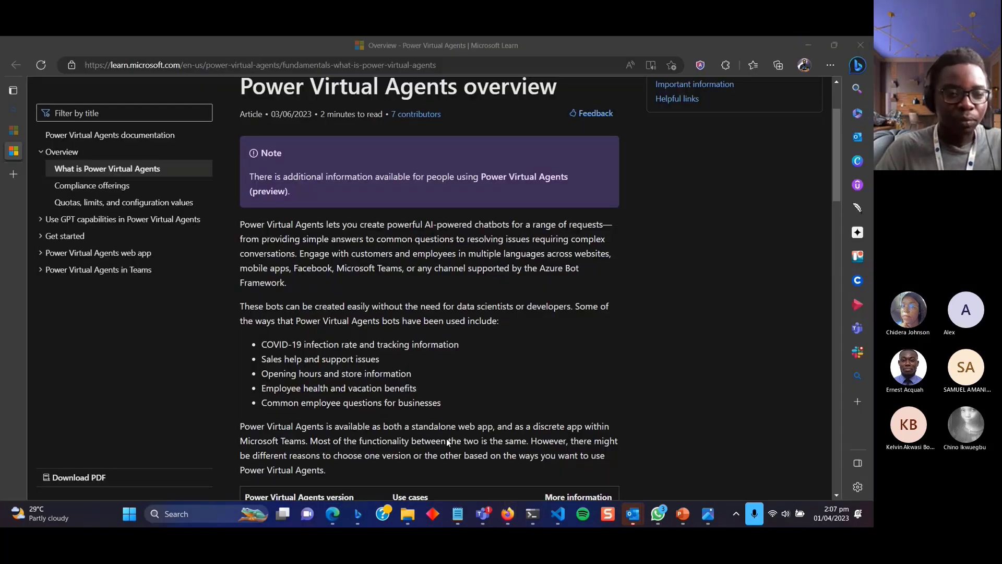
Open the Power Virtual Agents documentation page and scroll through its topic sections.
scroll(448, 443, "up", 2)
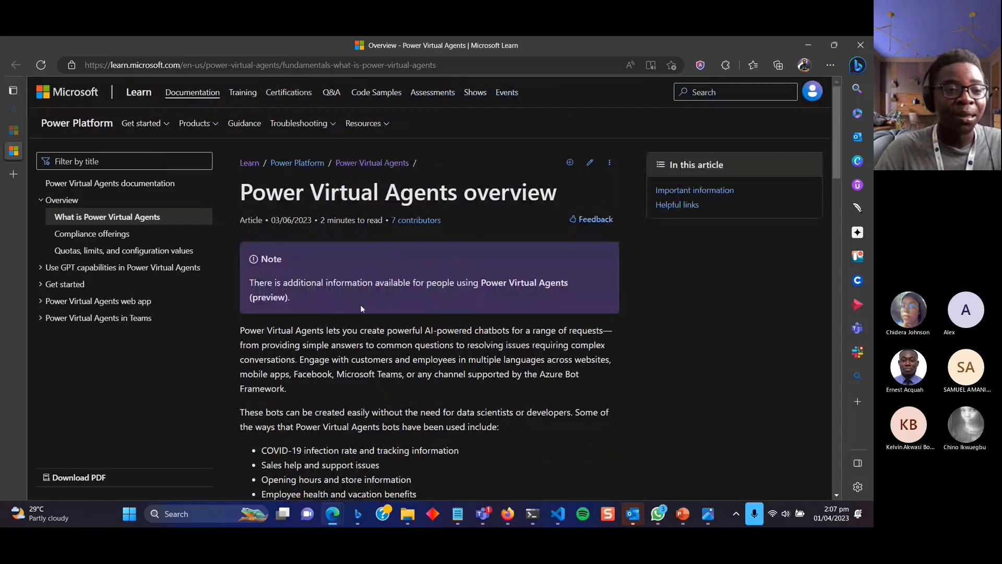
left_click(15, 131)
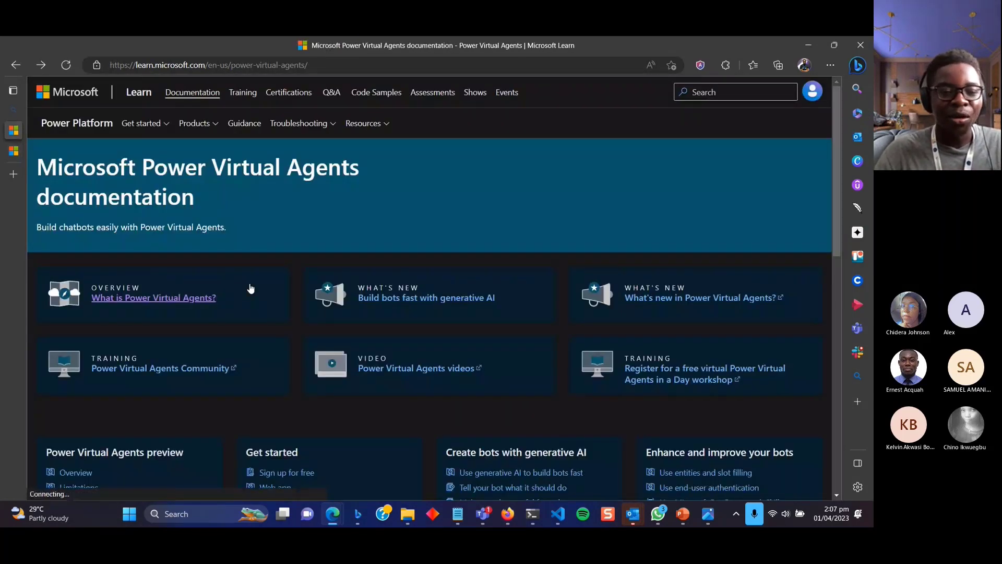
scroll(250, 287, "down", 5)
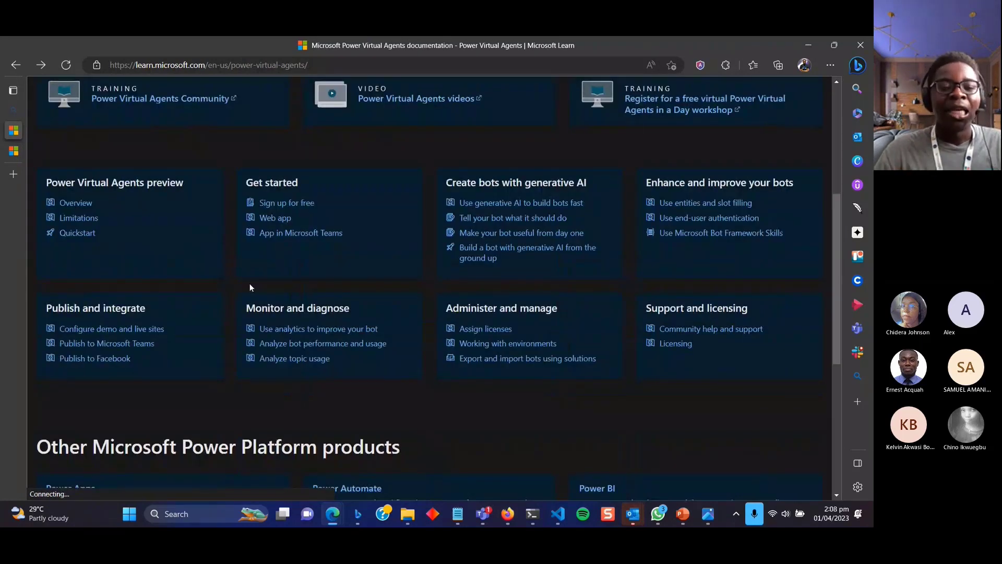
scroll(250, 287, "up", 5)
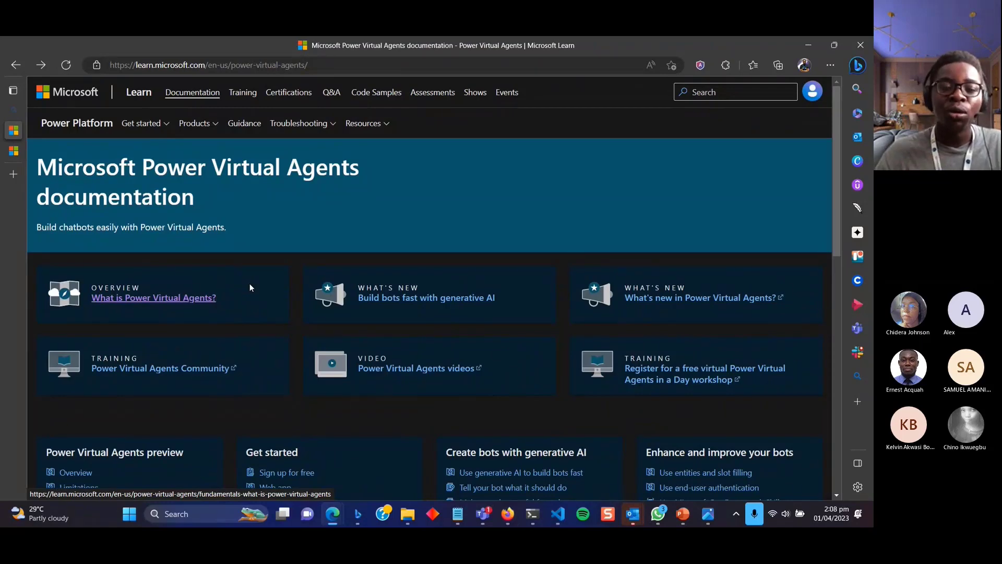
scroll(250, 283, "down", 3)
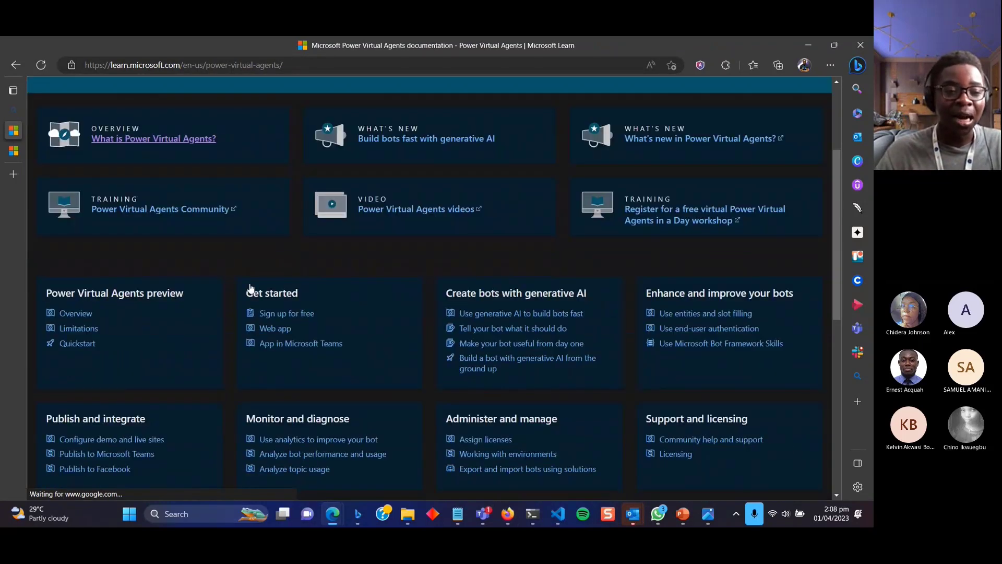
scroll(251, 288, "down", 2)
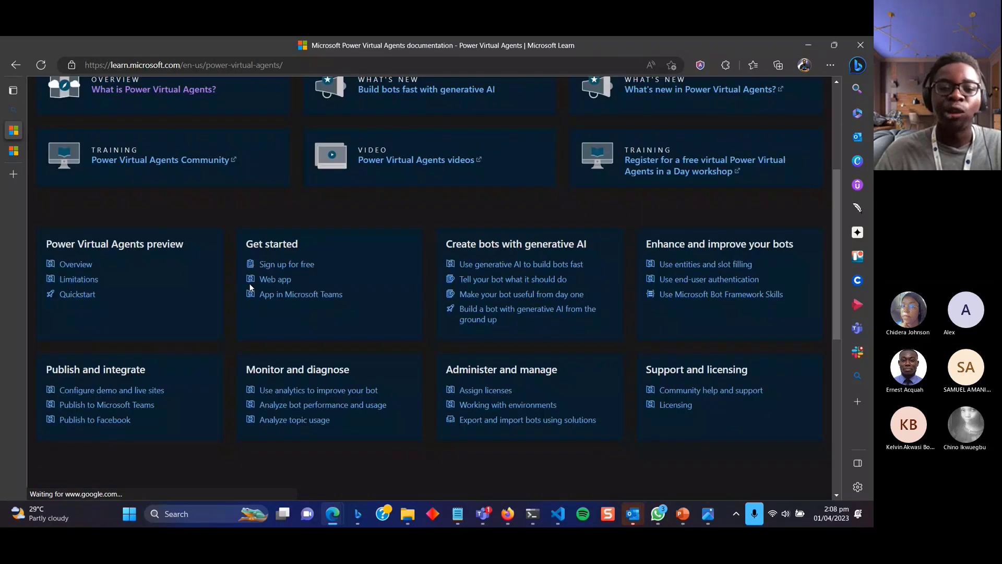
scroll(371, 272, "up", 5)
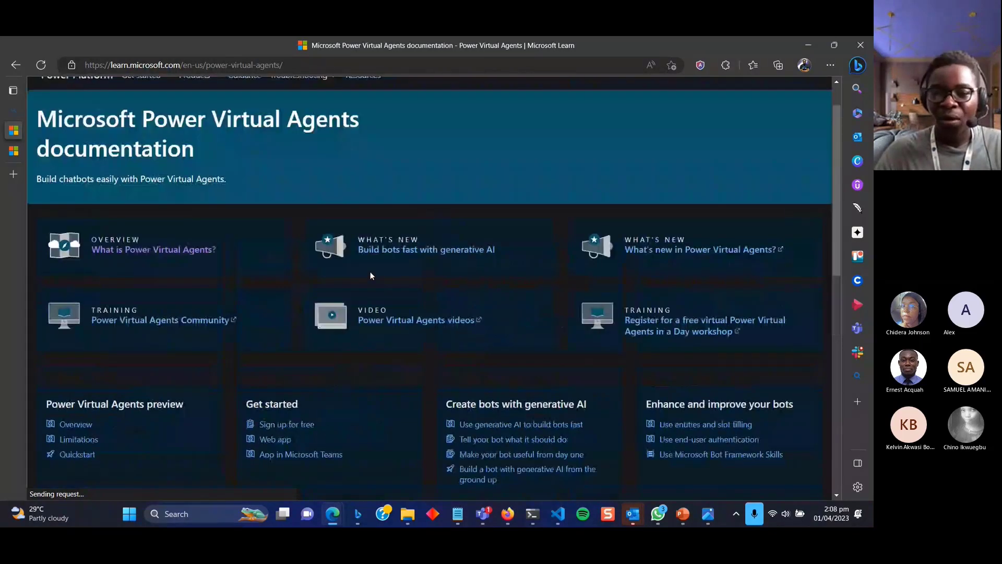
scroll(370, 272, "down", 10)
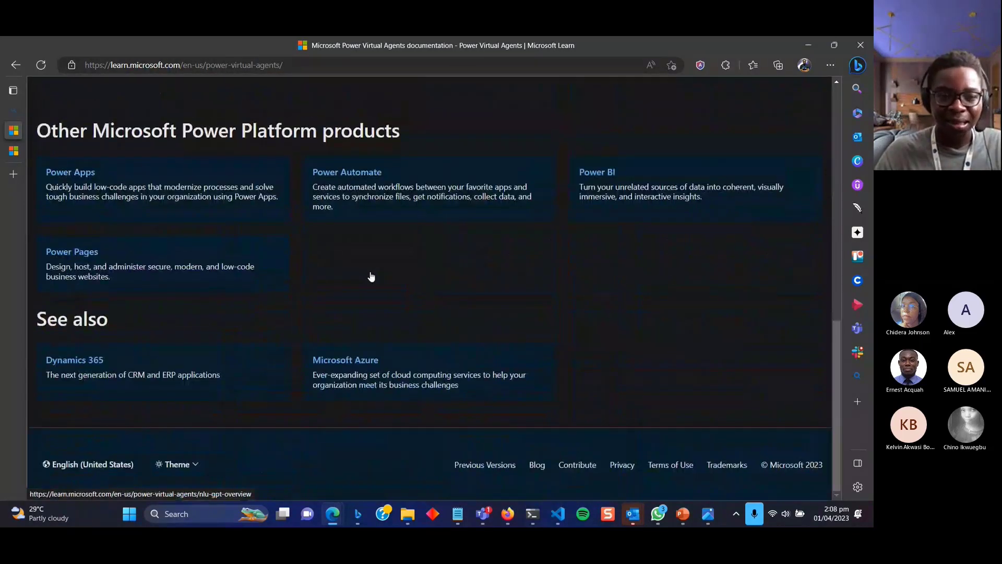
Return to the top of the documentation page and start a new blank tab.
left_click(370, 272)
scroll(371, 272, "up", 2)
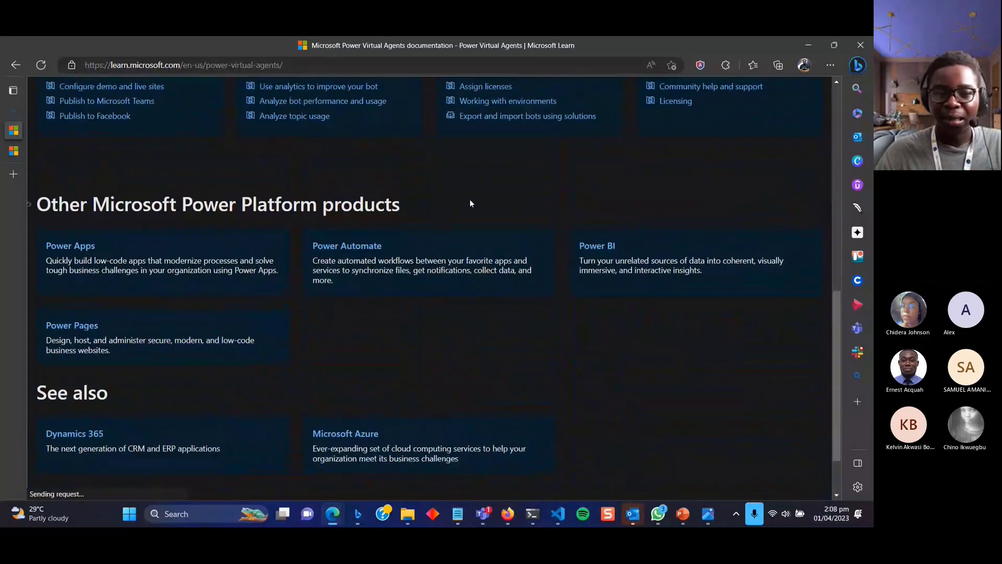
scroll(490, 219, "up", 4)
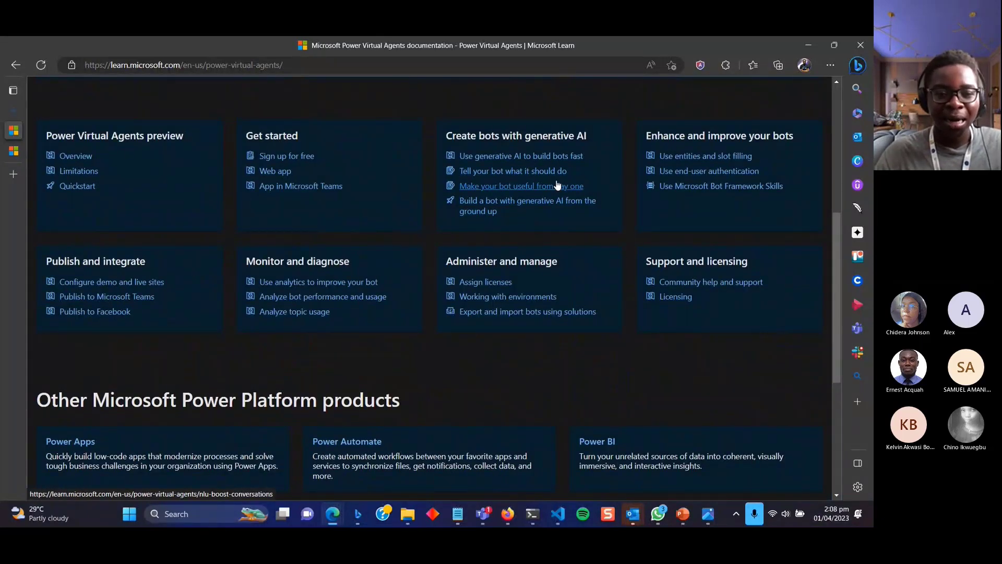
scroll(317, 333, "up", 5)
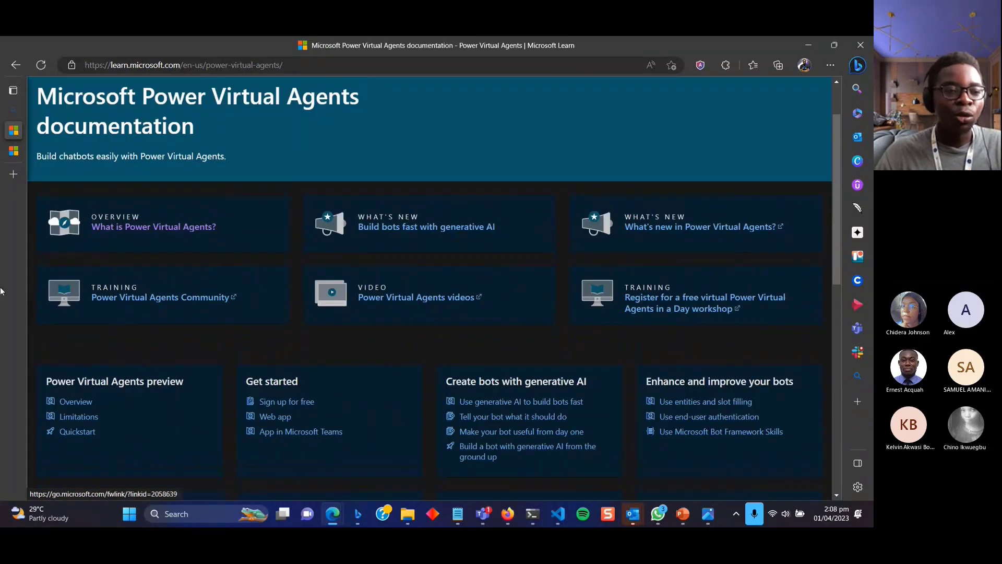
left_click(18, 174)
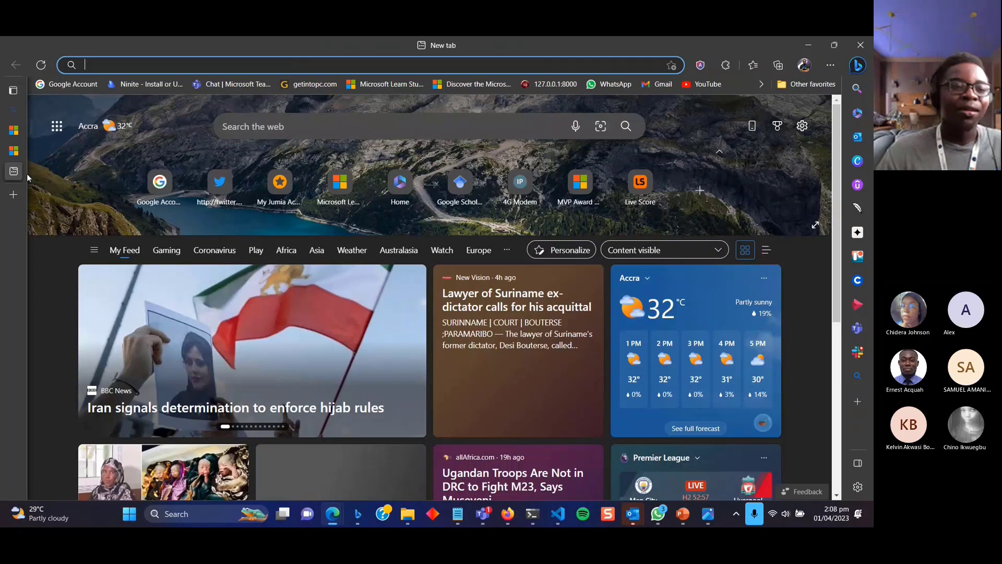
Go to YouTube and switch to the student ambassadors account.
mouse_move(27, 173)
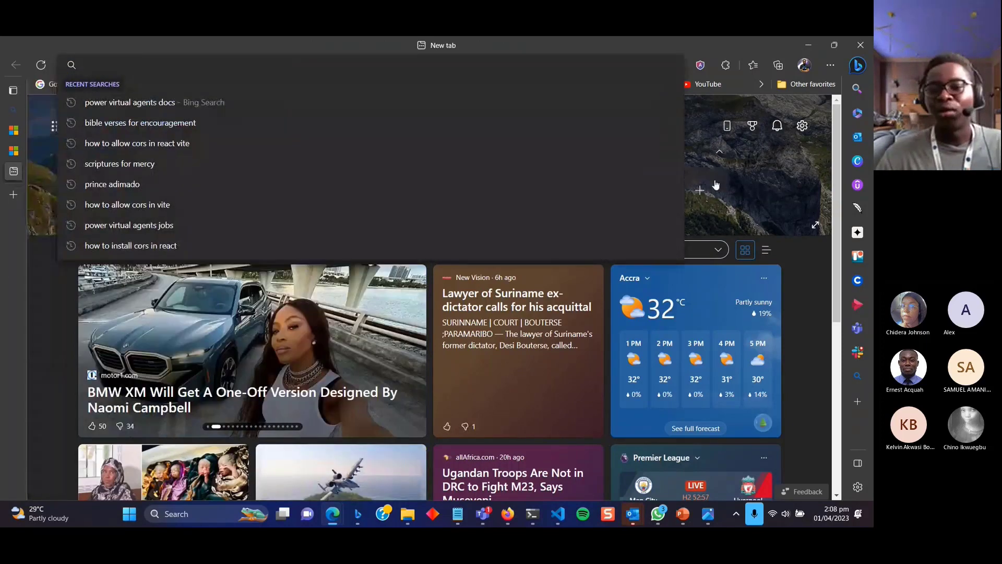
left_click(769, 183)
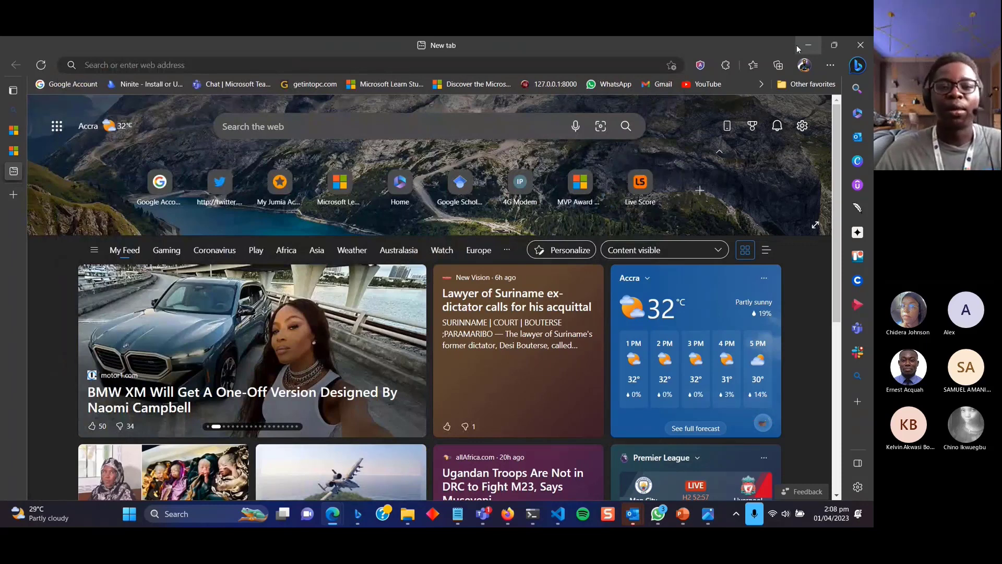
left_click(716, 87)
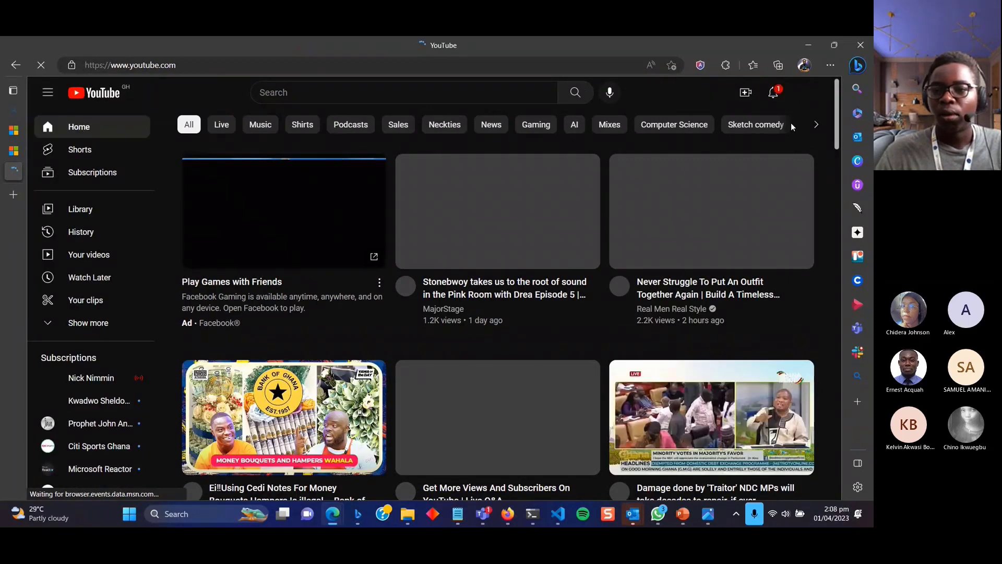
left_click(805, 92)
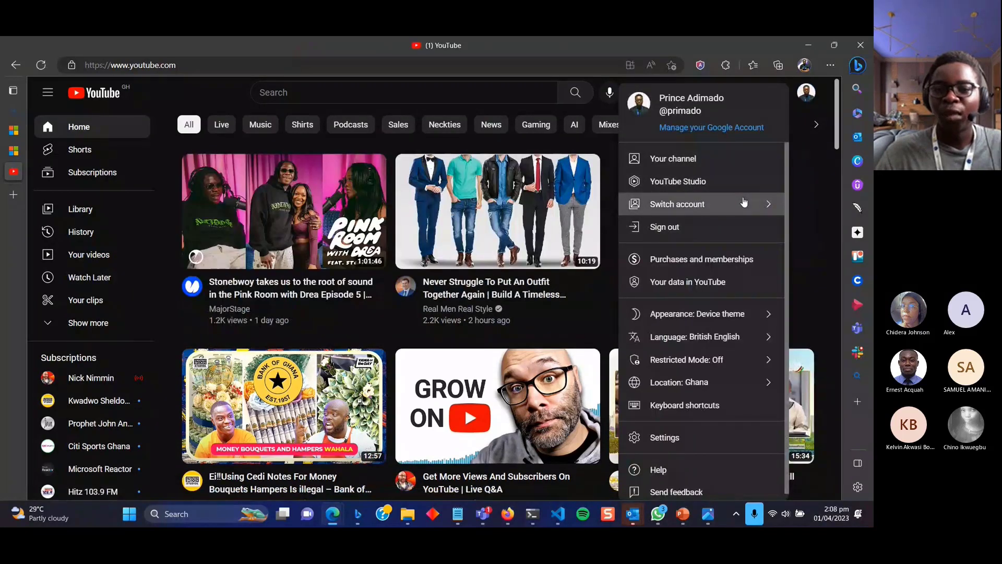
left_click(744, 203)
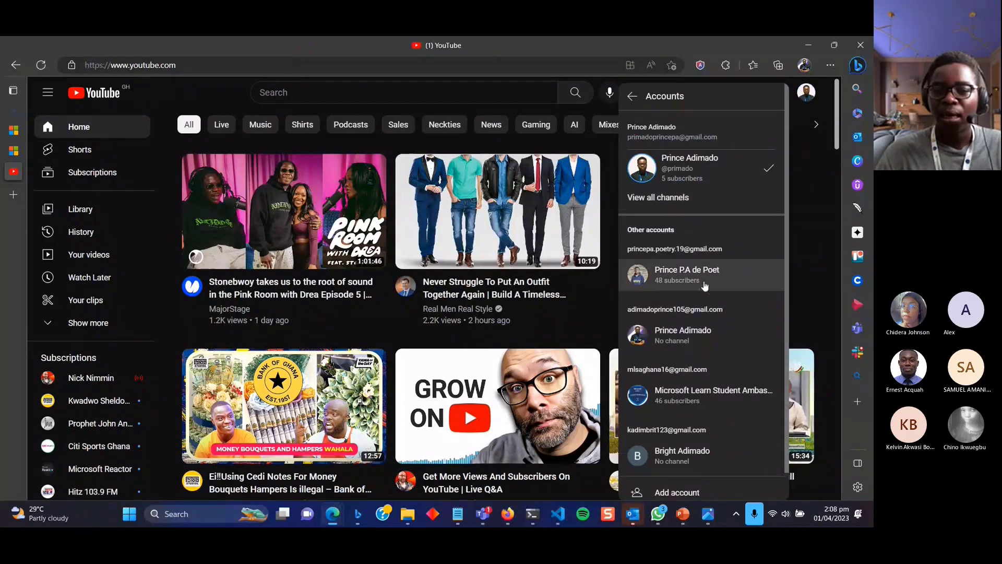
left_click(703, 395)
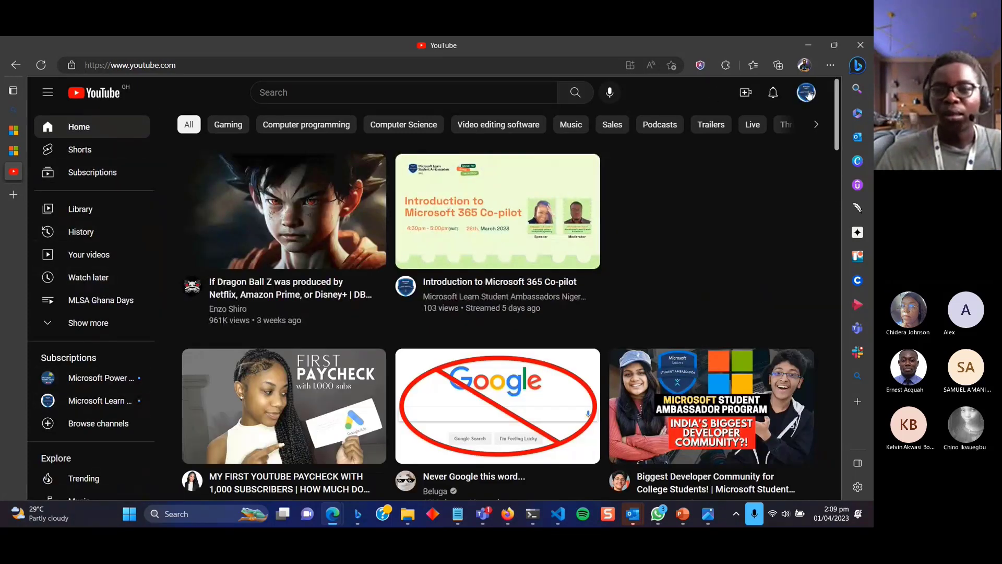
Show the Microsoft Learn Student Ambassadors Ghana channel page via YouTube Studio, then return to Teams.
left_click(807, 92)
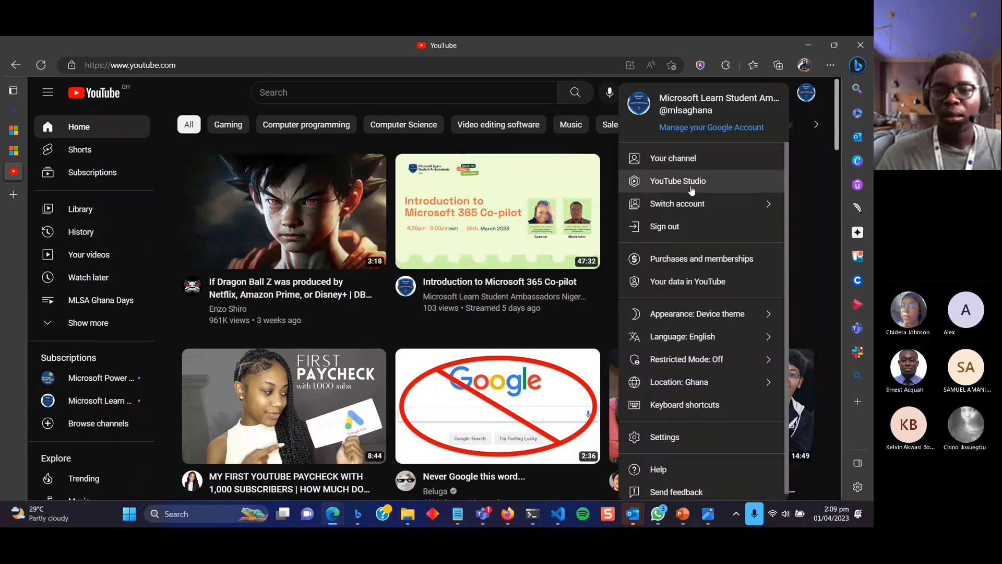
left_click(690, 183)
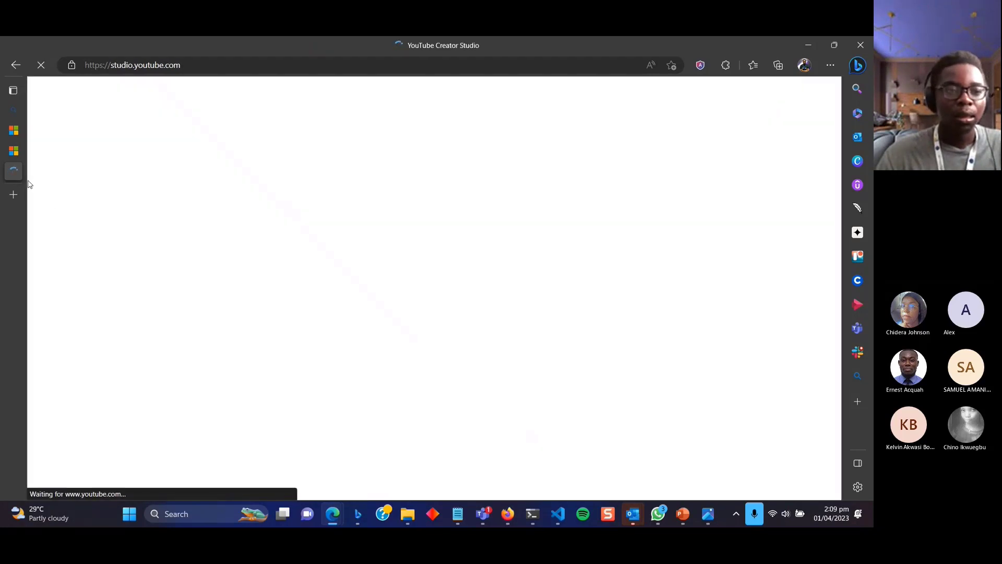
mouse_move(14, 175)
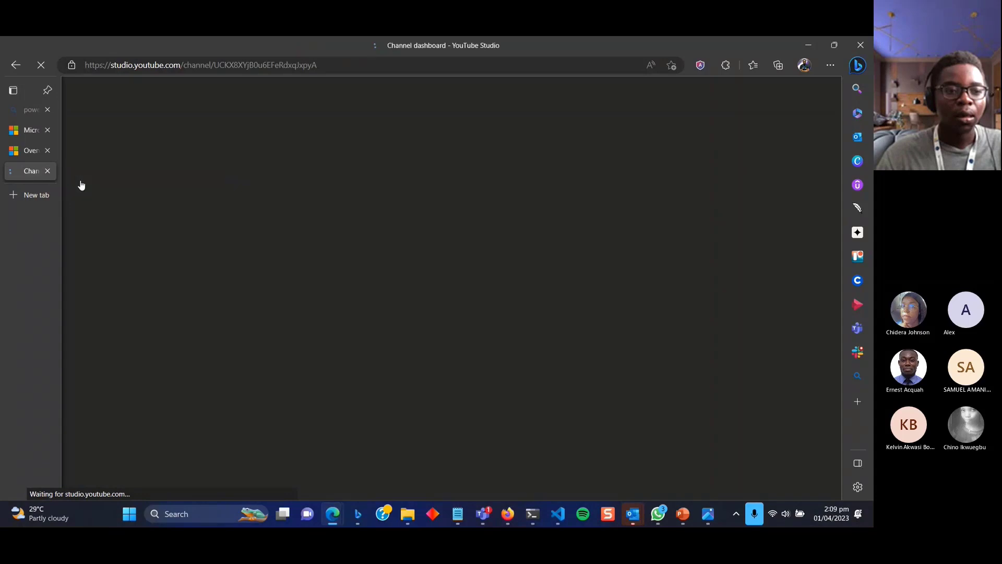
left_click(88, 156)
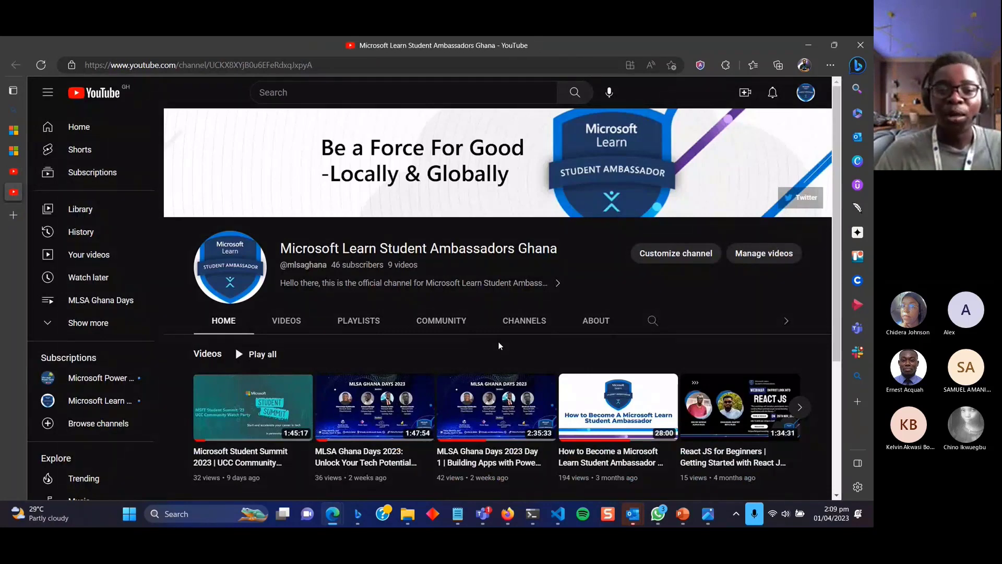
scroll(498, 346, "down", 3)
scroll(499, 346, "up", 3)
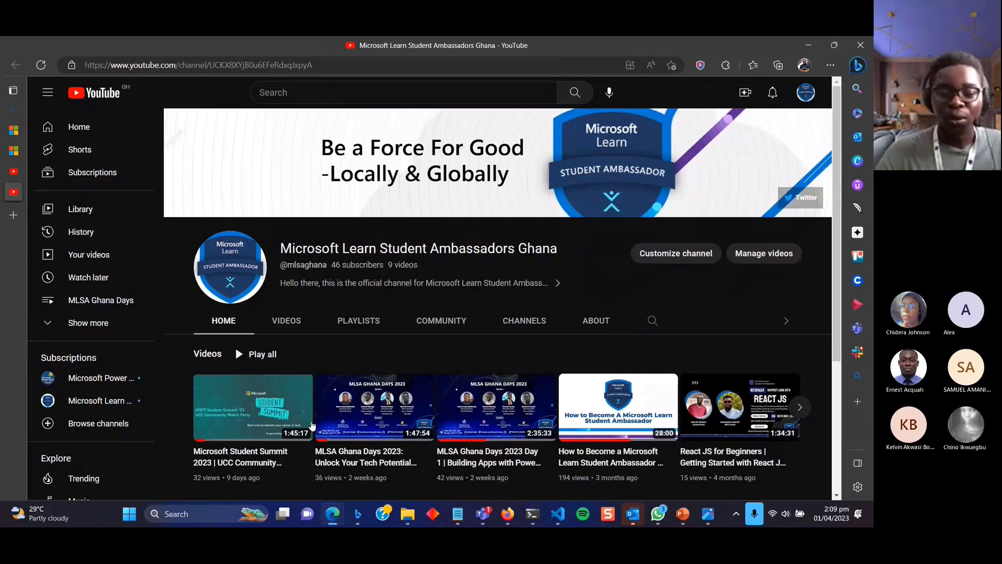
mouse_move(484, 506)
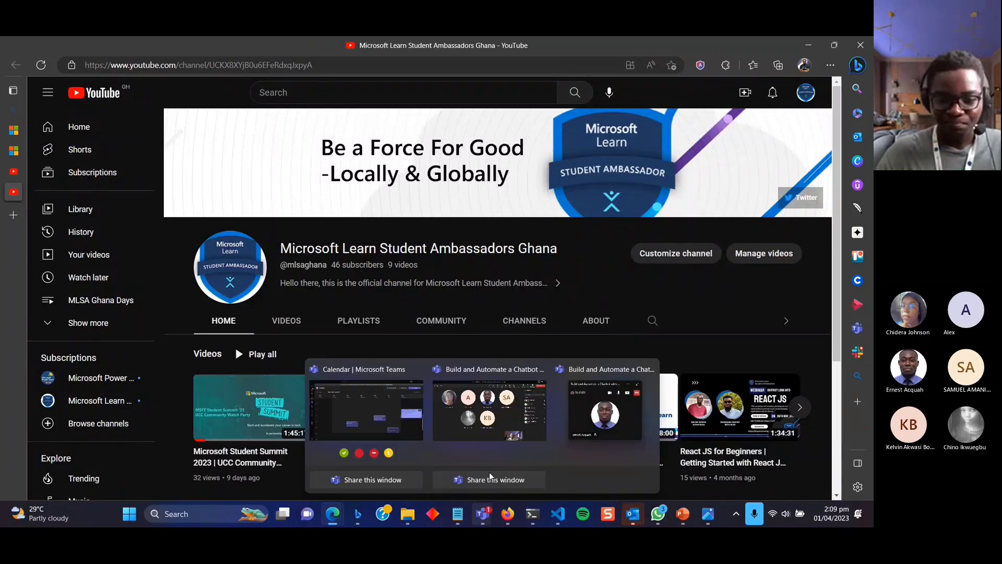
left_click(491, 433)
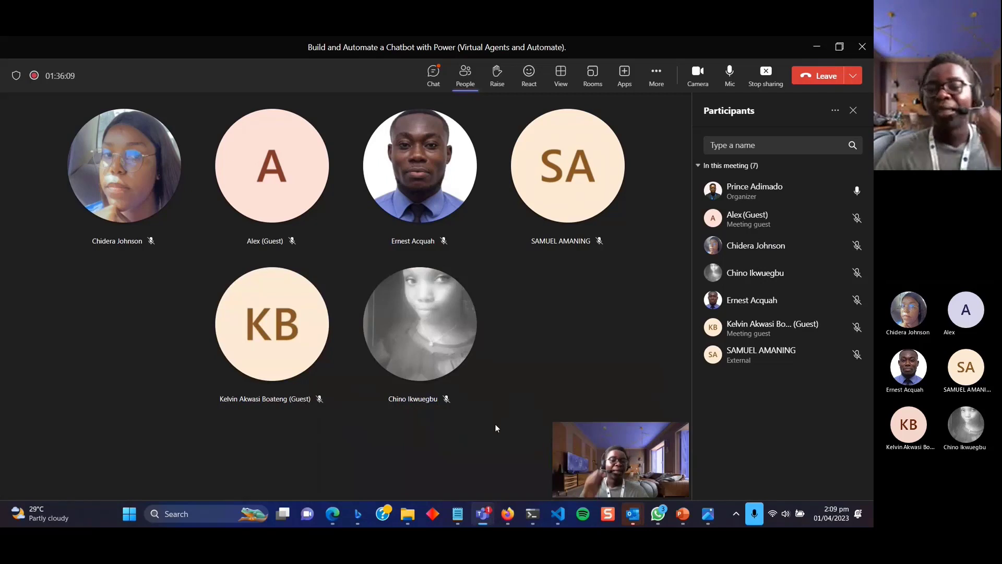